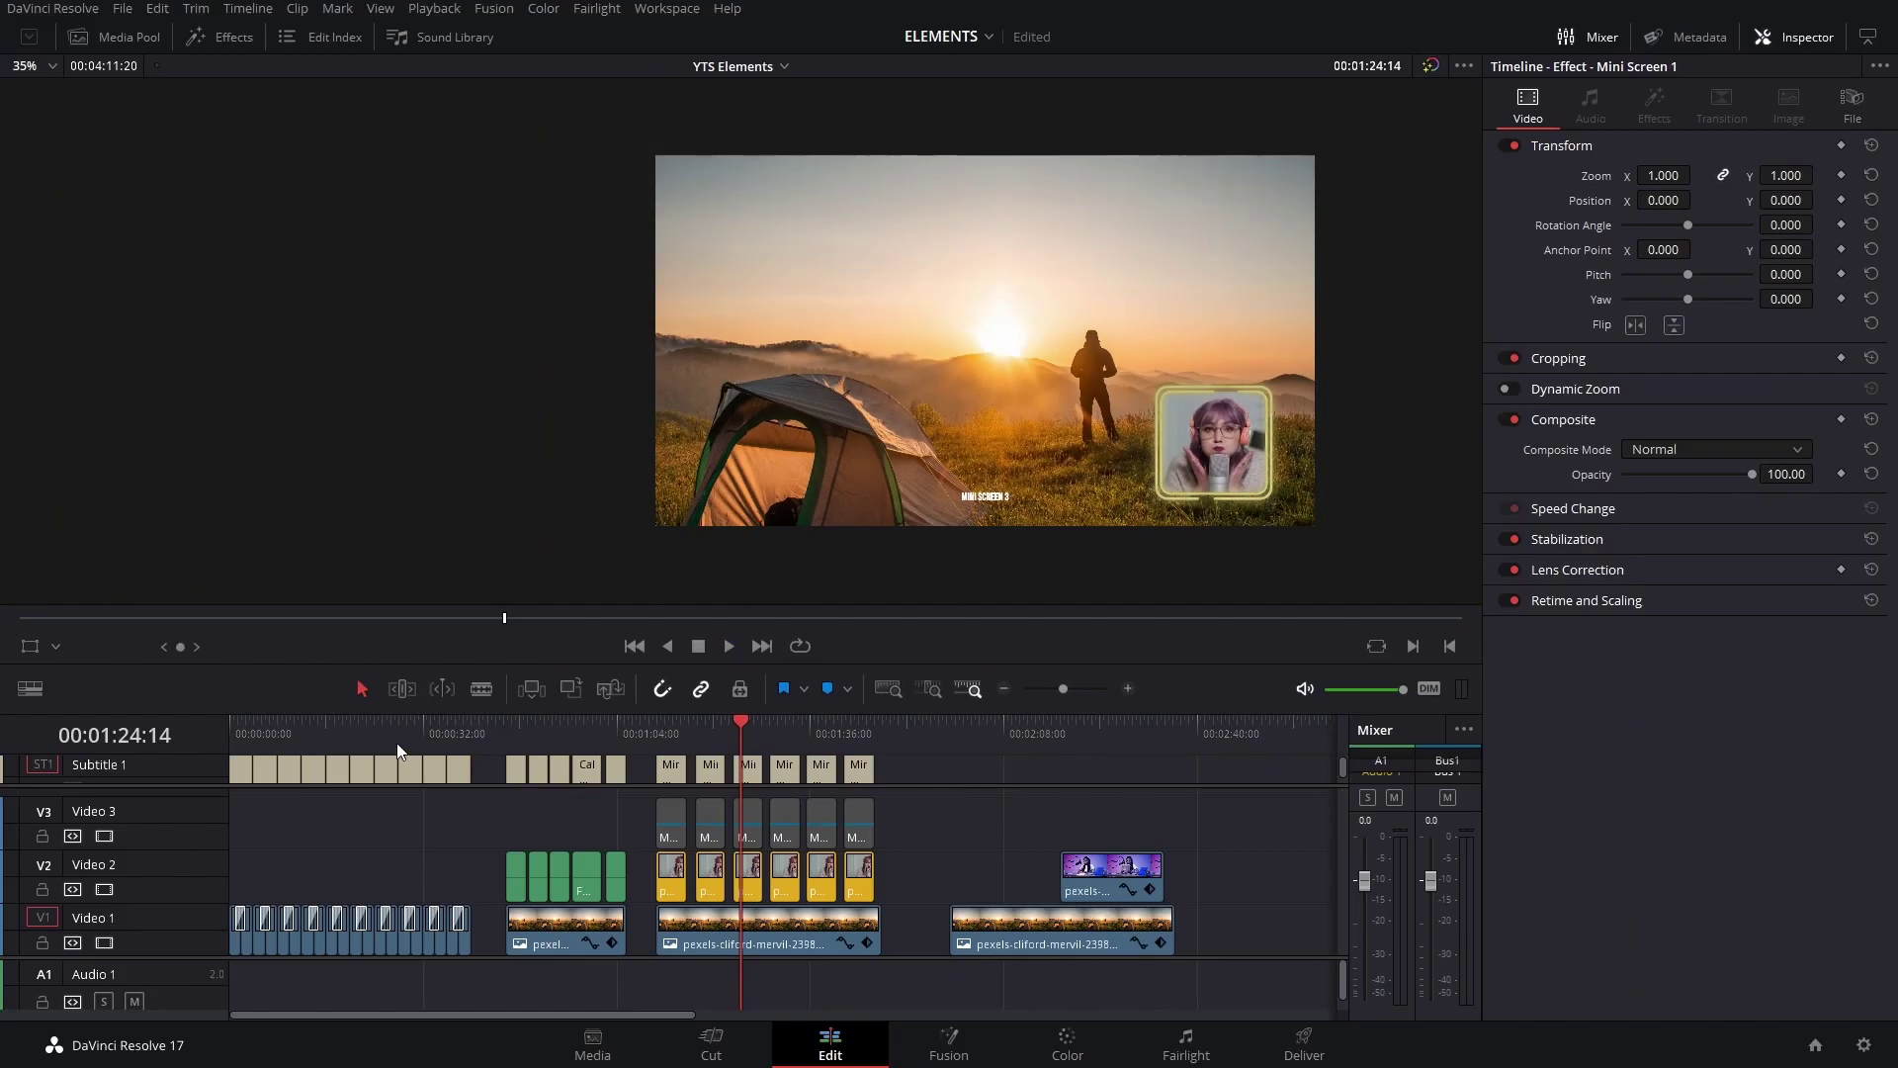
# Preview the mini screen example near 00:01:12:05 and the podcast footage near 00:02:20:21 on the timeline.
pyautogui.moveTo(395, 743); pyautogui.dragTo(667, 732)
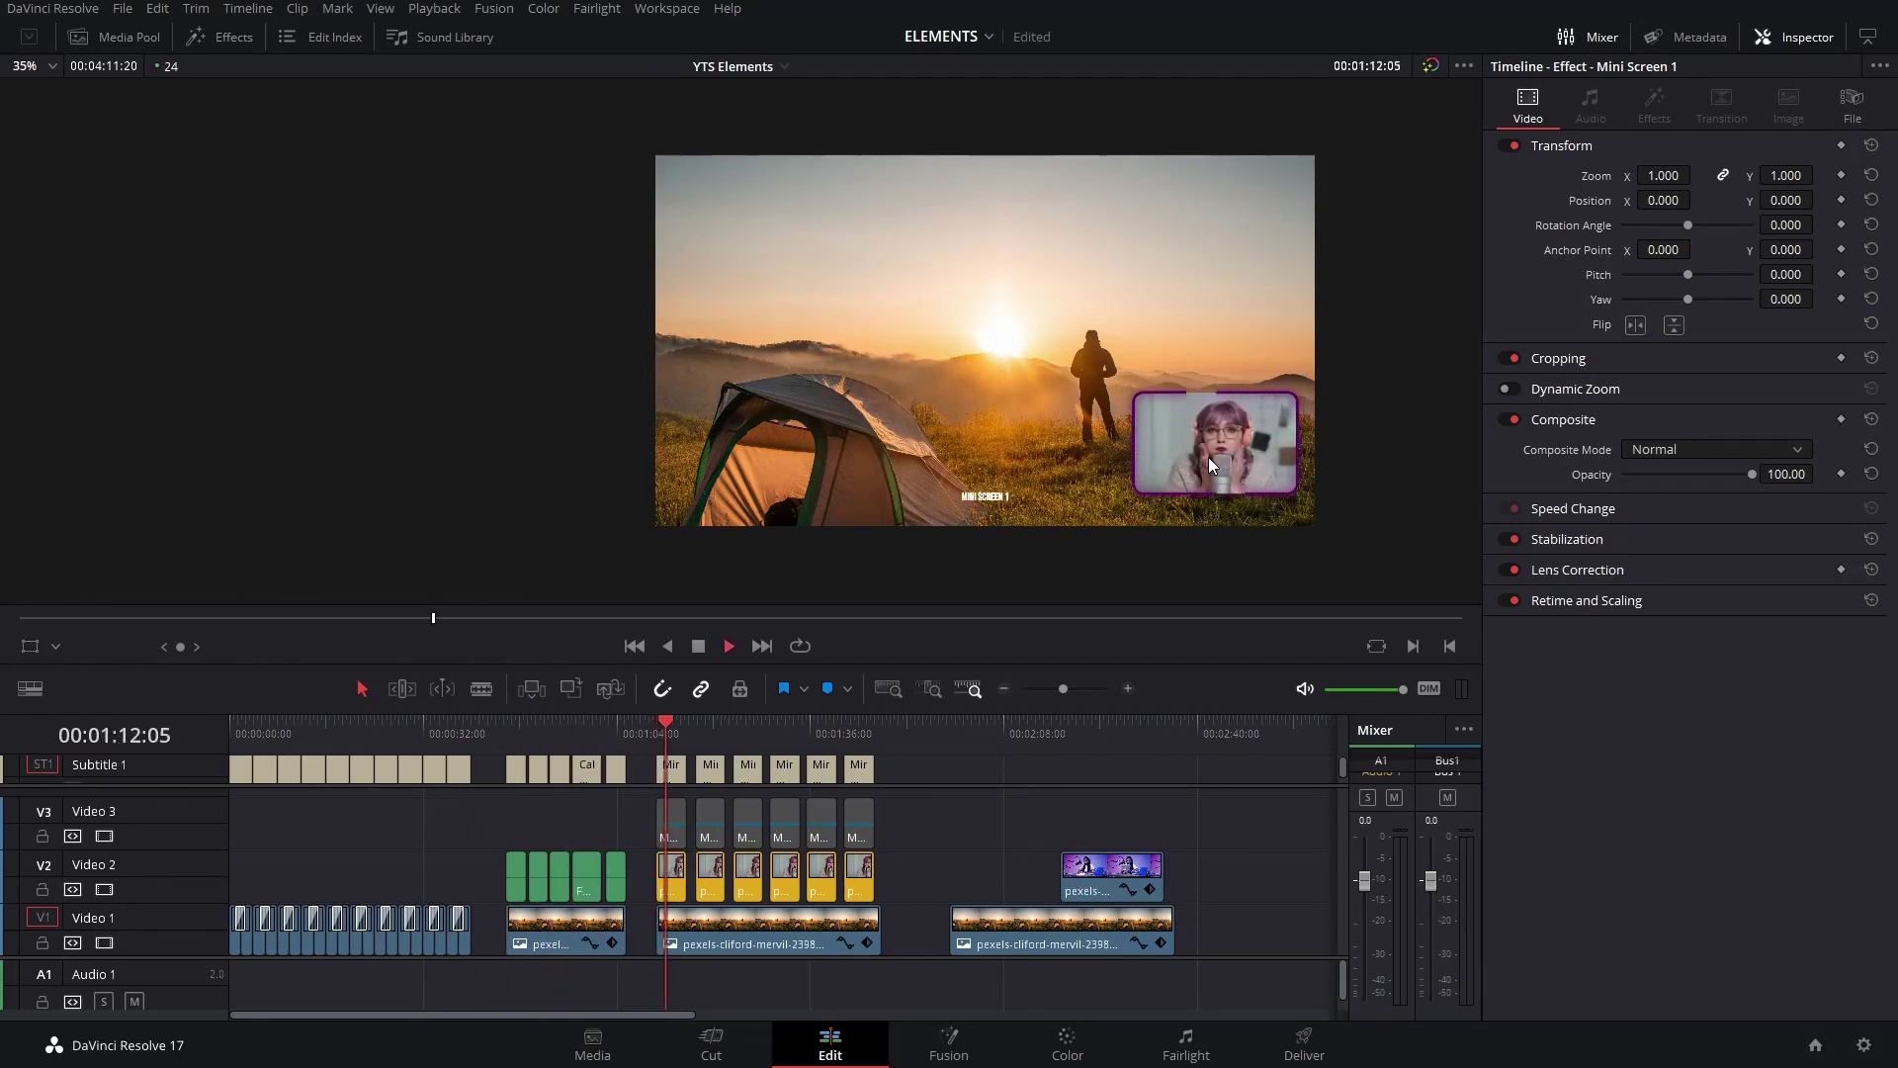
pyautogui.click(1087, 746)
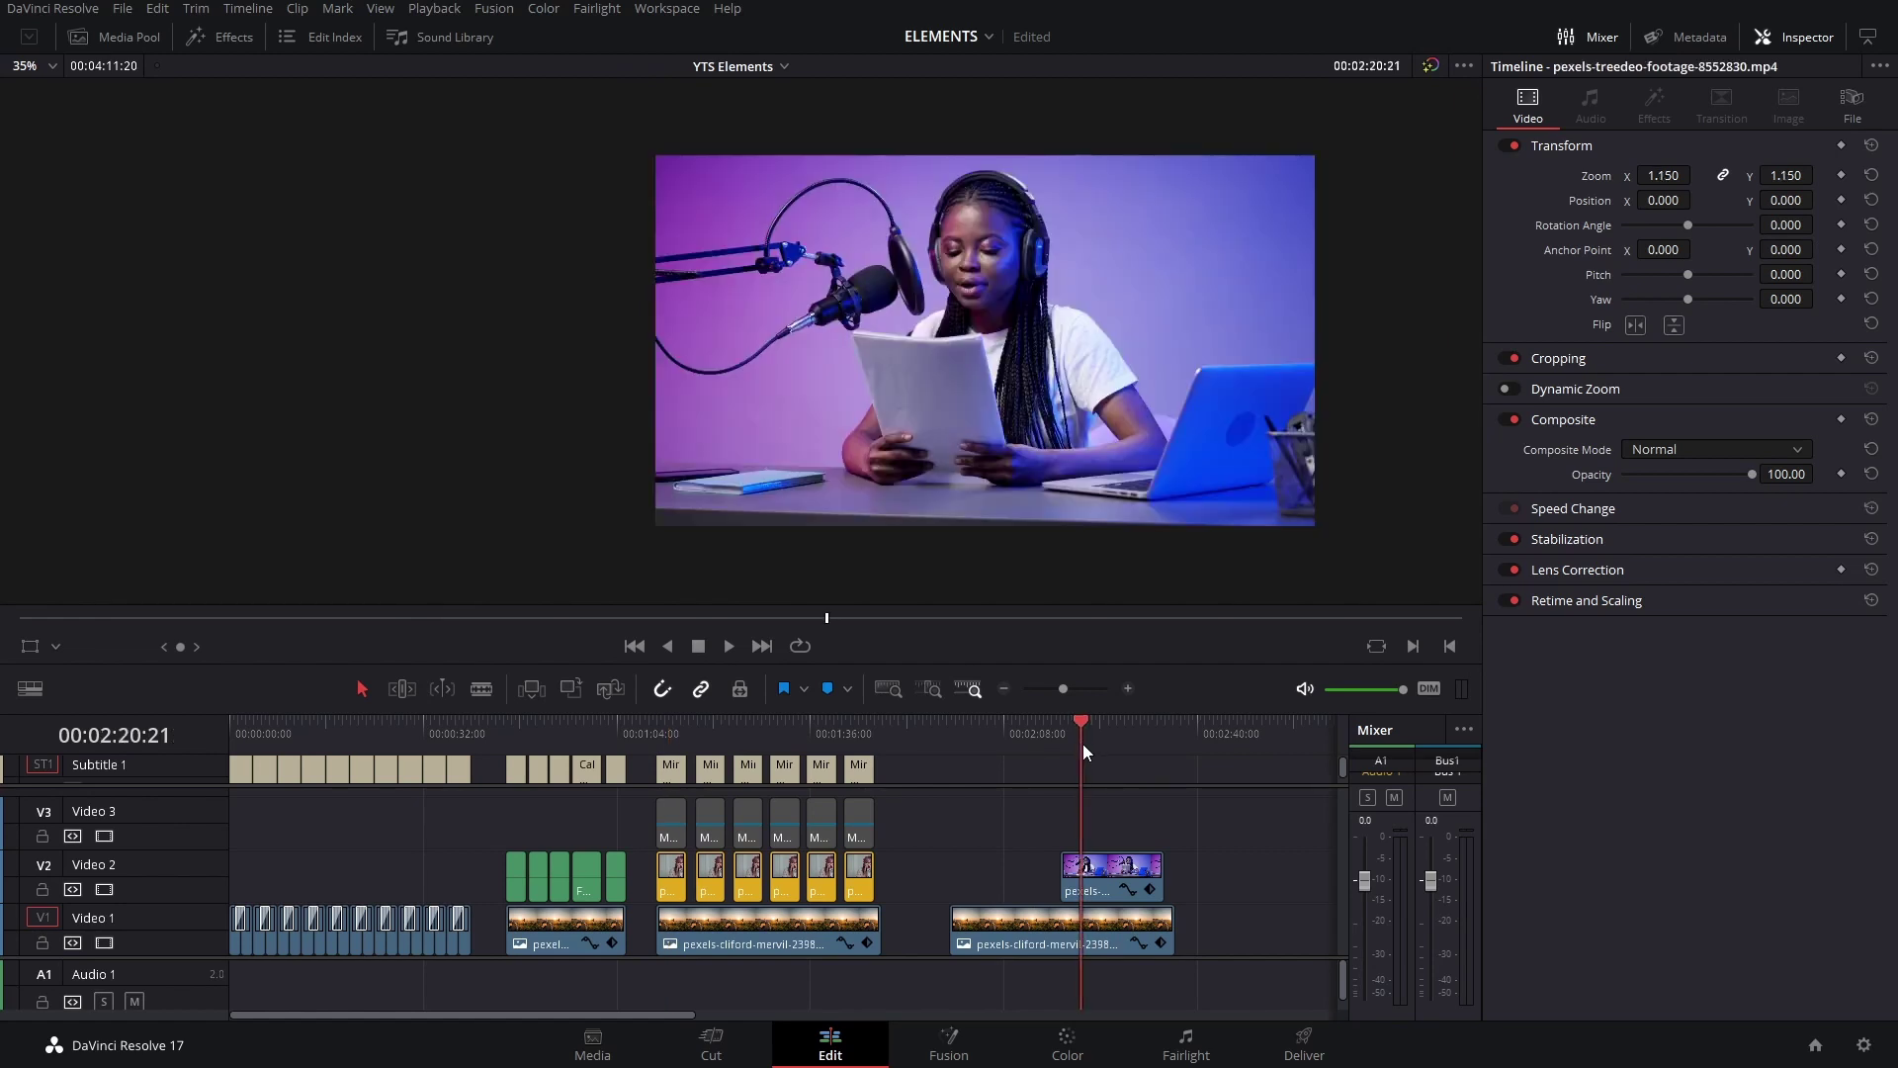
pyautogui.hscroll(1, 1153, 839)
pyautogui.hscroll(3, 1099, 814)
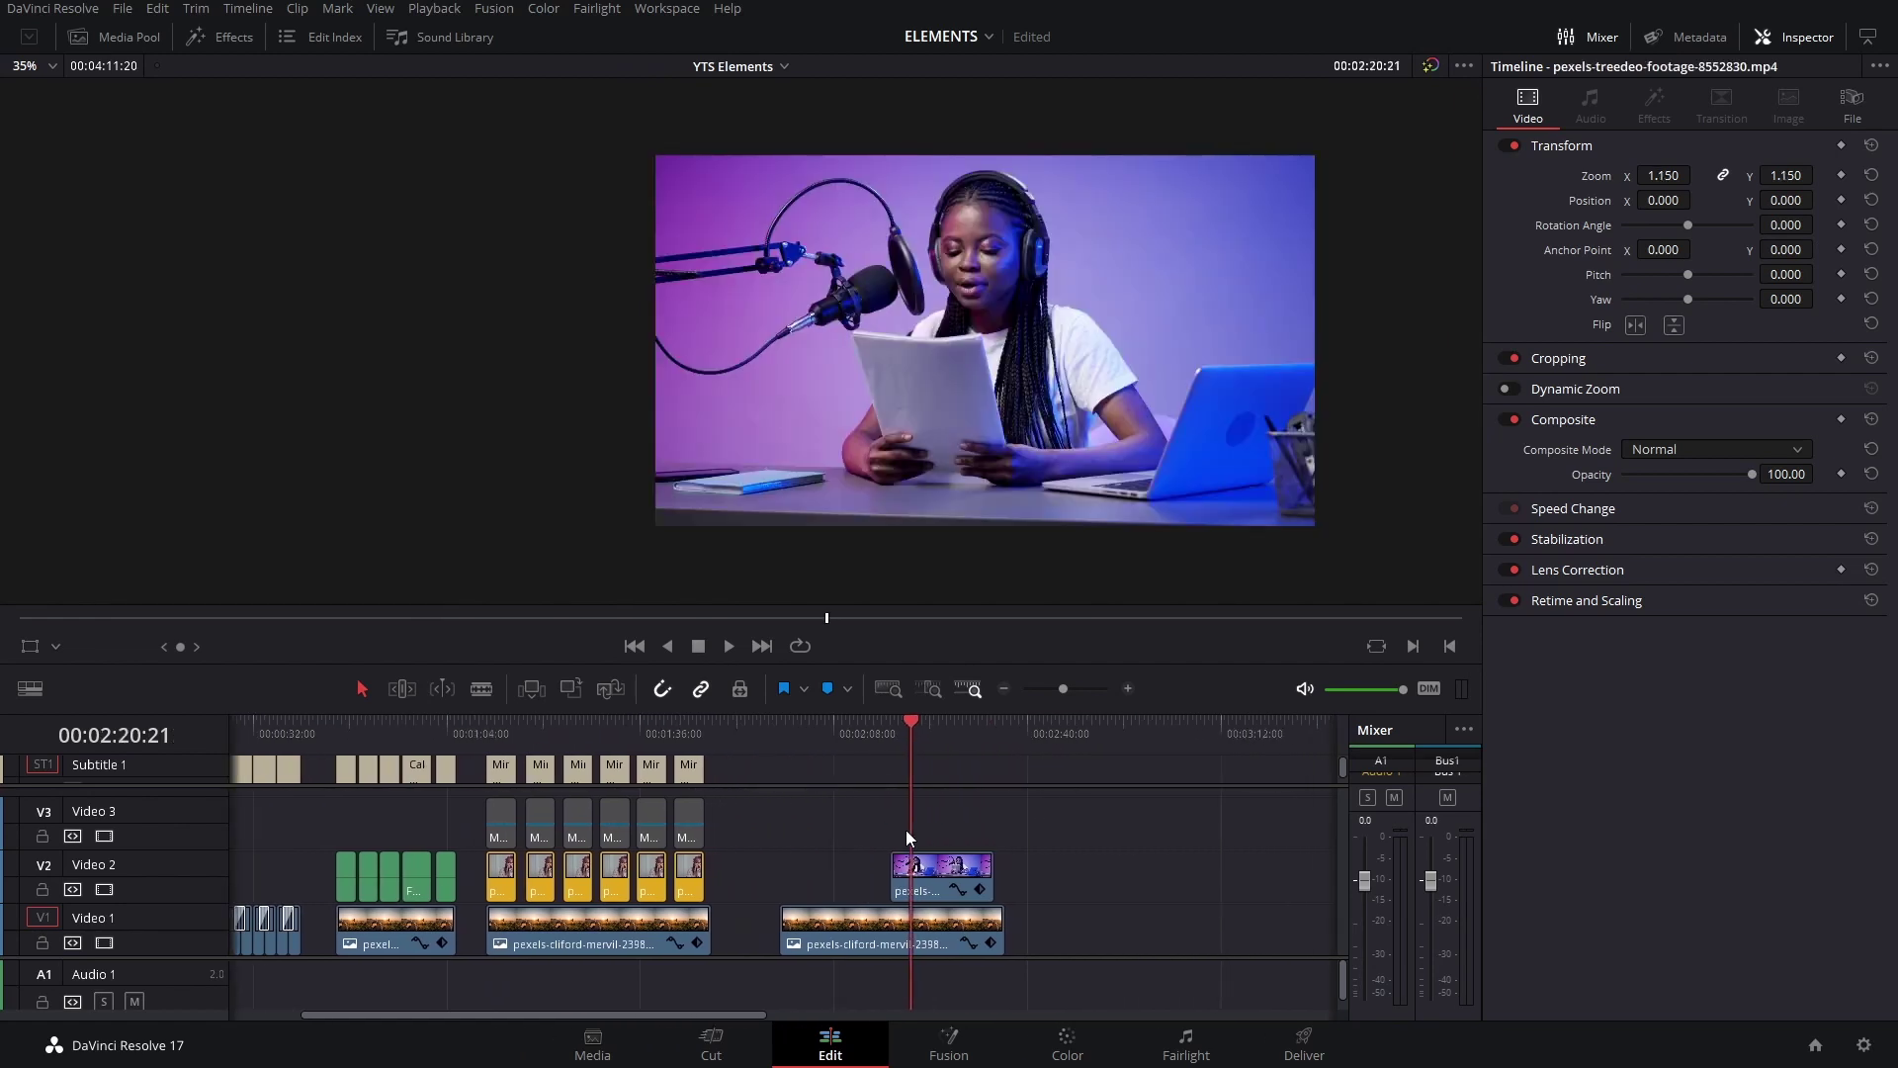
pyautogui.scroll(2, 1043, 905)
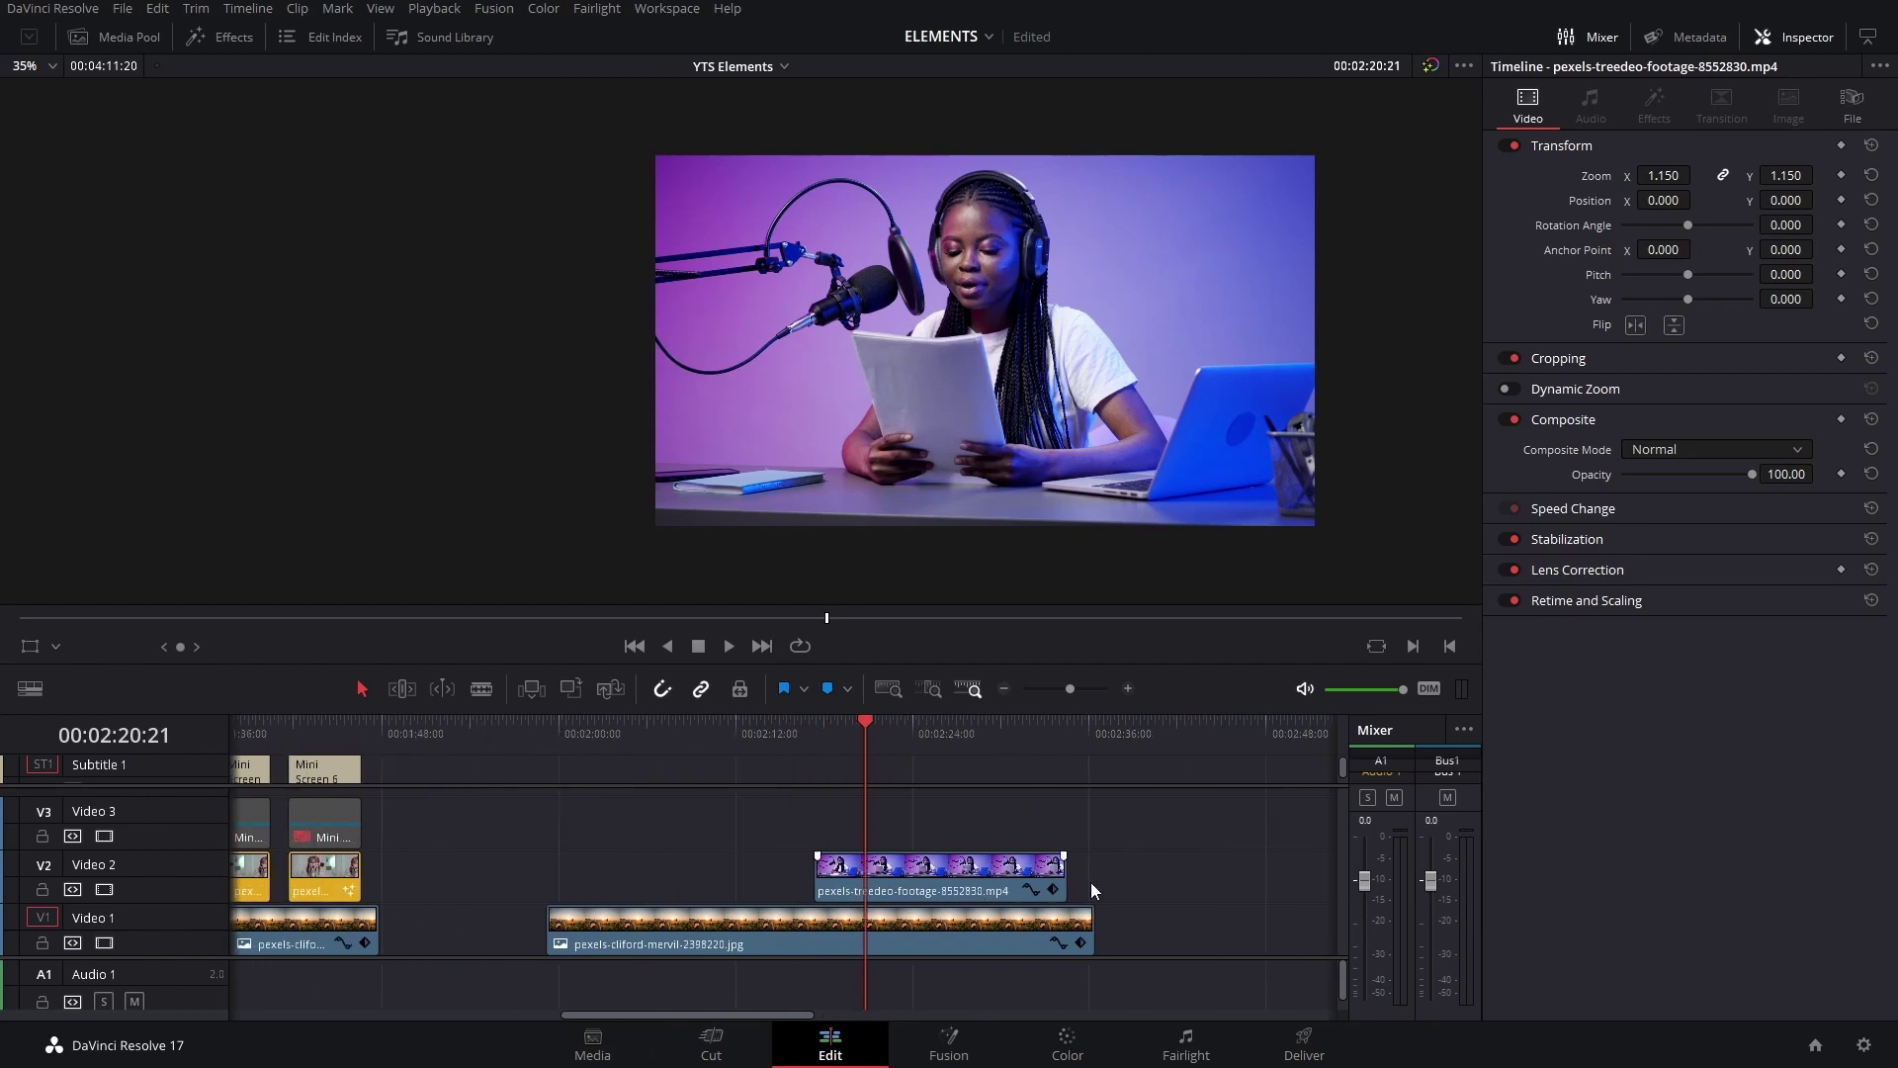
# Move the pexels-treedeo-footage clip on Video 2 so its end lines up with the end of the tent image below.
pyautogui.hscroll(1, 1092, 888)
pyautogui.moveTo(918, 884); pyautogui.dragTo(1075, 898)
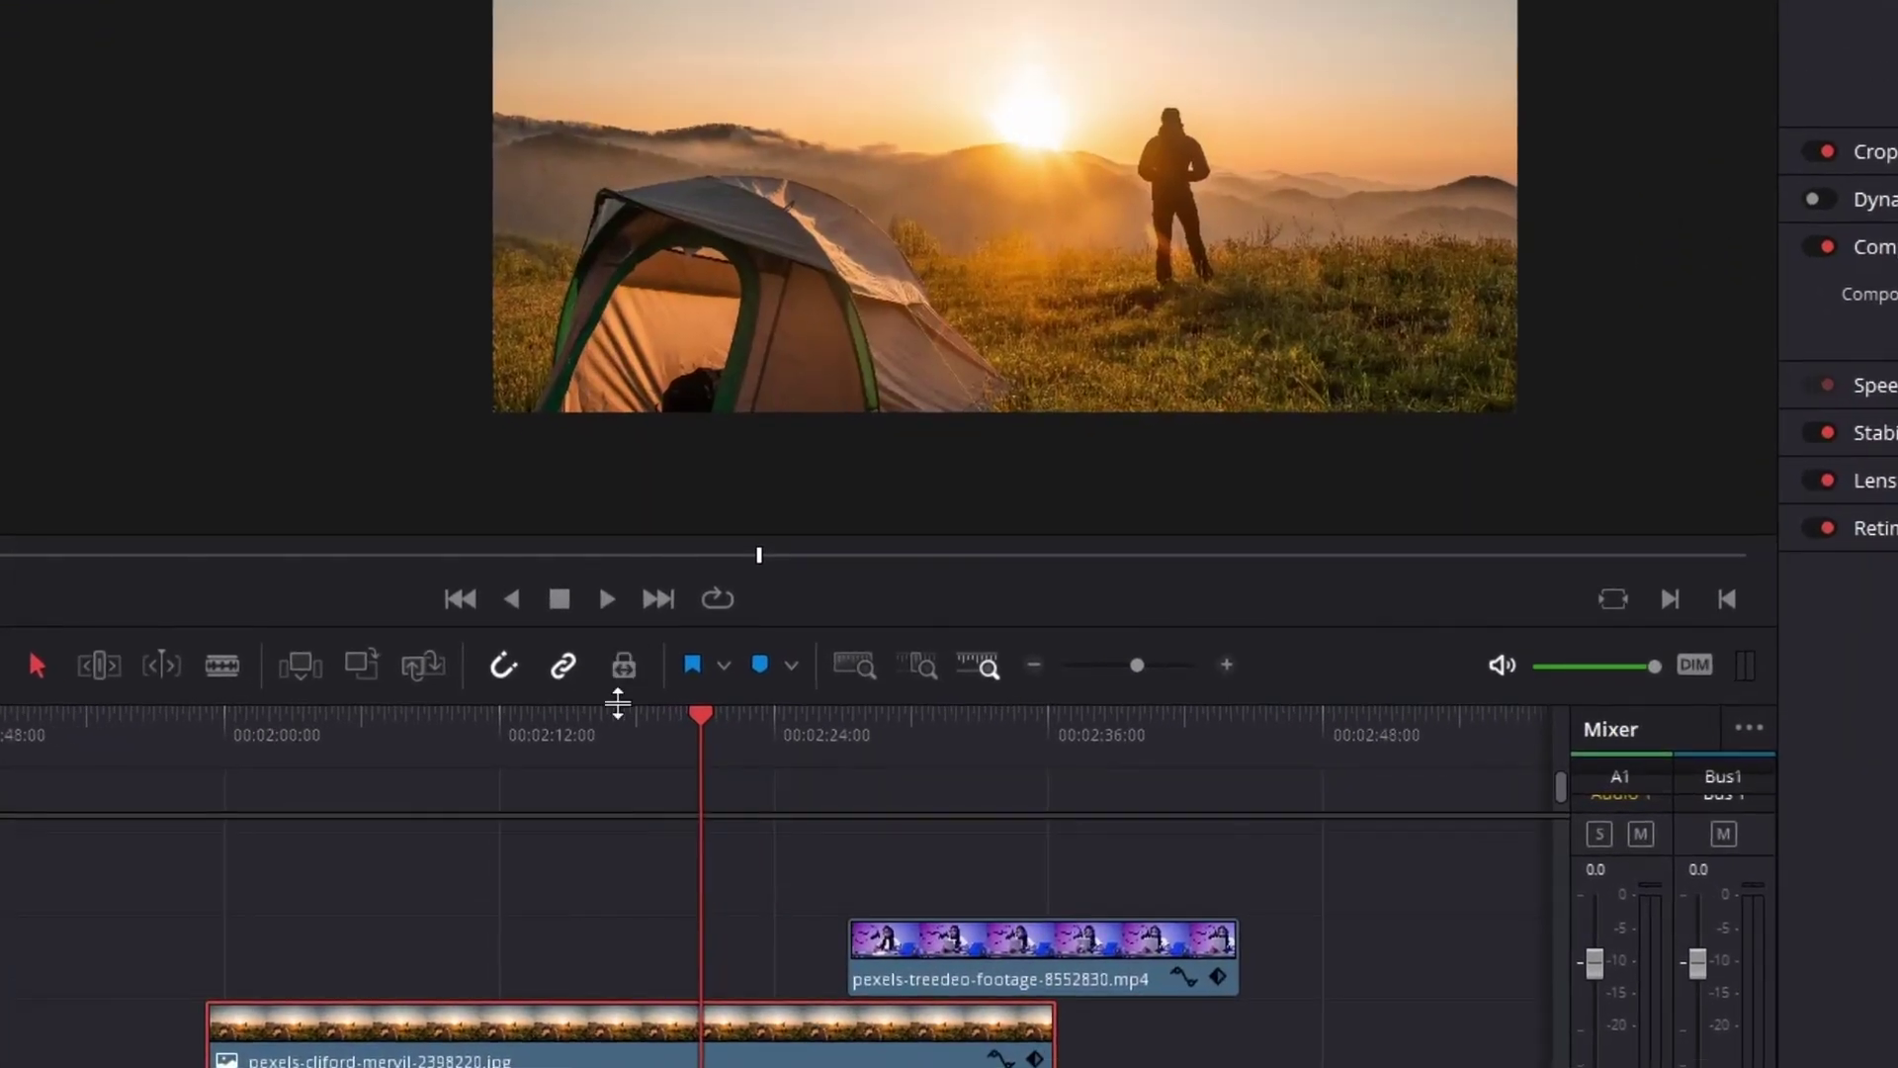
pyautogui.moveTo(706, 736)
pyautogui.mouseDown()
pyautogui.moveTo(683, 752)
pyautogui.moveTo(798, 750)
pyautogui.moveTo(712, 756)
pyautogui.mouseUp()
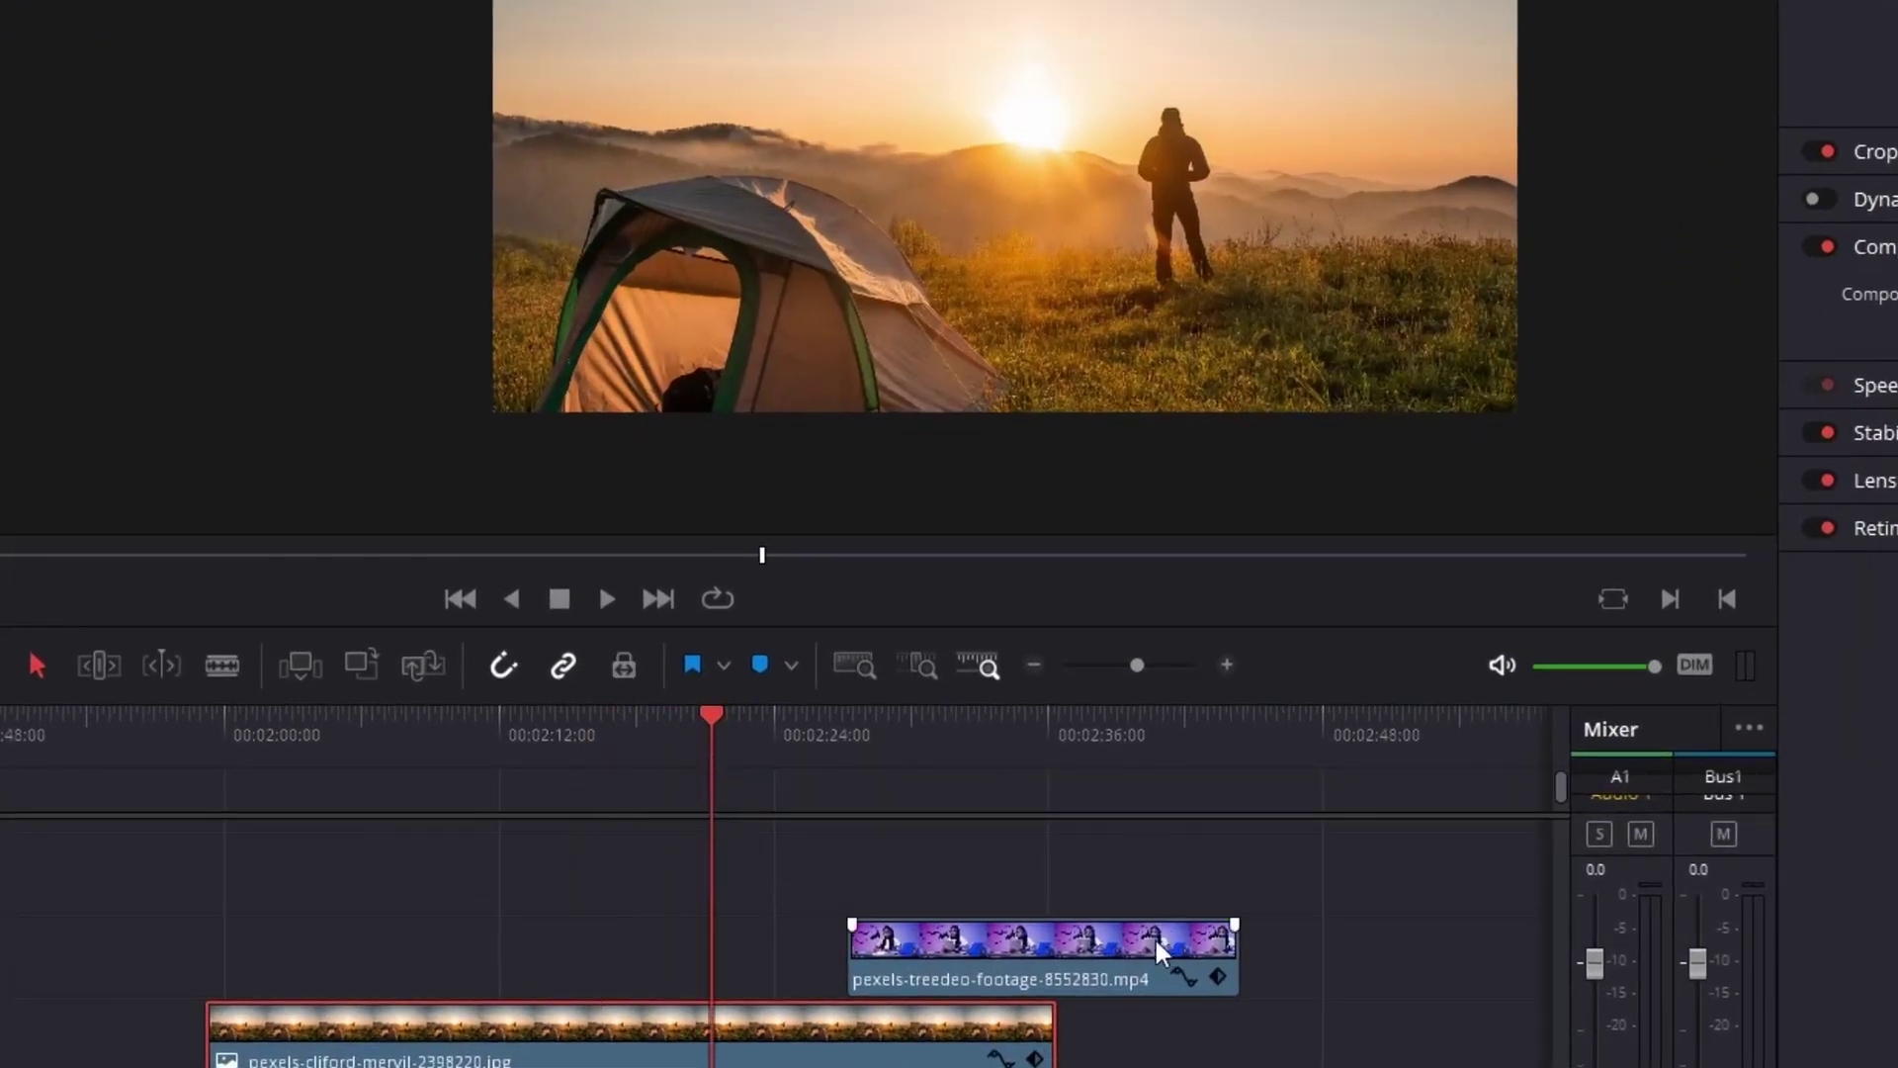
pyautogui.moveTo(1155, 941); pyautogui.dragTo(884, 971)
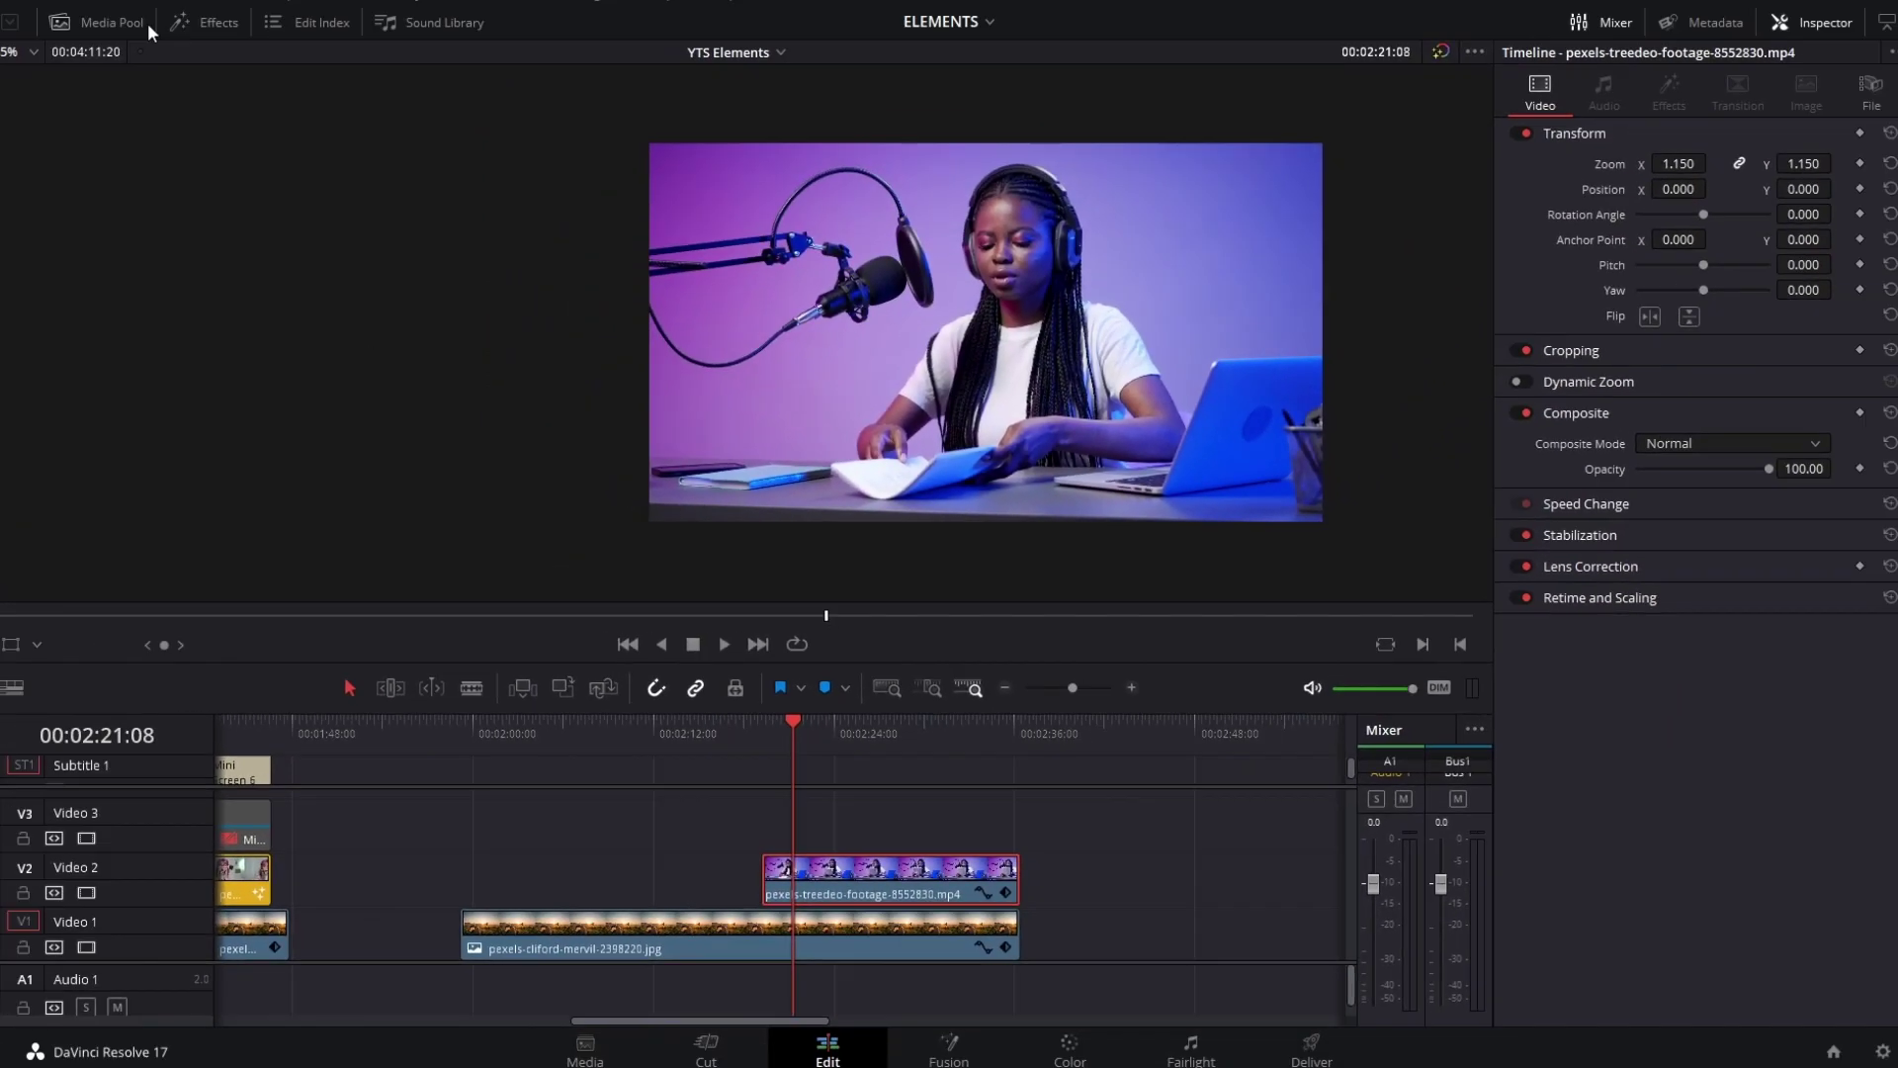
# Open the podcast clip on Video 2 in the Fusion page and hide the Media Pool.
pyautogui.click(204, 23)
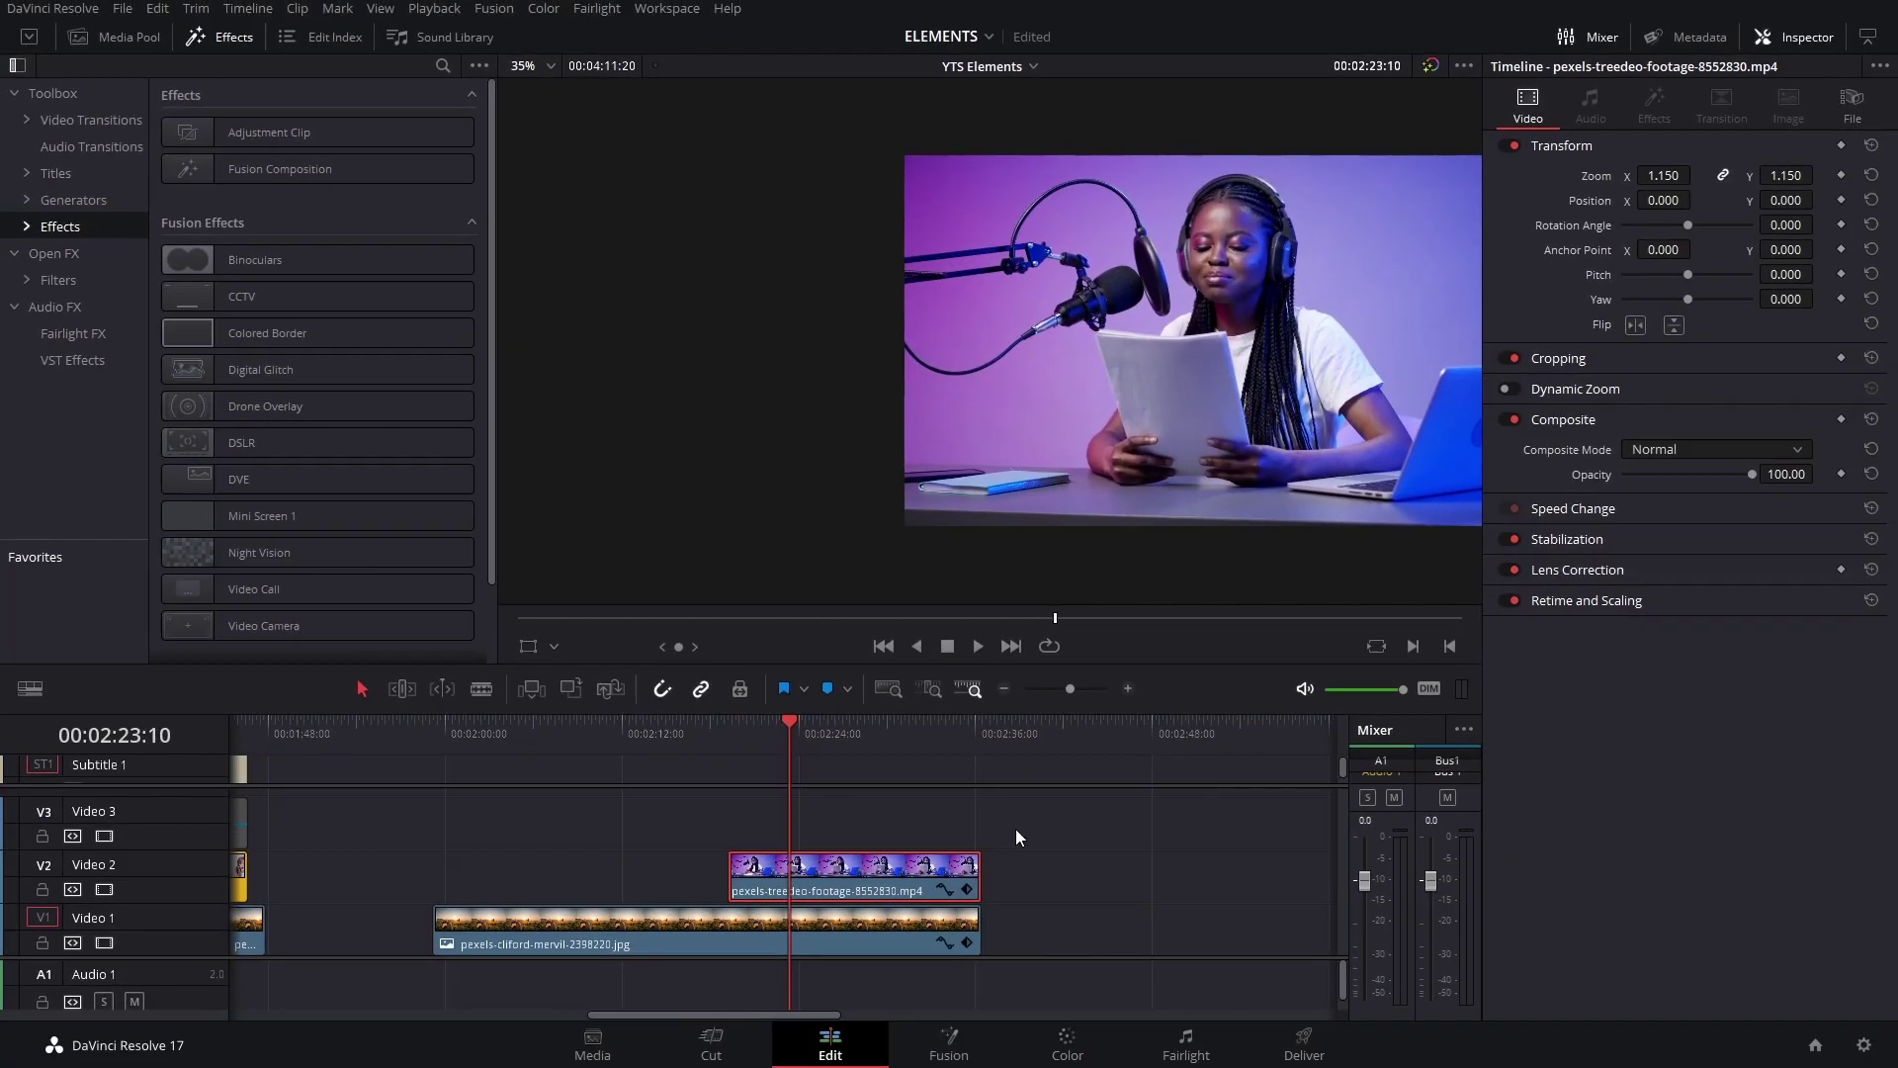
pyautogui.hscroll(-1, 1028, 836)
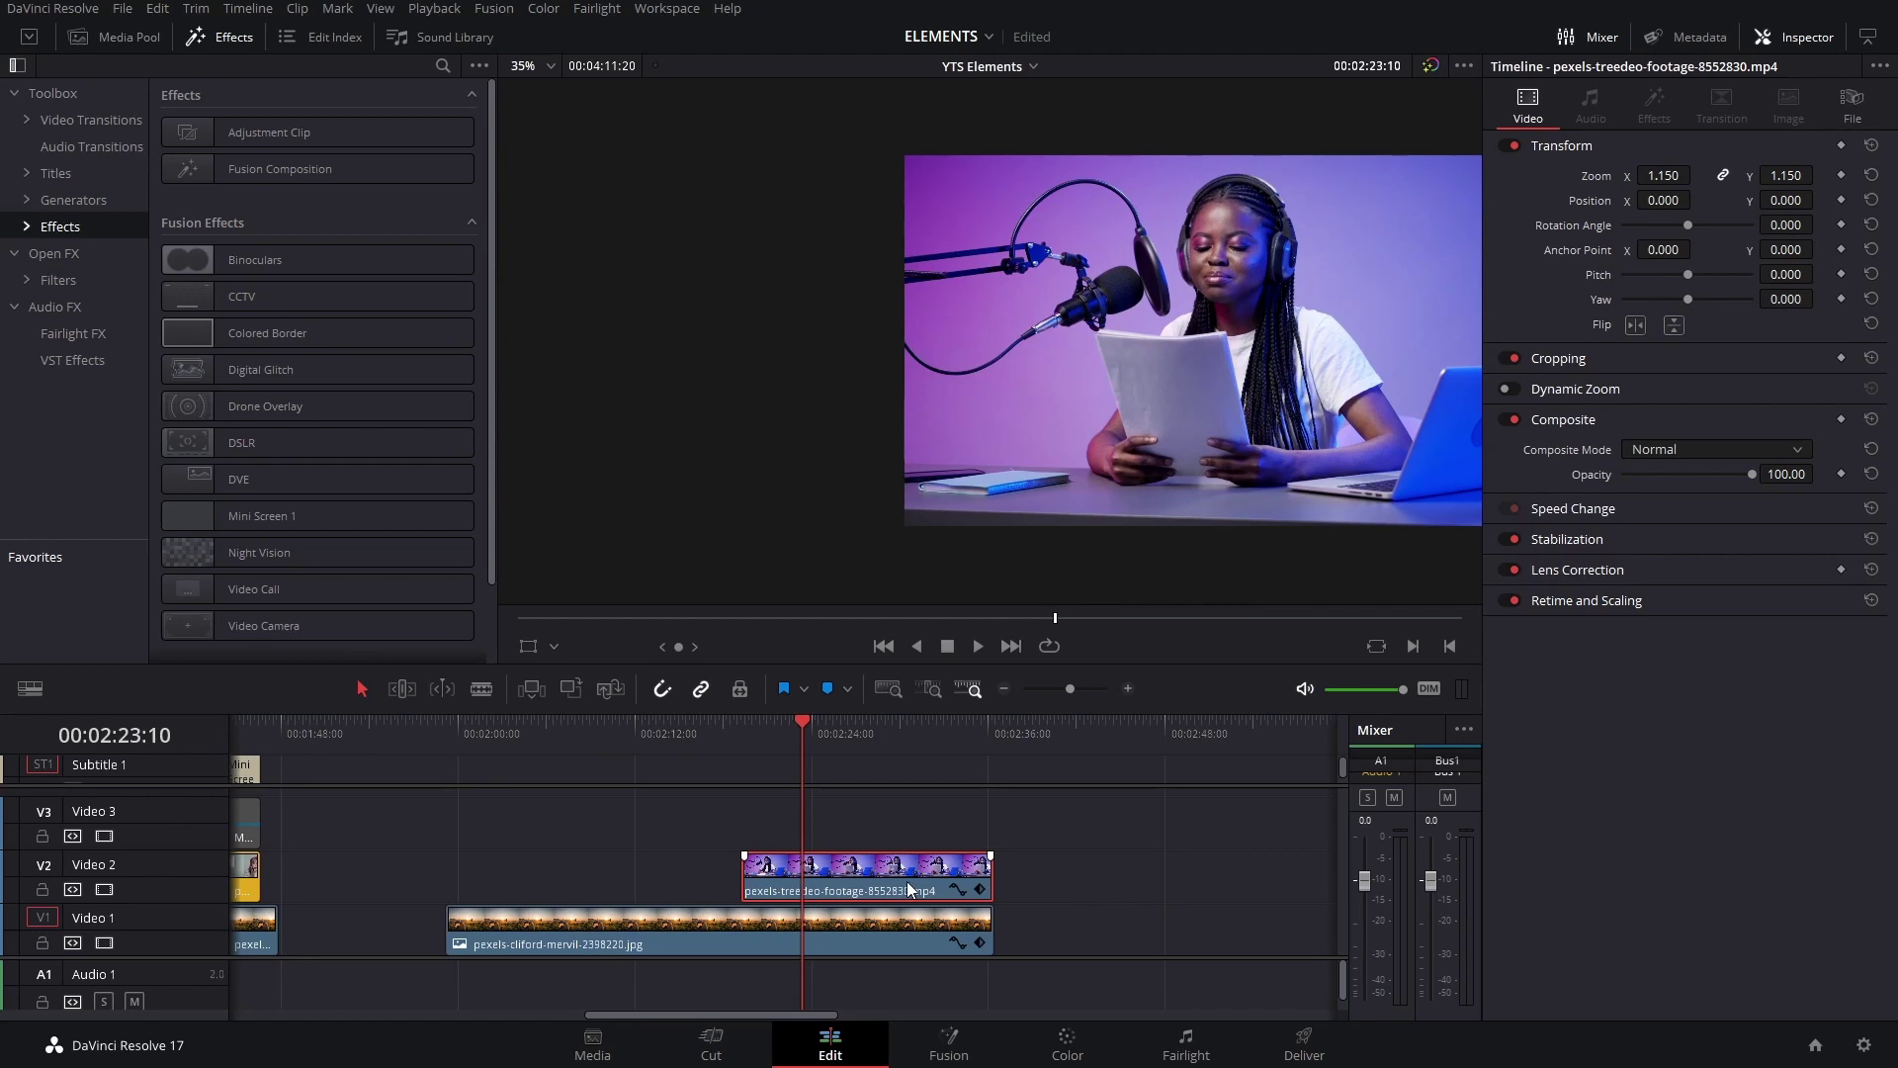
pyautogui.rightClick(904, 914)
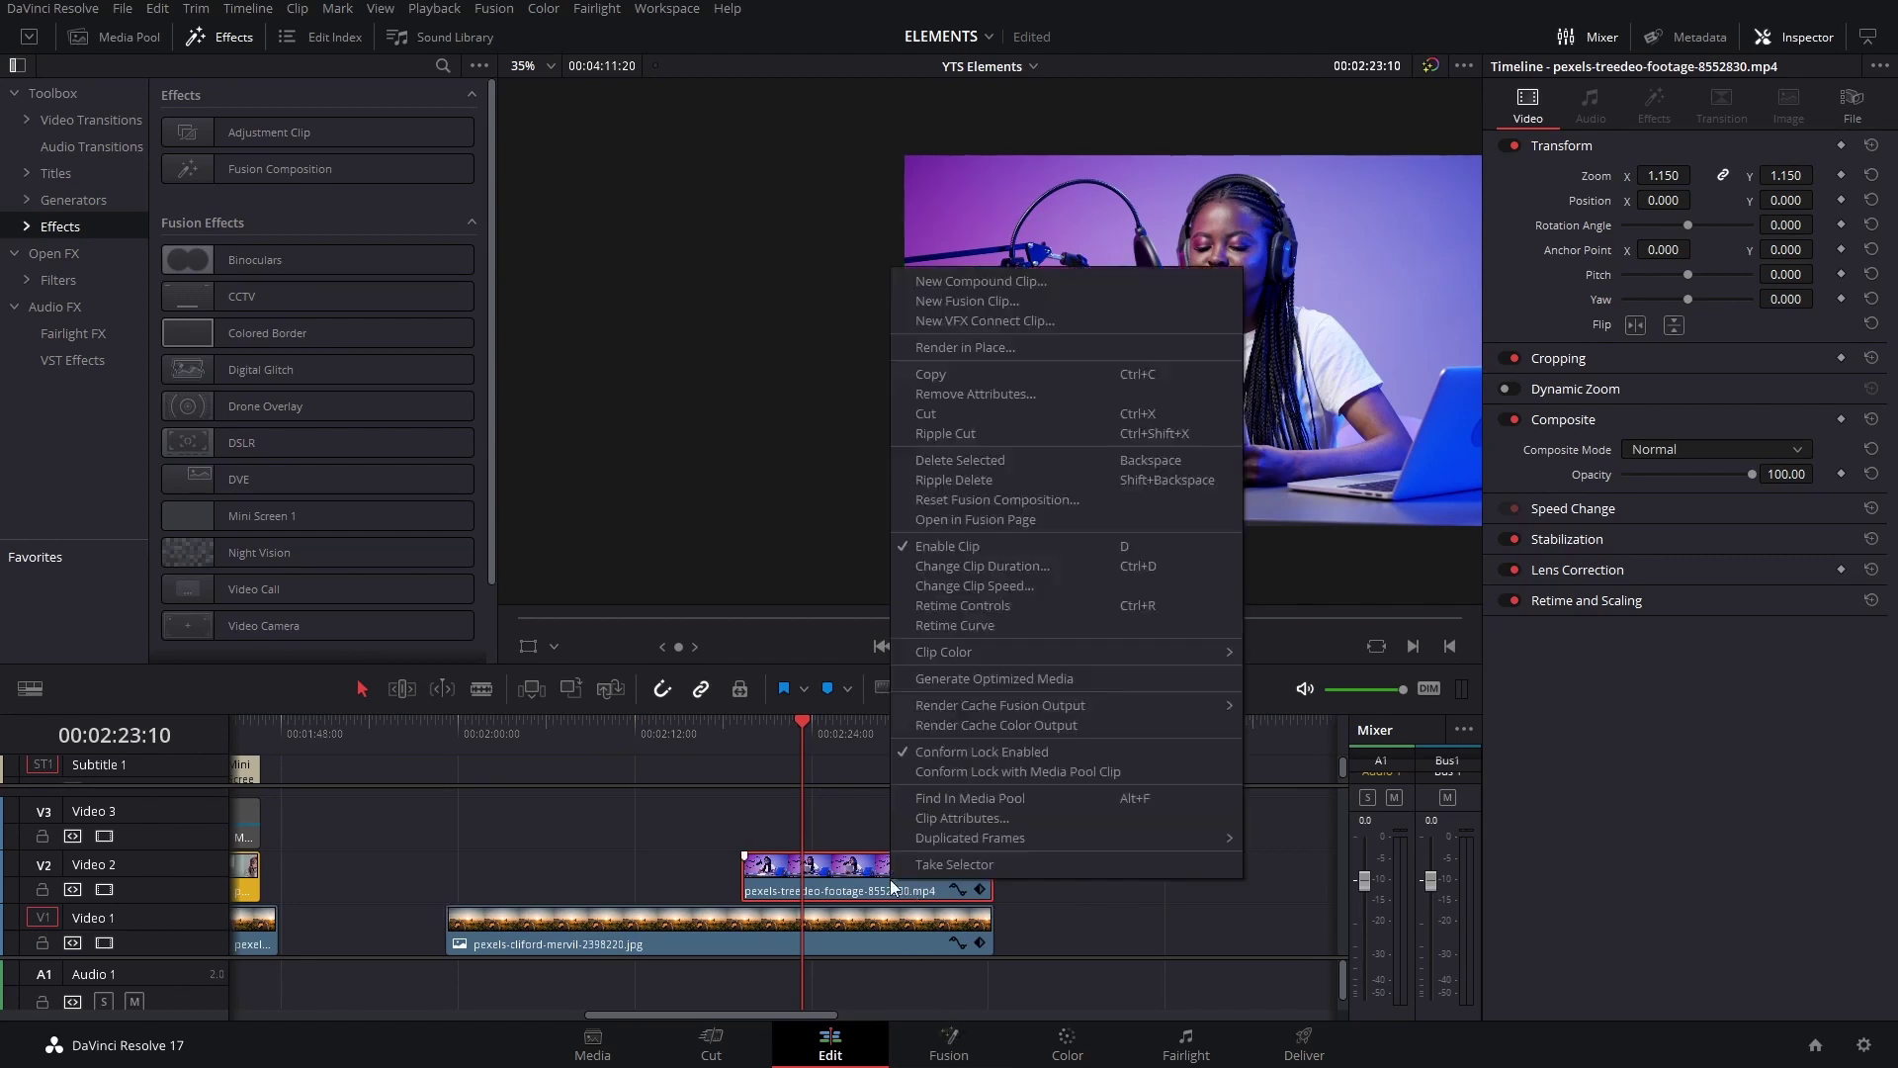
pyautogui.click(1024, 518)
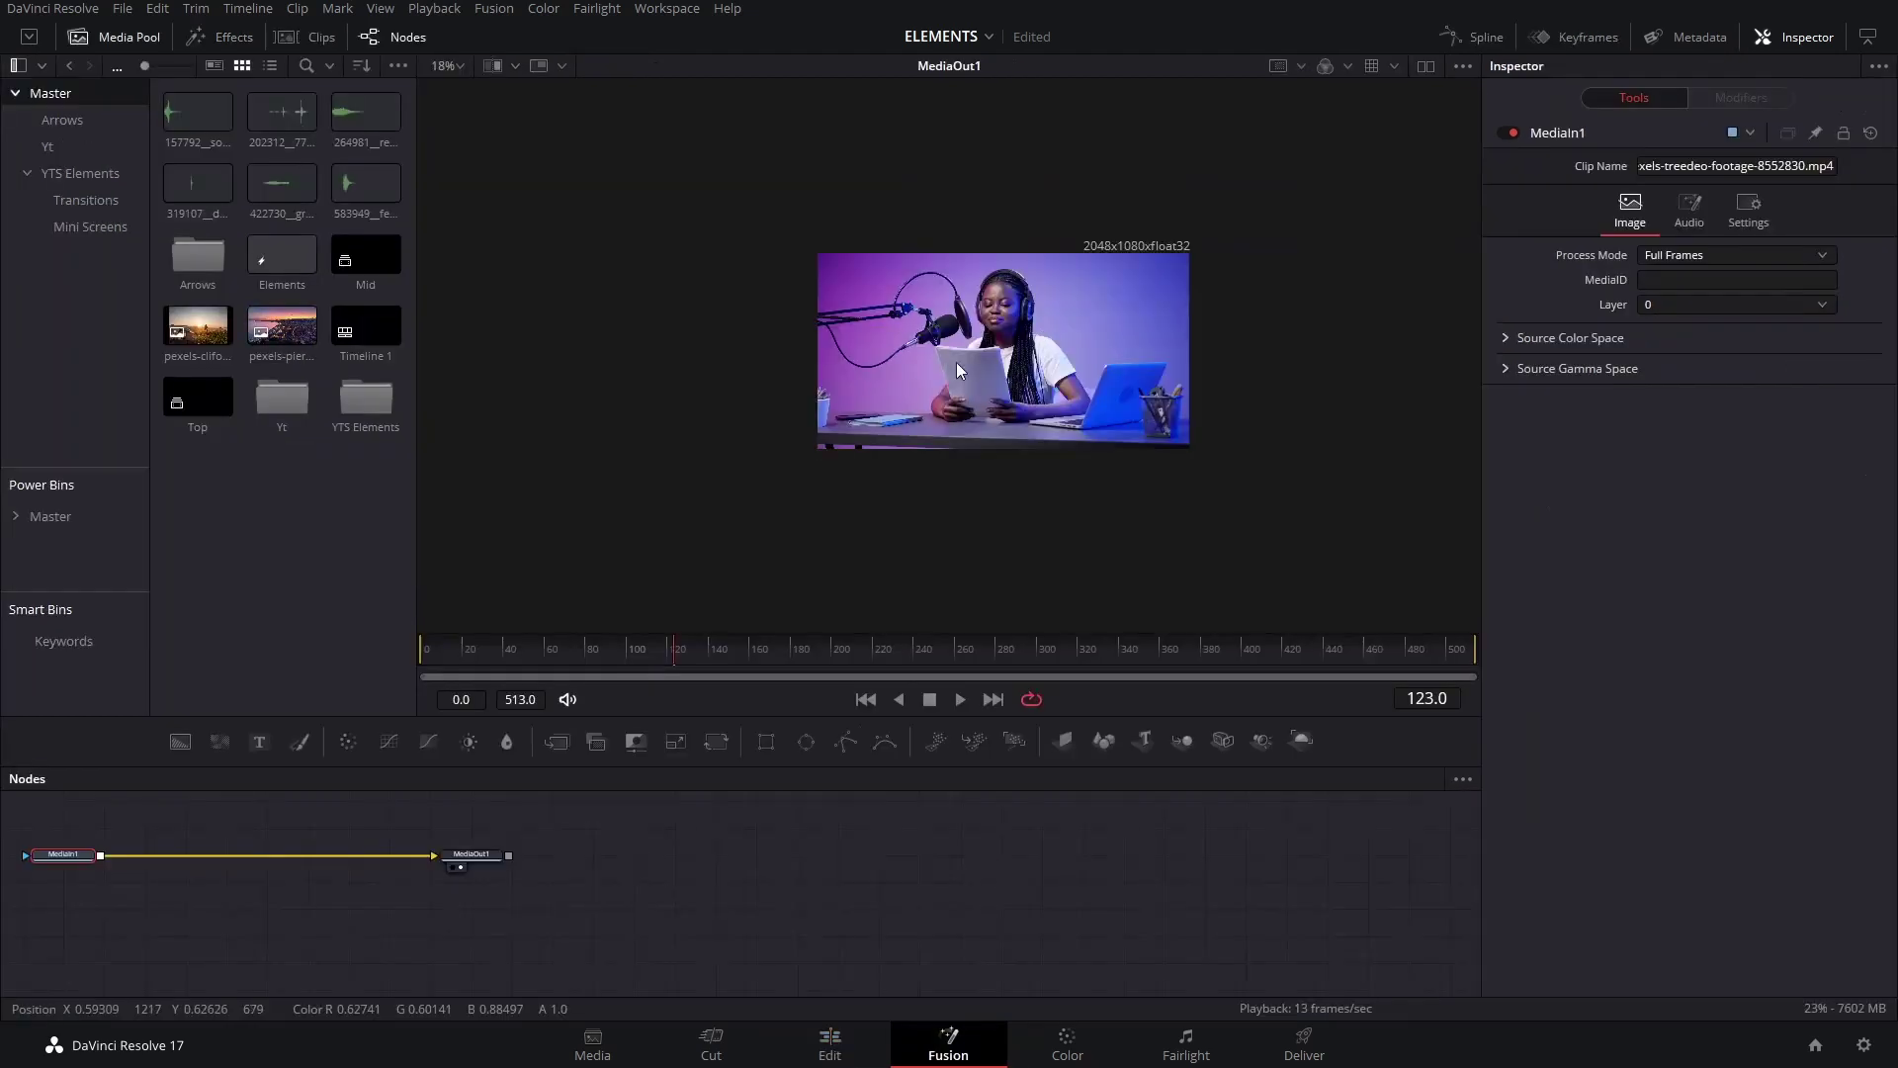
pyautogui.moveTo(971, 364); pyautogui.dragTo(1043, 390)
pyautogui.scroll(2, 1224, 360)
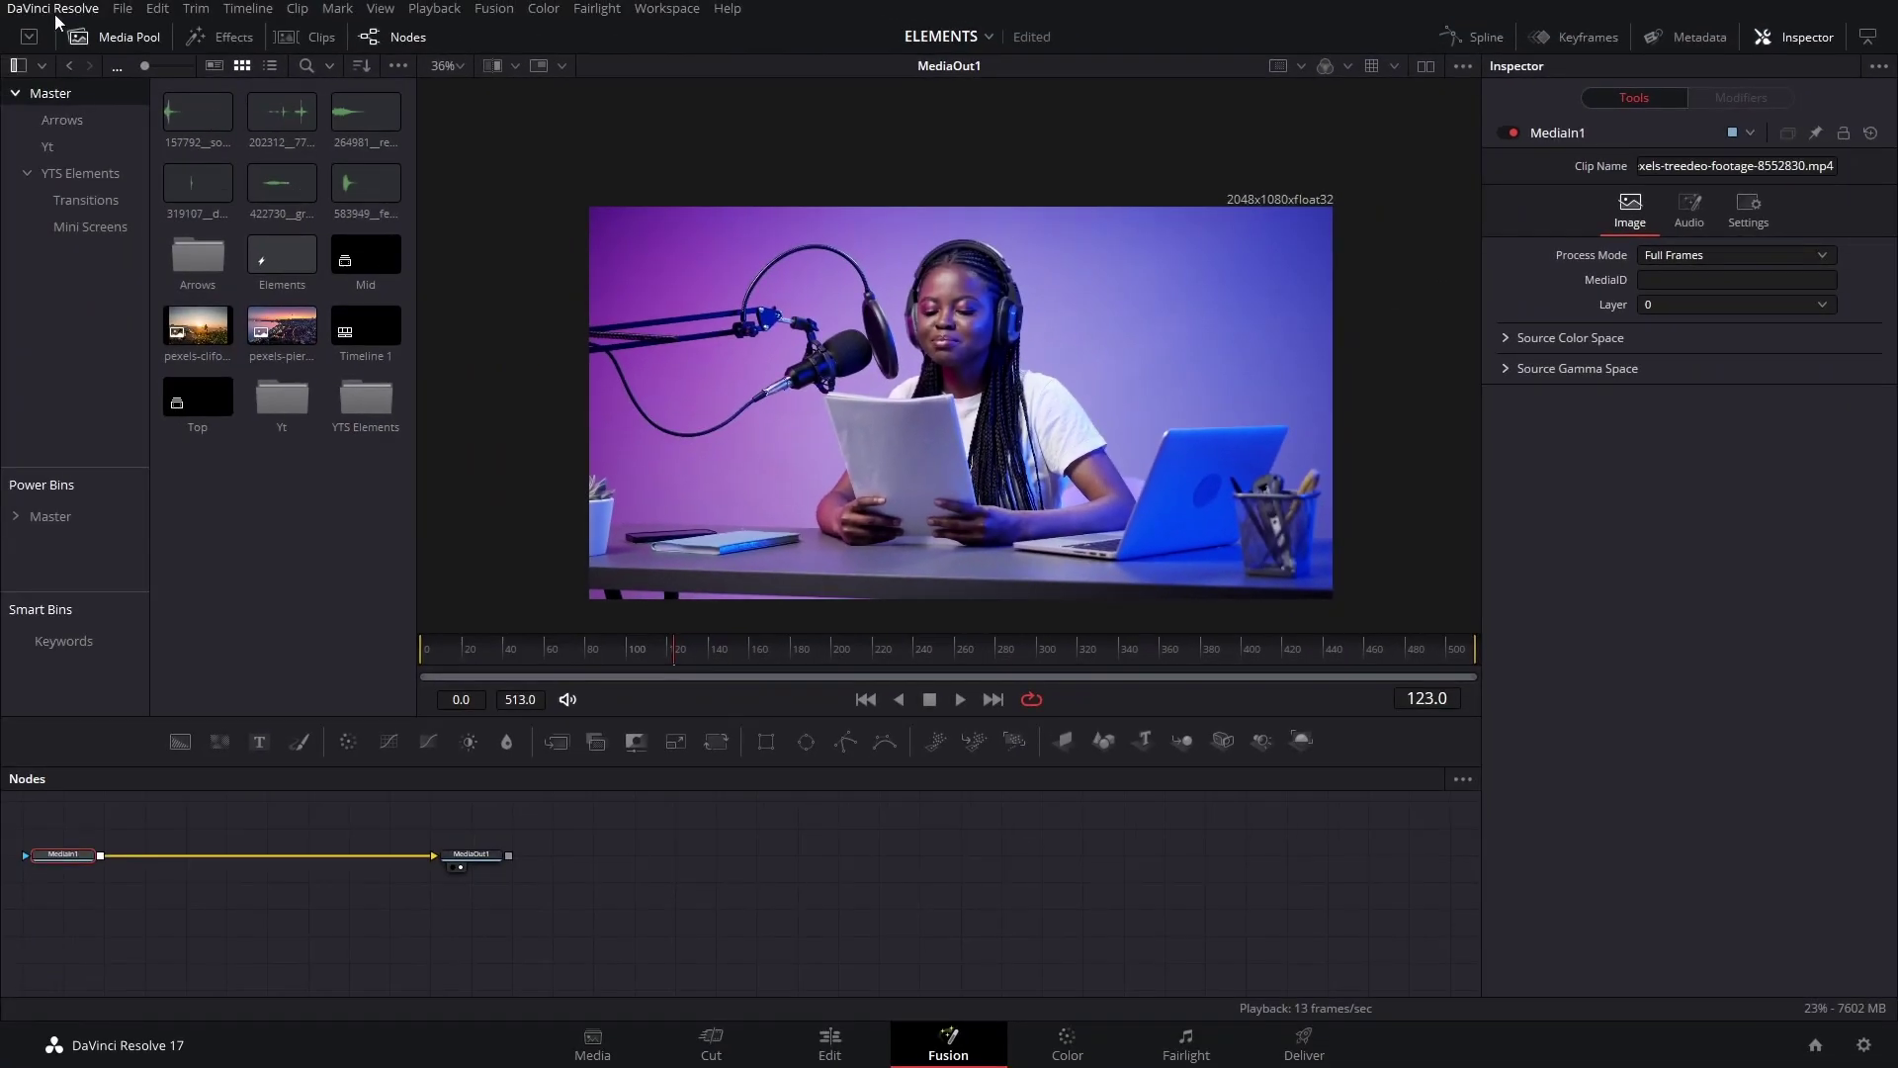
pyautogui.click(114, 38)
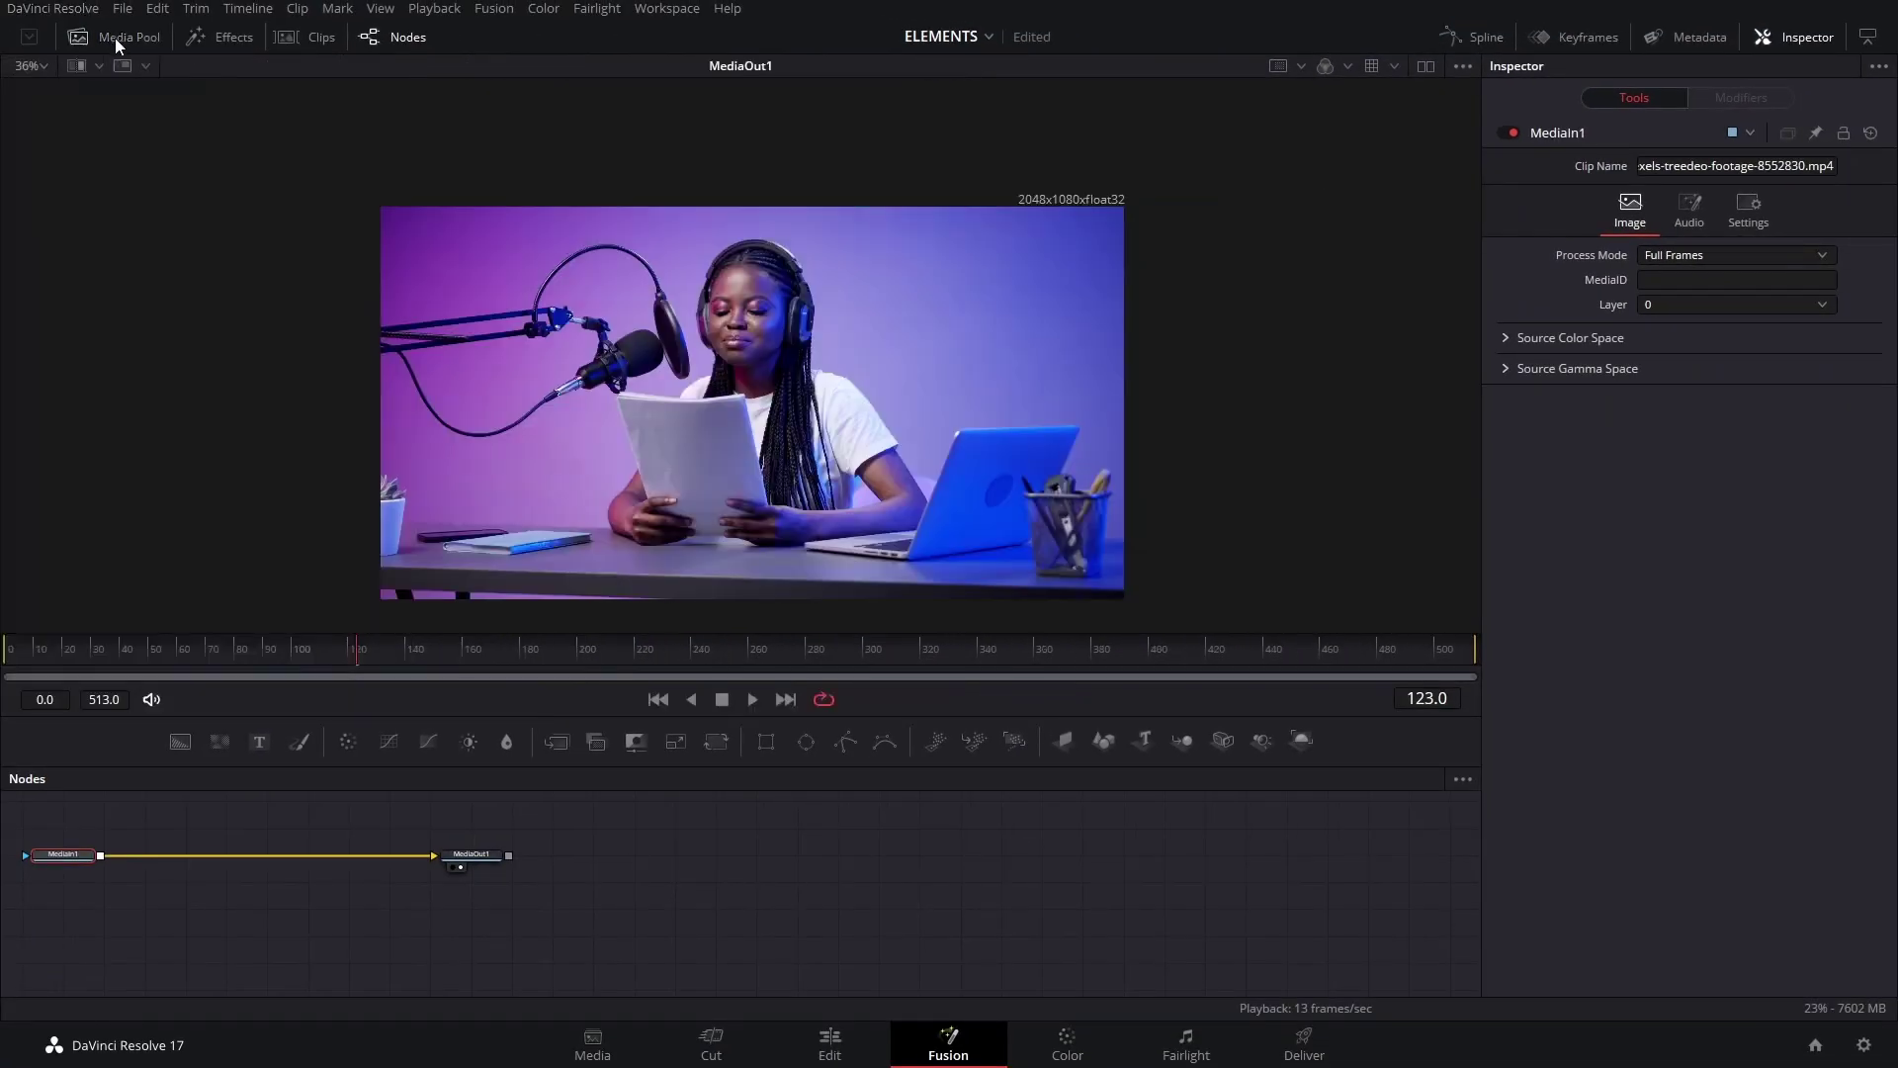
# Merge a new Background node with MediaIn1 and swap the merge's foreground and background inputs.
pyautogui.moveTo(199, 849); pyautogui.dragTo(448, 849)
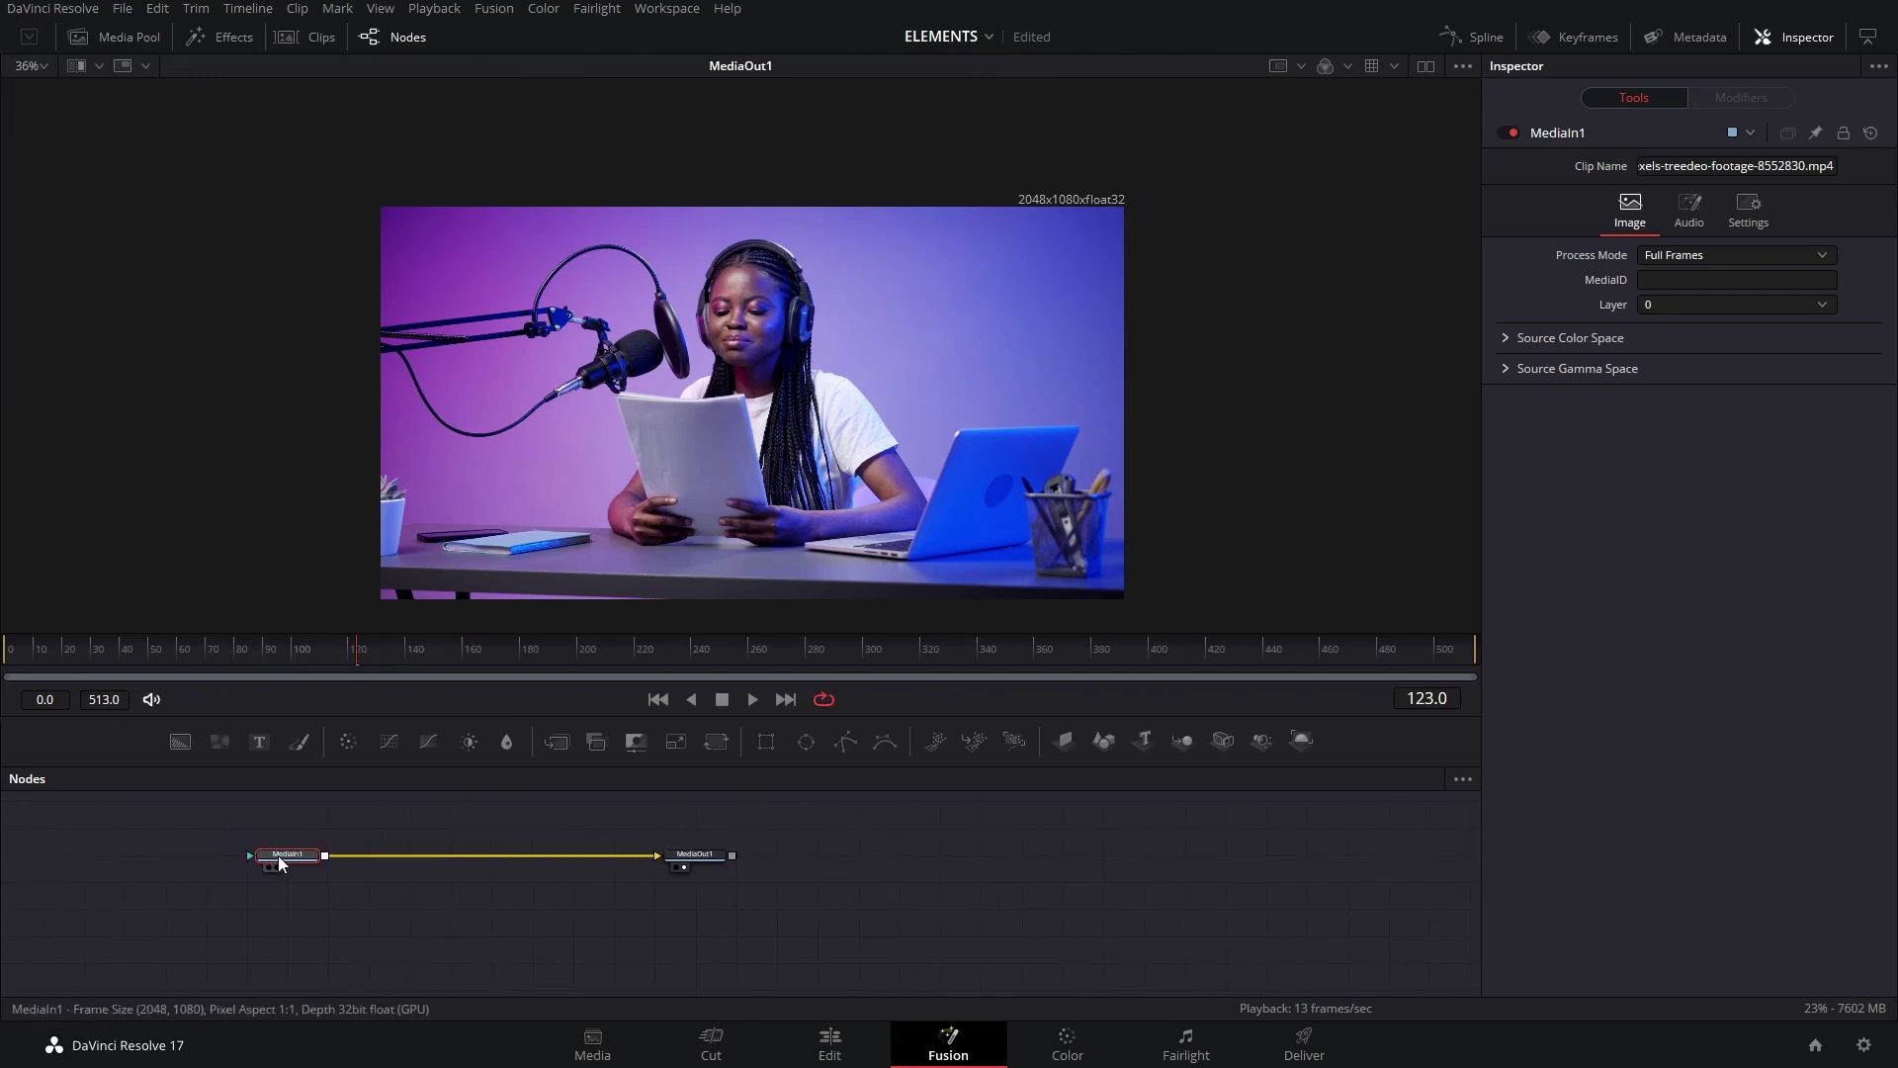
pyautogui.click(180, 741)
pyautogui.moveTo(382, 887); pyautogui.dragTo(524, 870)
pyautogui.hotkey('ctrl', 't')
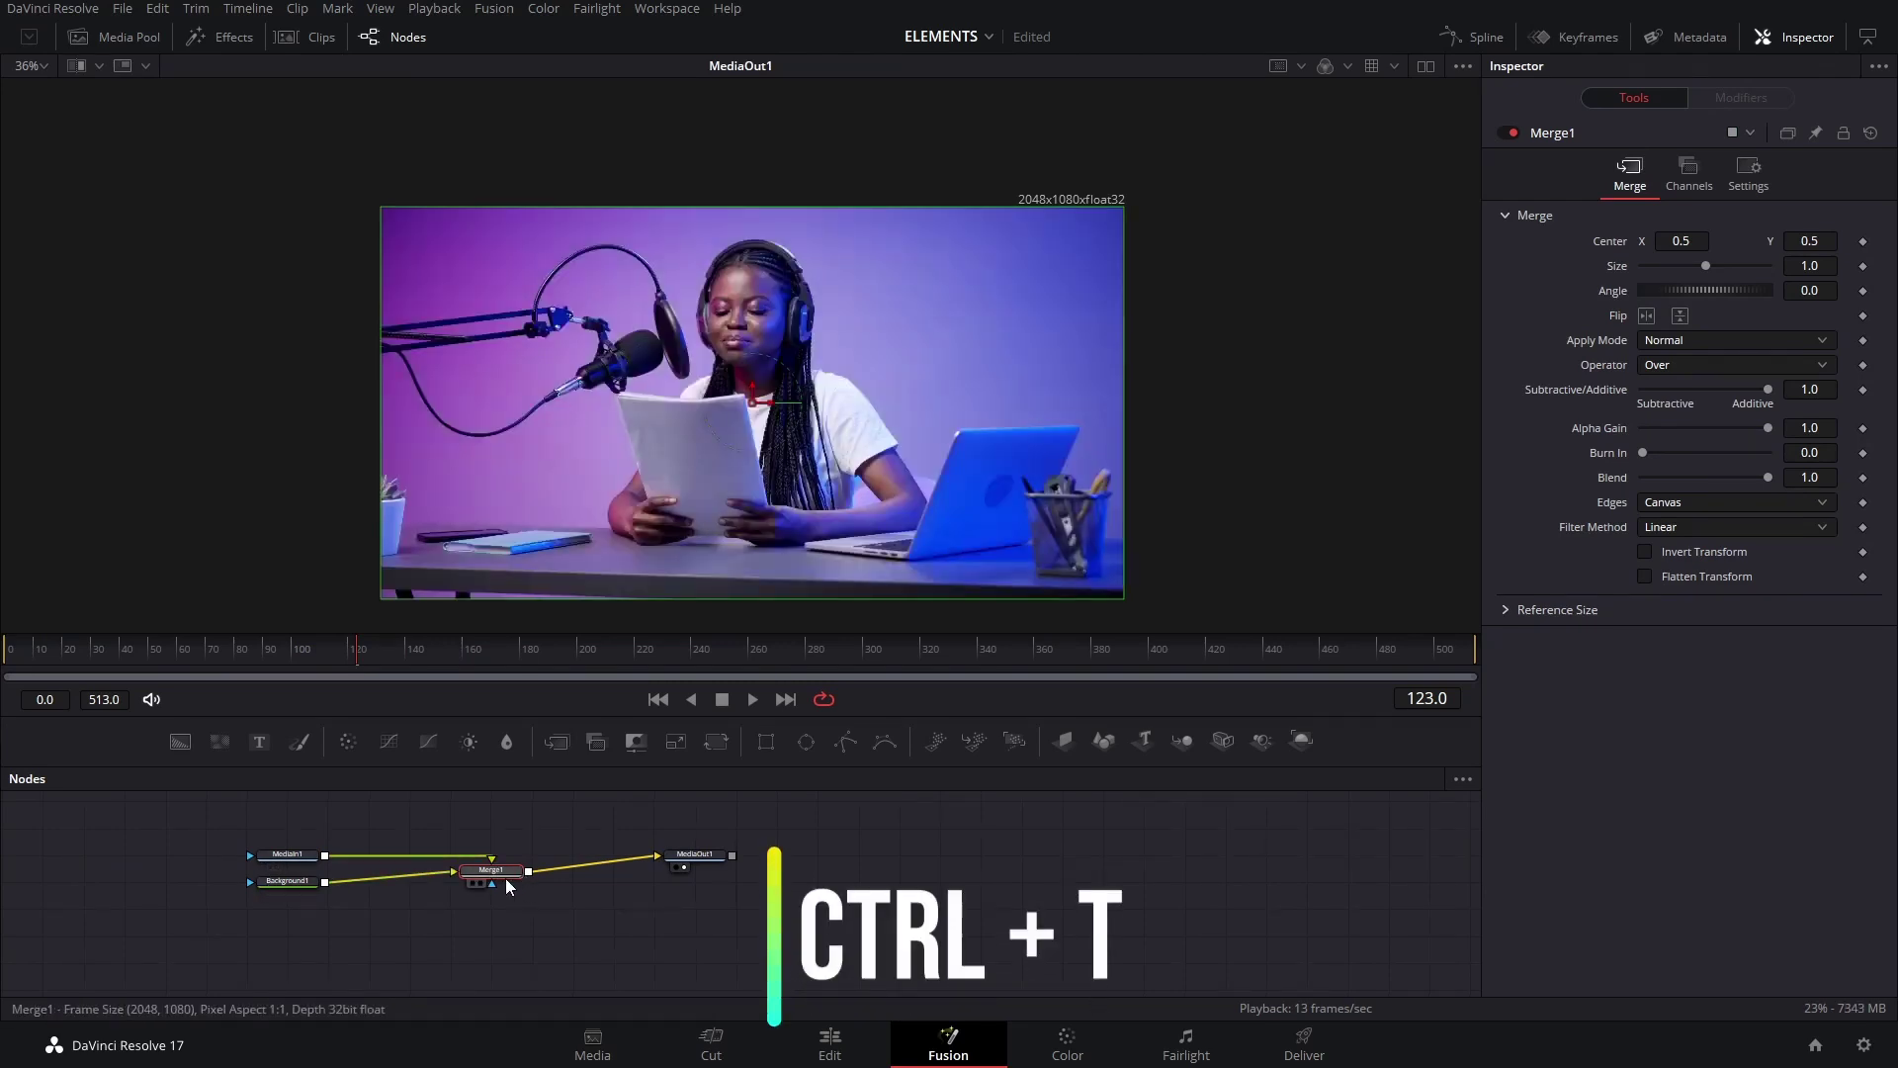
# Turn off Auto Resolution for Background1 and set its image size to 1920 by 1080.
pyautogui.click(316, 890)
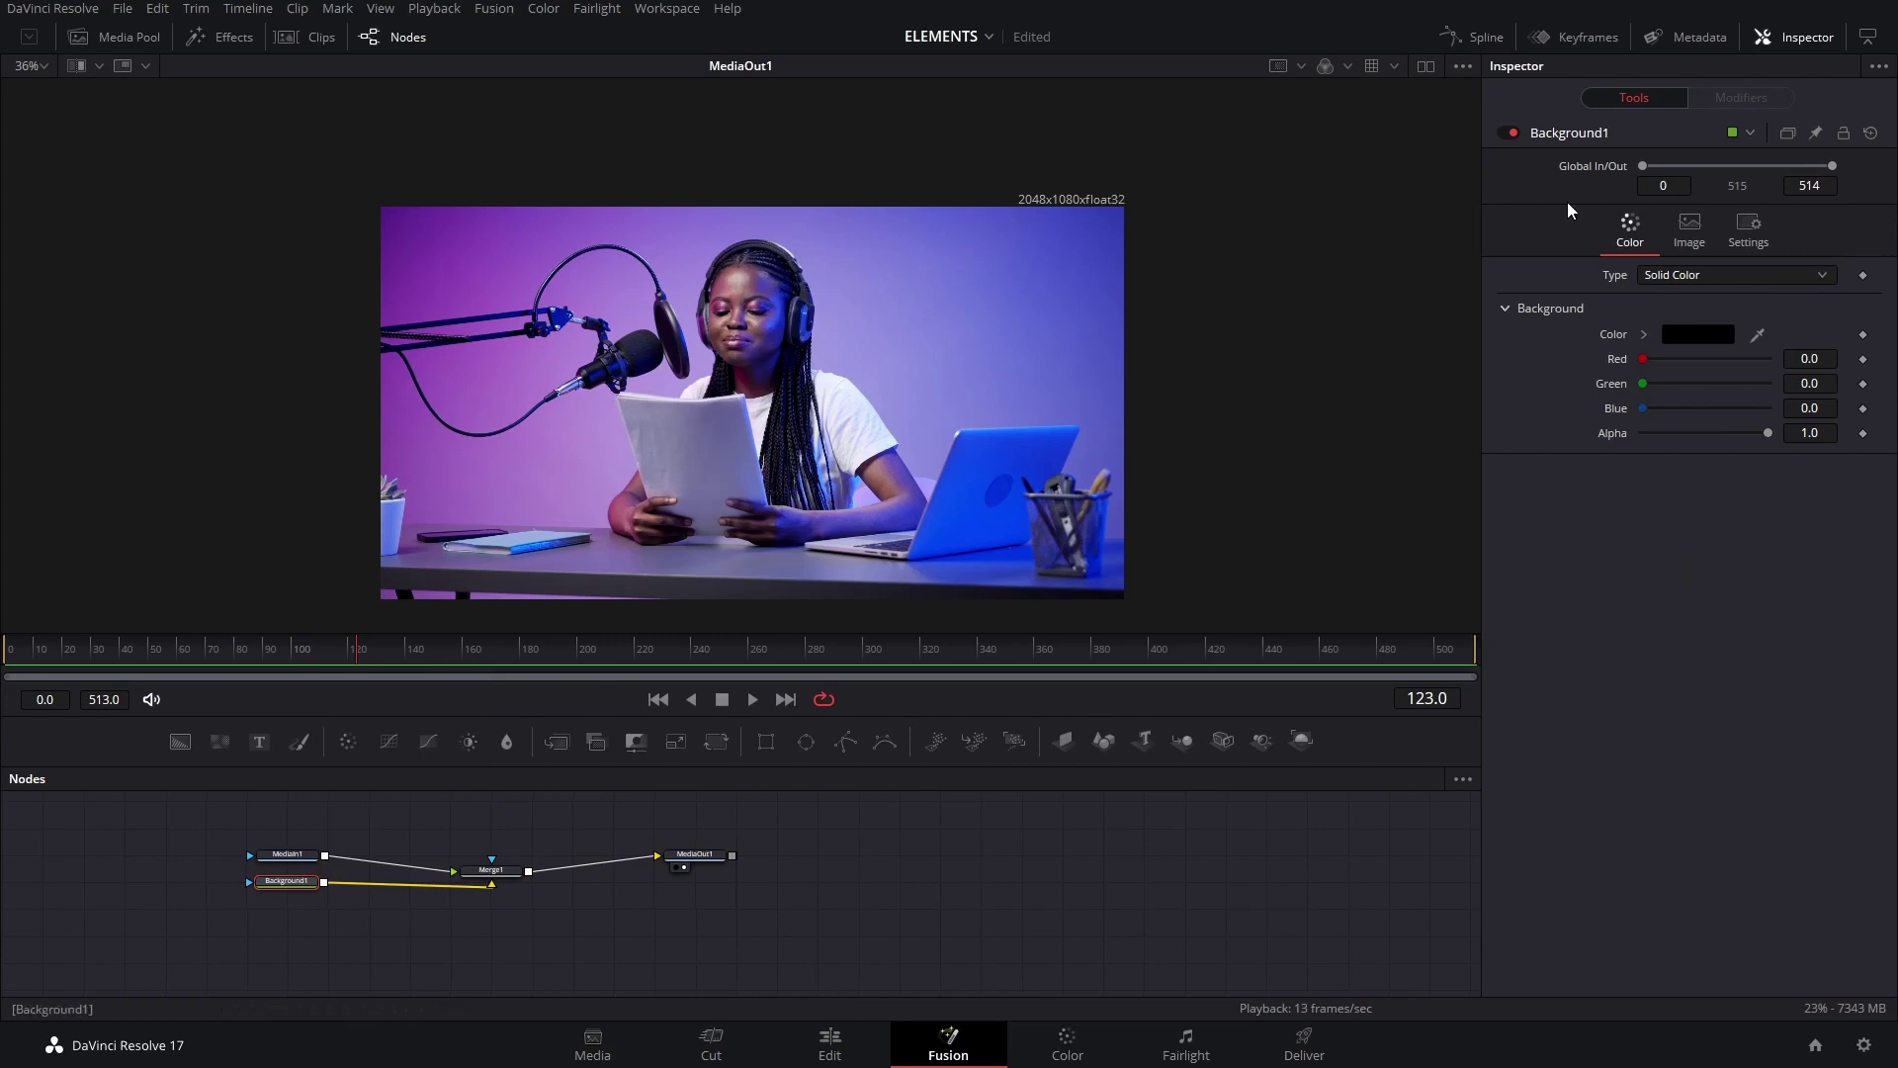
pyautogui.click(1669, 233)
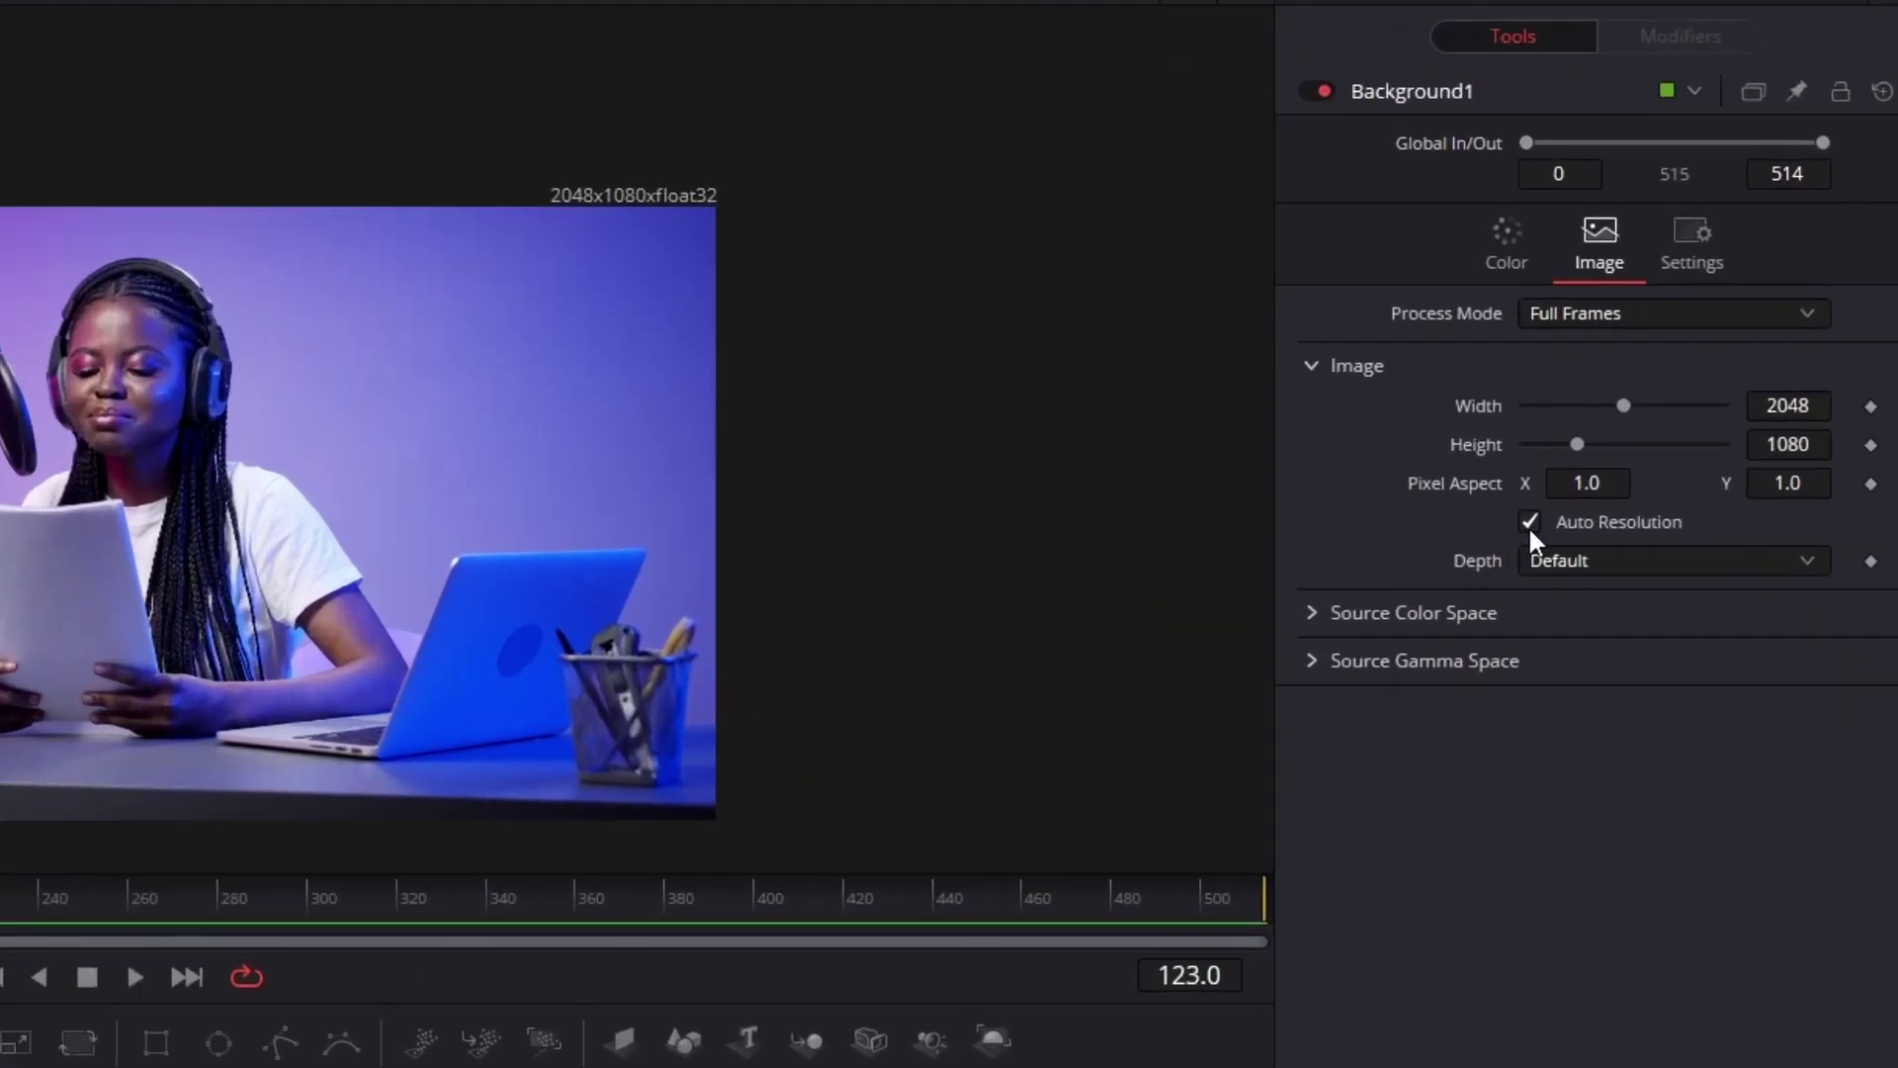
pyautogui.click(1530, 522)
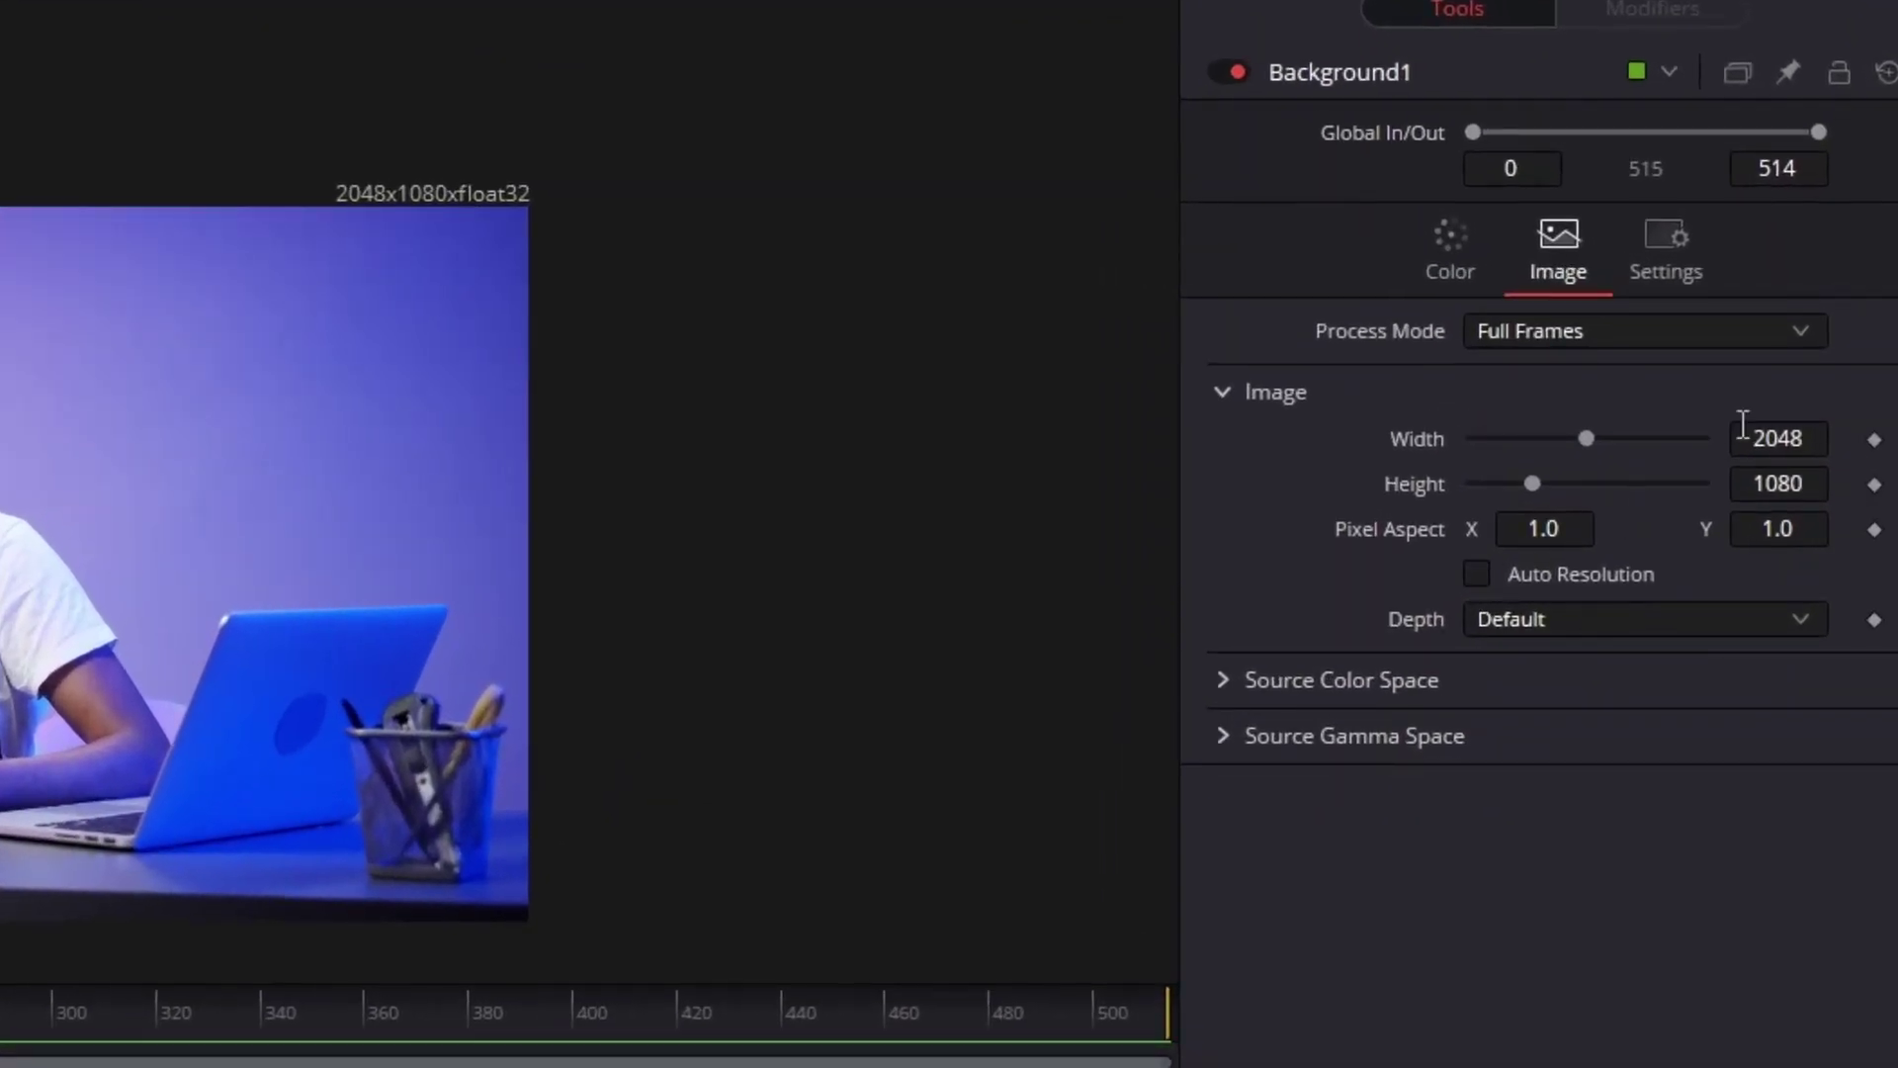
pyautogui.click(1791, 401)
pyautogui.write('1920')
pyautogui.press('Tab')
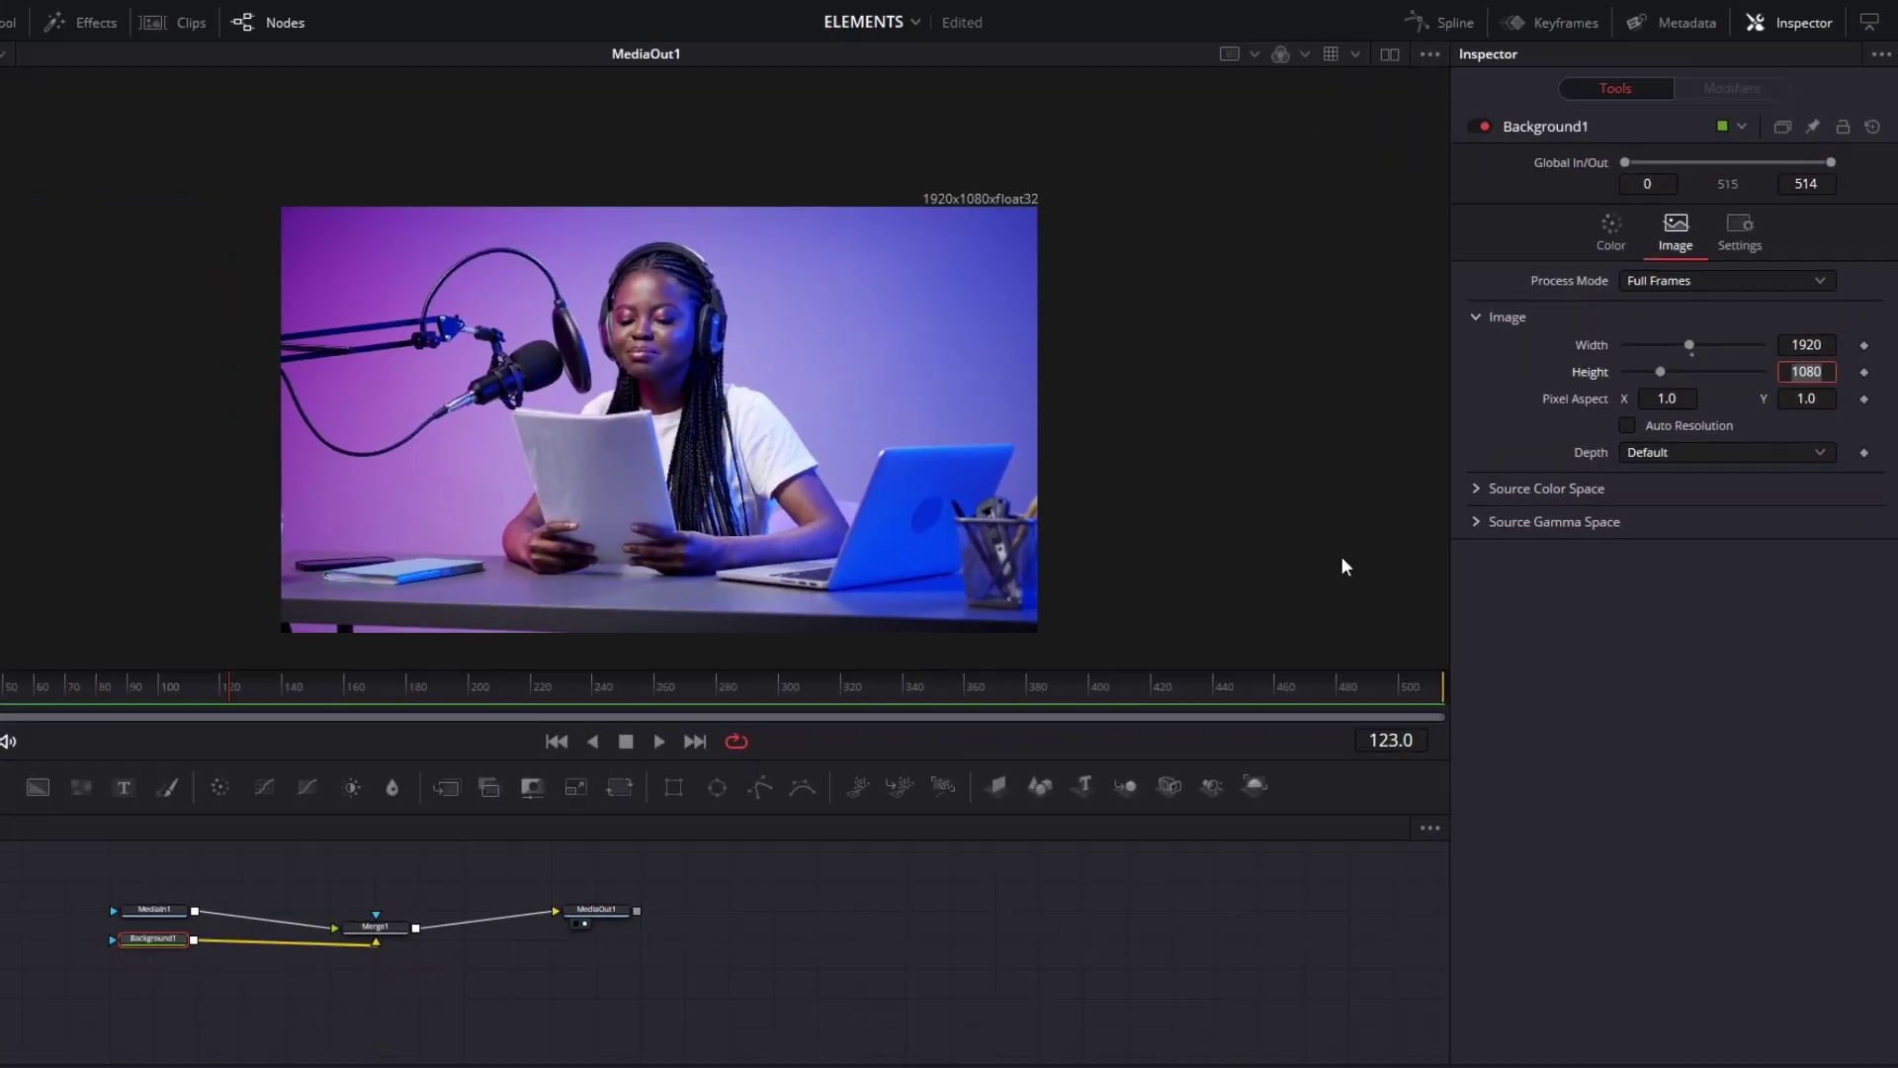
pyautogui.press('Return')
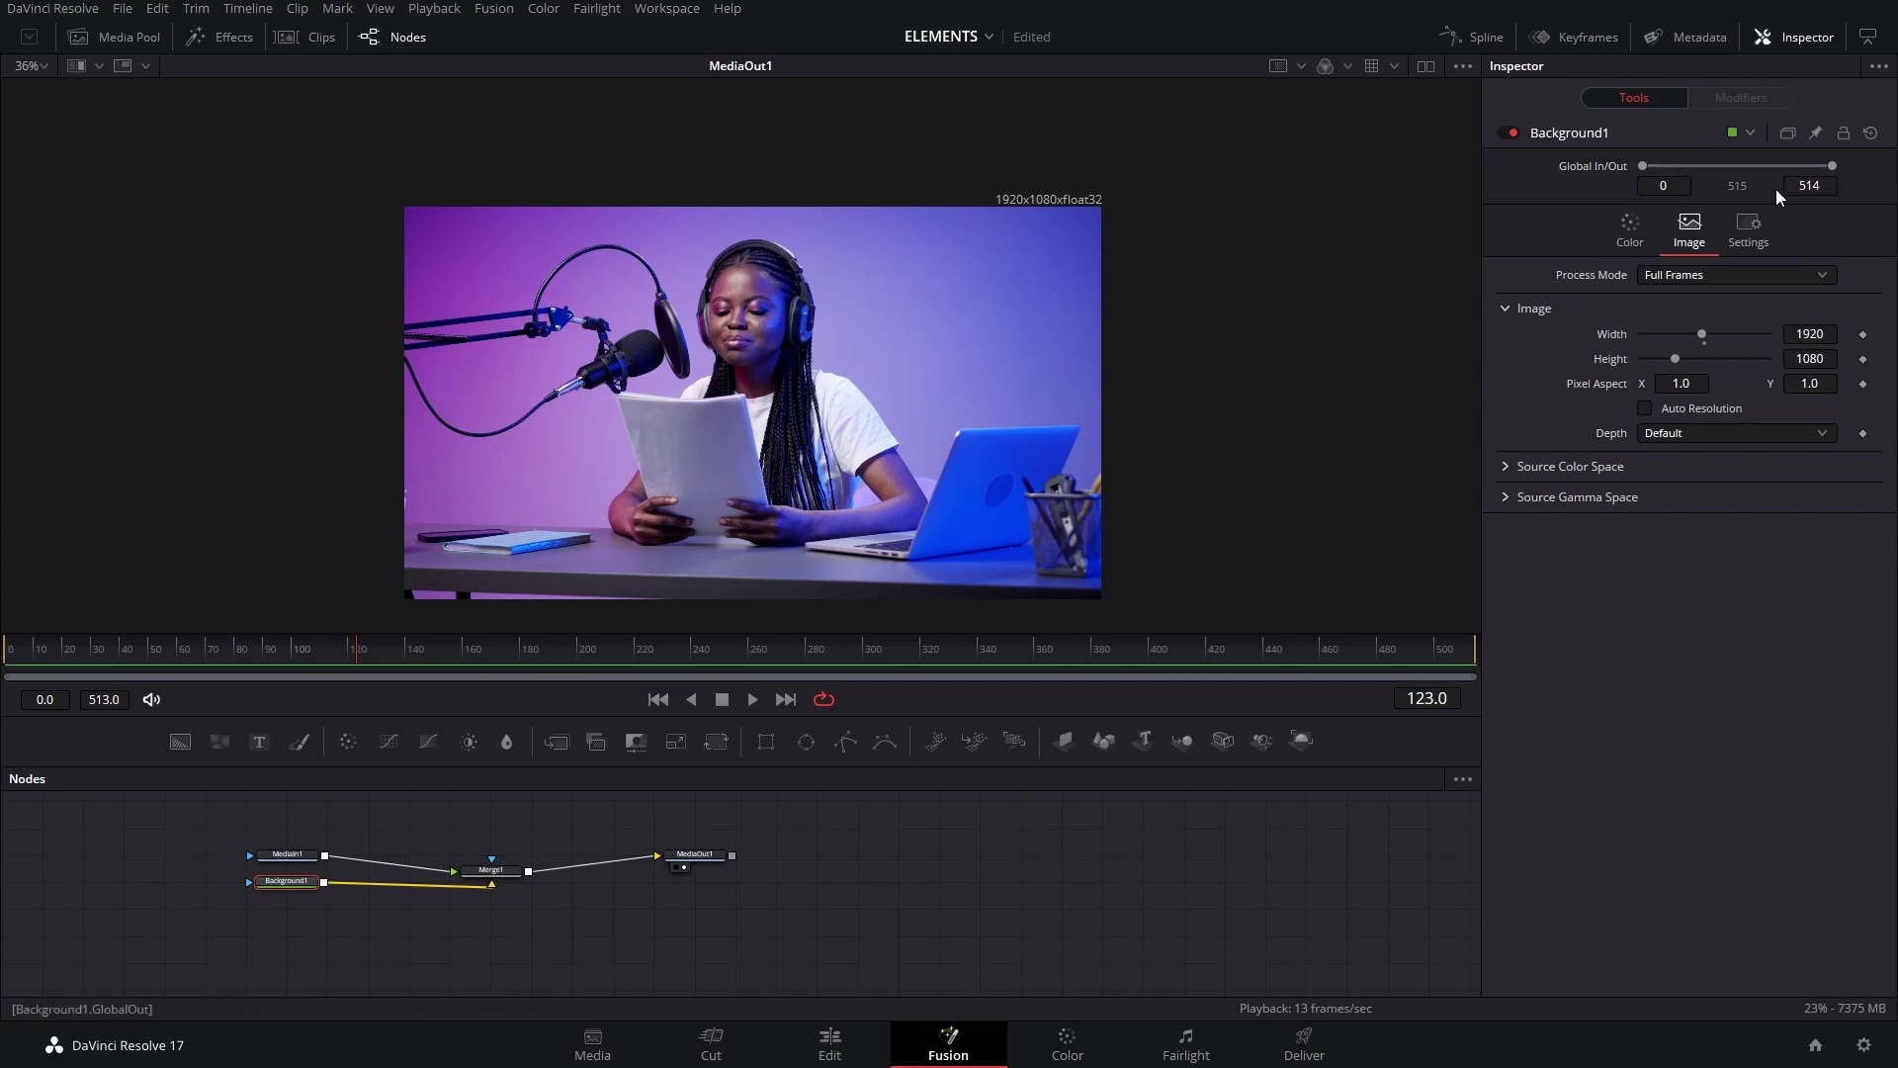
# Spread out the nodes with Background1 below Merge1 and set the Background1 alpha to 0.
pyautogui.moveTo(557, 867); pyautogui.dragTo(747, 926)
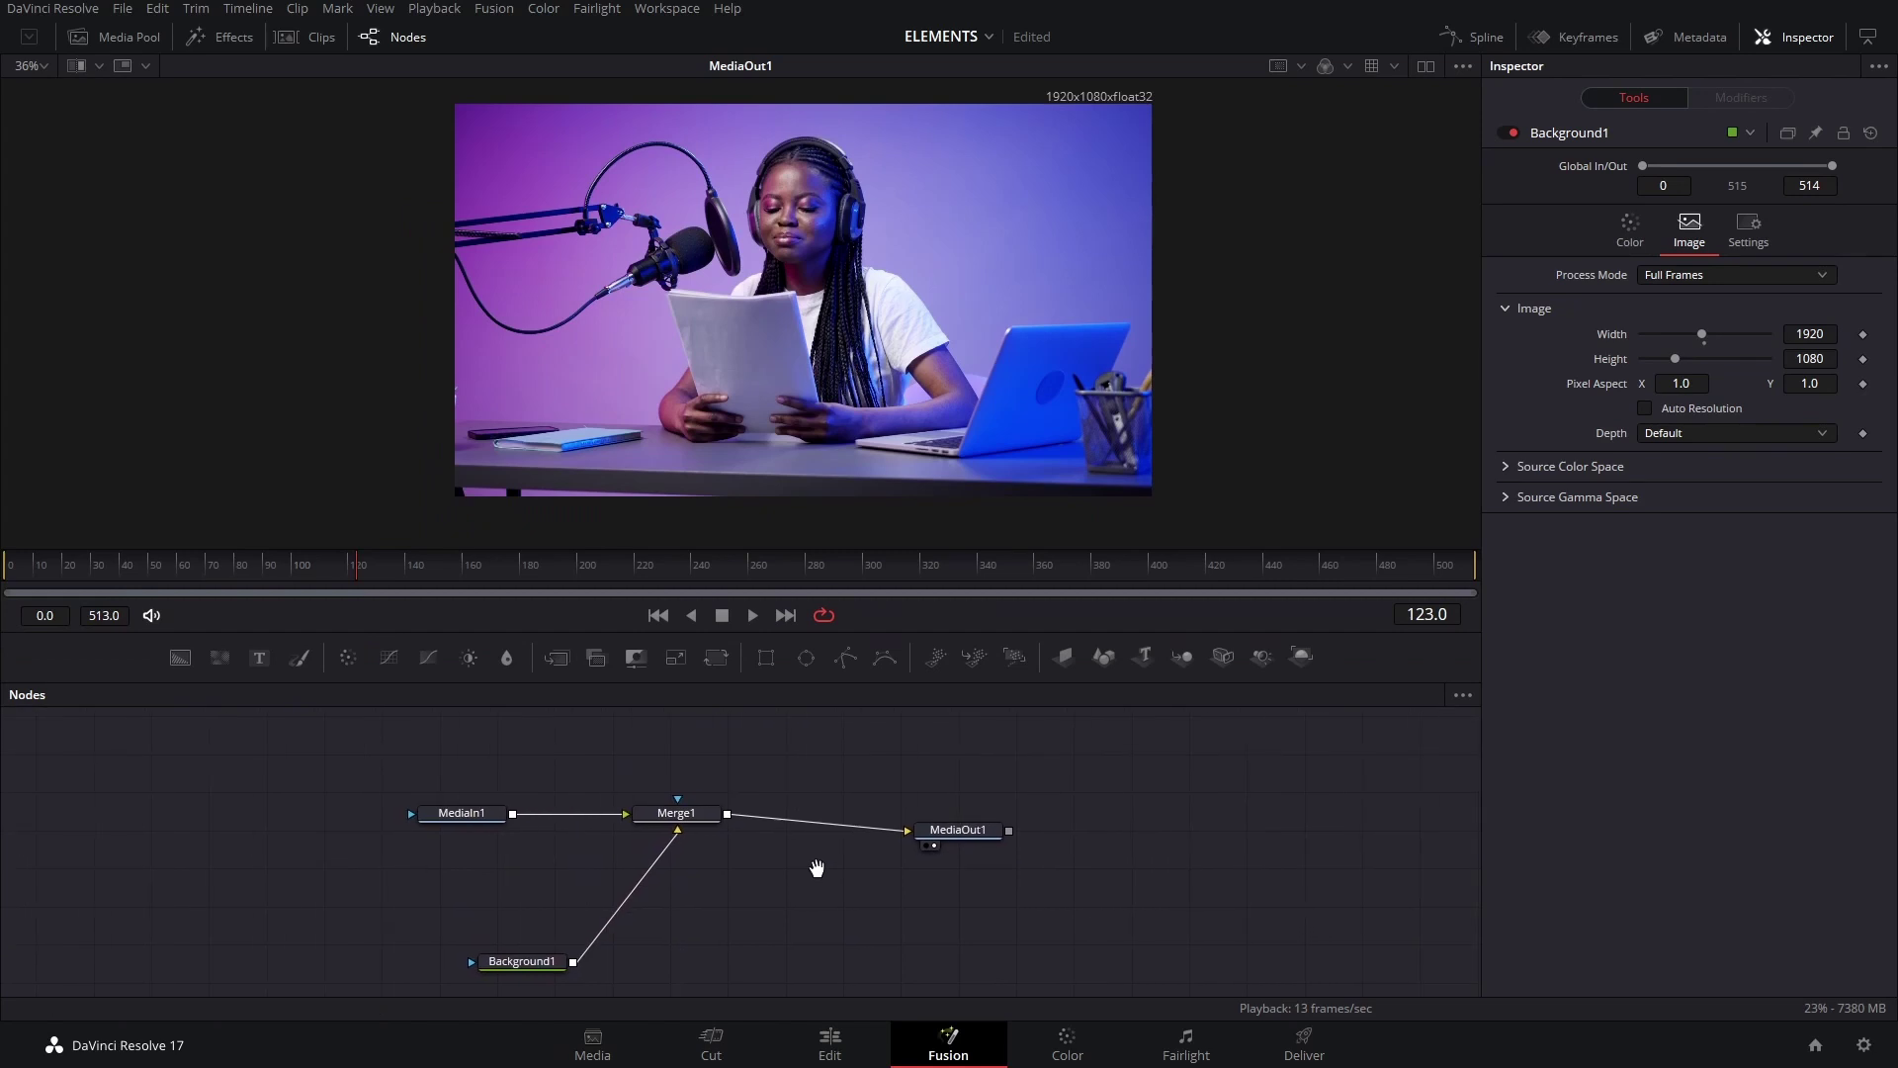
pyautogui.moveTo(496, 969); pyautogui.dragTo(563, 960)
pyautogui.click(1626, 230)
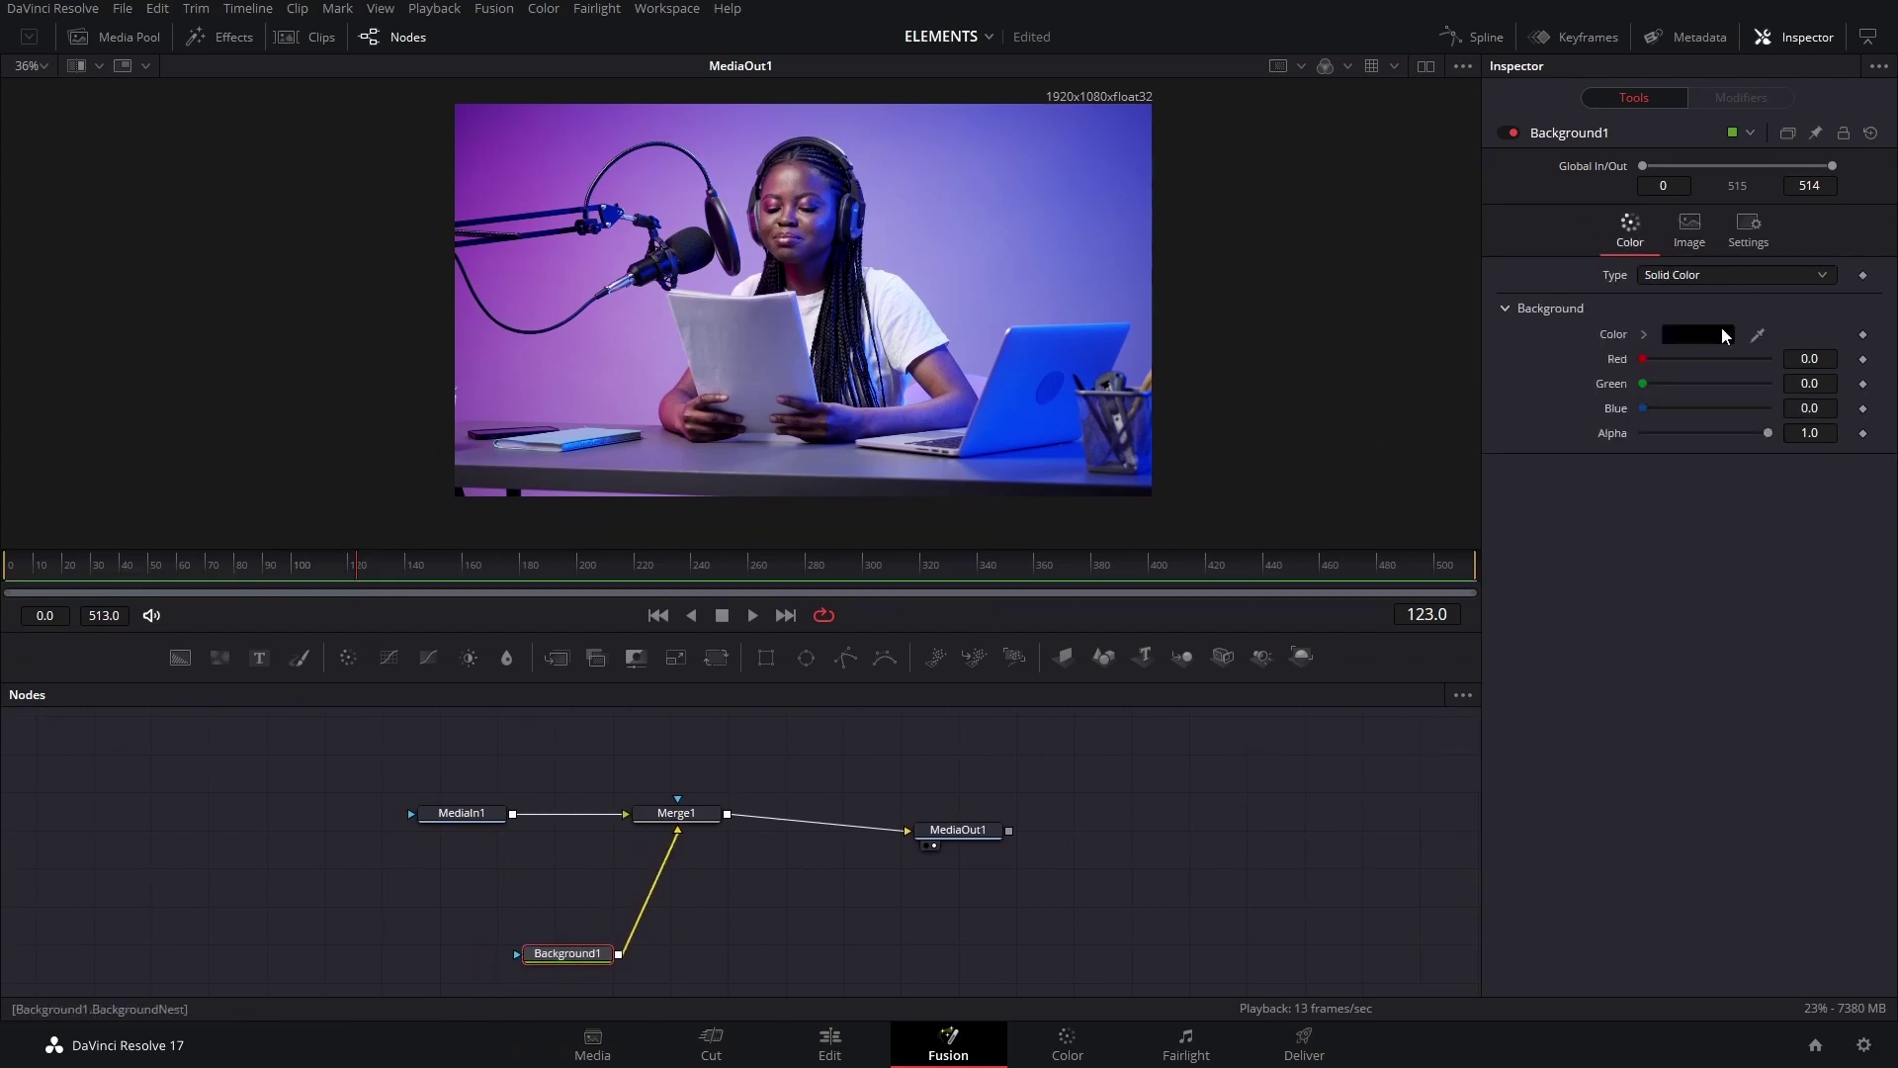
pyautogui.moveTo(1760, 436); pyautogui.dragTo(1562, 467)
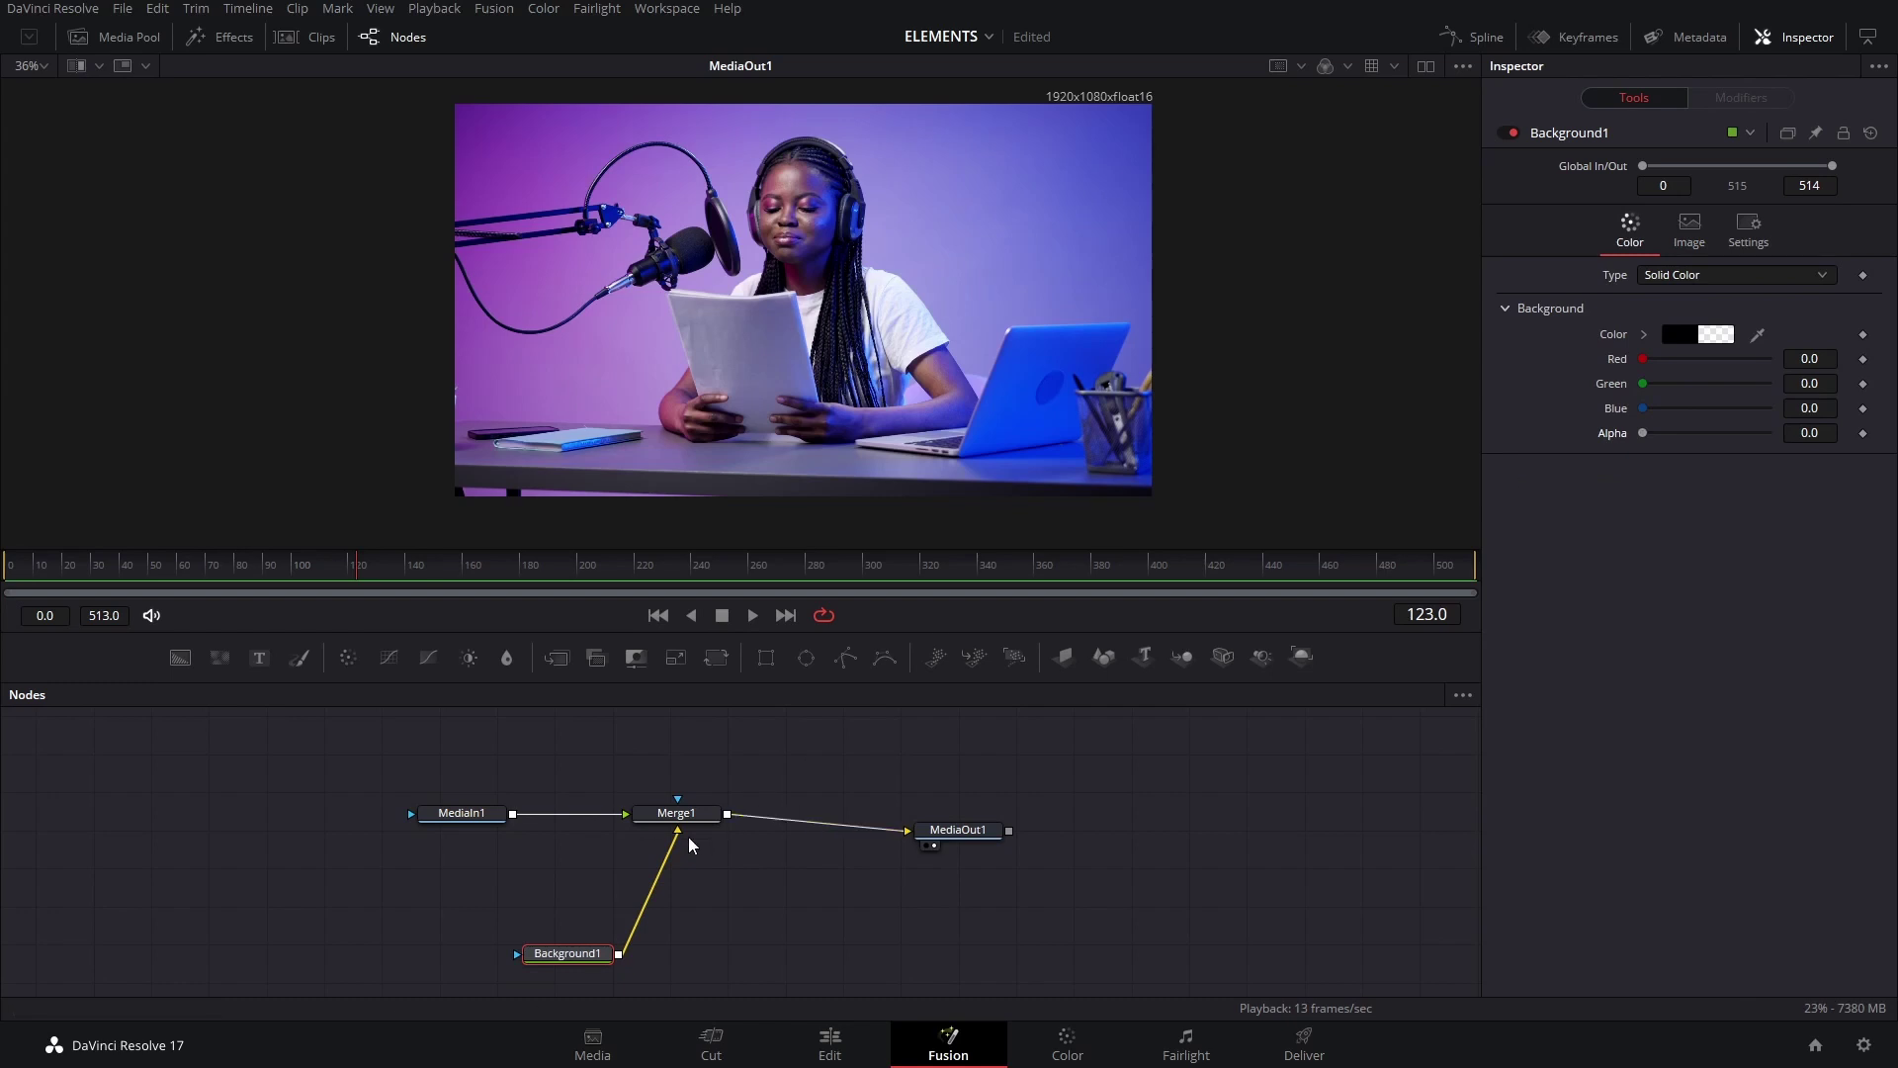
# Disconnect MediaIn1 from Merge1 and add a second Merge node between Merge1 and MediaOut1.
pyautogui.click(588, 820)
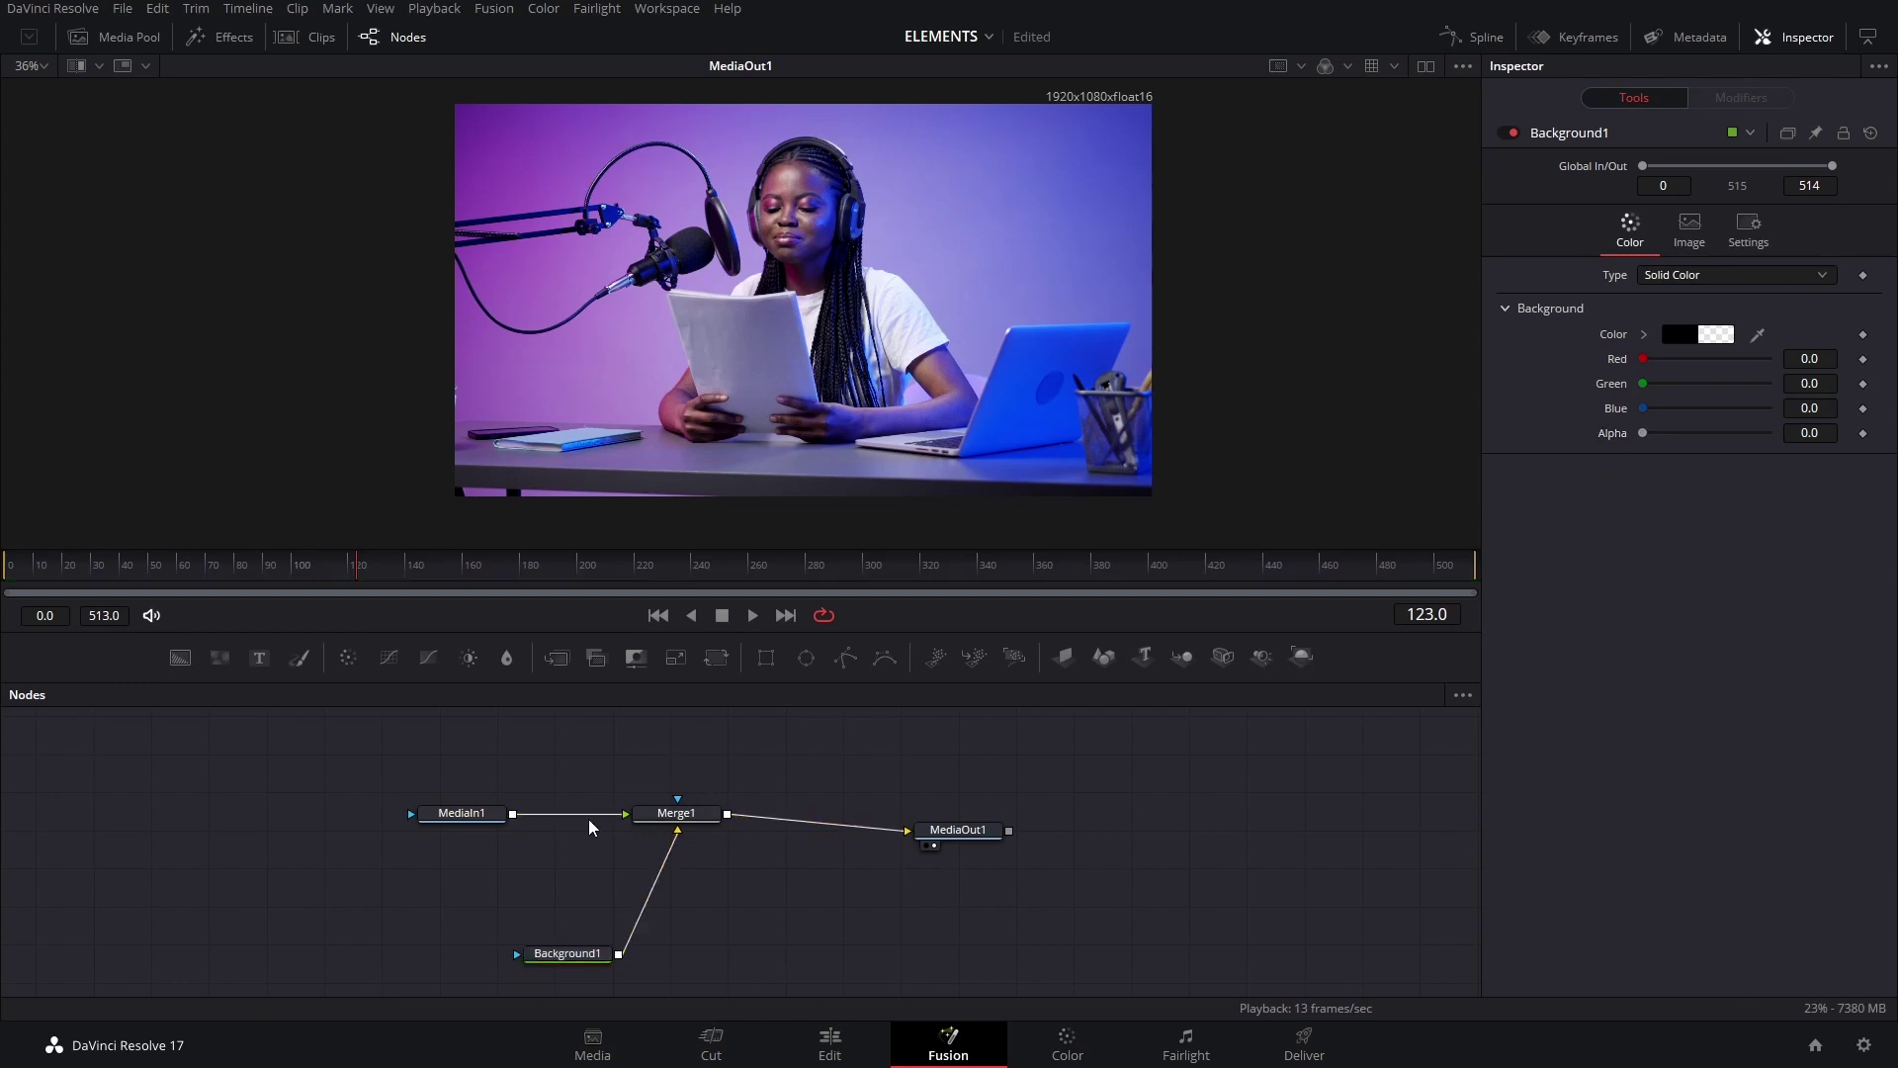
pyautogui.click(596, 815)
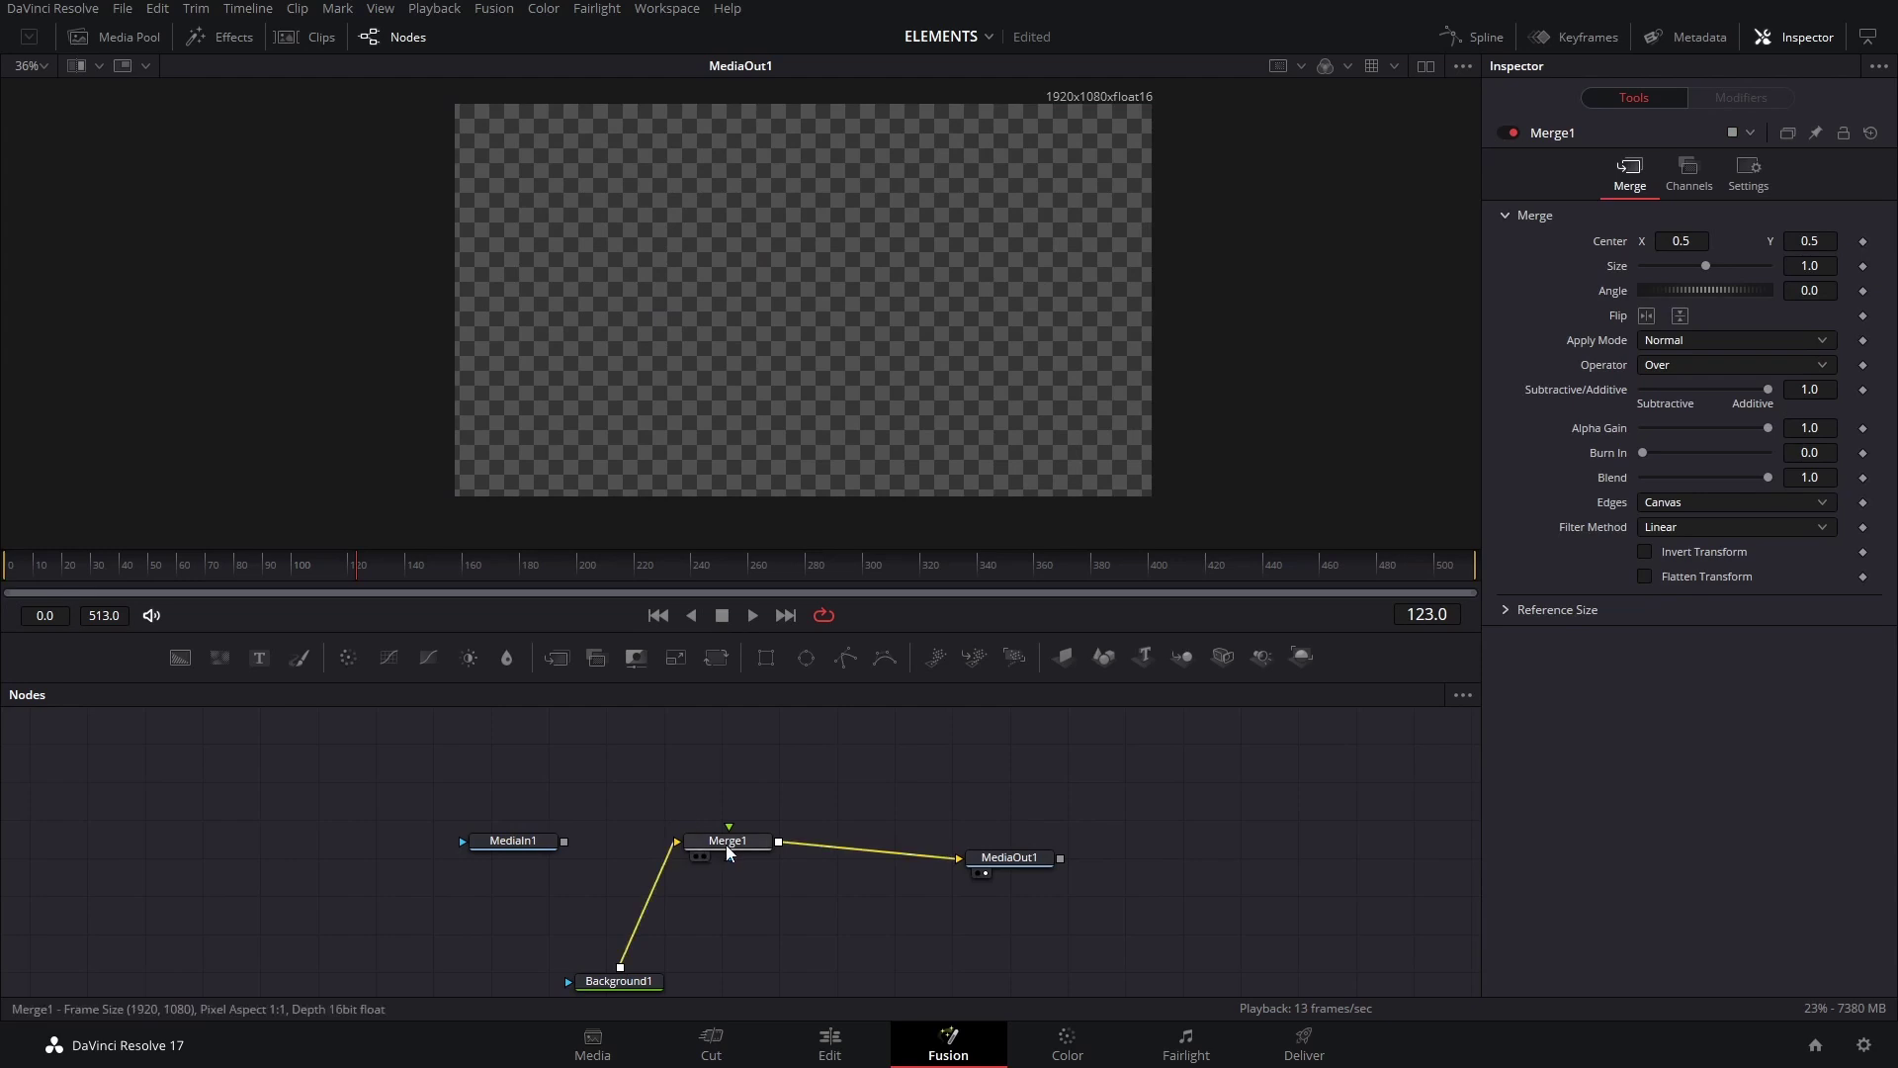
pyautogui.click(727, 852)
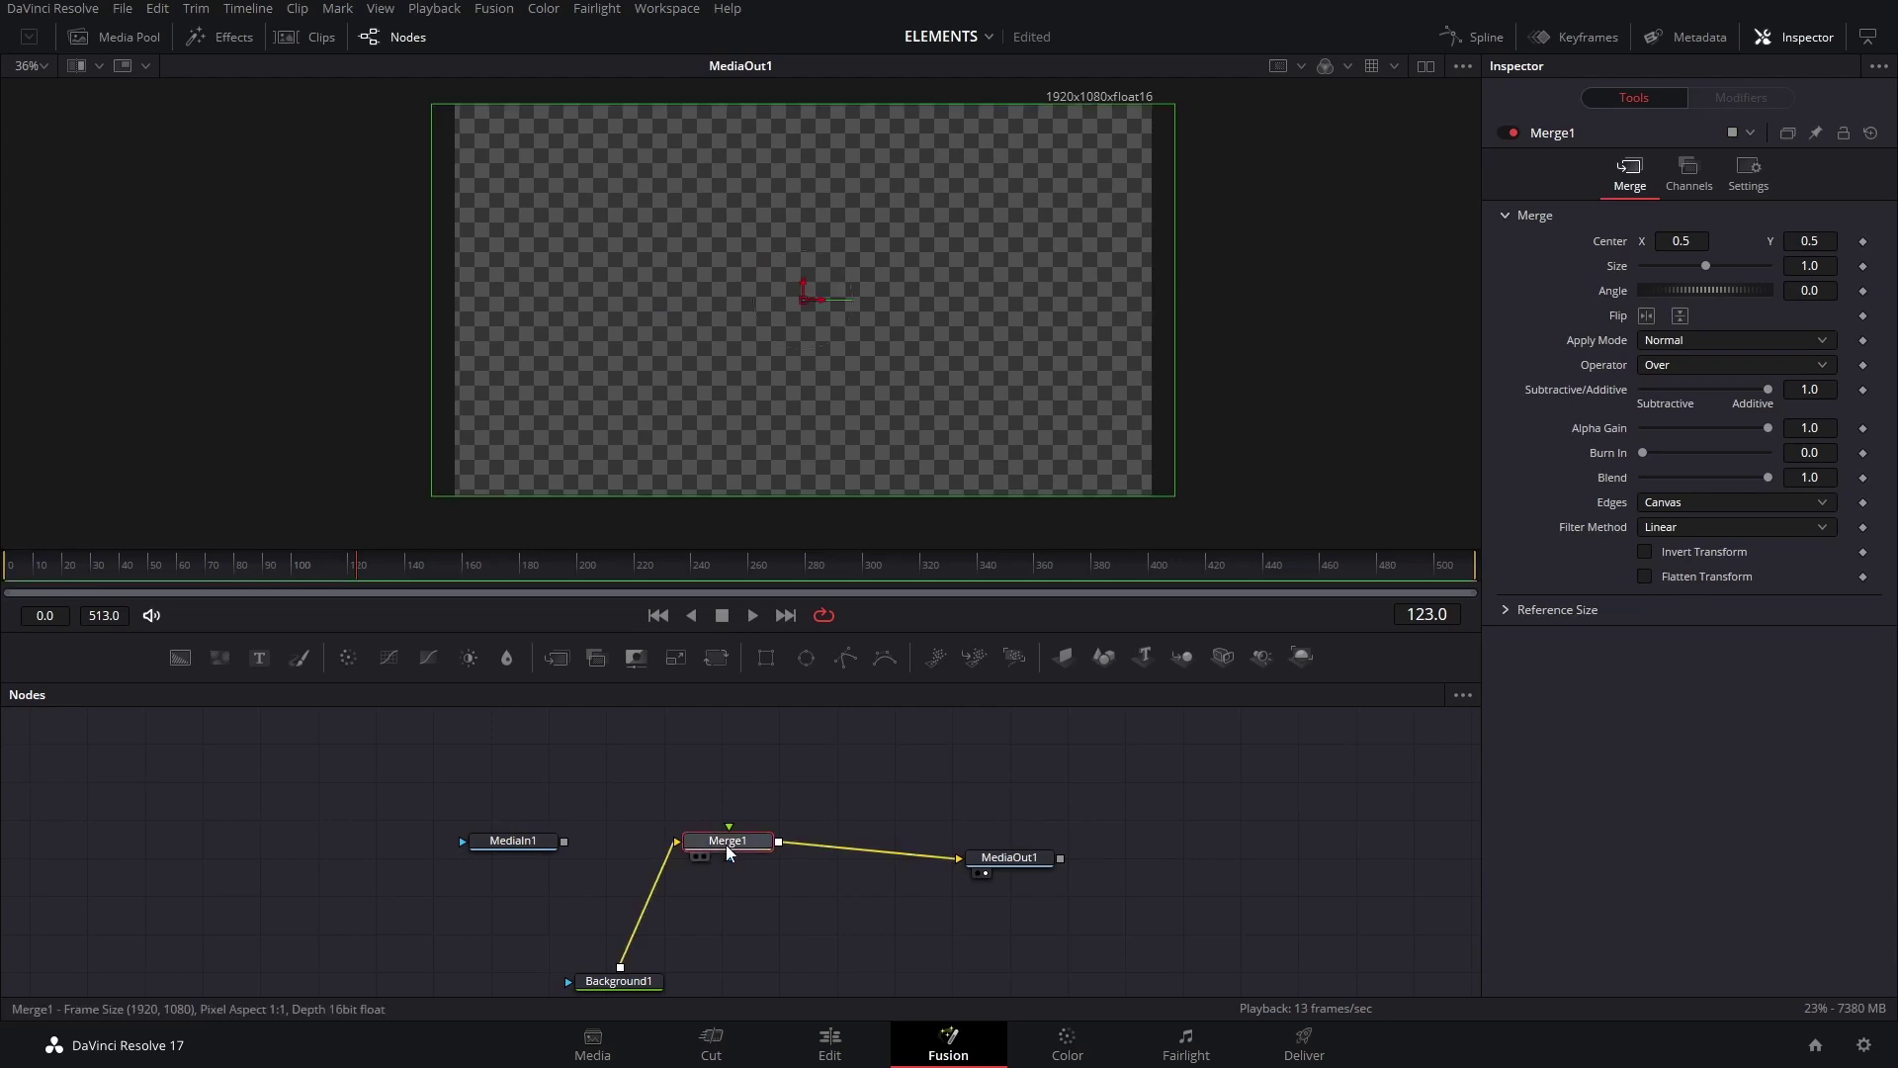
pyautogui.click(552, 657)
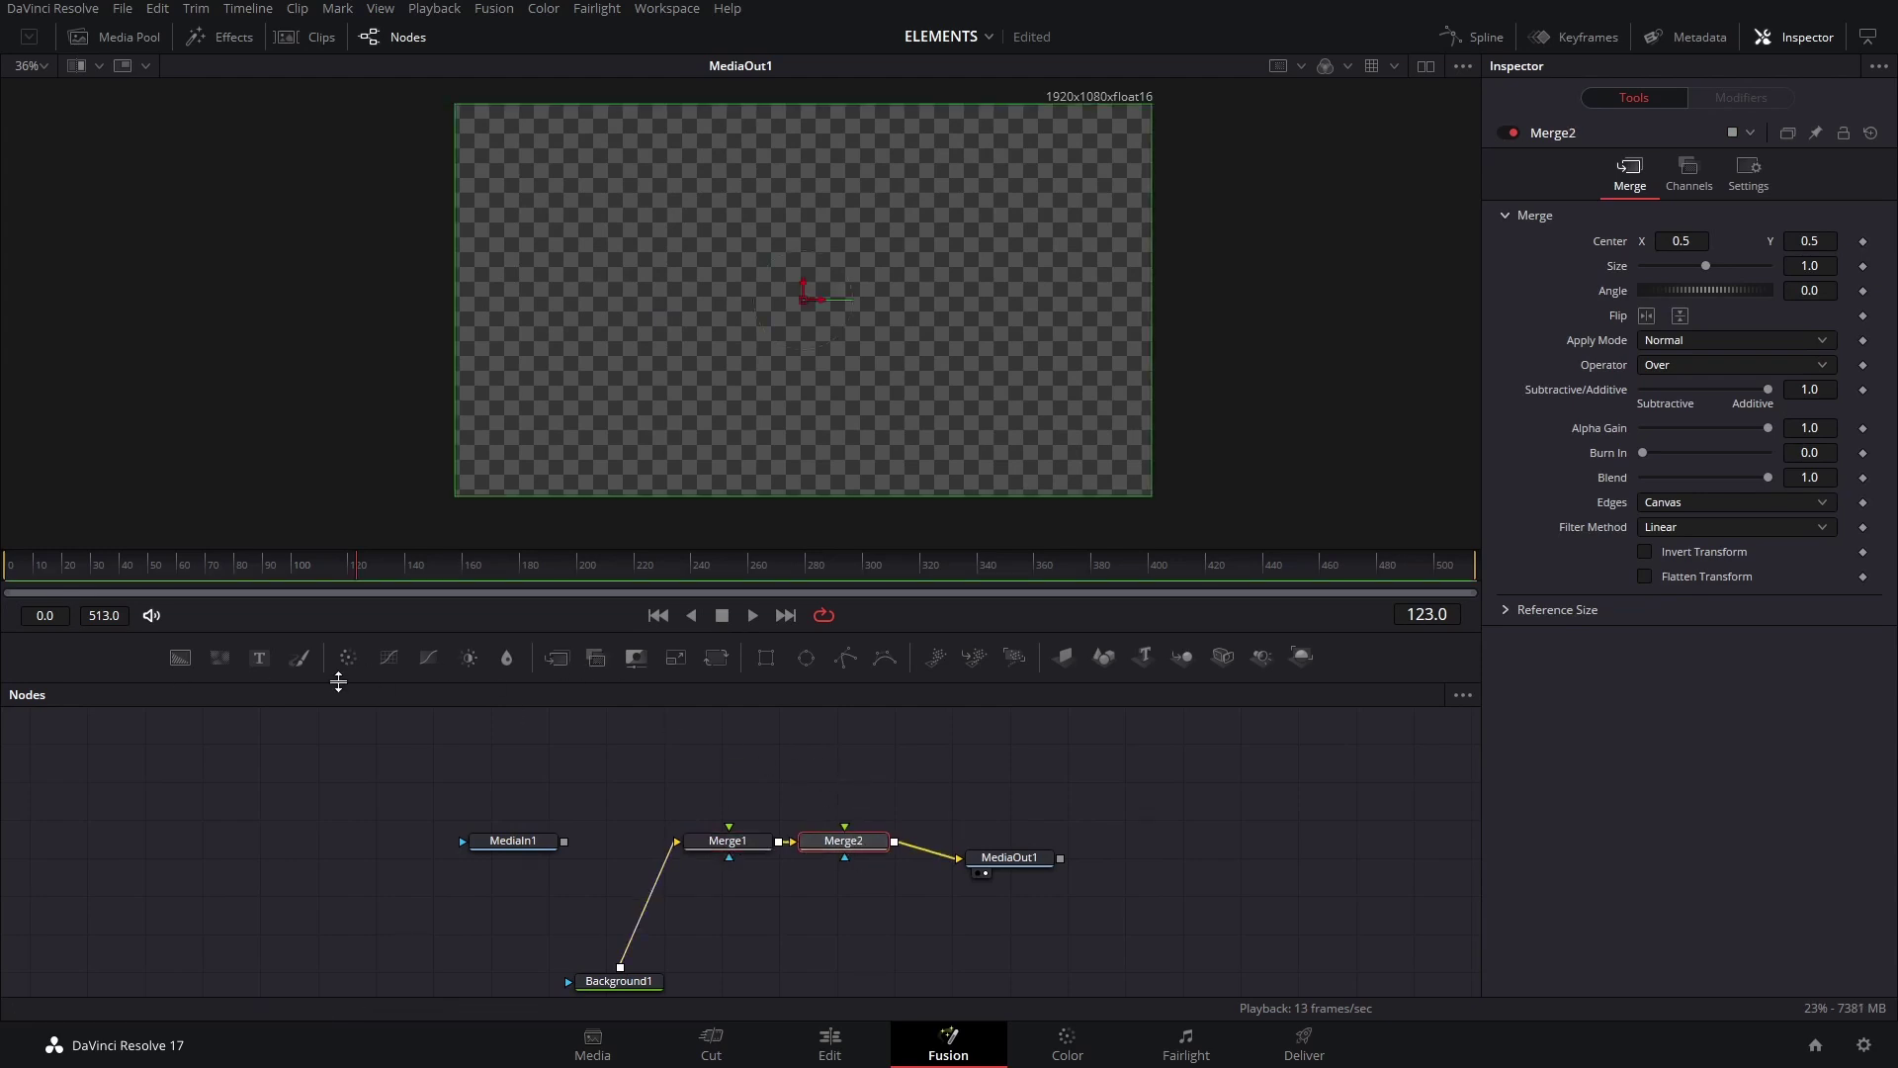
# Connect a new solid black Background node to Merge2 and mask it with an ellipse about 0.33 wide and high.
pyautogui.click(180, 658)
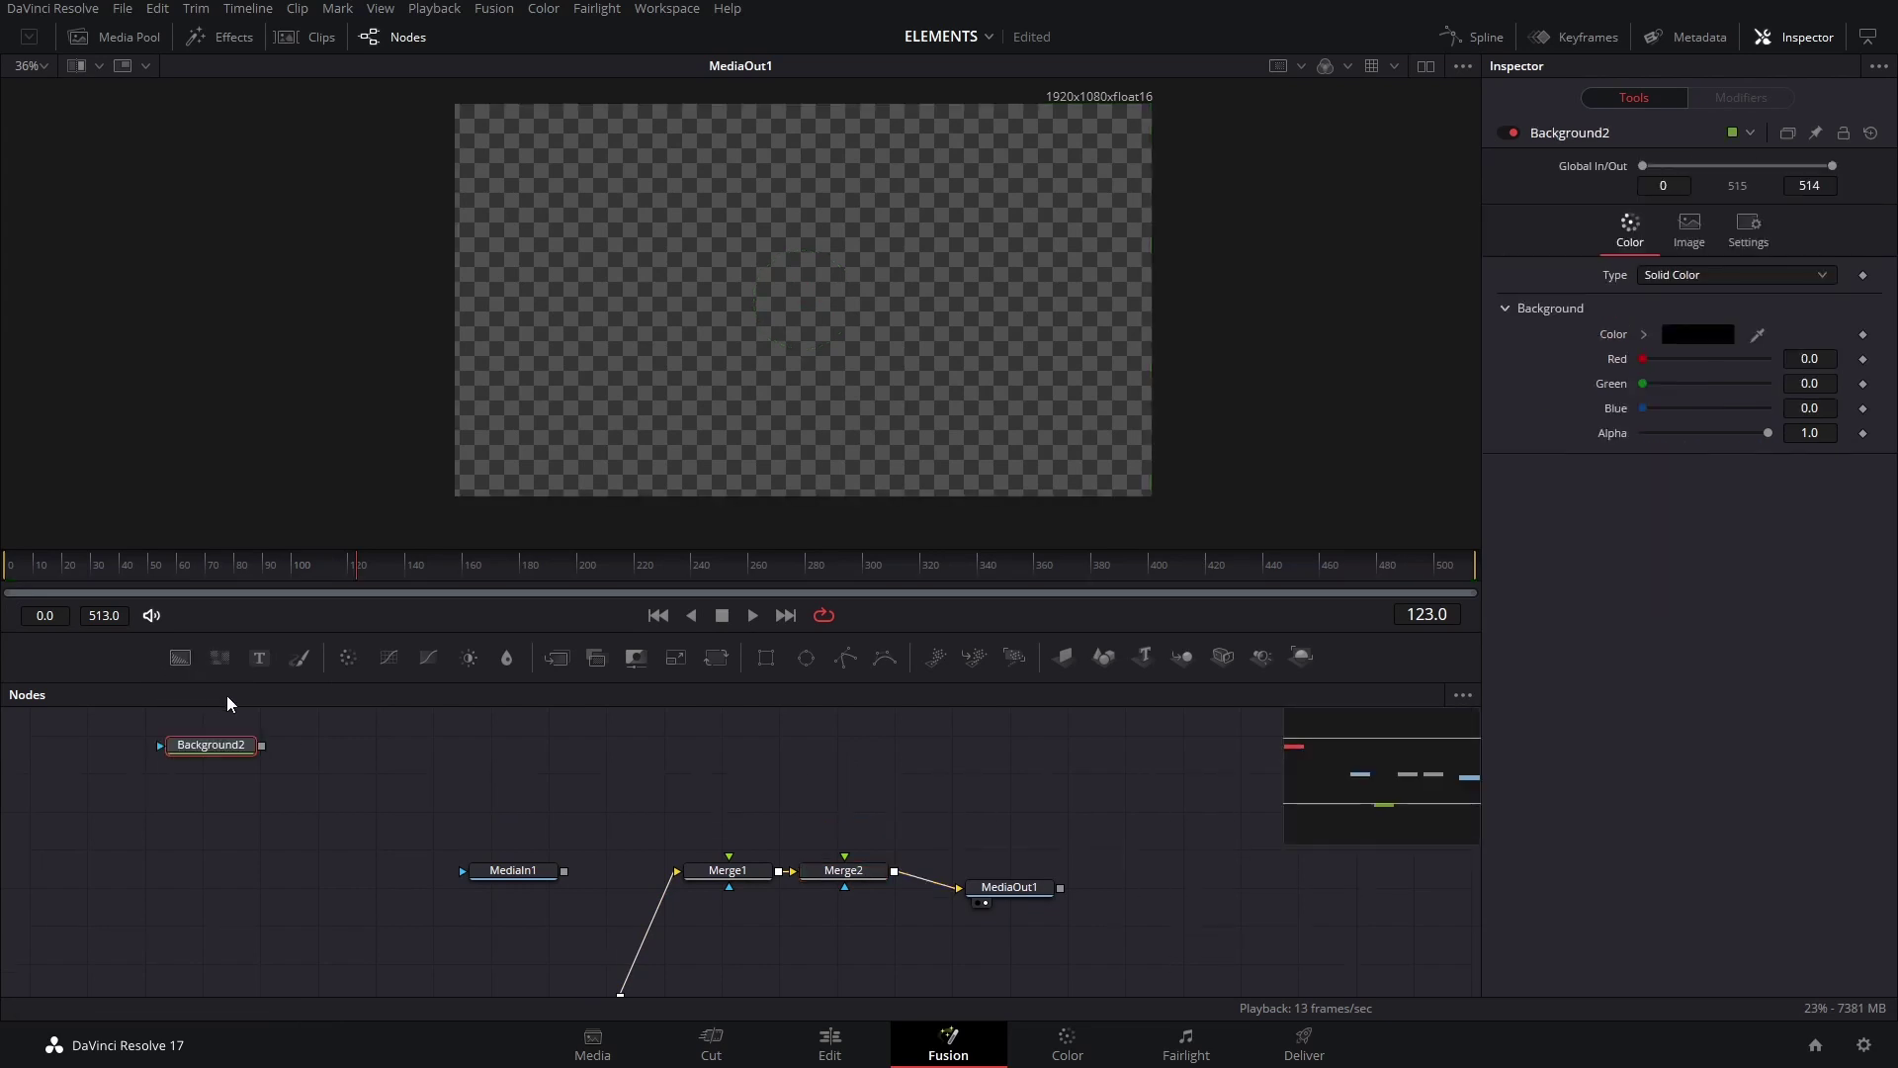
pyautogui.moveTo(555, 746); pyautogui.dragTo(846, 856)
pyautogui.click(808, 659)
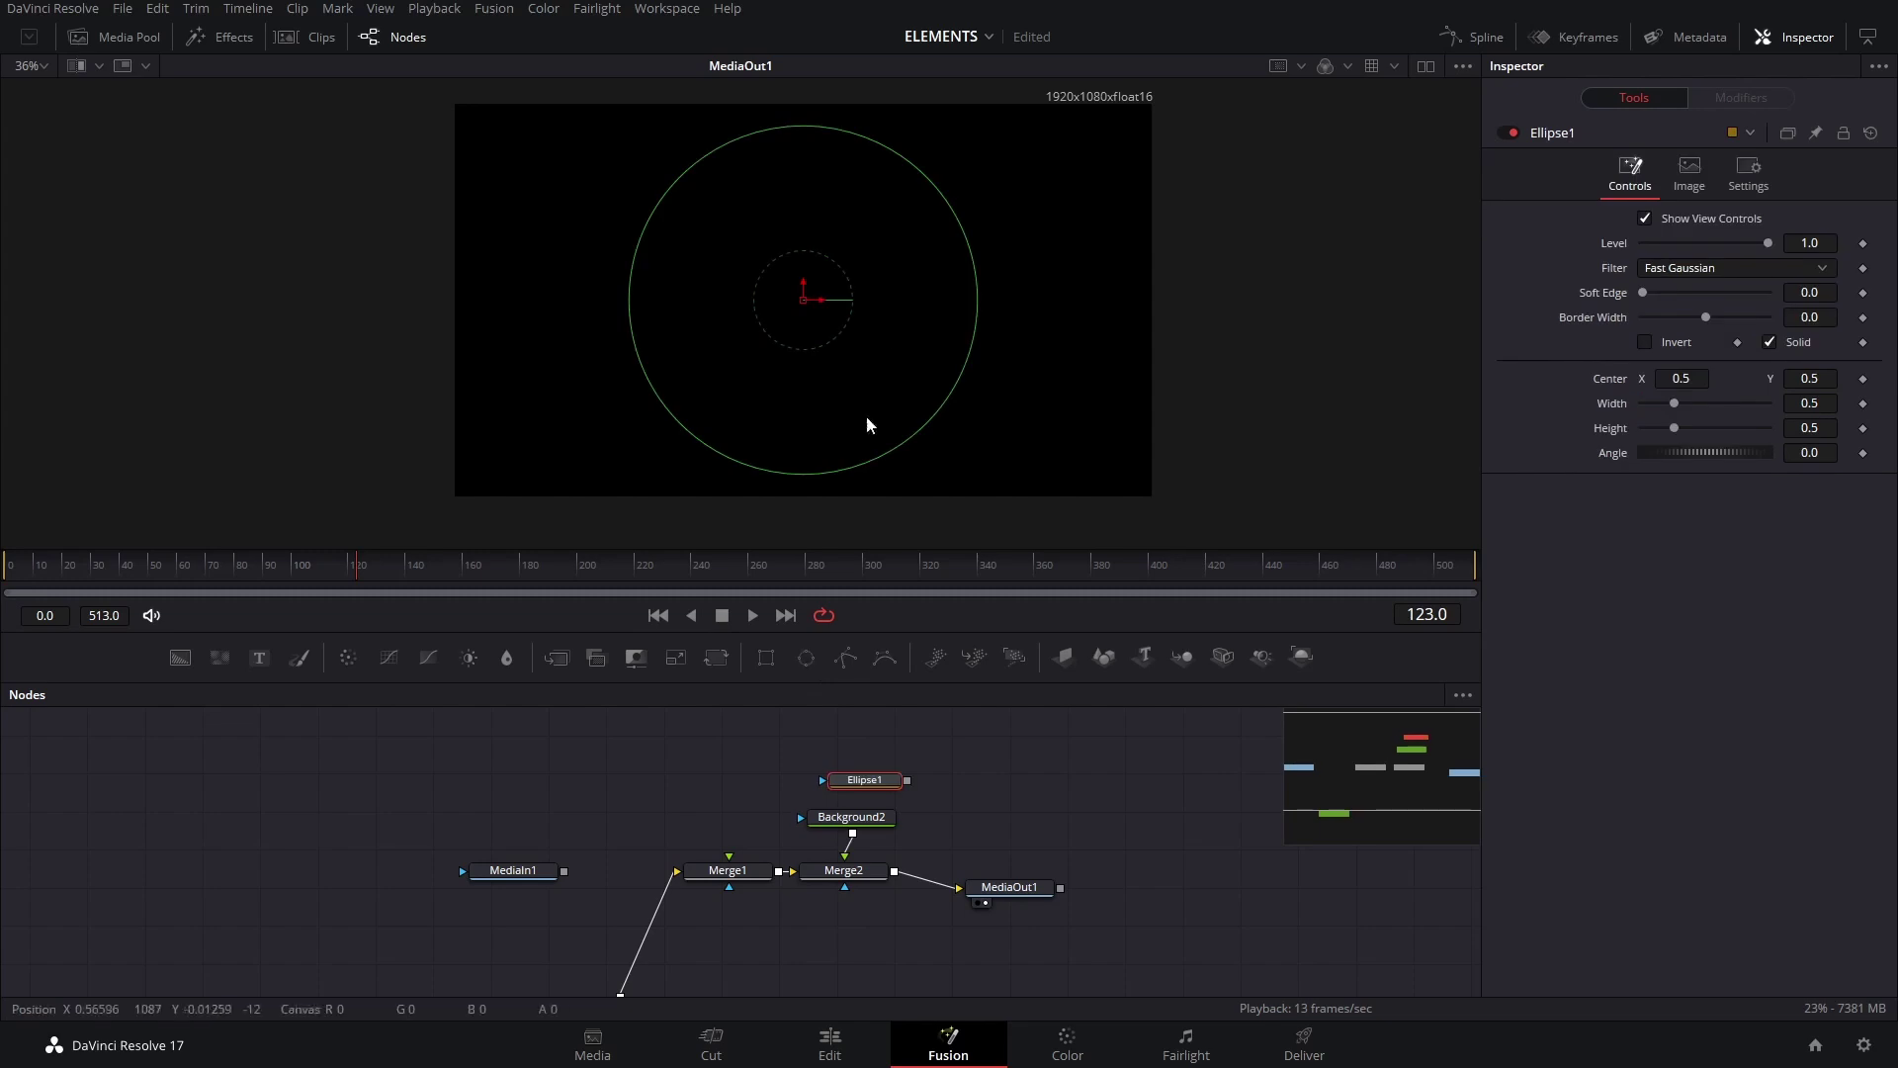
pyautogui.moveTo(921, 431); pyautogui.dragTo(872, 398)
pyautogui.click(830, 746)
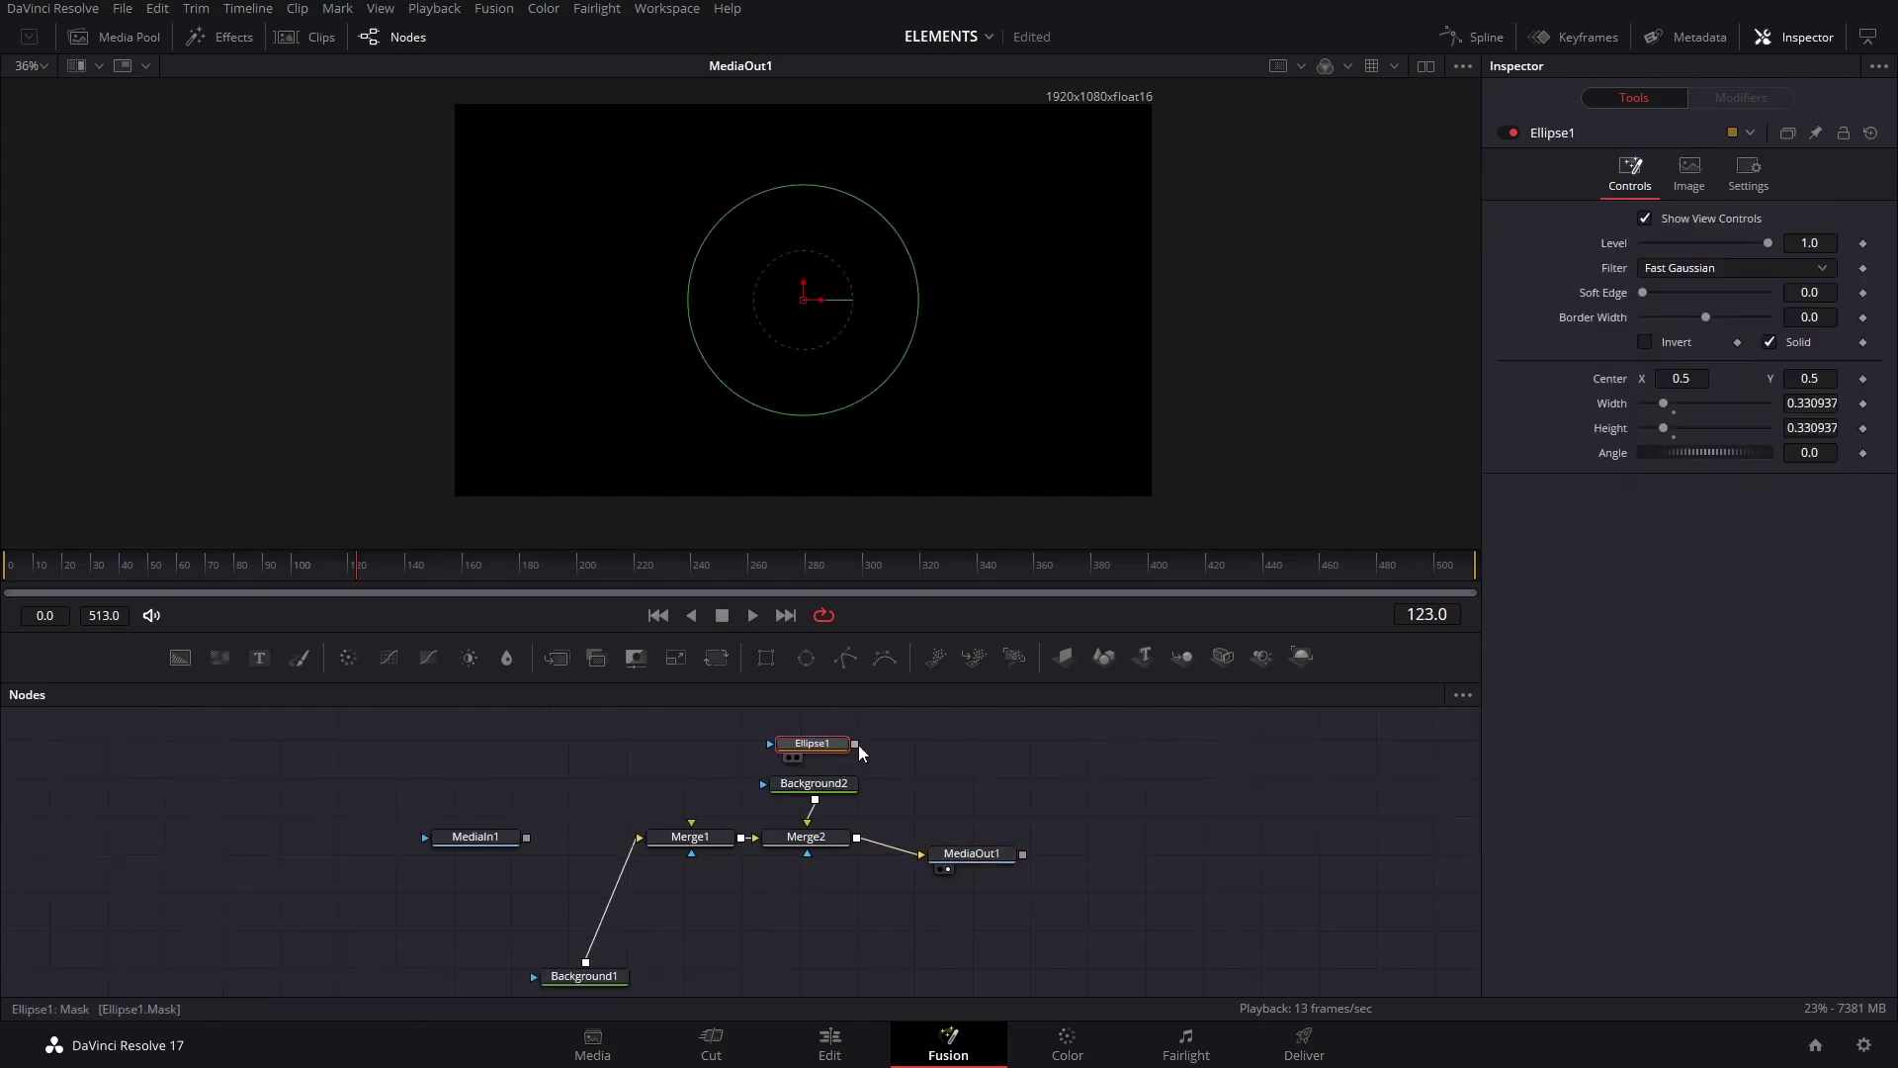
pyautogui.moveTo(856, 744)
pyautogui.mouseDown()
pyautogui.moveTo(840, 787)
pyautogui.moveTo(829, 725)
pyautogui.mouseUp()
# Place the ellipse in the frame's lower-left corner, centred at about 0.17, 0.24, and shrink it to about 0.18 wide and high.
pyautogui.moveTo(880, 408); pyautogui.dragTo(571, 402)
pyautogui.scroll(3, 613, 435)
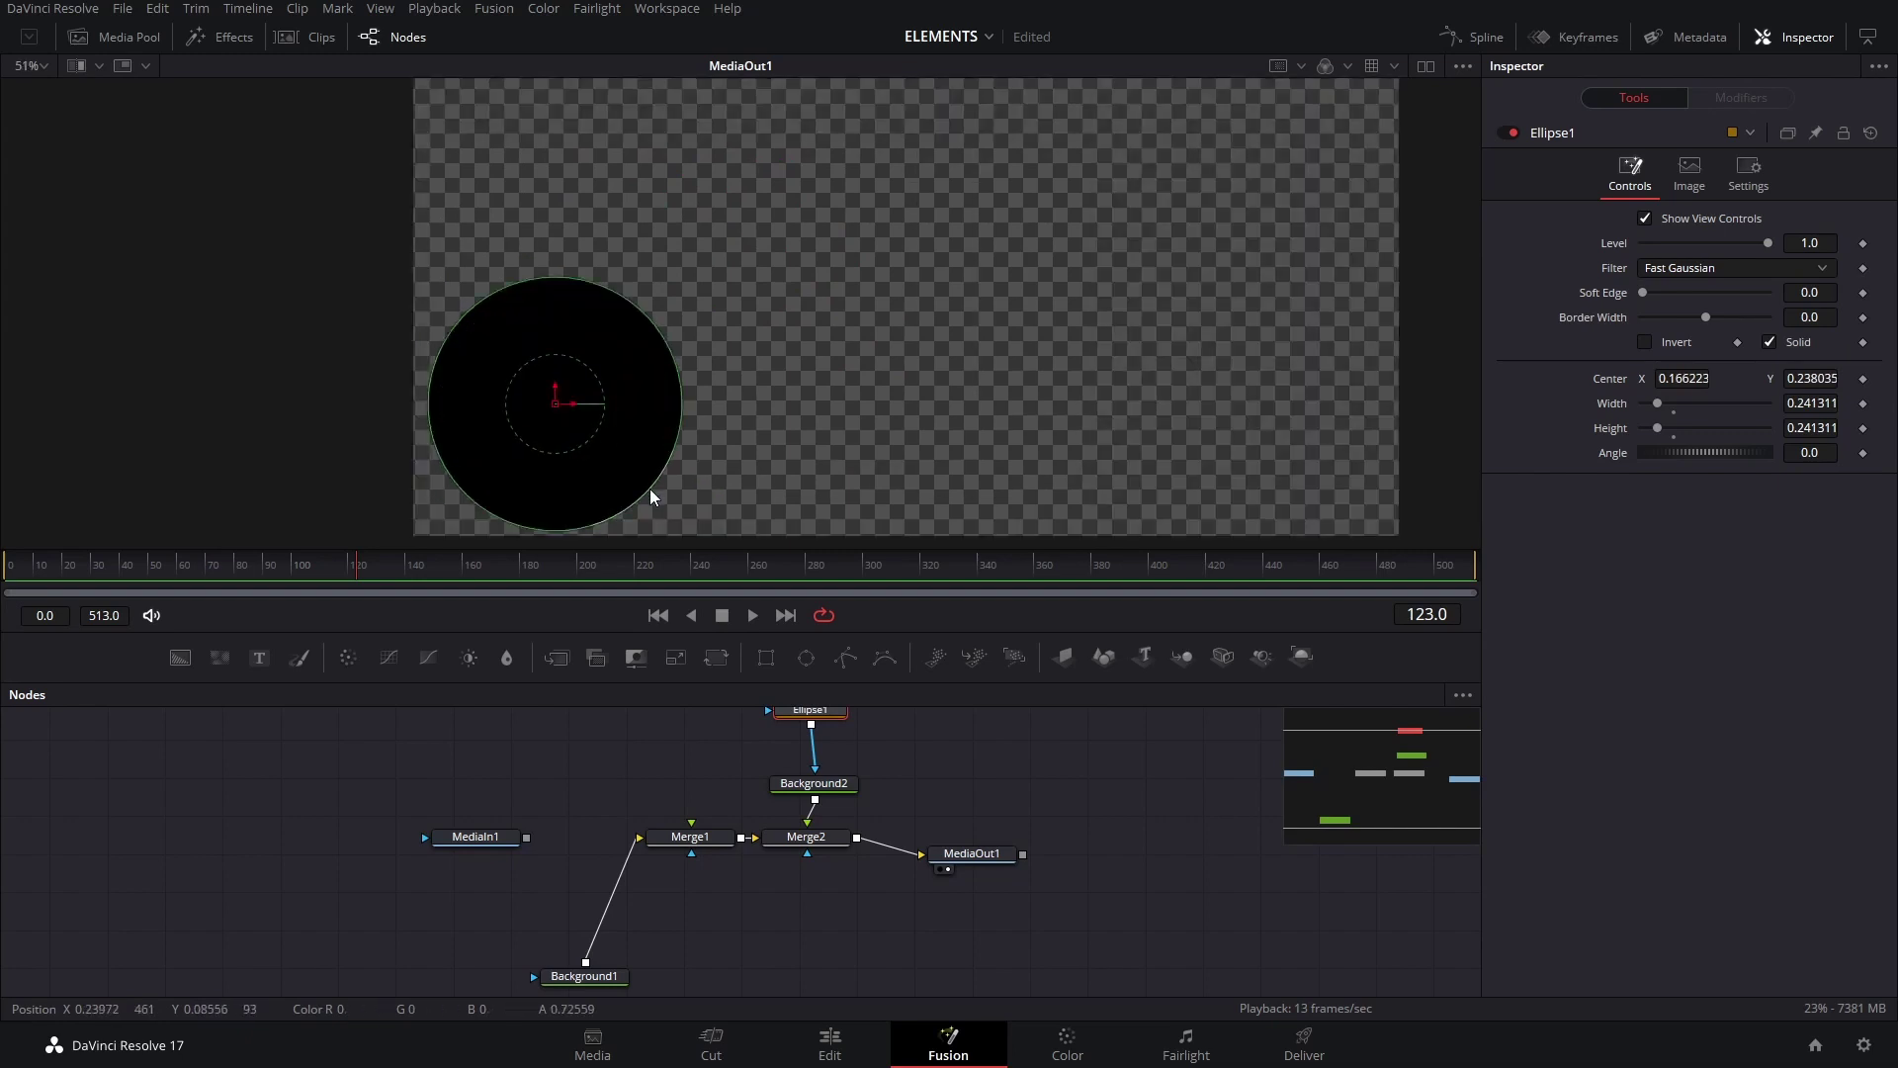
pyautogui.moveTo(650, 488); pyautogui.dragTo(615, 455)
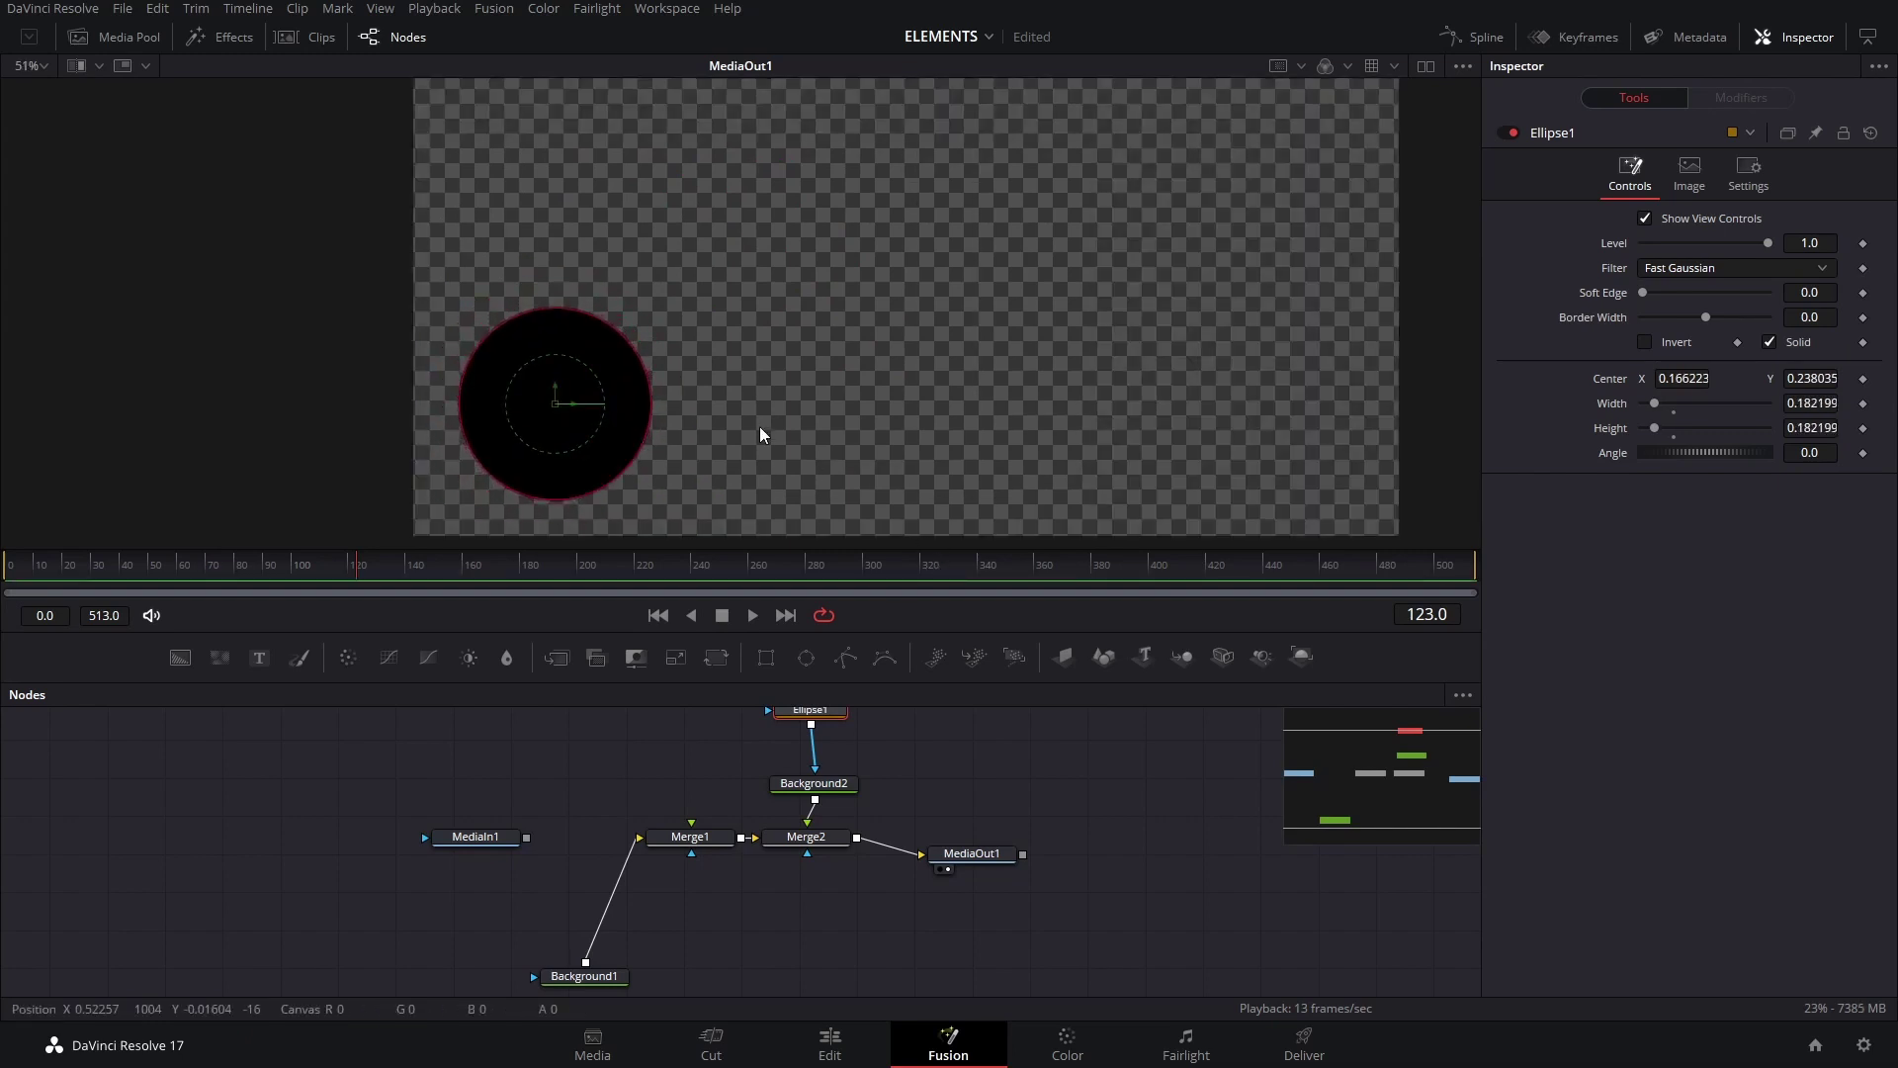
pyautogui.moveTo(759, 425); pyautogui.dragTo(768, 424)
# Go to frame 6 and rearrange Ellipse1 and Background2 side by side above the two merges.
pyautogui.click(128, 568)
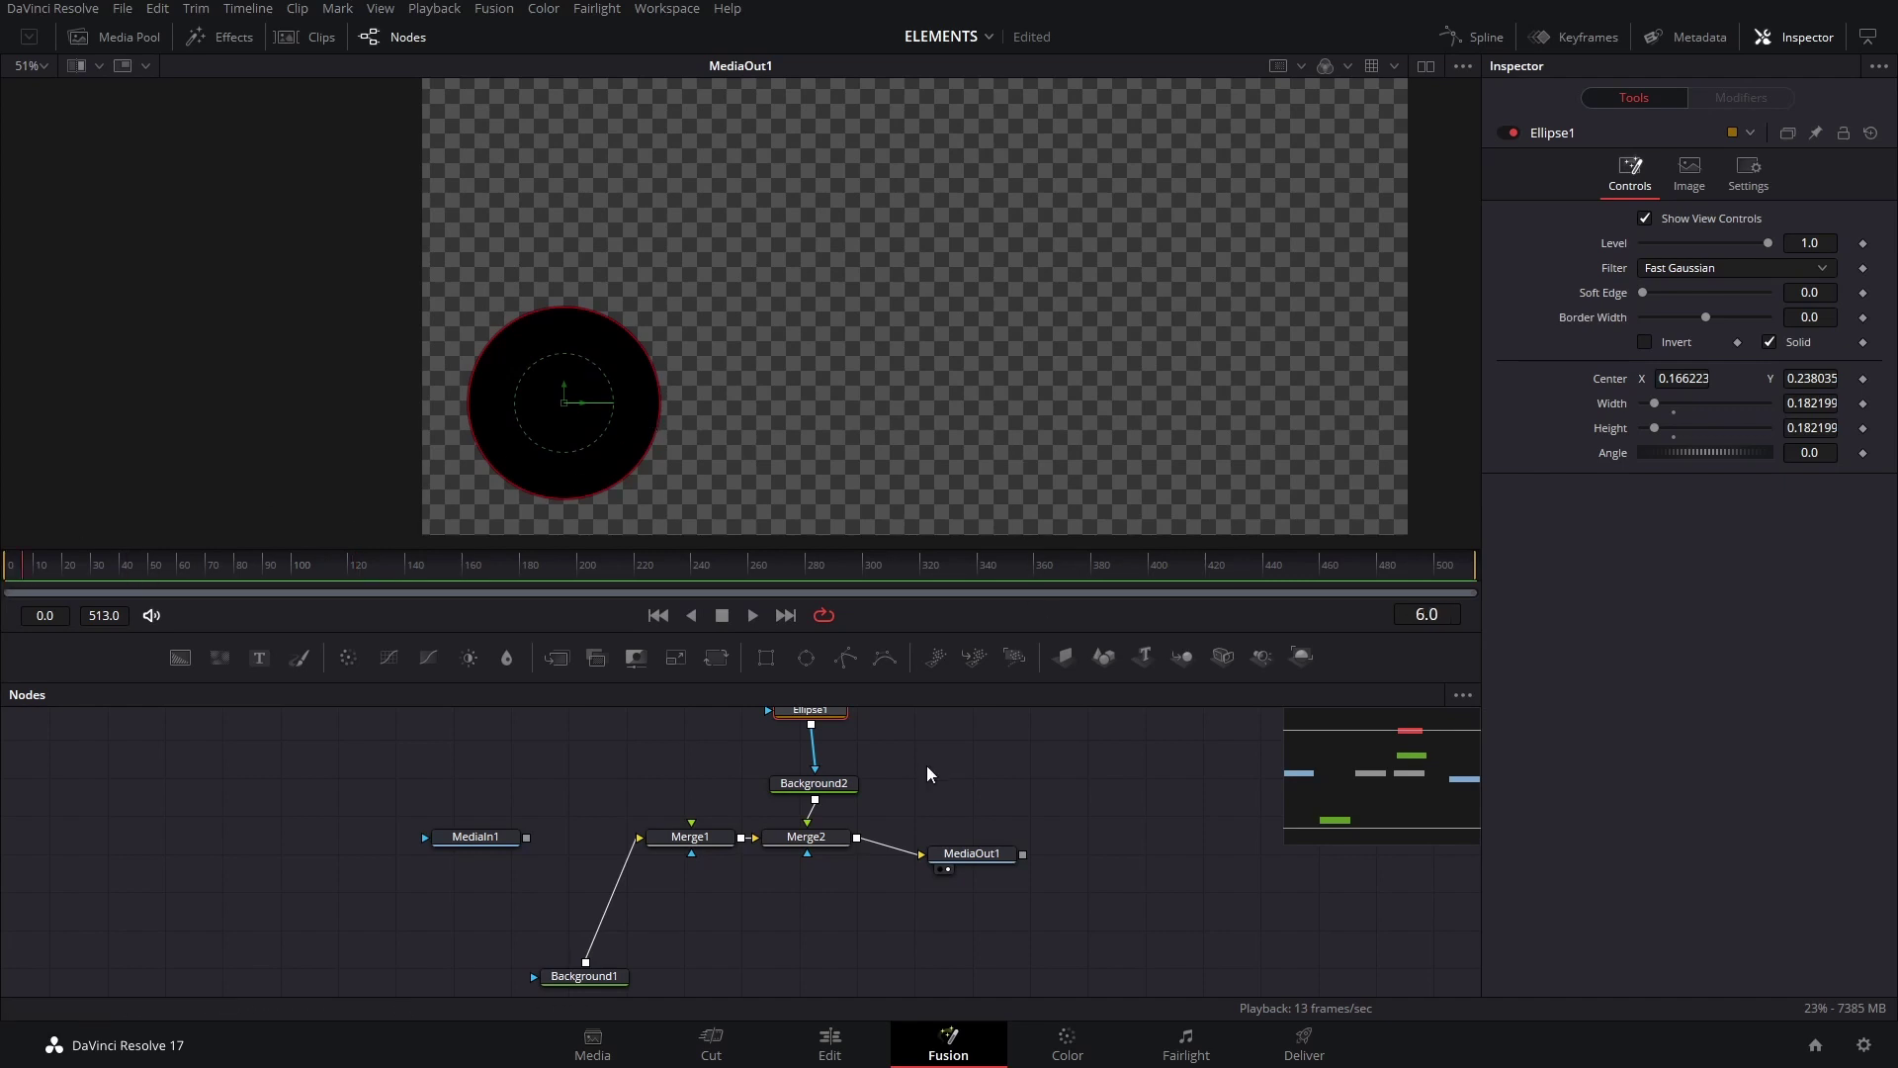
pyautogui.moveTo(927, 765); pyautogui.dragTo(1015, 835)
pyautogui.moveTo(905, 783); pyautogui.dragTo(678, 783)
pyautogui.moveTo(935, 862); pyautogui.dragTo(829, 803)
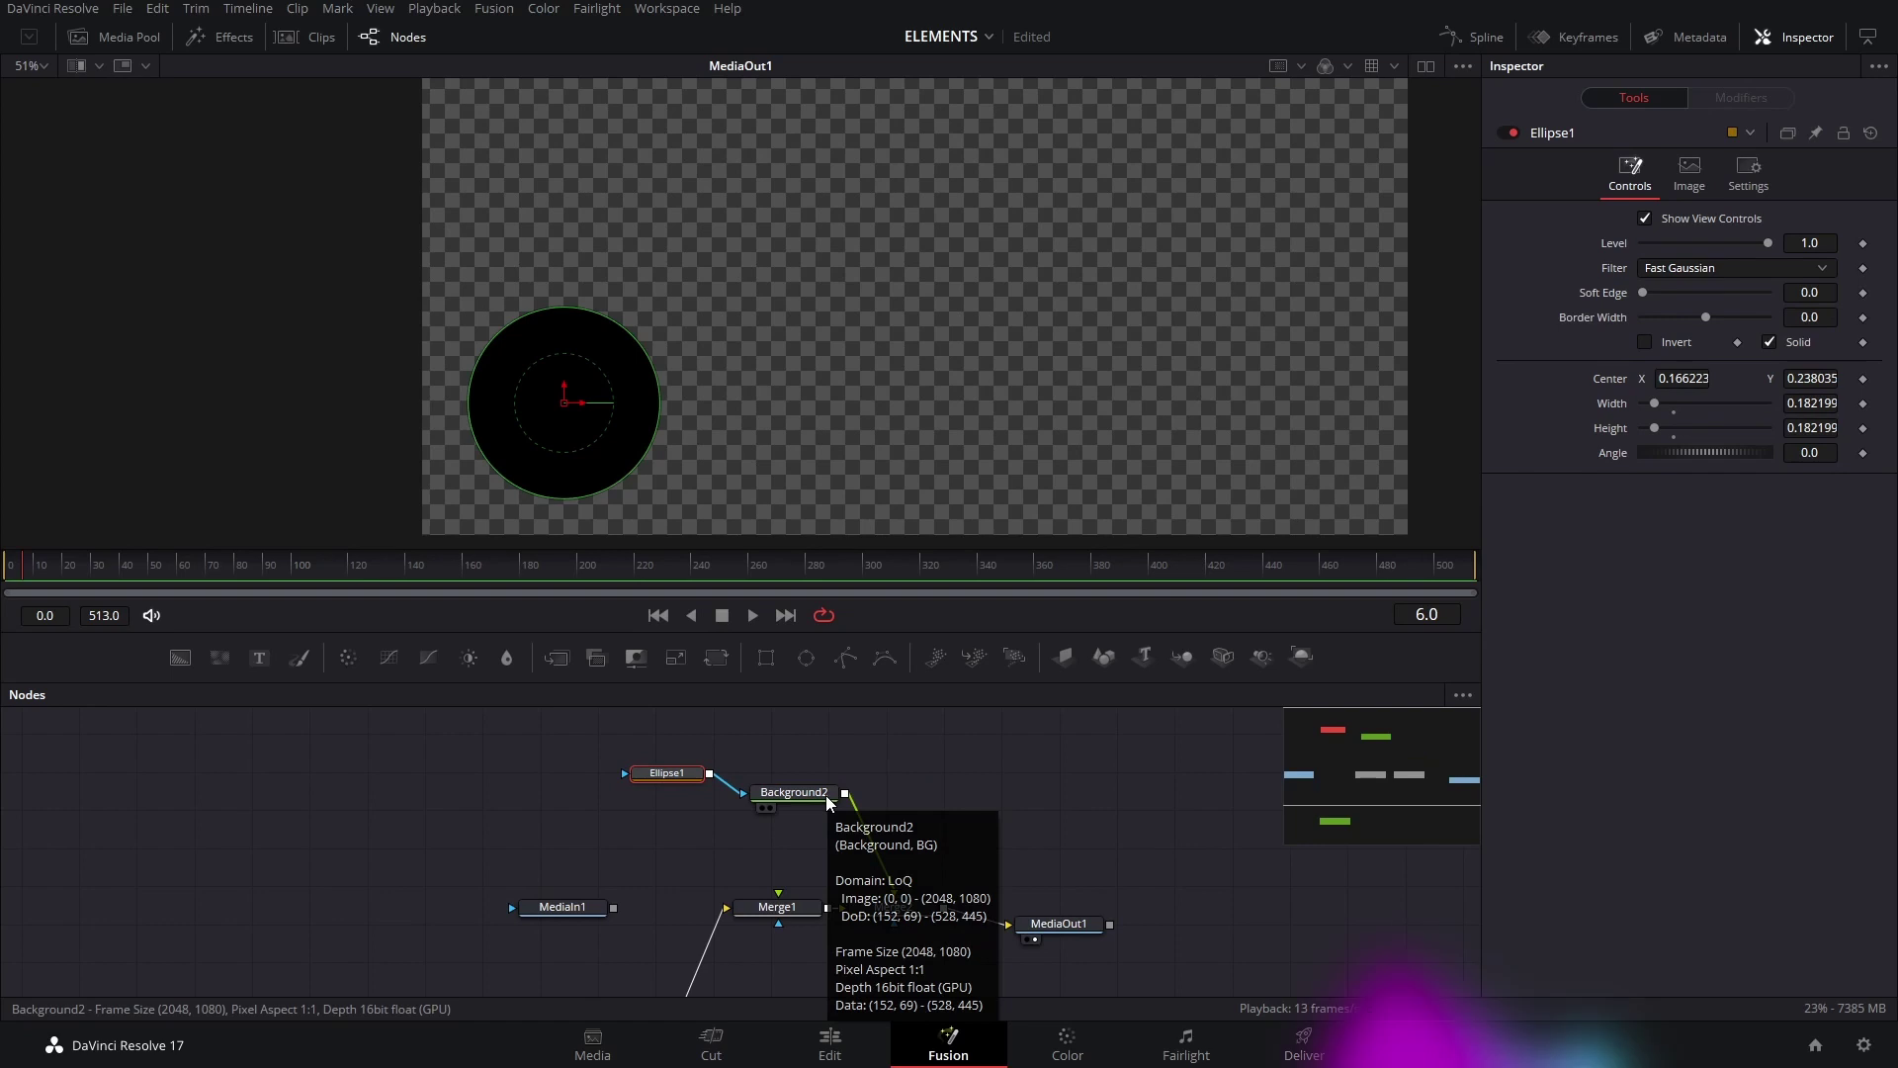
# Make Ellipse1 non-solid with a flat cap style, a border width of about 0.156 and a width and height of about 0.024.
pyautogui.click(1774, 339)
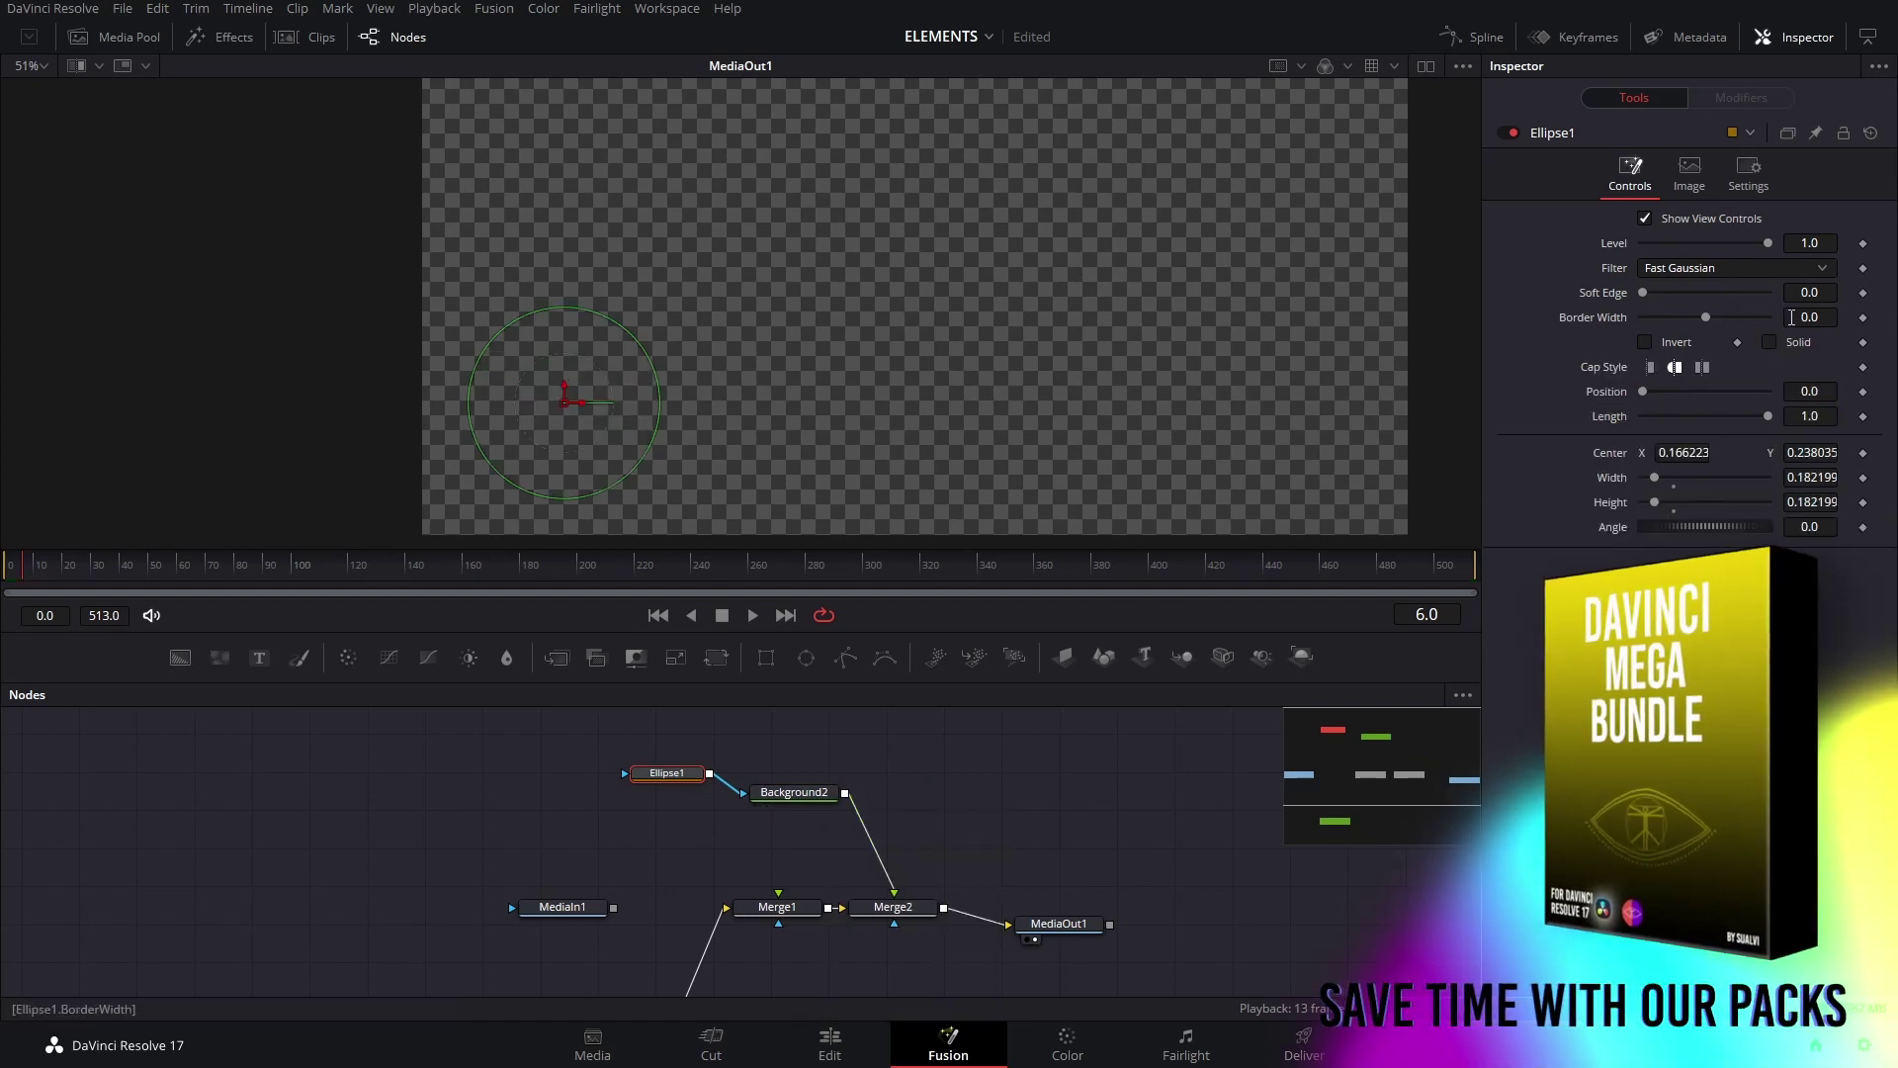
pyautogui.moveTo(1793, 317); pyautogui.dragTo(1872, 317)
pyautogui.moveTo(607, 481); pyautogui.dragTo(579, 417)
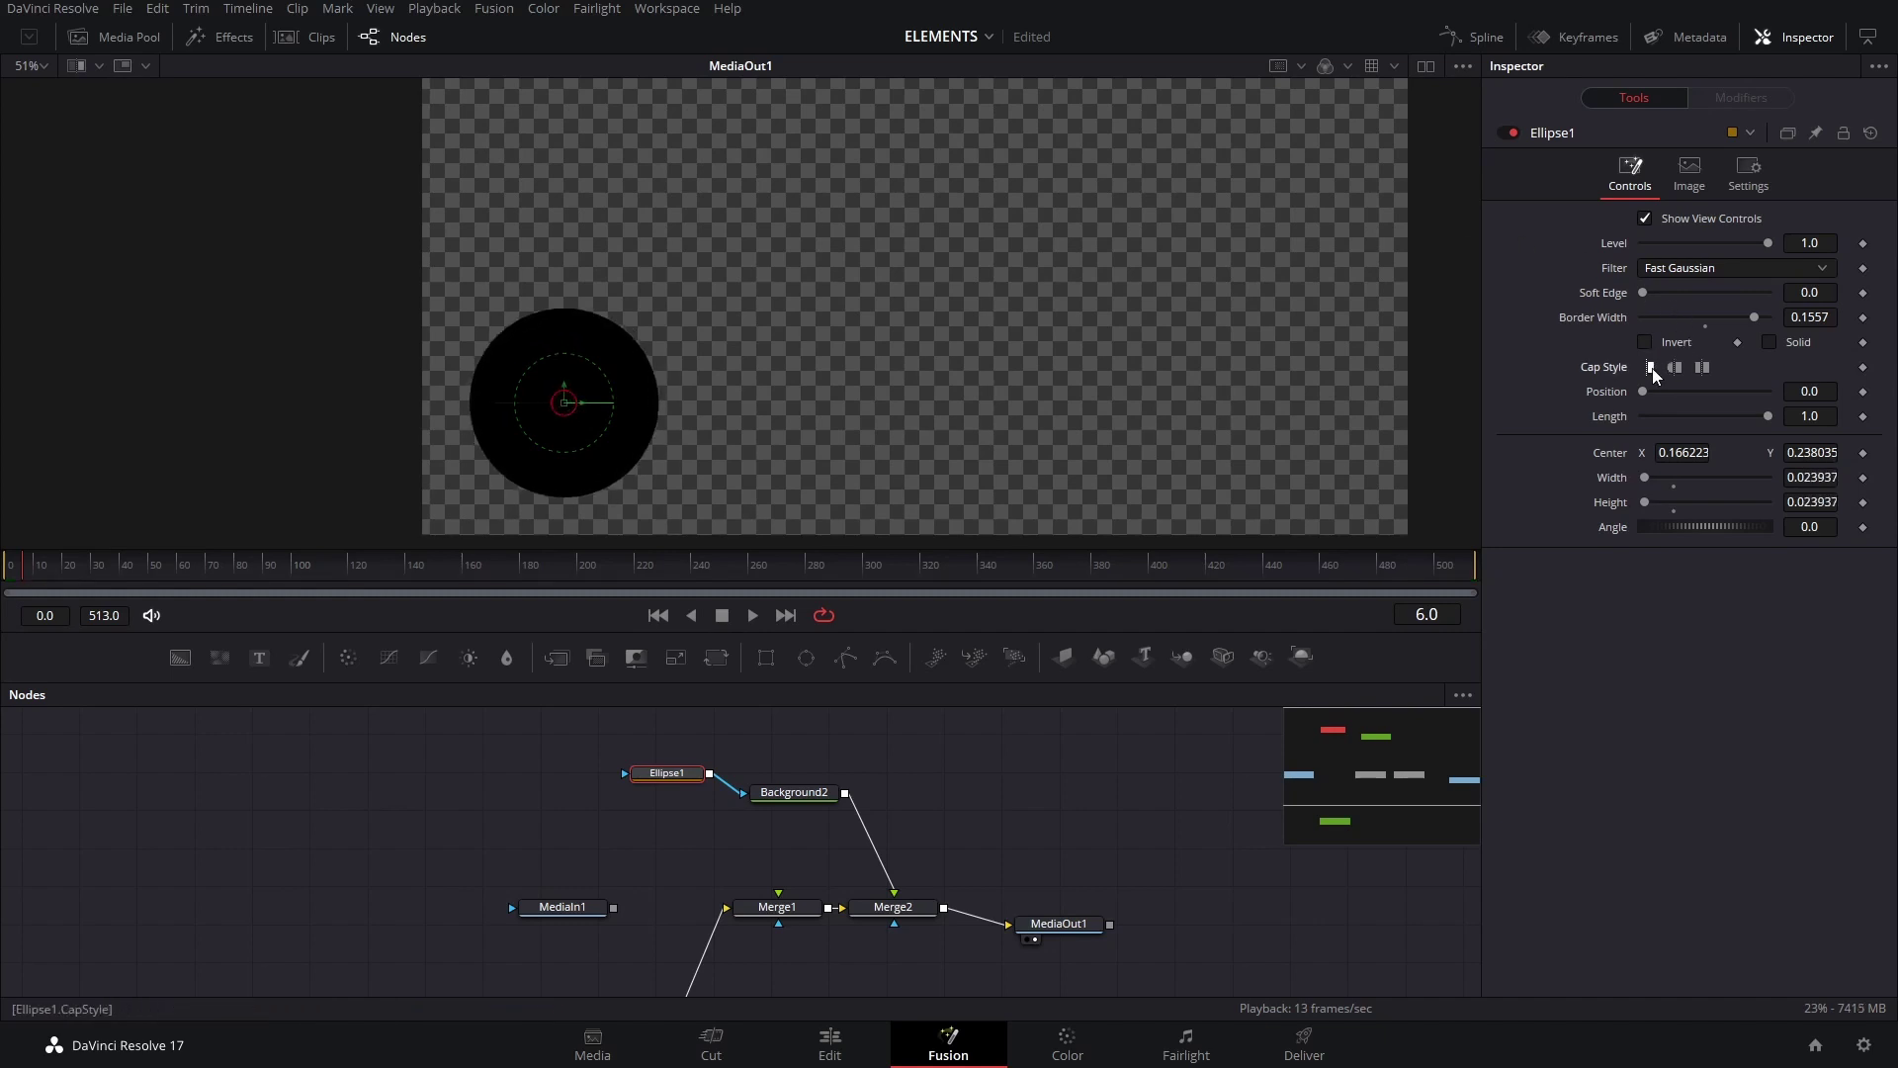
# Shorten Ellipse1's length to about 0.386 and reduce its border width to about 0.0435.
pyautogui.moveTo(1768, 416); pyautogui.dragTo(1692, 421)
pyautogui.moveTo(1808, 319); pyautogui.dragTo(1775, 319)
pyautogui.moveTo(1517, 318); pyautogui.dragTo(820, 502)
pyautogui.moveTo(1730, 316); pyautogui.dragTo(1728, 317)
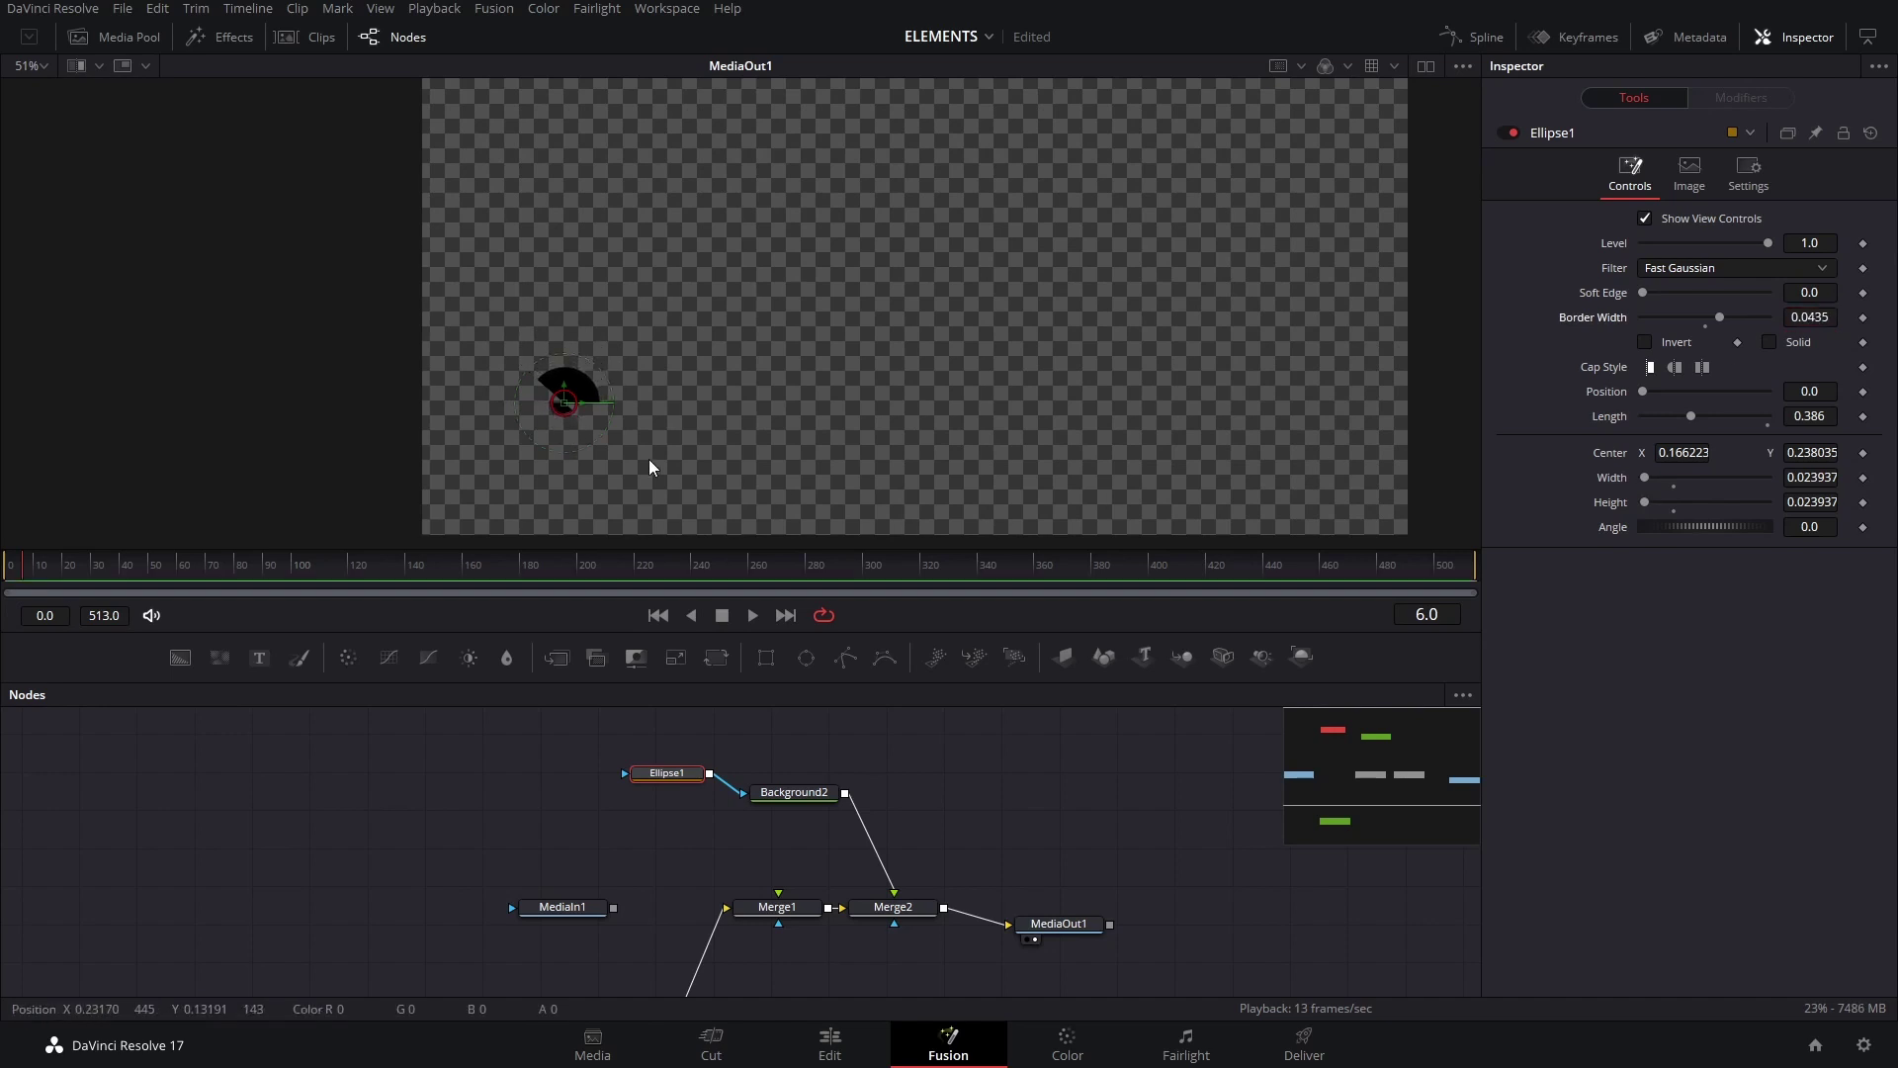
# Resize Ellipse1 to about 0.104 wide and high and raise its border width to about 0.1005, forming a filled pie shape.
pyautogui.moveTo(571, 412); pyautogui.dragTo(614, 448)
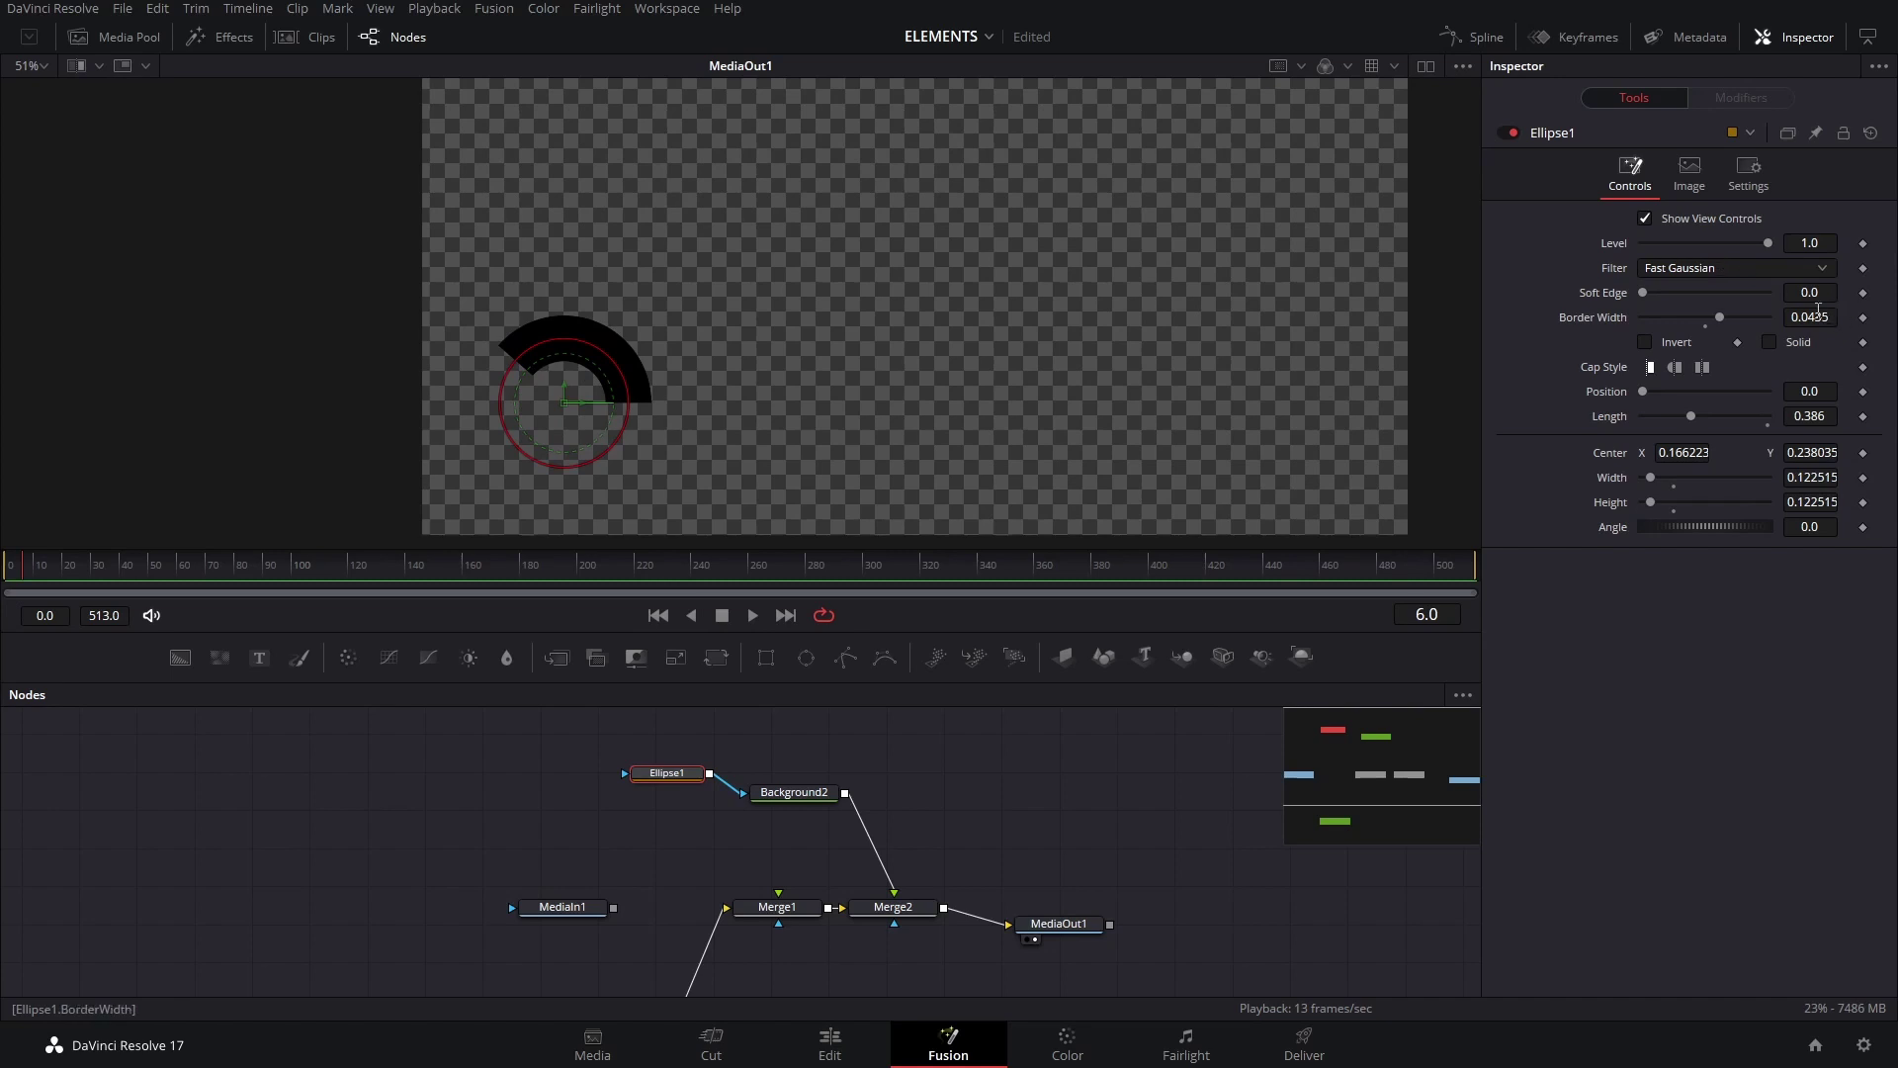
pyautogui.moveTo(1817, 315); pyautogui.dragTo(1867, 314)
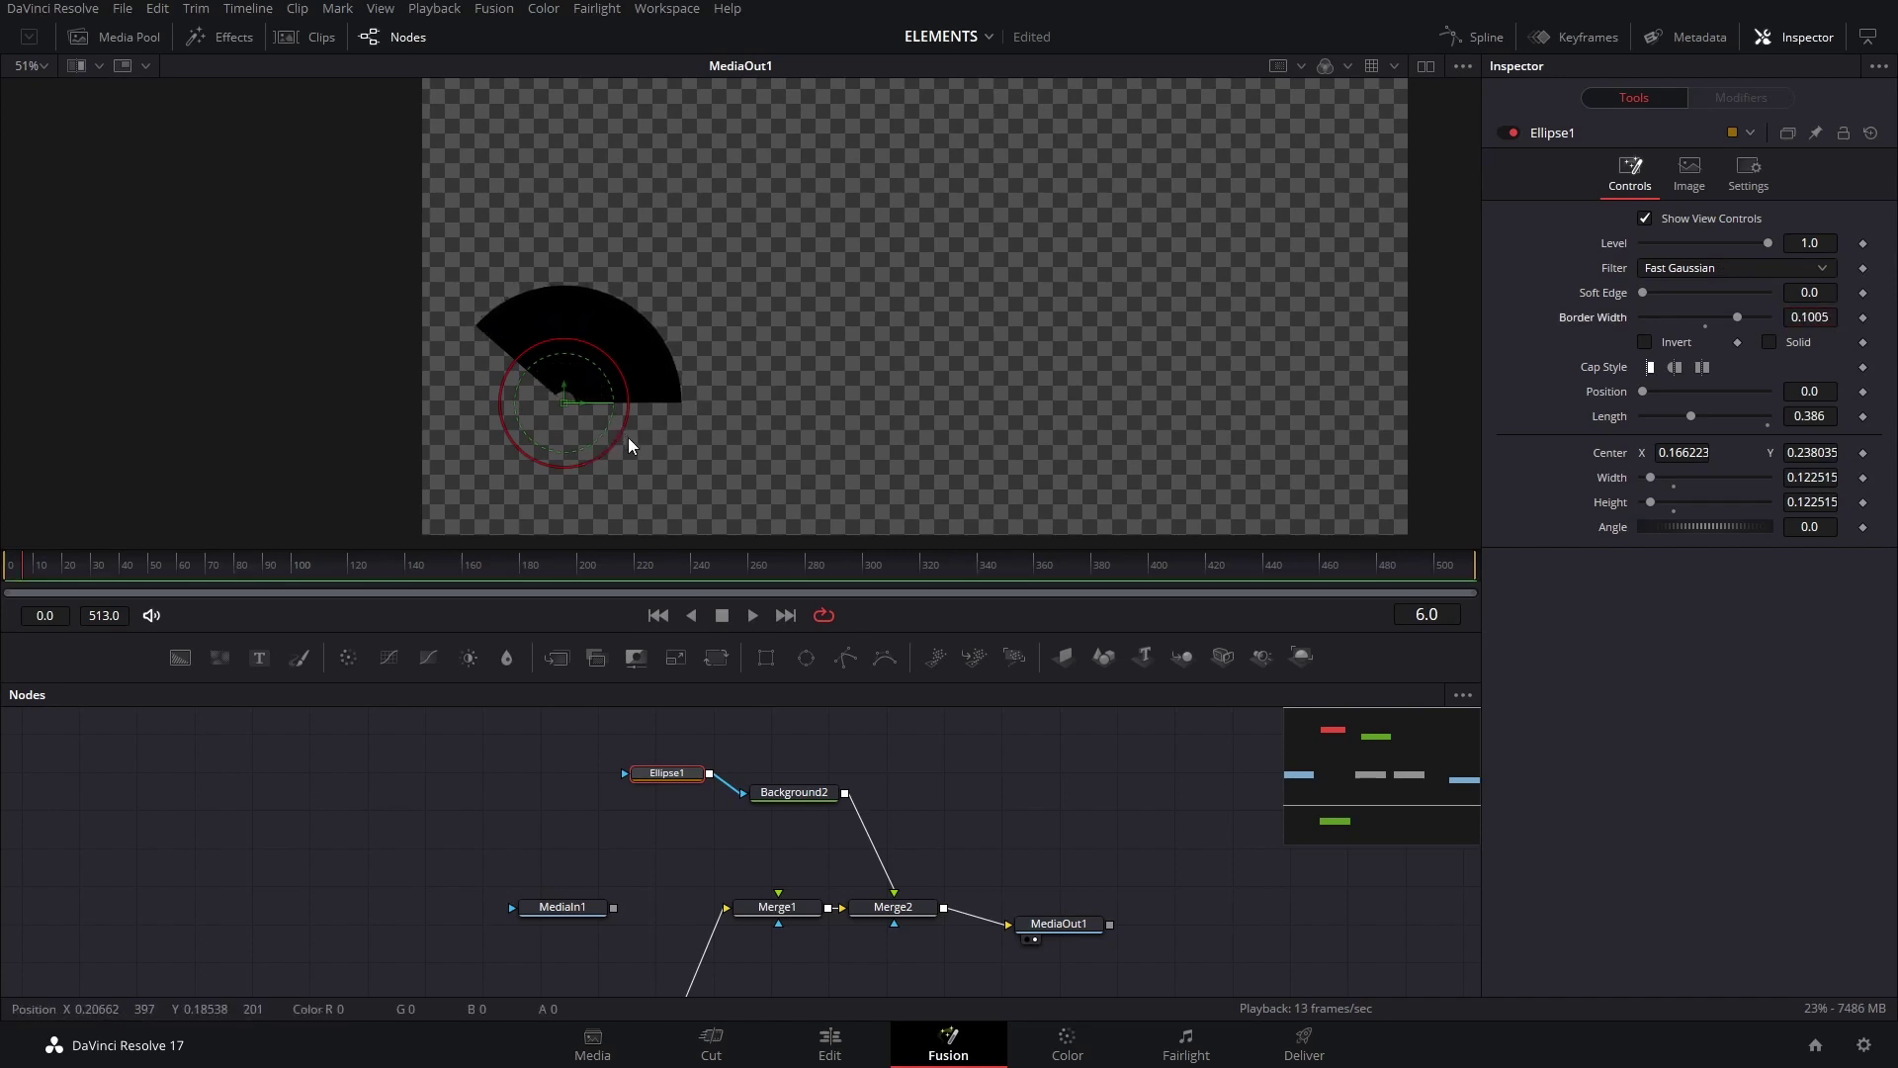
pyautogui.moveTo(628, 438); pyautogui.dragTo(605, 433)
pyautogui.scroll(3, 570, 415)
pyautogui.scroll(-4, 561, 393)
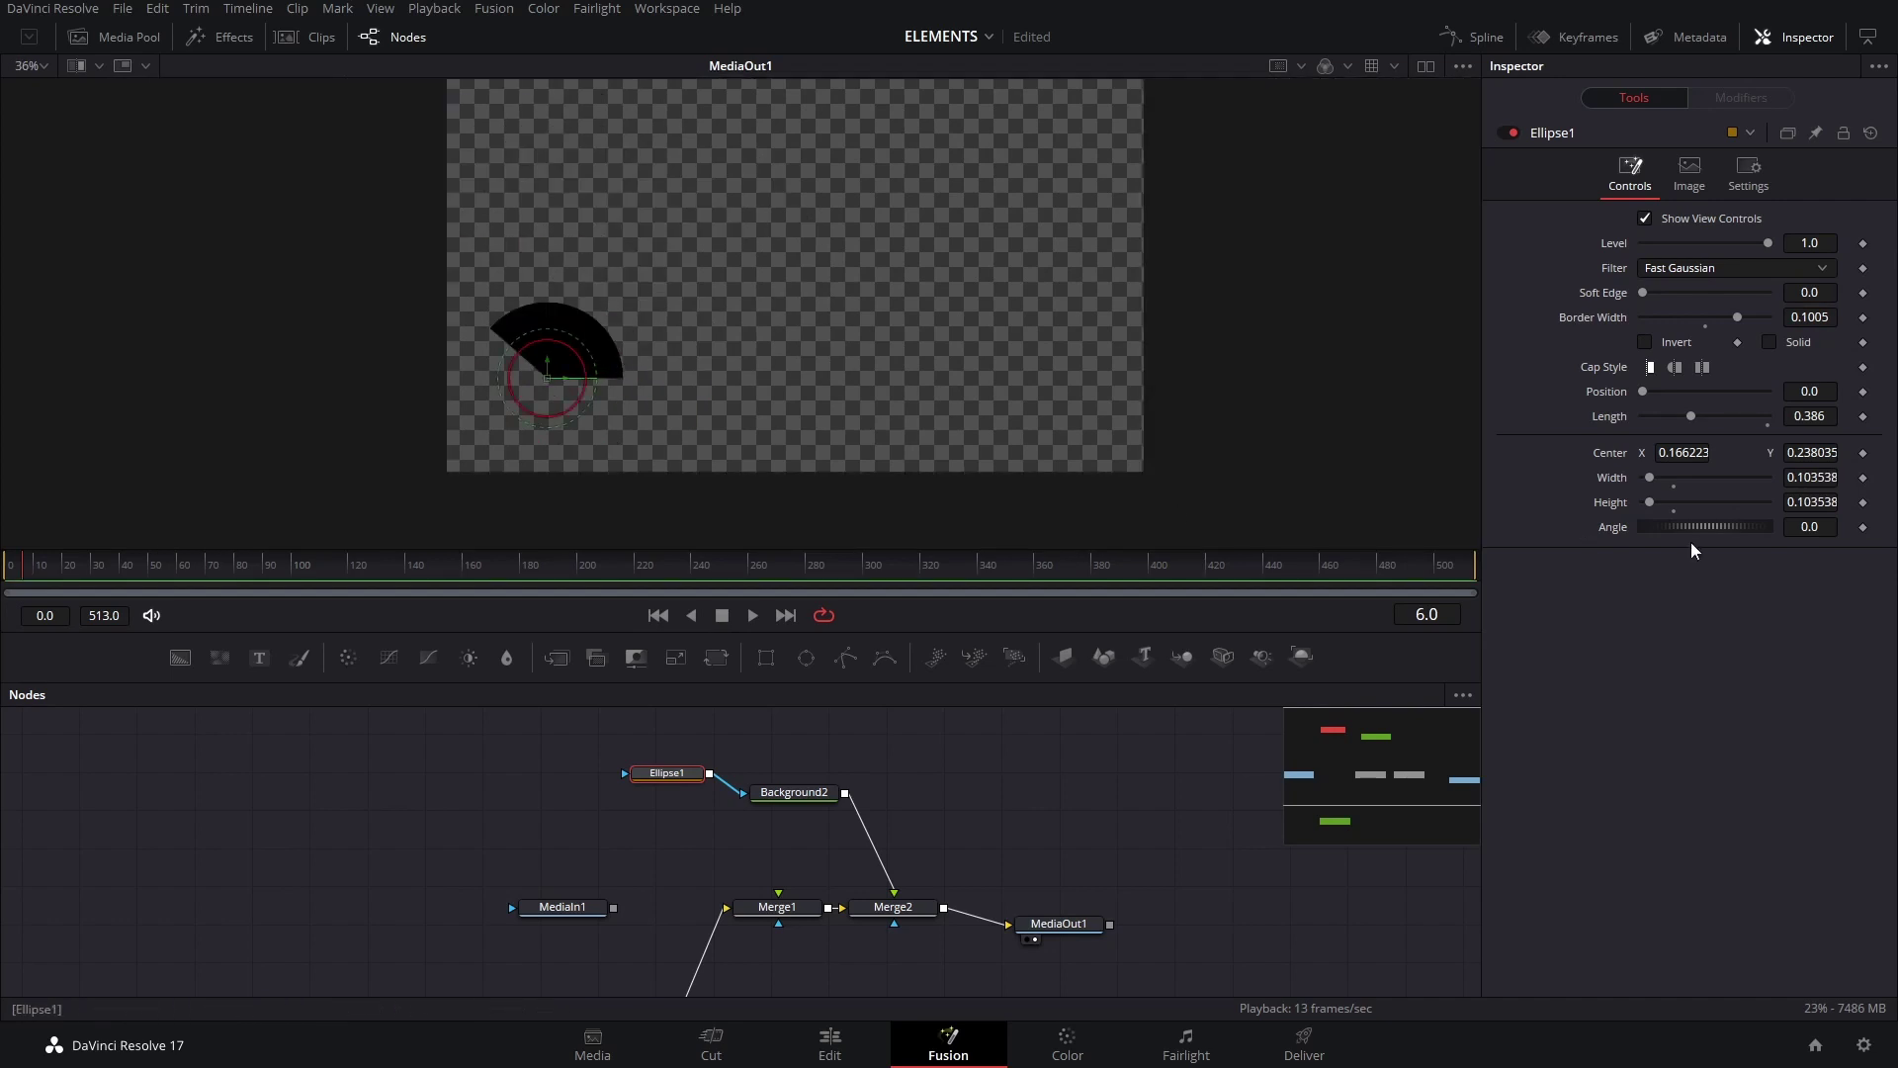
# Reduce Ellipse1's length to 0.0, go to frame 39 and restore the length to 1.0.
pyautogui.moveTo(1689, 416); pyautogui.dragTo(1622, 436)
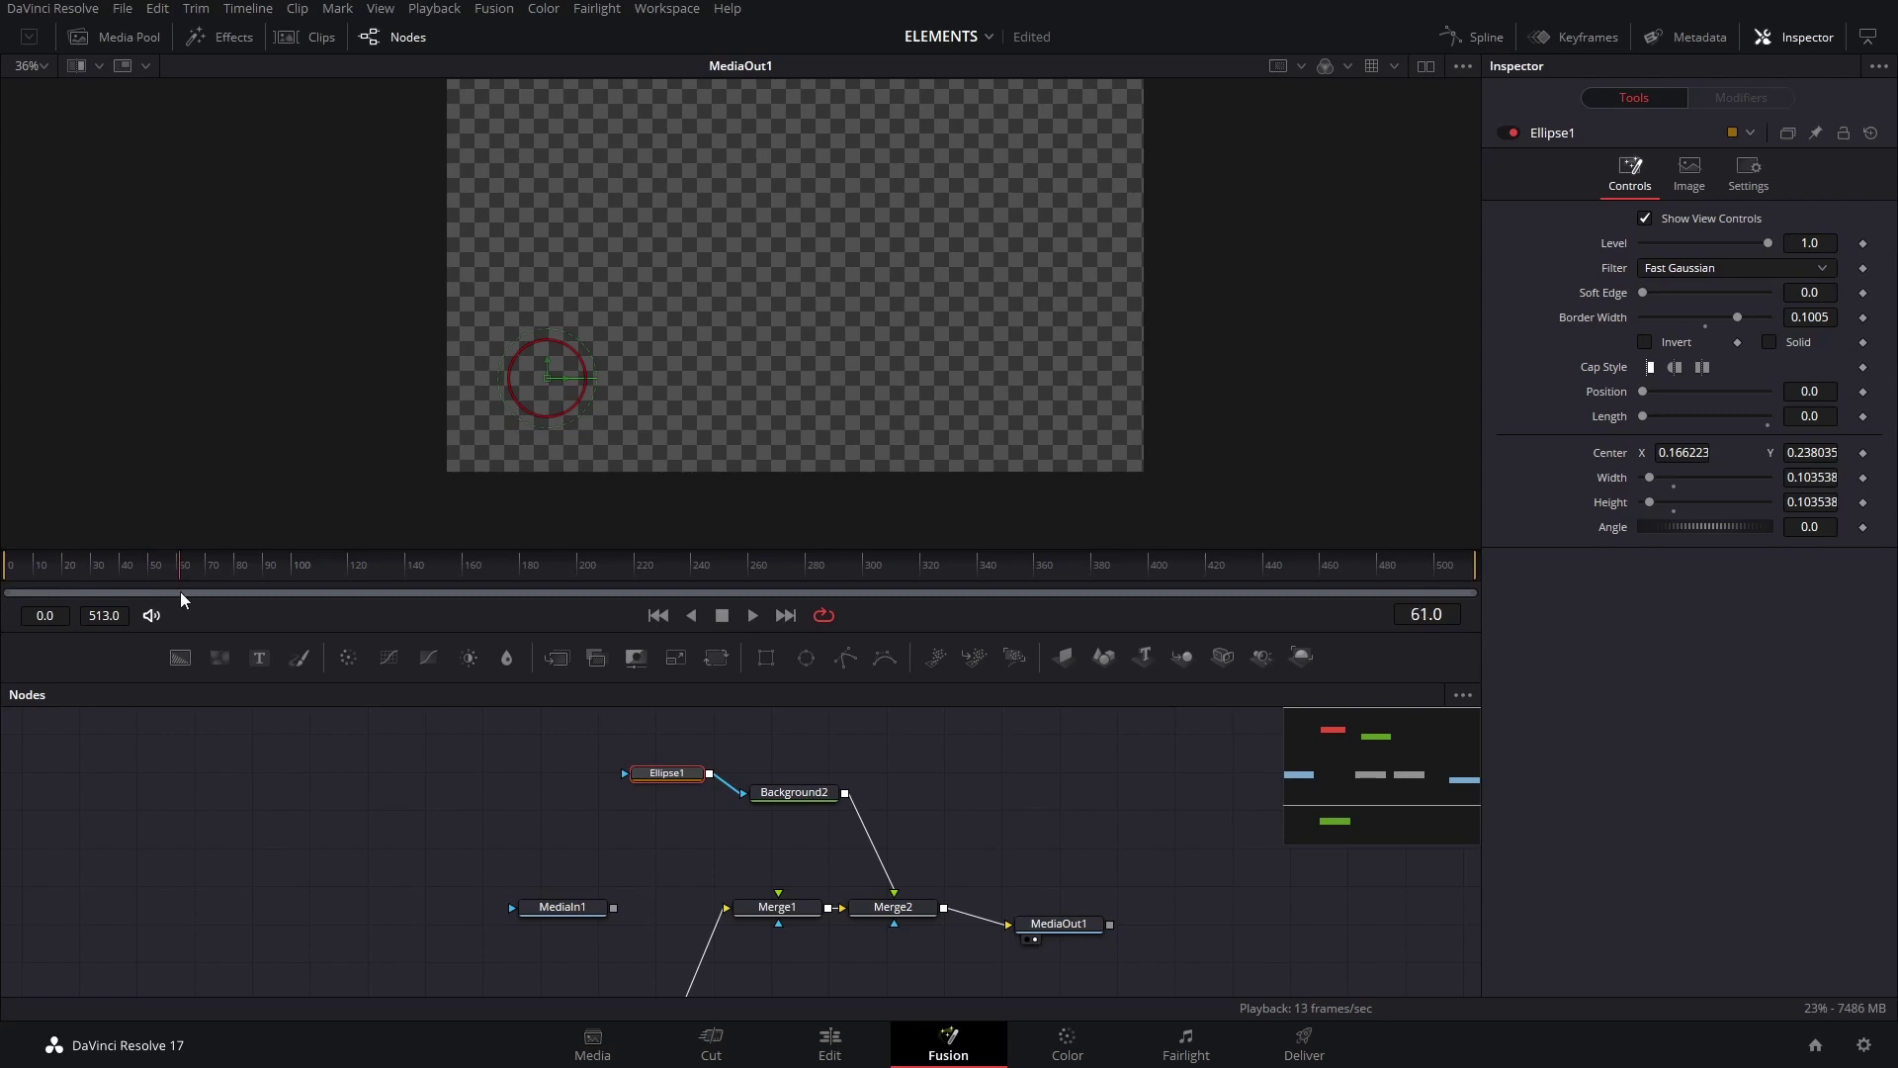
pyautogui.moveTo(118, 593); pyautogui.dragTo(116, 593)
pyautogui.doubleClick(1639, 423)
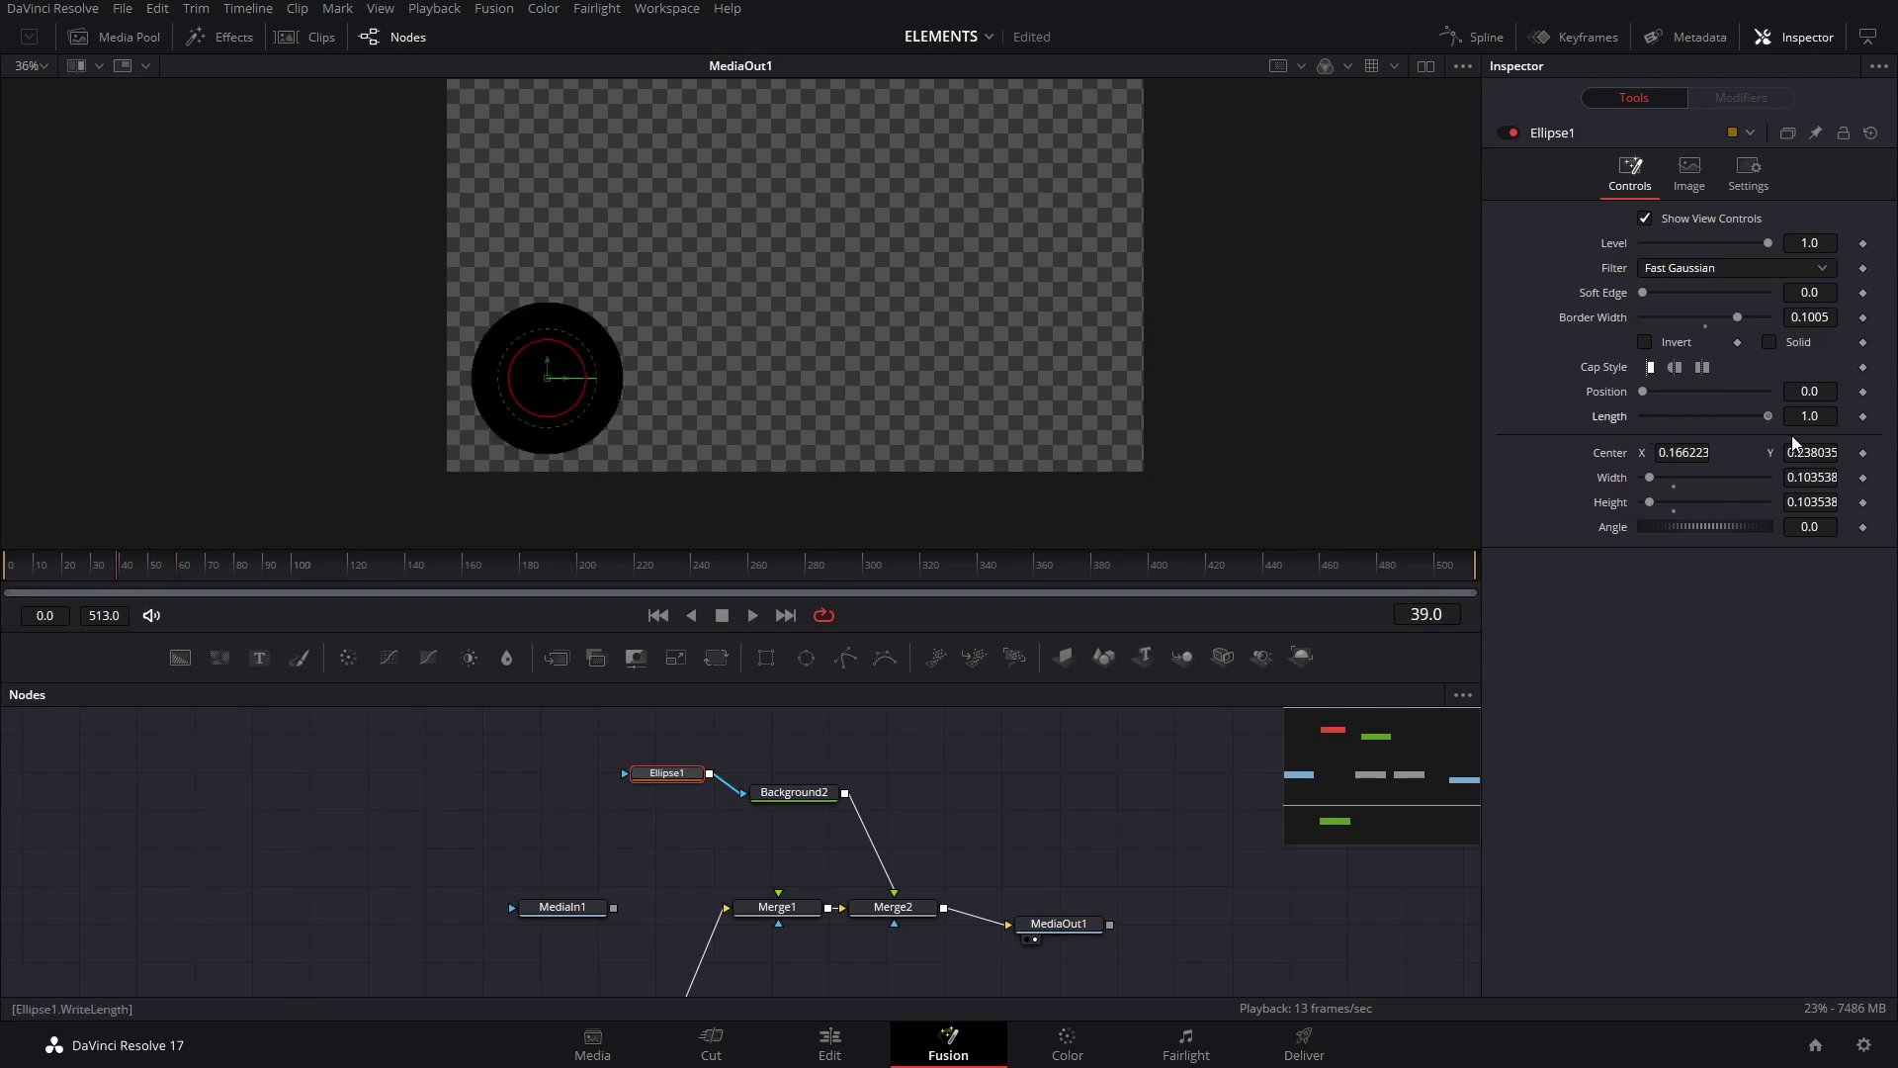
# Add an unconnected second ellipse mask about 0.25 wide and high and move it over the black circle.
pyautogui.click(531, 775)
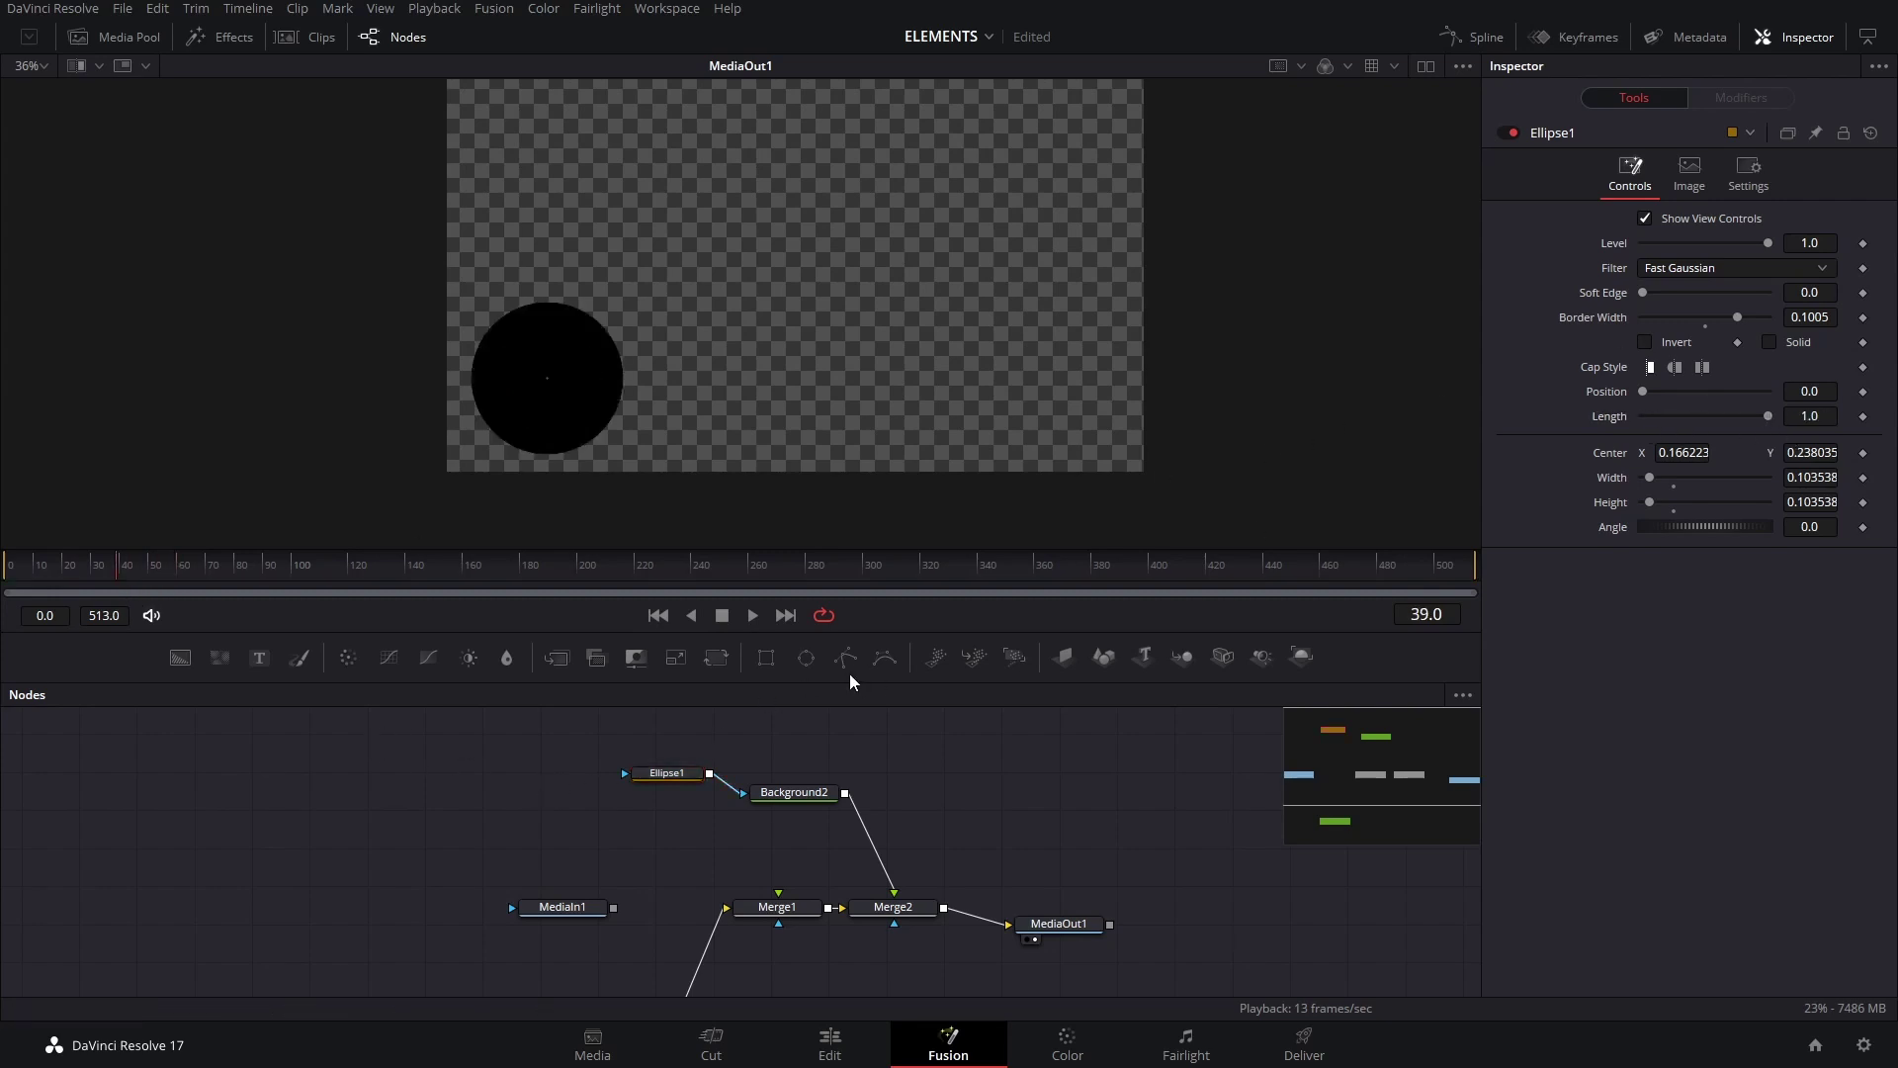
pyautogui.click(806, 658)
pyautogui.moveTo(904, 409); pyautogui.dragTo(856, 339)
pyautogui.moveTo(783, 269); pyautogui.dragTo(551, 380)
# Fit Ellipse2 to the black circle's edge at about 0.217 wide and high, centred at about 0.144, 0.240.
pyautogui.scroll(6, 549, 378)
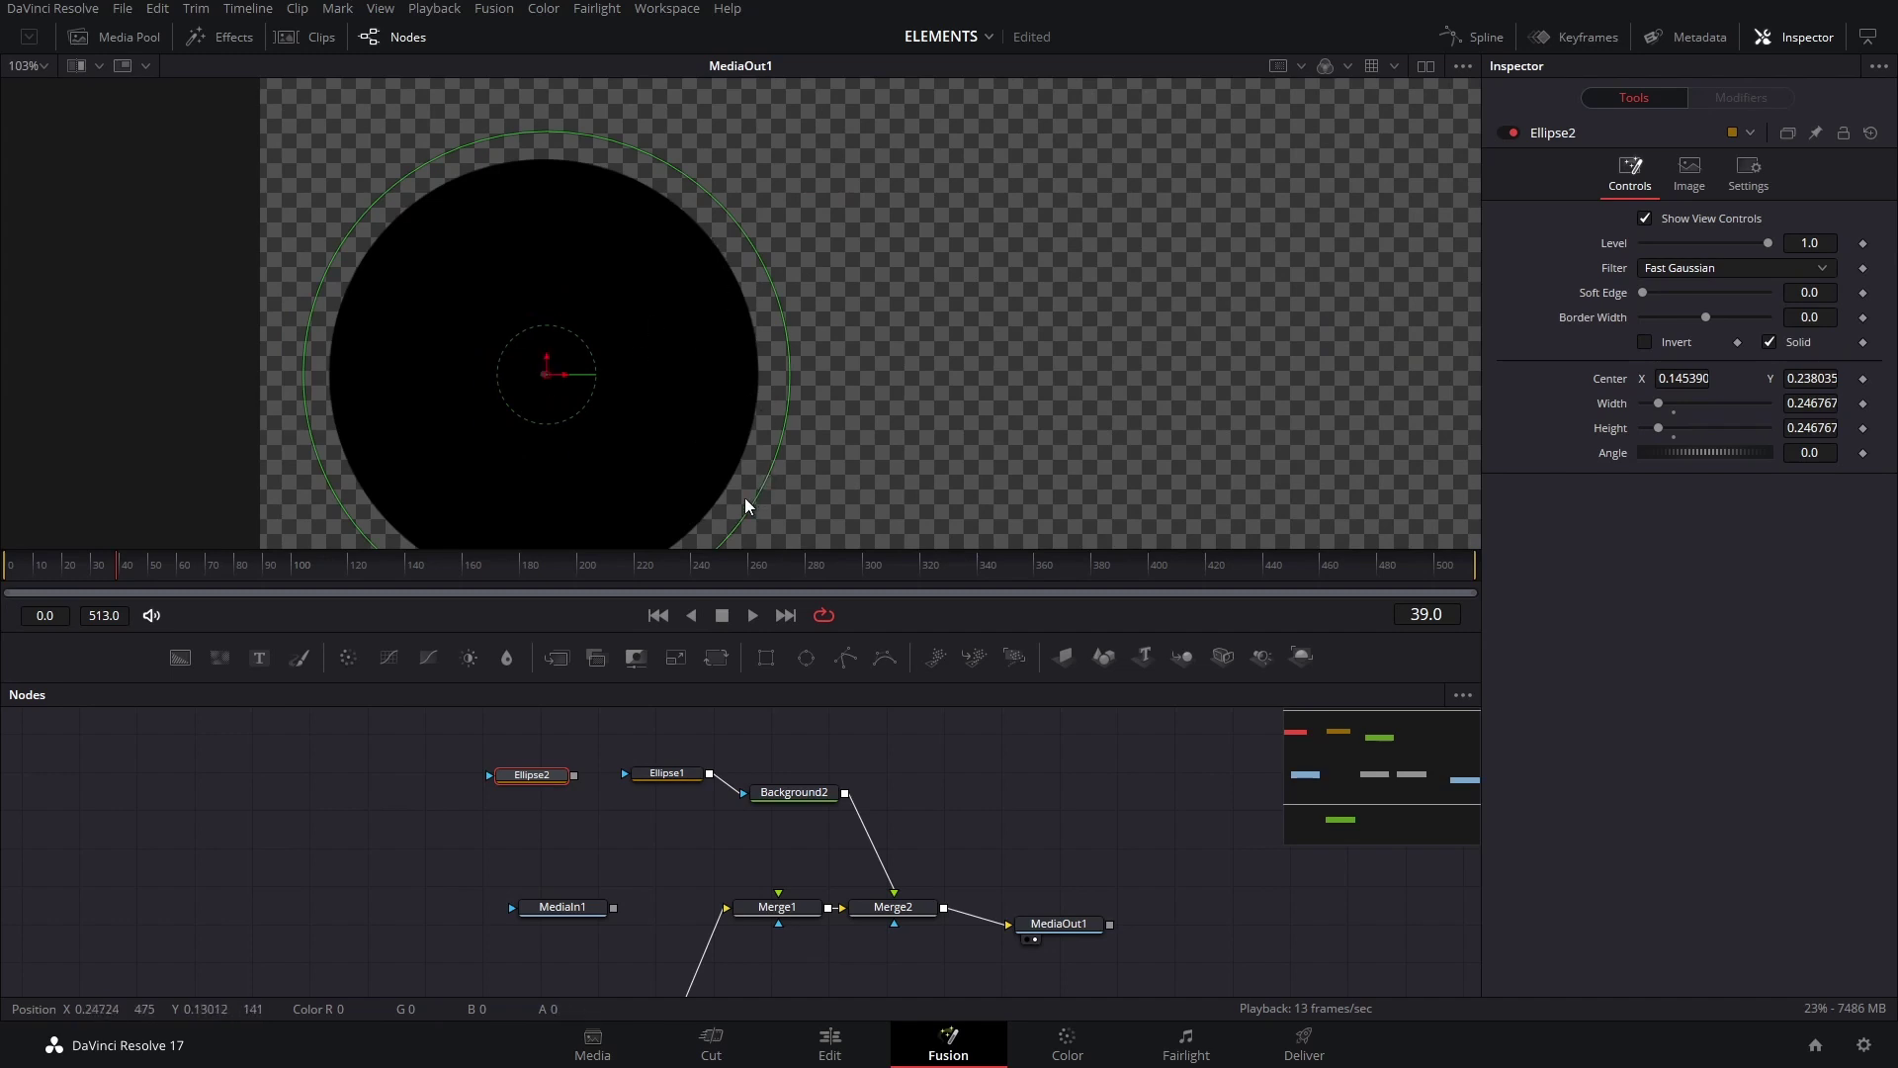
pyautogui.moveTo(748, 501); pyautogui.dragTo(728, 489)
pyautogui.moveTo(551, 368); pyautogui.dragTo(548, 365)
pyautogui.scroll(-2, 551, 366)
pyautogui.scroll(4, 549, 395)
pyautogui.moveTo(852, 483); pyautogui.dragTo(849, 481)
pyautogui.scroll(-6, 826, 412)
pyautogui.click(826, 412)
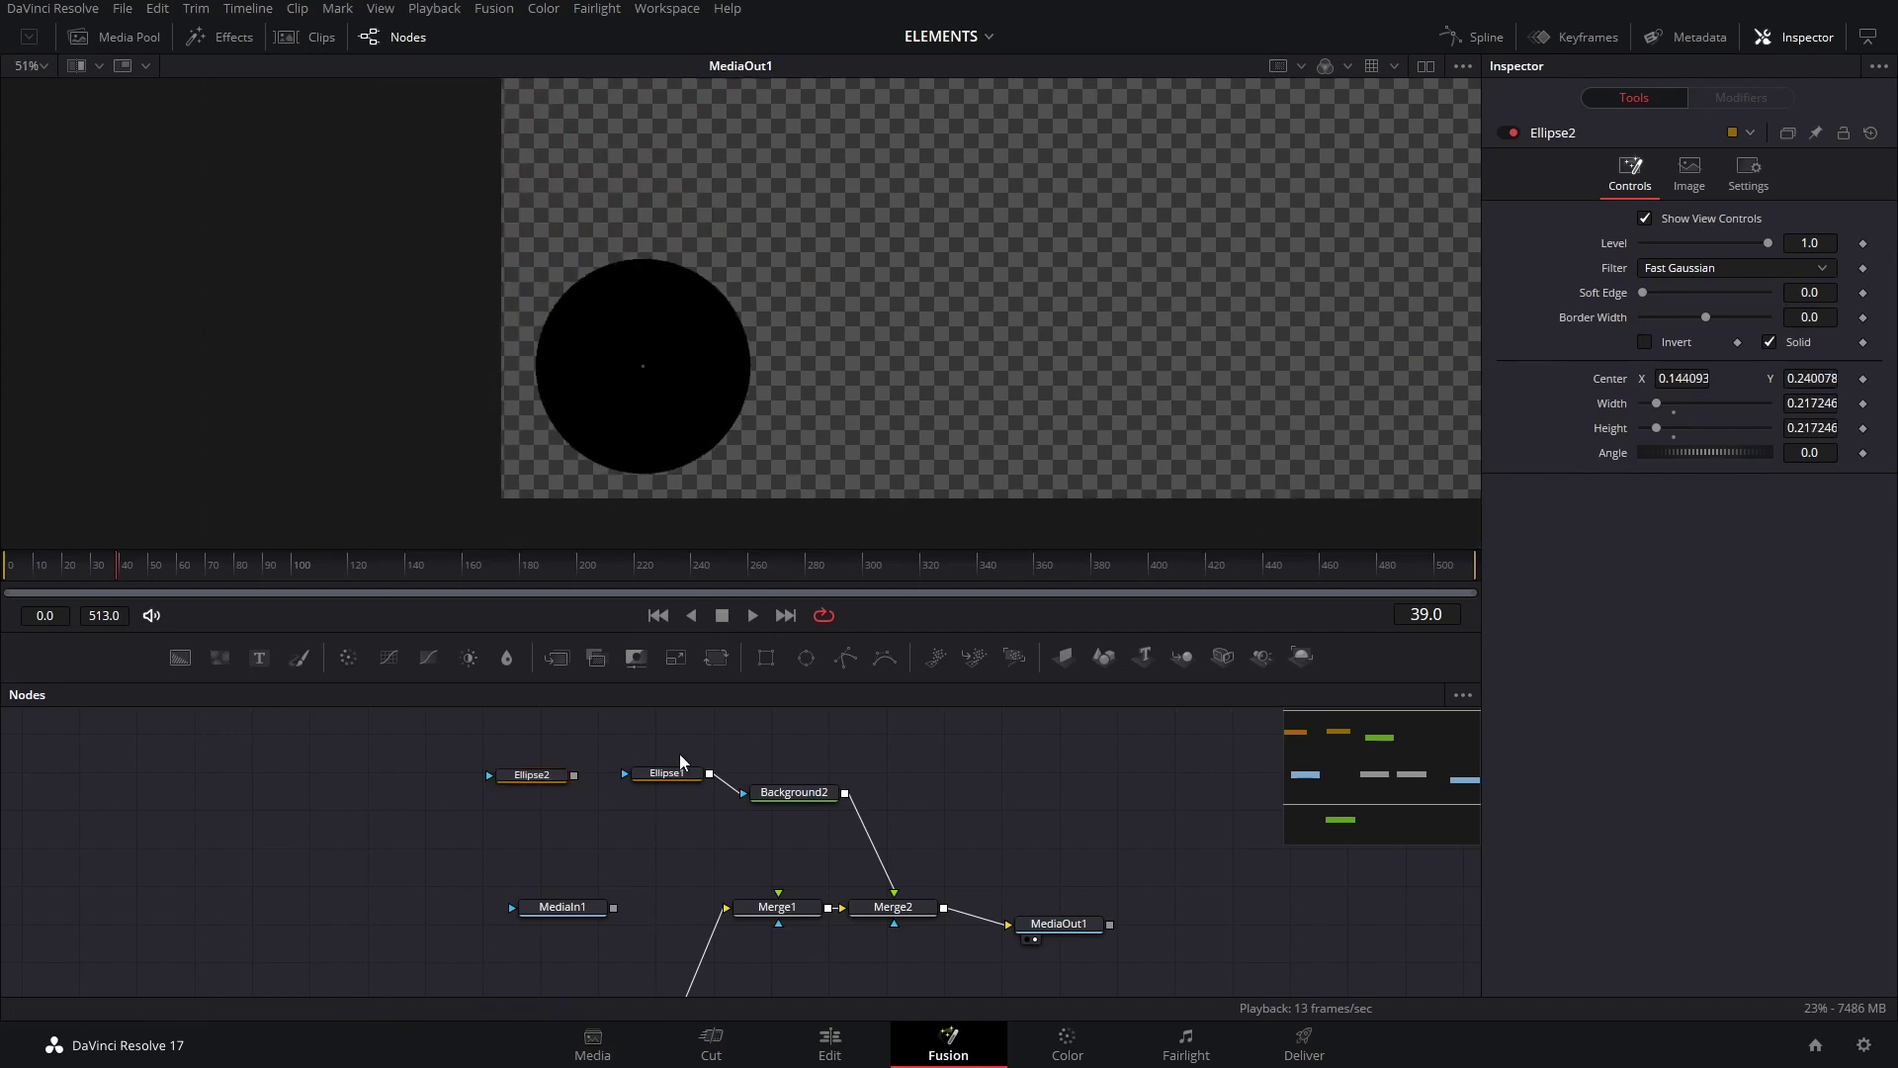
# Move the Ellipse2 node between Ellipse1 and MediaIn1, slightly lower in the node graph.
pyautogui.click(550, 776)
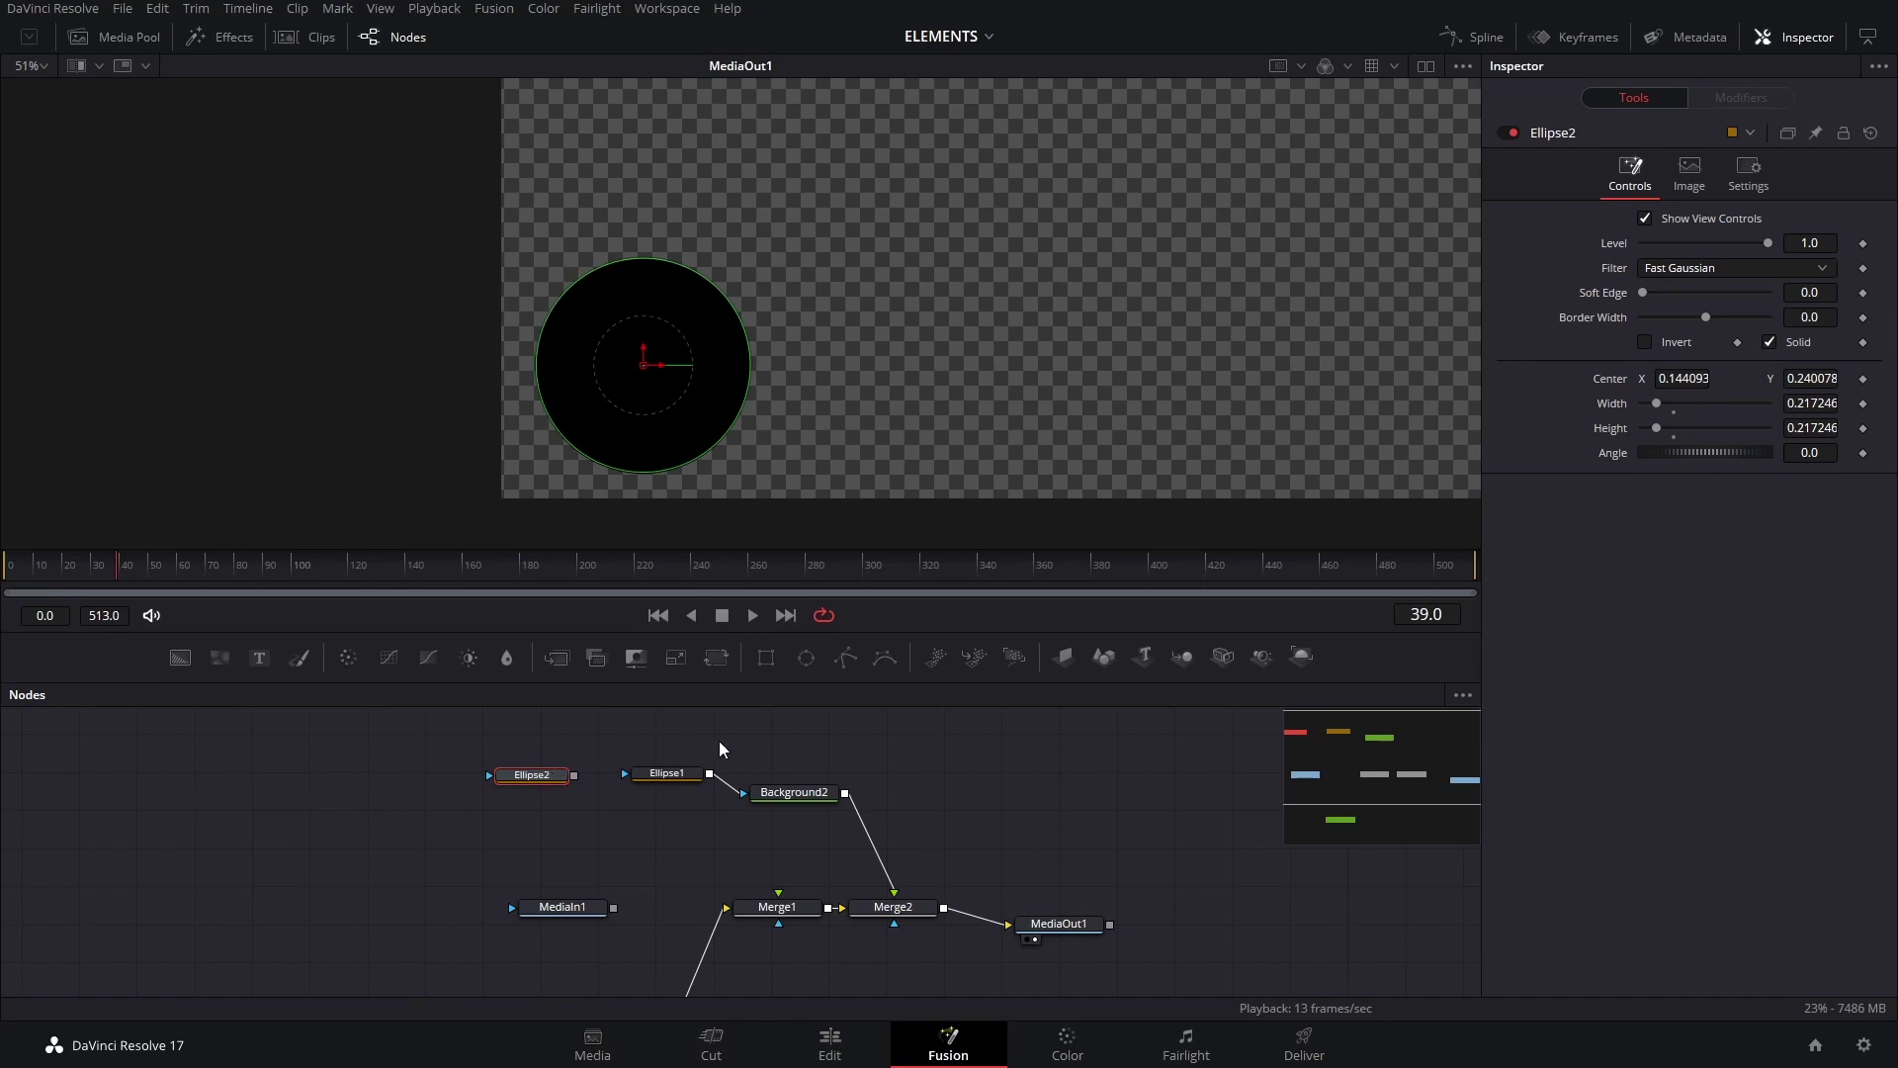
pyautogui.moveTo(1183, 370); pyautogui.dragTo(1046, 361)
pyautogui.moveTo(555, 782); pyautogui.dragTo(542, 815)
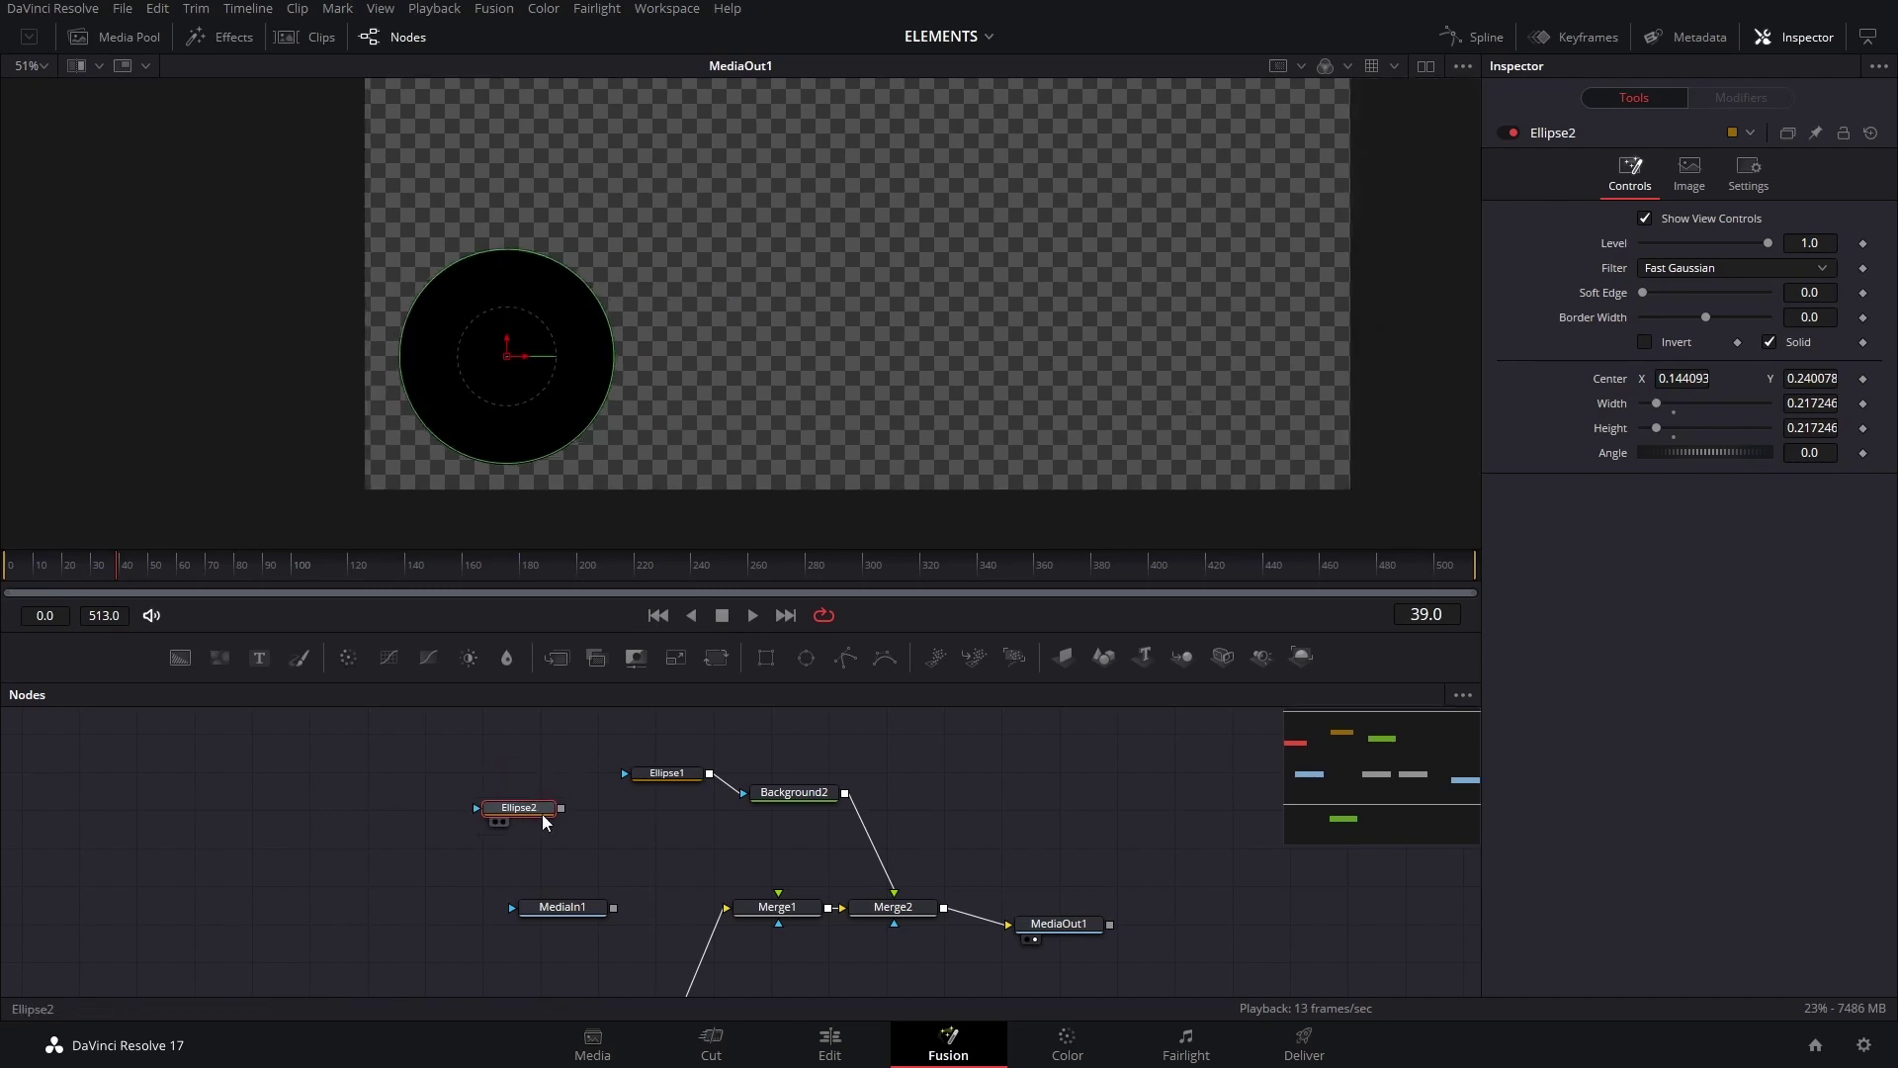
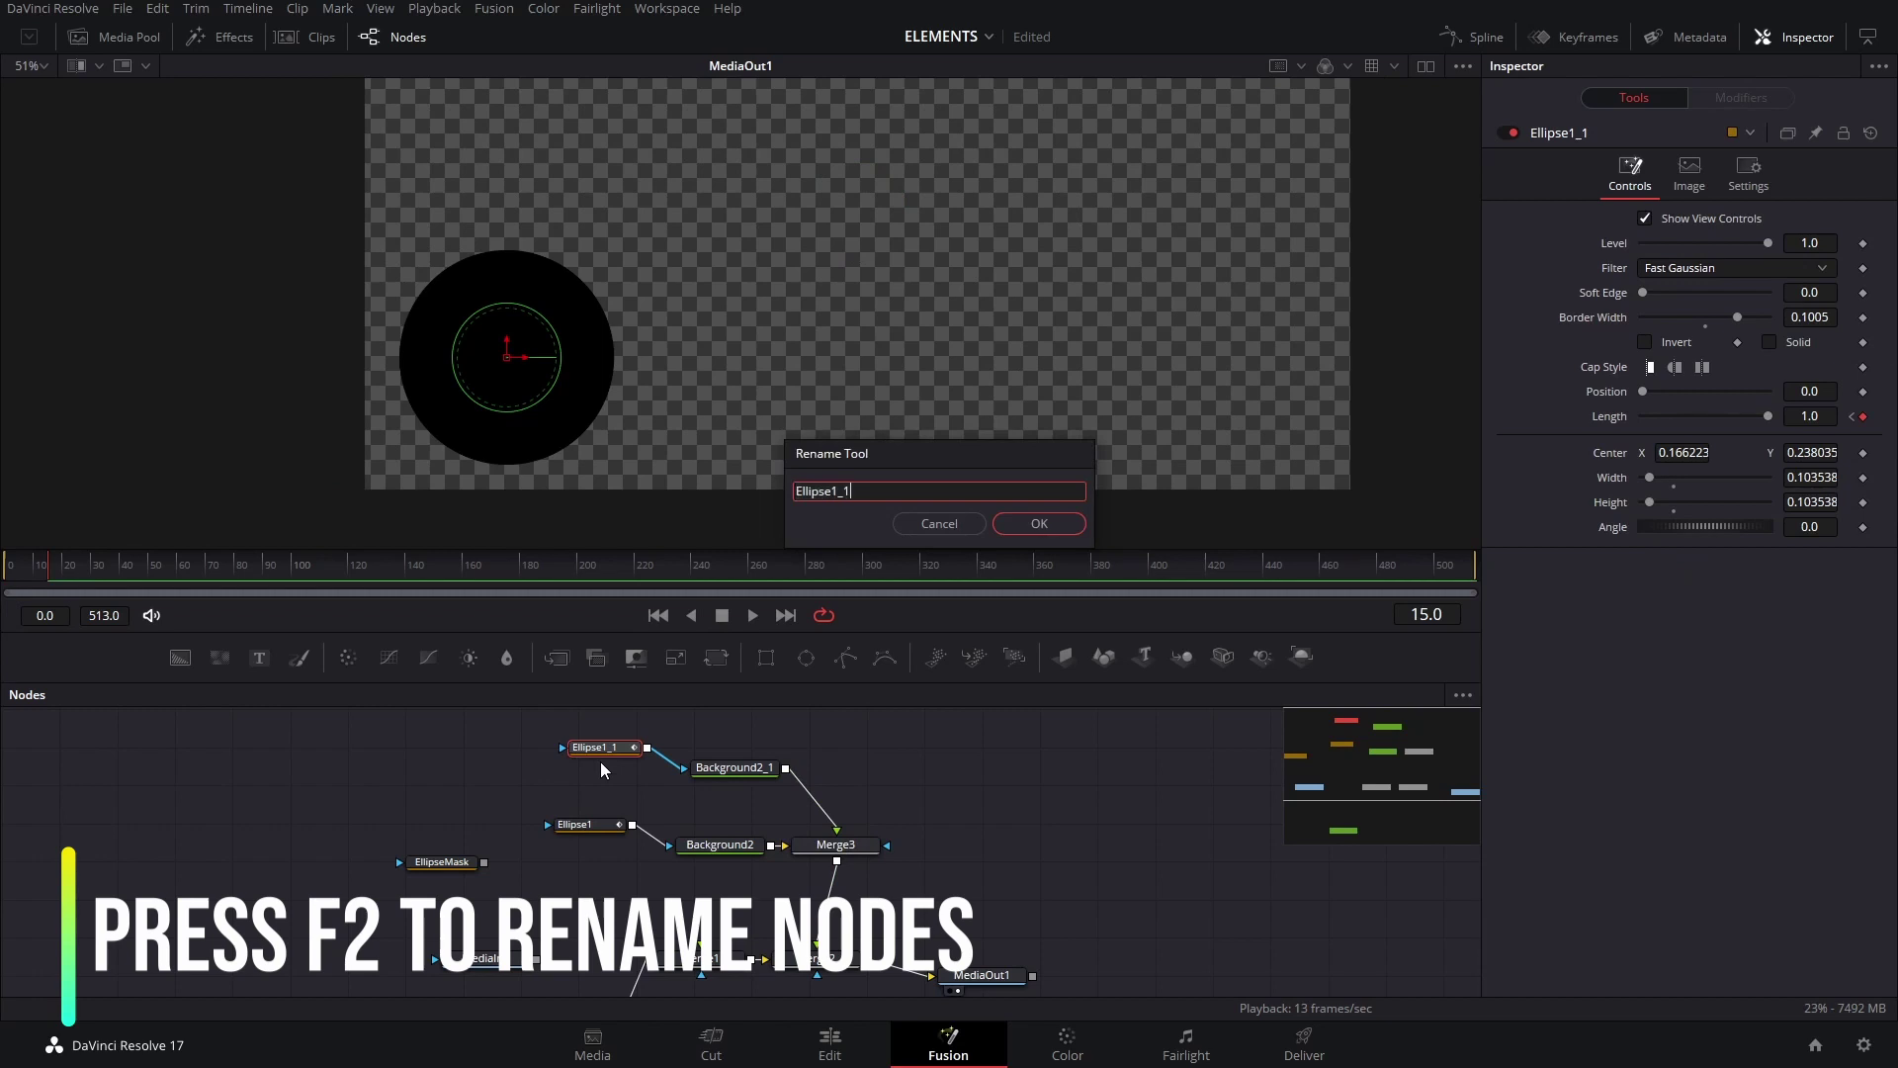
# Rename the duplicated ellipse node Ellipse1_1 as Ellipse2.
pyautogui.press('BackSpace')
pyautogui.press('BackSpace')
pyautogui.press('BackSpace')
pyautogui.write('2')
pyautogui.press('Return')
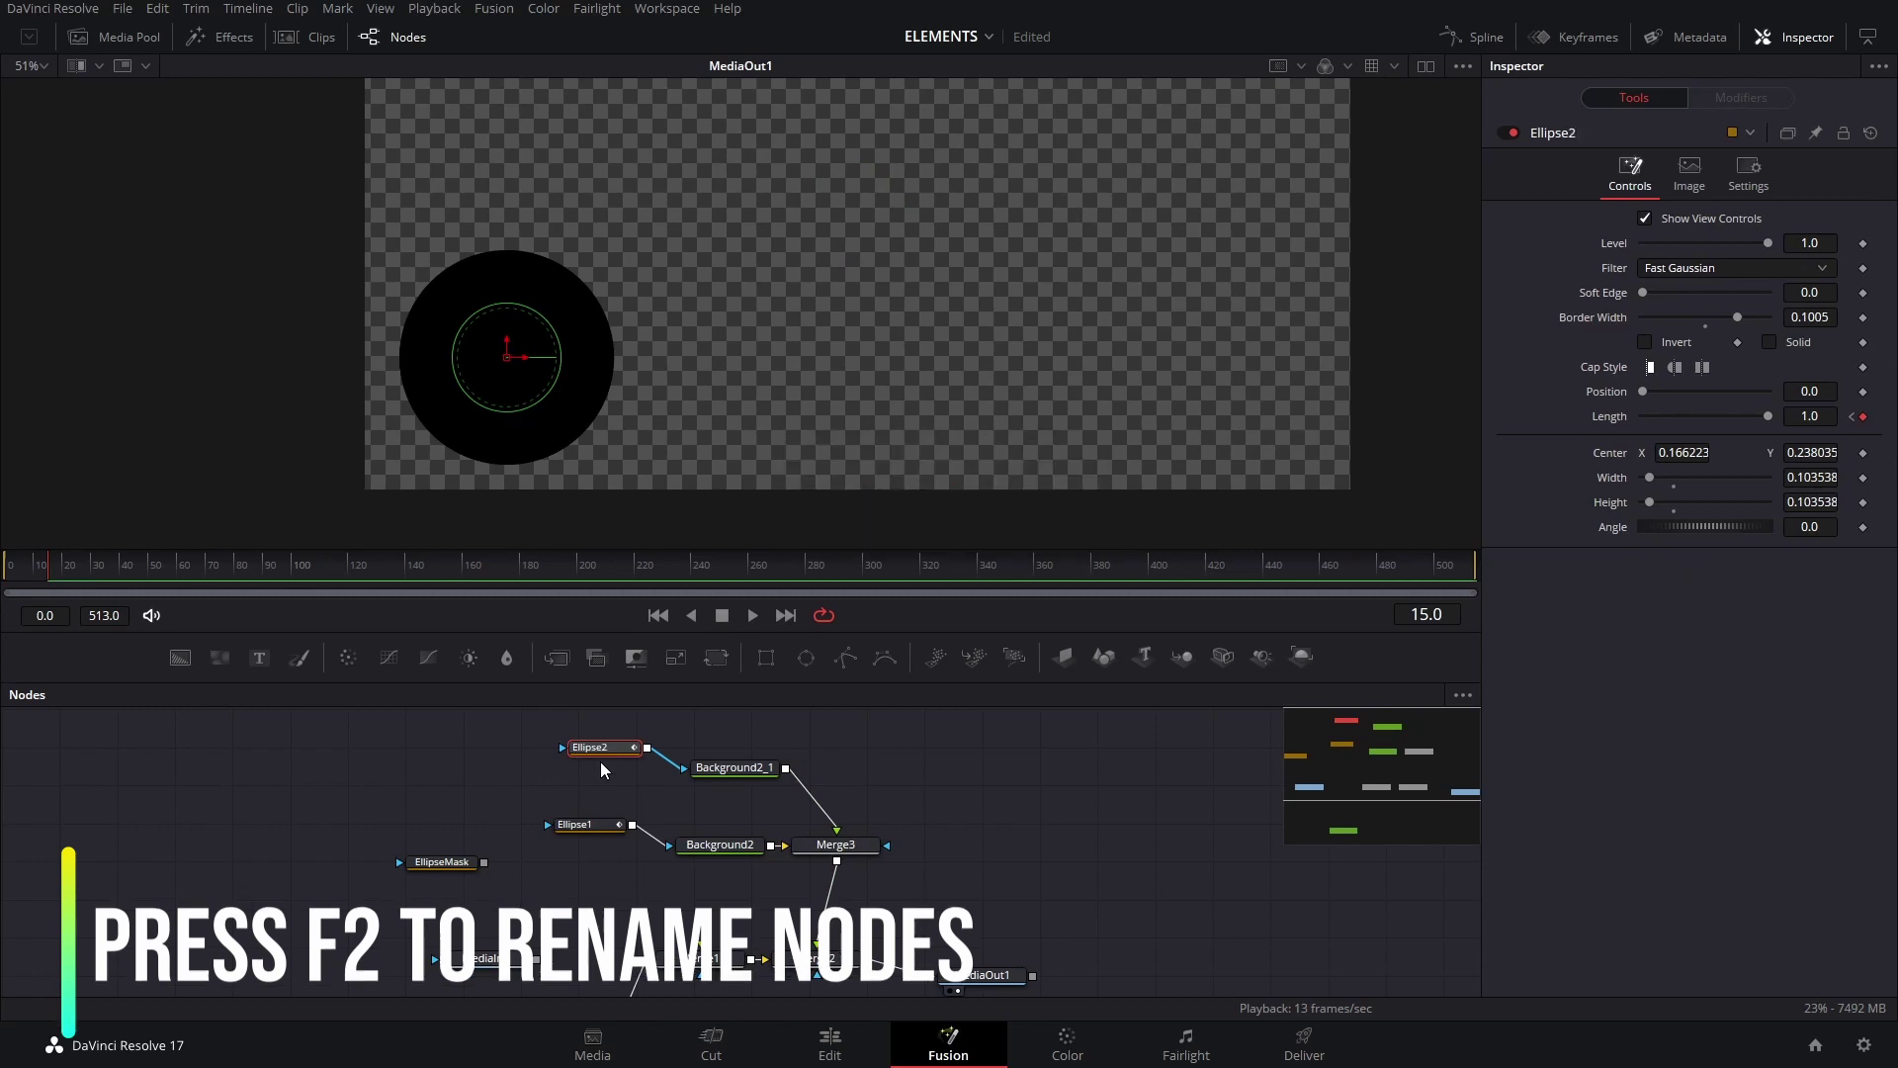
# Rename the duplicated background node Background2_1 as Background3.
pyautogui.click(742, 763)
pyautogui.press('F2')
pyautogui.press('BackSpace')
pyautogui.press('BackSpace')
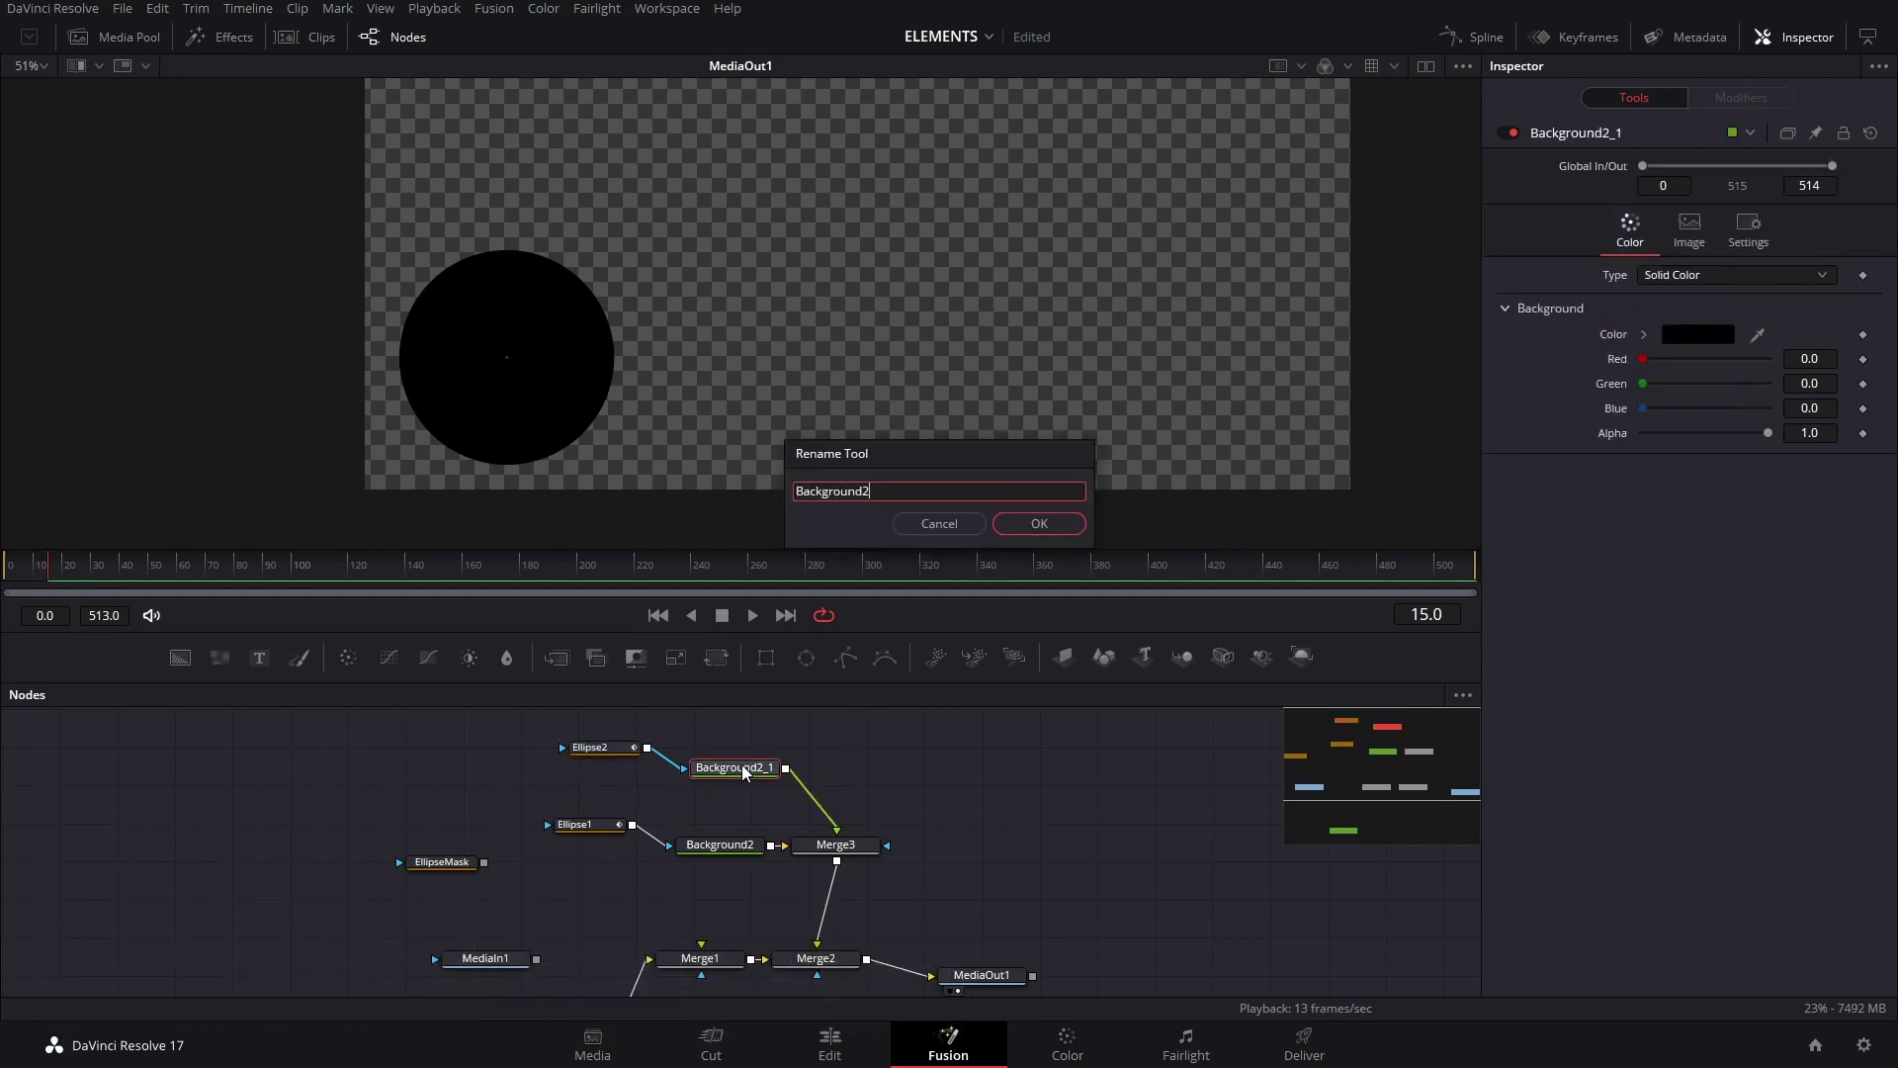
pyautogui.press('BackSpace')
pyautogui.write('3')
pyautogui.press('Return')
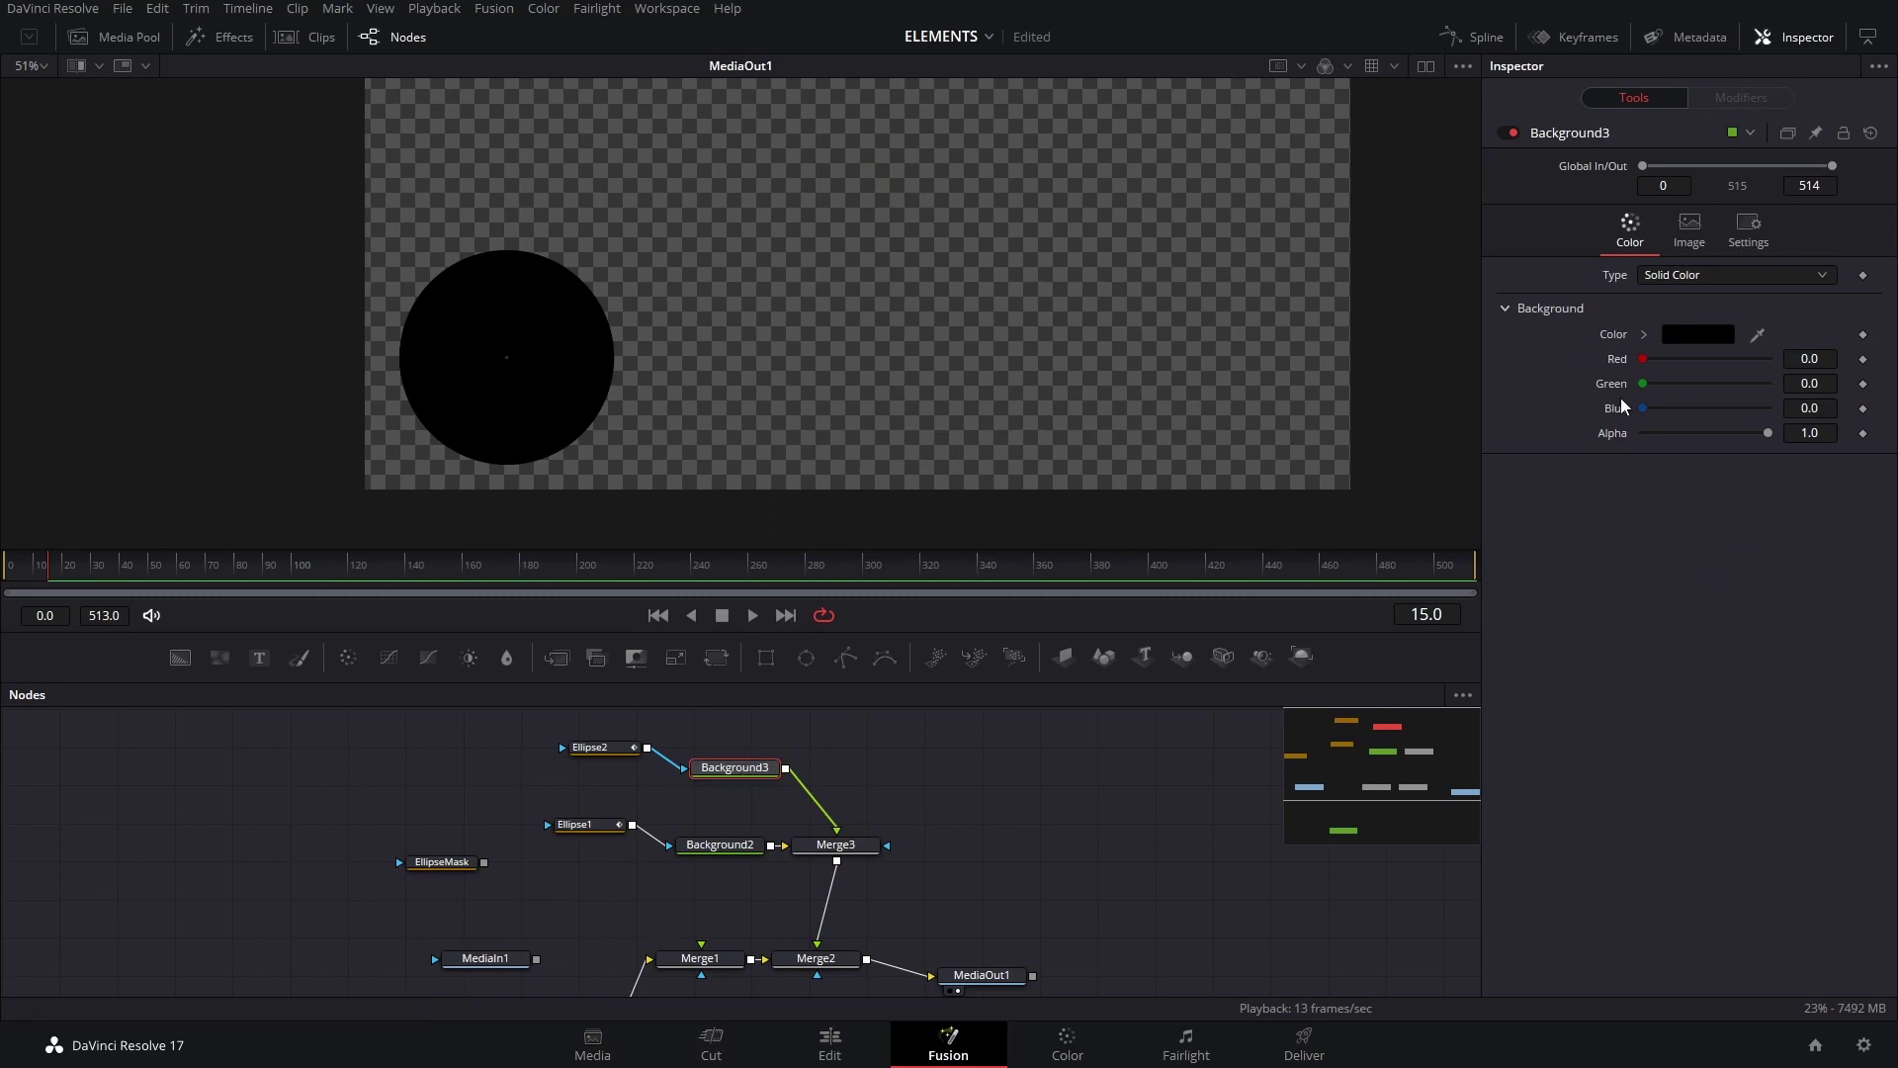
# Set Background3's colour to orange, about 0.93 red, 0.56 green and 0.04 blue.
pyautogui.click(1692, 337)
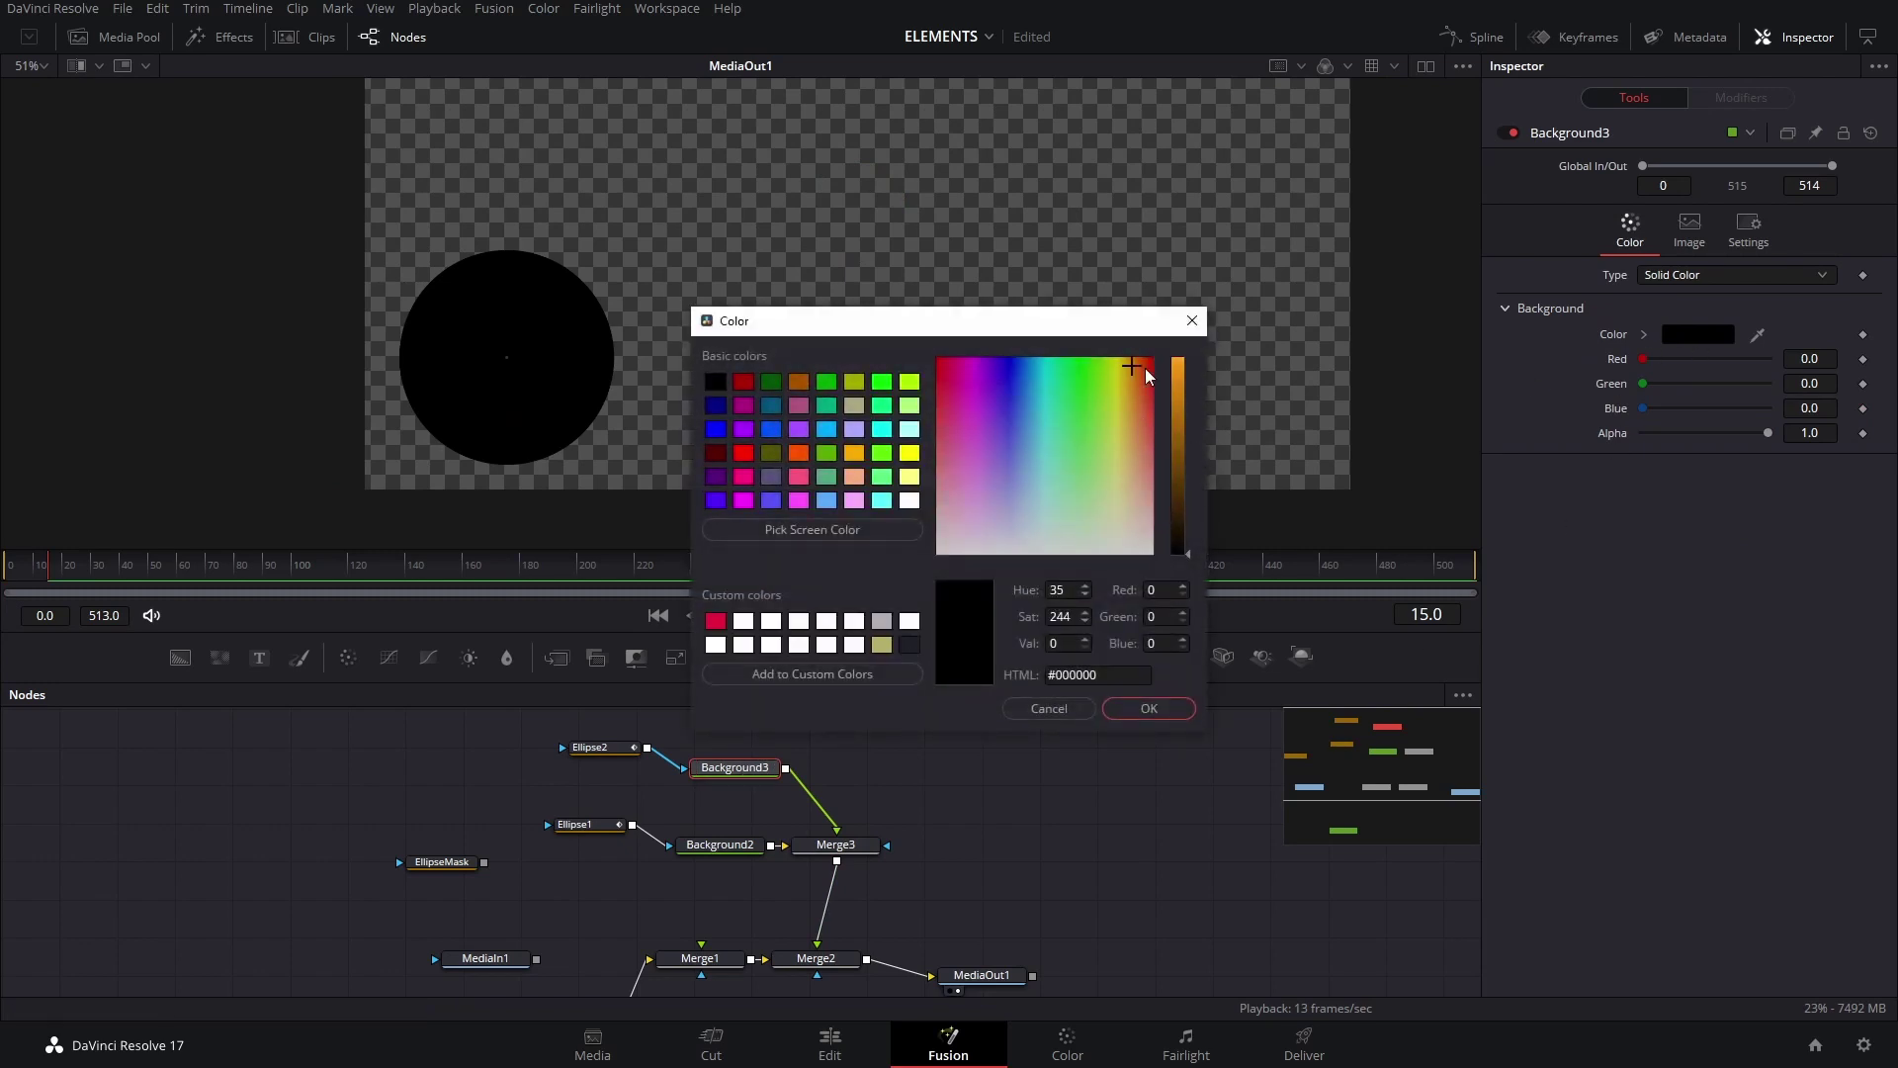
pyautogui.click(1179, 372)
pyautogui.click(1149, 709)
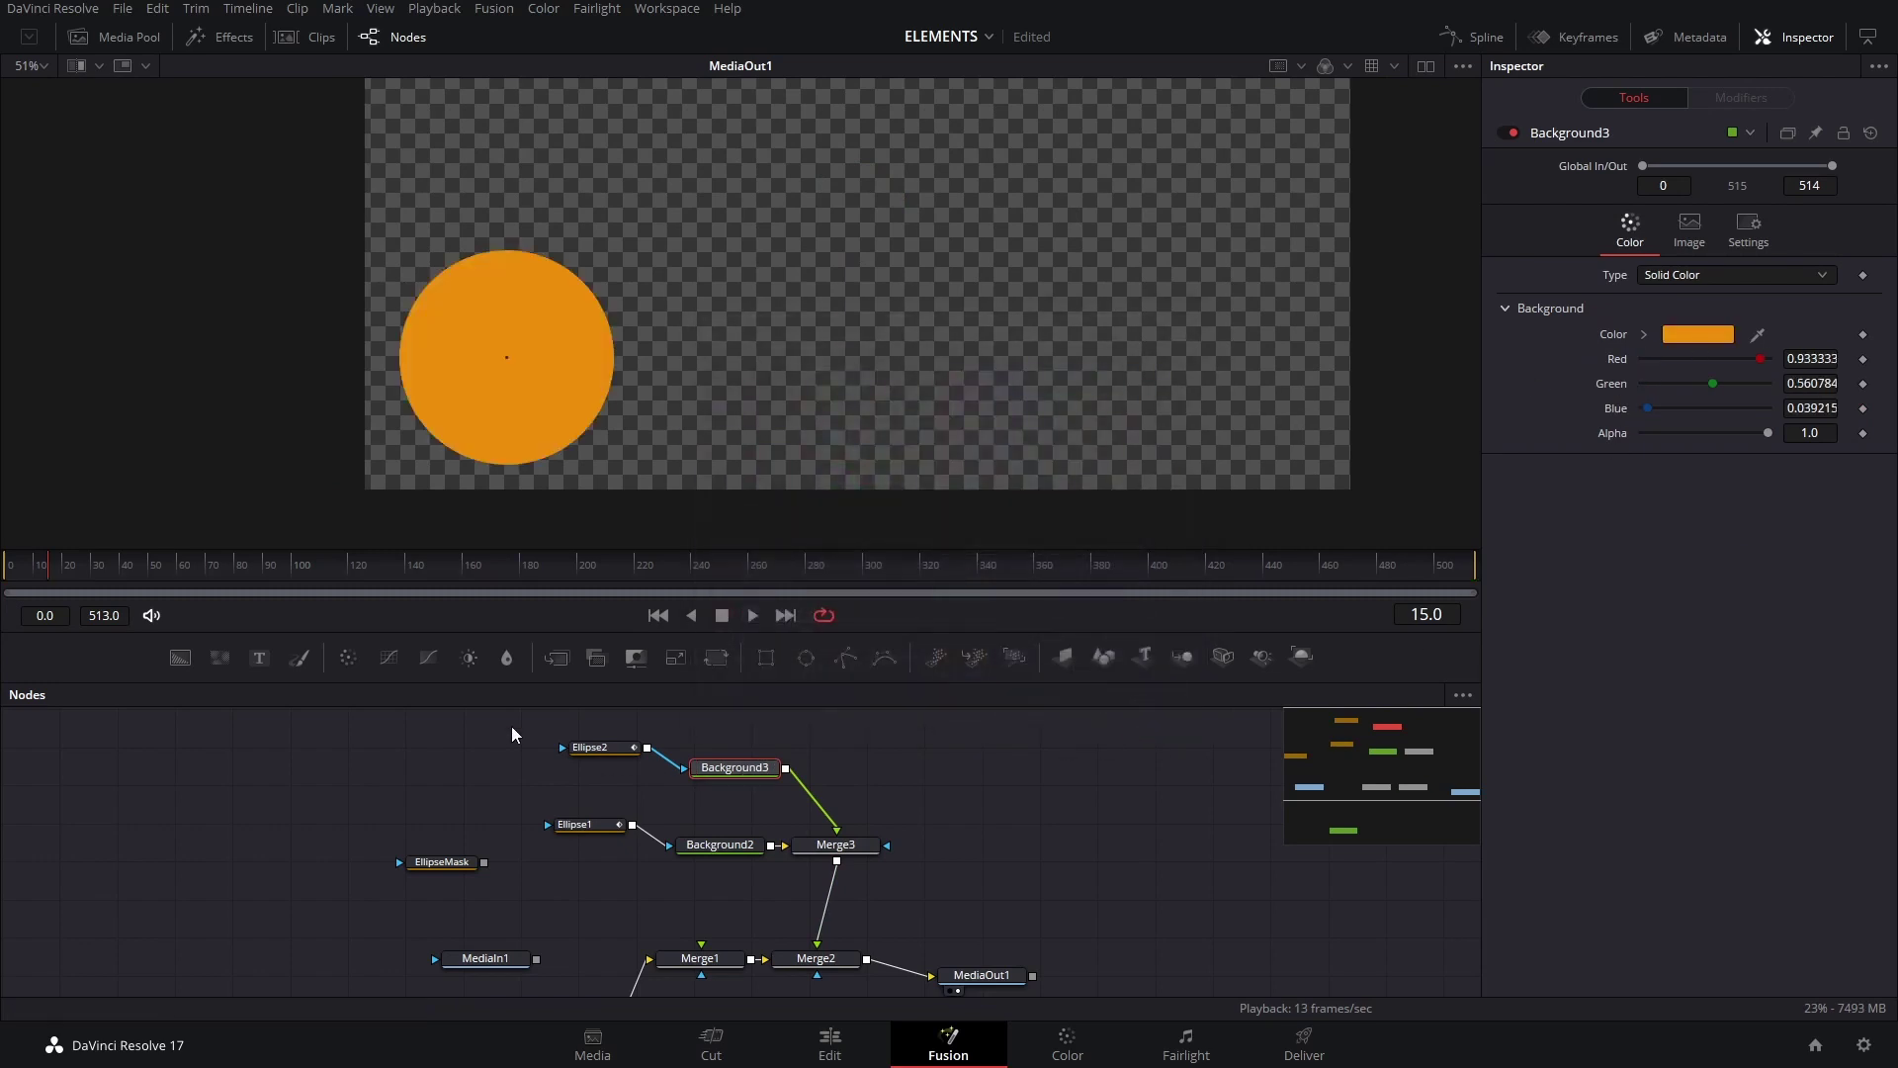
# Shift Ellipse2's Length keyframes 10 frames later in the Spline editor, to frames 10 and 25.
pyautogui.click(617, 749)
pyautogui.click(1474, 40)
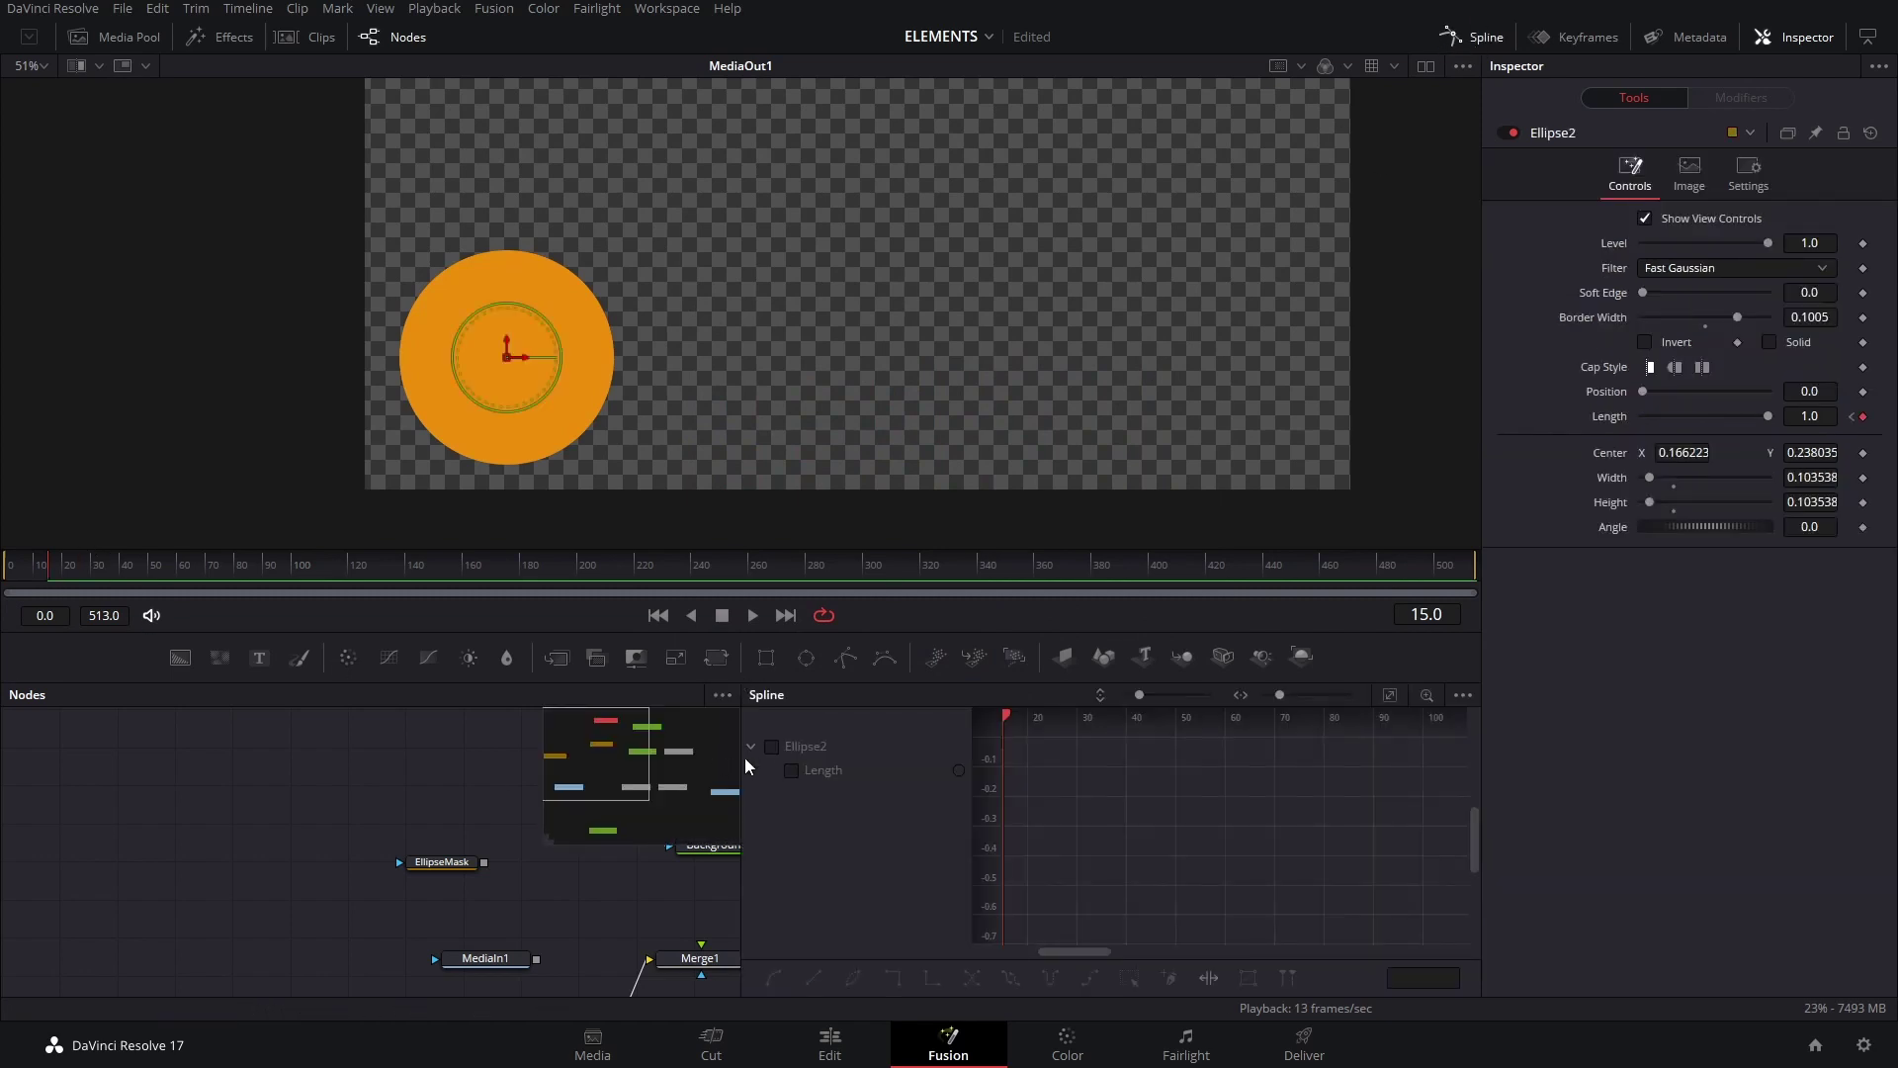
pyautogui.click(772, 746)
pyautogui.scroll(-3, 1115, 848)
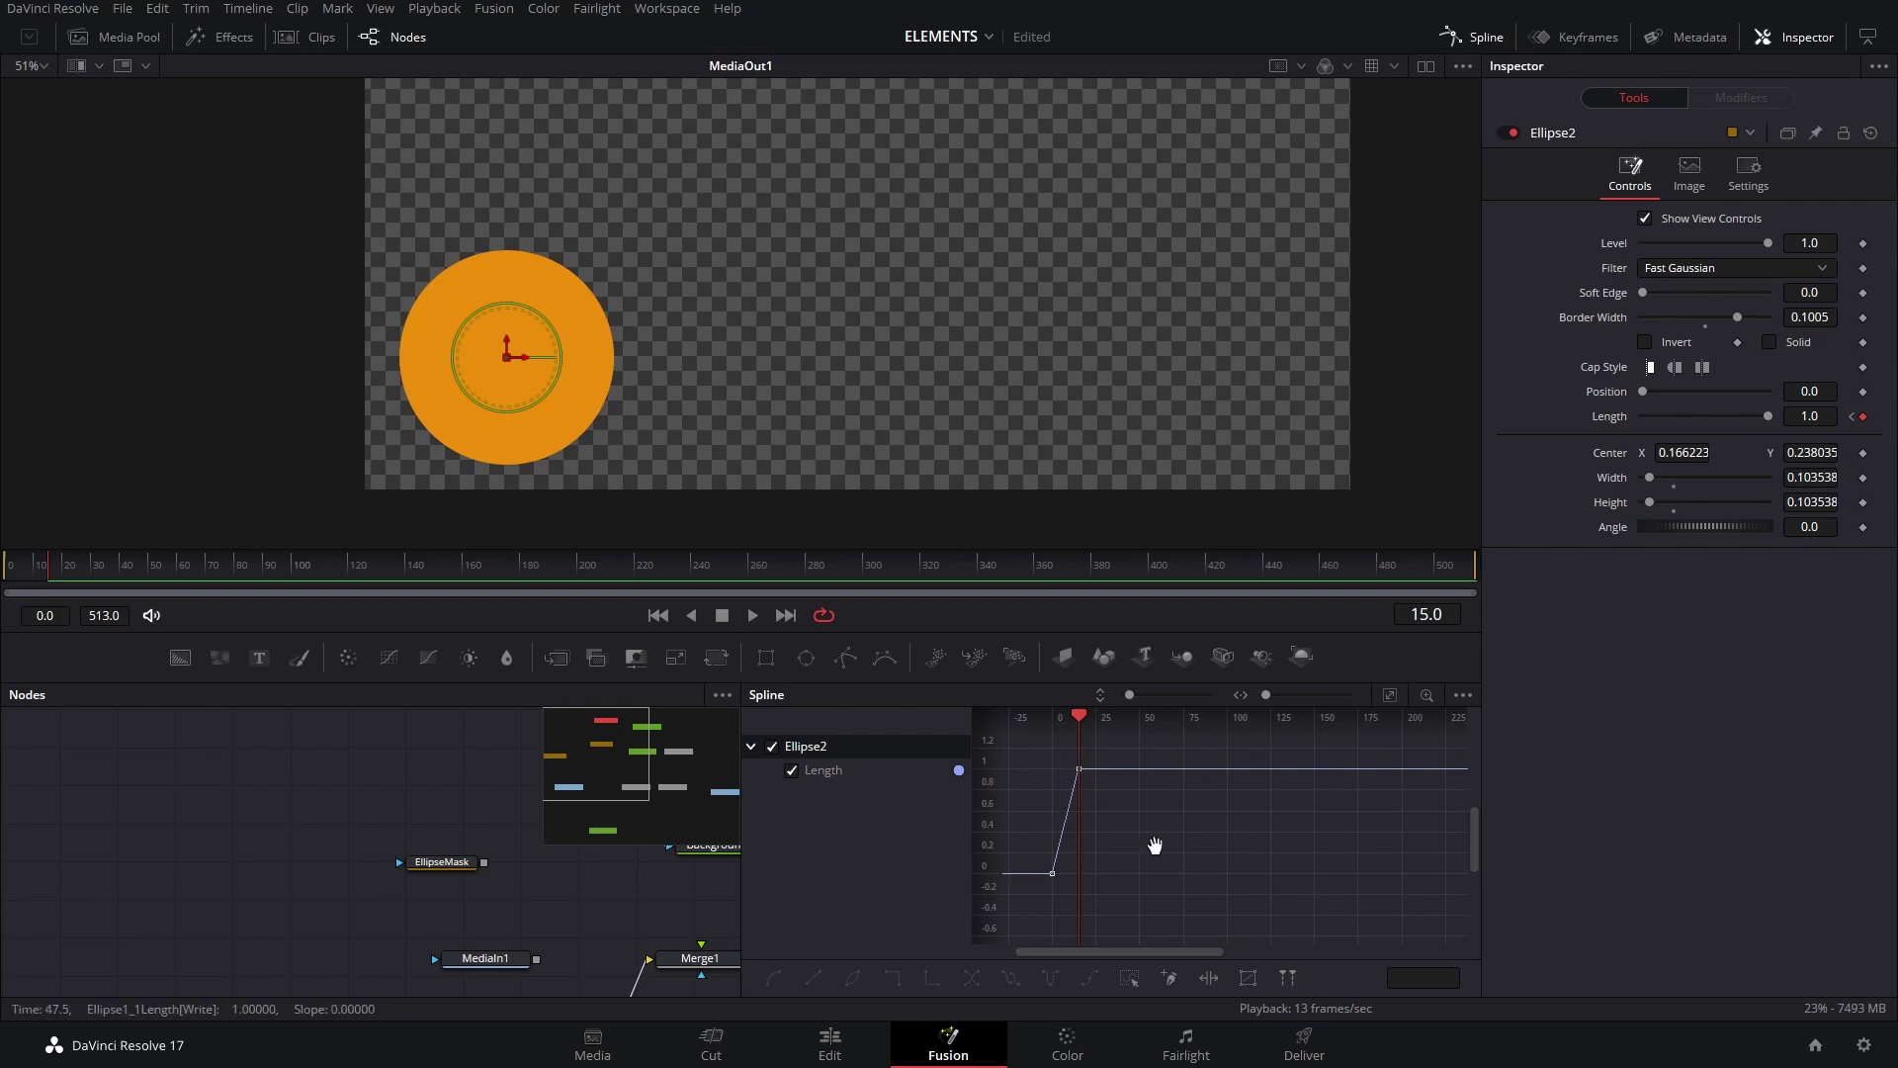
pyautogui.moveTo(1155, 847)
pyautogui.mouseDown()
pyautogui.moveTo(1218, 855)
pyautogui.moveTo(1150, 879)
pyautogui.mouseUp()
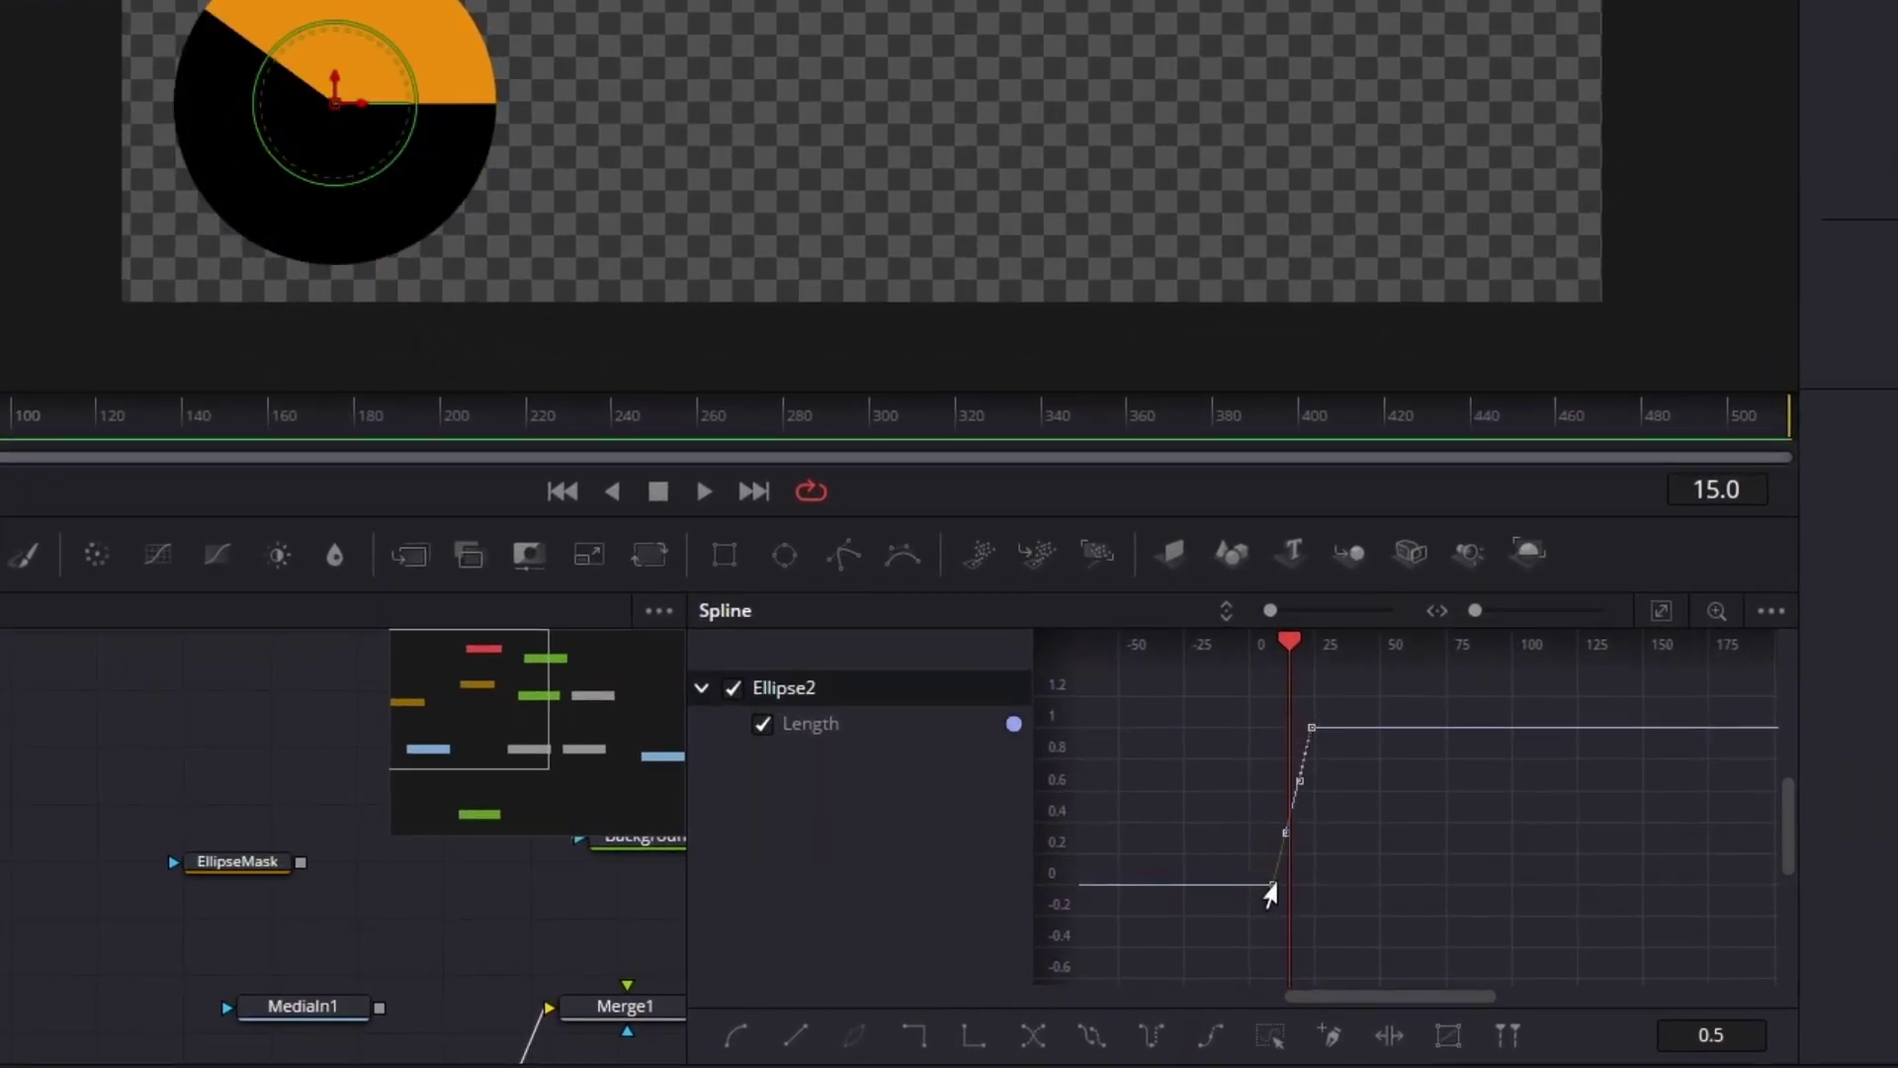
pyautogui.moveTo(1270, 894); pyautogui.dragTo(1275, 894)
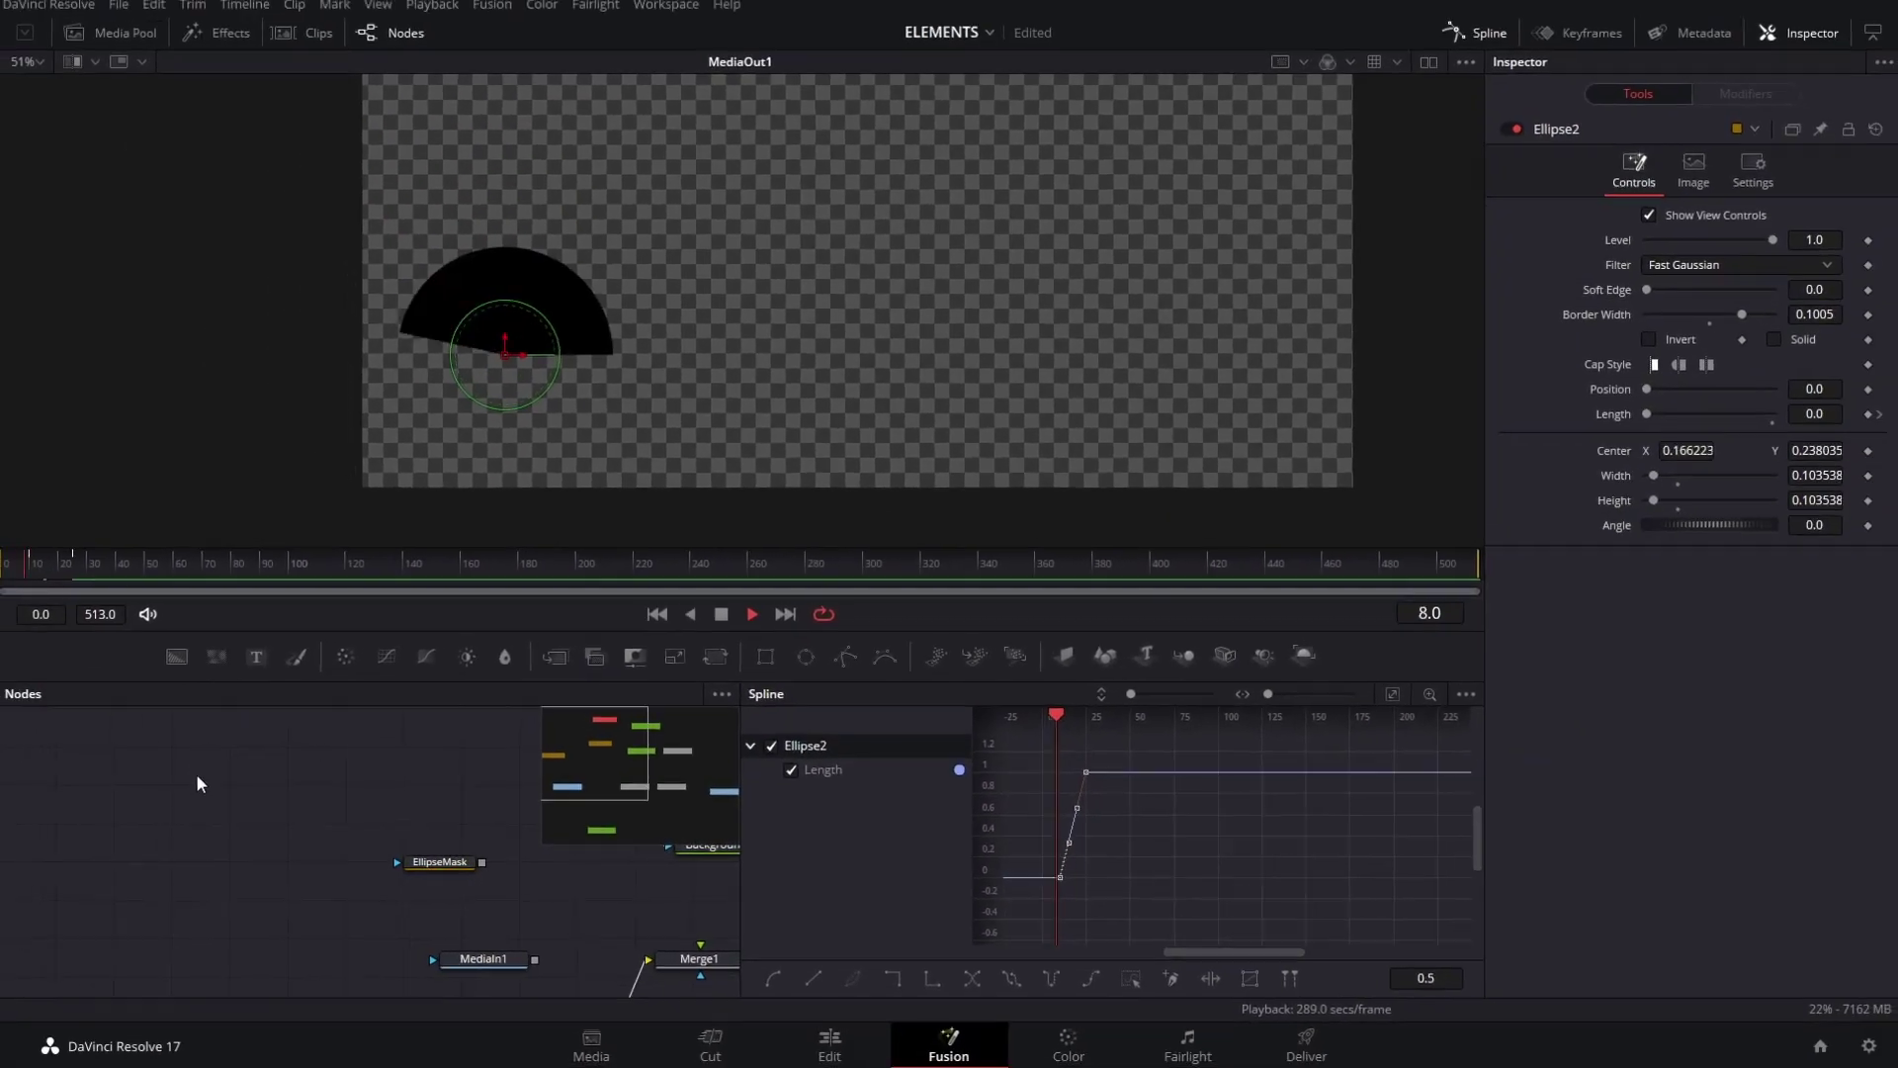
pyautogui.click(1473, 37)
# Flatten the Length curves of Ellipse1 and Ellipse2 in the Spline editor and show their ease settings.
pyautogui.moveTo(457, 723); pyautogui.dragTo(548, 838)
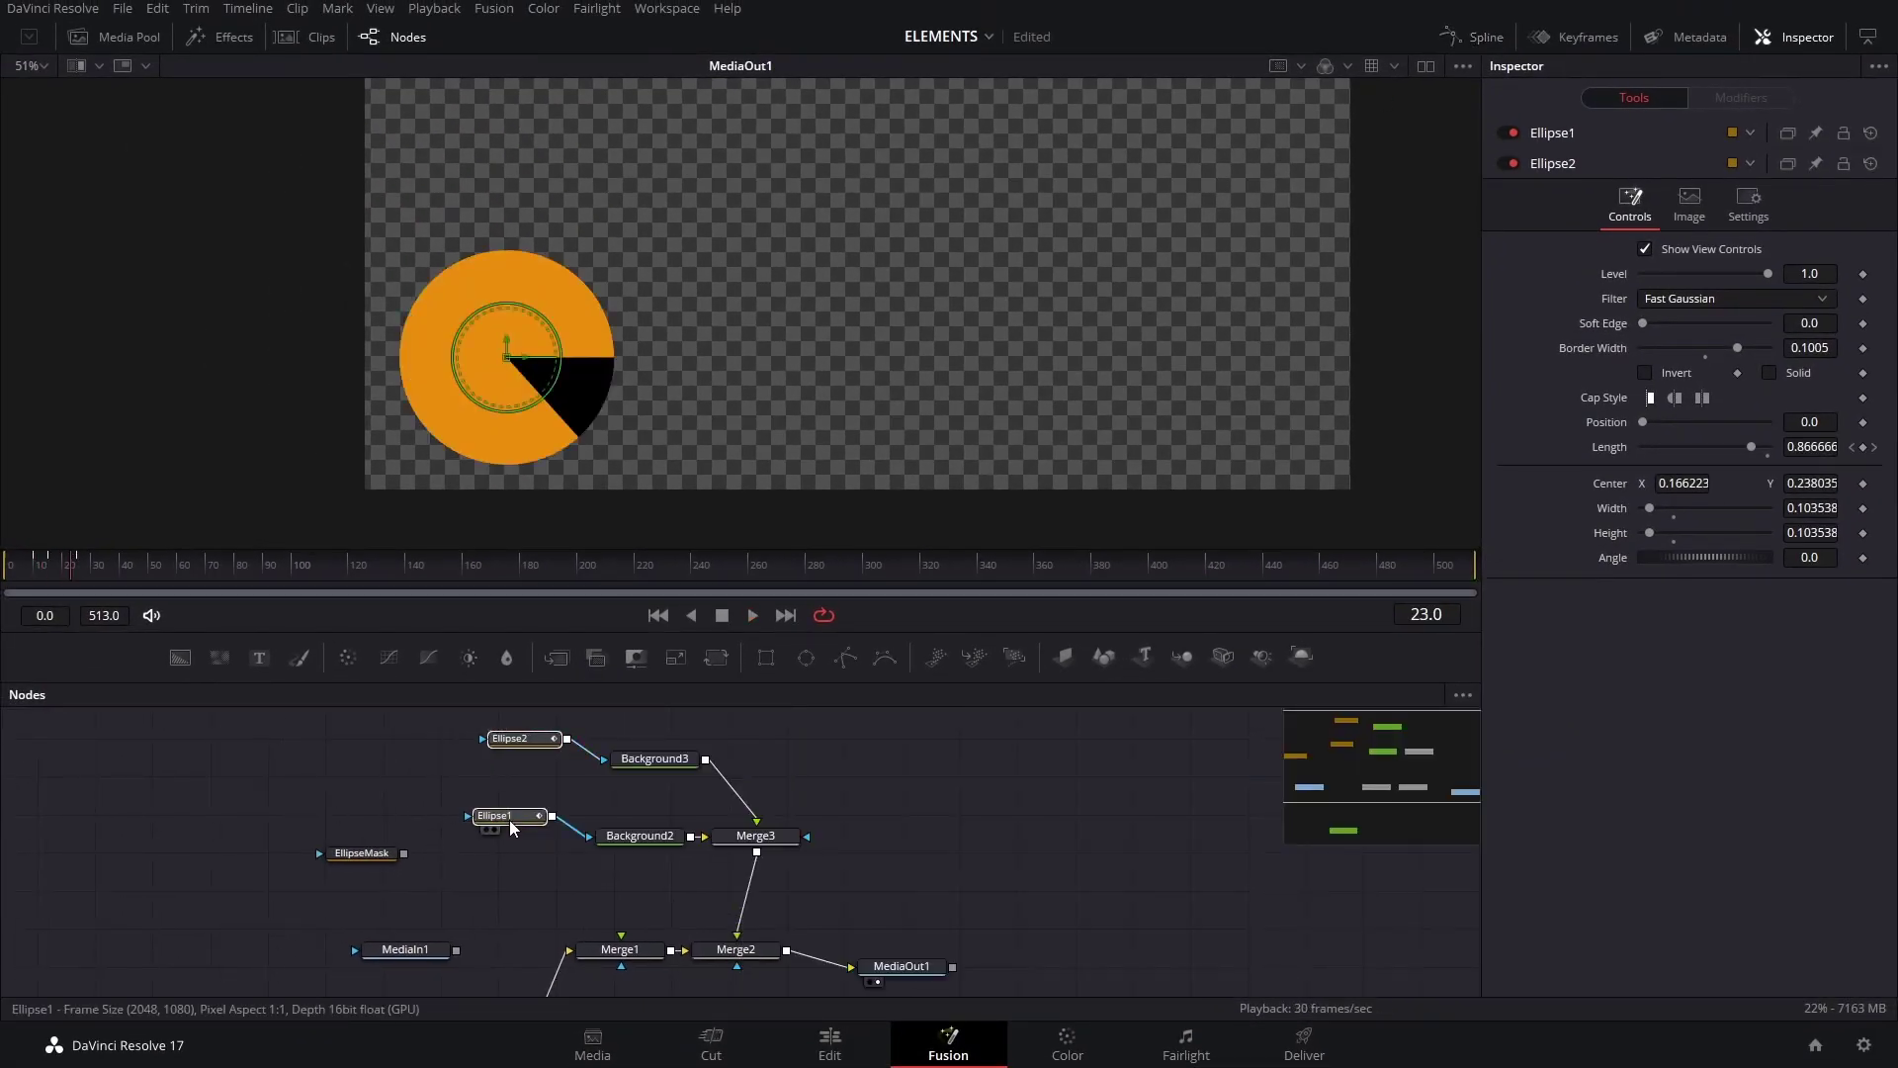
pyautogui.click(1483, 36)
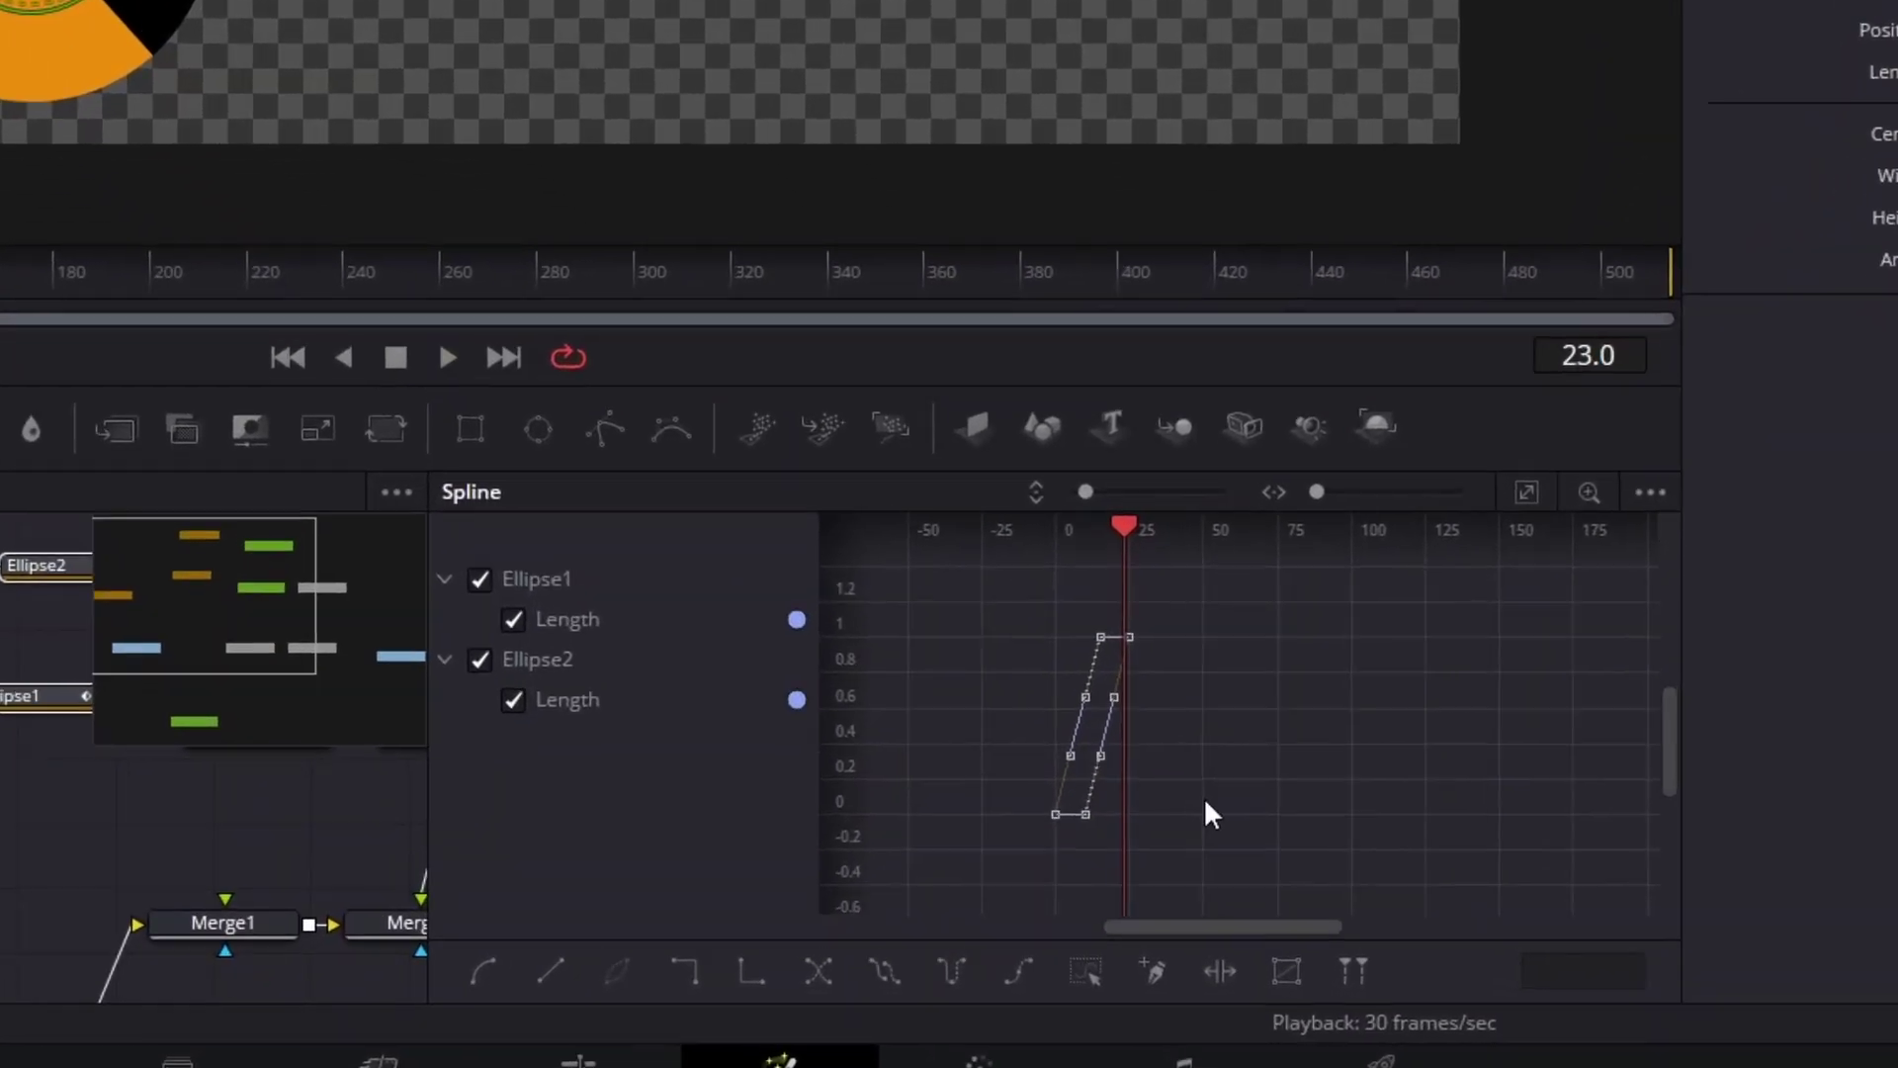
pyautogui.press('f')
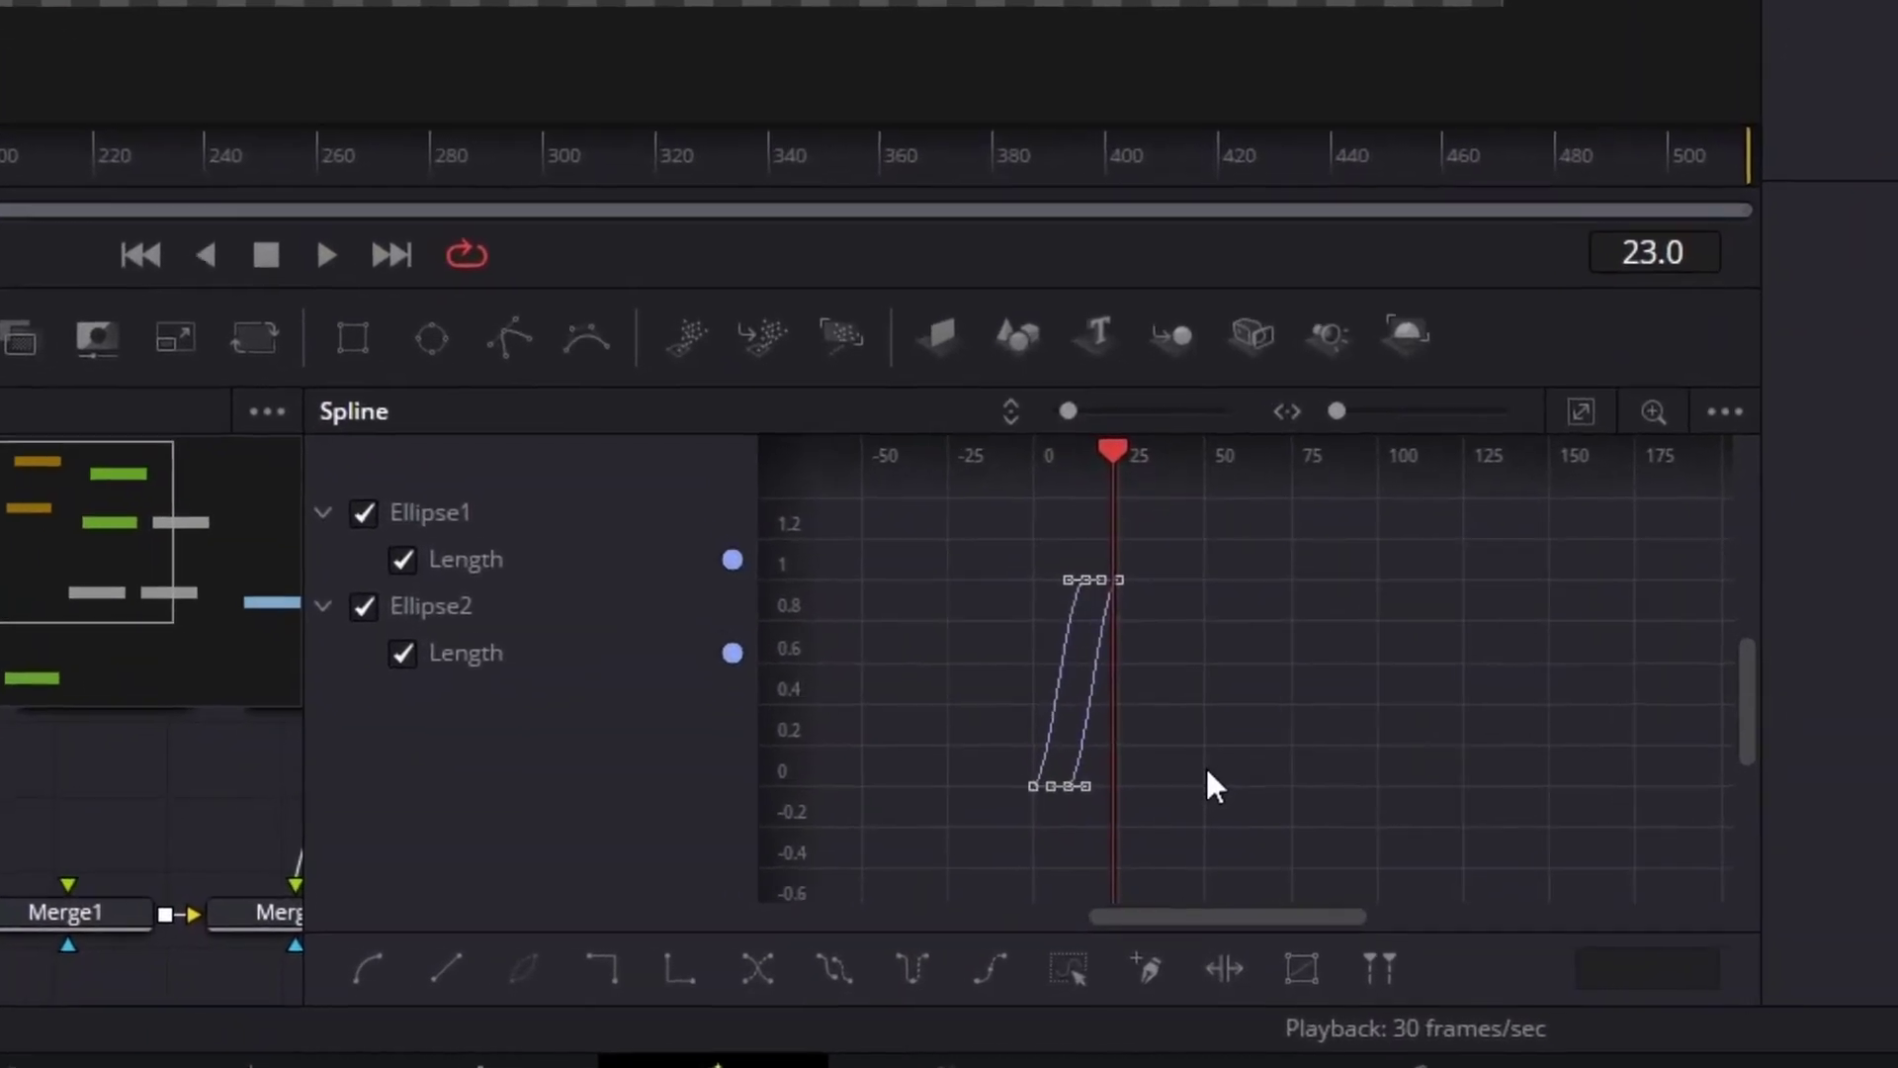
pyautogui.press('t')
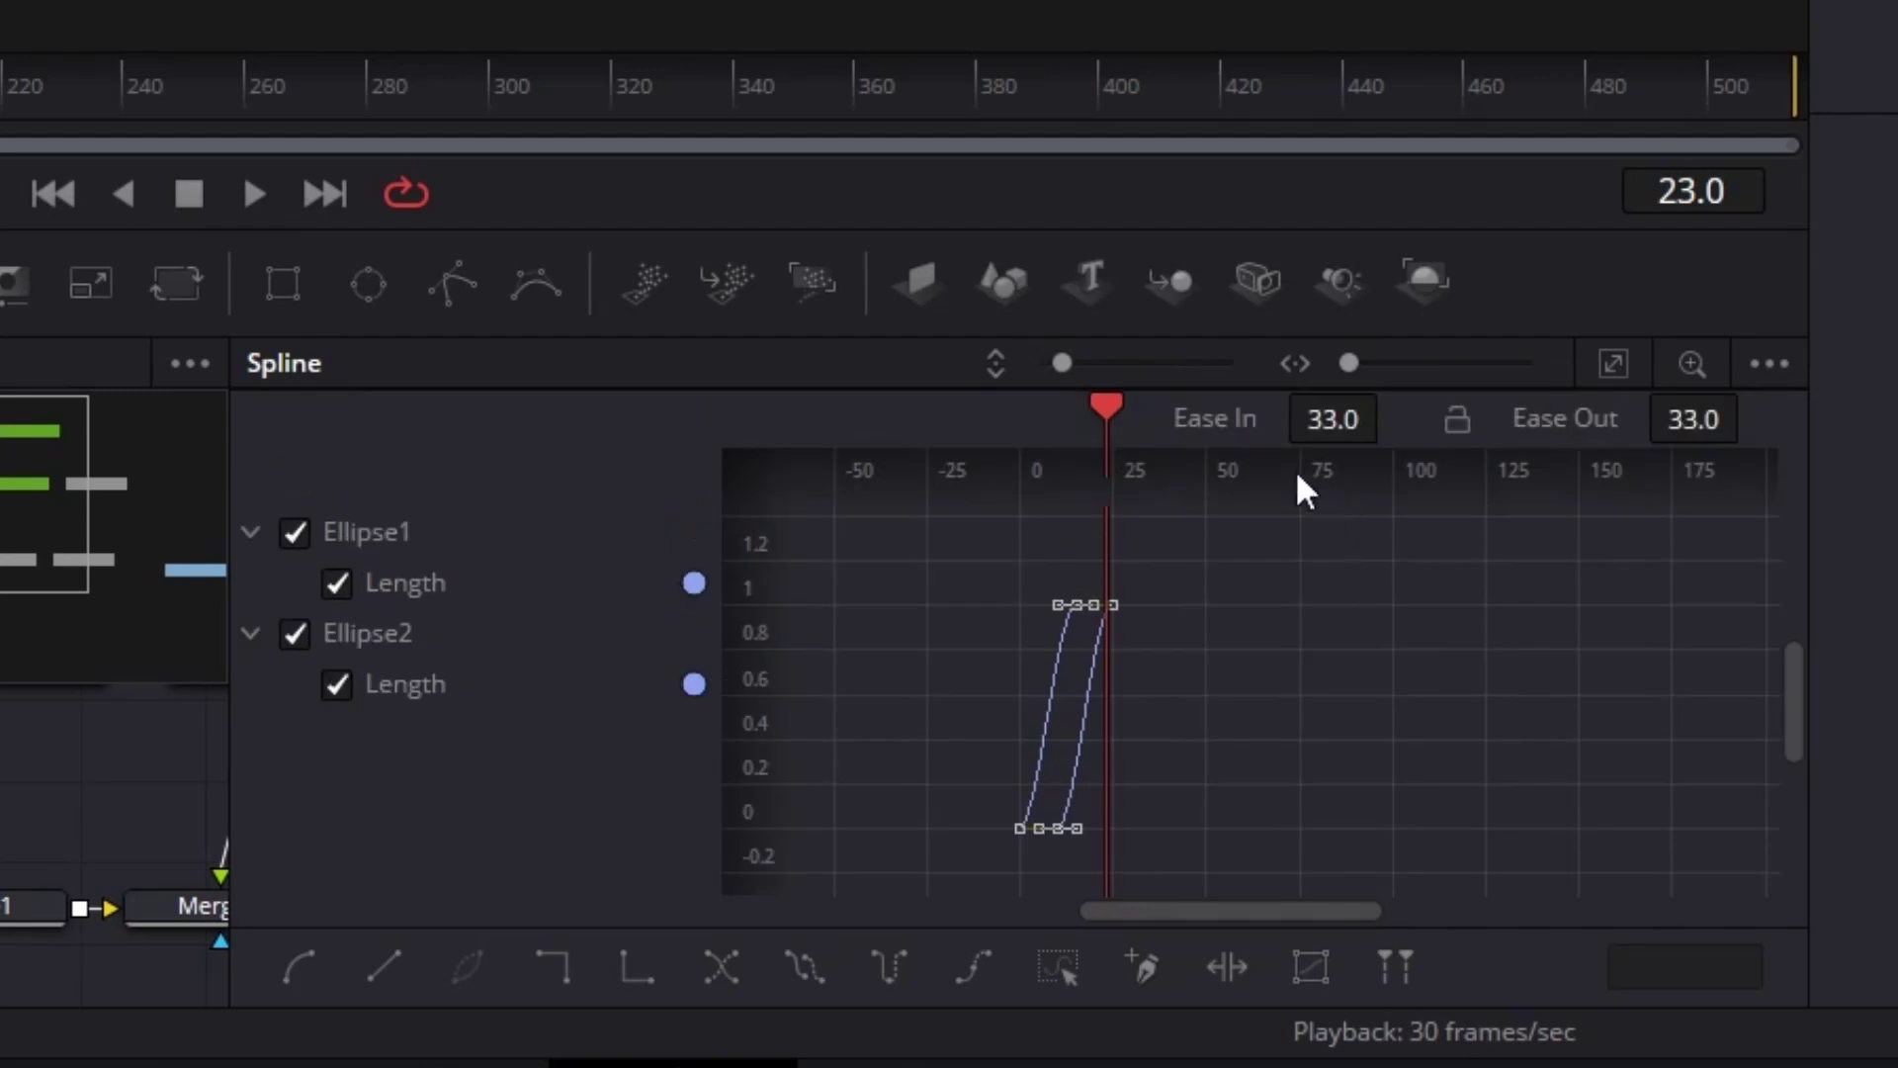
# Set Ease Out to about 45.5 and raise Ease In beyond 50.6 on both ellipses' Length curves.
pyautogui.moveTo(1328, 421); pyautogui.dragTo(1420, 433)
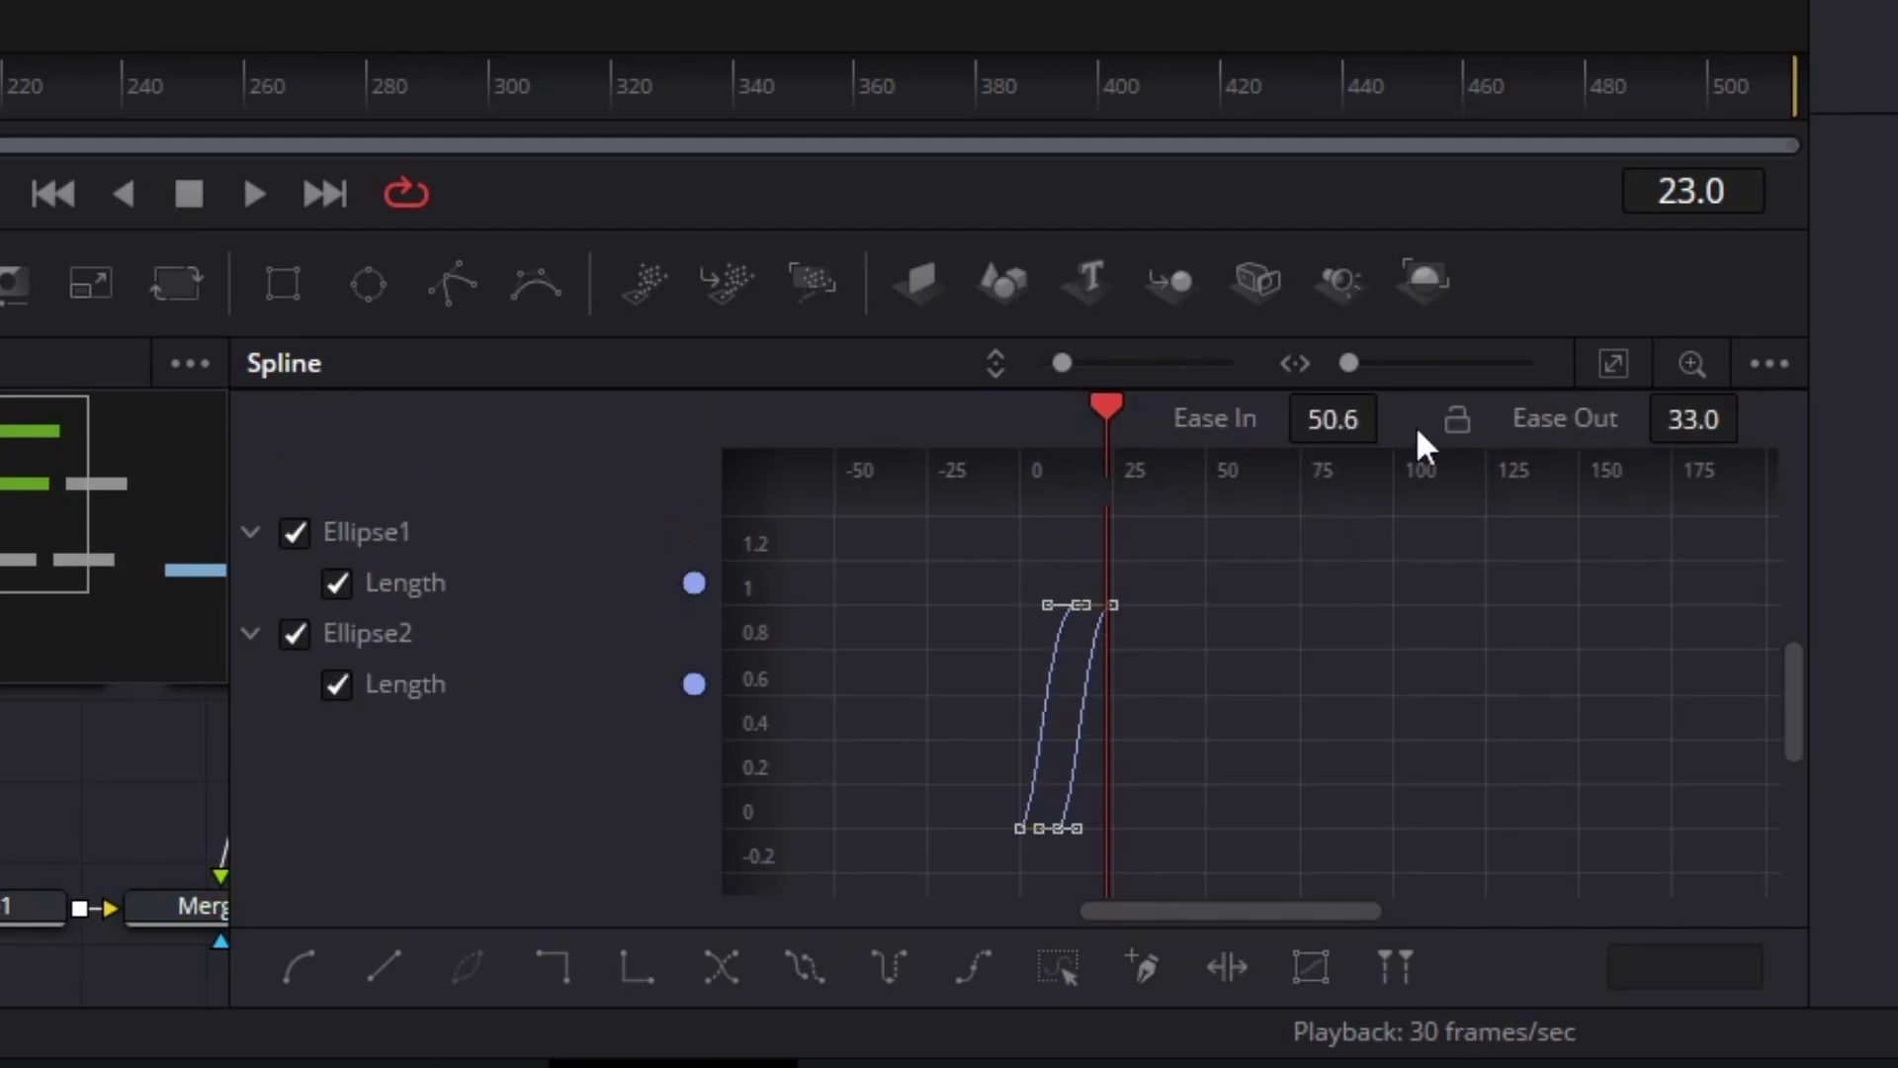
pyautogui.moveTo(1686, 419); pyautogui.dragTo(1752, 411)
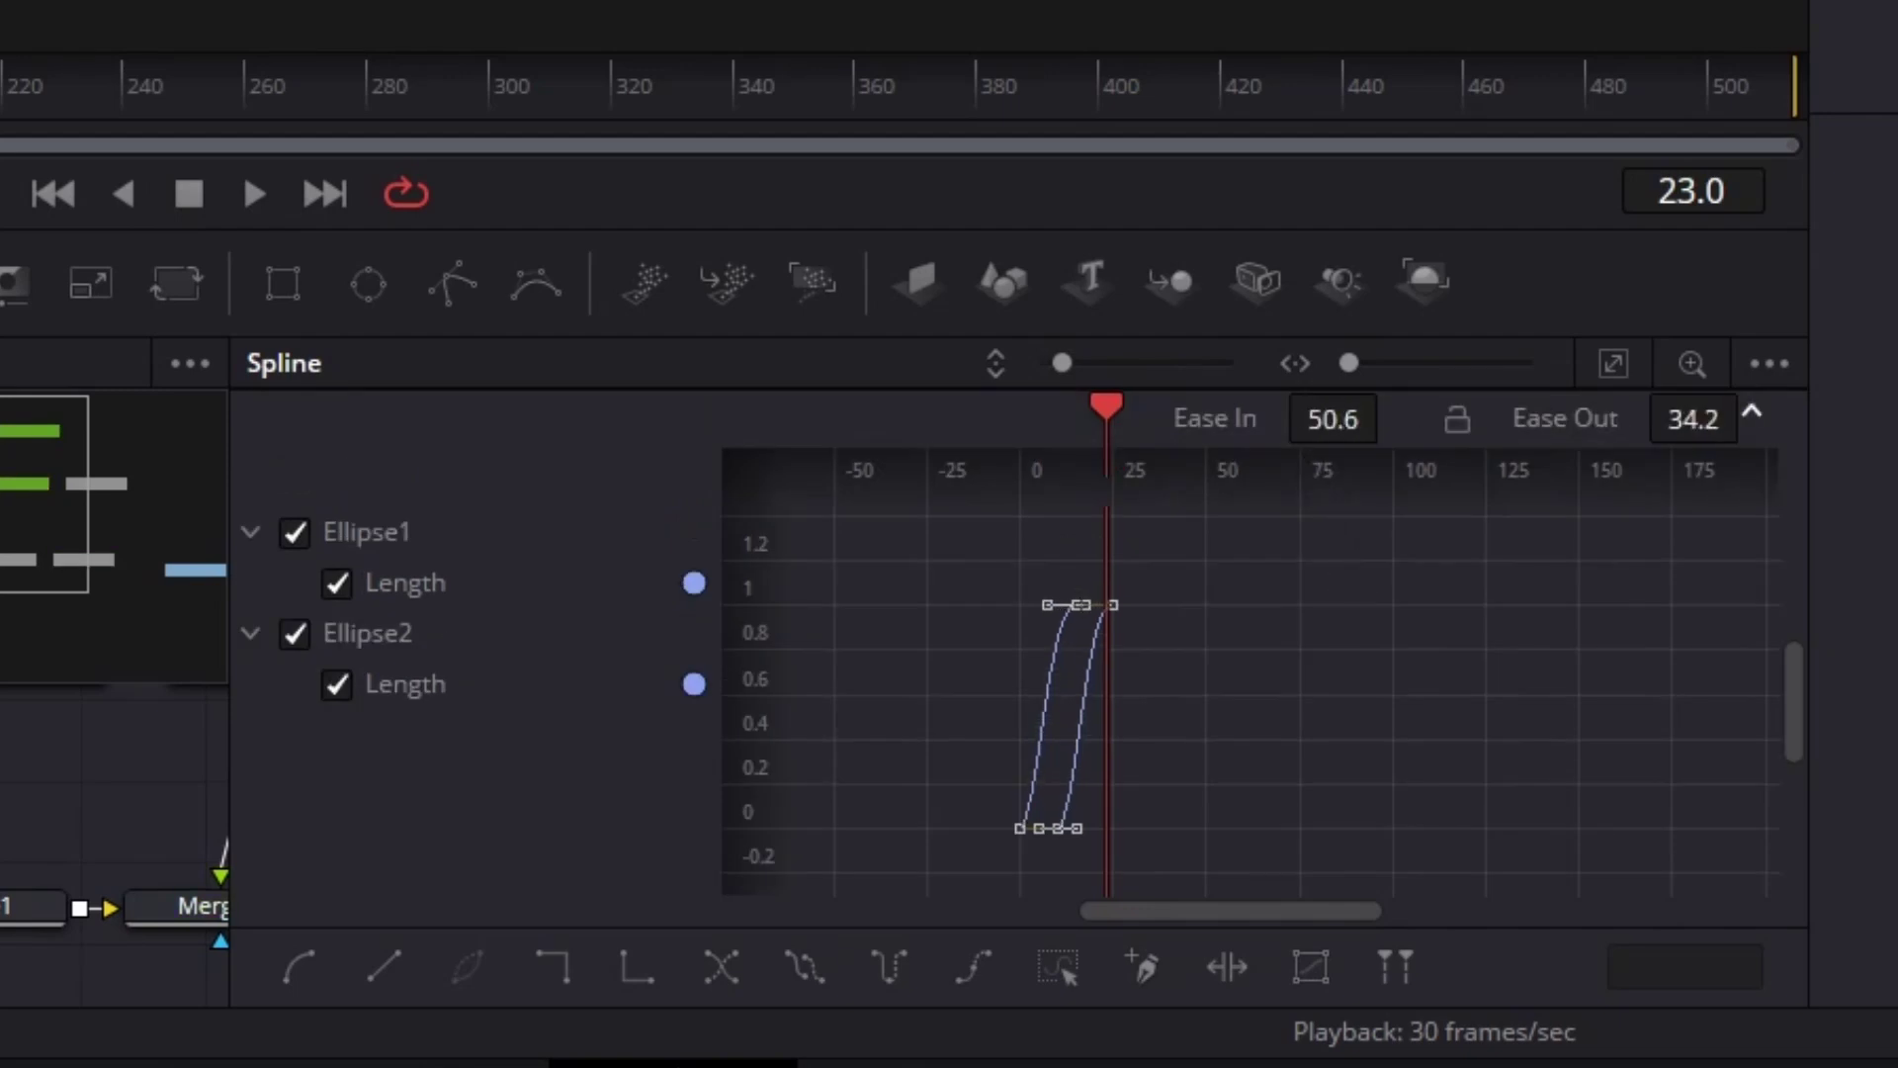
pyautogui.click(1612, 363)
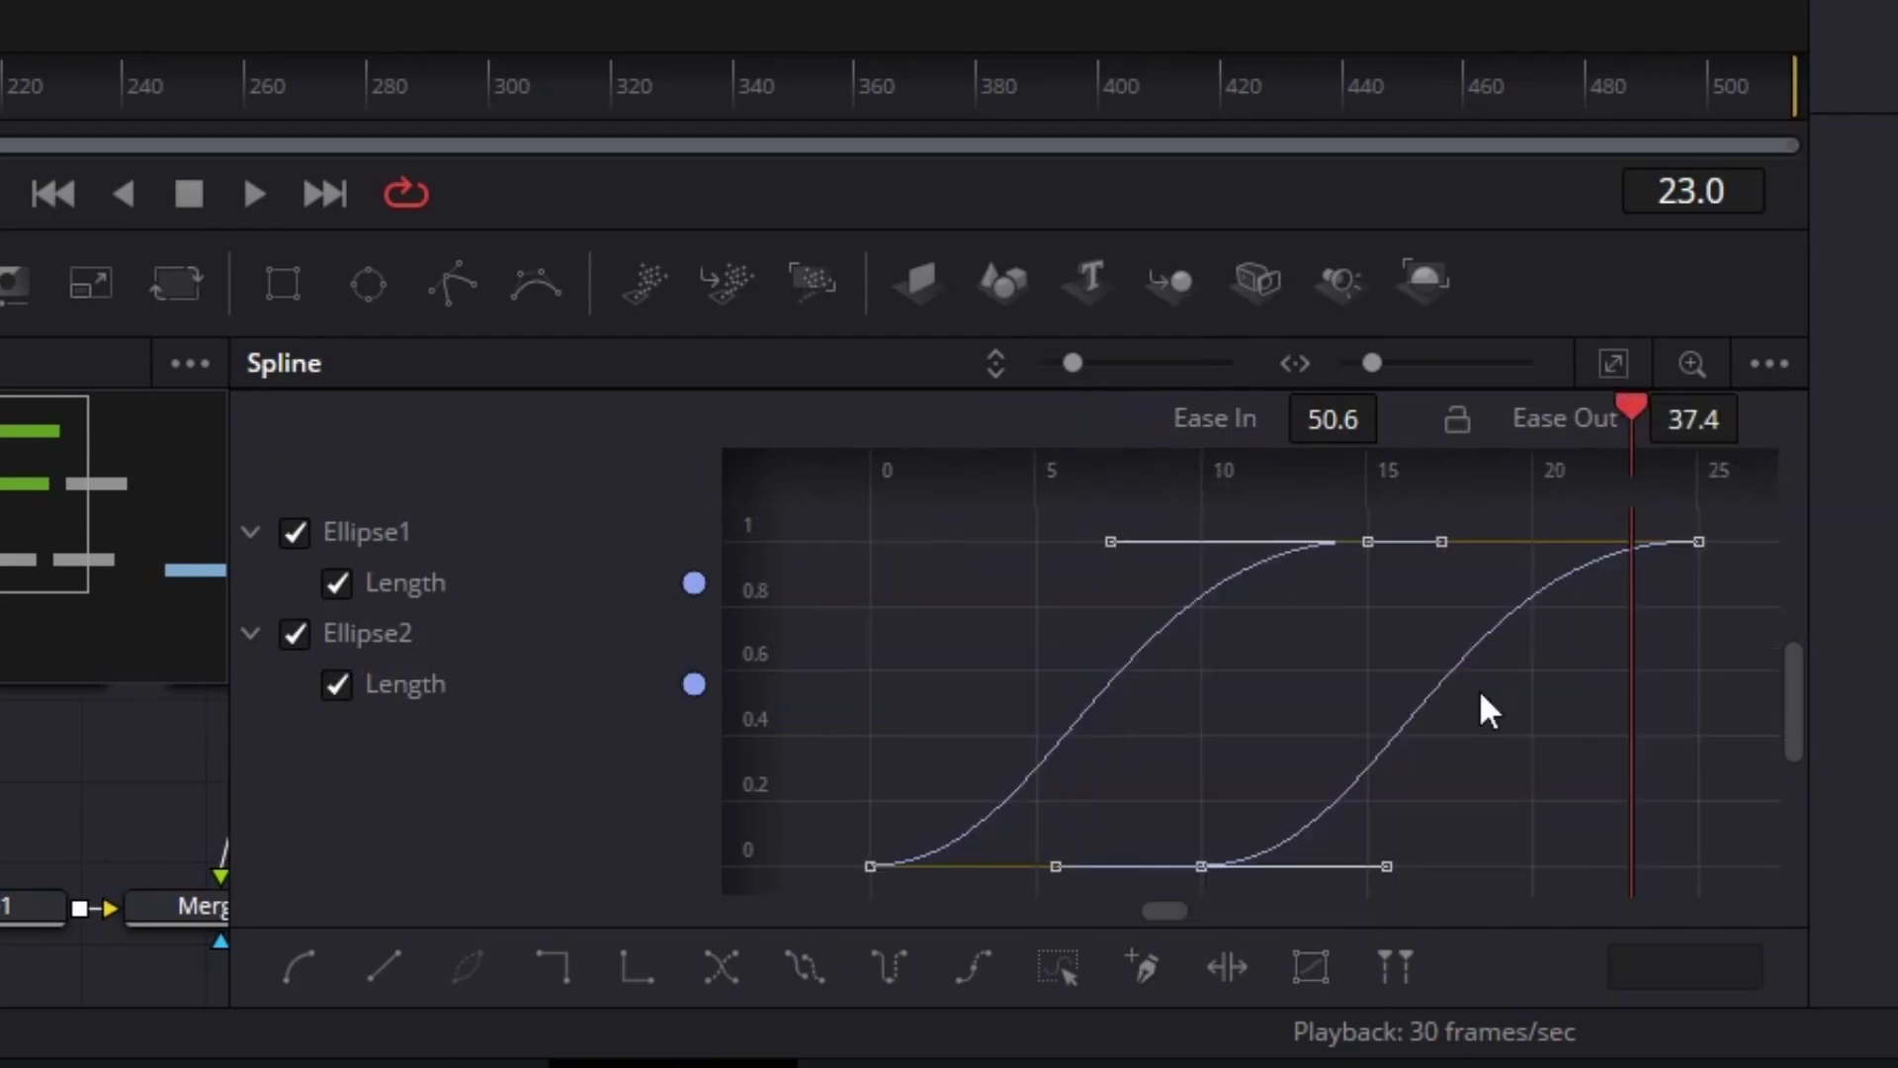
pyautogui.moveTo(1692, 420); pyautogui.dragTo(1748, 415)
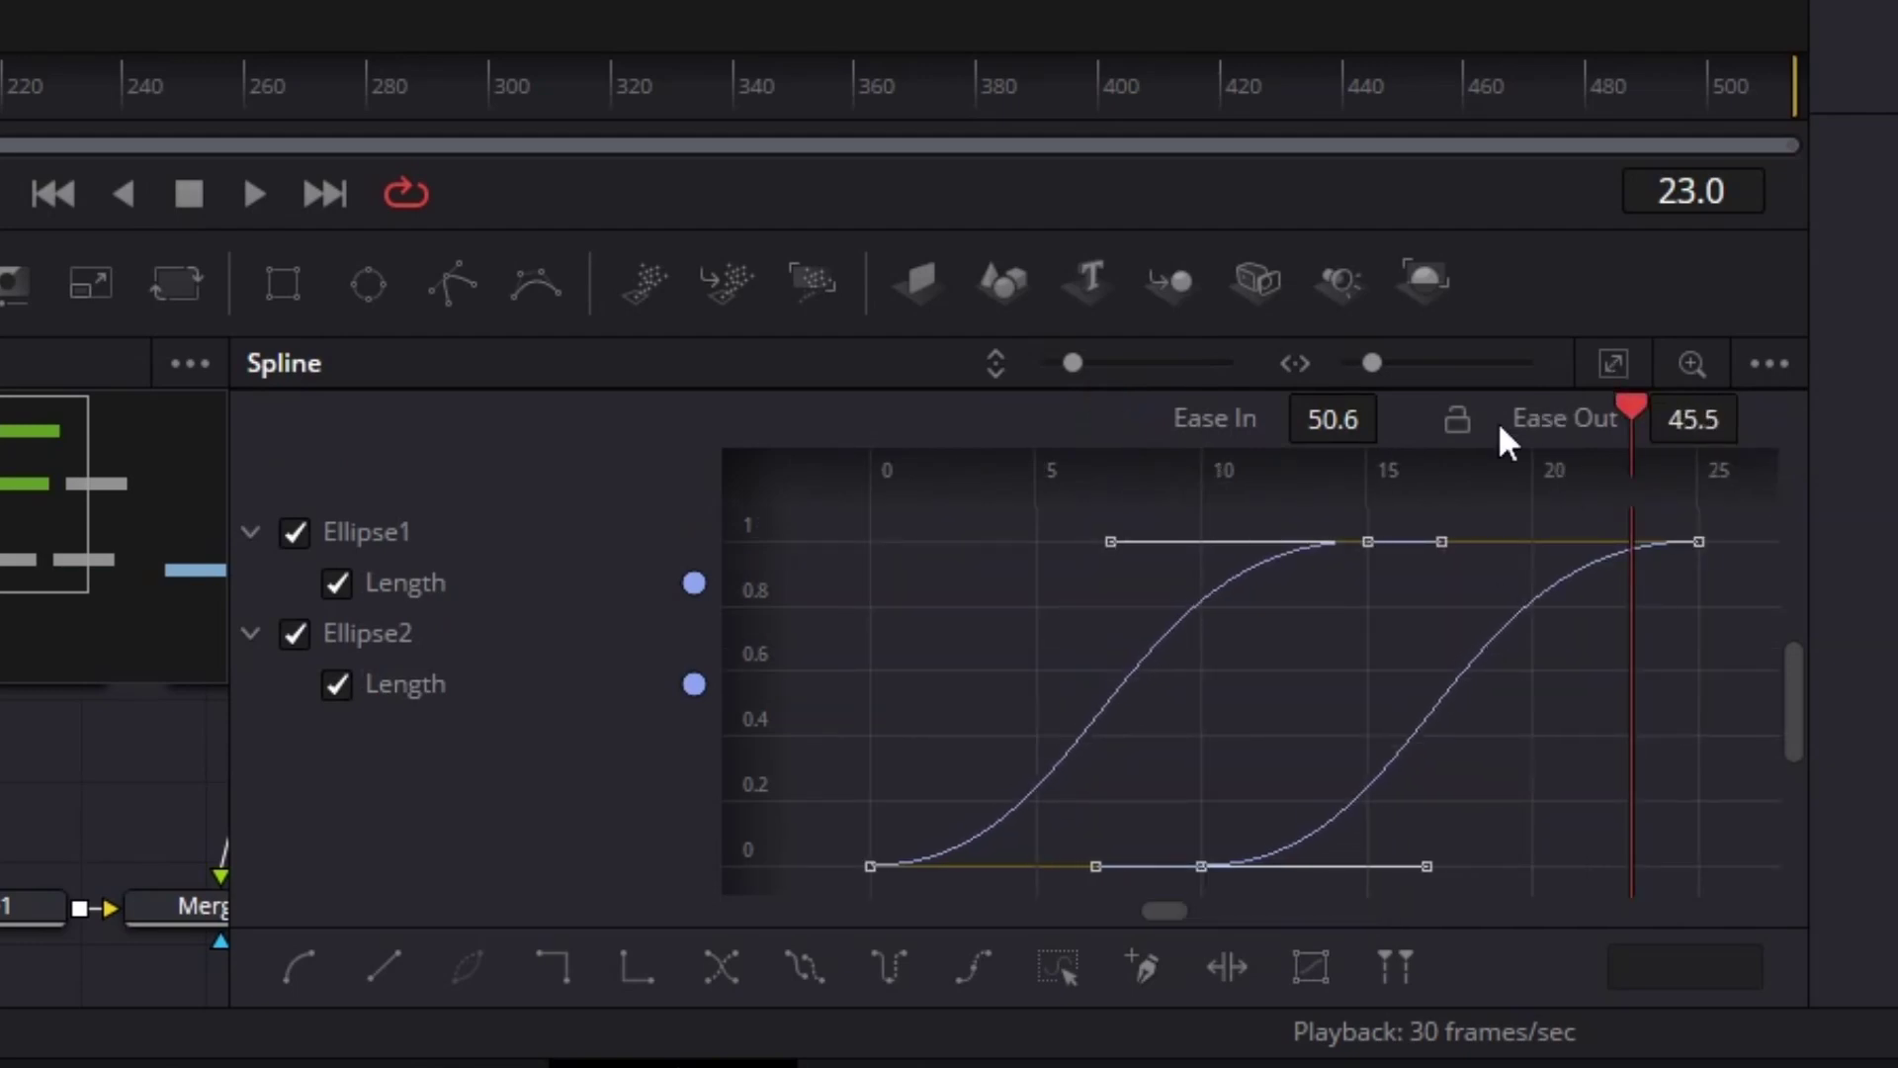
pyautogui.moveTo(1216, 420); pyautogui.dragTo(1379, 431)
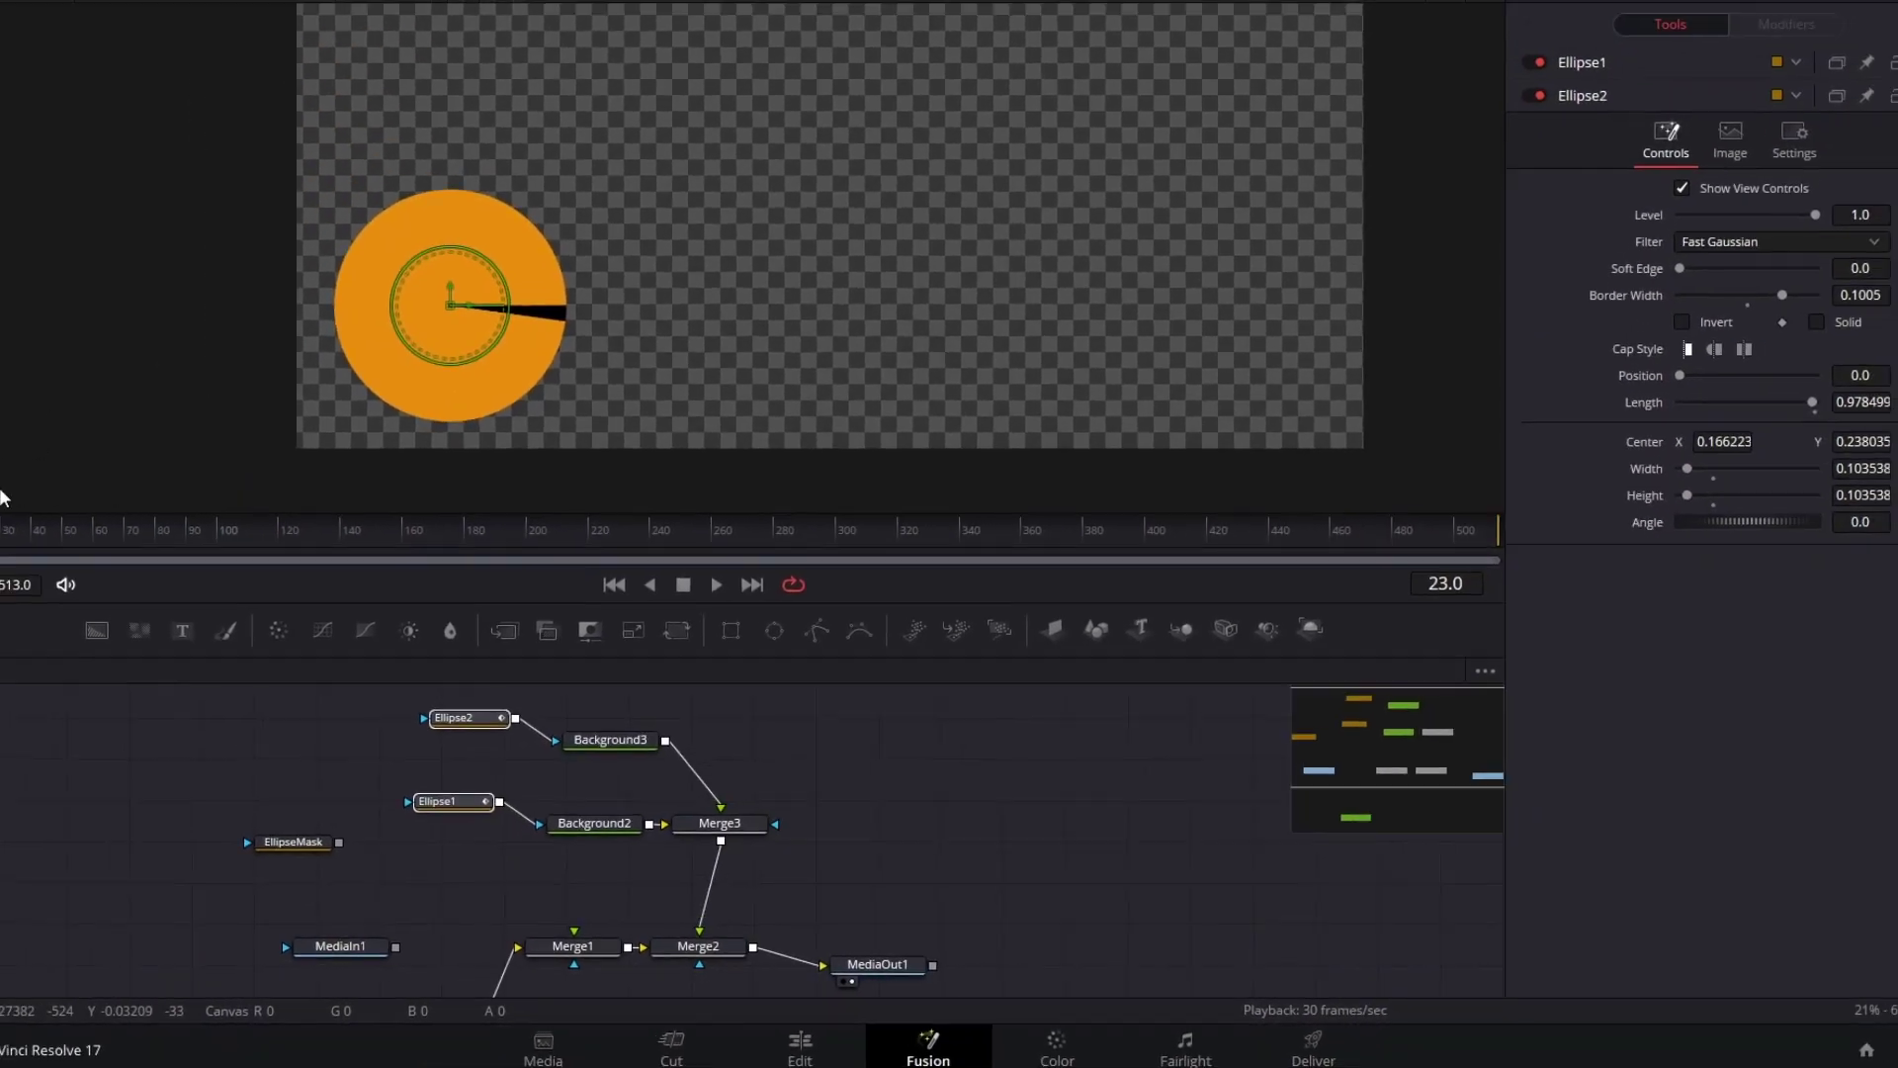
# Play the circle's reveal animation from frame 0 to frame 30 with both ellipses deselected.
pyautogui.moveTo(0, 497); pyautogui.dragTo(4, 583)
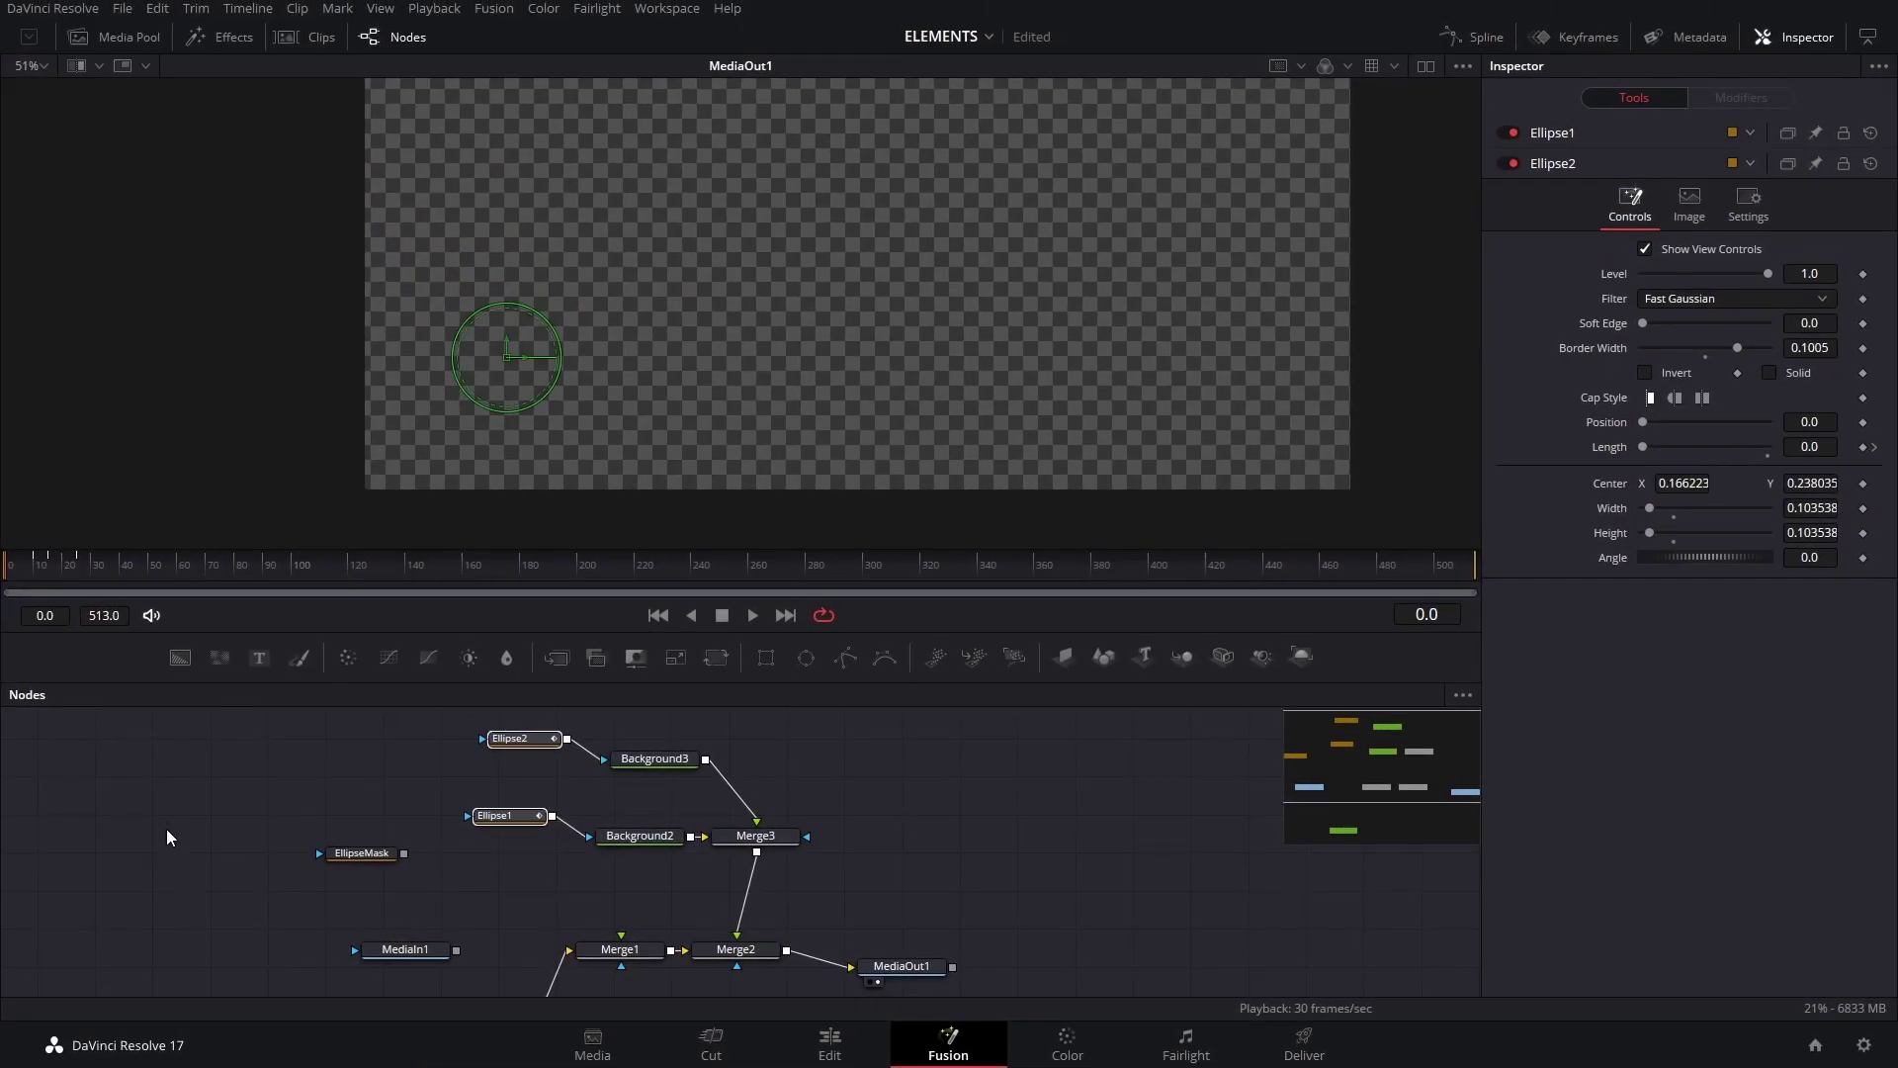
pyautogui.click(84, 825)
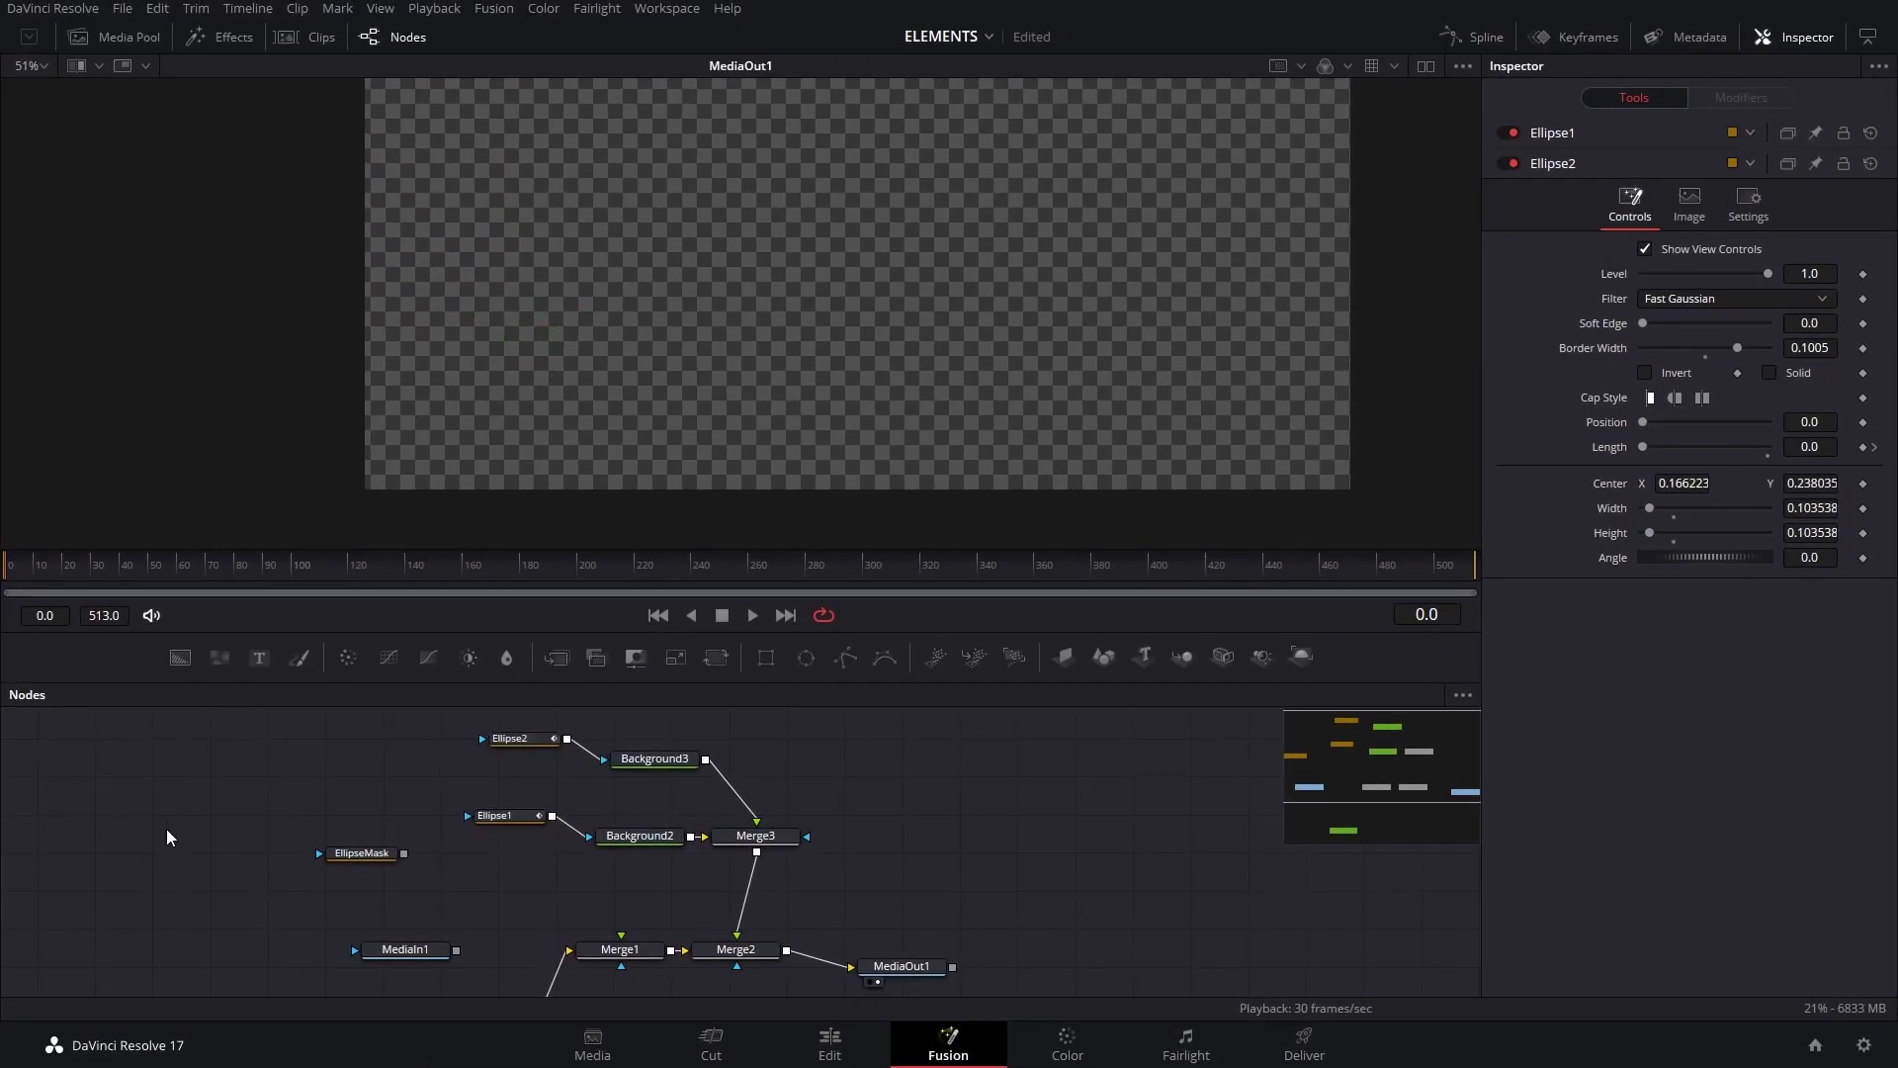
pyautogui.press('space')
pyautogui.press('space')
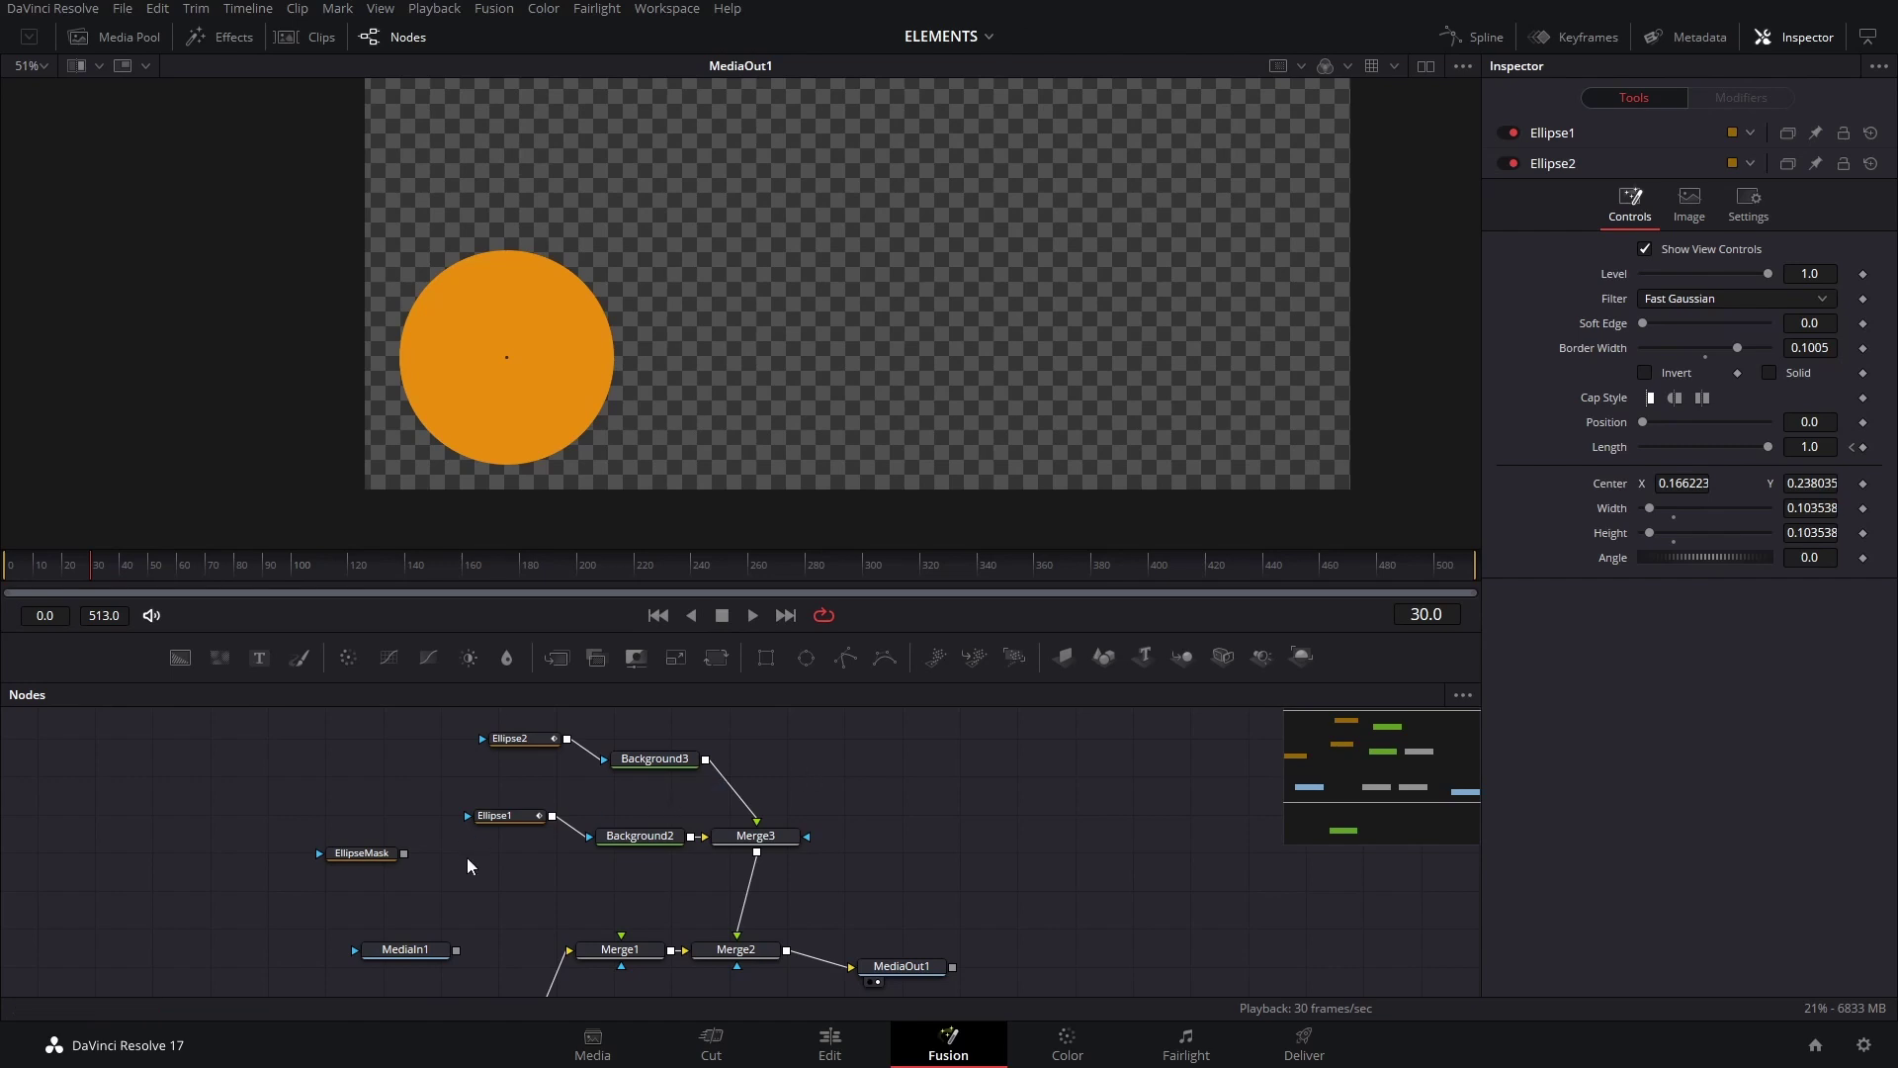
# Duplicate the Ellipse2 node and place the copy in the empty space below Merge1 and Merge2.
pyautogui.click(520, 749)
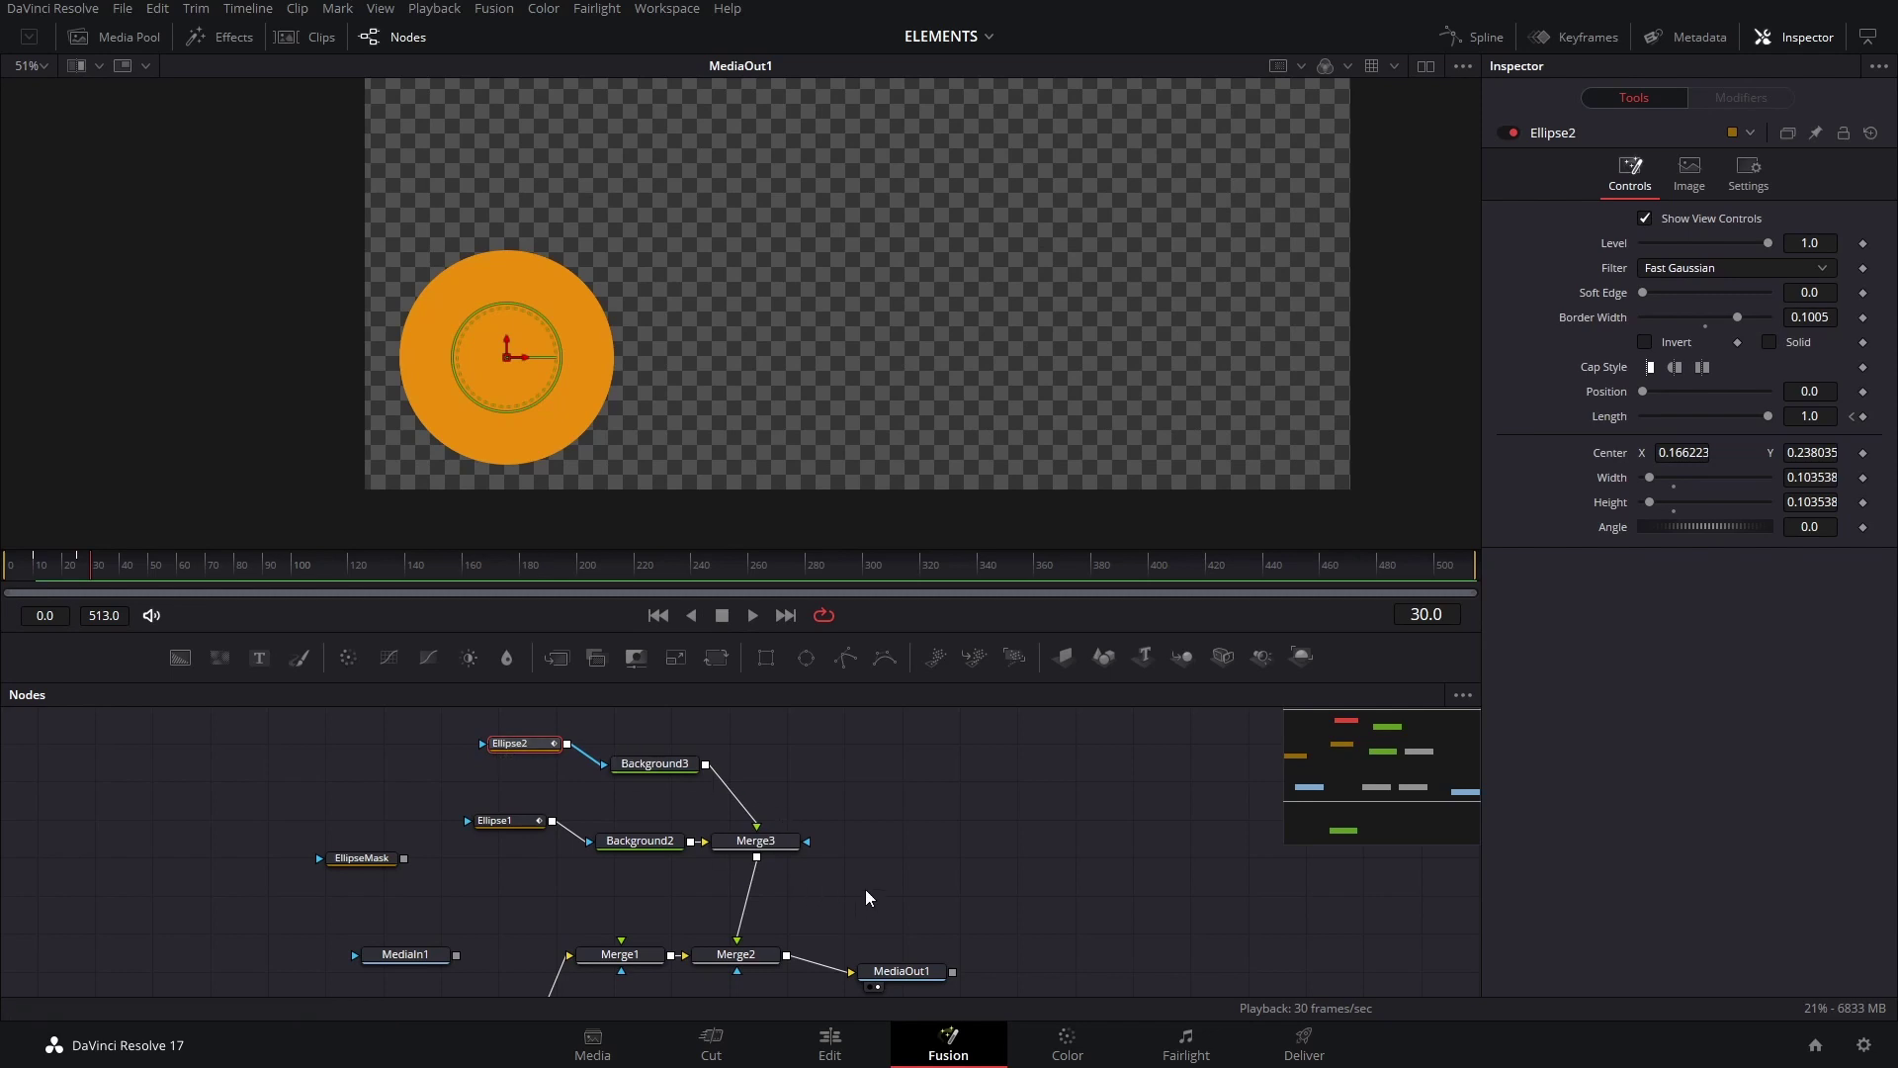
pyautogui.moveTo(878, 868); pyautogui.dragTo(987, 767)
pyautogui.click(803, 898)
pyautogui.hotkey('ctrl', 'v')
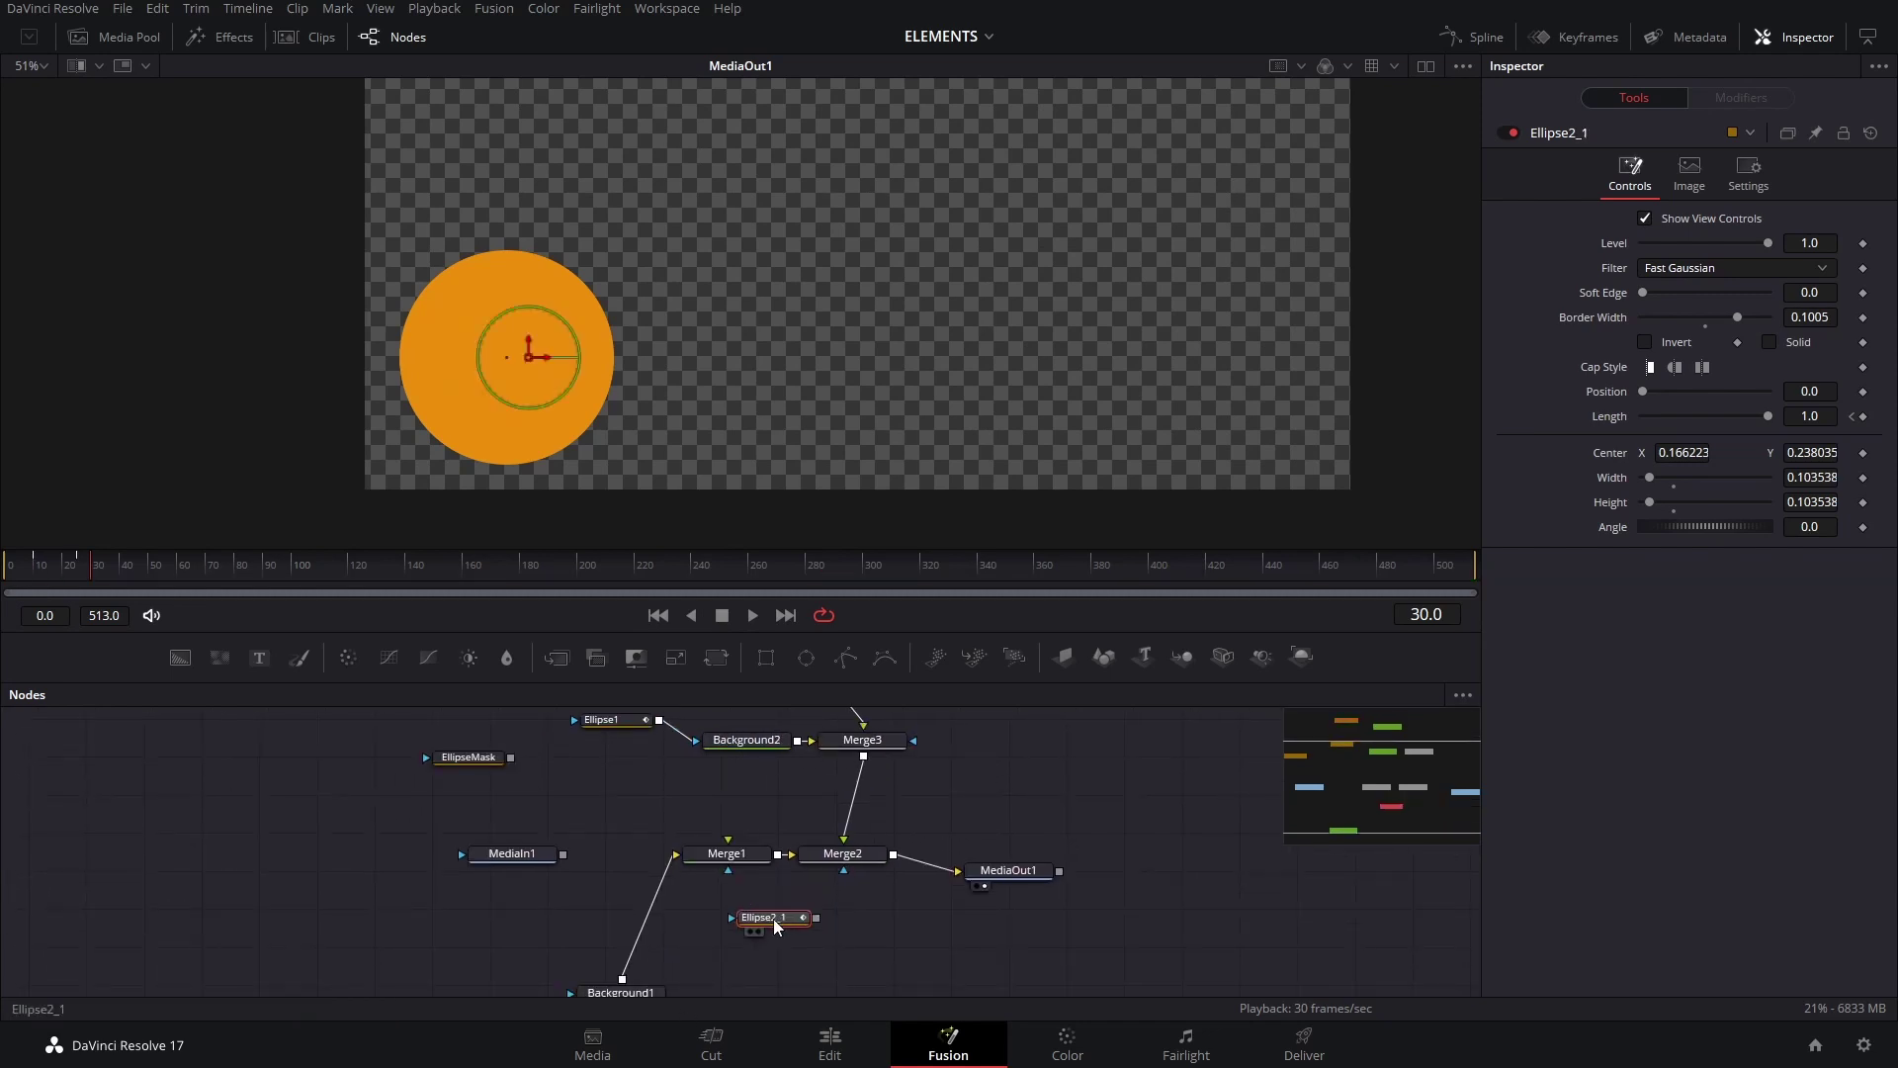
pyautogui.moveTo(757, 924); pyautogui.dragTo(737, 931)
# Connect MediaIn1 to Merge1 as its foreground and move the copied ellipse clear, below Merge2.
pyautogui.moveTo(532, 851); pyautogui.dragTo(720, 858)
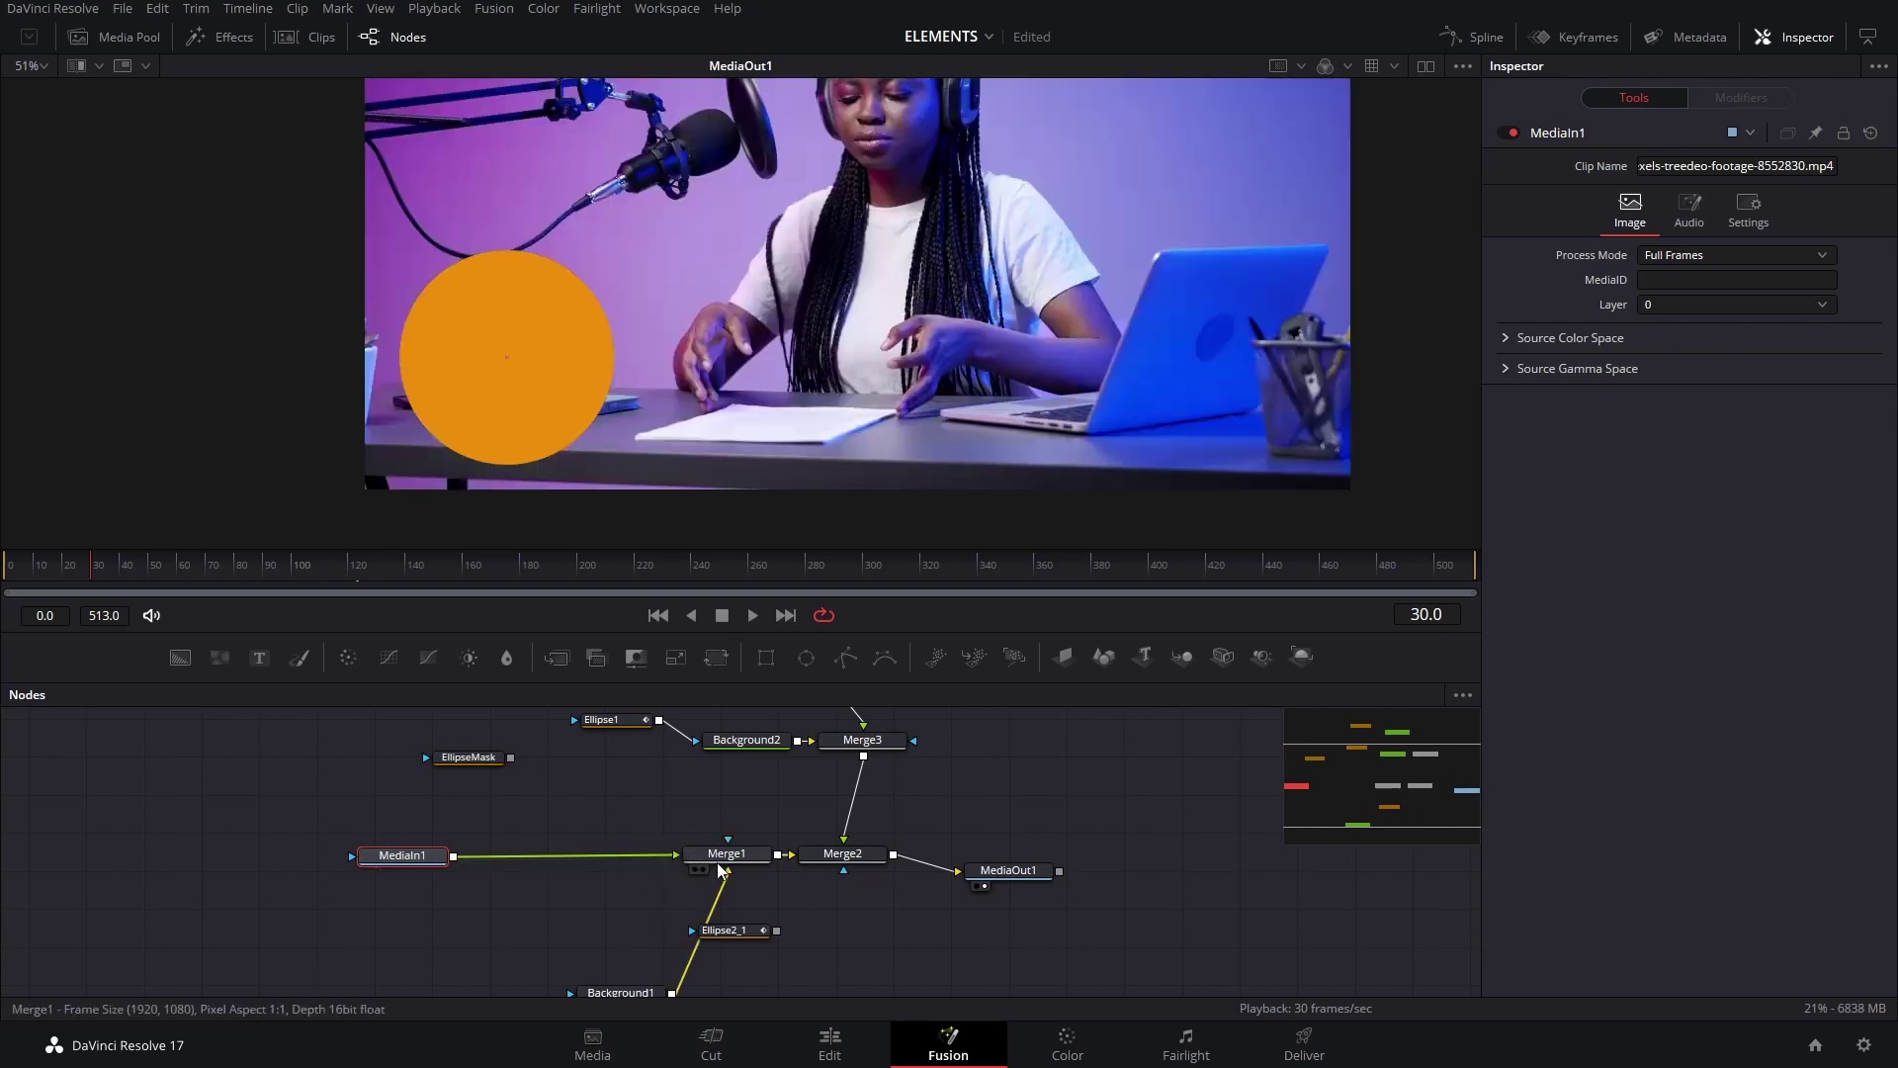
pyautogui.moveTo(734, 934); pyautogui.dragTo(828, 933)
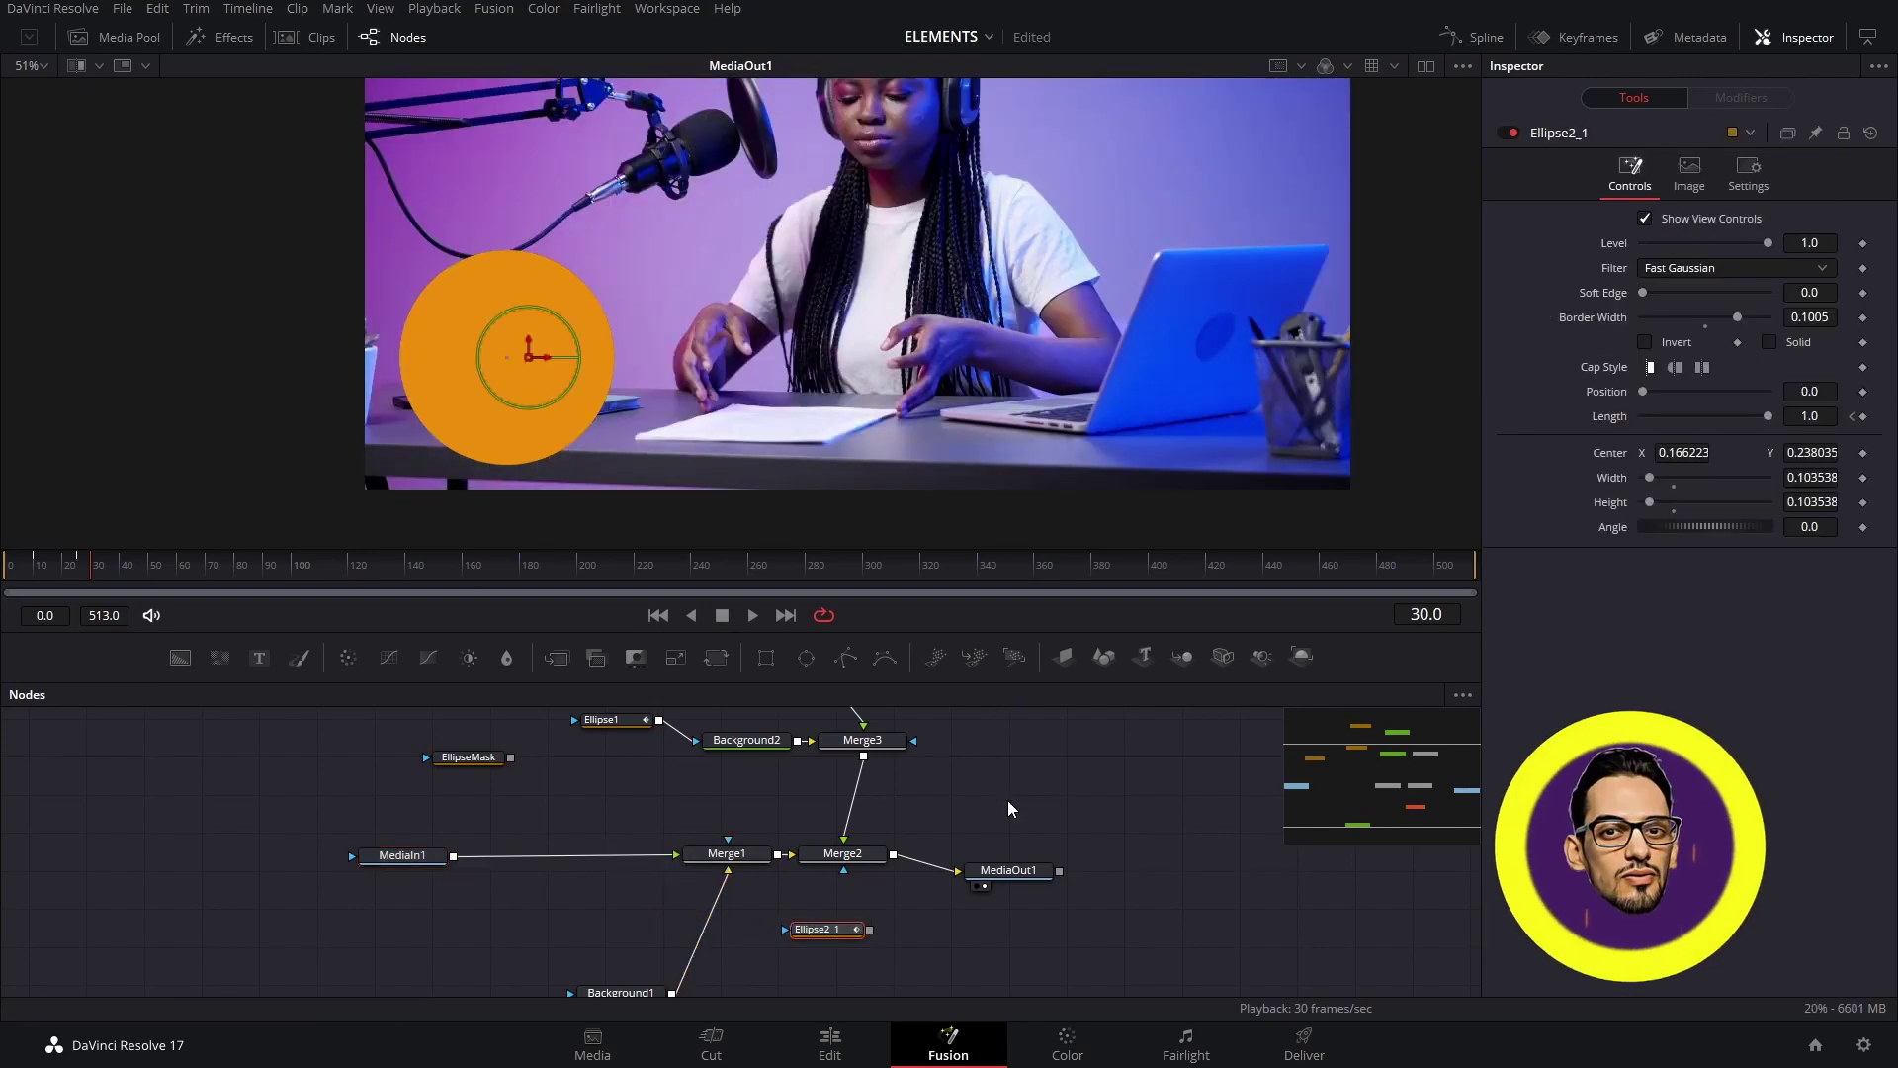
pyautogui.moveTo(1019, 807); pyautogui.dragTo(1042, 863)
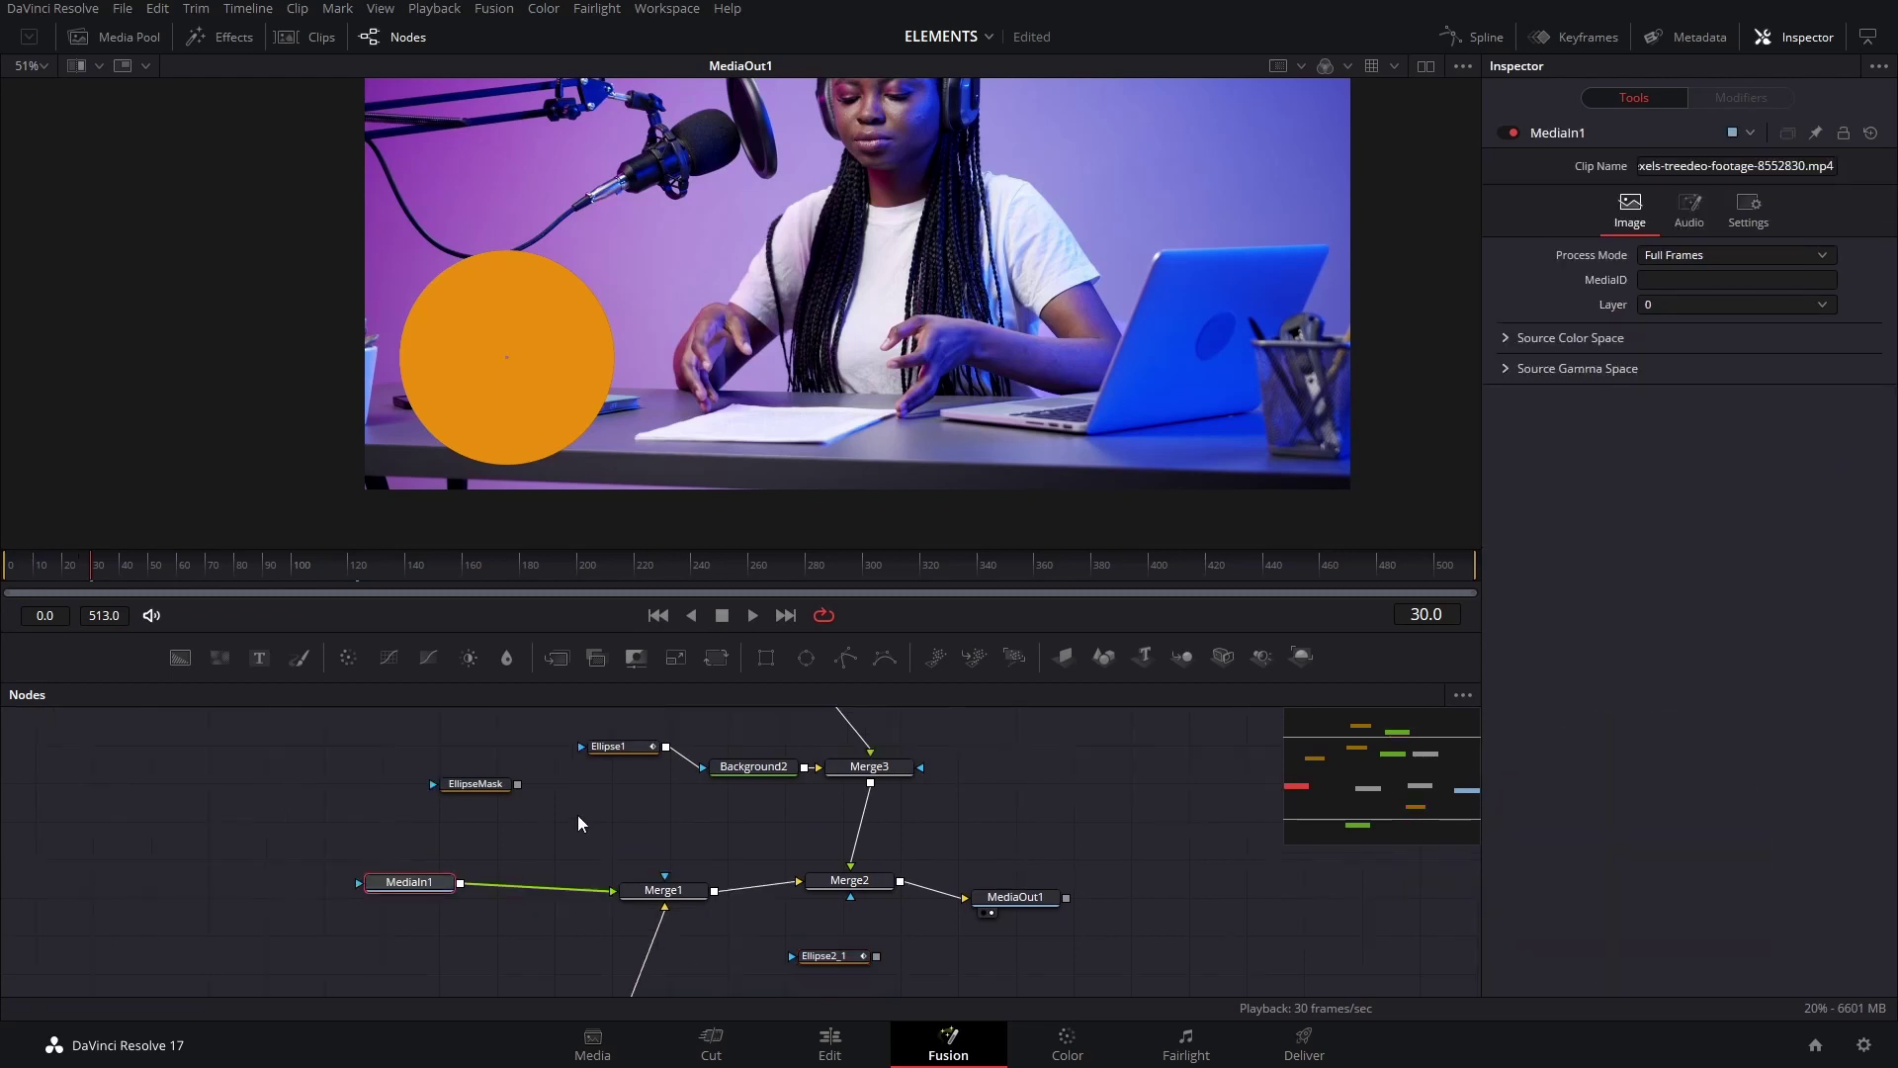
# Connect EllipseMask to Merge1 as its effect mask and show Merge1 in the viewer.
pyautogui.moveTo(520, 782); pyautogui.dragTo(669, 898)
pyautogui.click(669, 896)
pyautogui.scroll(-2, 997, 242)
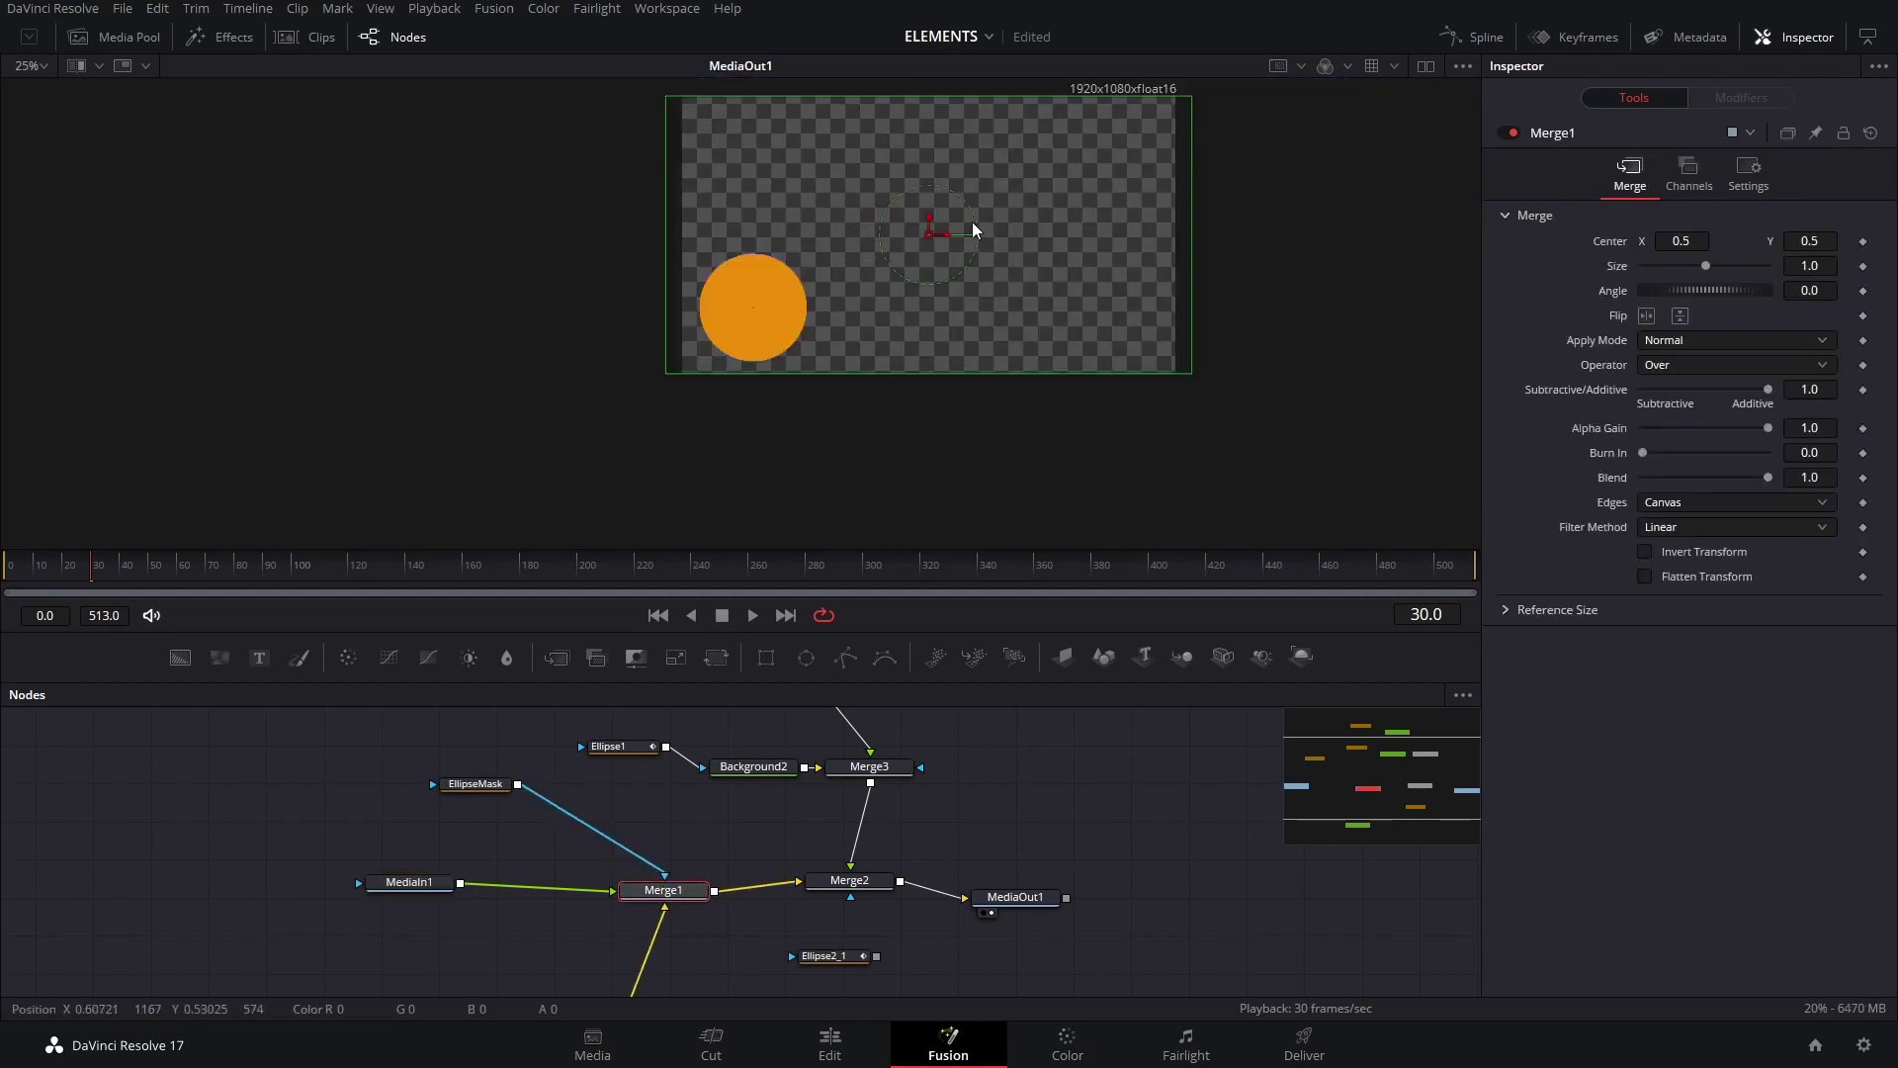
pyautogui.scroll(1, 977, 226)
pyautogui.moveTo(867, 740); pyautogui.dragTo(989, 750)
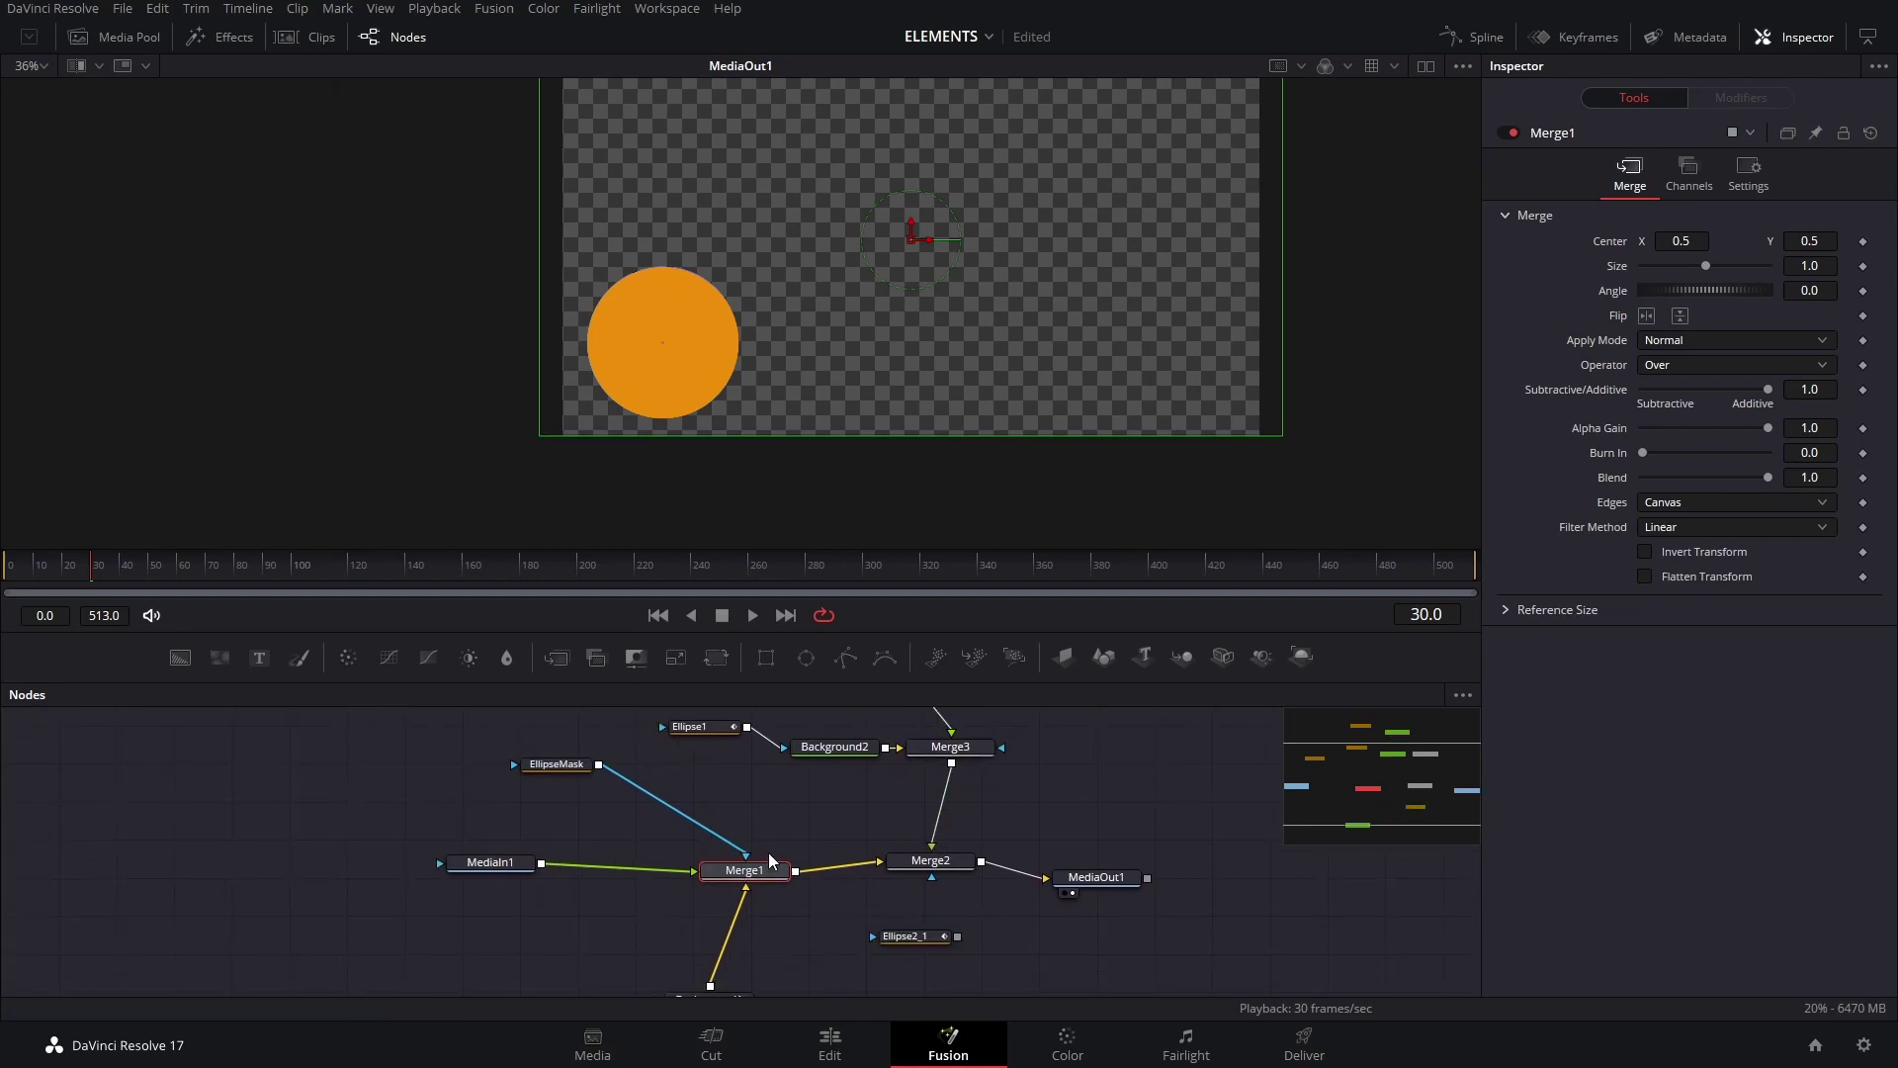
pyautogui.press('1')
# Insert a Transform node between MediaIn1 and Merge1.
pyautogui.click(500, 875)
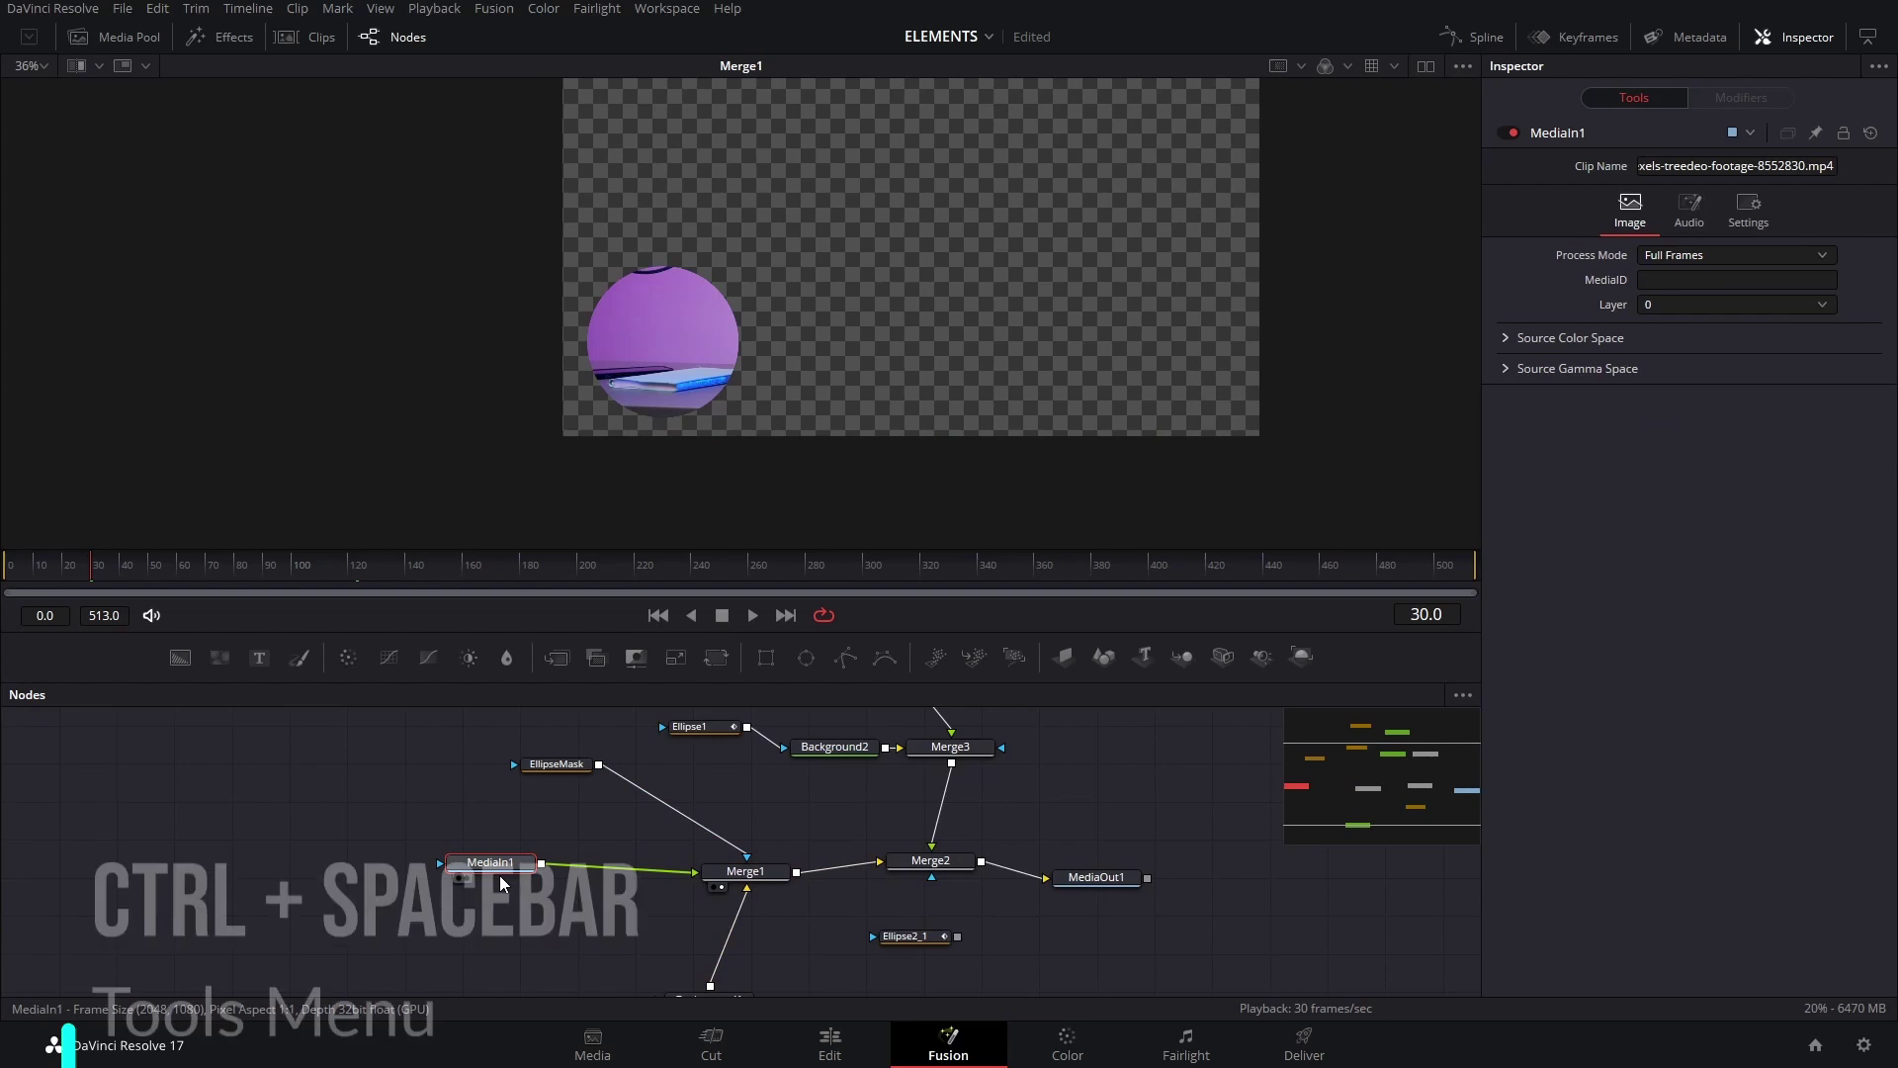
pyautogui.hotkey('ctrl', 'space')
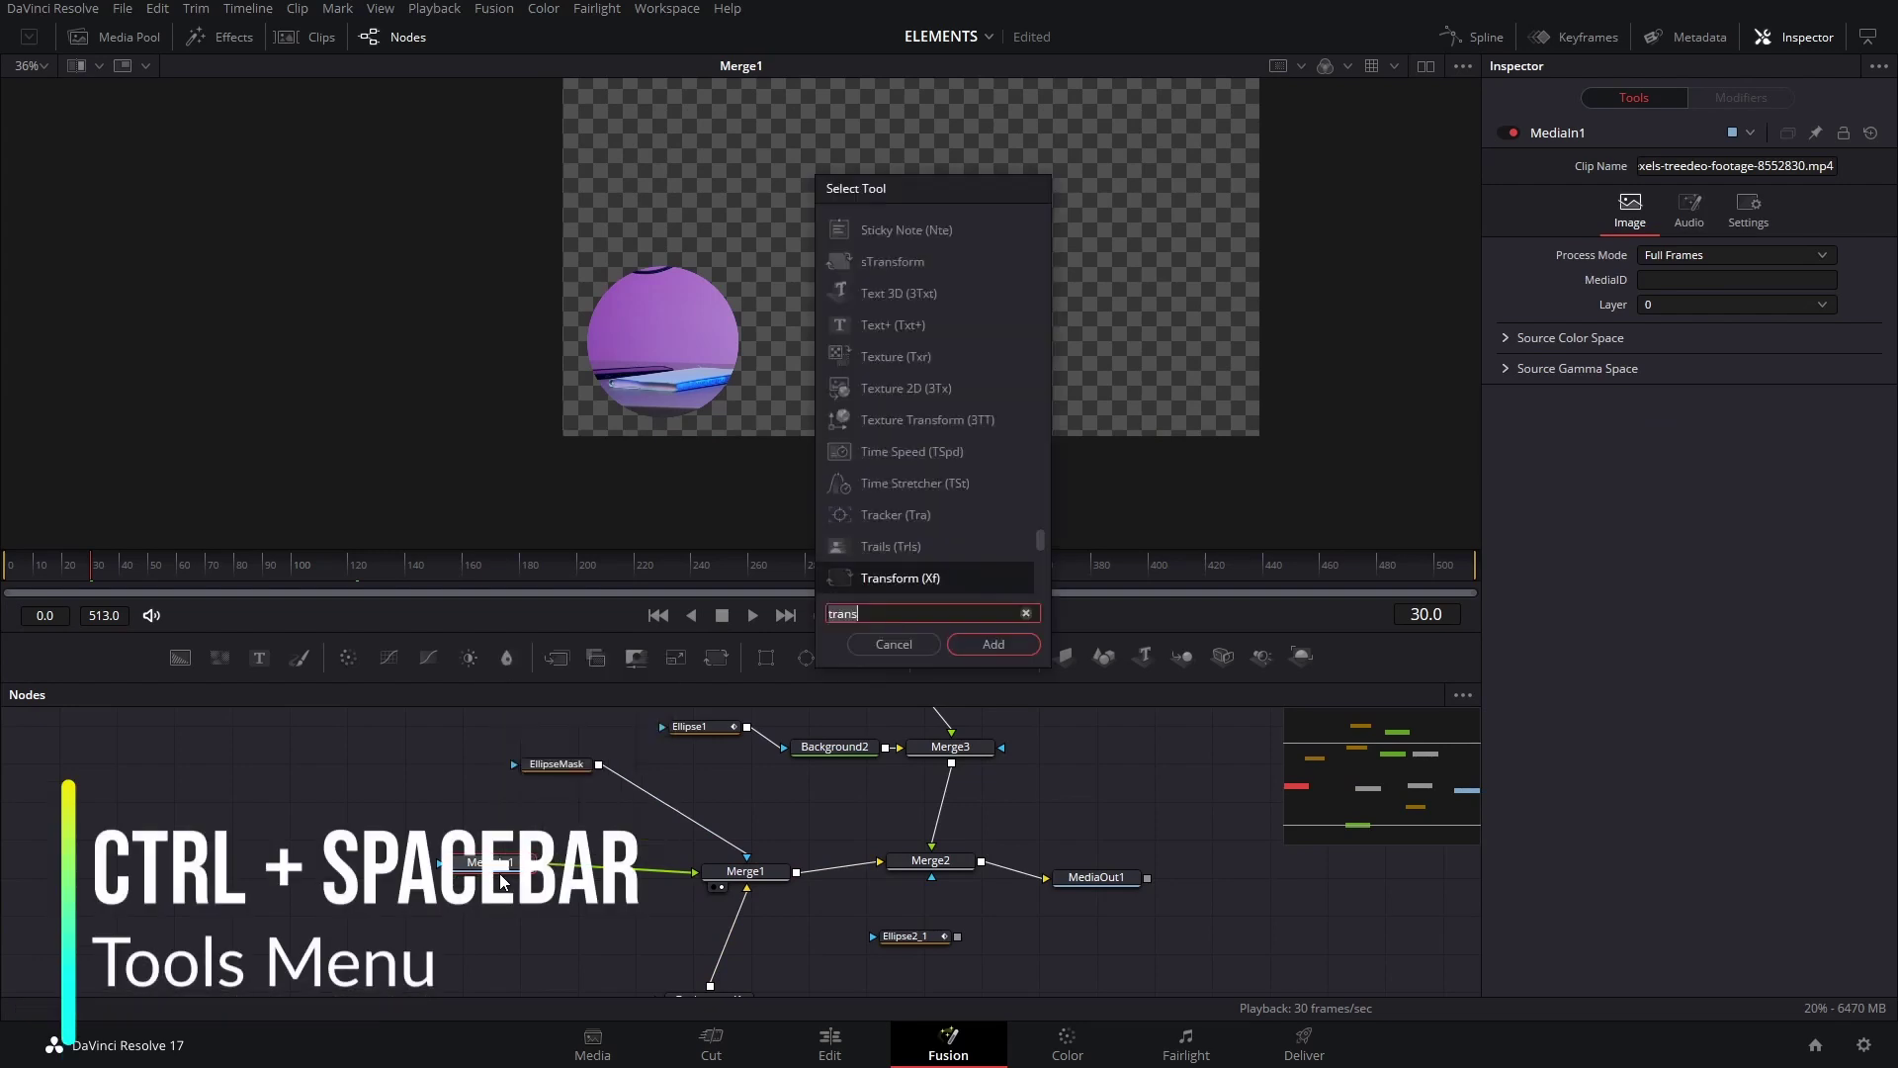
pyautogui.write('trans')
pyautogui.press('Return')
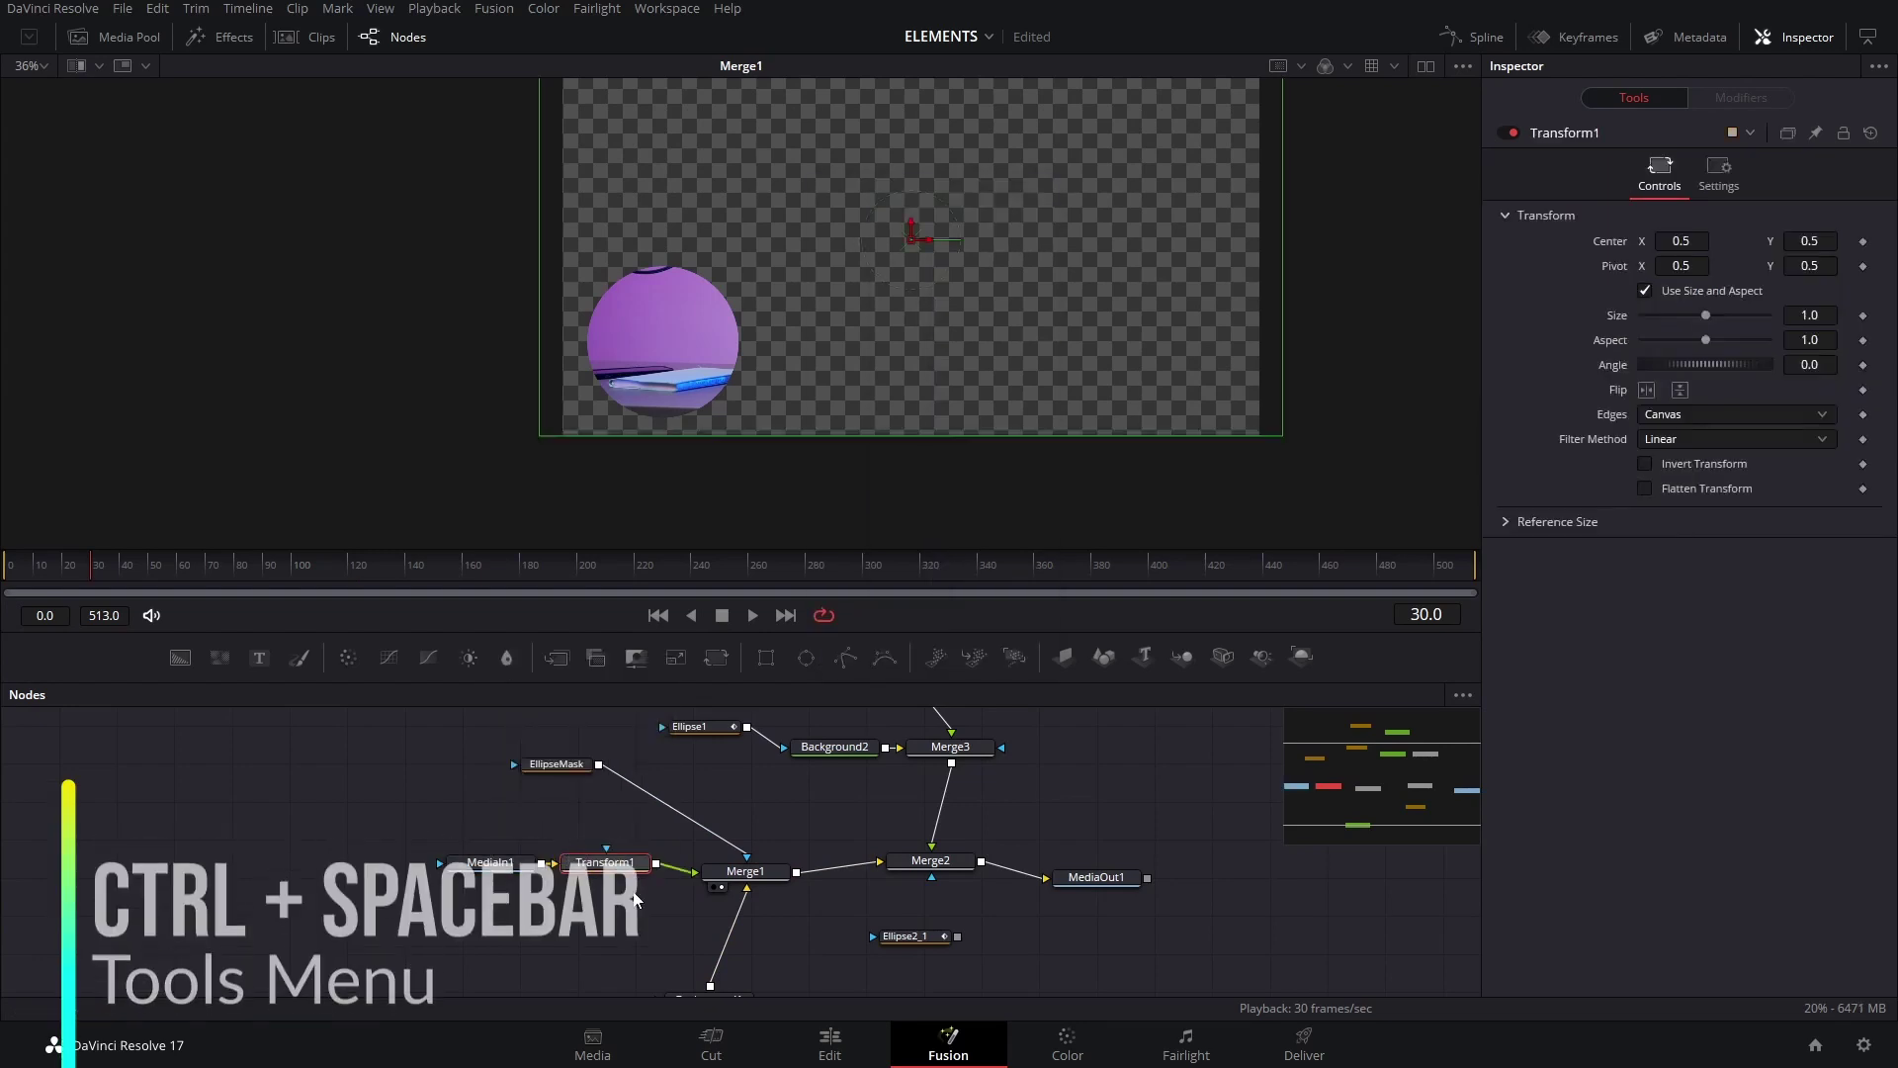
# Scale Transform1 to about 0.448 and centre the podcaster inside the circle at about X 0.164, Y 0.241.
pyautogui.moveTo(1706, 315); pyautogui.dragTo(1677, 315)
pyautogui.moveTo(914, 245); pyautogui.dragTo(674, 356)
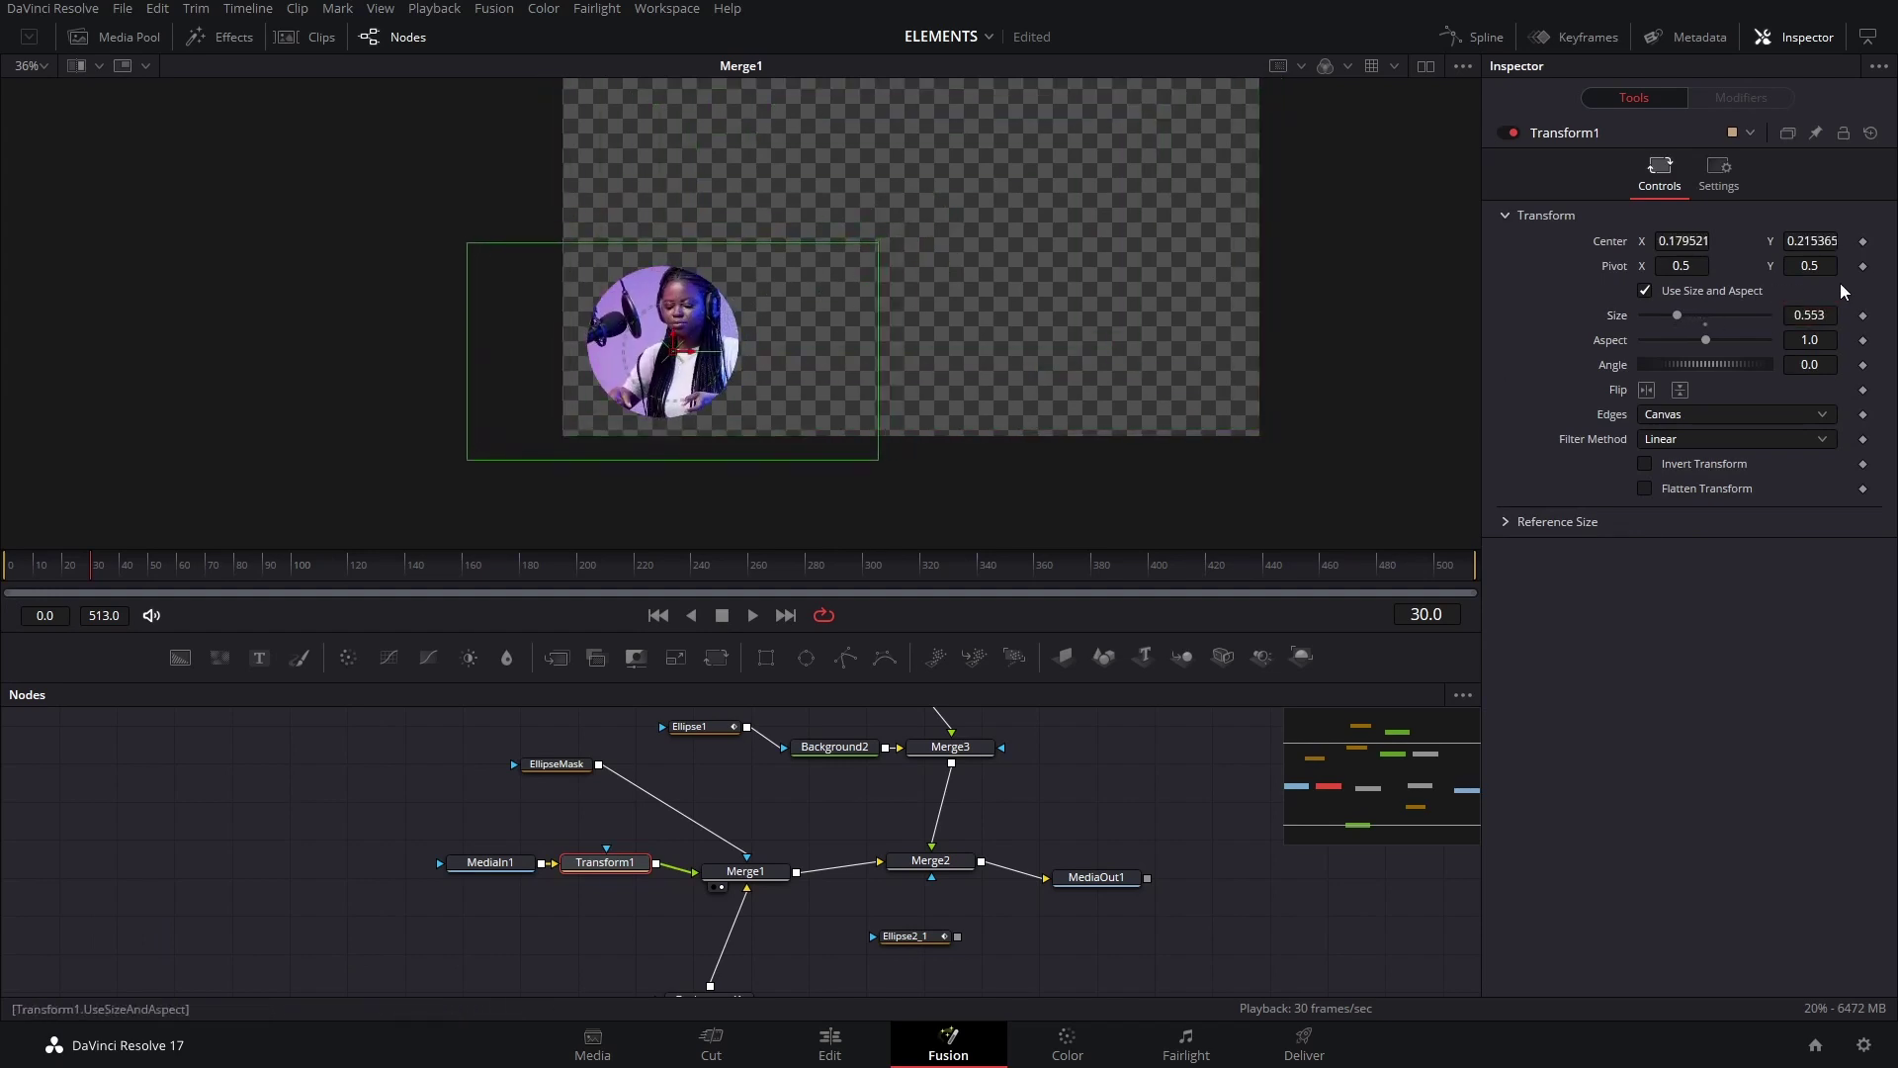
pyautogui.moveTo(1819, 316); pyautogui.dragTo(1715, 315)
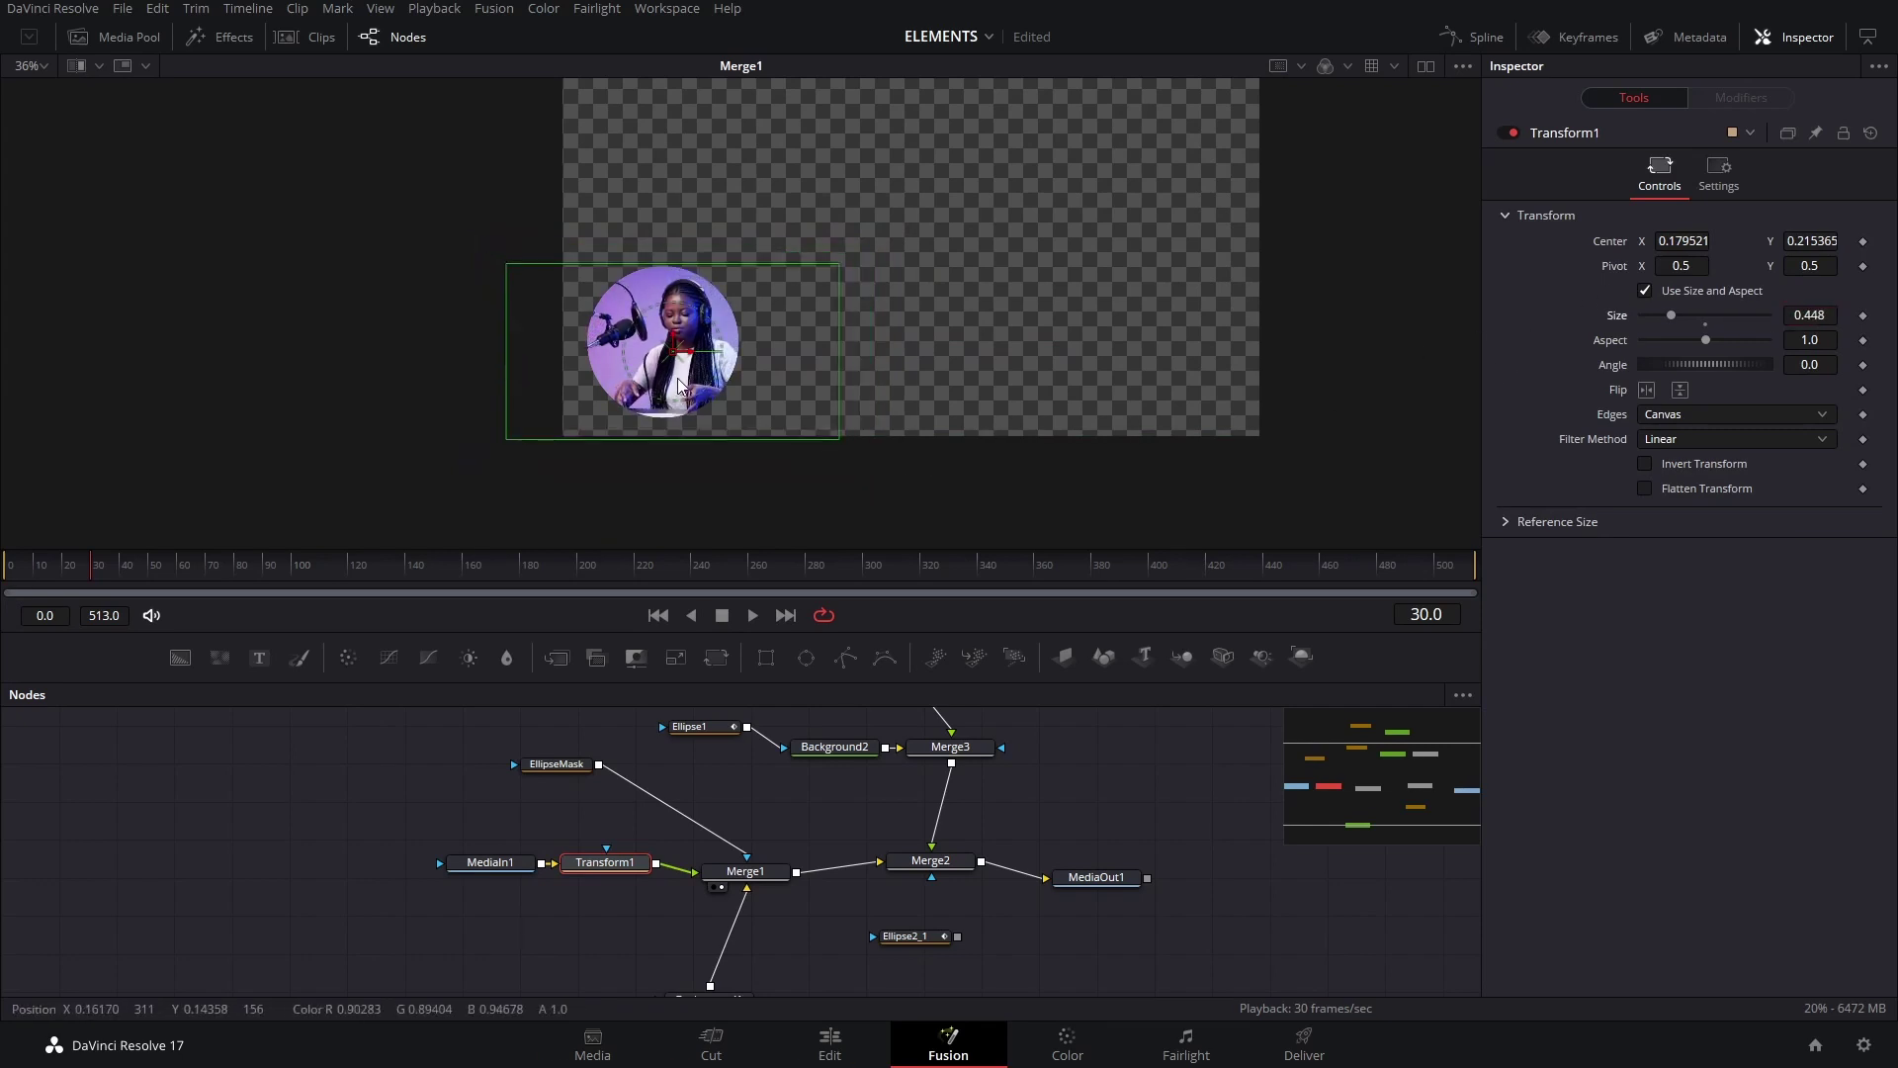
pyautogui.moveTo(679, 364); pyautogui.dragTo(663, 349)
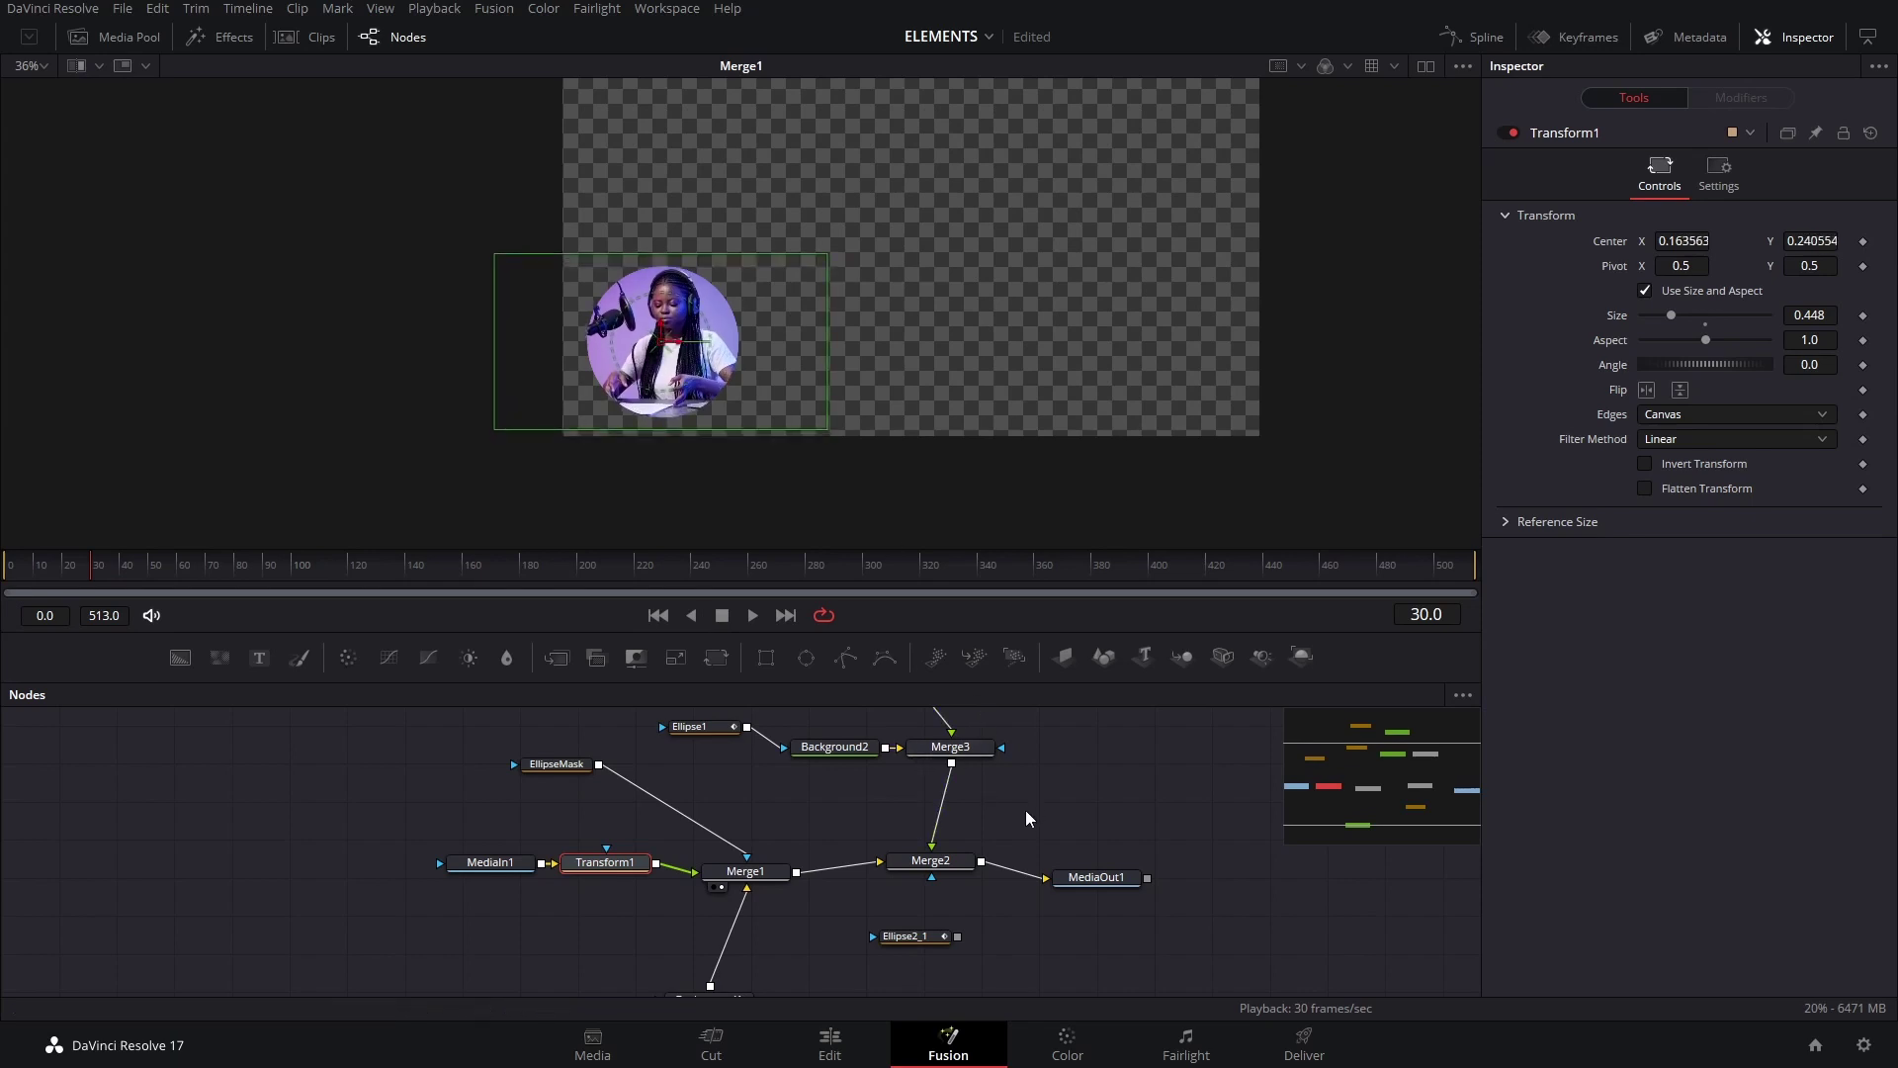
# Show MediaOut1 in the viewer and examine the centre of the orange circle up close.
pyautogui.click(1087, 880)
pyautogui.press('1')
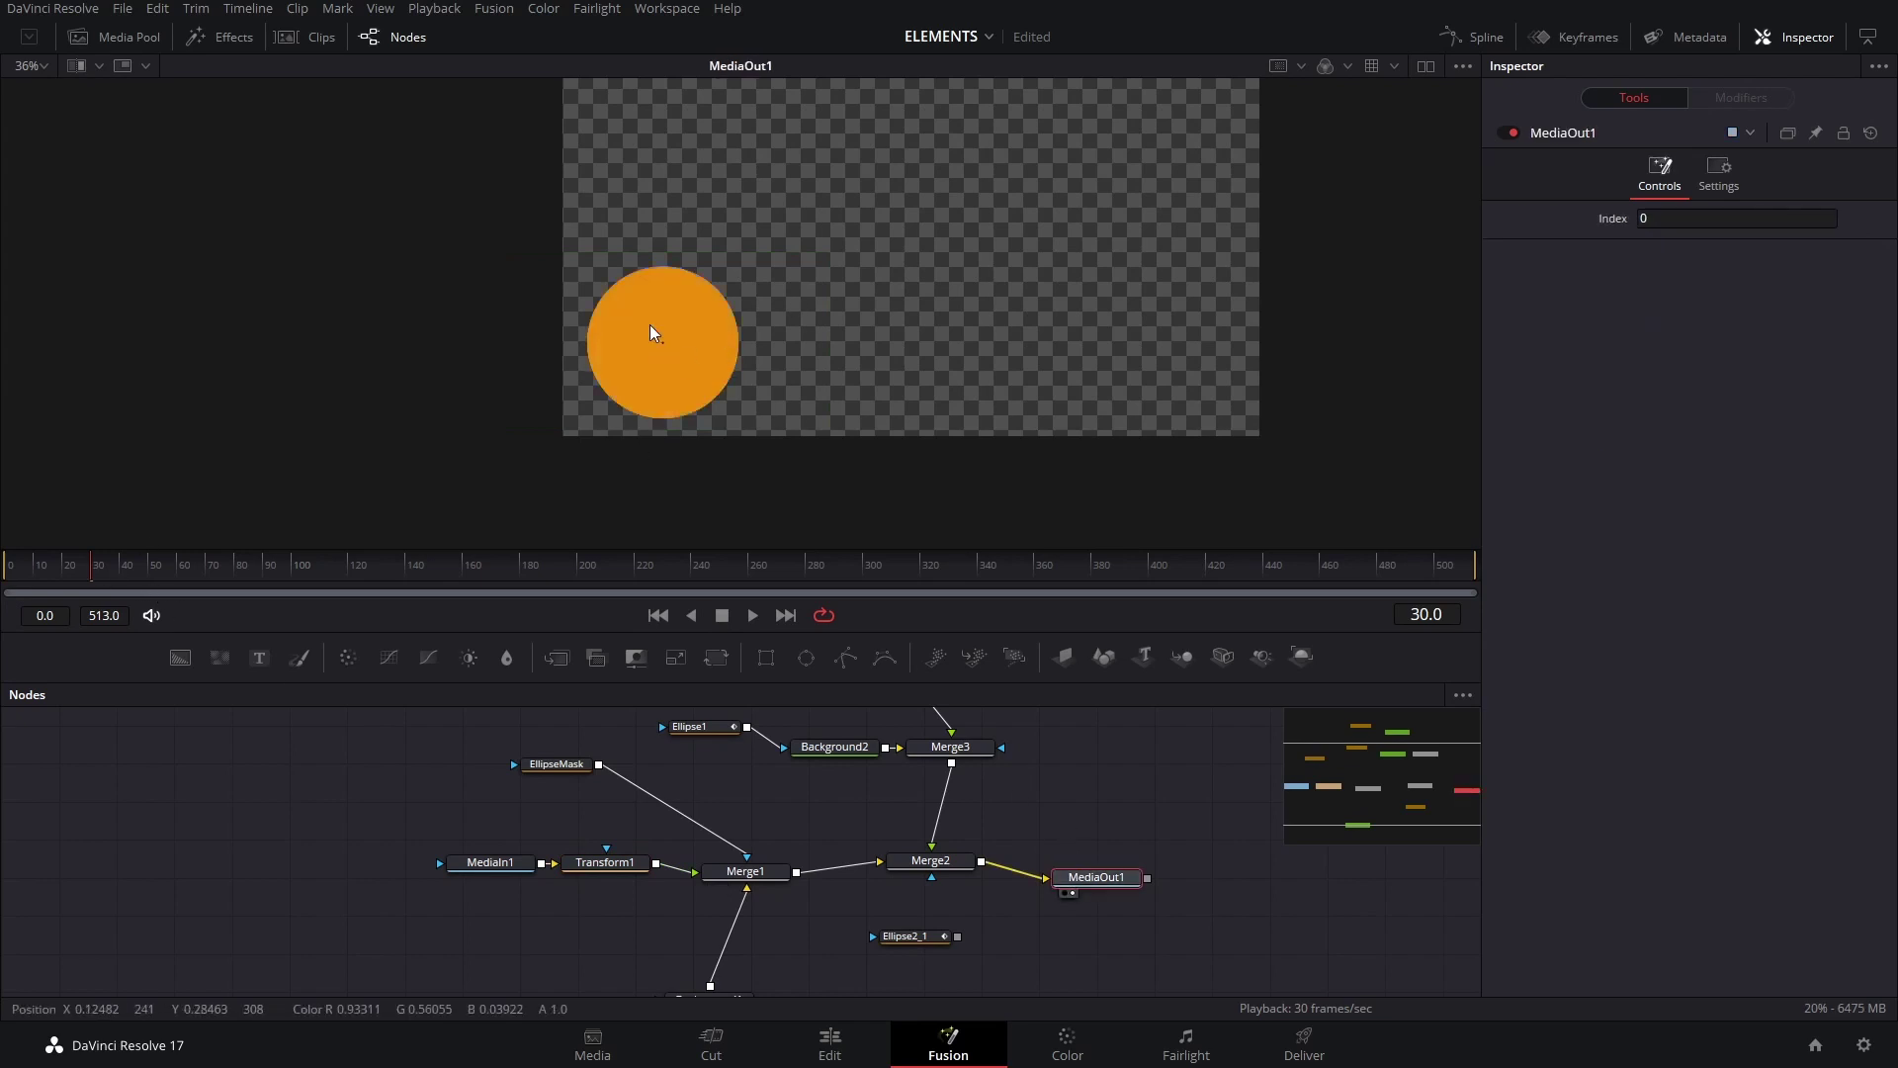
pyautogui.scroll(6, 665, 341)
pyautogui.moveTo(765, 772); pyautogui.dragTo(810, 859)
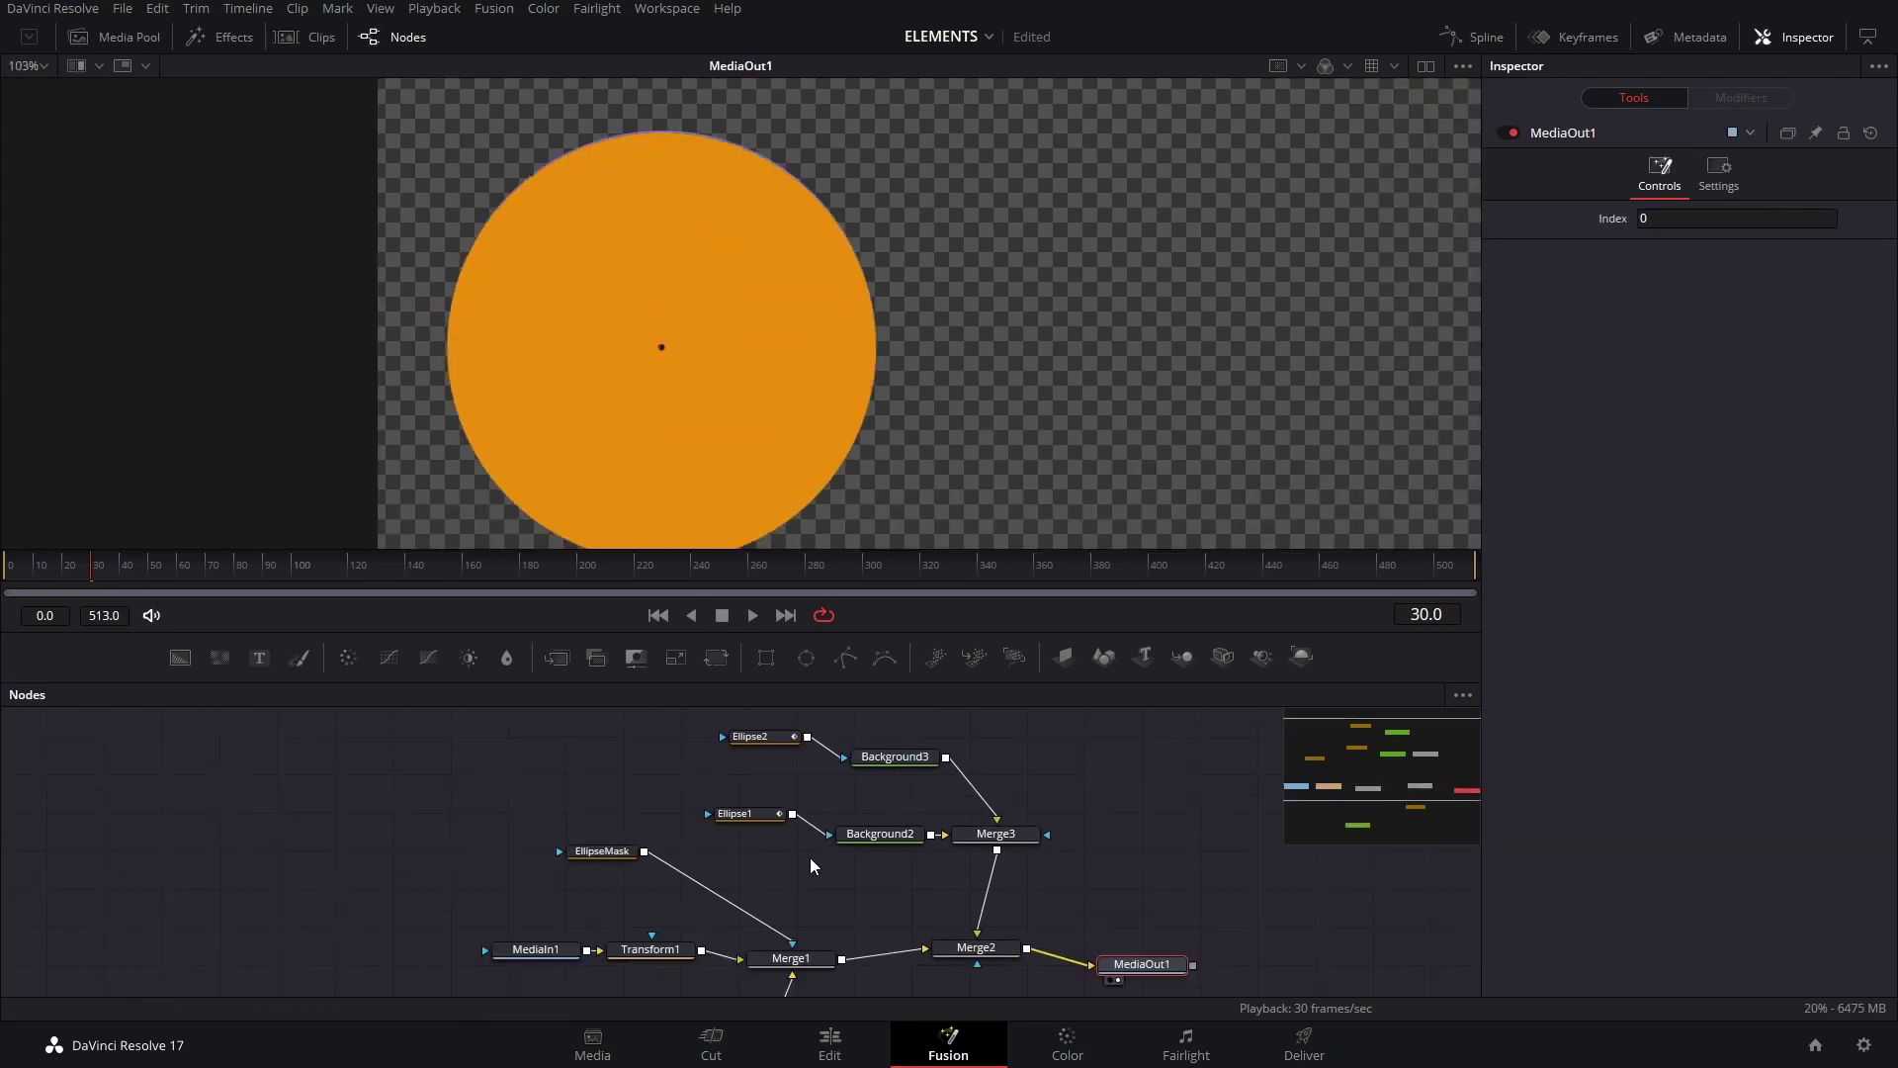
pyautogui.scroll(5, 664, 366)
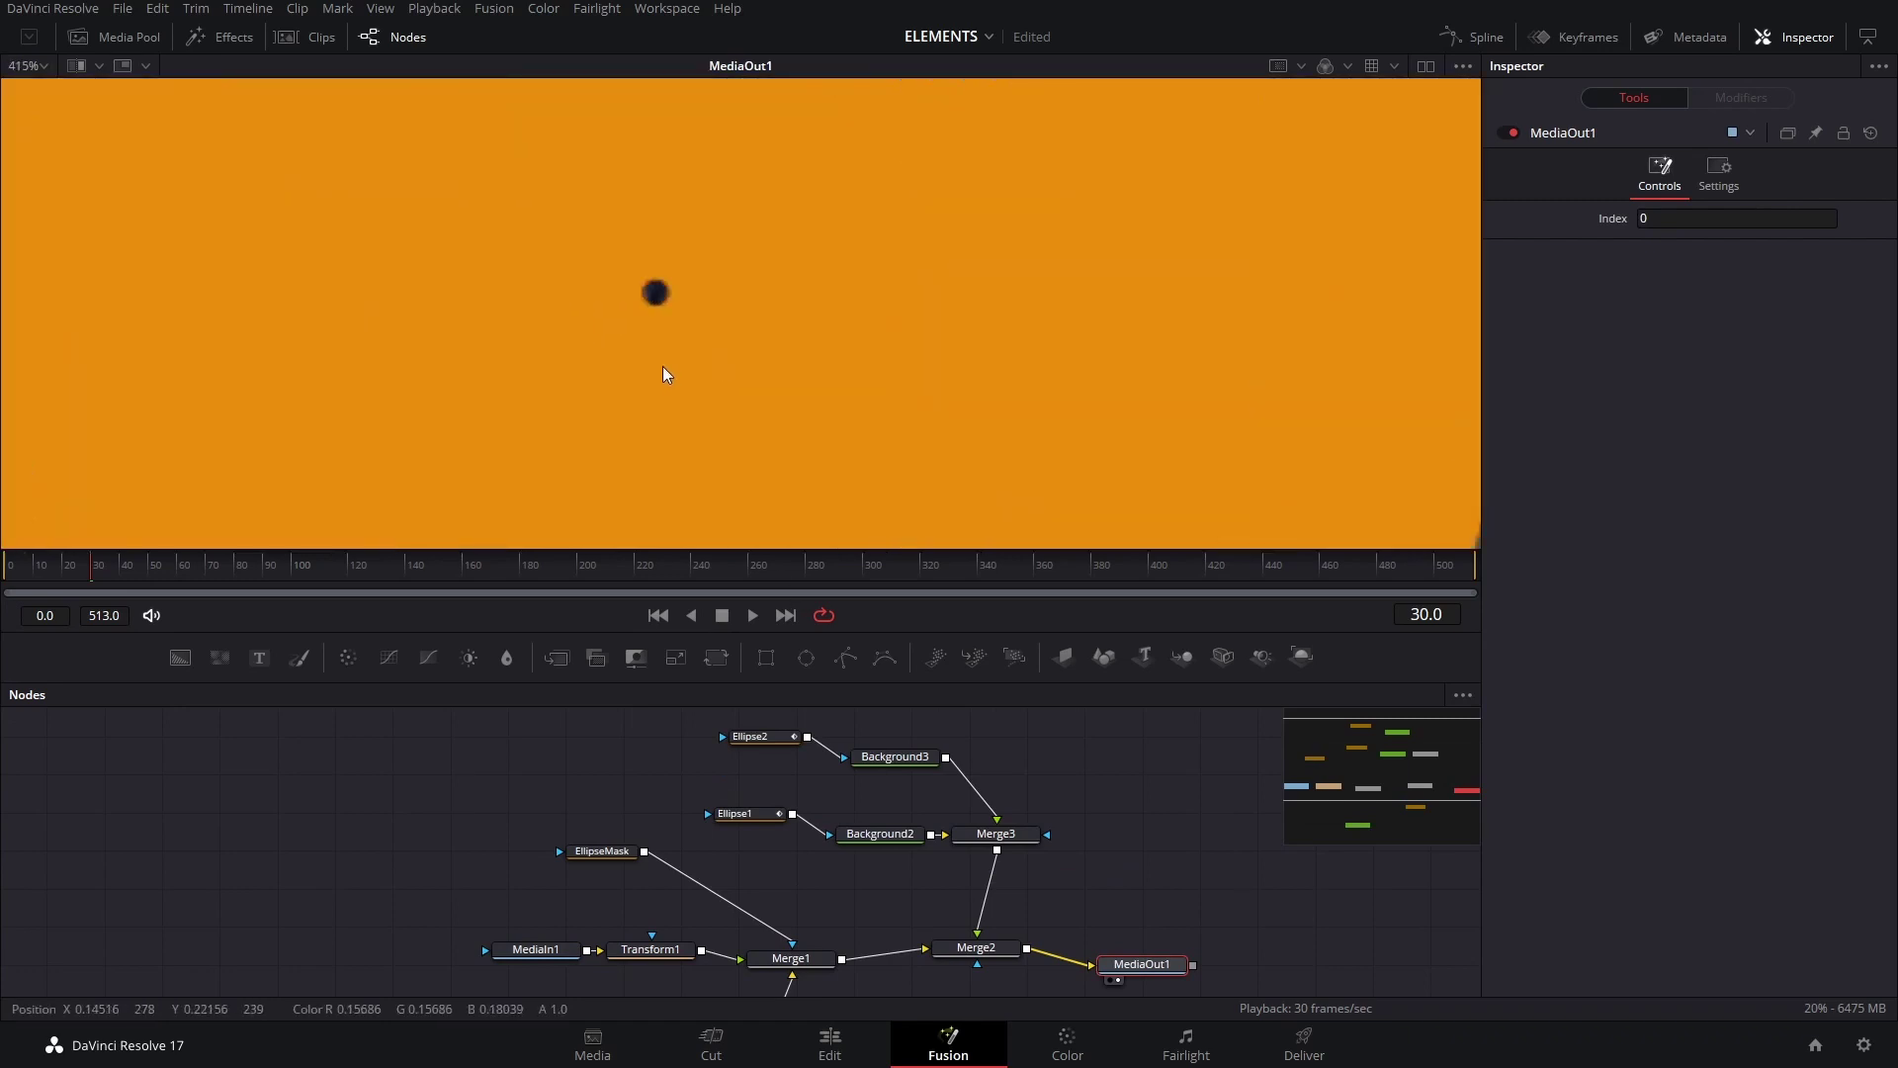
pyautogui.scroll(-3, 663, 366)
# Raise the Border Width of Ellipse2 and Ellipse1 to 0.10368 to close the hole at the circle's centre.
pyautogui.click(759, 817)
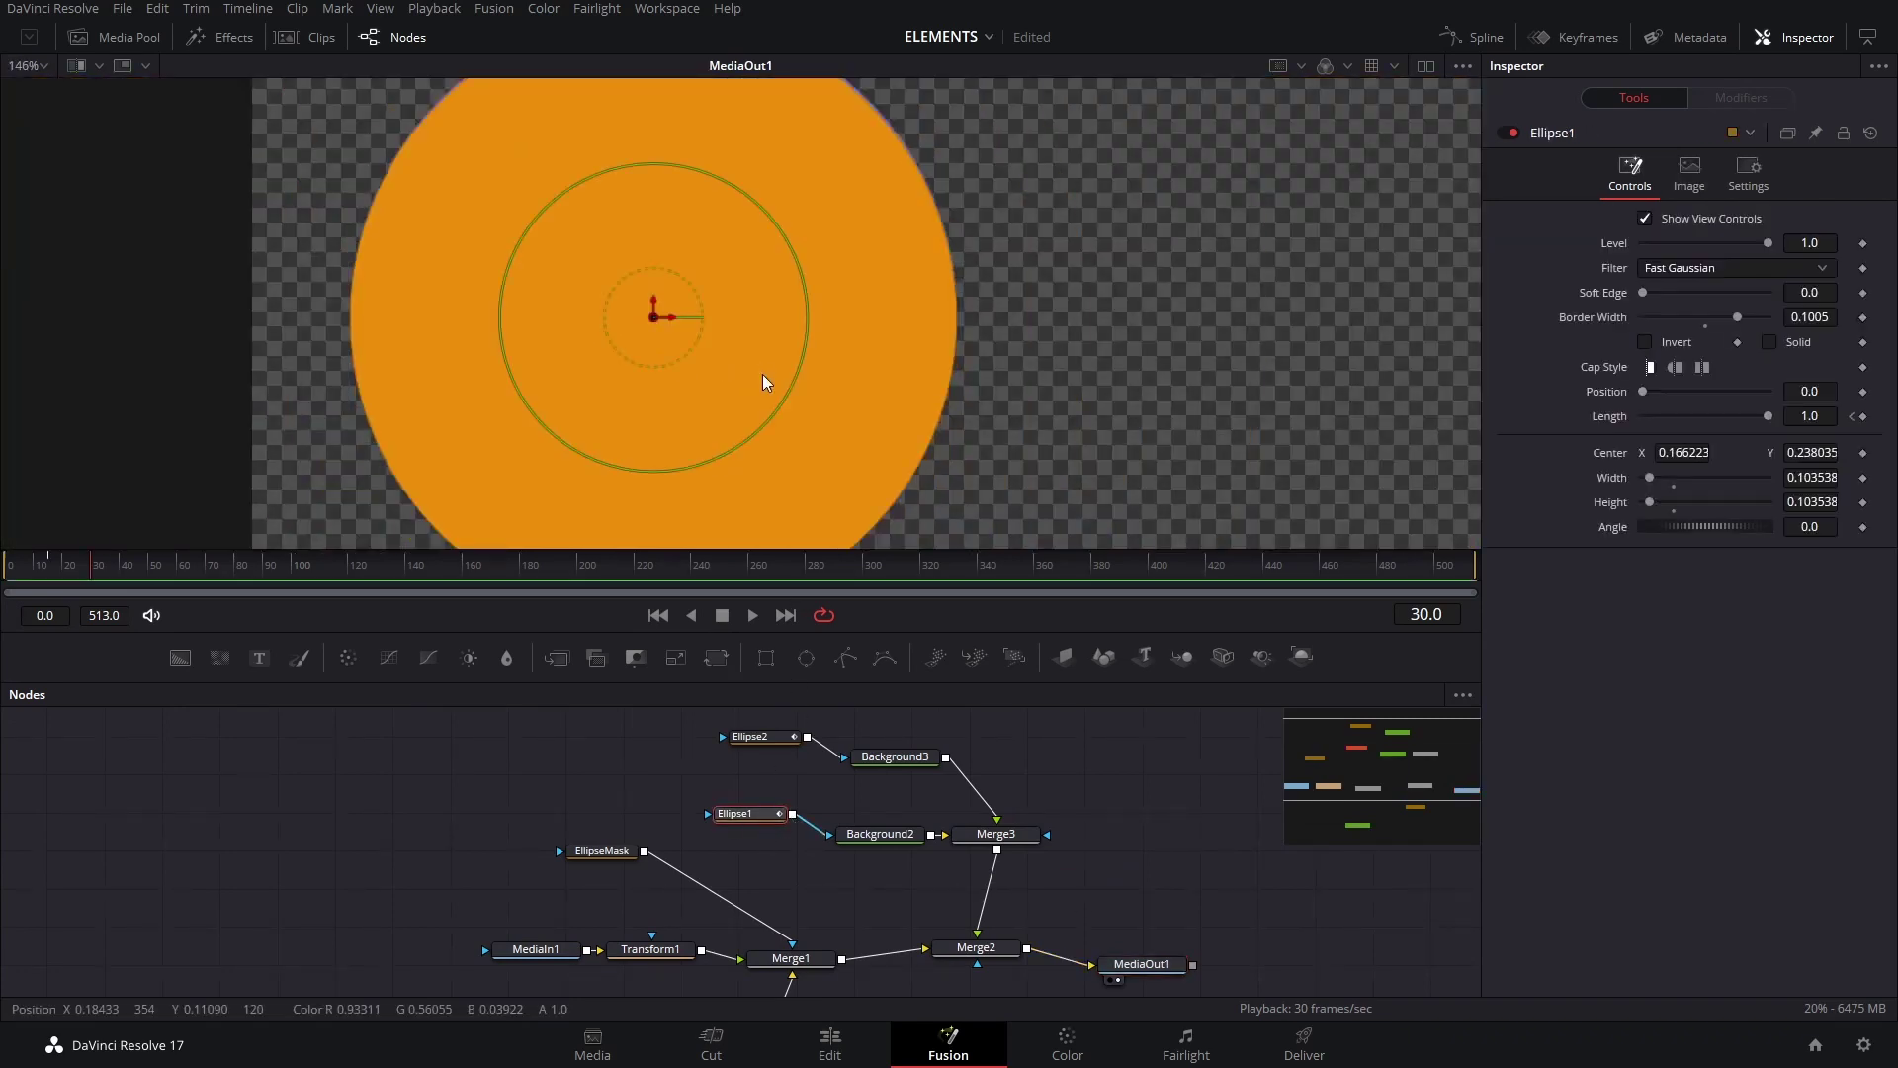
pyautogui.scroll(4, 702, 329)
pyautogui.click(760, 742)
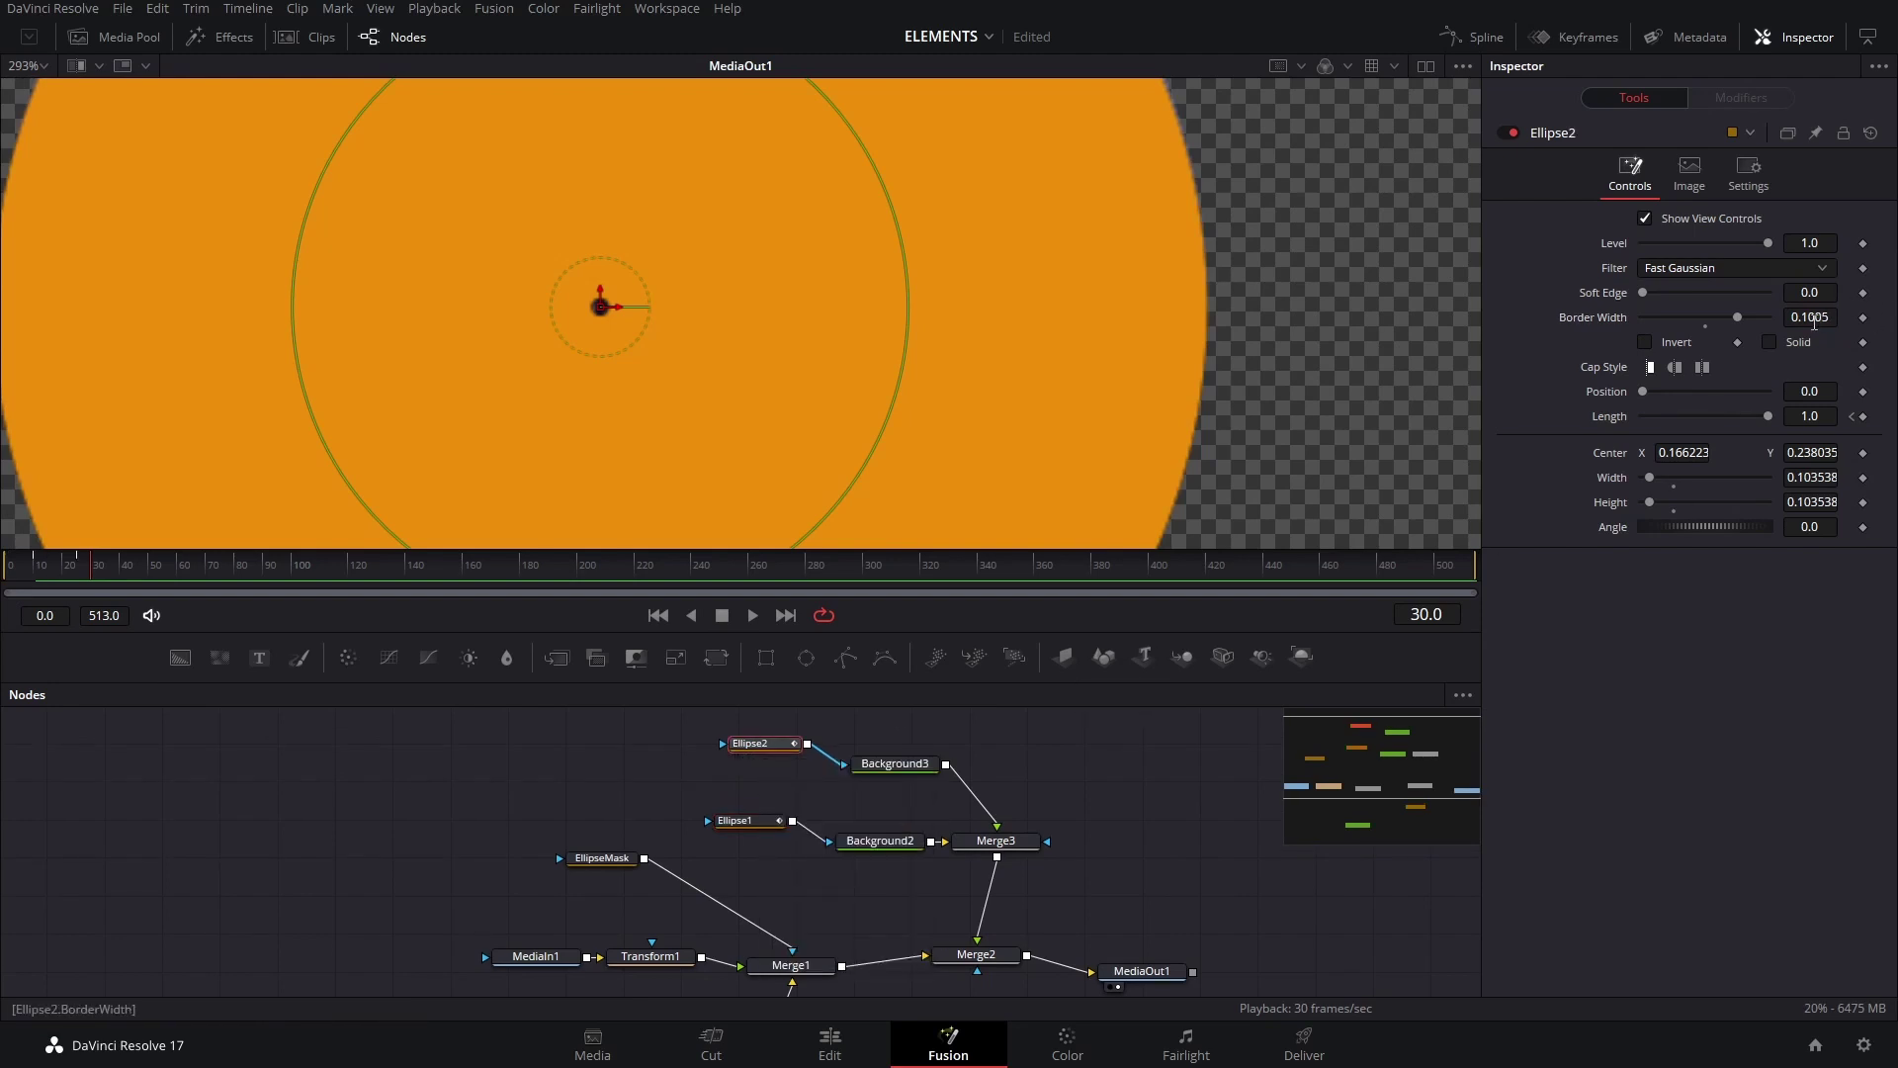
pyautogui.moveTo(1813, 323)
pyautogui.mouseDown()
pyautogui.moveTo(1864, 322)
pyautogui.moveTo(1824, 322)
pyautogui.mouseUp()
pyautogui.scroll(3, 619, 328)
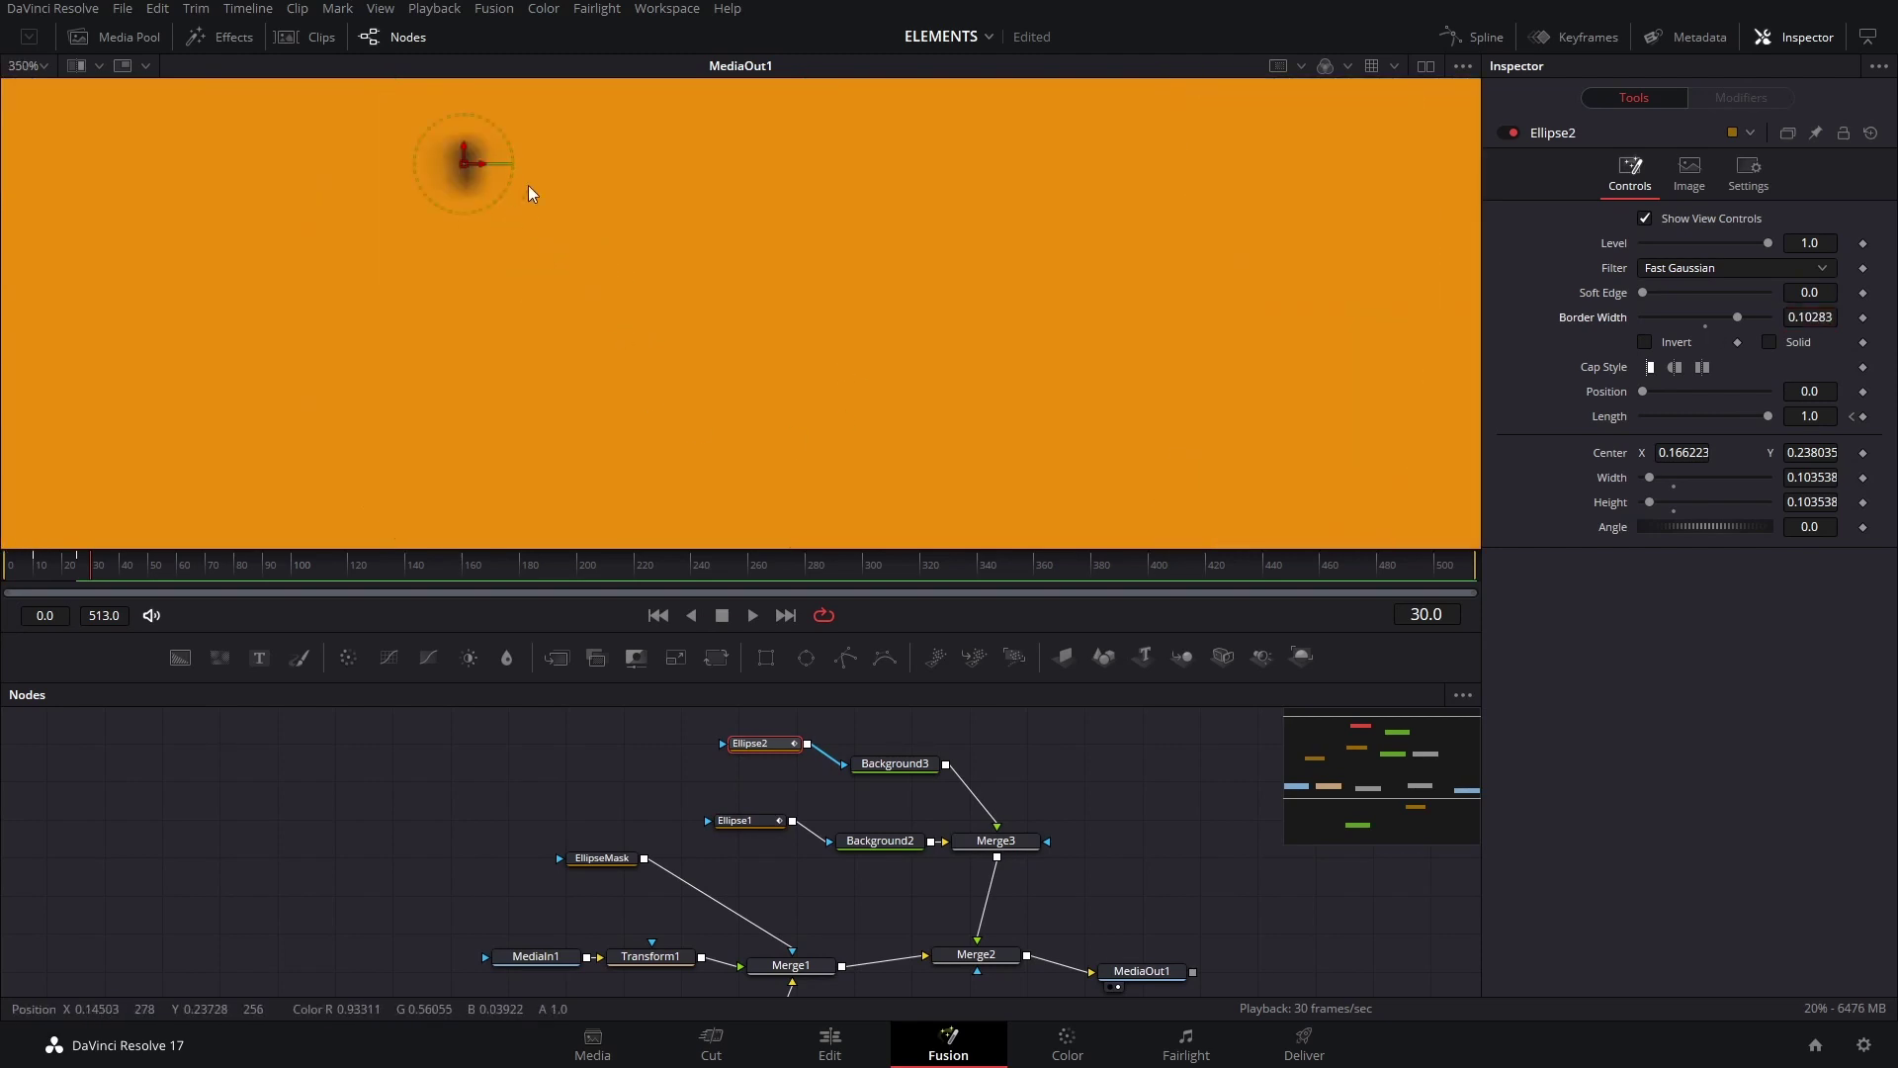
pyautogui.scroll(3, 528, 194)
pyautogui.moveTo(1792, 324); pyautogui.dragTo(1797, 325)
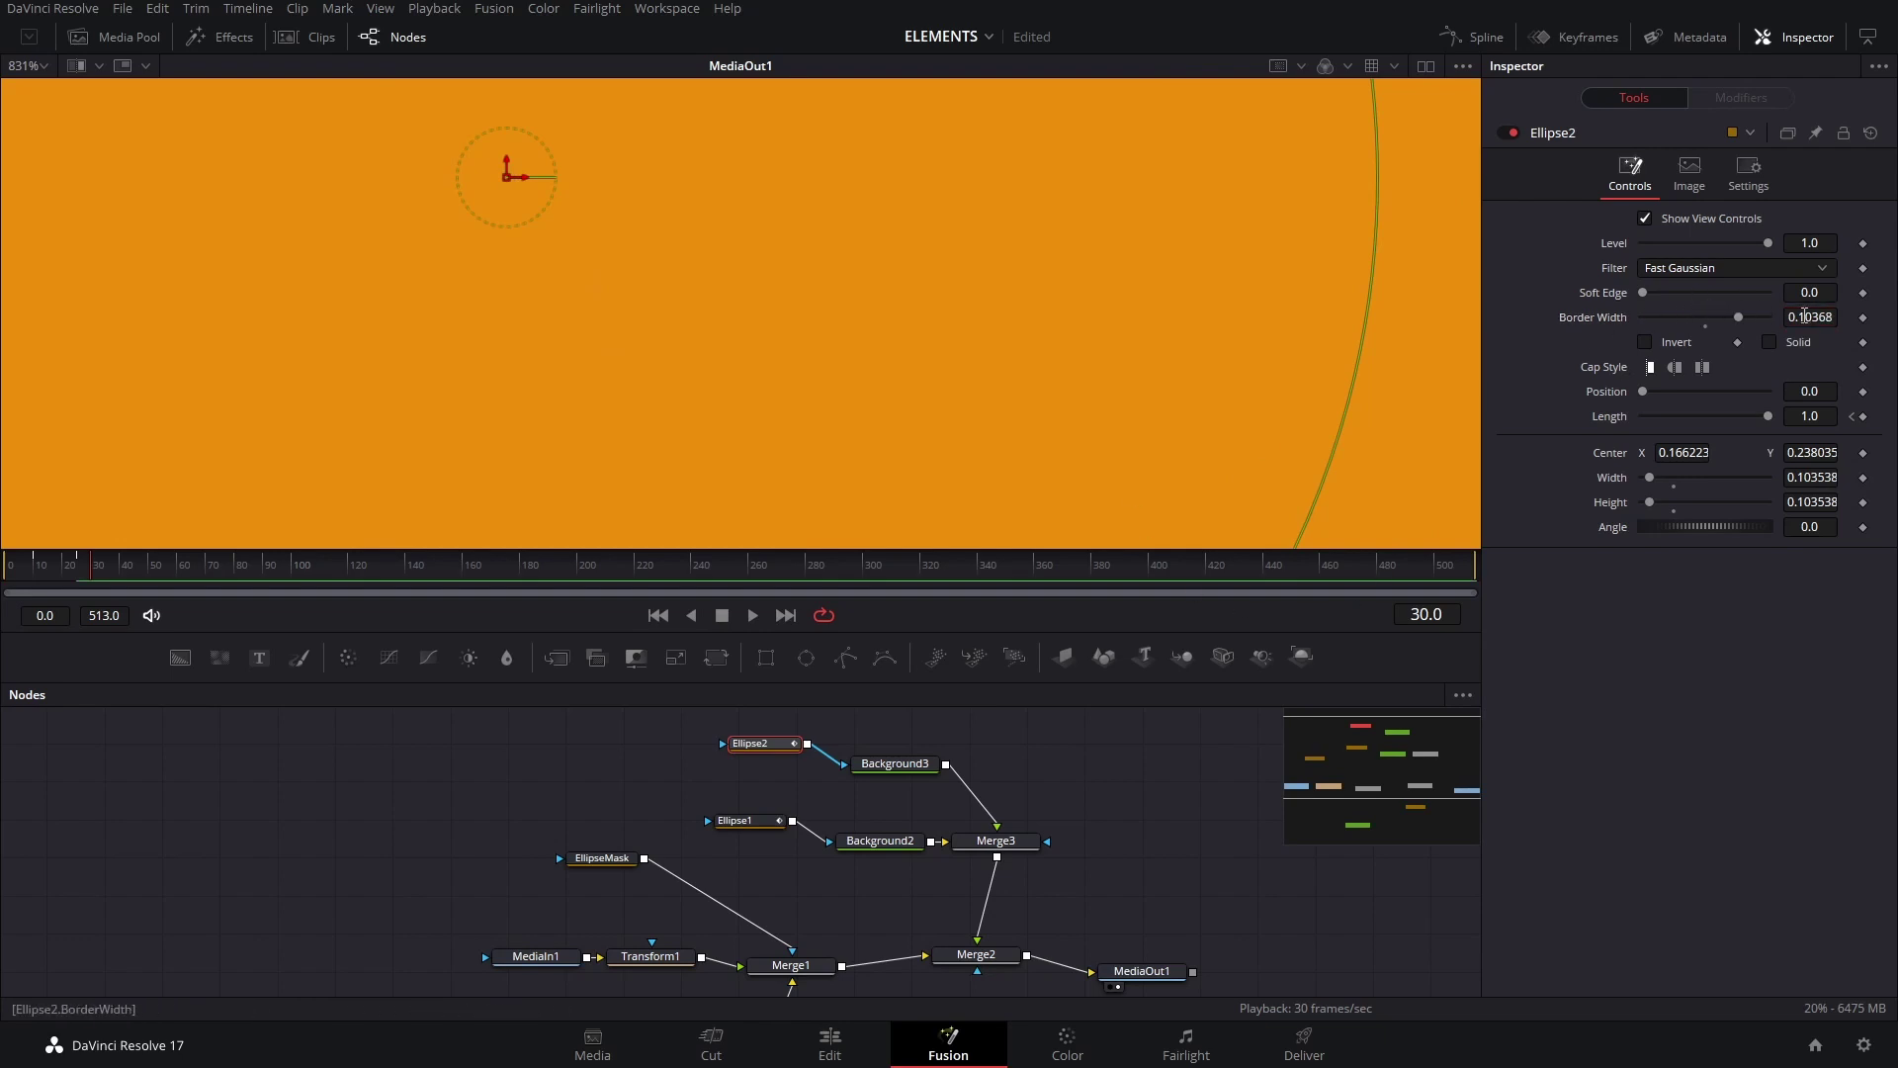
pyautogui.click(777, 820)
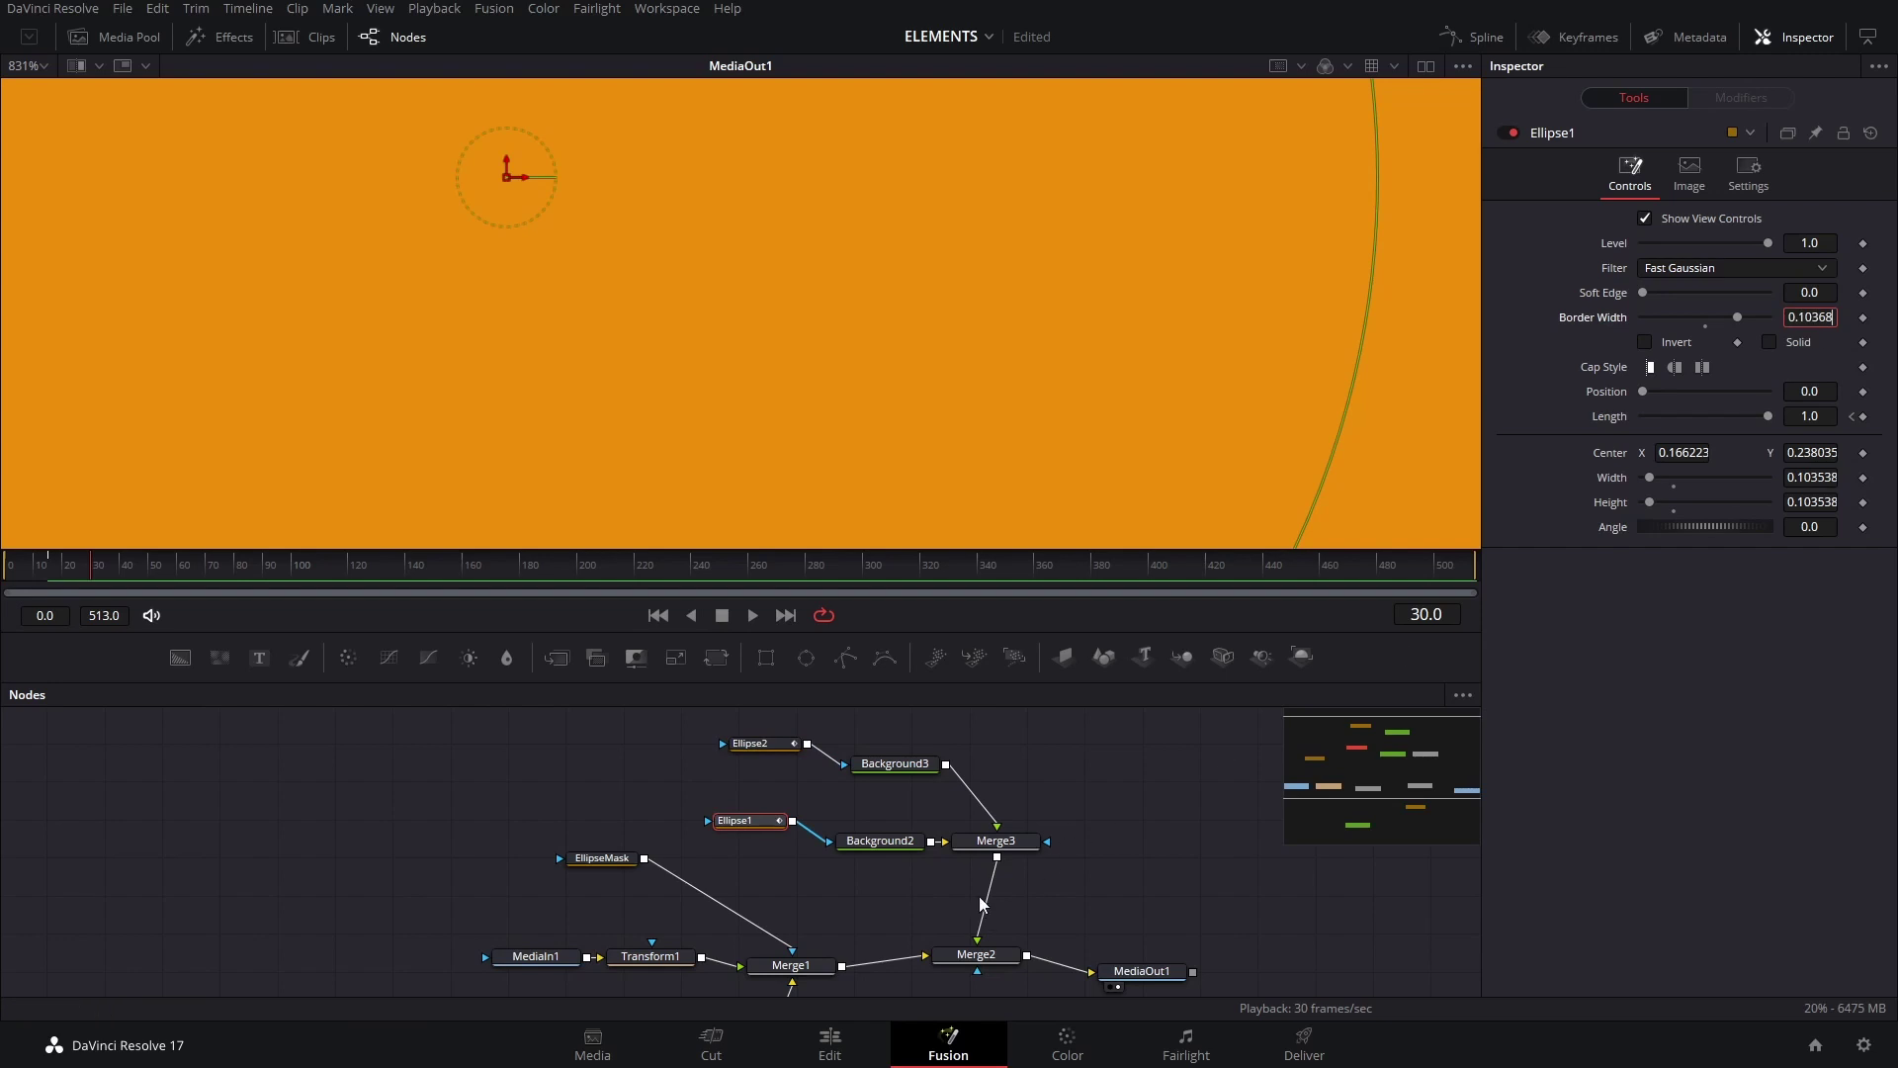
# Play the reveal animation from its opening frames with the whole circle in view.
pyautogui.click(31, 569)
pyautogui.moveTo(30, 567); pyautogui.dragTo(24, 567)
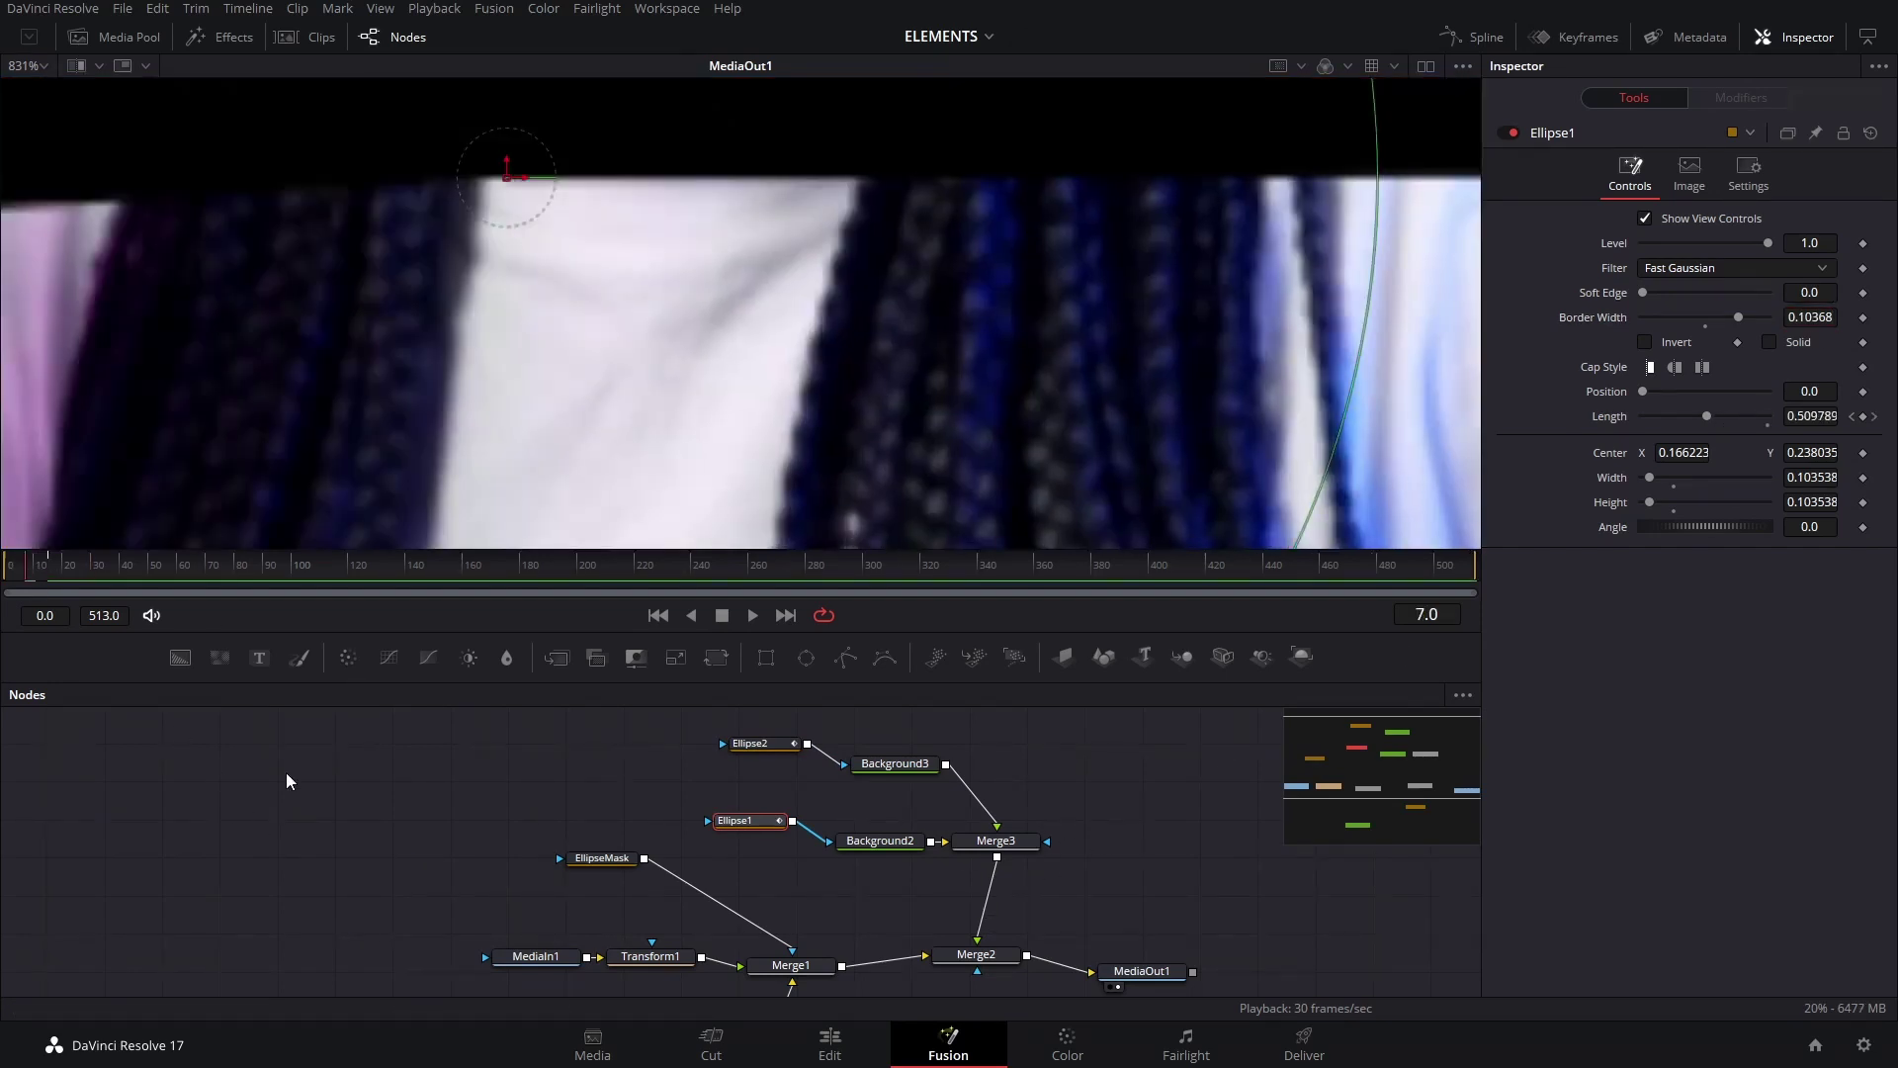
pyautogui.scroll(-10, 621, 204)
pyautogui.press('space')
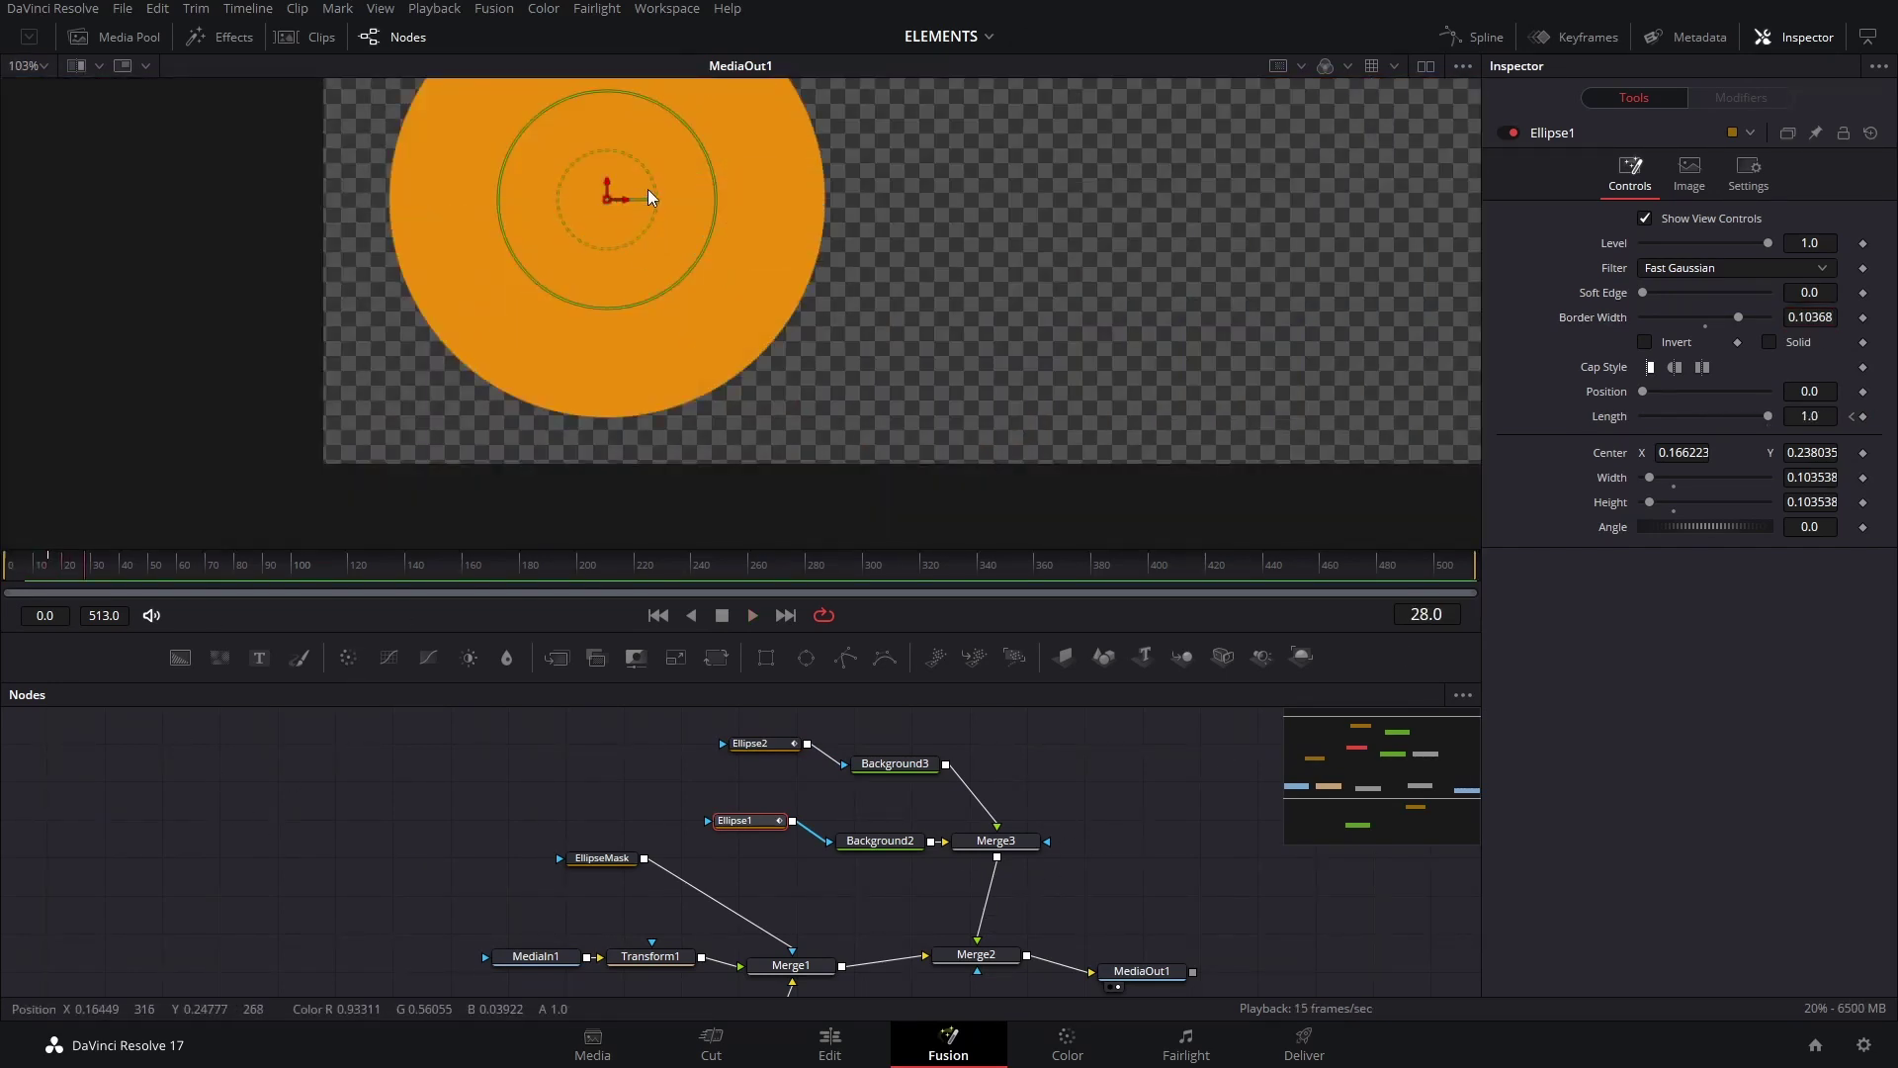
pyautogui.scroll(-2, 836, 344)
pyautogui.moveTo(836, 283); pyautogui.dragTo(649, 349)
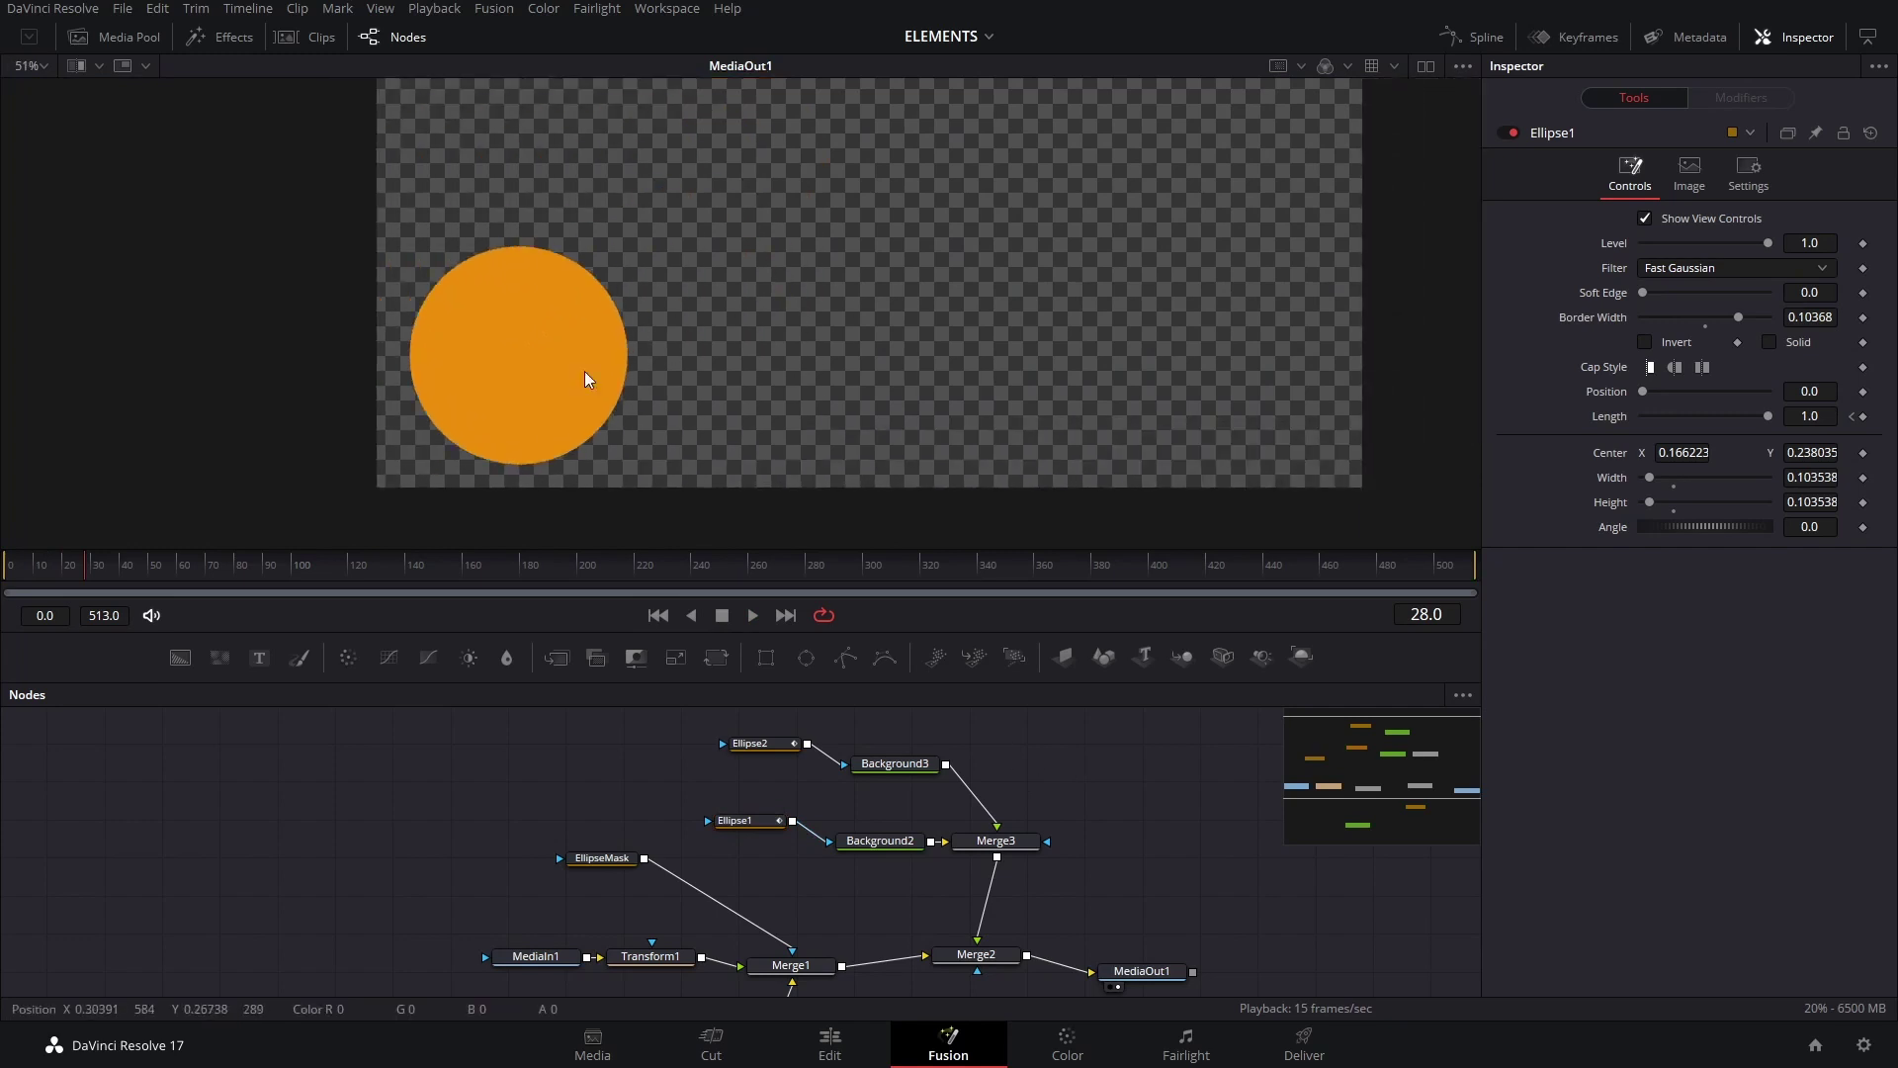
pyautogui.click(26, 569)
pyautogui.press('space')
pyautogui.press('space')
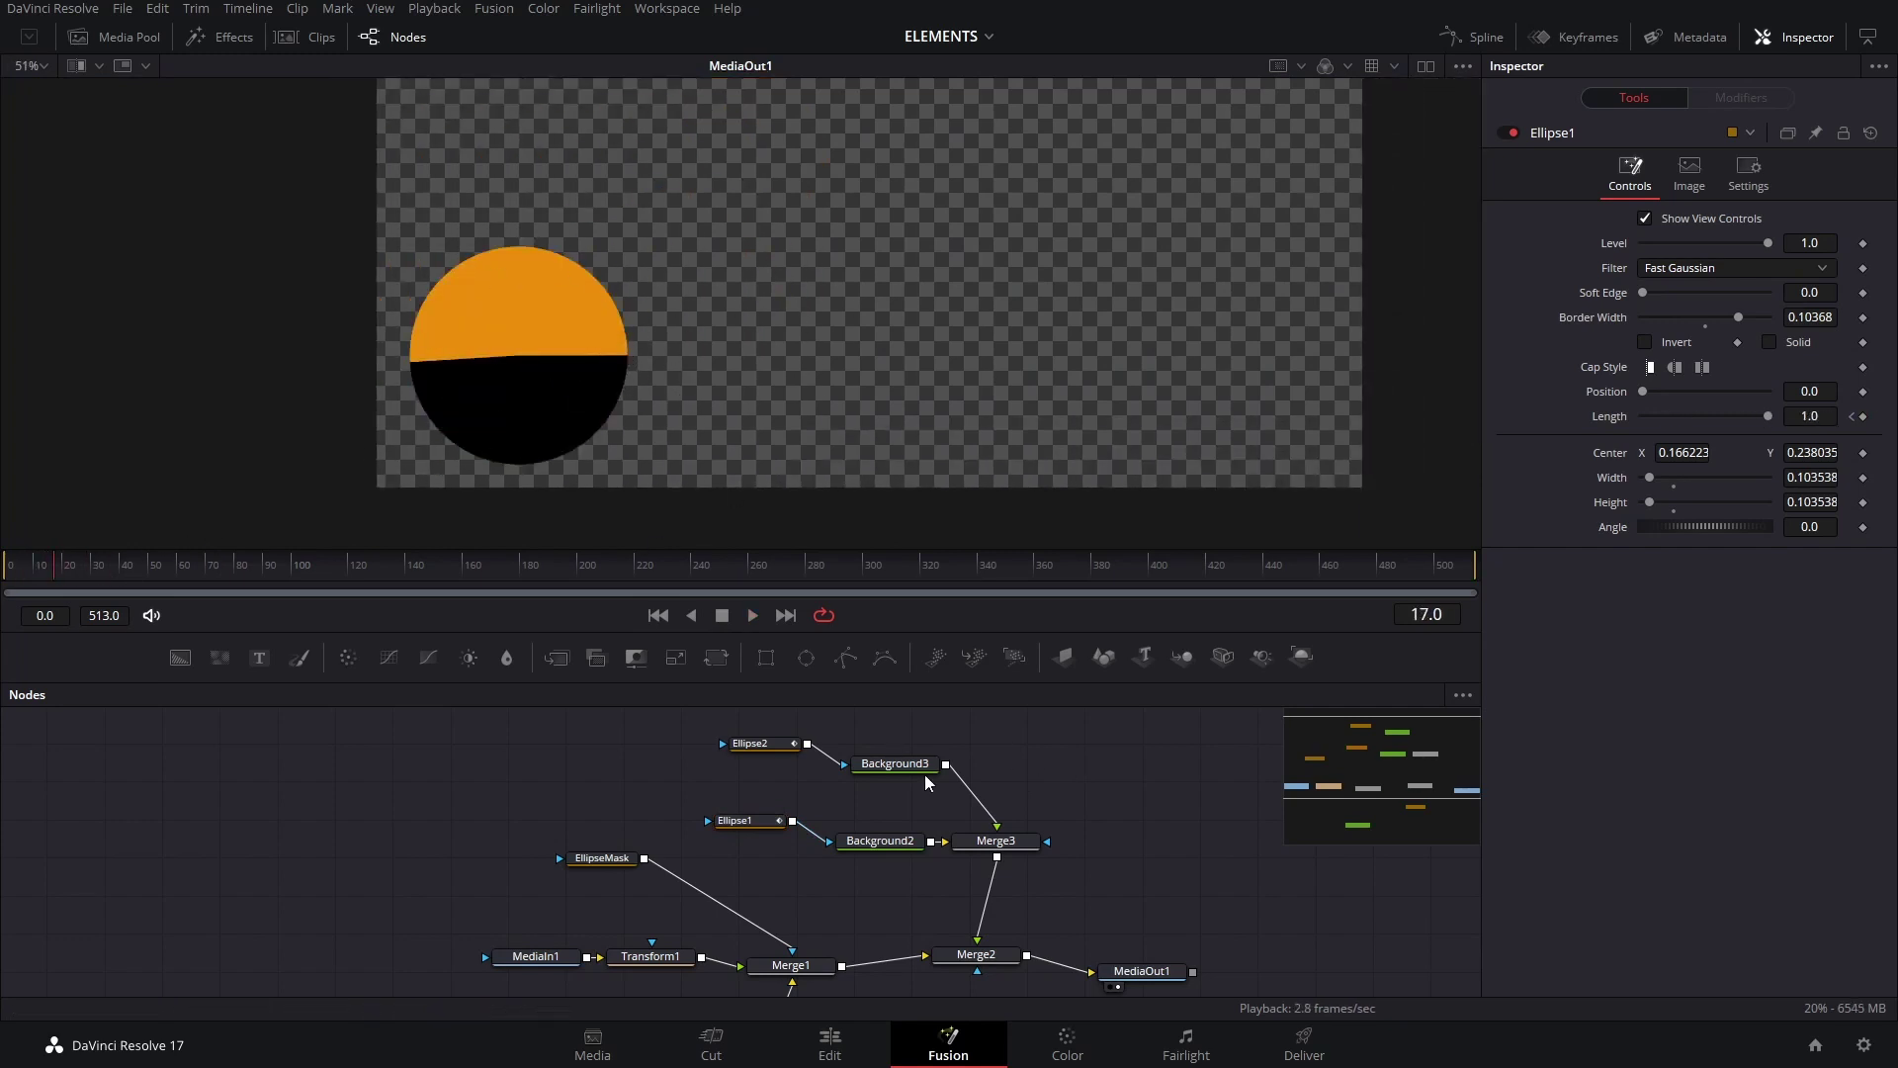
# Set the Border Width of the unconnected ellipse copy, Ellipse2_1, to 0.10368.
pyautogui.moveTo(944, 796); pyautogui.dragTo(835, 633)
pyautogui.click(847, 869)
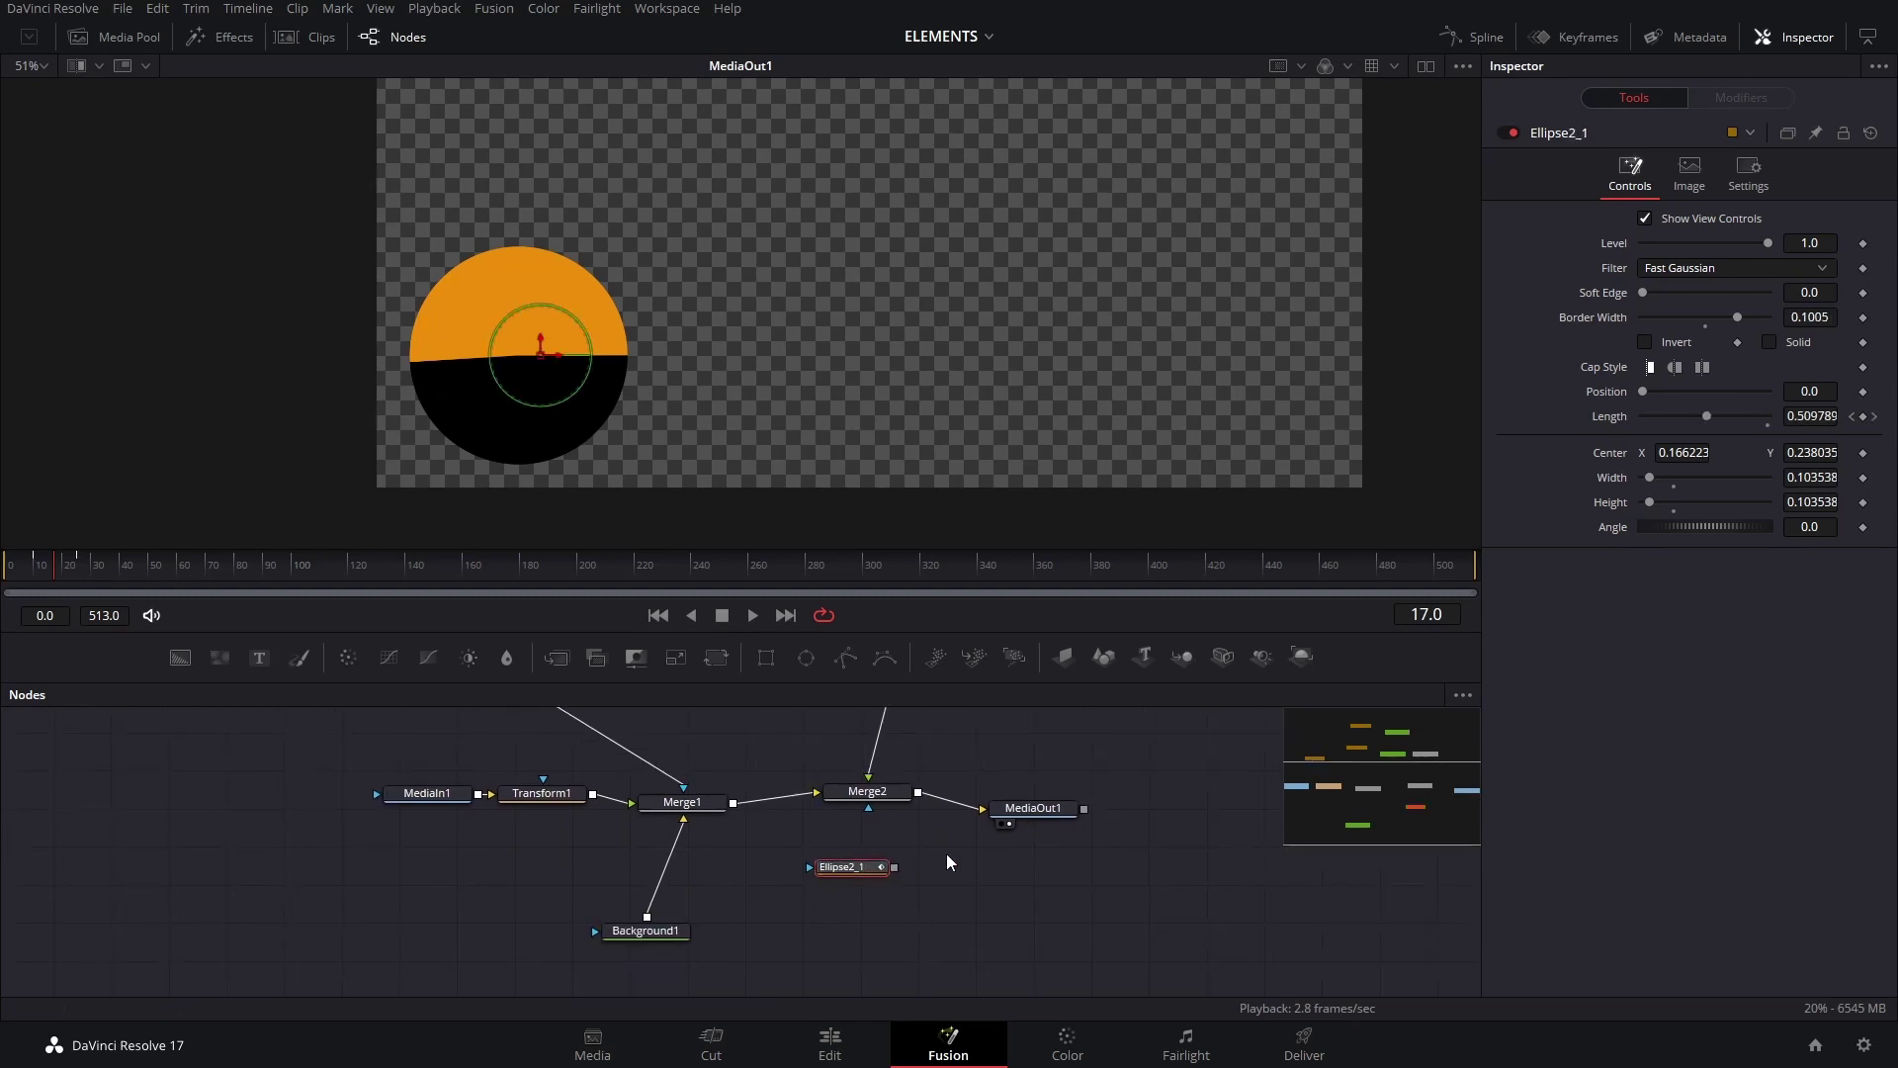
pyautogui.scroll(-1, 858, 917)
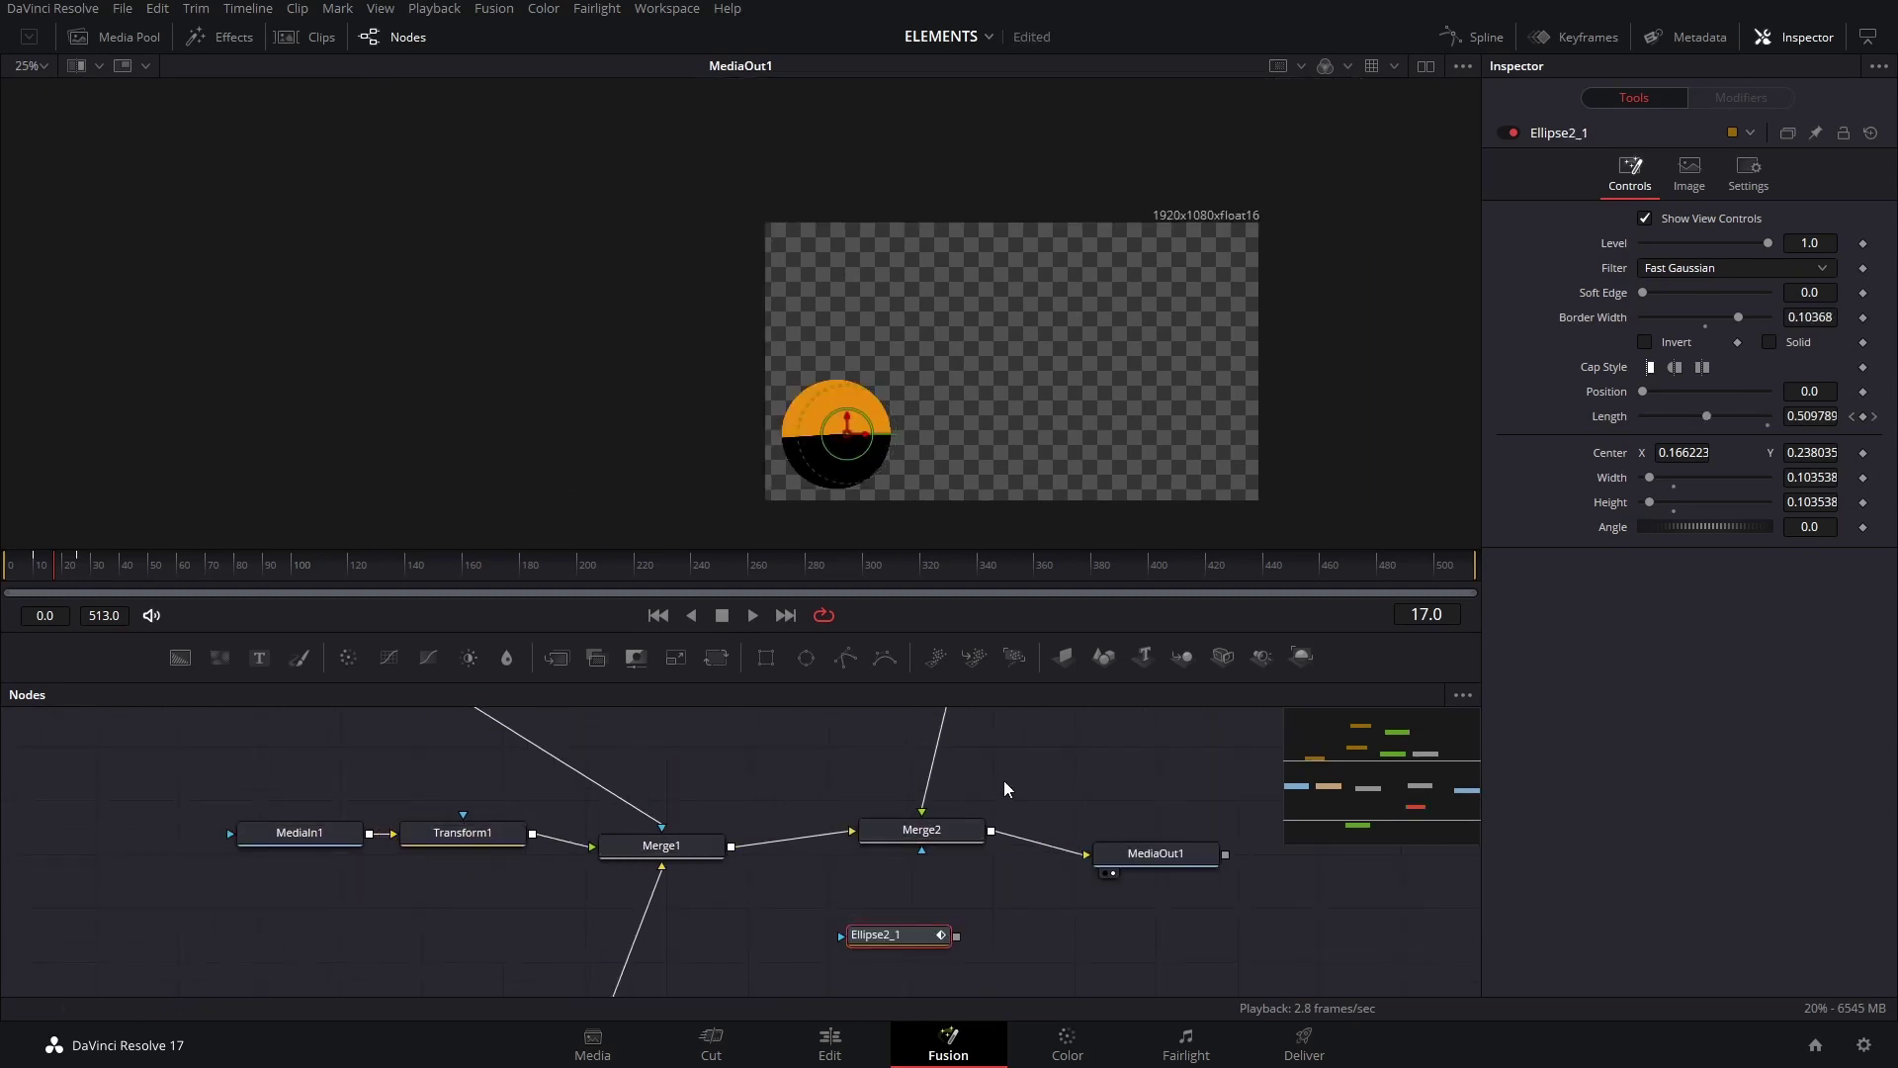
pyautogui.scroll(-2, 1009, 777)
pyautogui.scroll(1, 1016, 767)
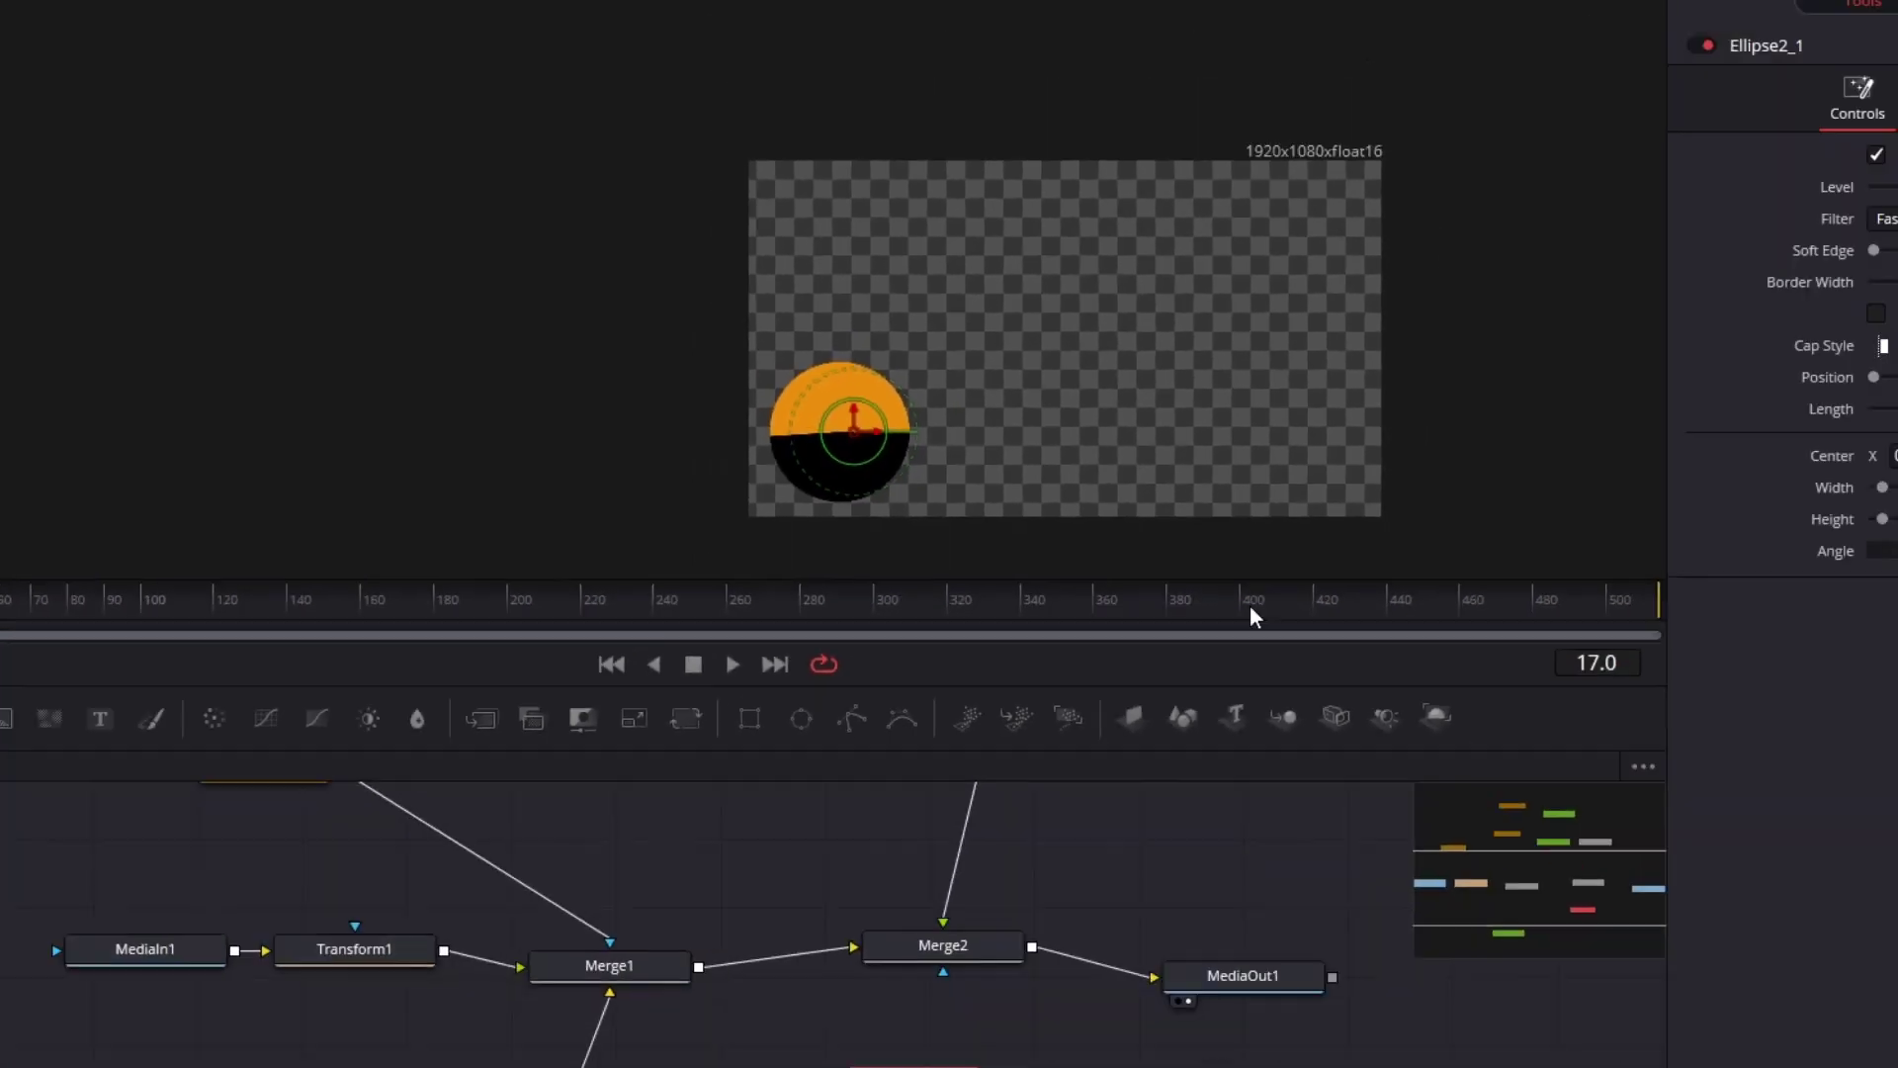
# Turn off Auto Resolution on Background2 and set its width to 1920.
pyautogui.click(791, 796)
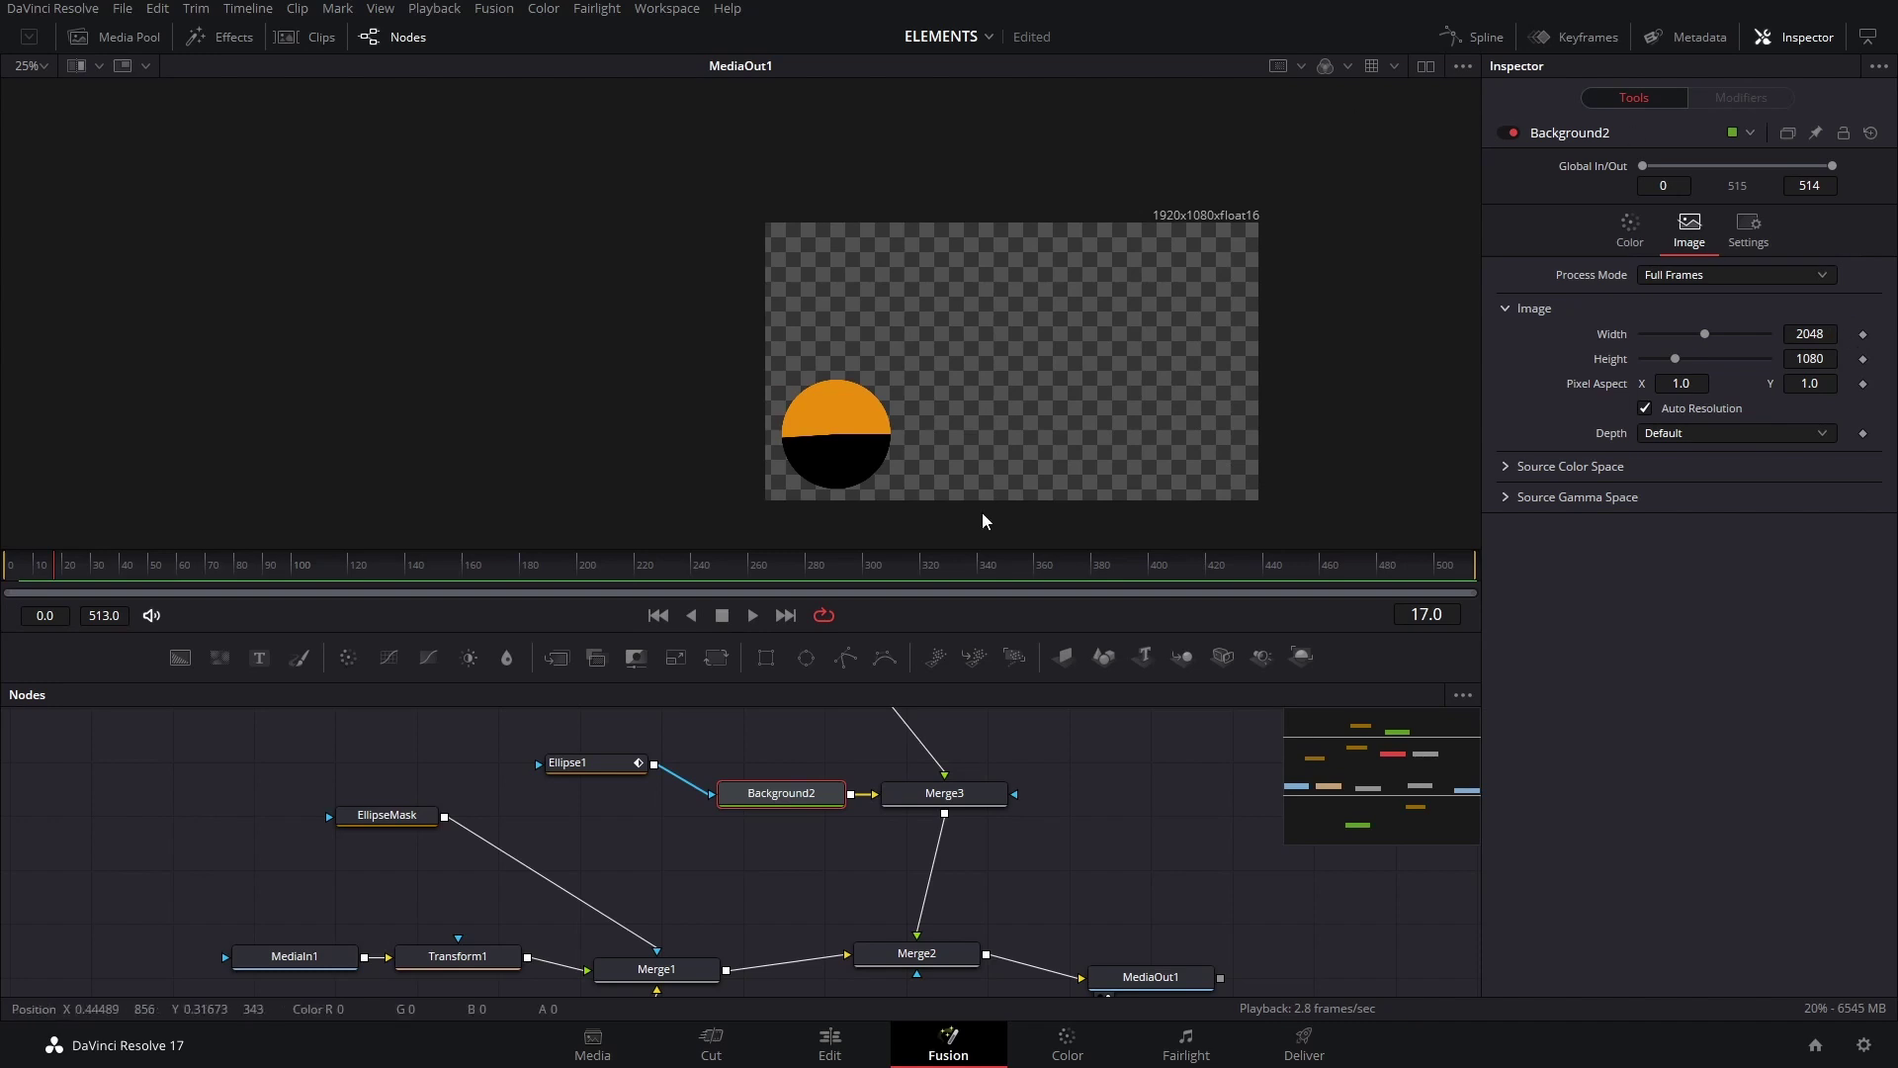
pyautogui.click(1644, 408)
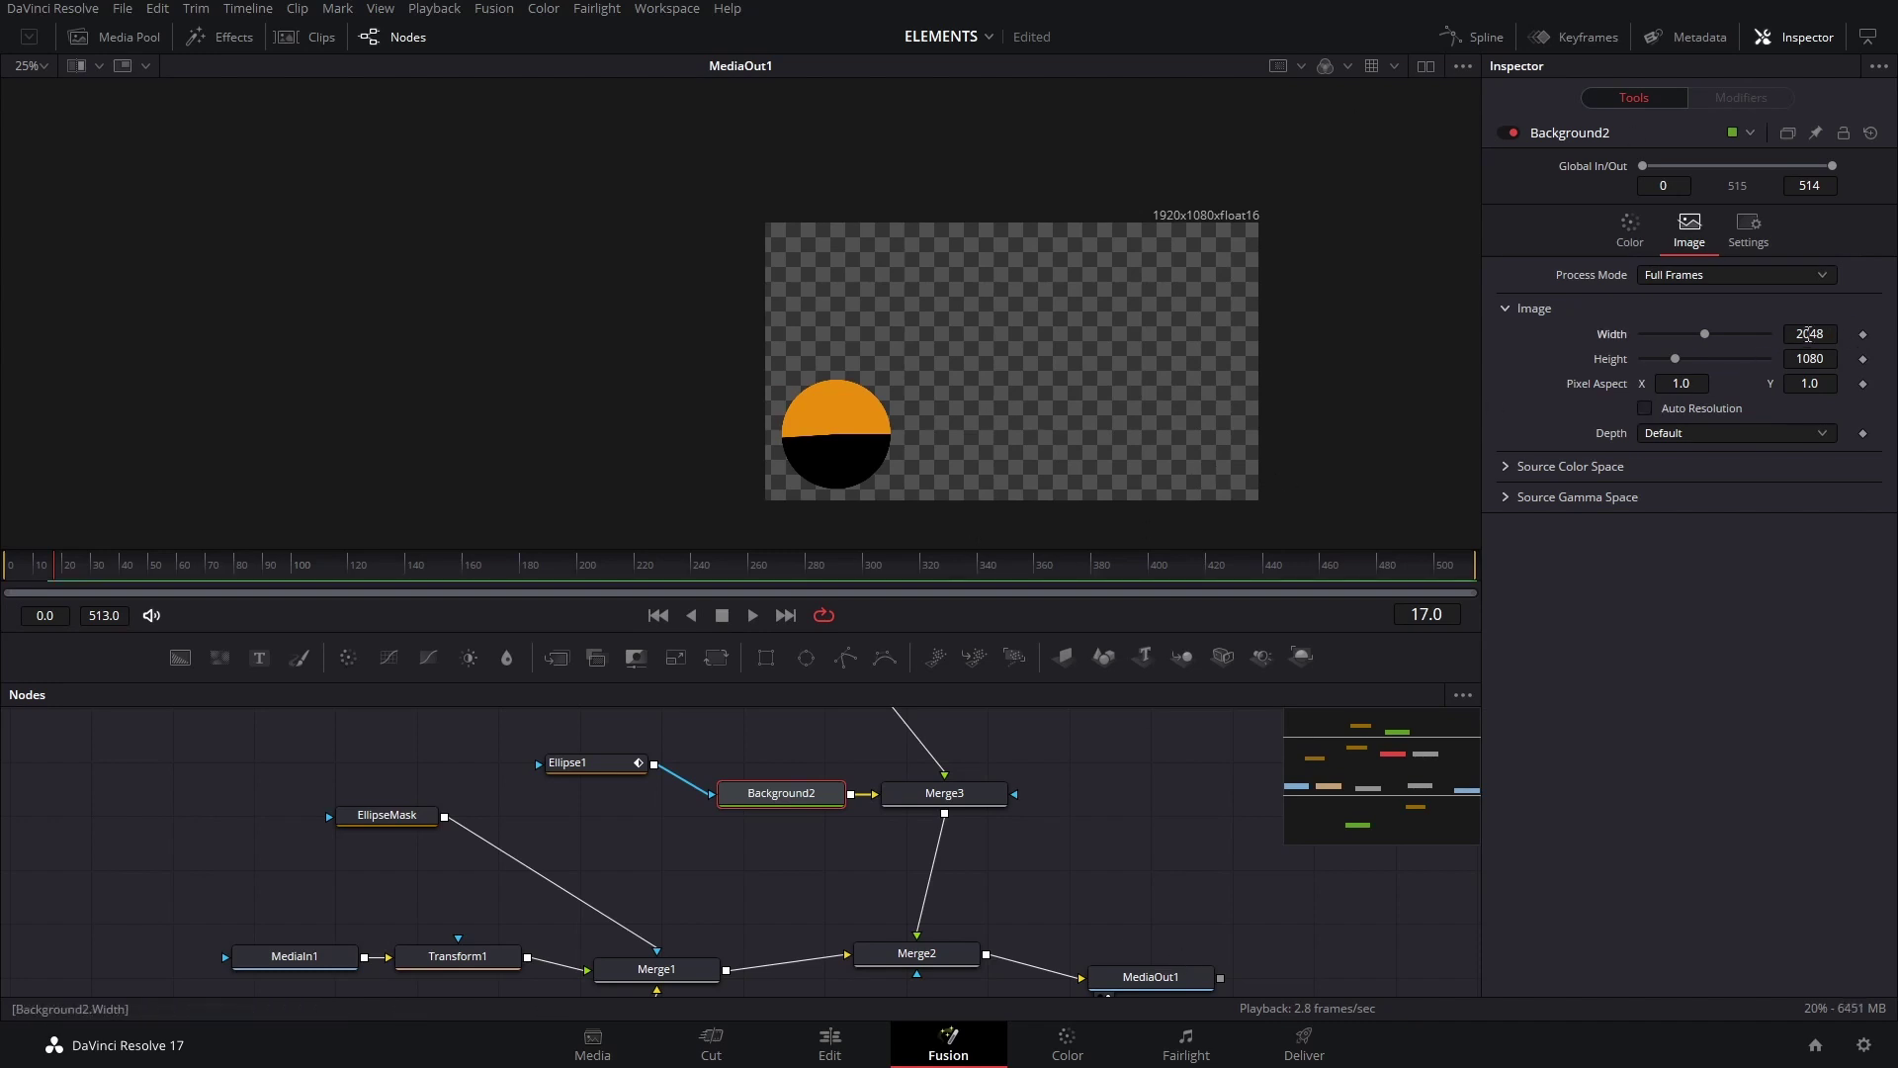
pyautogui.write('1920')
pyautogui.press('Tab')
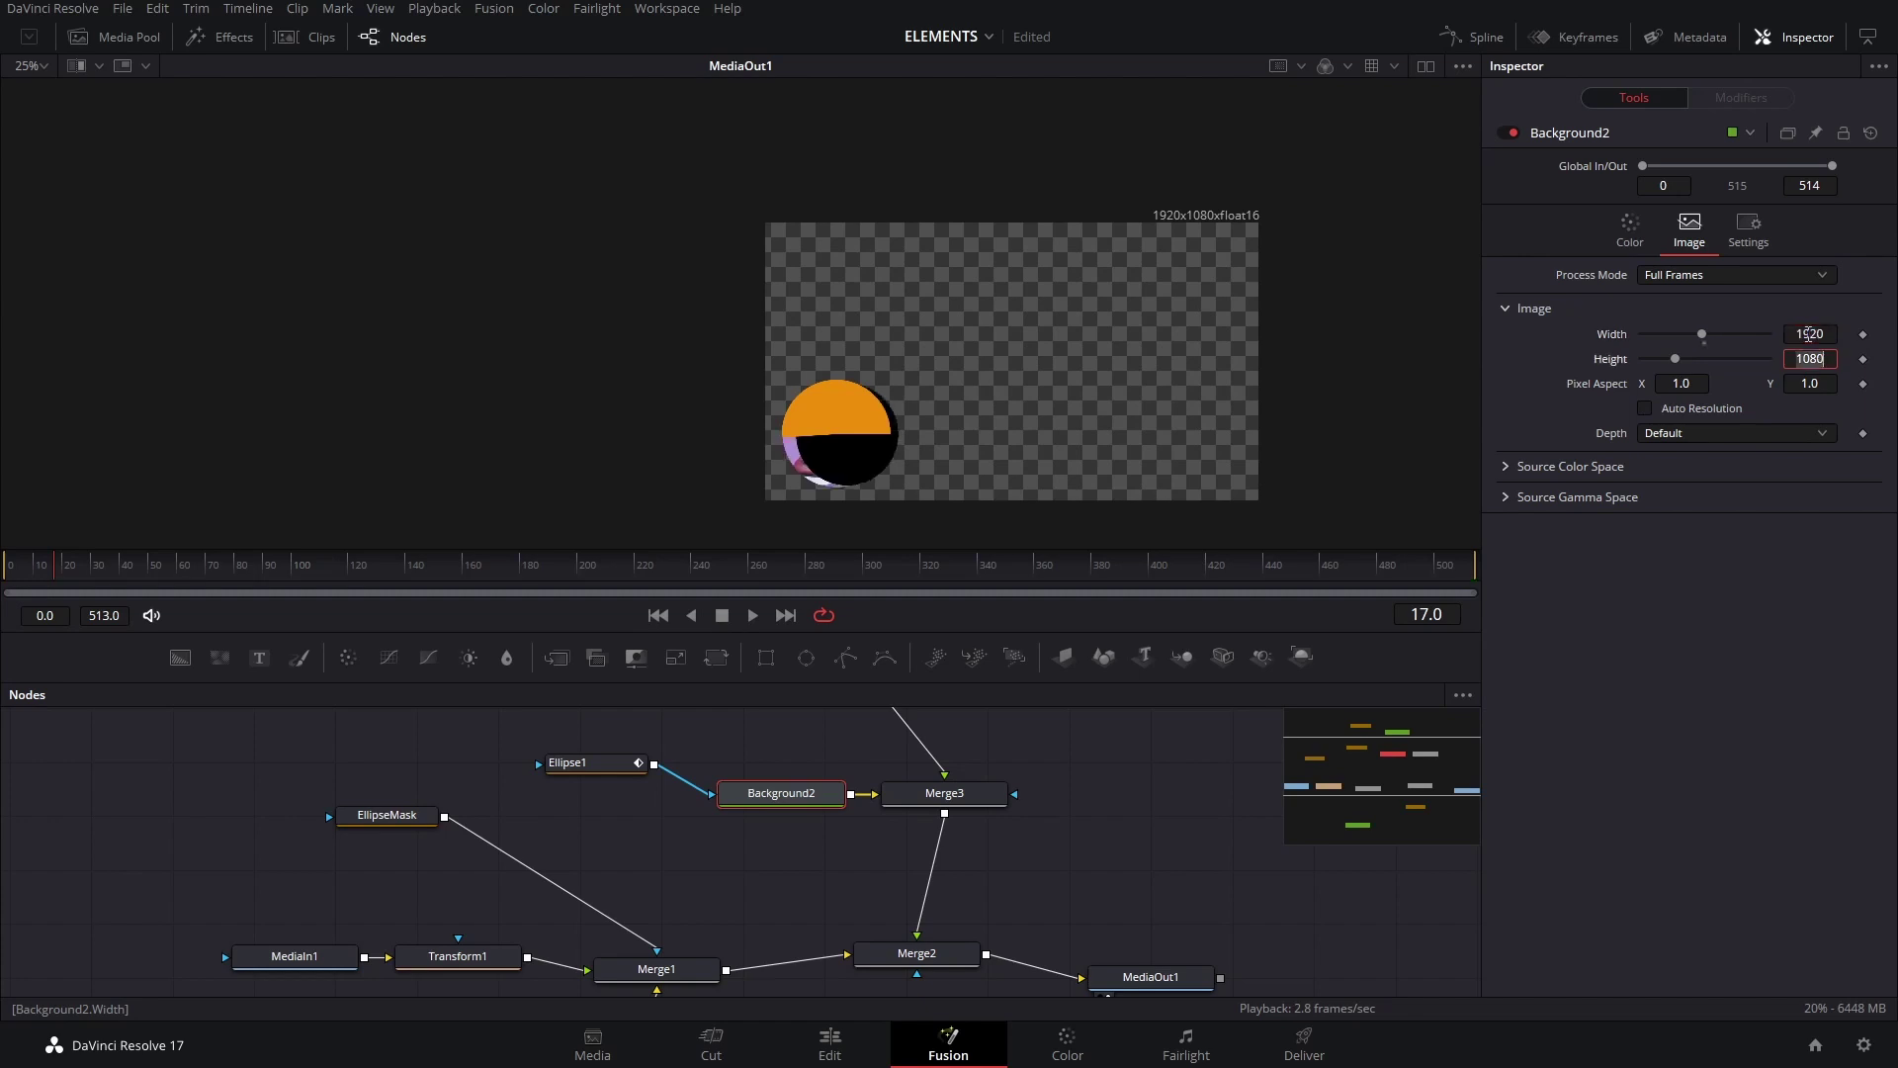
# Give Background3 a manual image width of 1920.
pyautogui.scroll(3, 833, 791)
pyautogui.click(802, 862)
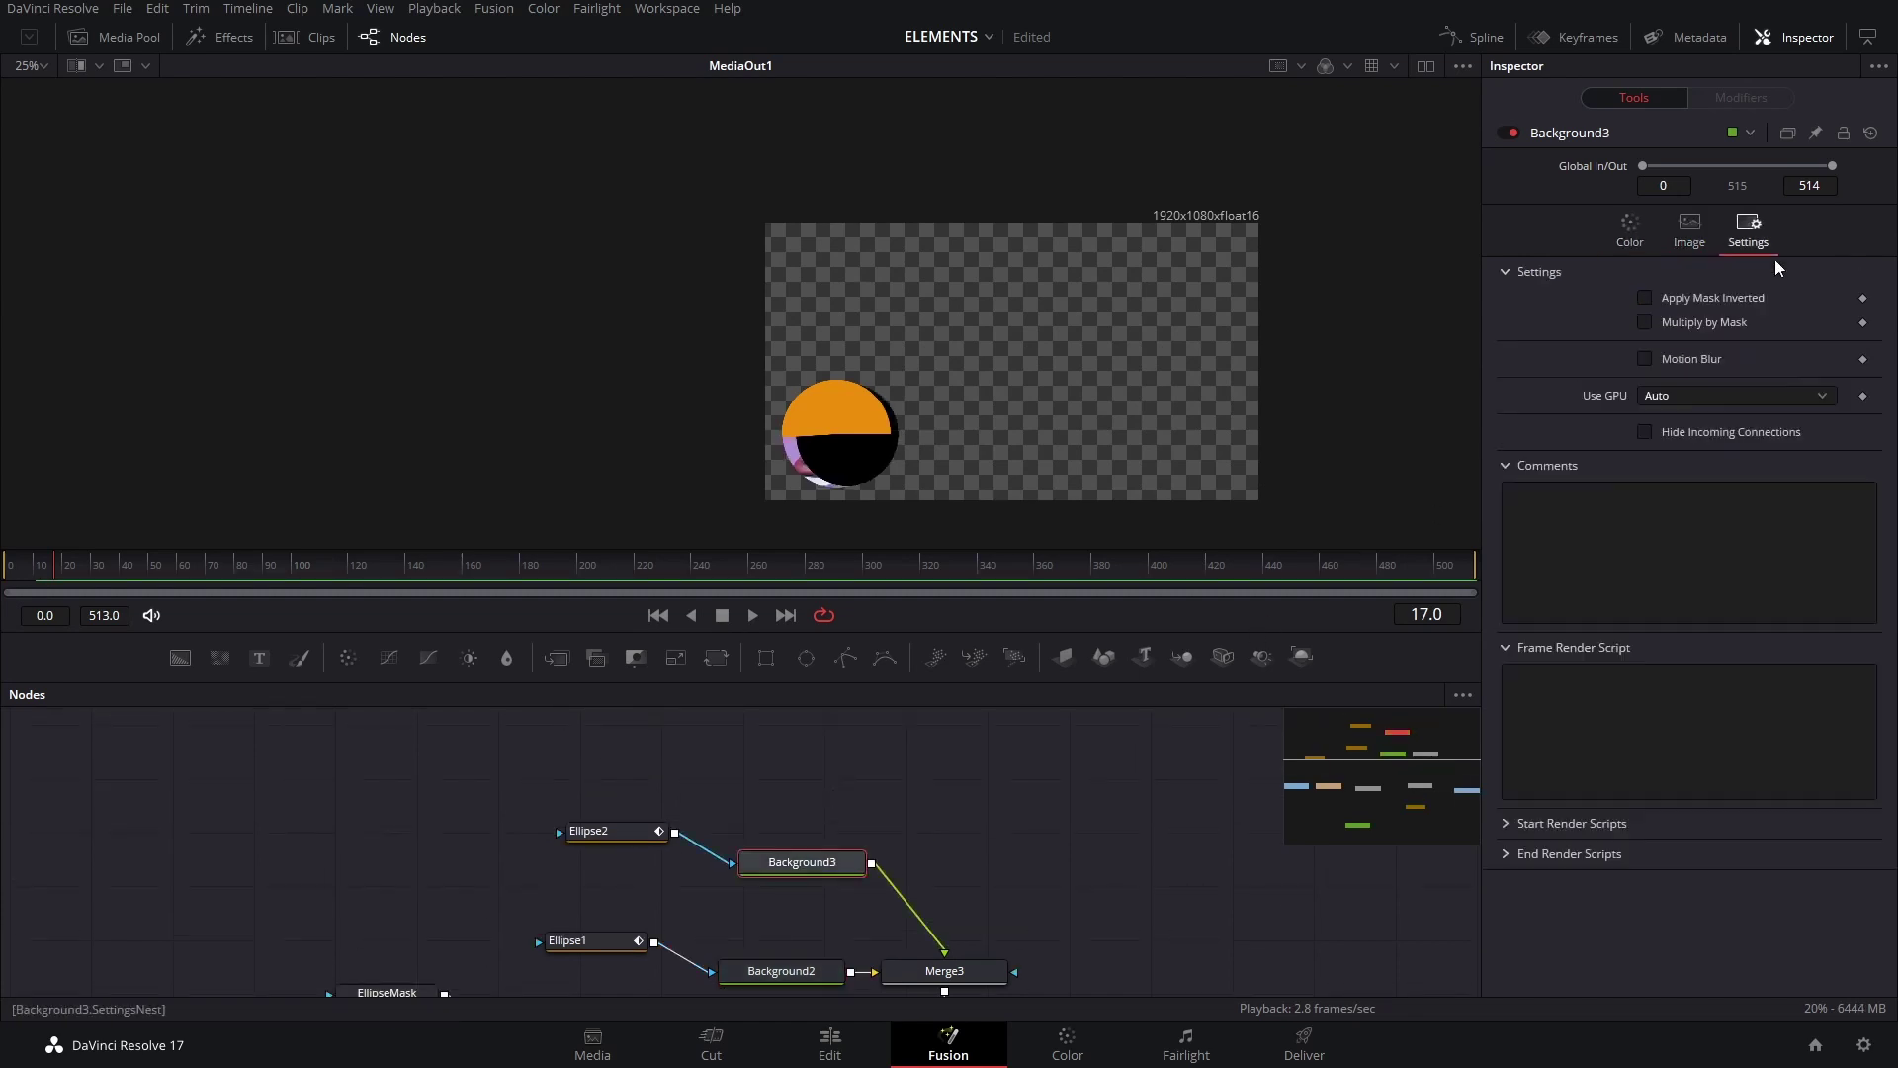
pyautogui.click(1690, 230)
pyautogui.doubleClick(1809, 334)
pyautogui.write('1920')
pyautogui.press('Tab')
# Shift Ellipse1 and Ellipse2 to a Center X of about 0.143 so they line up with the circular footage.
pyautogui.moveTo(692, 939); pyautogui.dragTo(761, 848)
pyautogui.click(665, 848)
pyautogui.scroll(3, 901, 483)
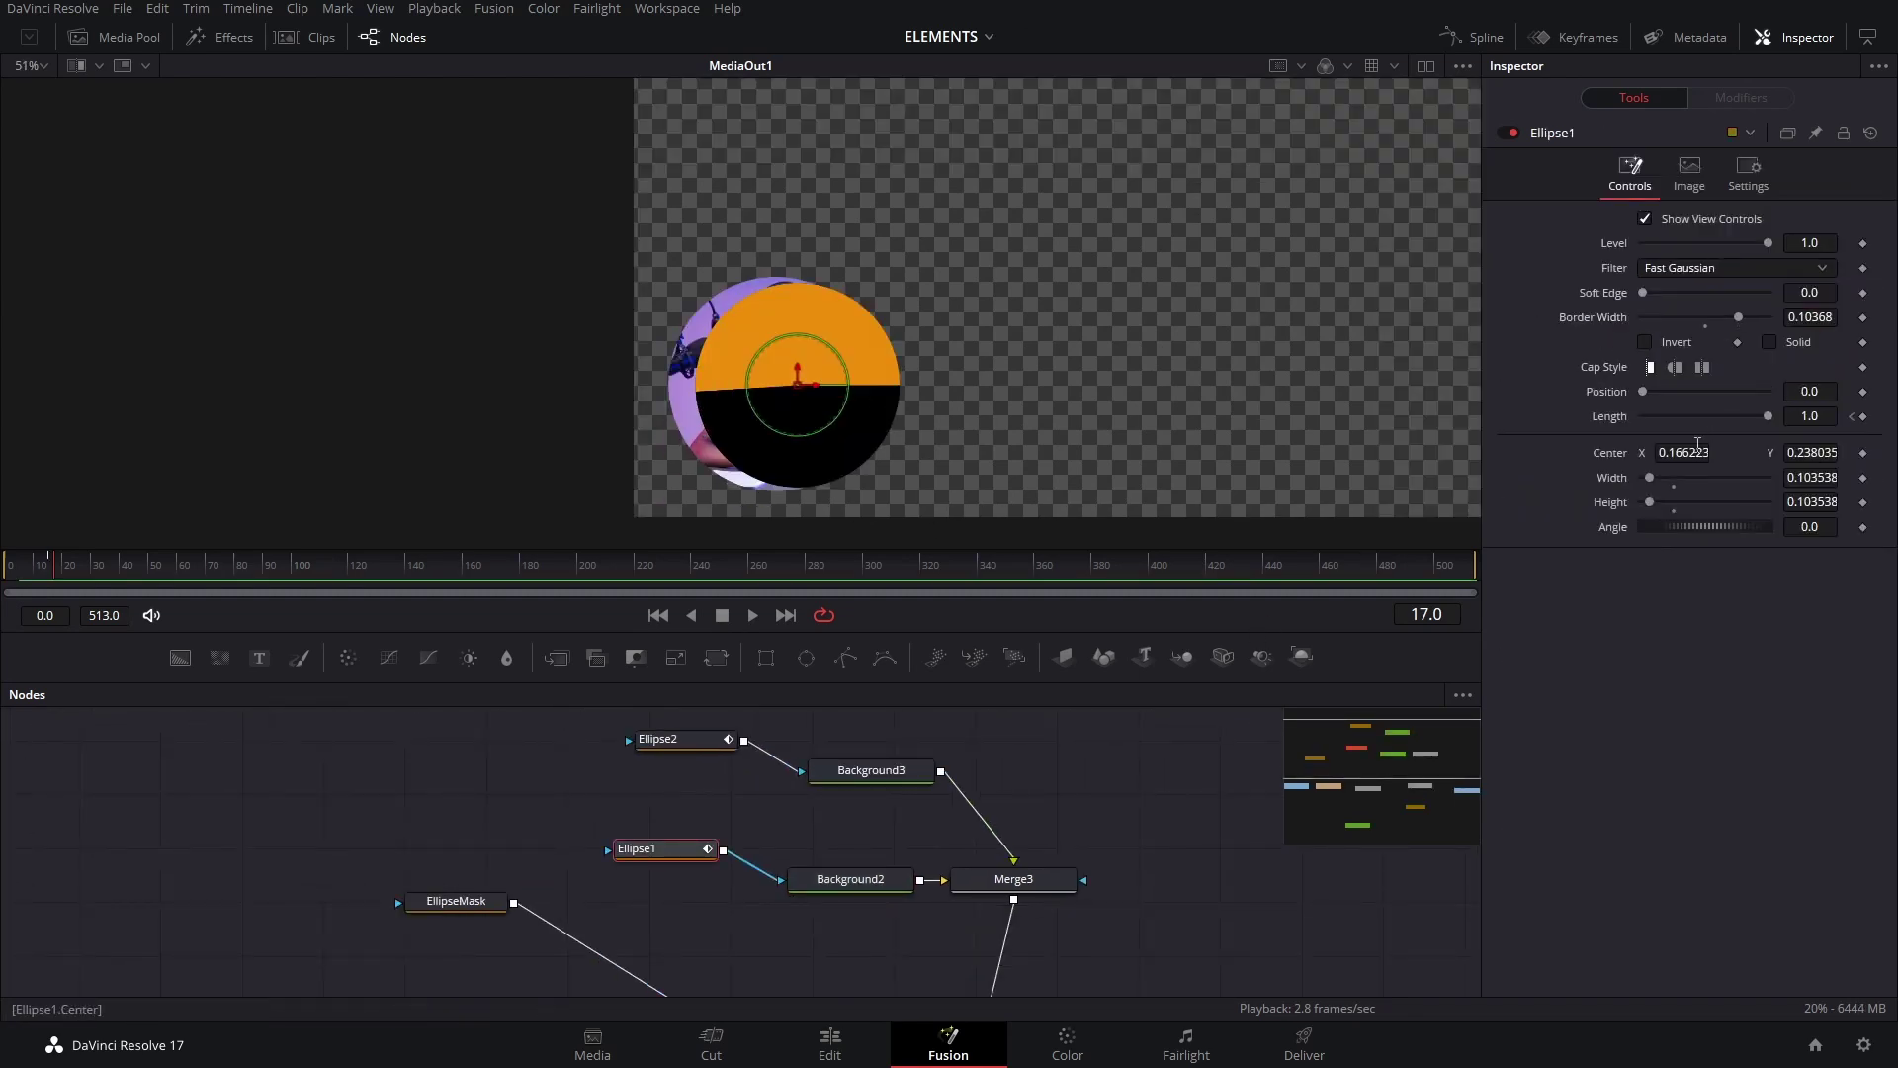
pyautogui.moveTo(1697, 452); pyautogui.dragTo(1666, 729)
pyautogui.click(692, 740)
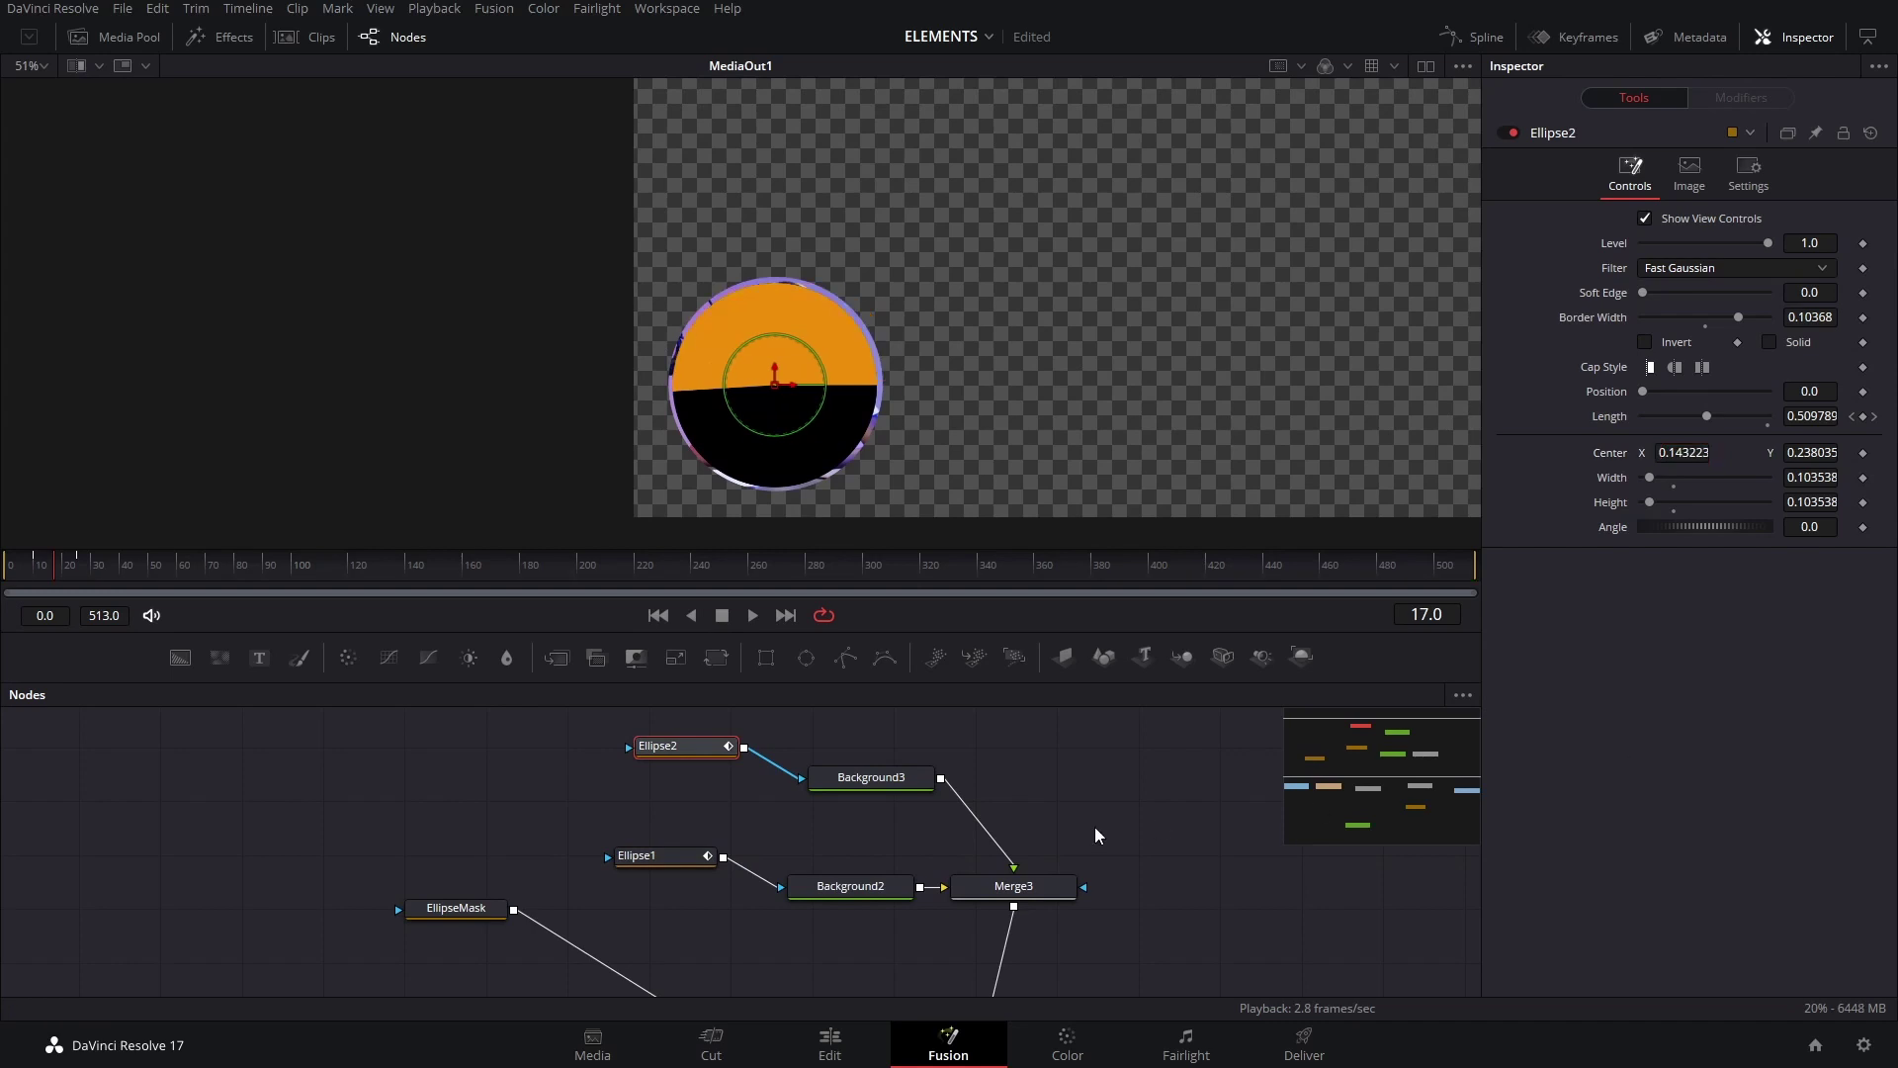
# Shrink EllipseMask to a width and height of about 0.2077 so the footage fits behind the orange and black circle.
pyautogui.scroll(-2, 1093, 841)
pyautogui.click(484, 852)
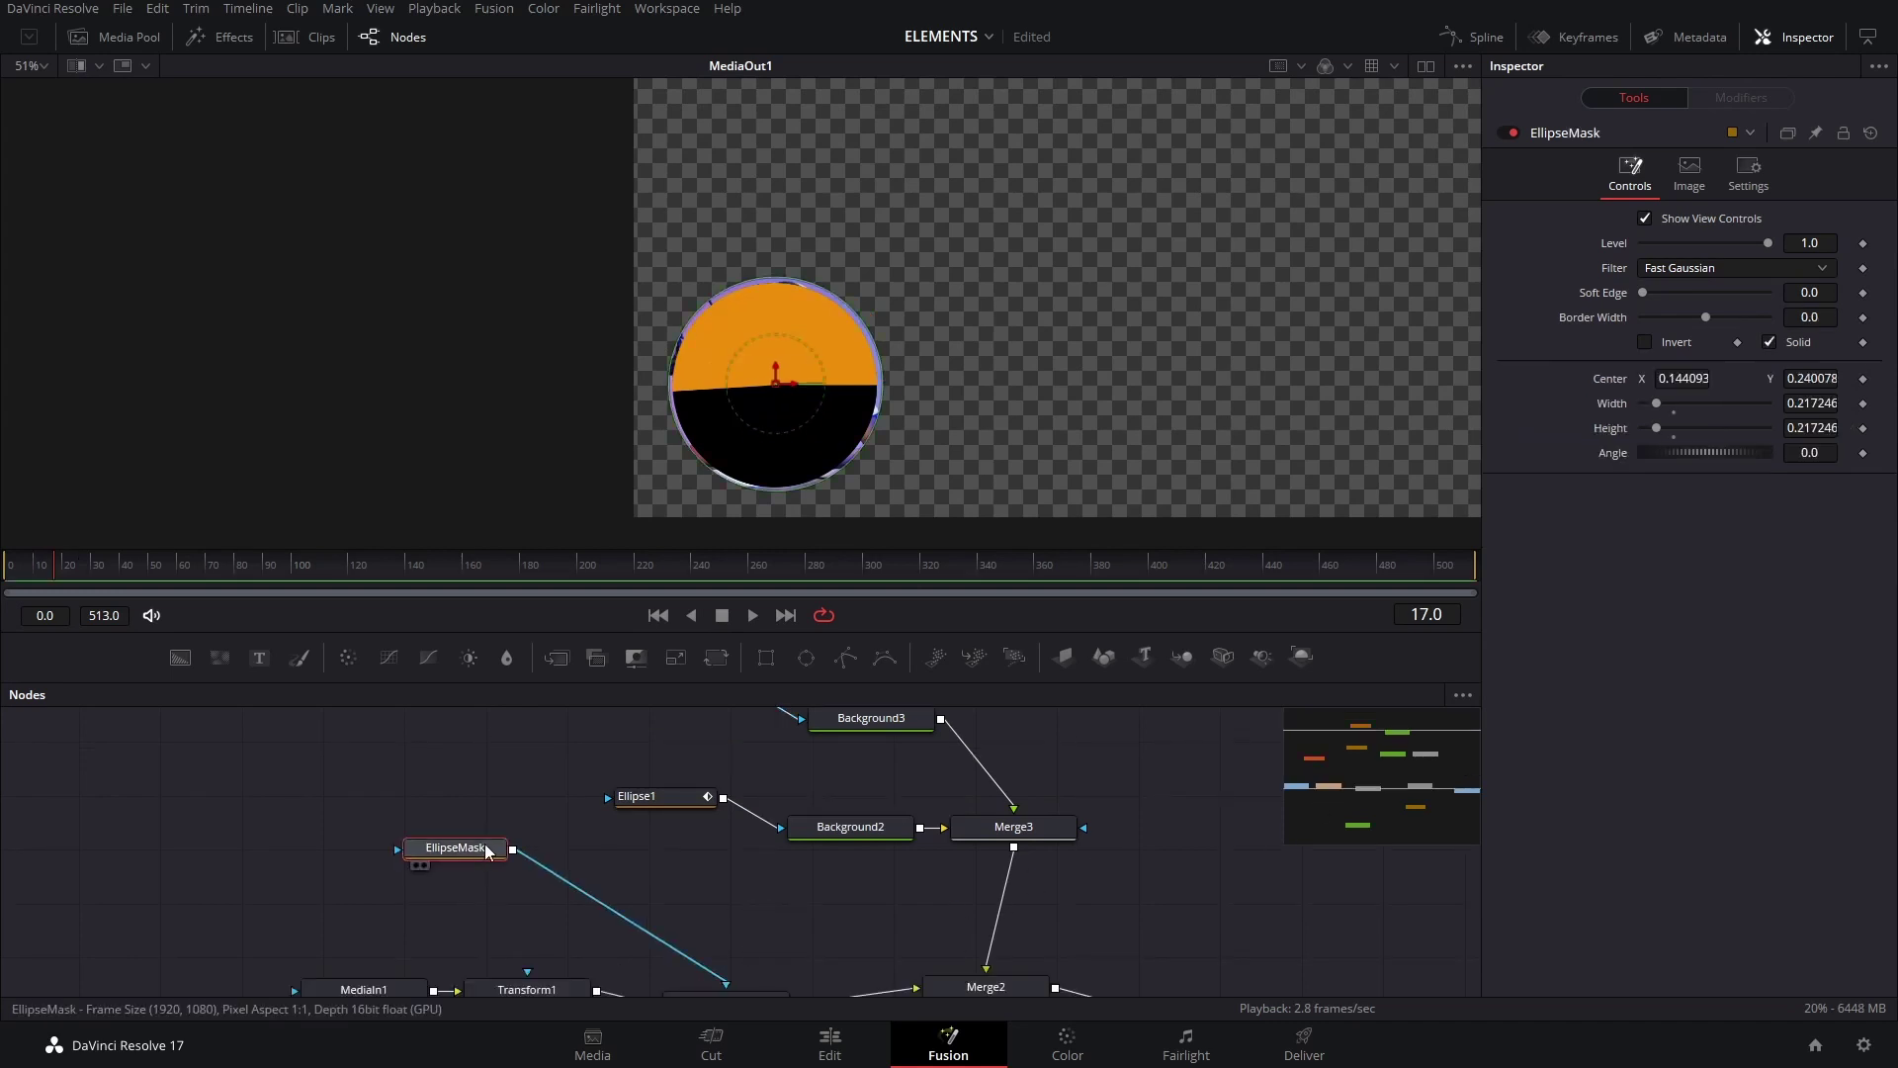
pyautogui.scroll(2, 829, 467)
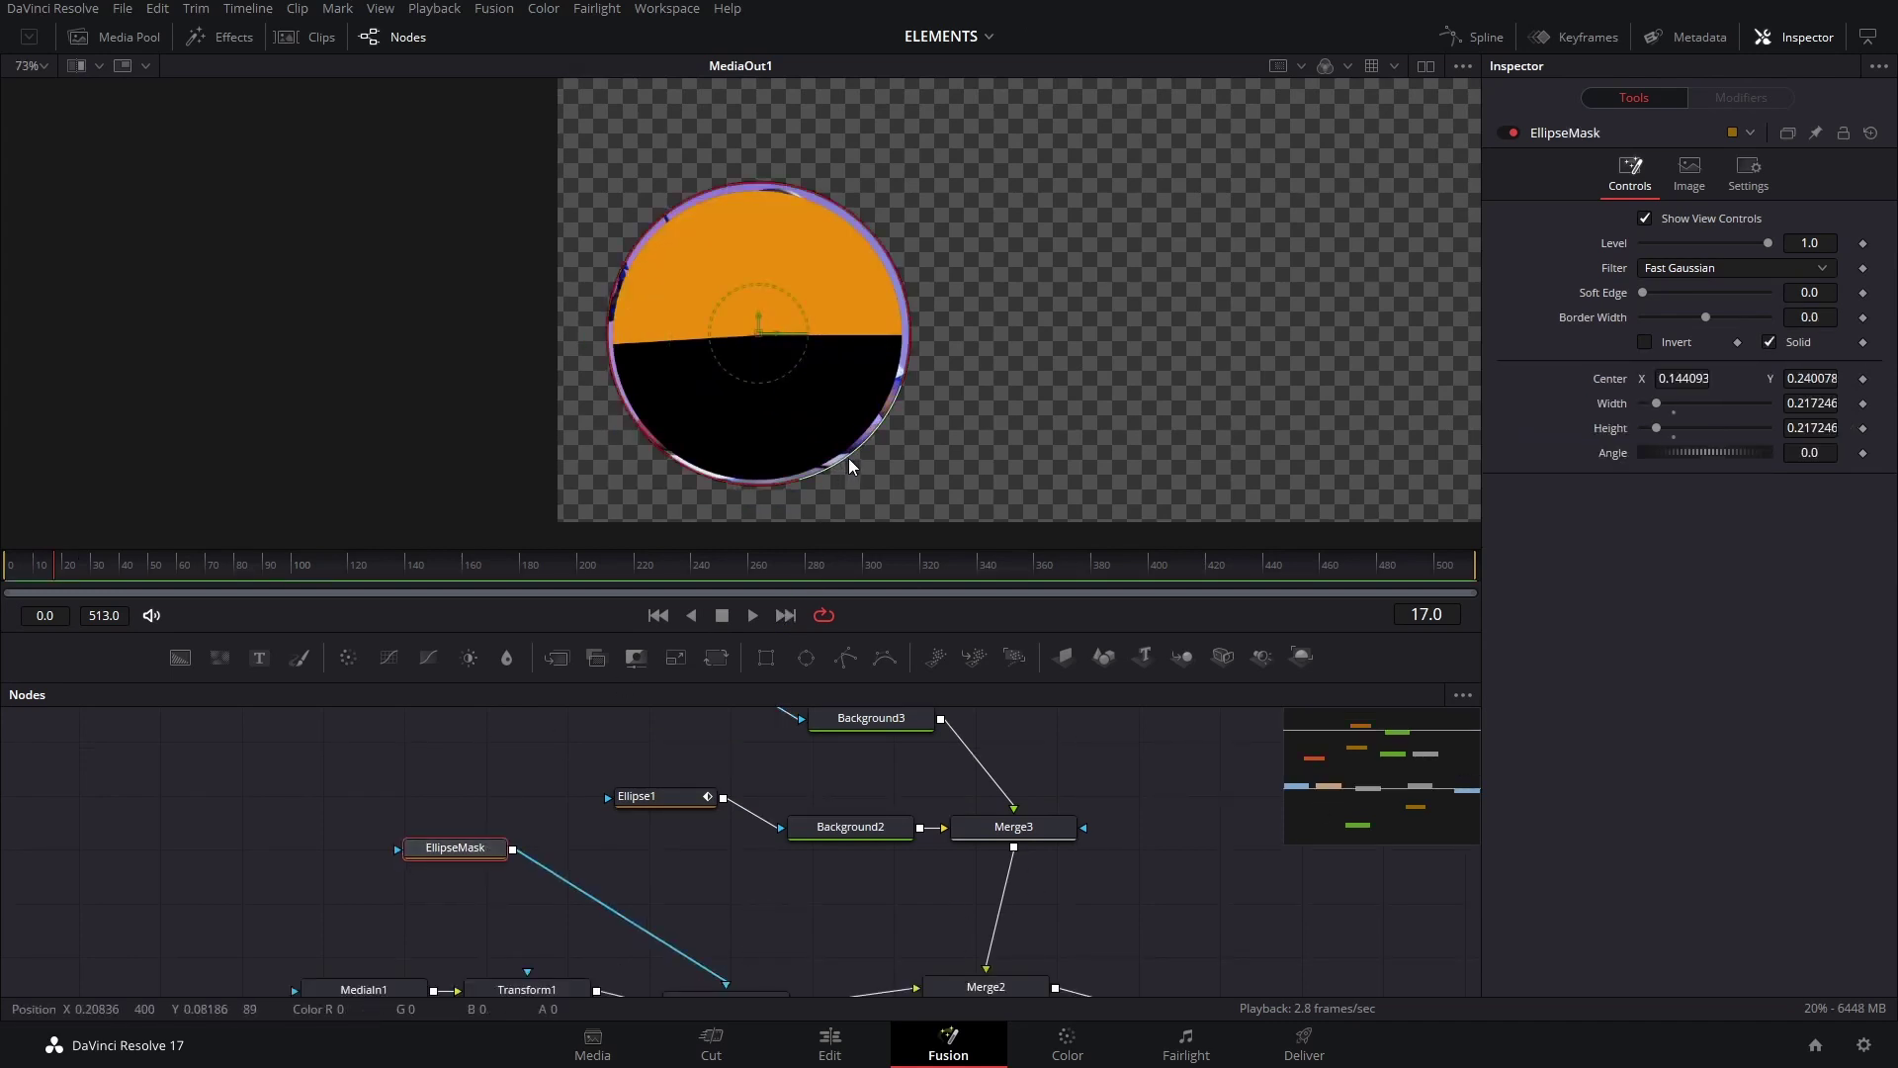
pyautogui.moveTo(848, 458); pyautogui.dragTo(837, 454)
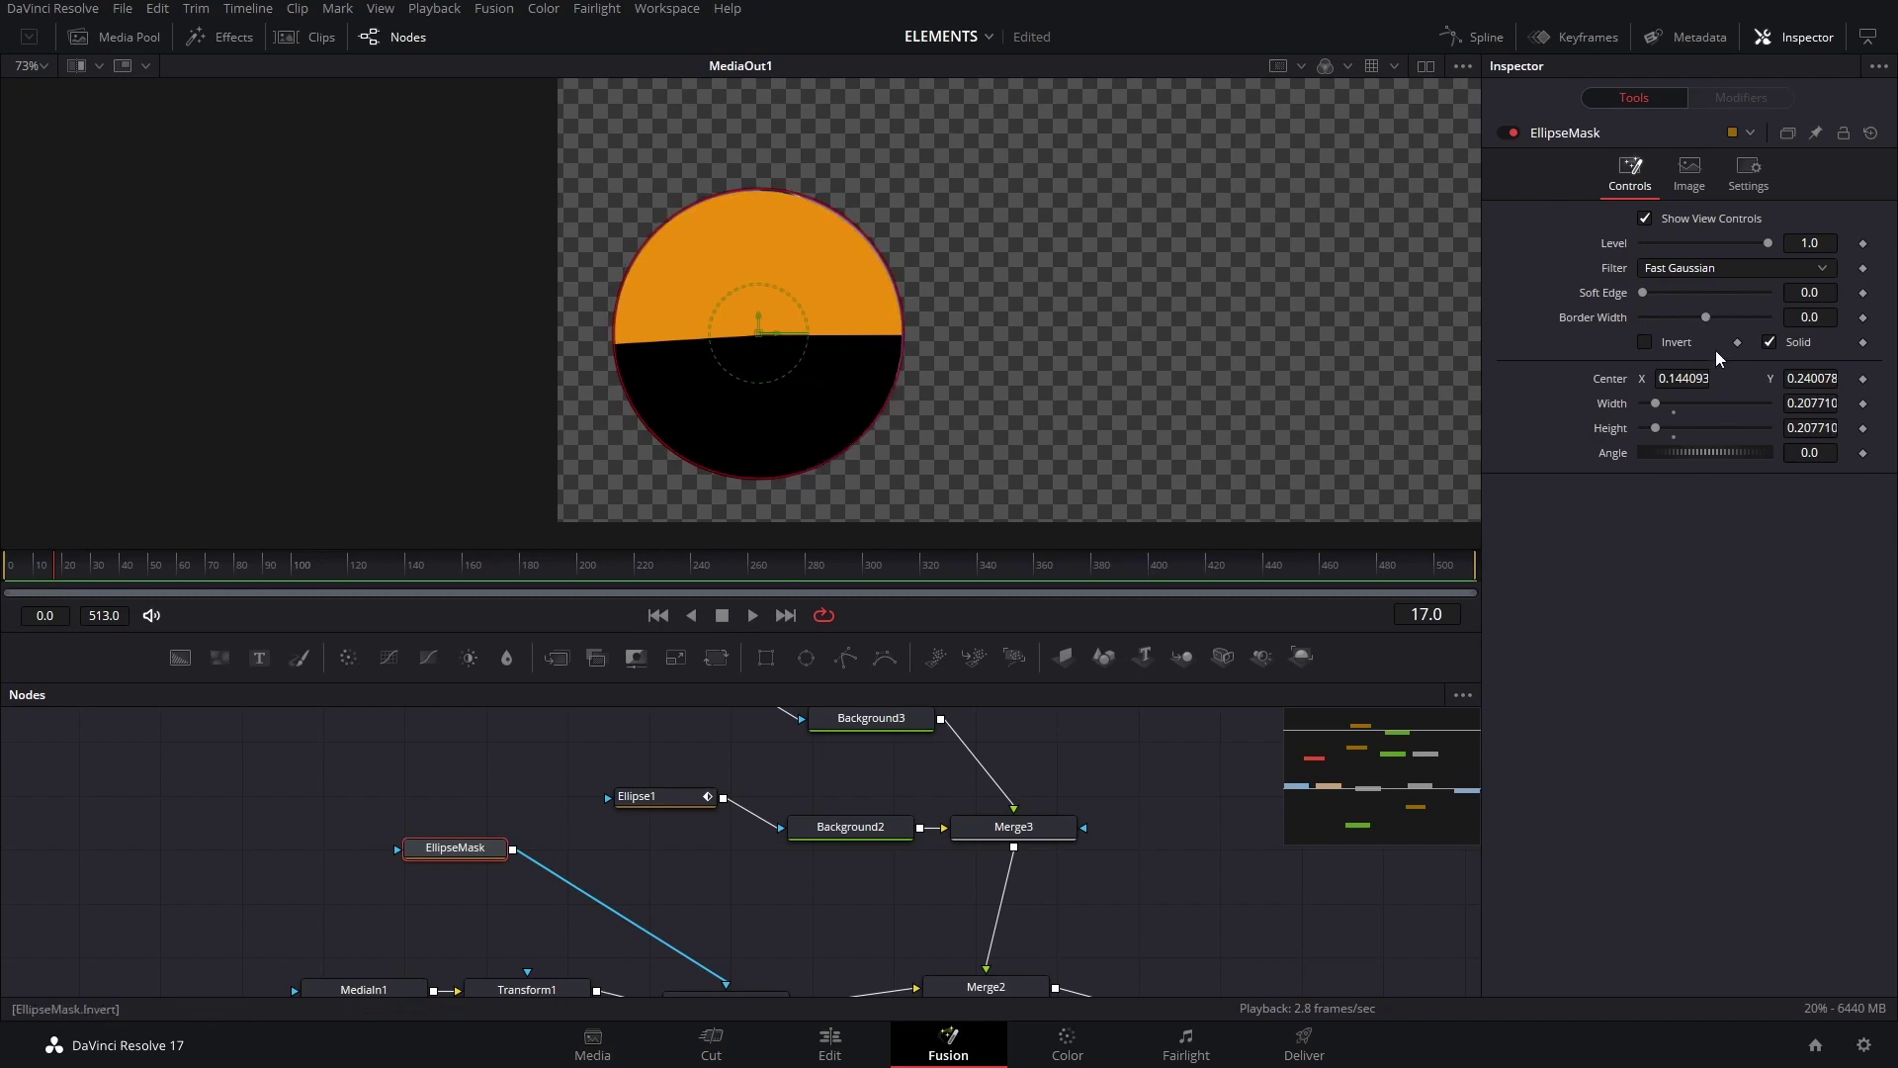
# Align EllipseMask with the colored circle at Center X 0.143223, Y 0.238479, and trim its width and height to 0.20621.
pyautogui.moveTo(1694, 376); pyautogui.dragTo(1668, 378)
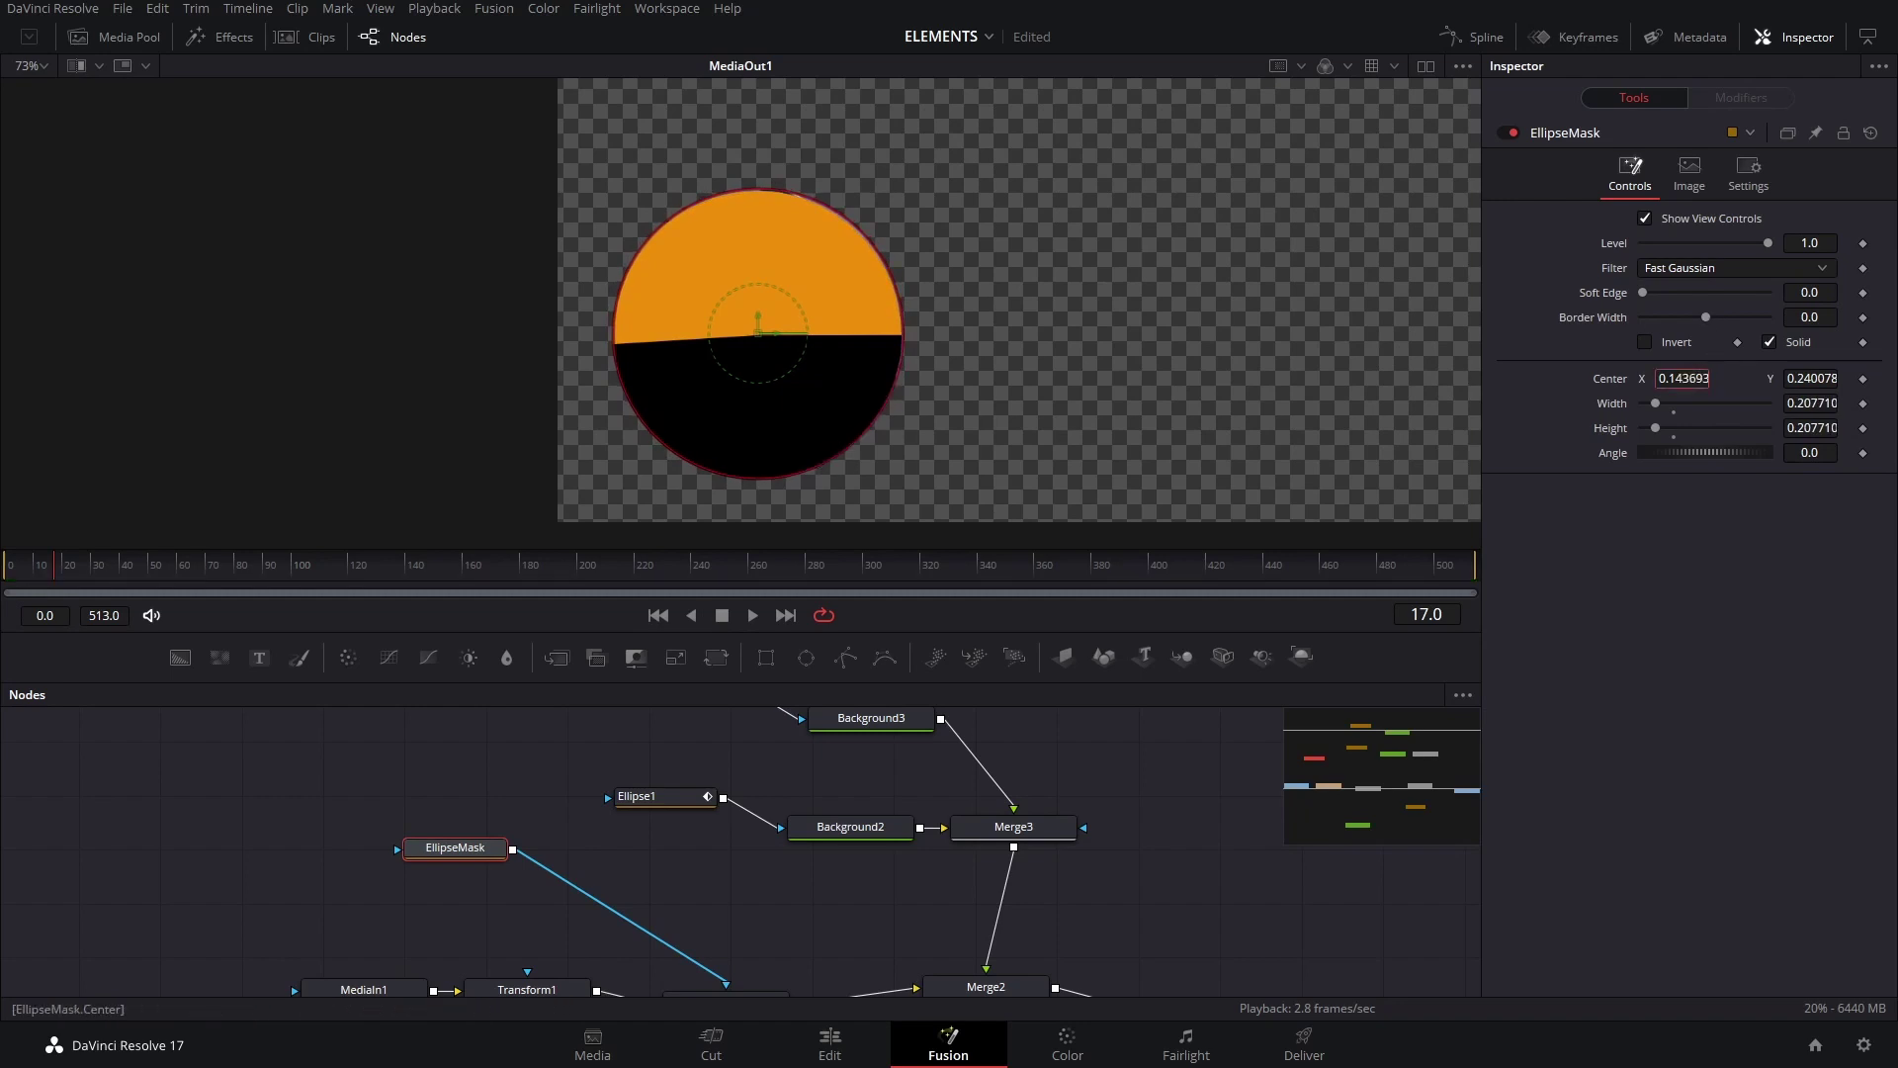
pyautogui.click(1203, 837)
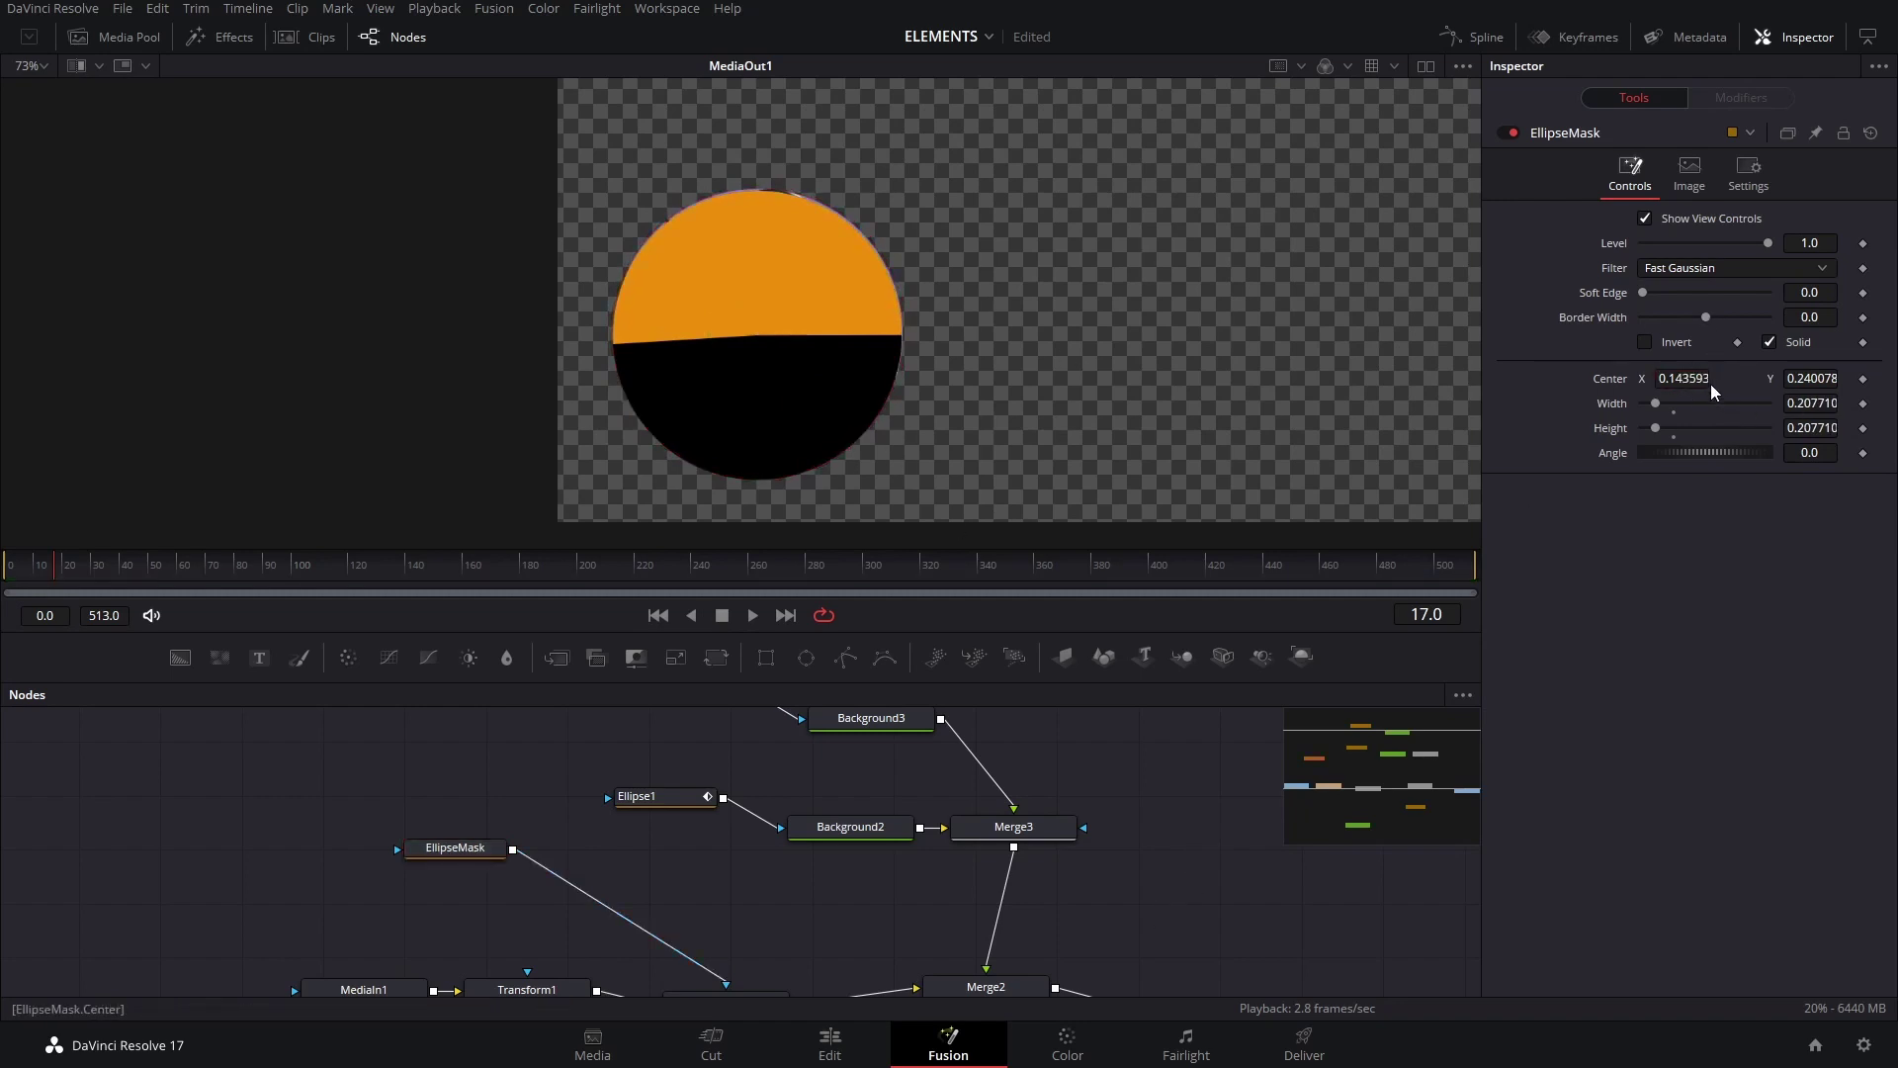
pyautogui.moveTo(1698, 380); pyautogui.dragTo(1677, 381)
pyautogui.keyDown('ctrl'); pyautogui.scroll(6, 758, 228); pyautogui.keyUp('ctrl')
pyautogui.scroll(-4, 1030, 353)
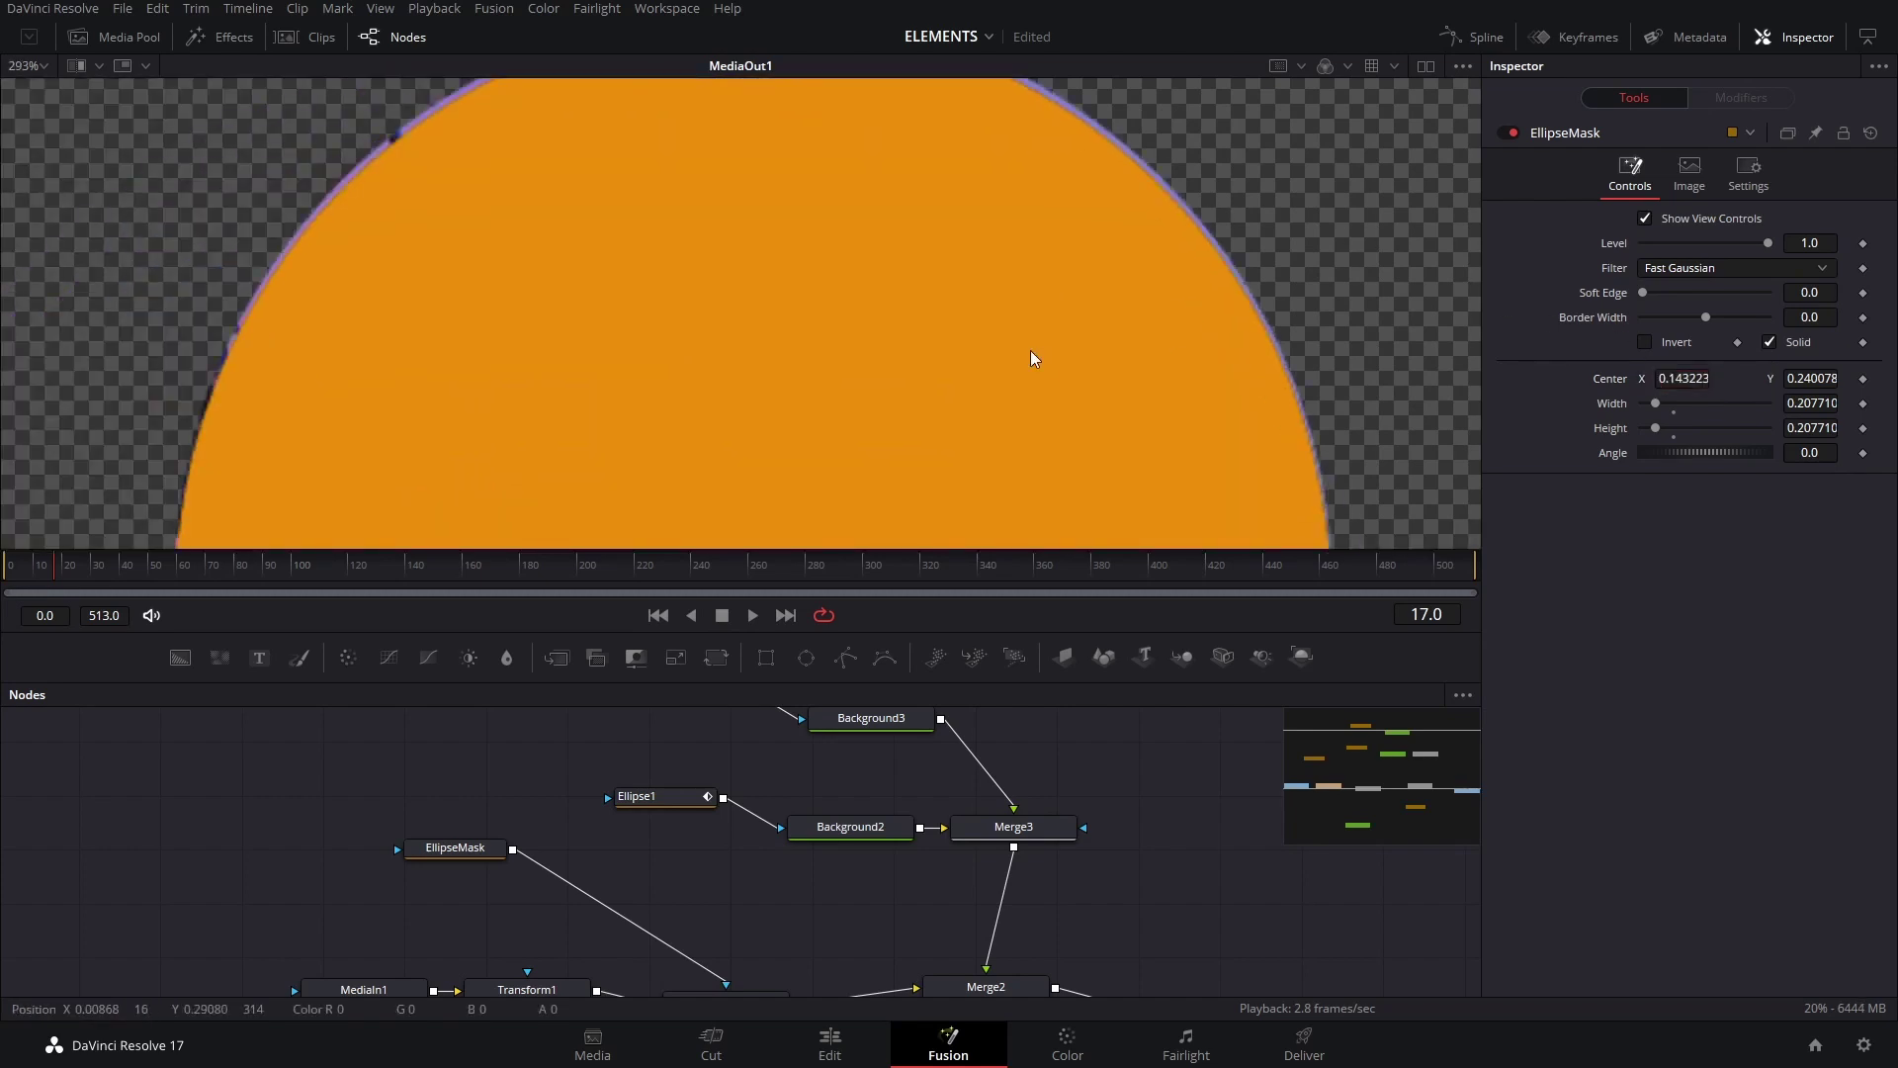
pyautogui.scroll(-3, 1026, 356)
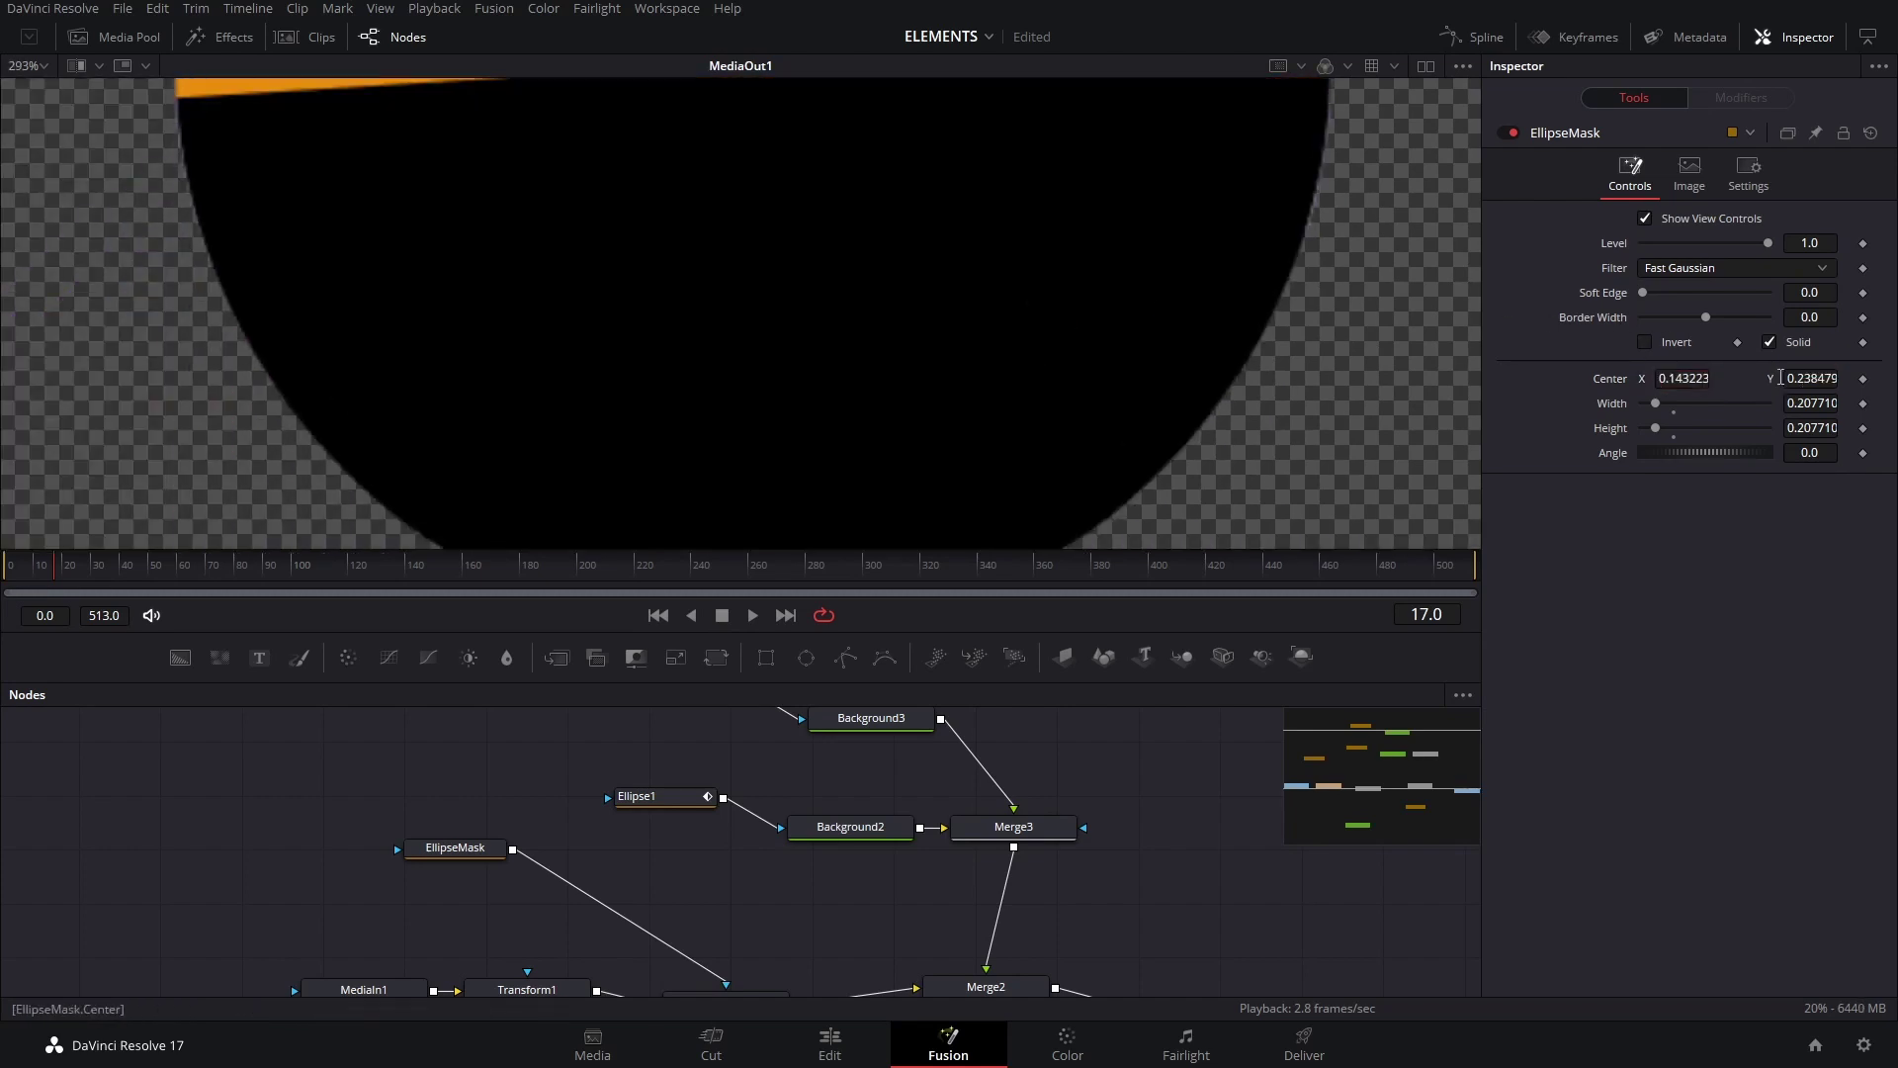
pyautogui.click(1814, 403)
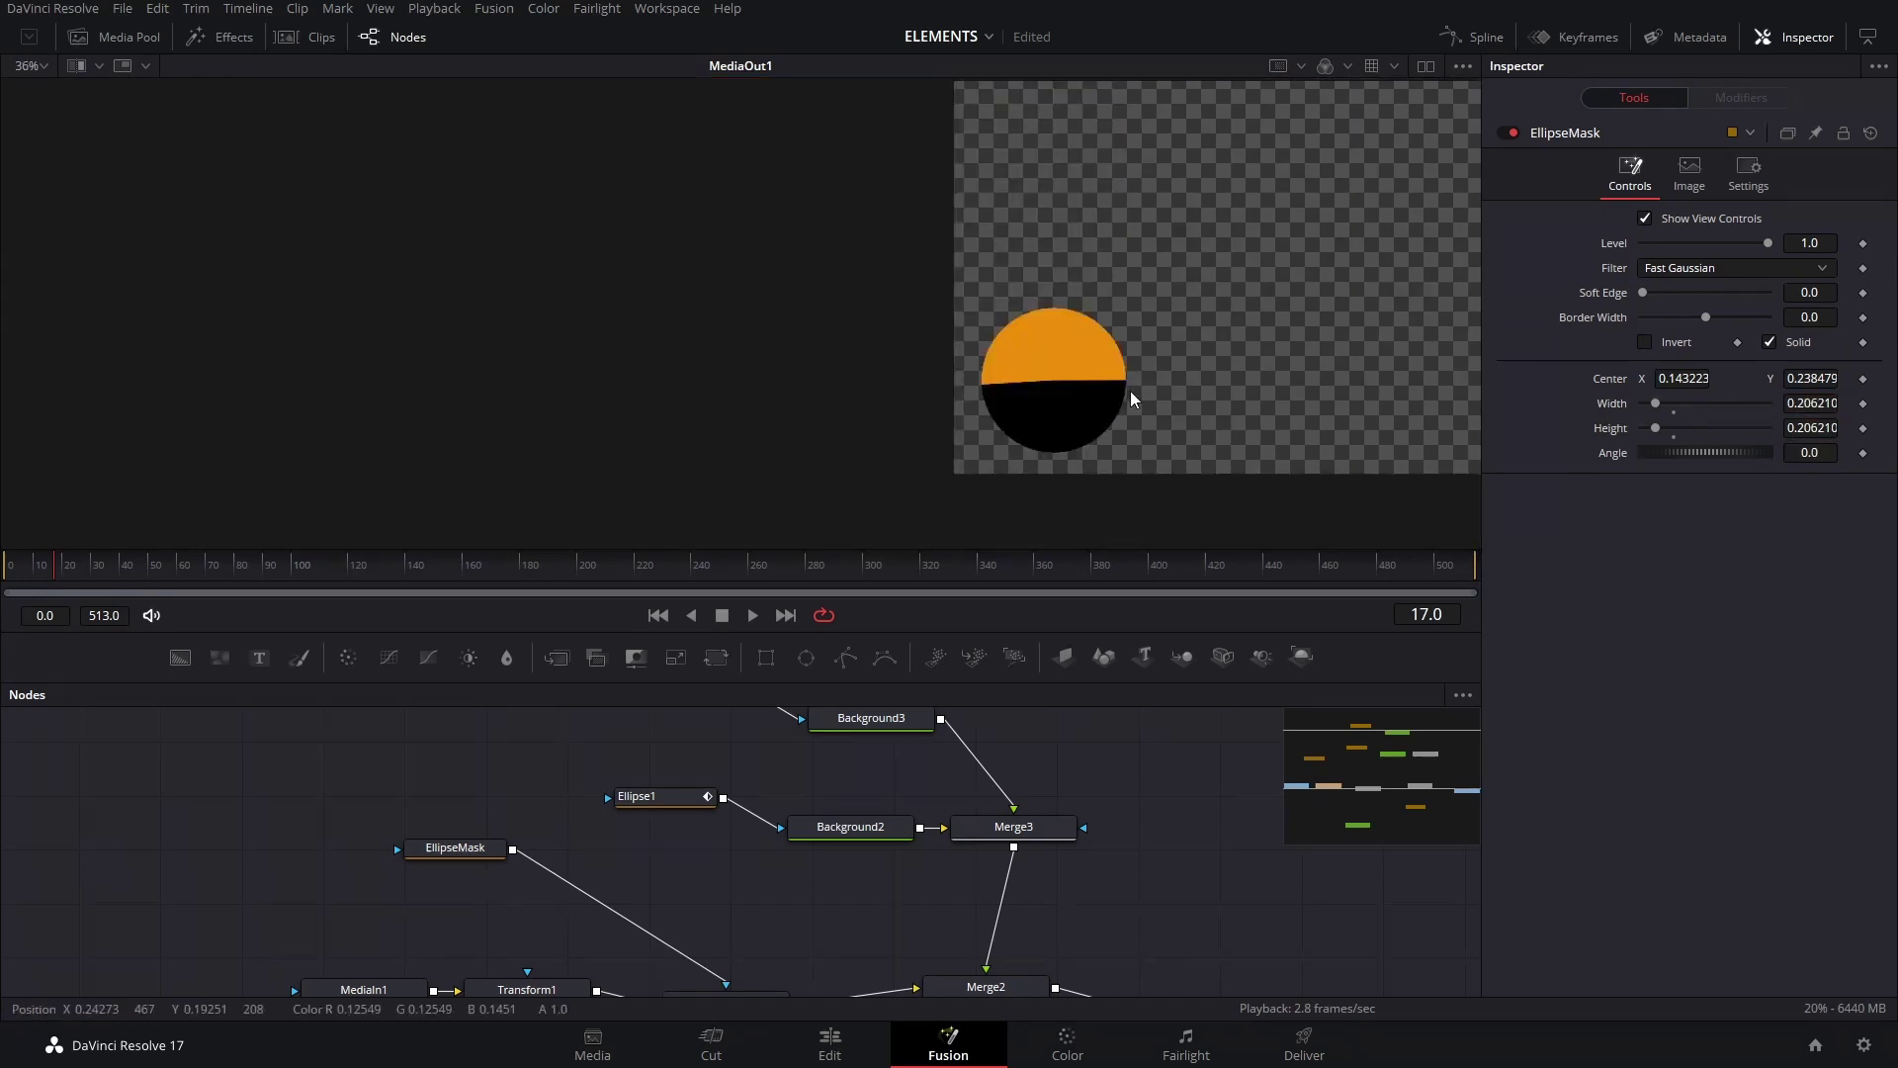
# Replace the unconnected Ellipse2_1 node with a fresh copy of Ellipse2 placed below Merge2.
pyautogui.moveTo(1131, 389); pyautogui.dragTo(655, 408)
pyautogui.scroll(-3, 1046, 844)
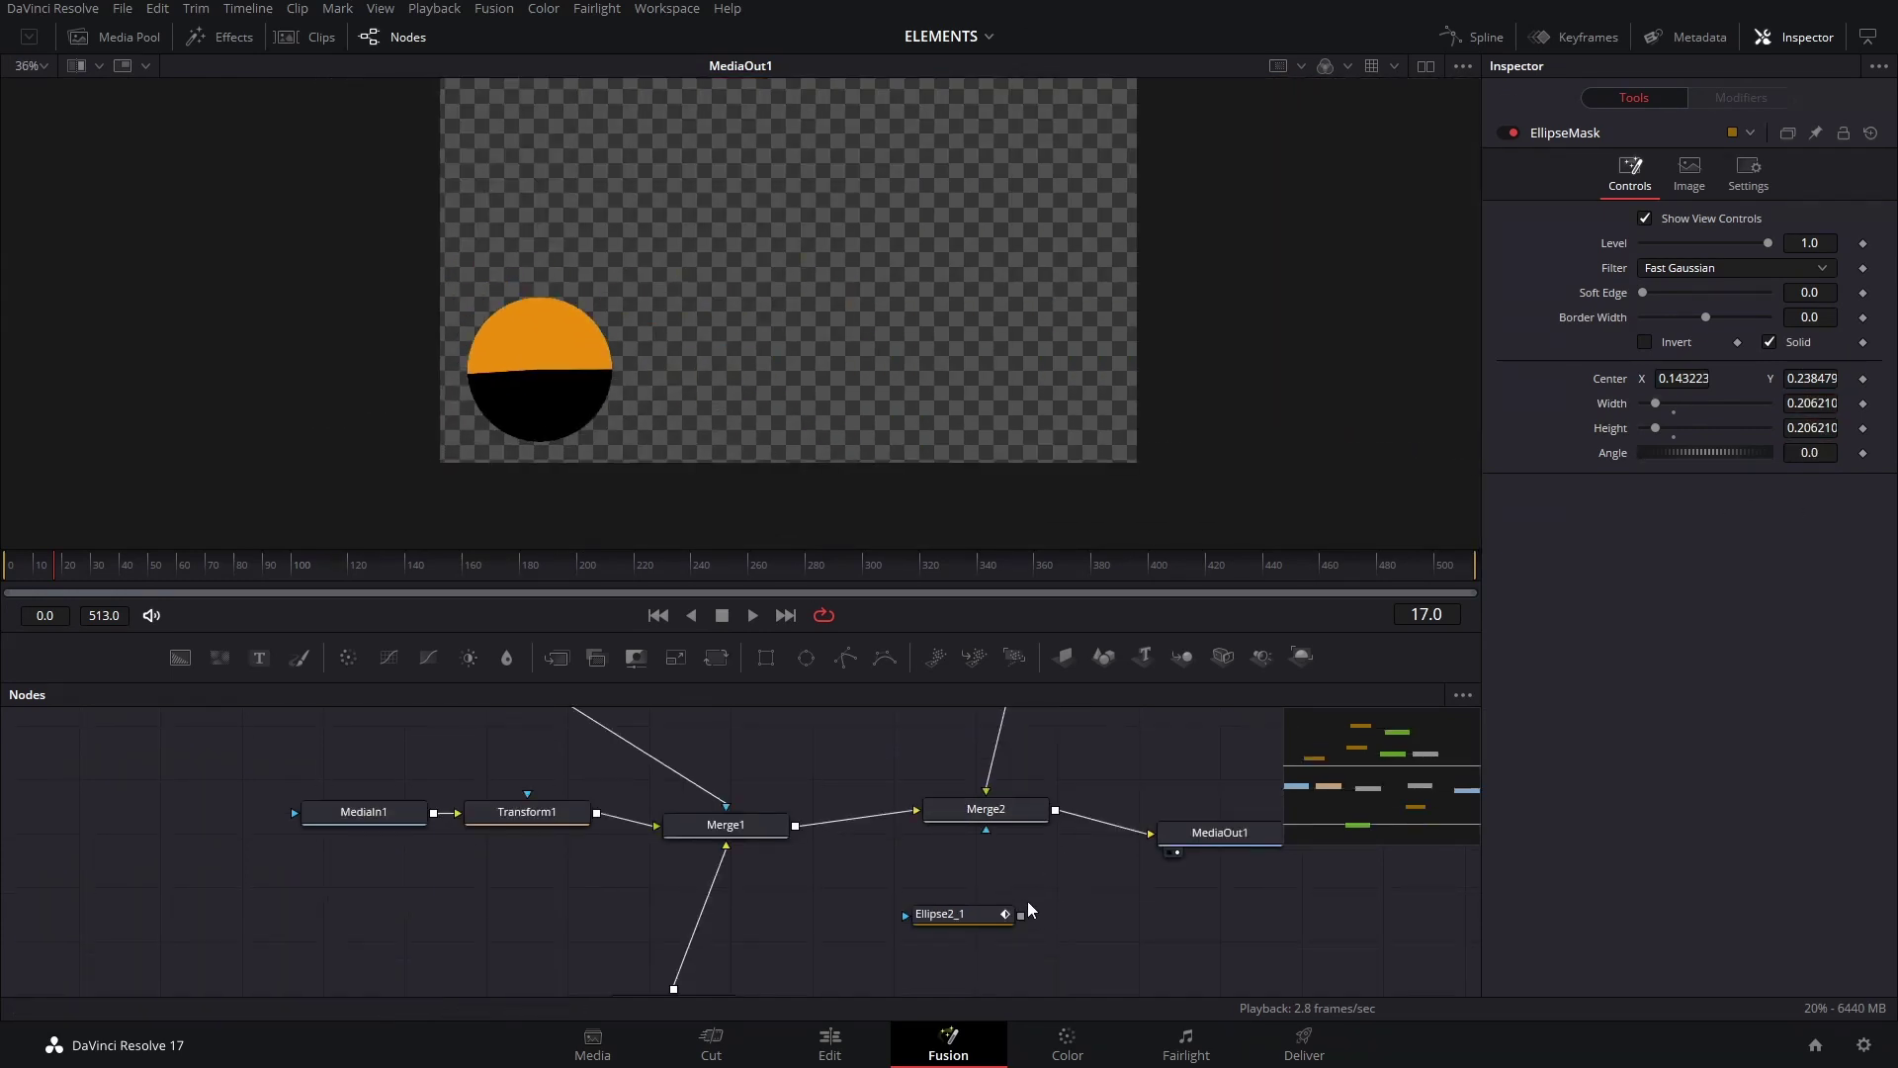
pyautogui.click(990, 915)
pyautogui.scroll(-3, 990, 920)
pyautogui.click(849, 773)
pyautogui.scroll(-2, 942, 904)
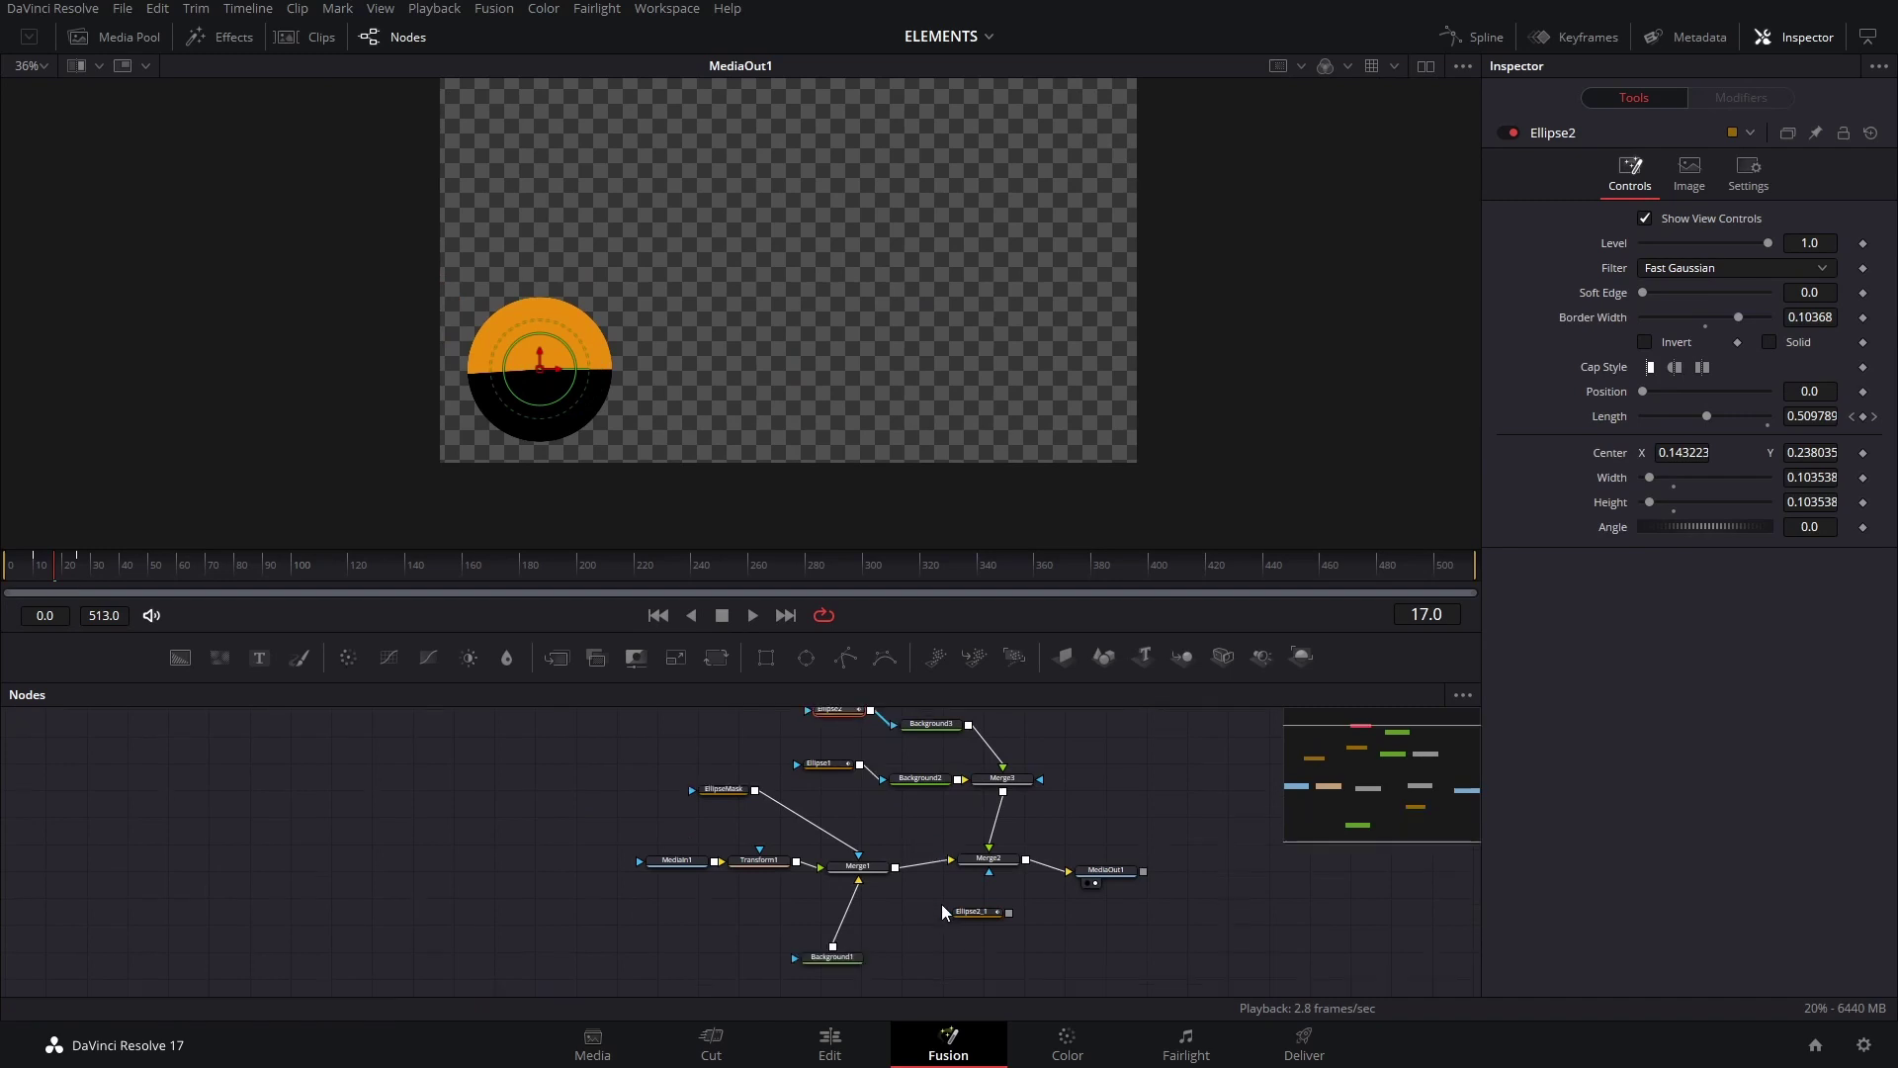
pyautogui.click(979, 912)
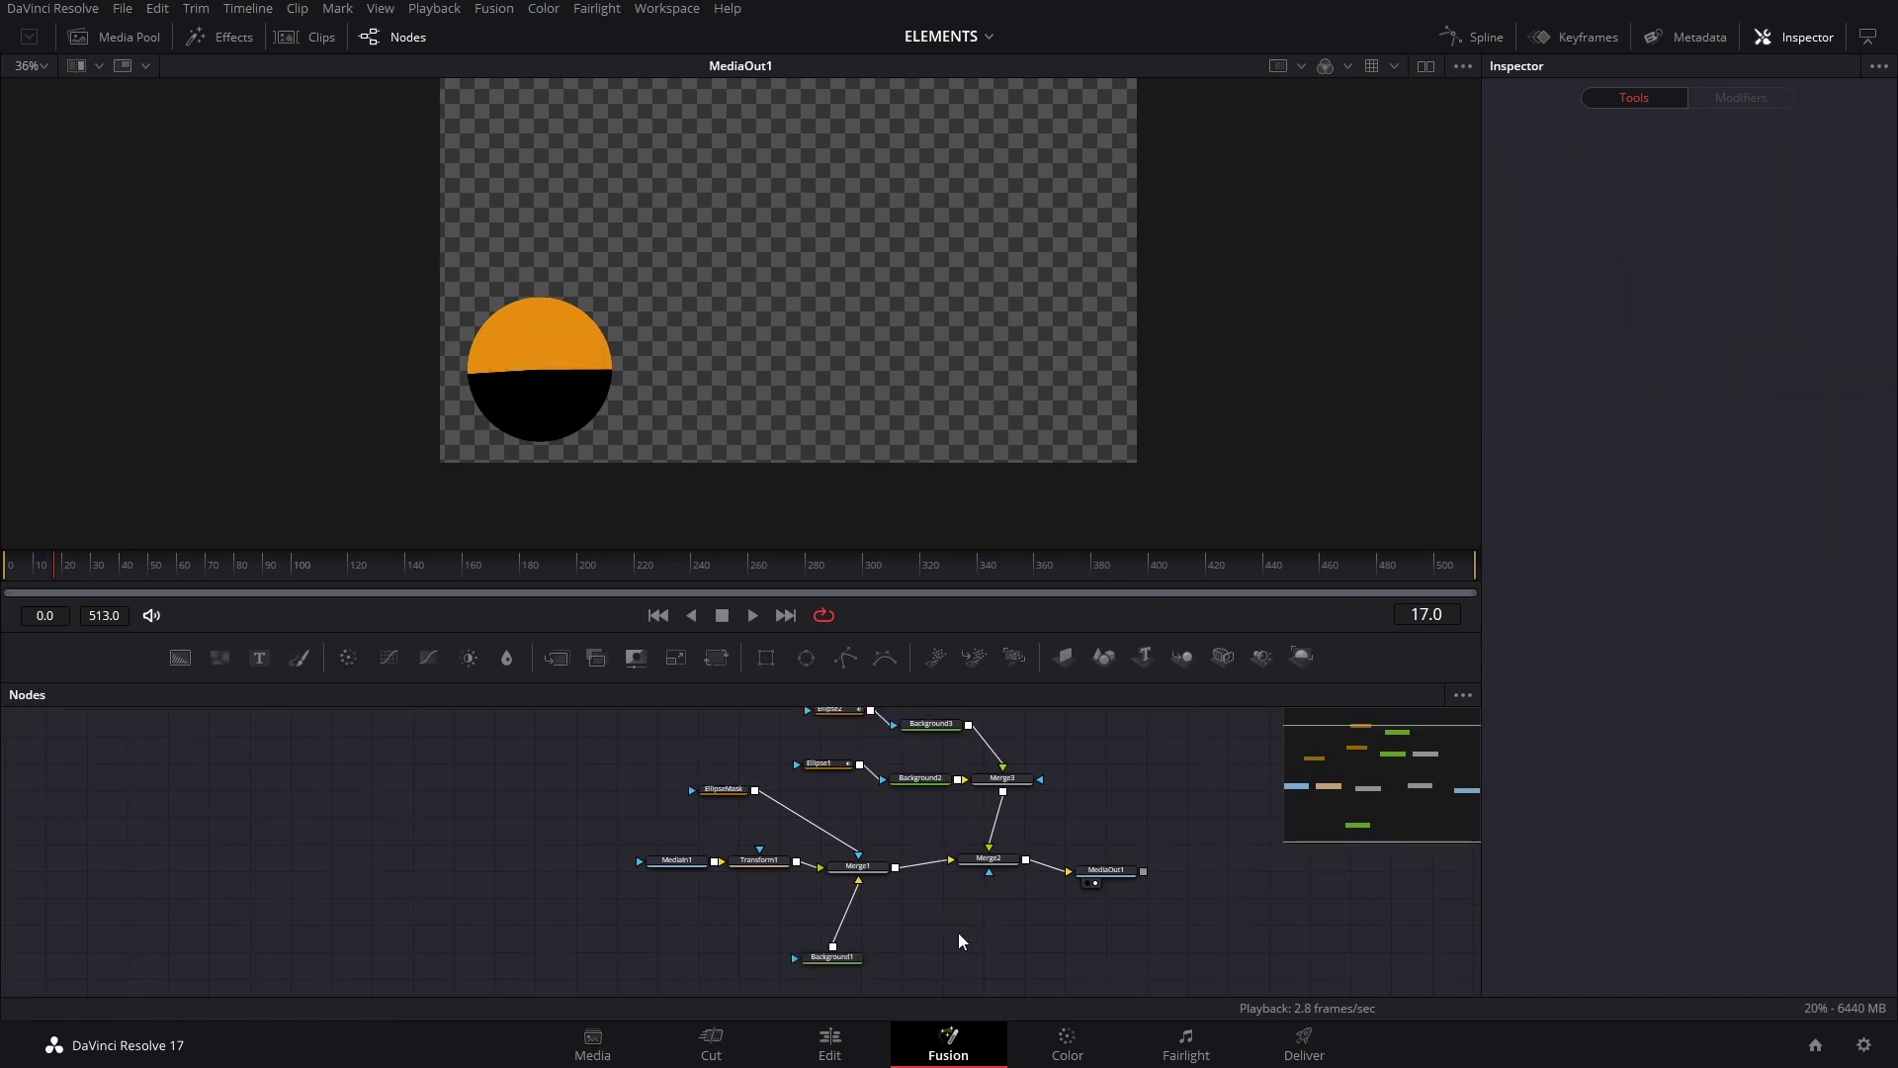
pyautogui.hotkey('ctrl', 'v')
pyautogui.moveTo(961, 934); pyautogui.dragTo(987, 914)
# Rename the pasted ellipse copy to EllipseMask2.
pyautogui.press('F2')
pyautogui.write('E')
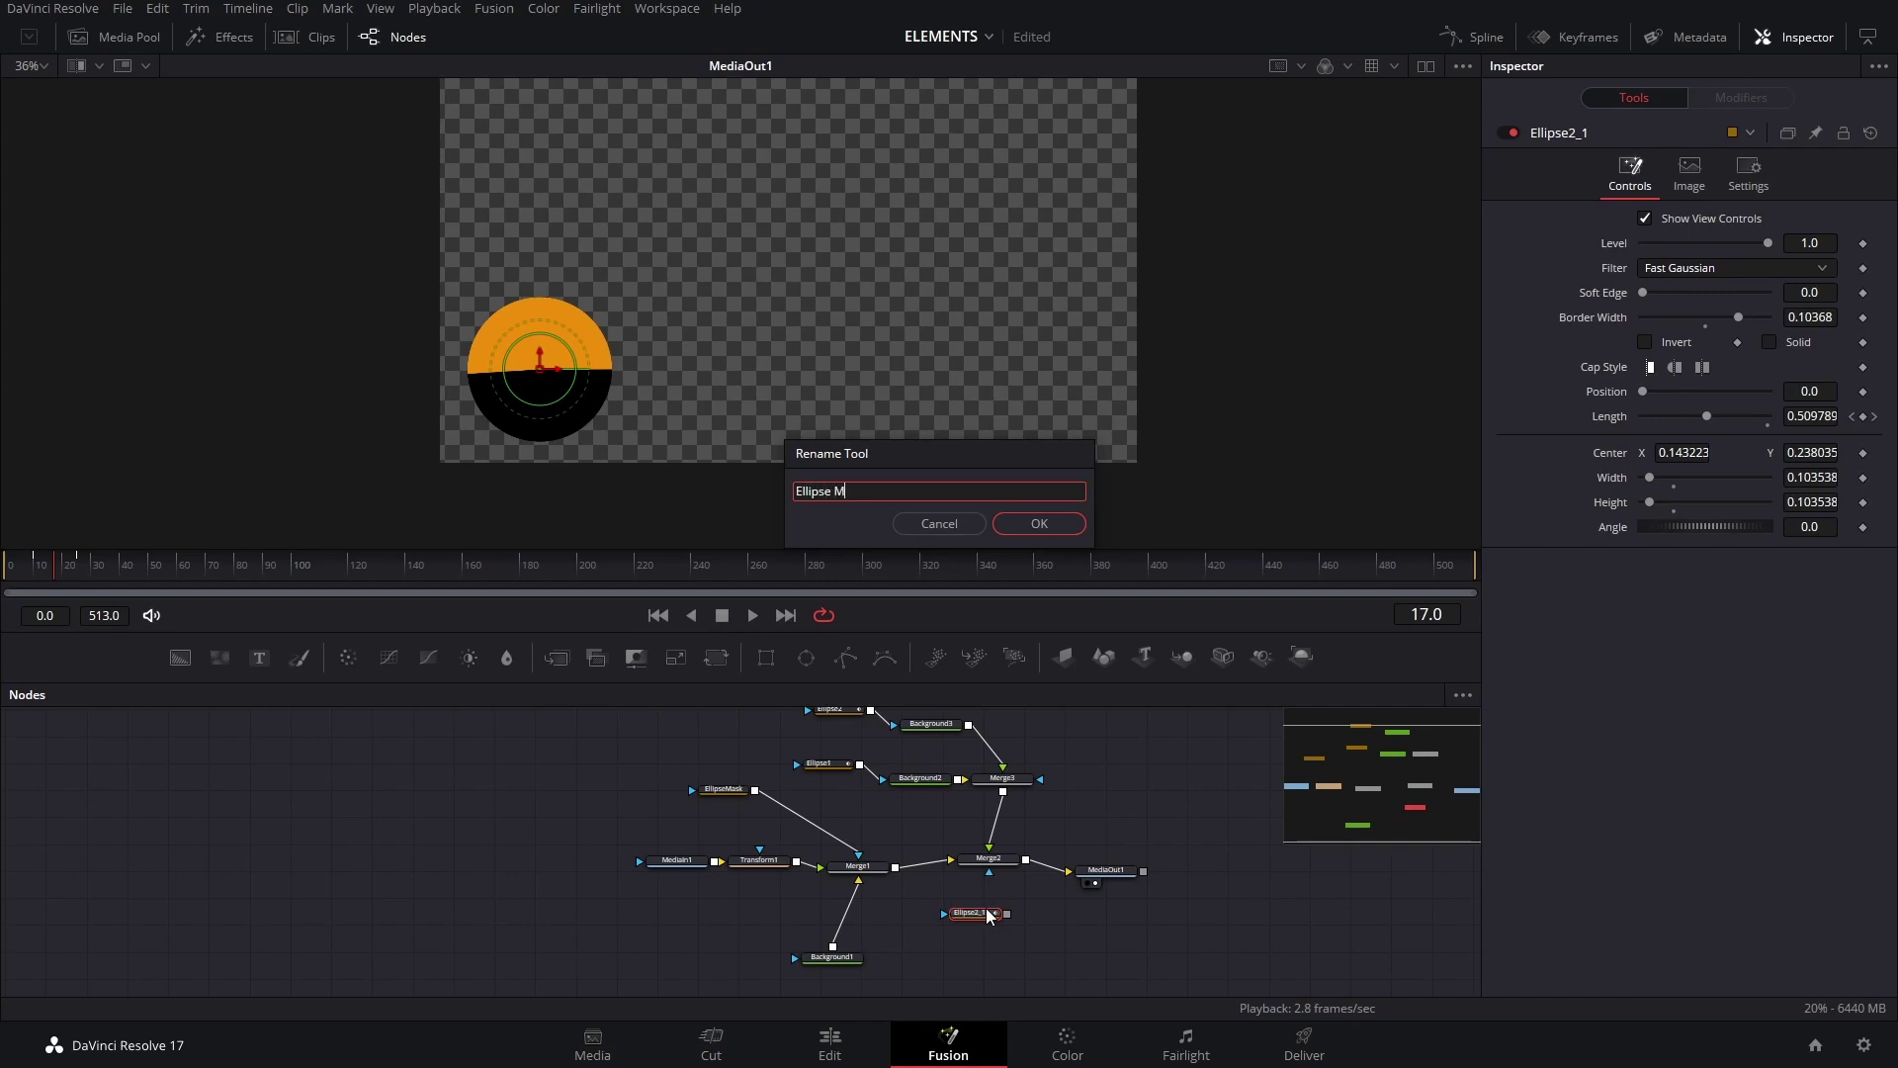
pyautogui.press('Return')
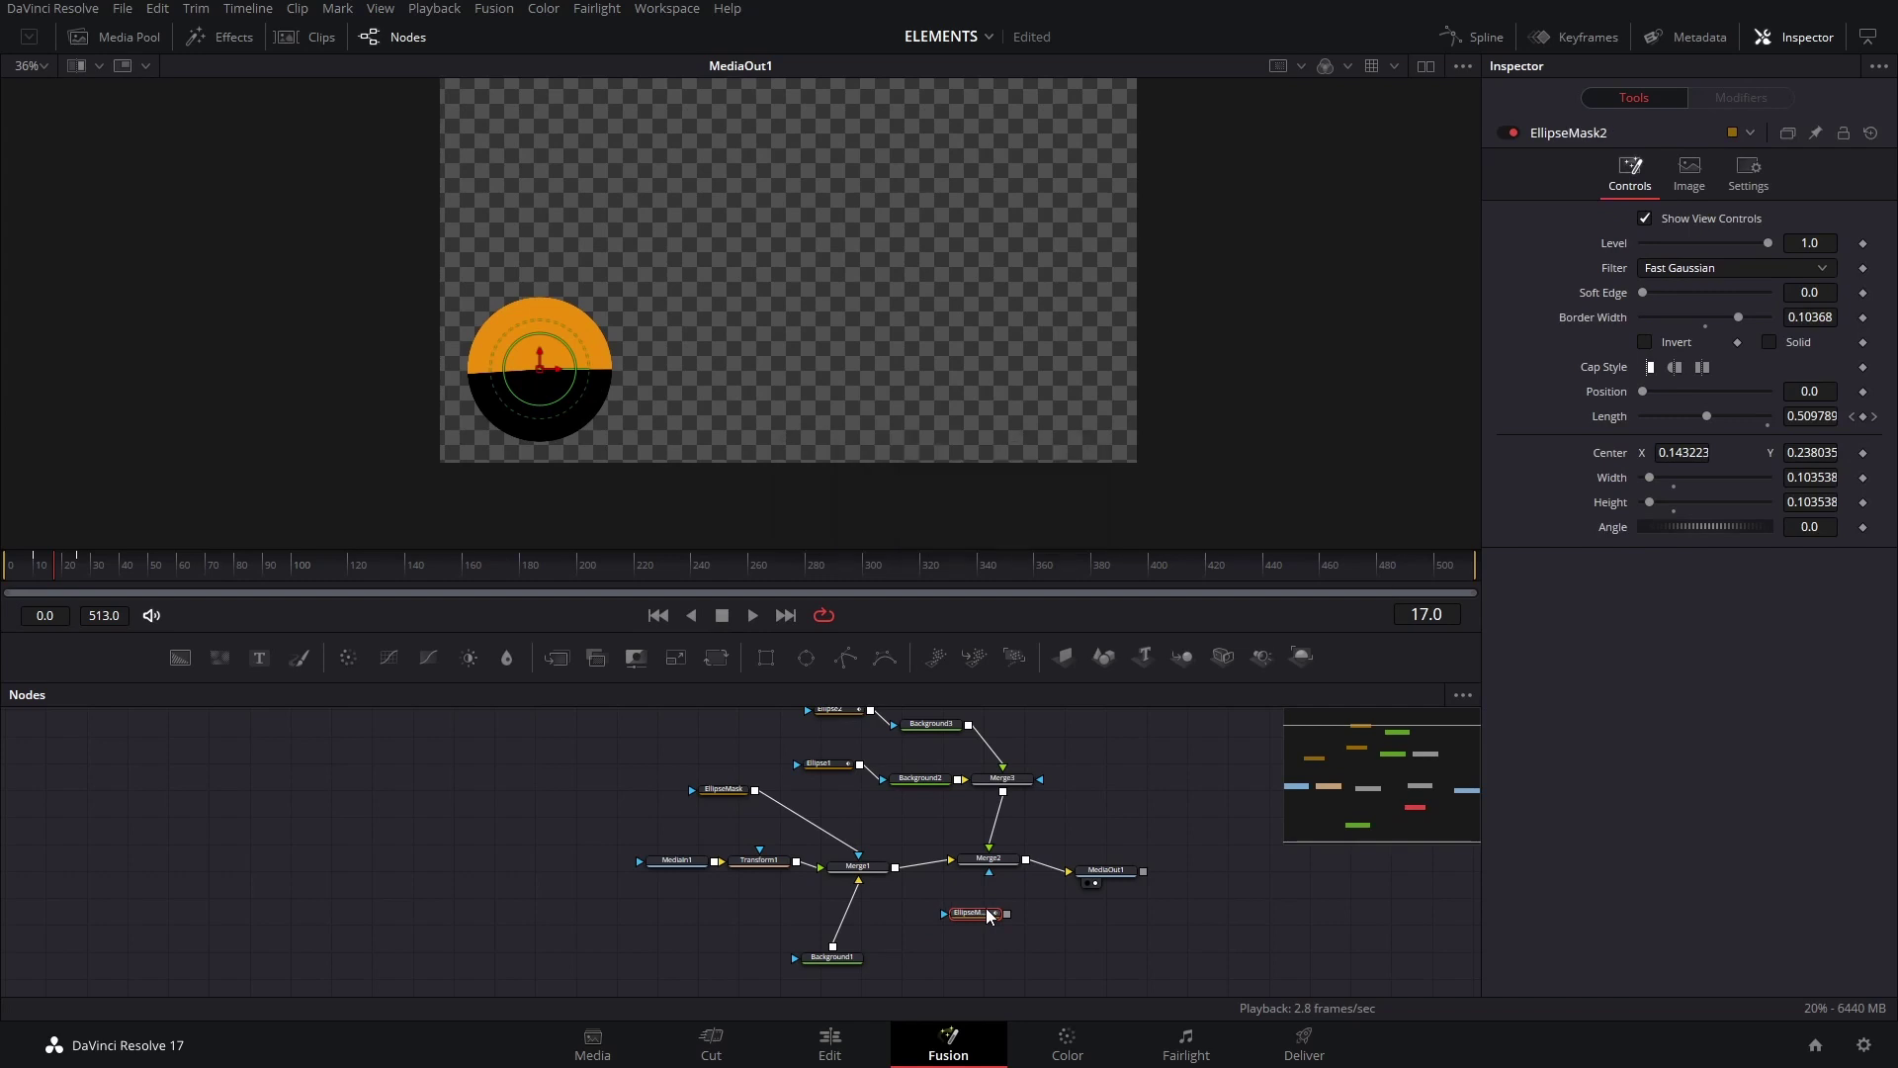
# Connect EllipseMask2 to Merge2 as its effect mask and review the reveal from the start of the timeline.
pyautogui.scroll(3, 987, 915)
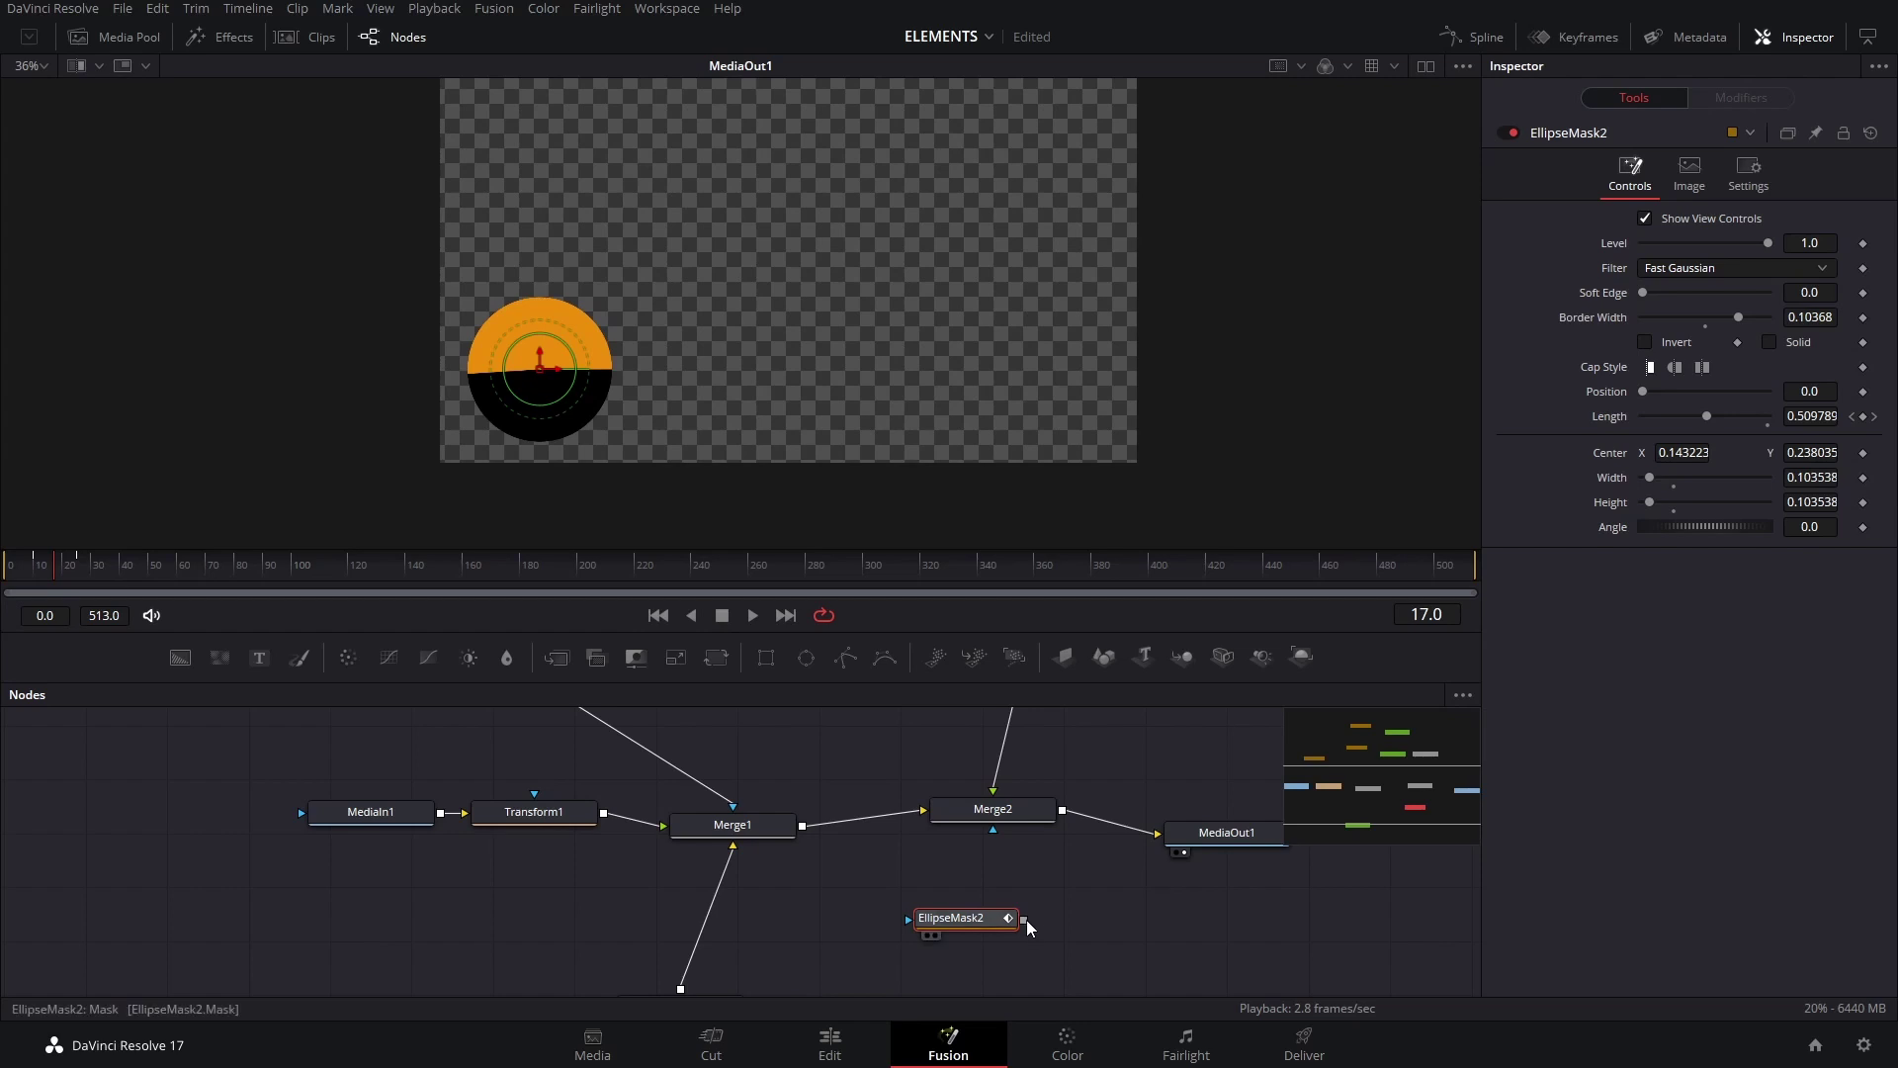
pyautogui.moveTo(1024, 918); pyautogui.dragTo(1008, 829)
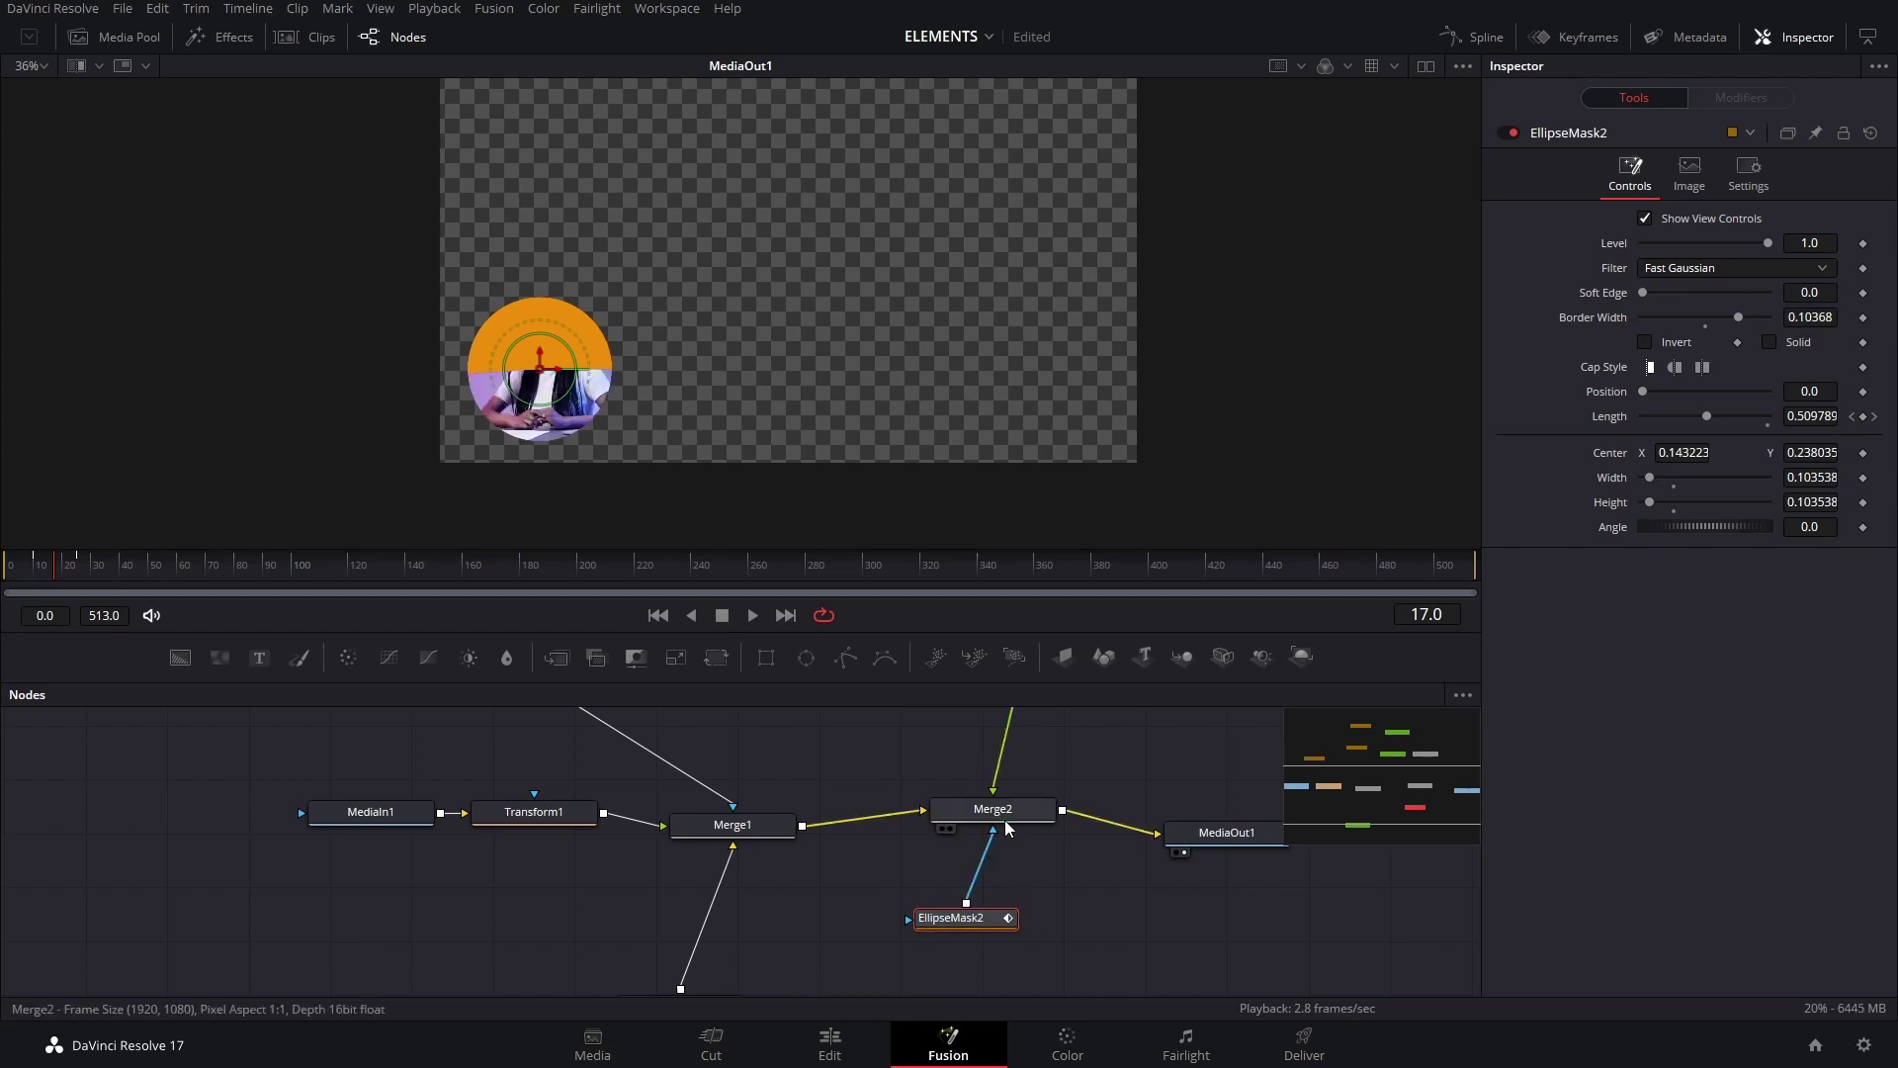
pyautogui.click(1072, 881)
pyautogui.click(3, 570)
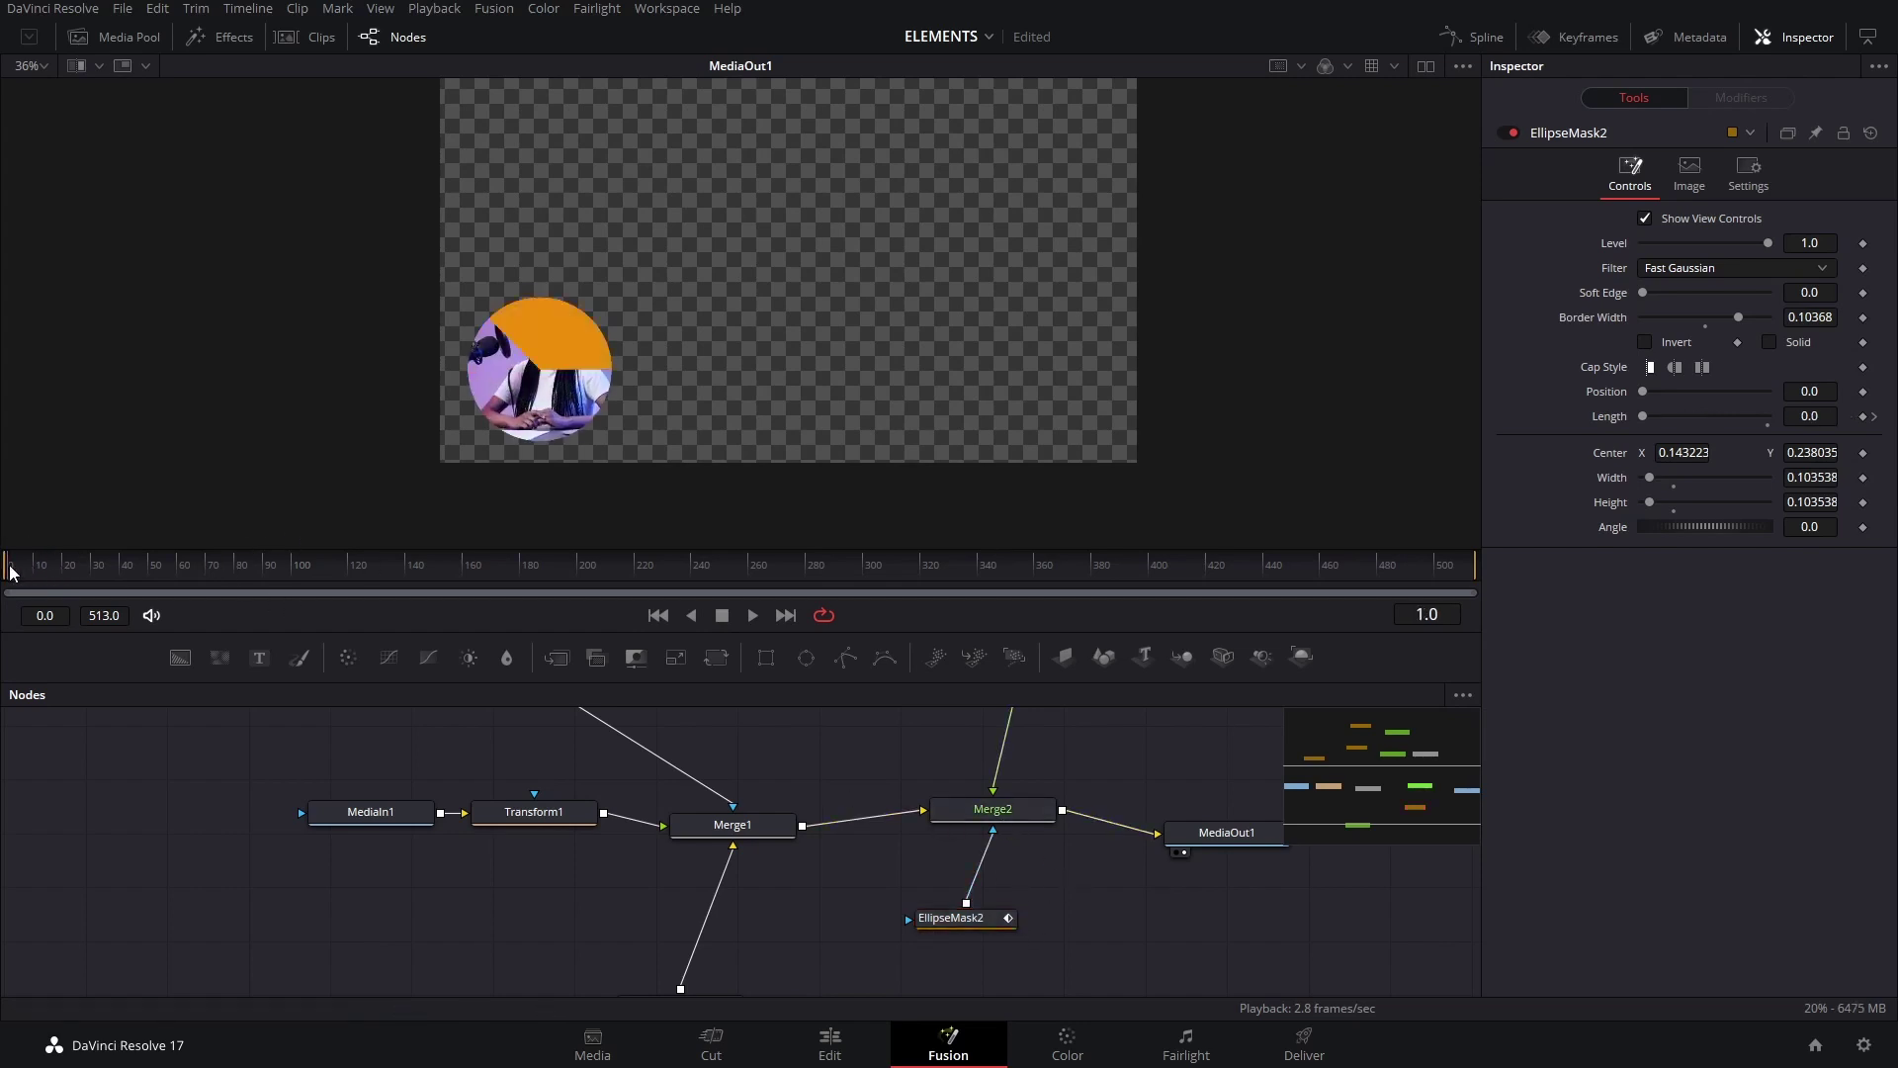
pyautogui.click(976, 924)
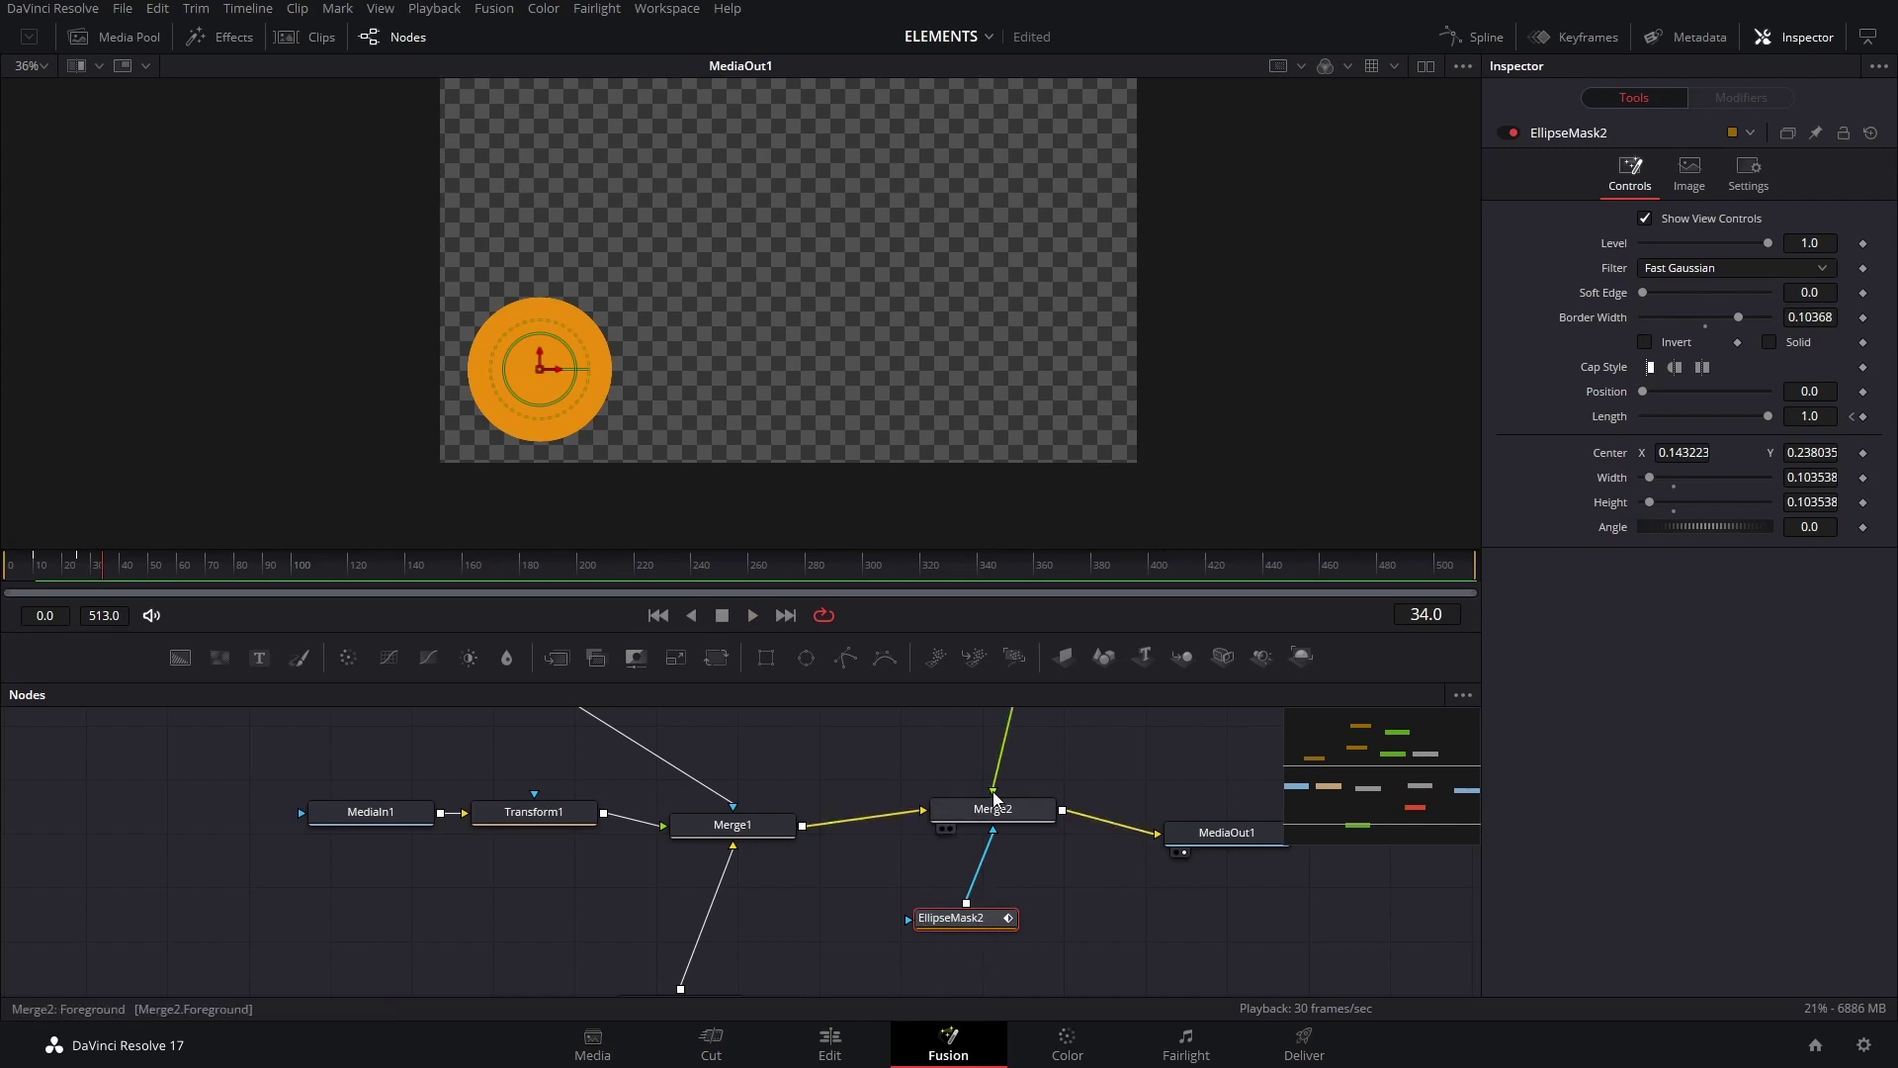
pyautogui.click(42, 571)
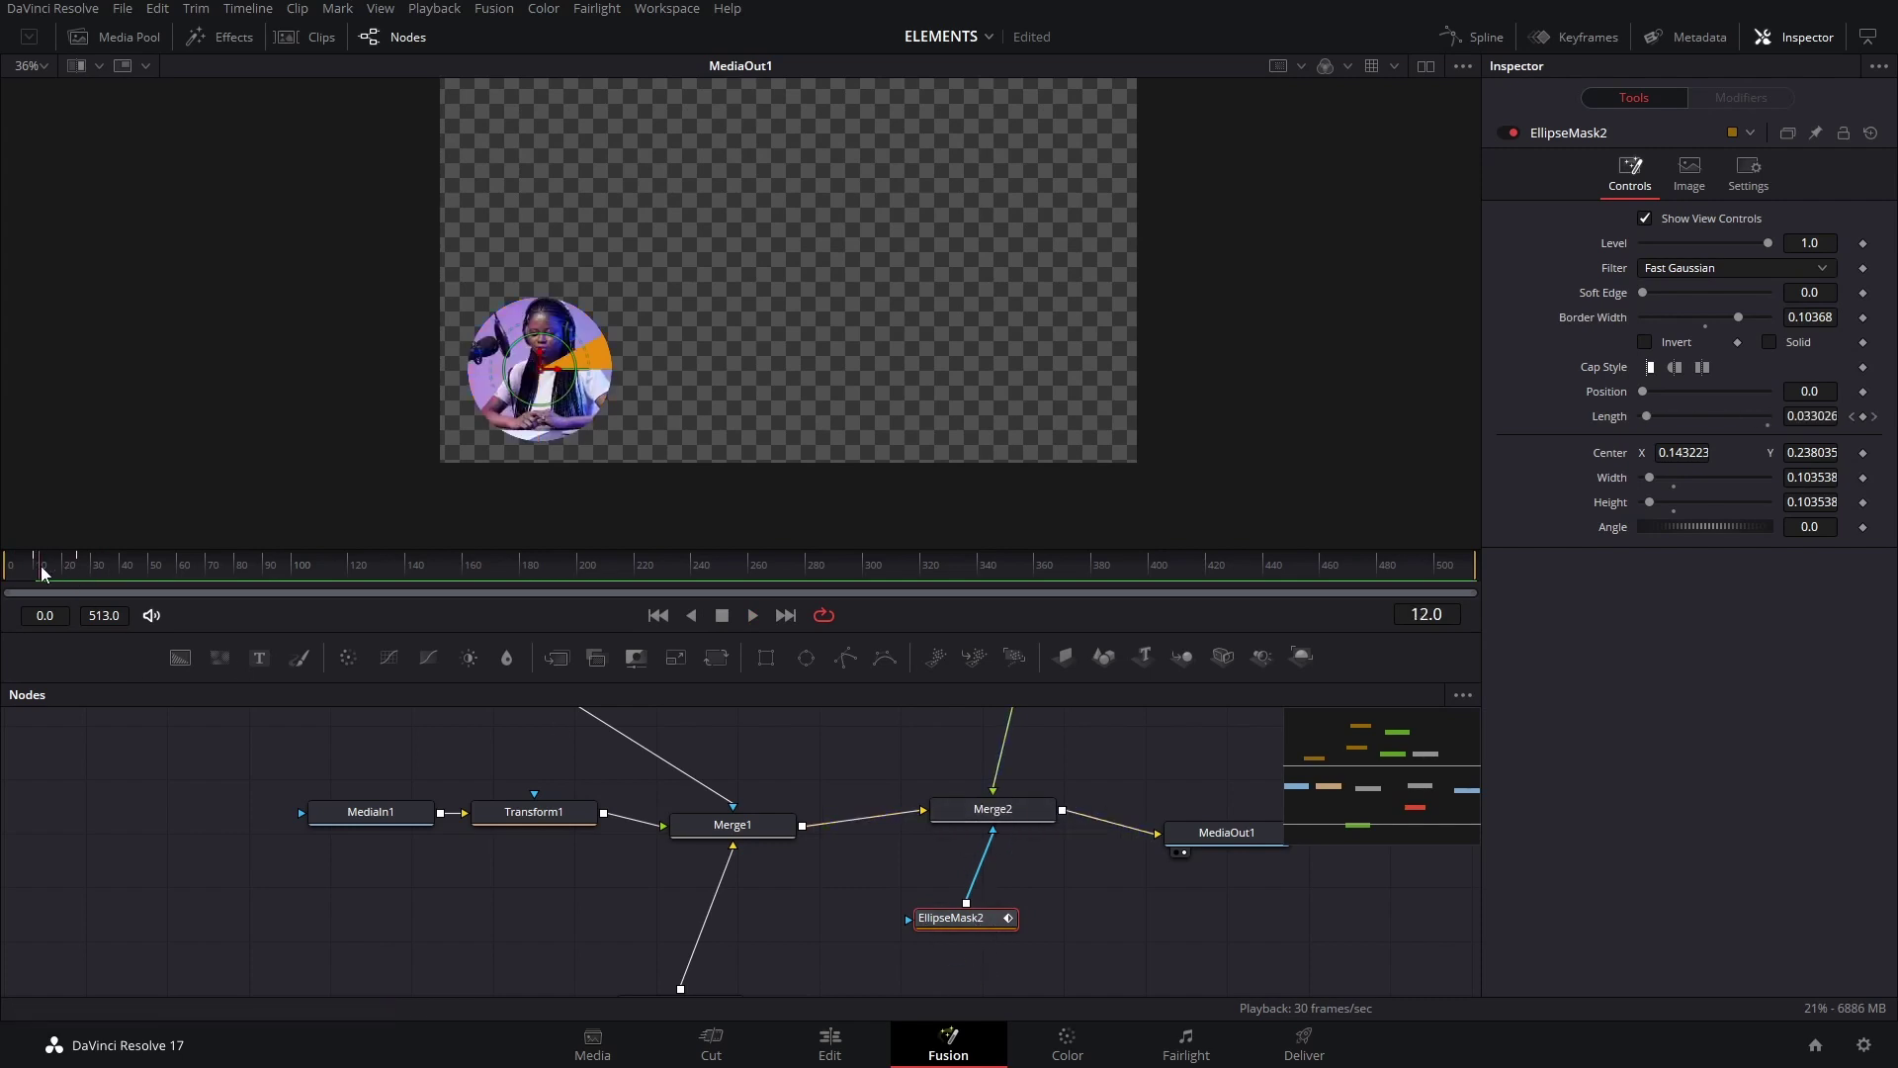
pyautogui.moveTo(42, 572); pyautogui.dragTo(34, 571)
# Delay all of EllipseMask2's Length keyframes by several frames in the Spline editor and play back the animation.
pyautogui.scroll(3, 851, 814)
pyautogui.click(688, 799)
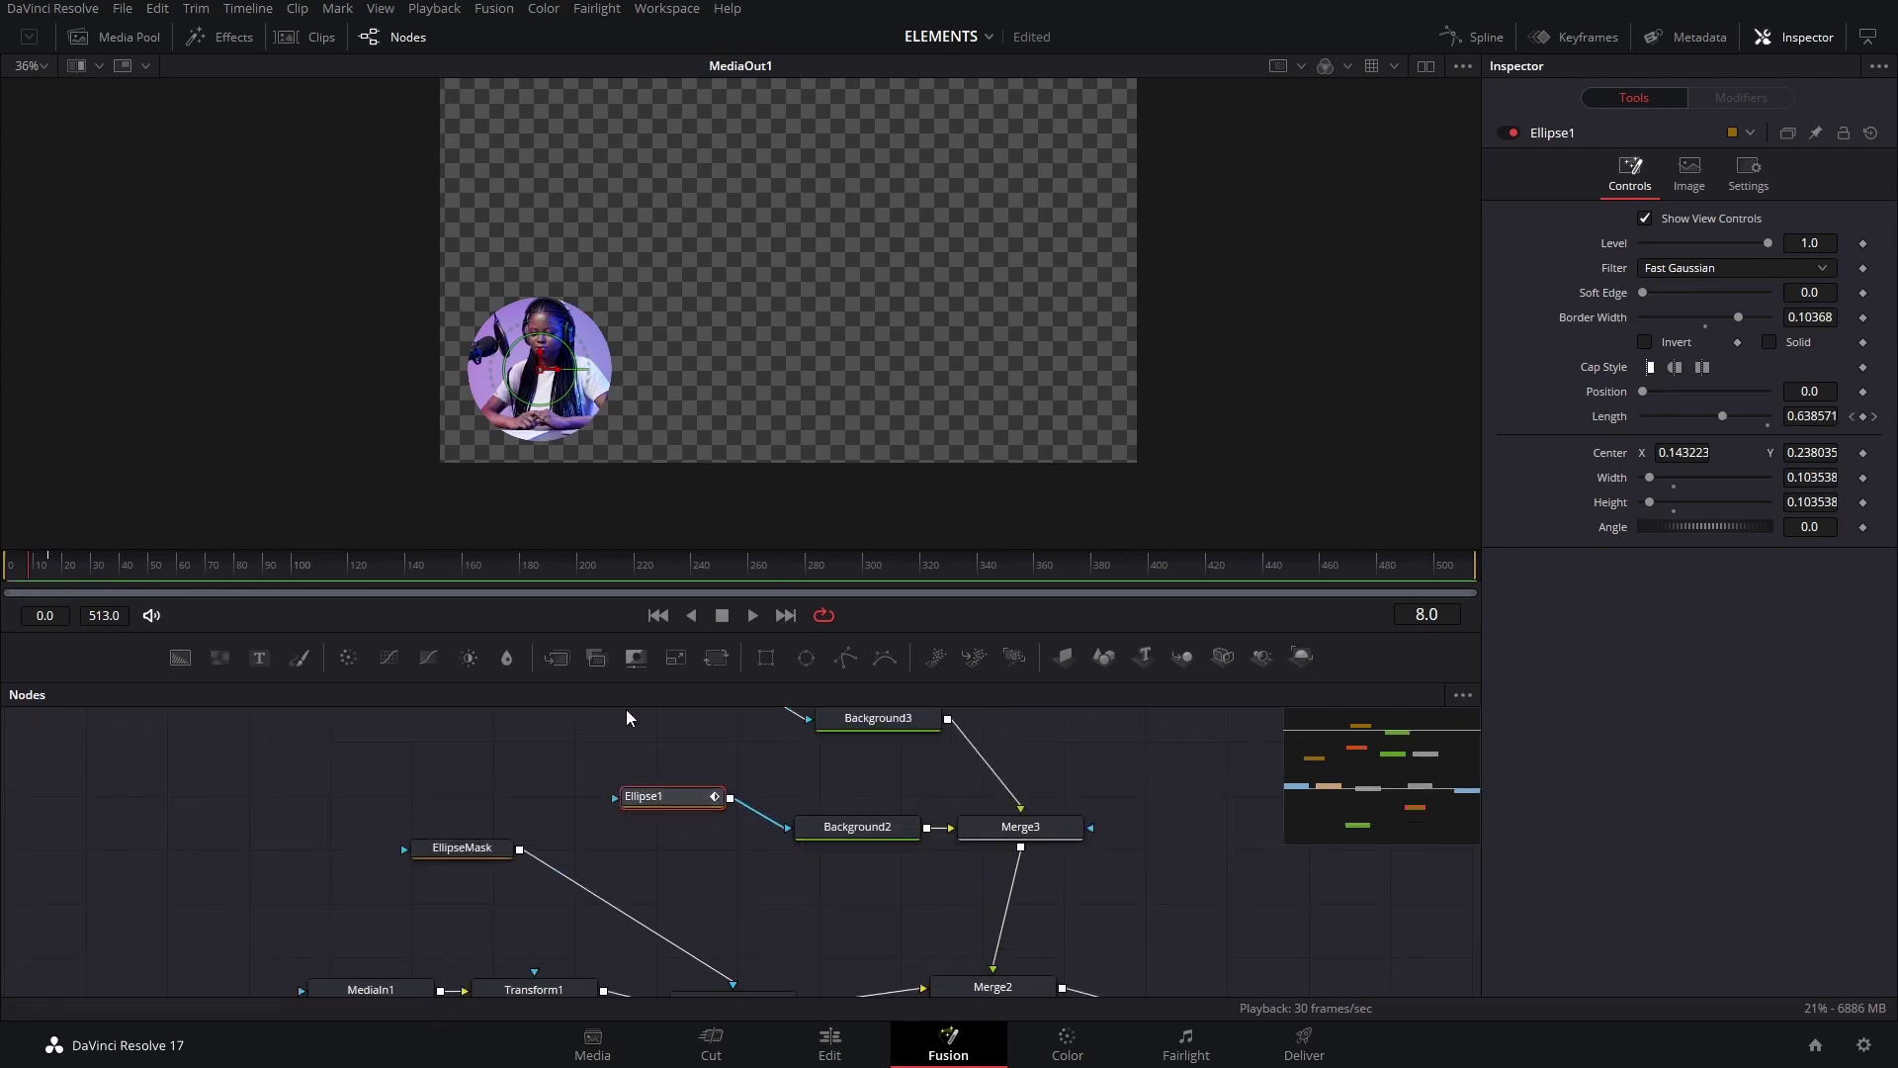
pyautogui.scroll(-5, 876, 941)
pyautogui.click(955, 860)
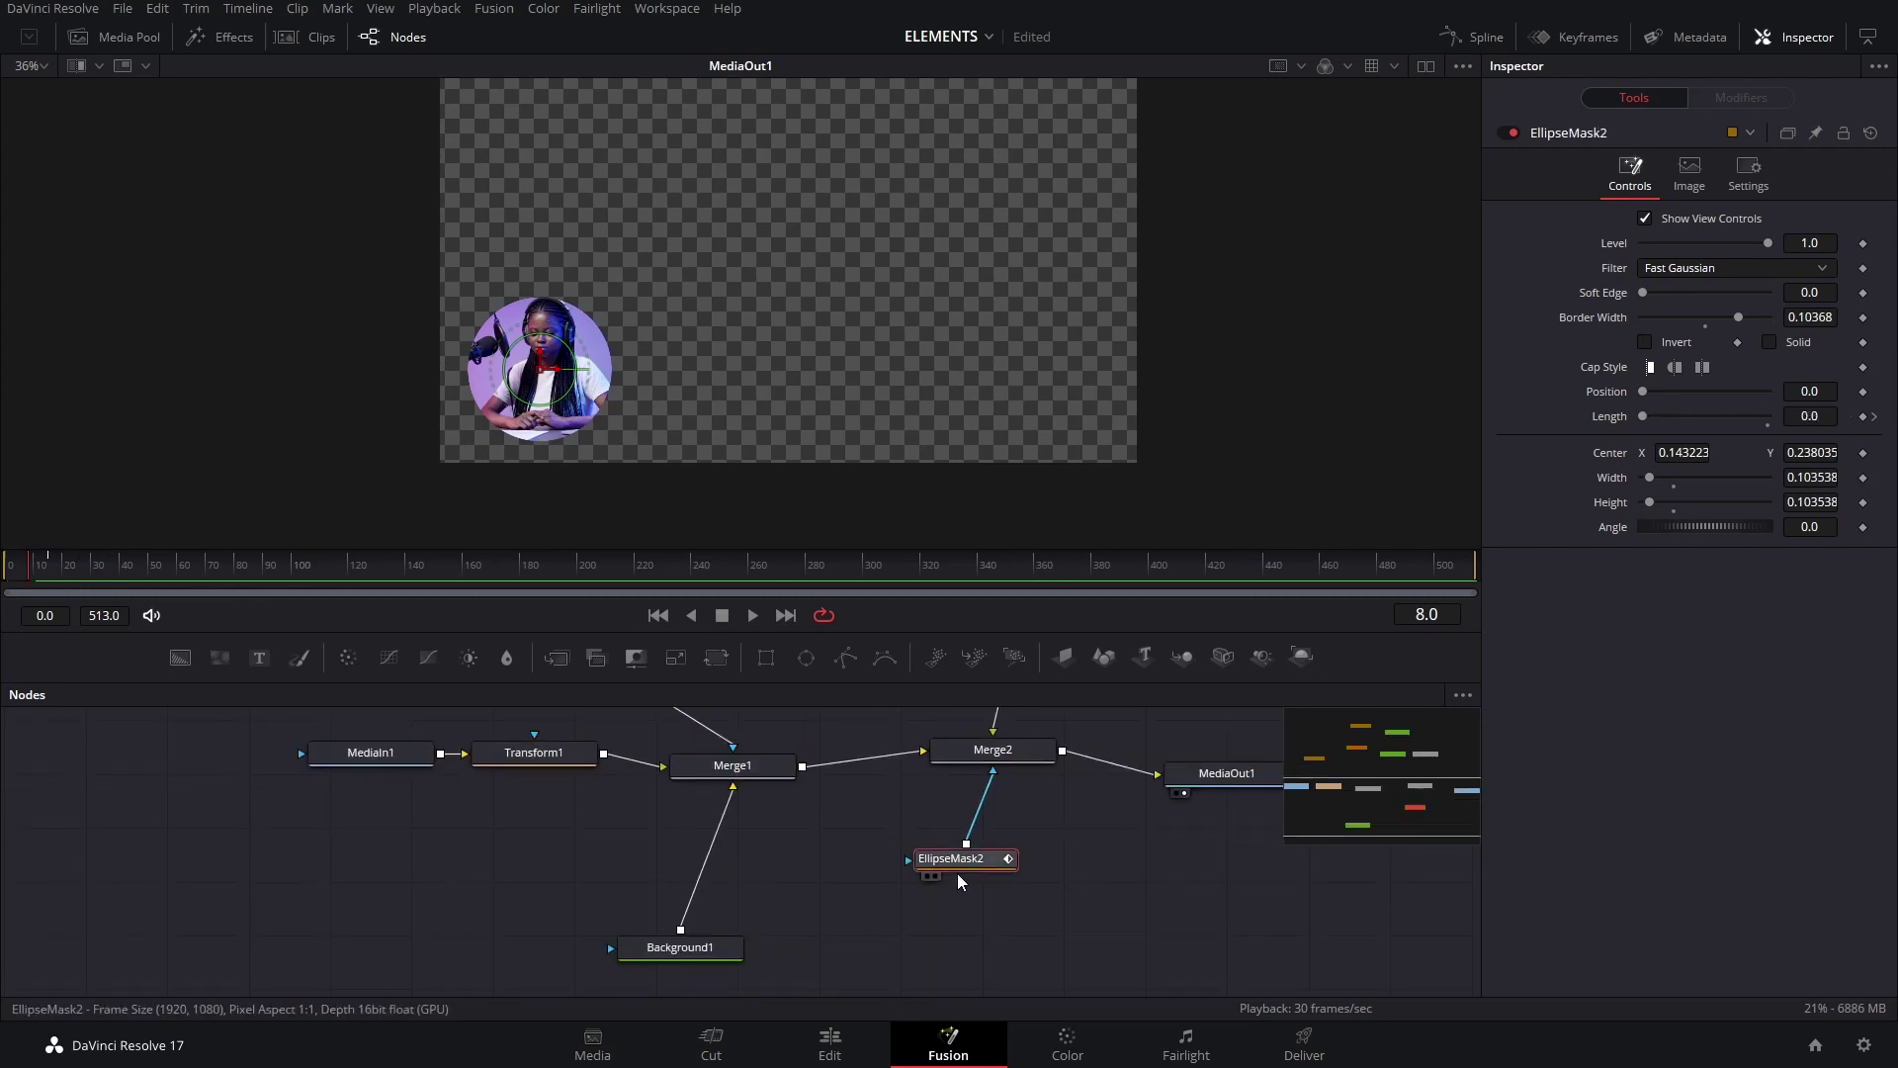
pyautogui.click(1474, 36)
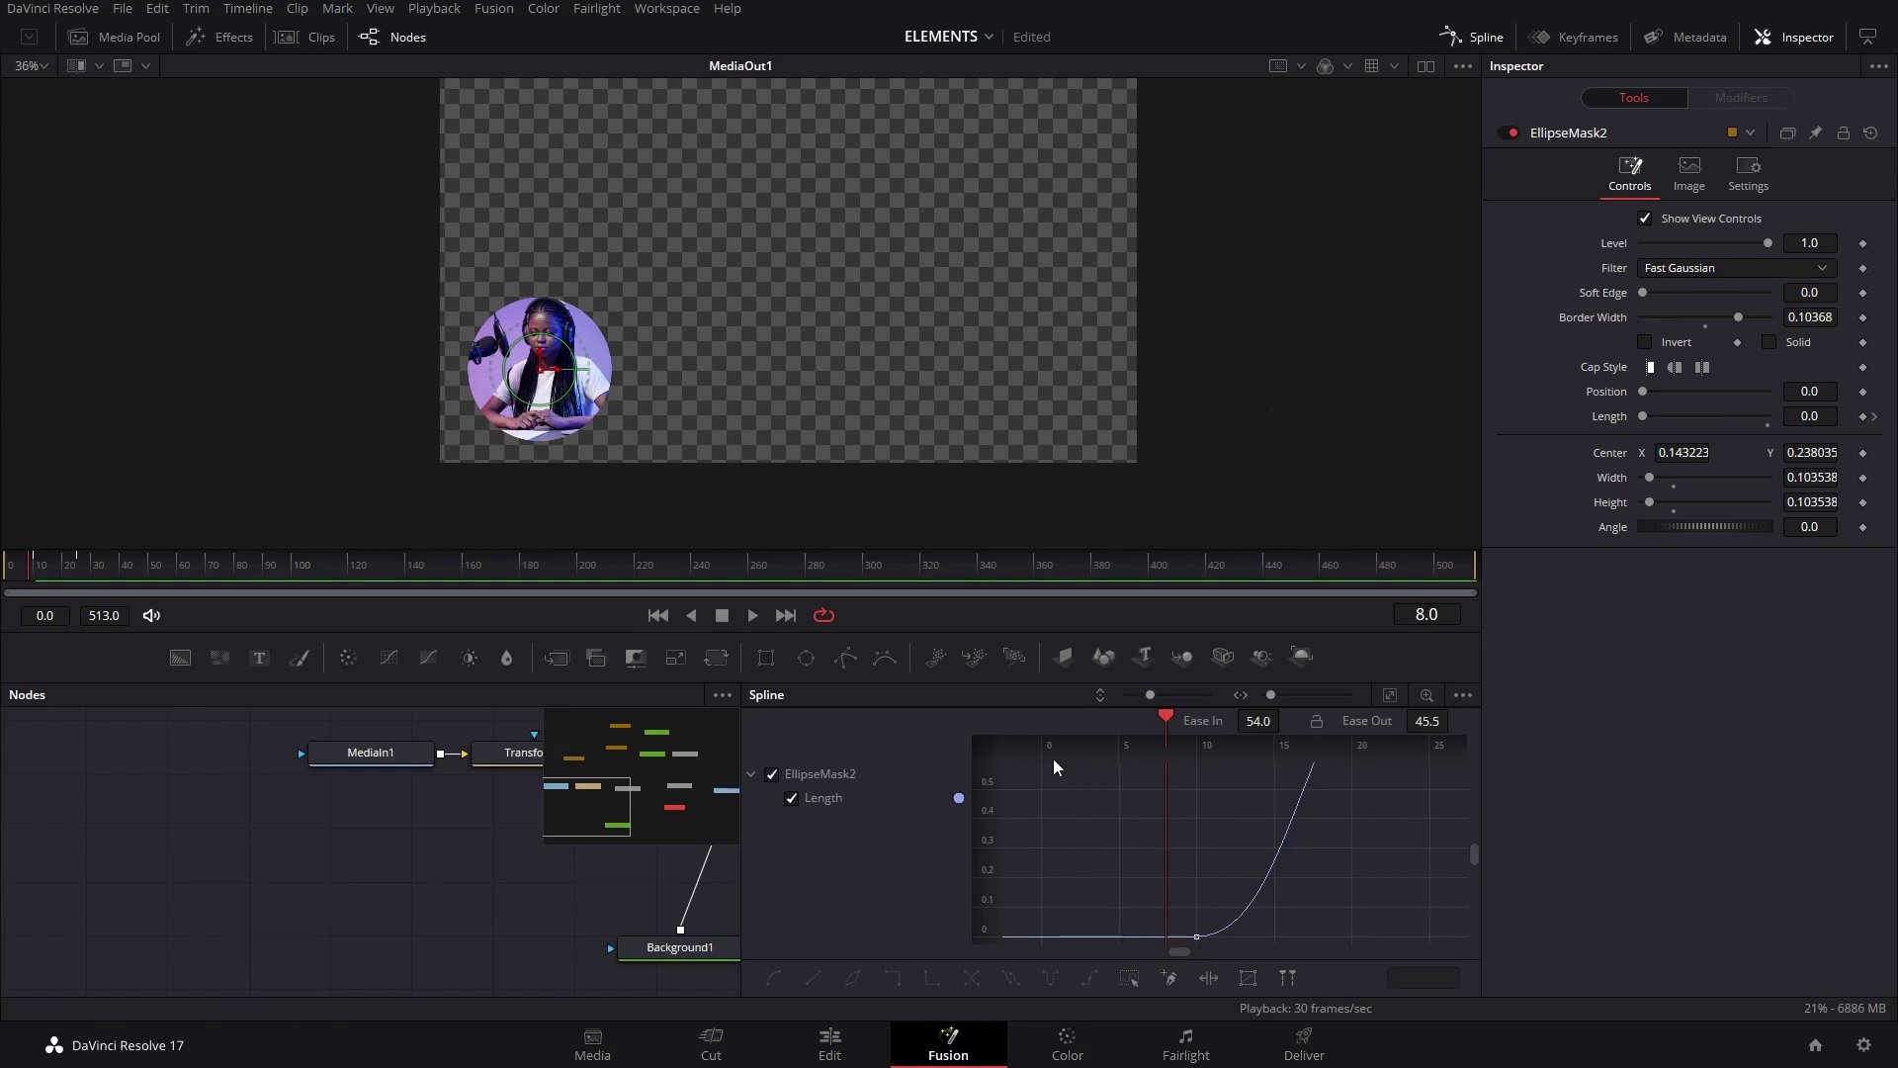
pyautogui.hotkey('ctrl', 'a')
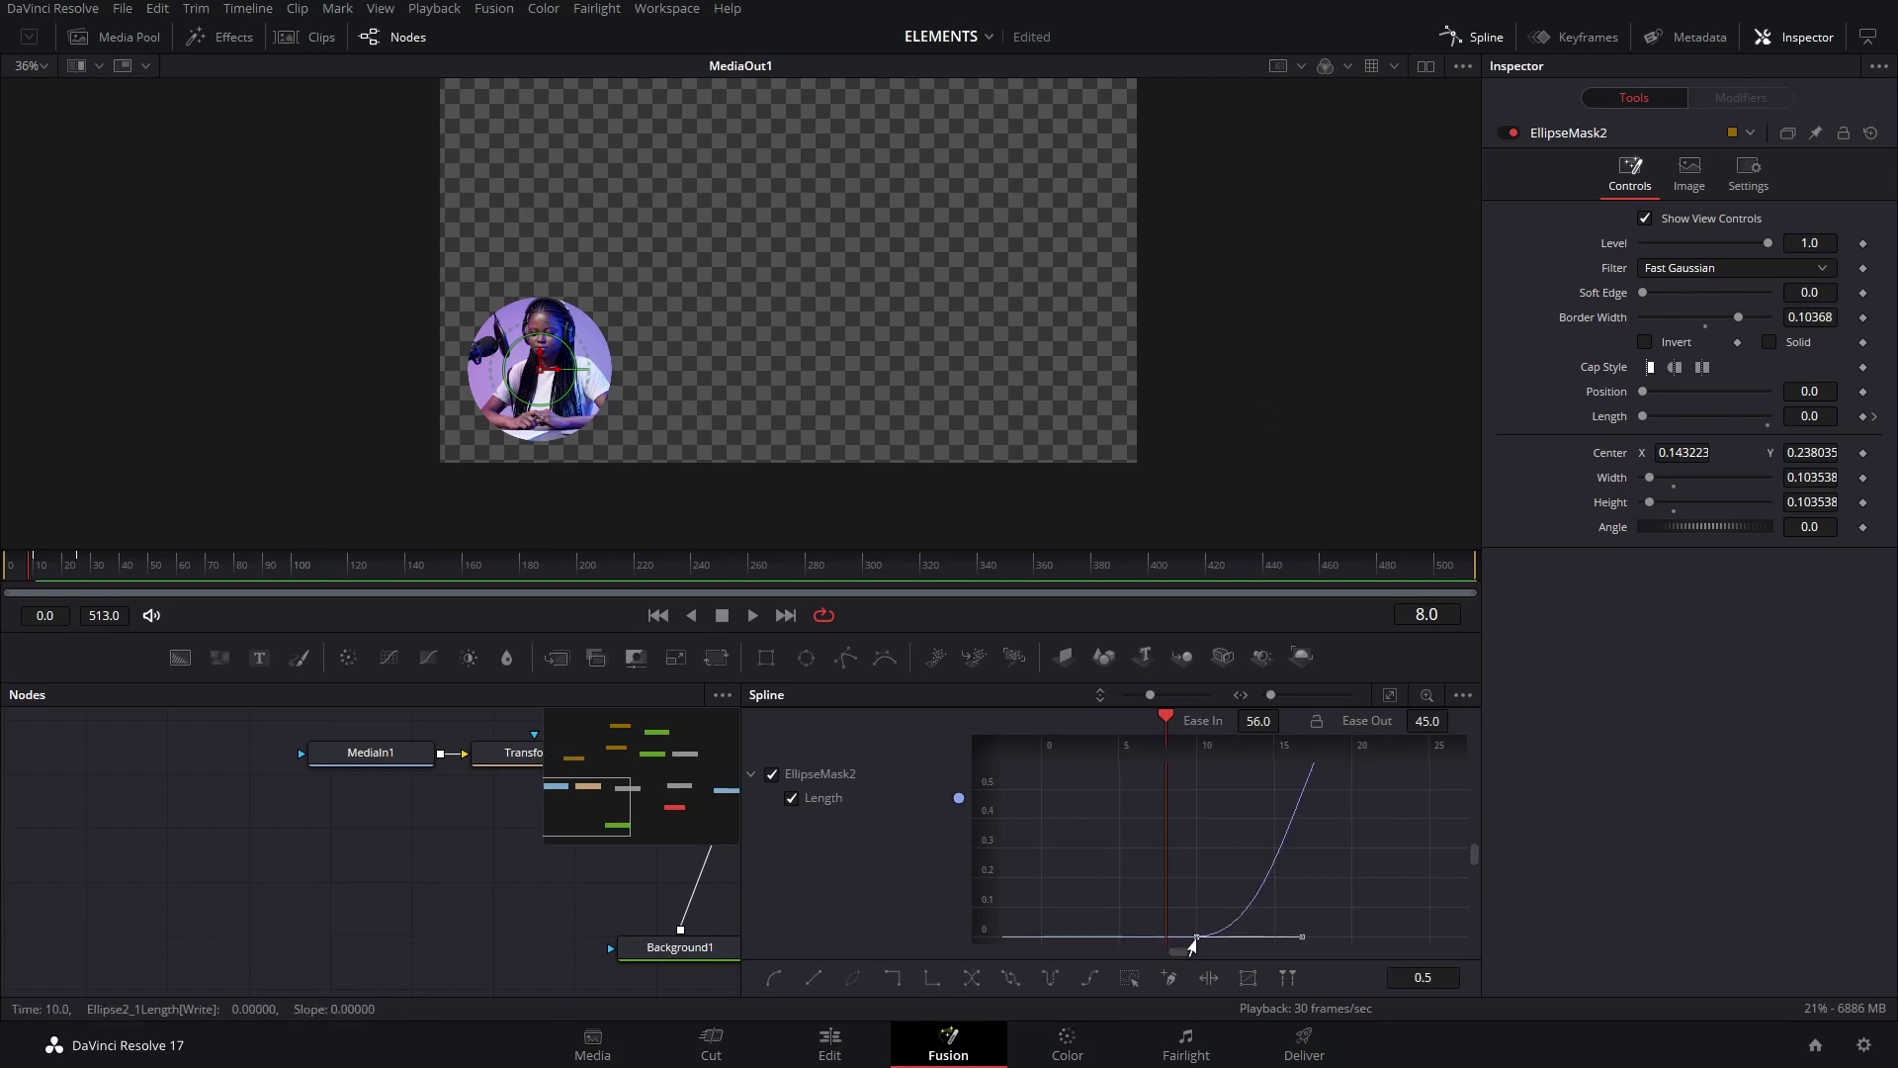
pyautogui.moveTo(1196, 936); pyautogui.dragTo(1329, 945)
pyautogui.press('space')
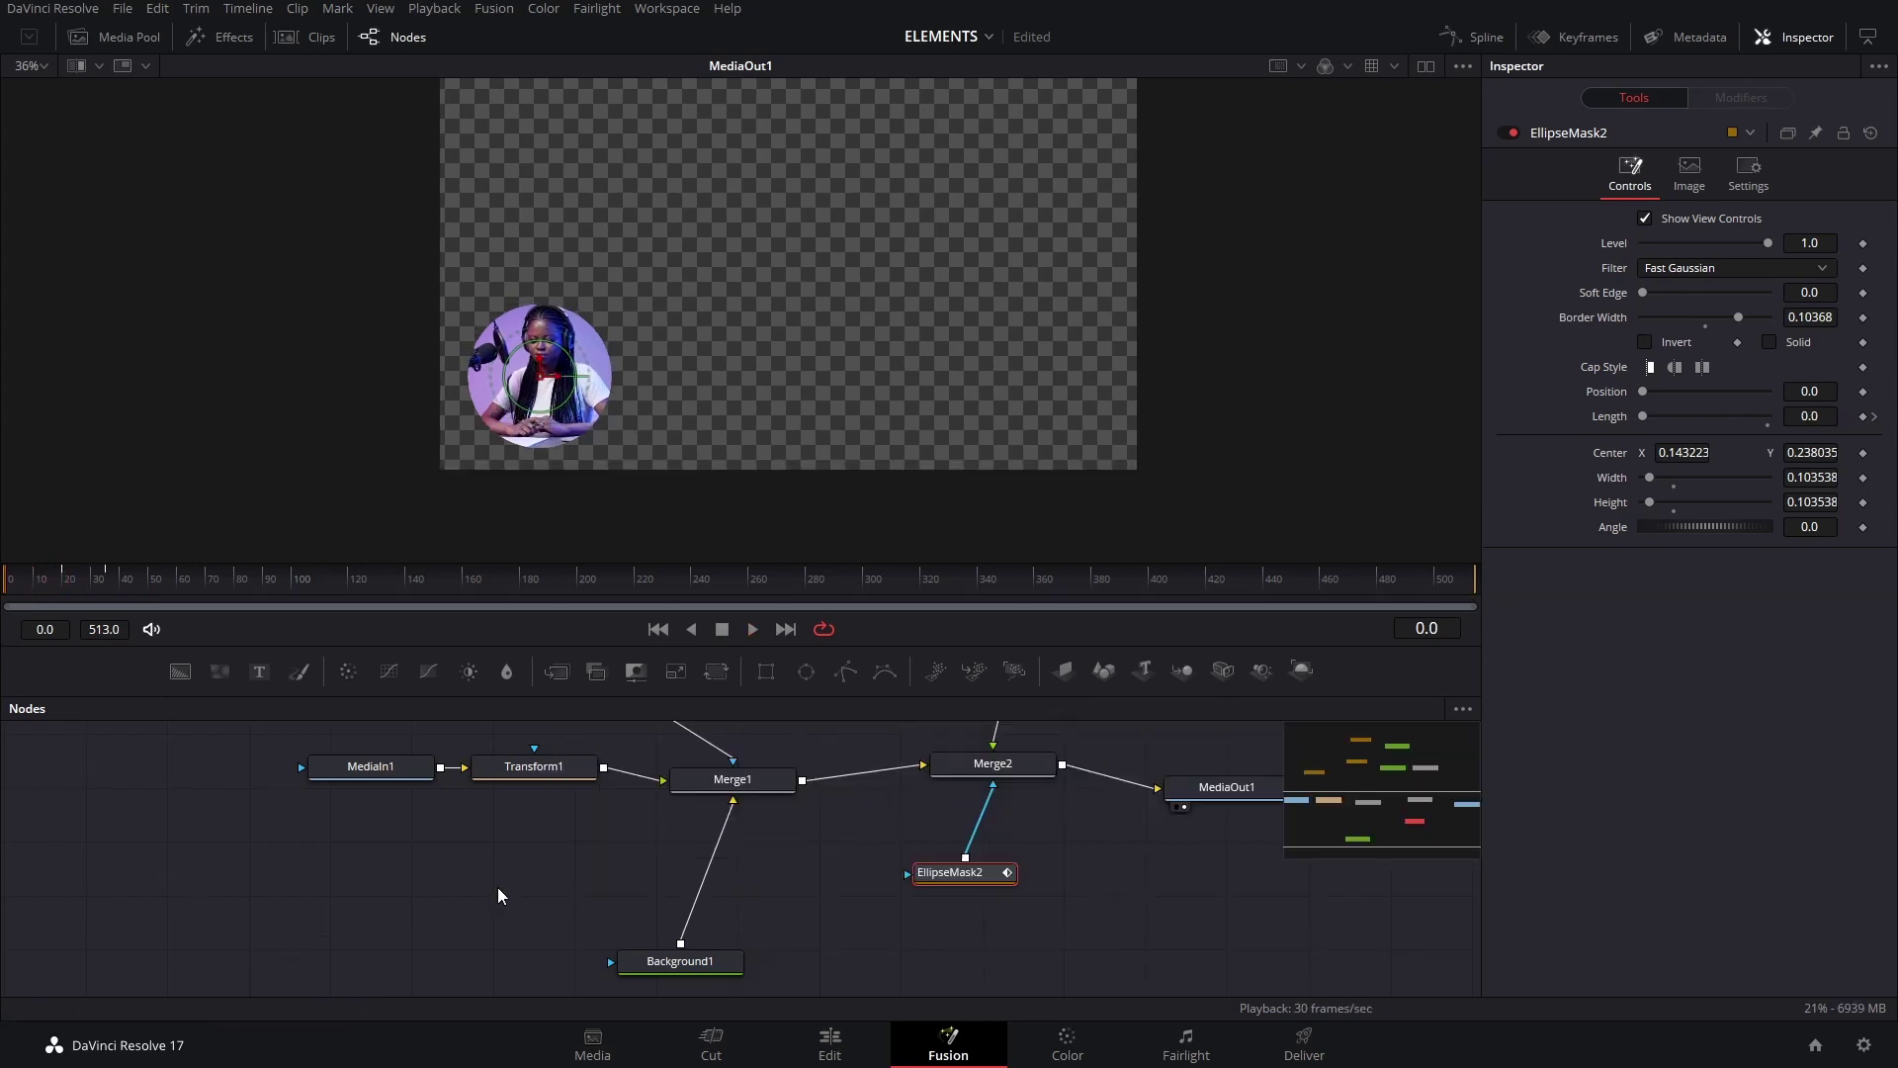
# Invert EllipseMask2 and play the animation from frame 0 to check the circular wipe.
pyautogui.scroll(3, 496, 887)
pyautogui.scroll(-3, 748, 834)
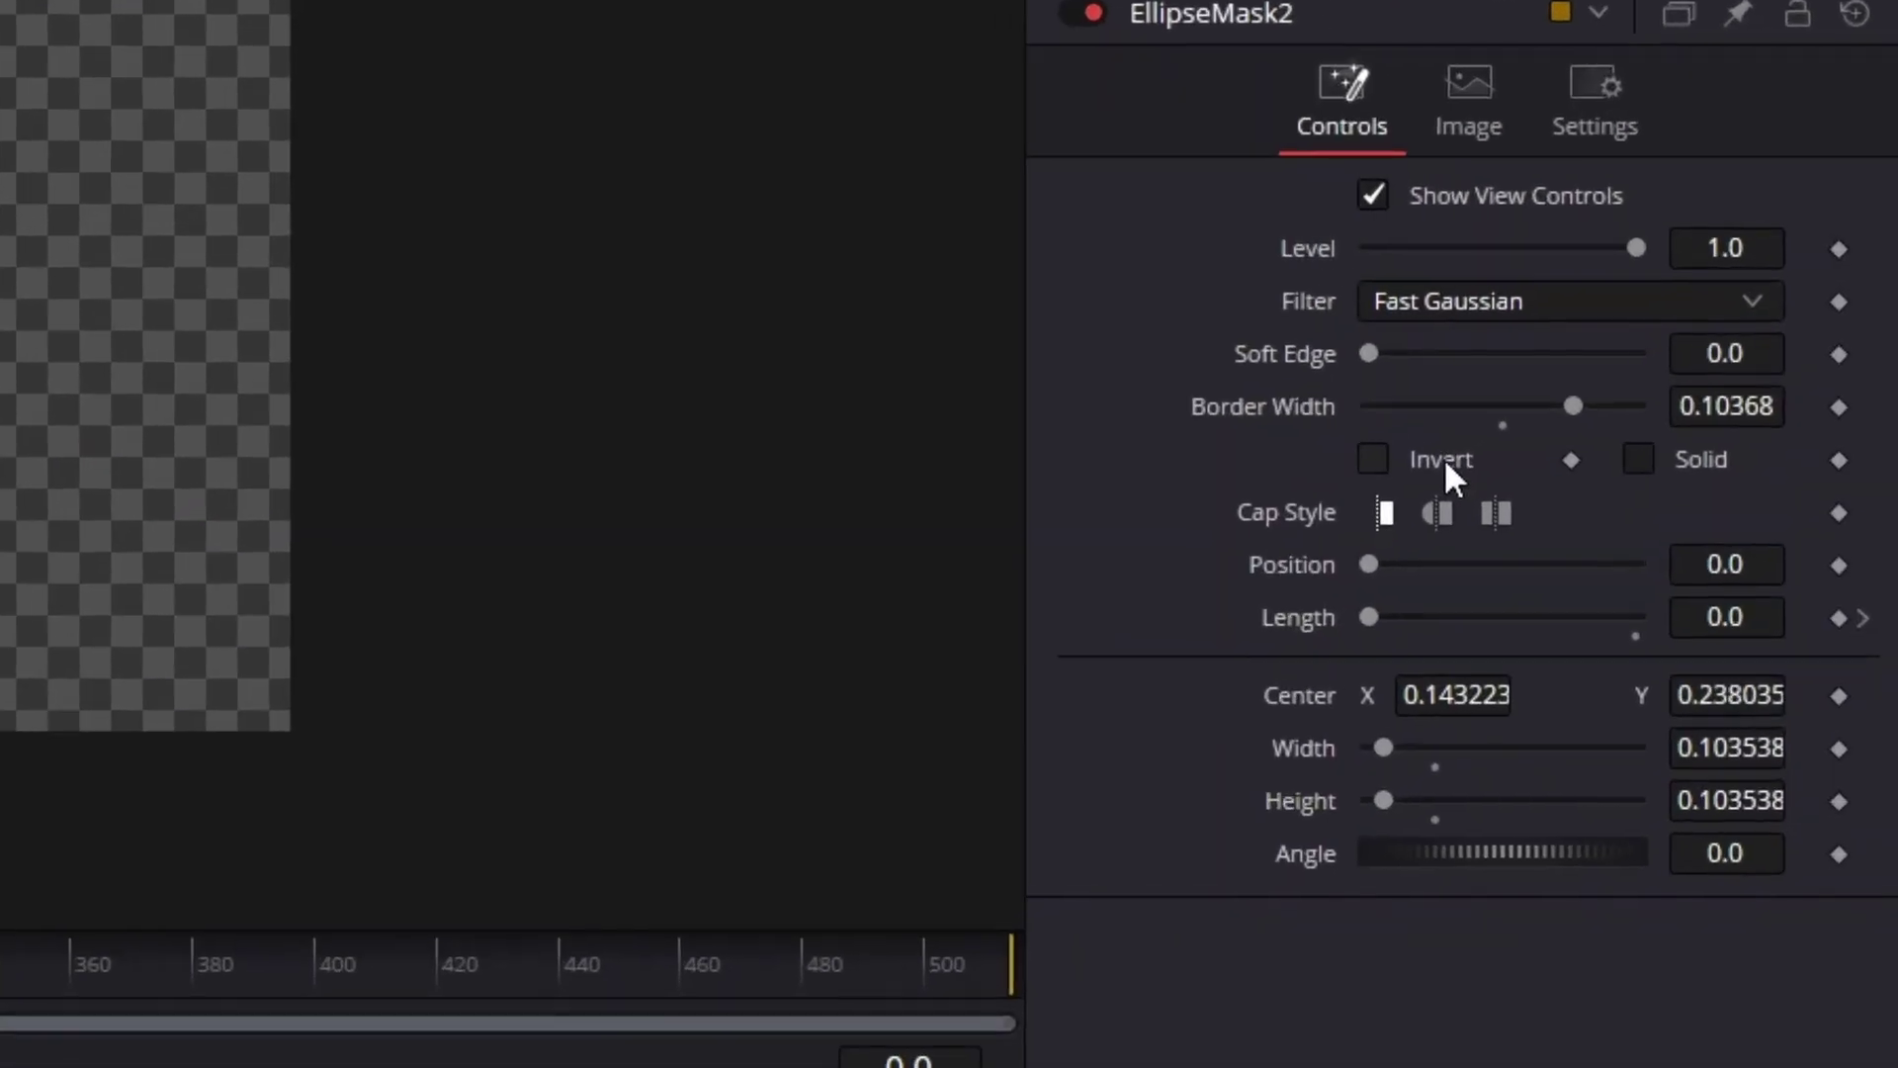
pyautogui.click(1436, 459)
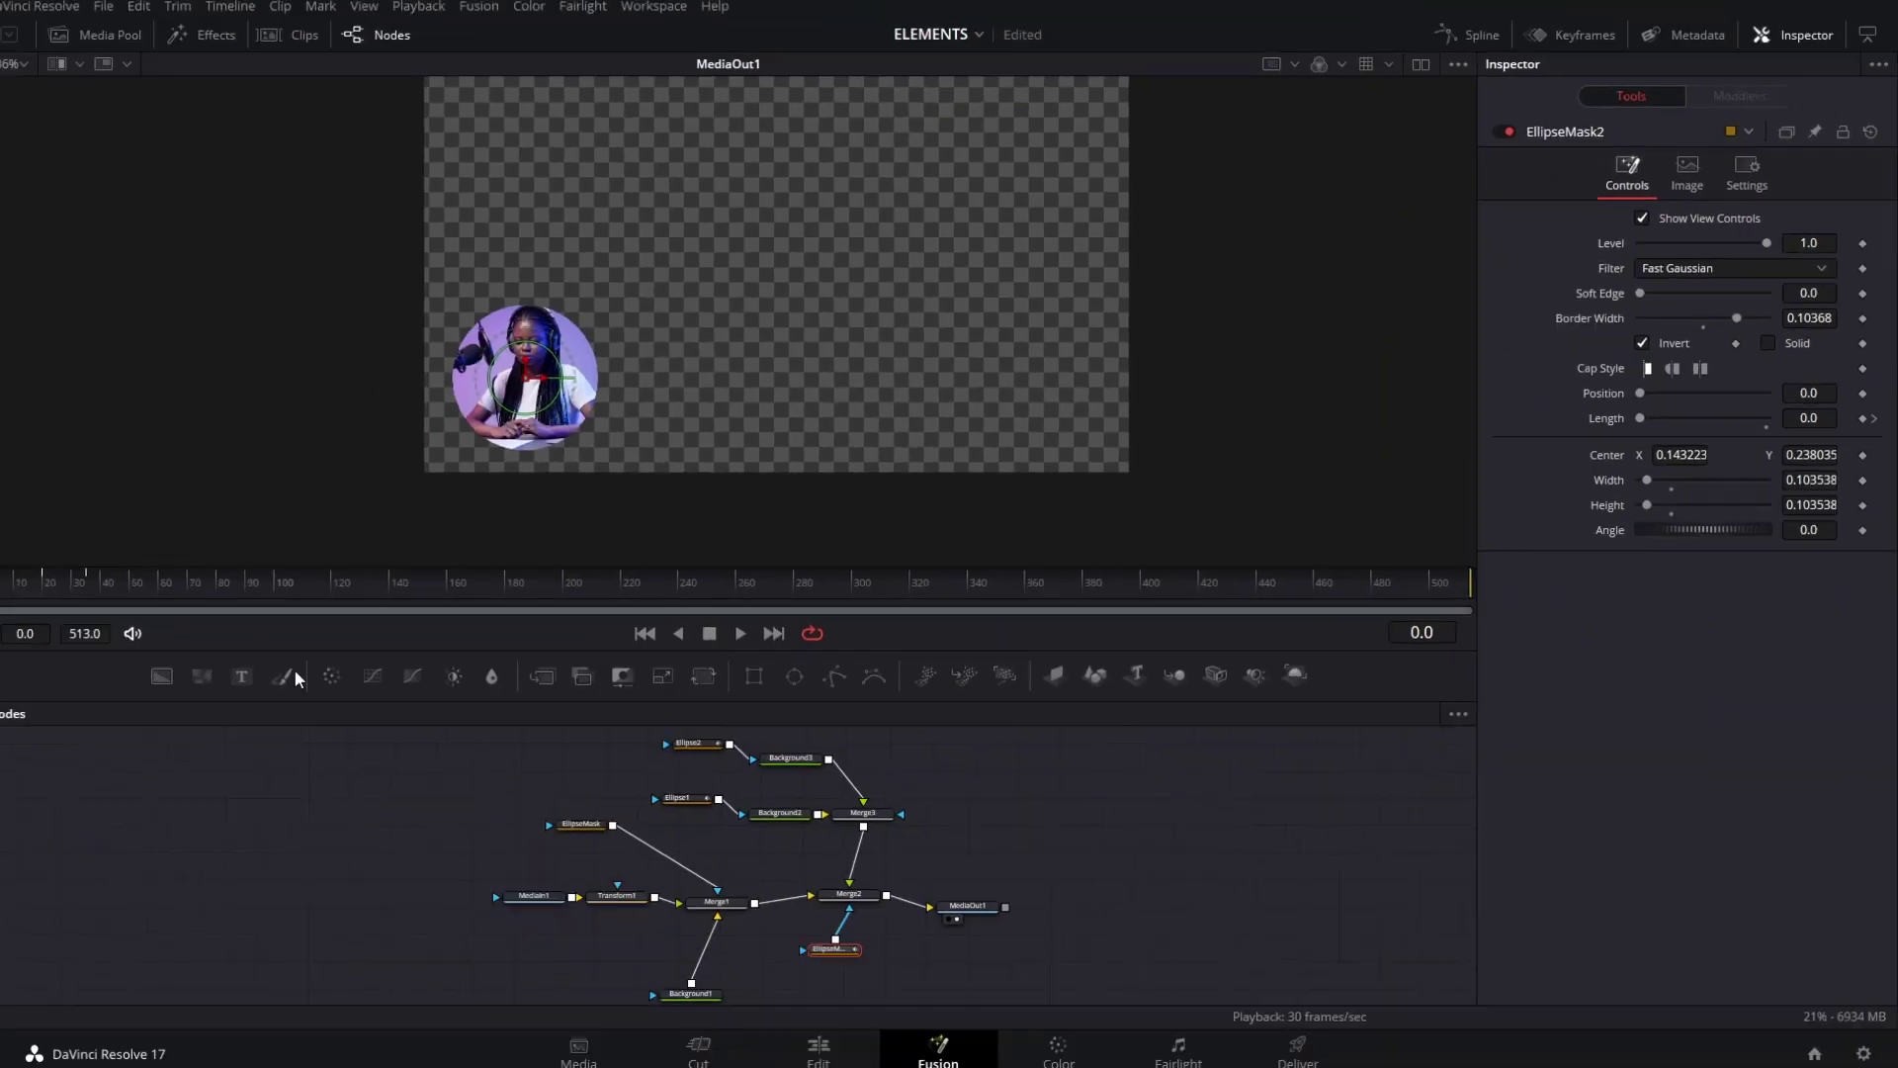
pyautogui.click(170, 898)
pyautogui.press('space')
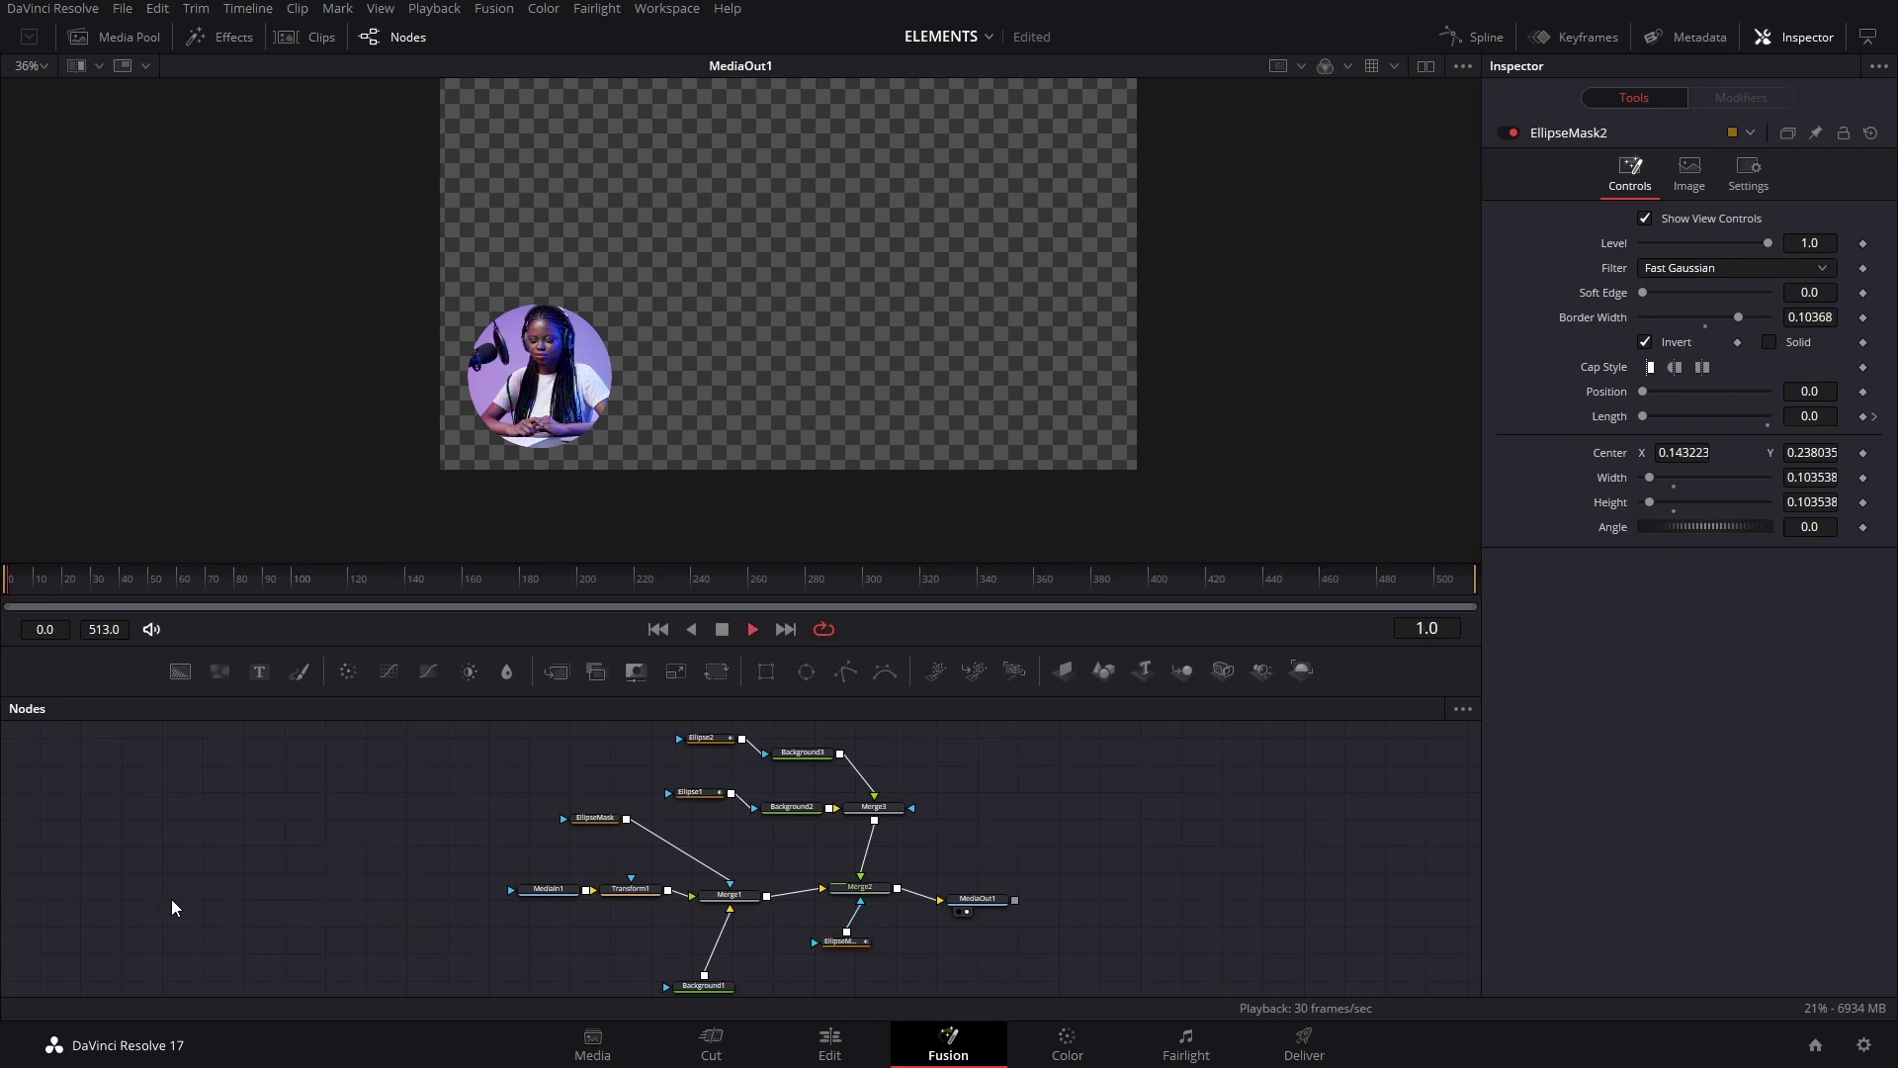
pyautogui.press('space')
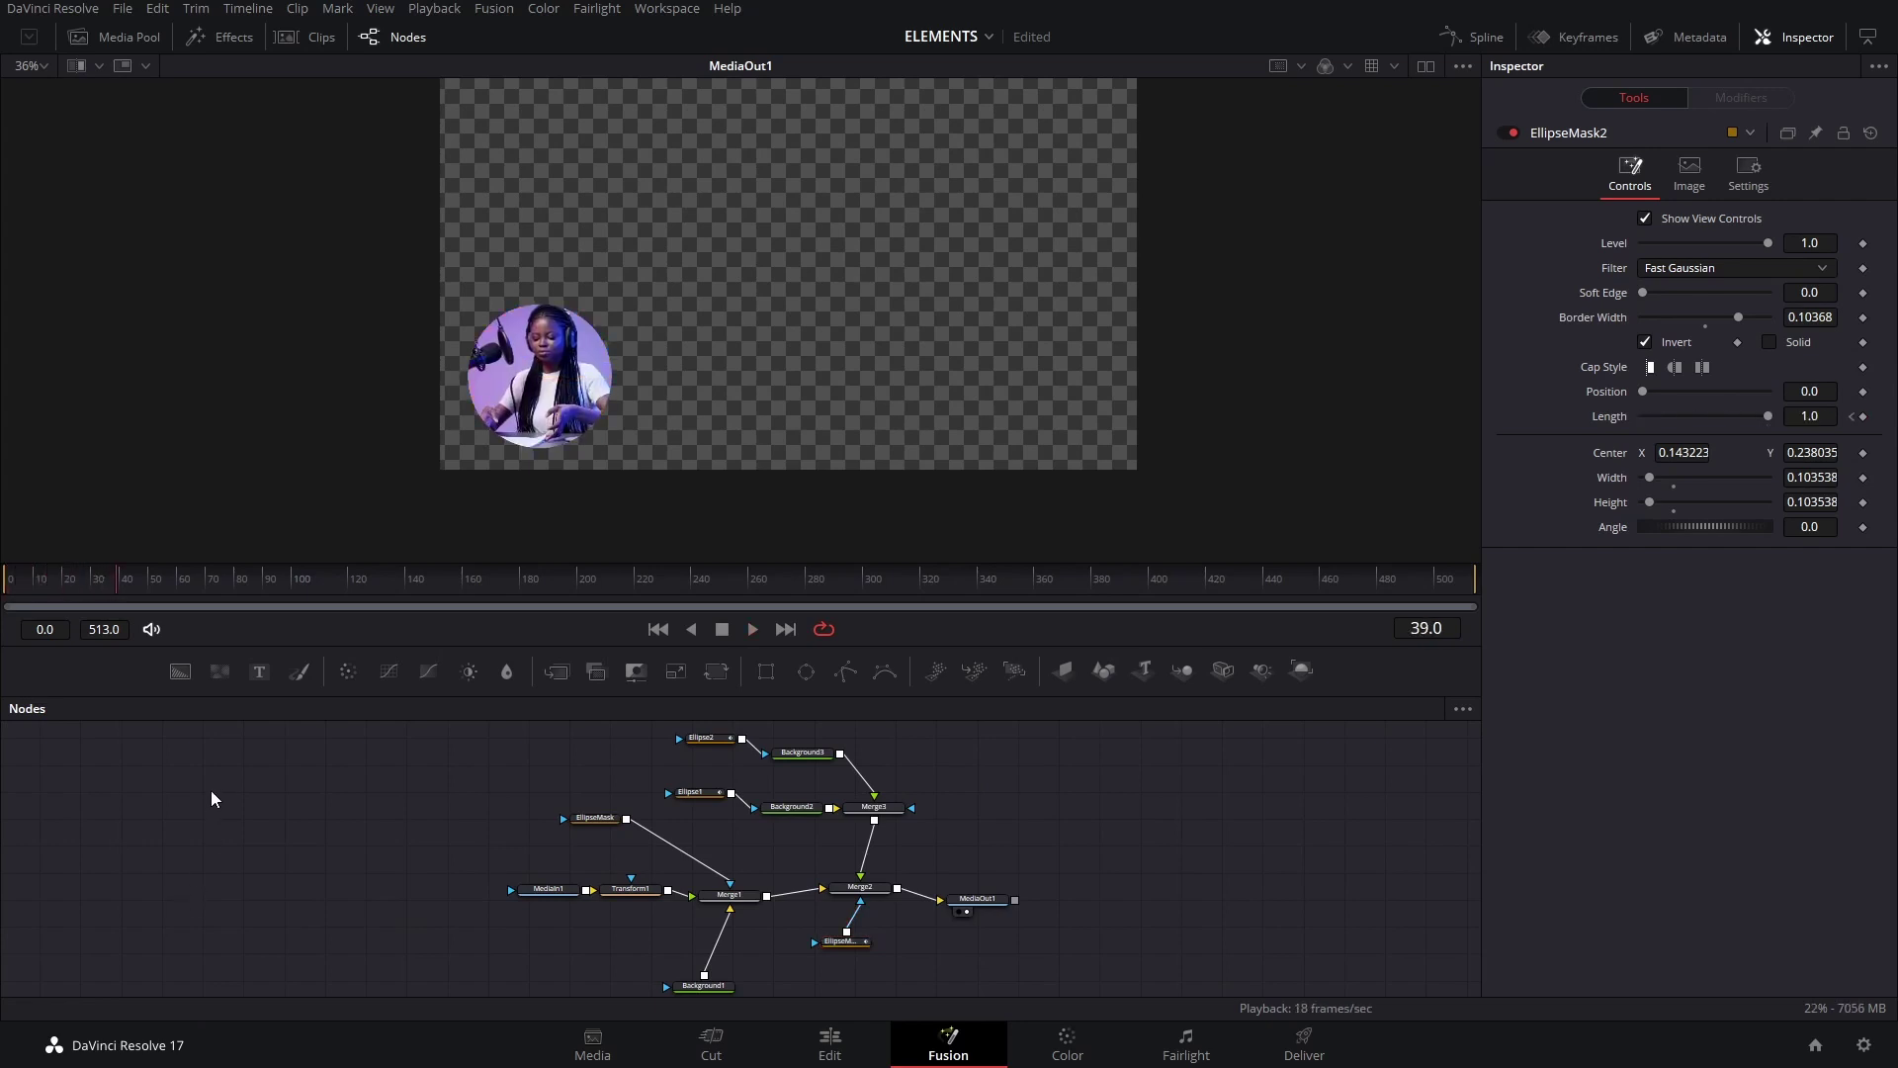
pyautogui.moveTo(63, 583); pyautogui.dragTo(3, 595)
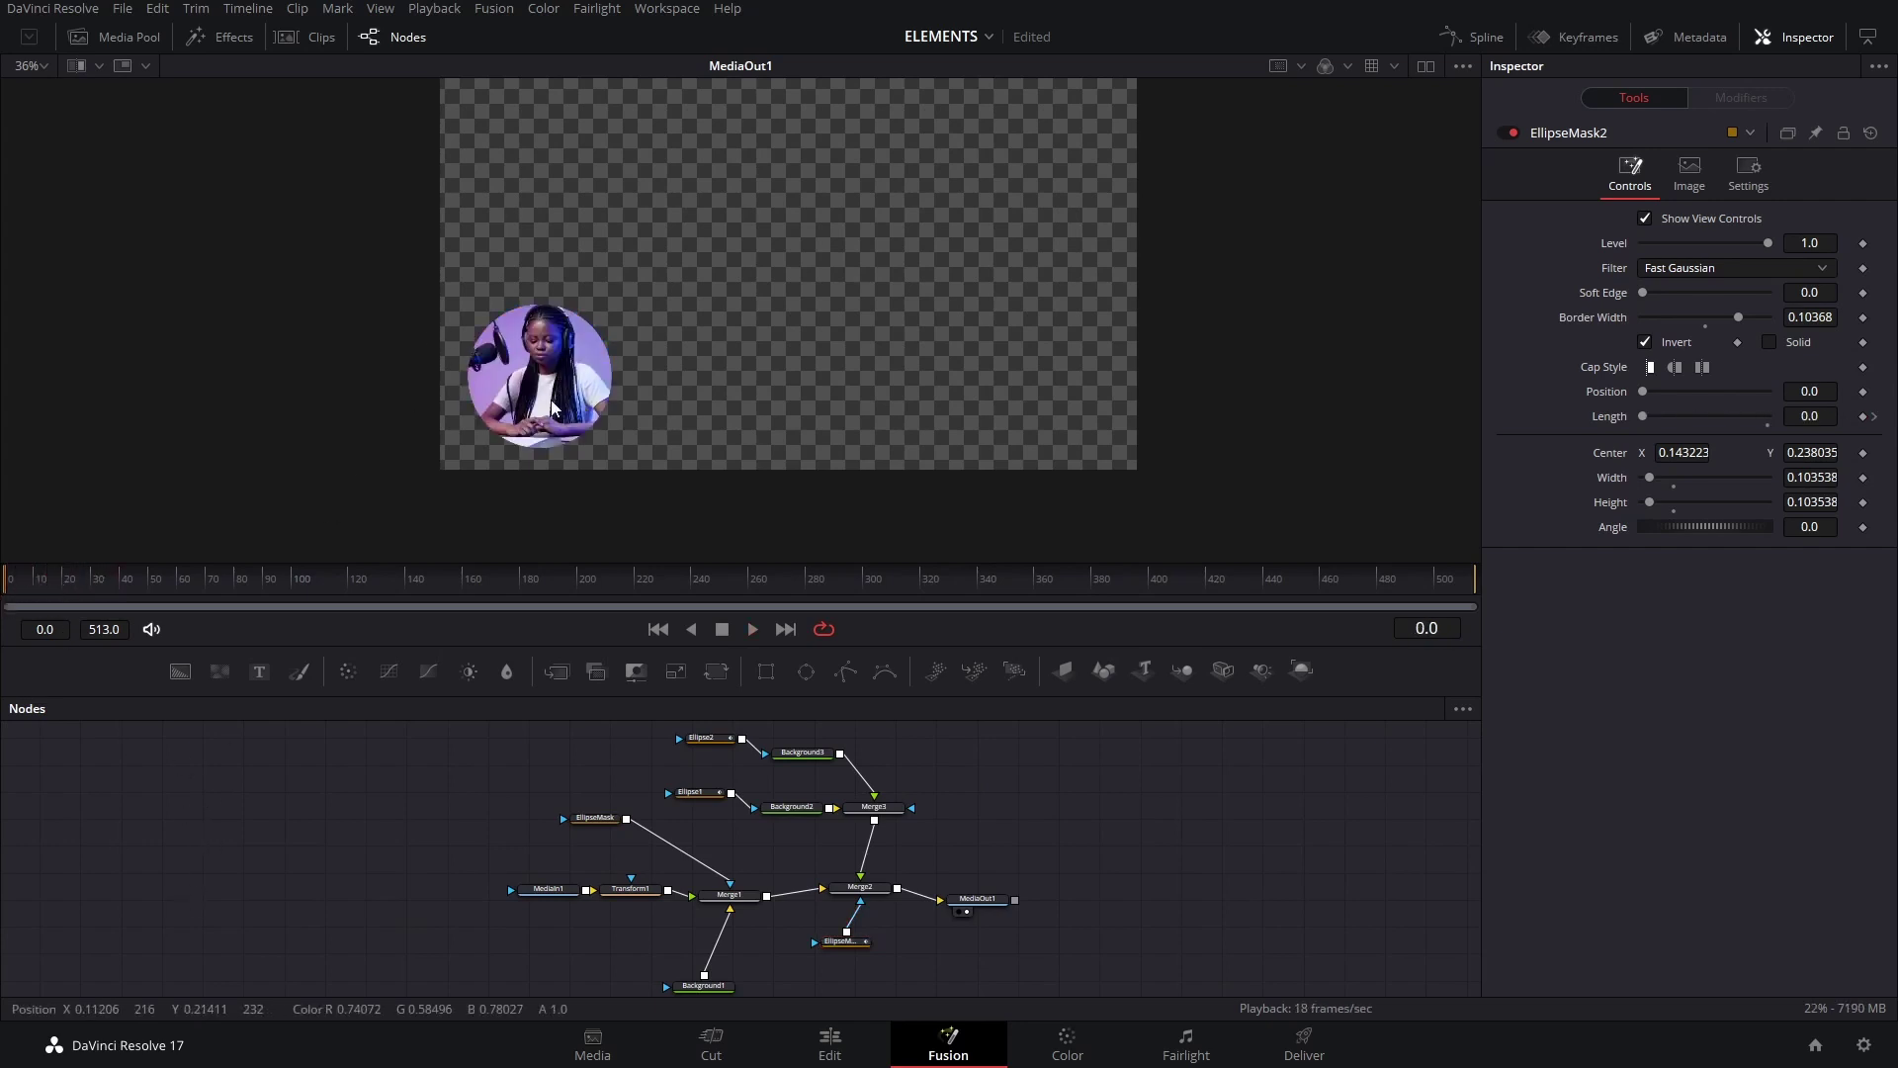
pyautogui.press('space')
pyautogui.press('space')
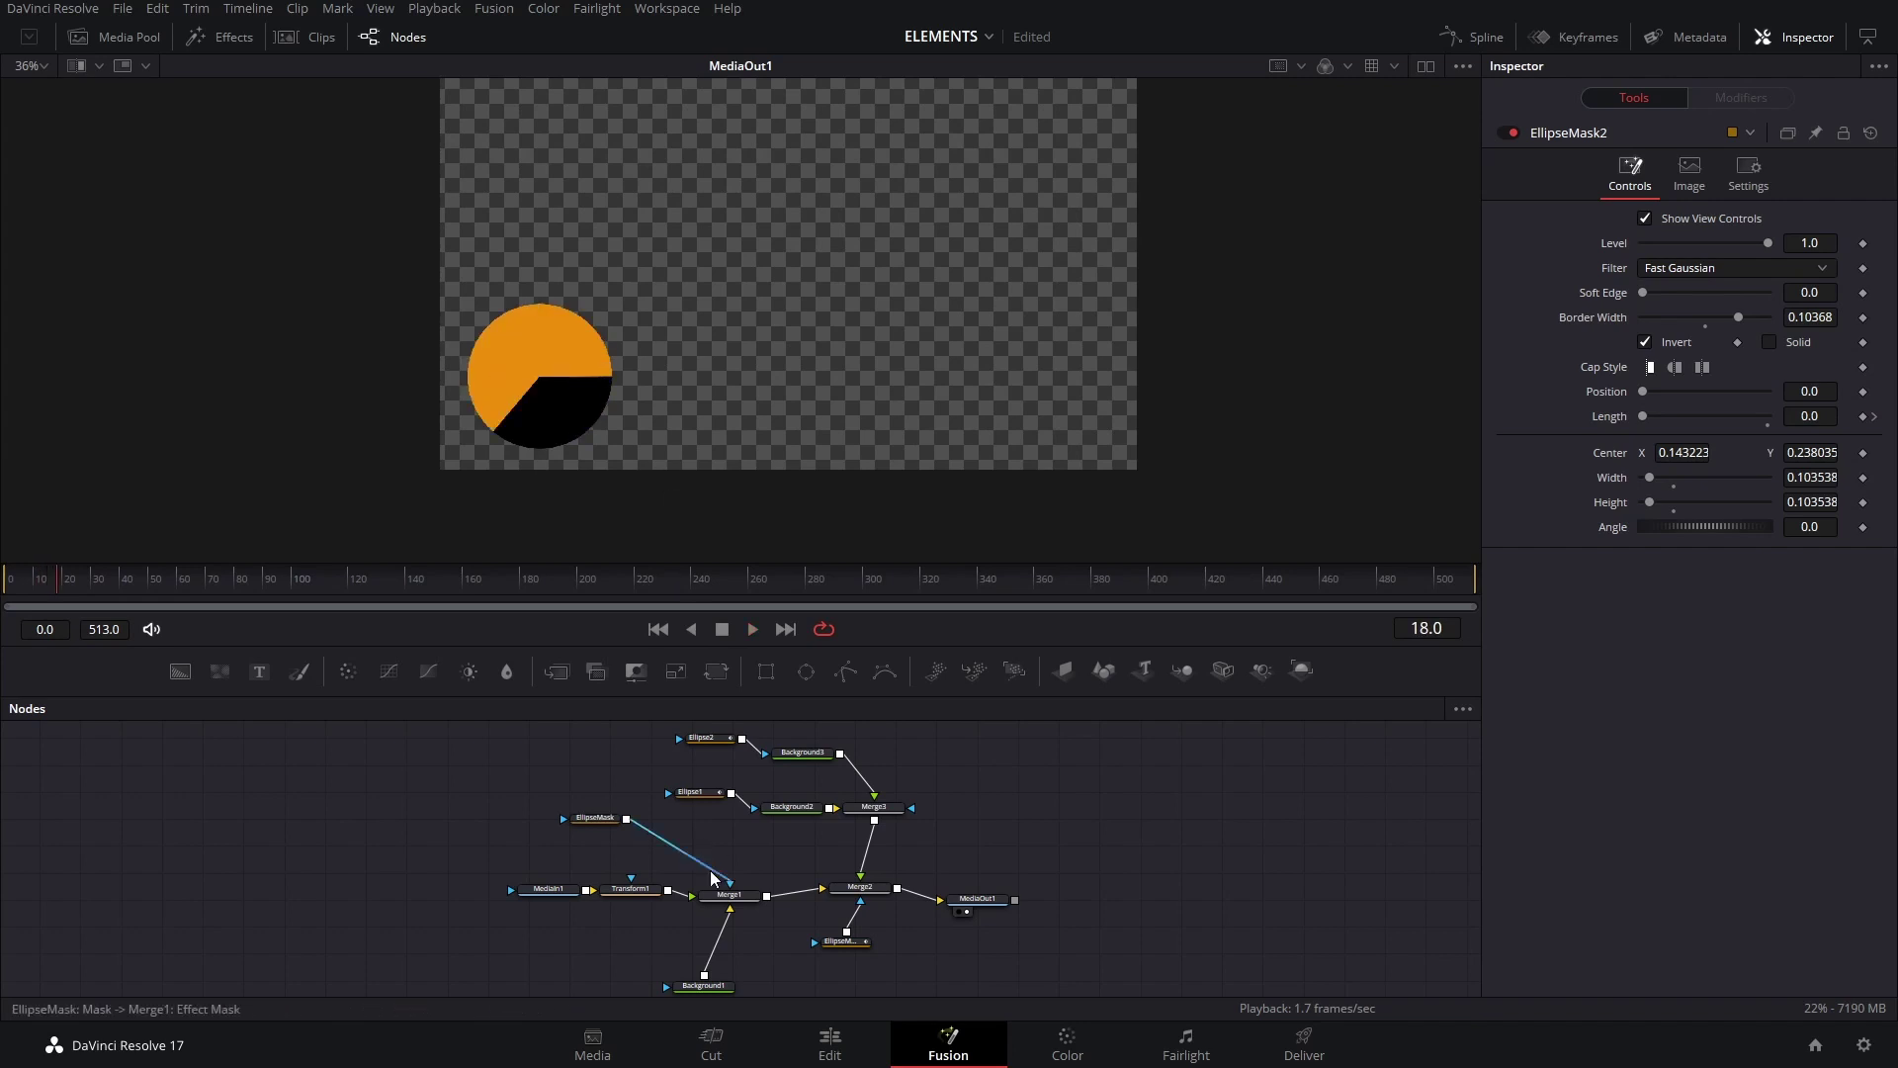
# Keyframe Merge1's Blend at 0.0 on frame 19 and 1.0 on frame 20, and return to frame 0.
pyautogui.click(737, 903)
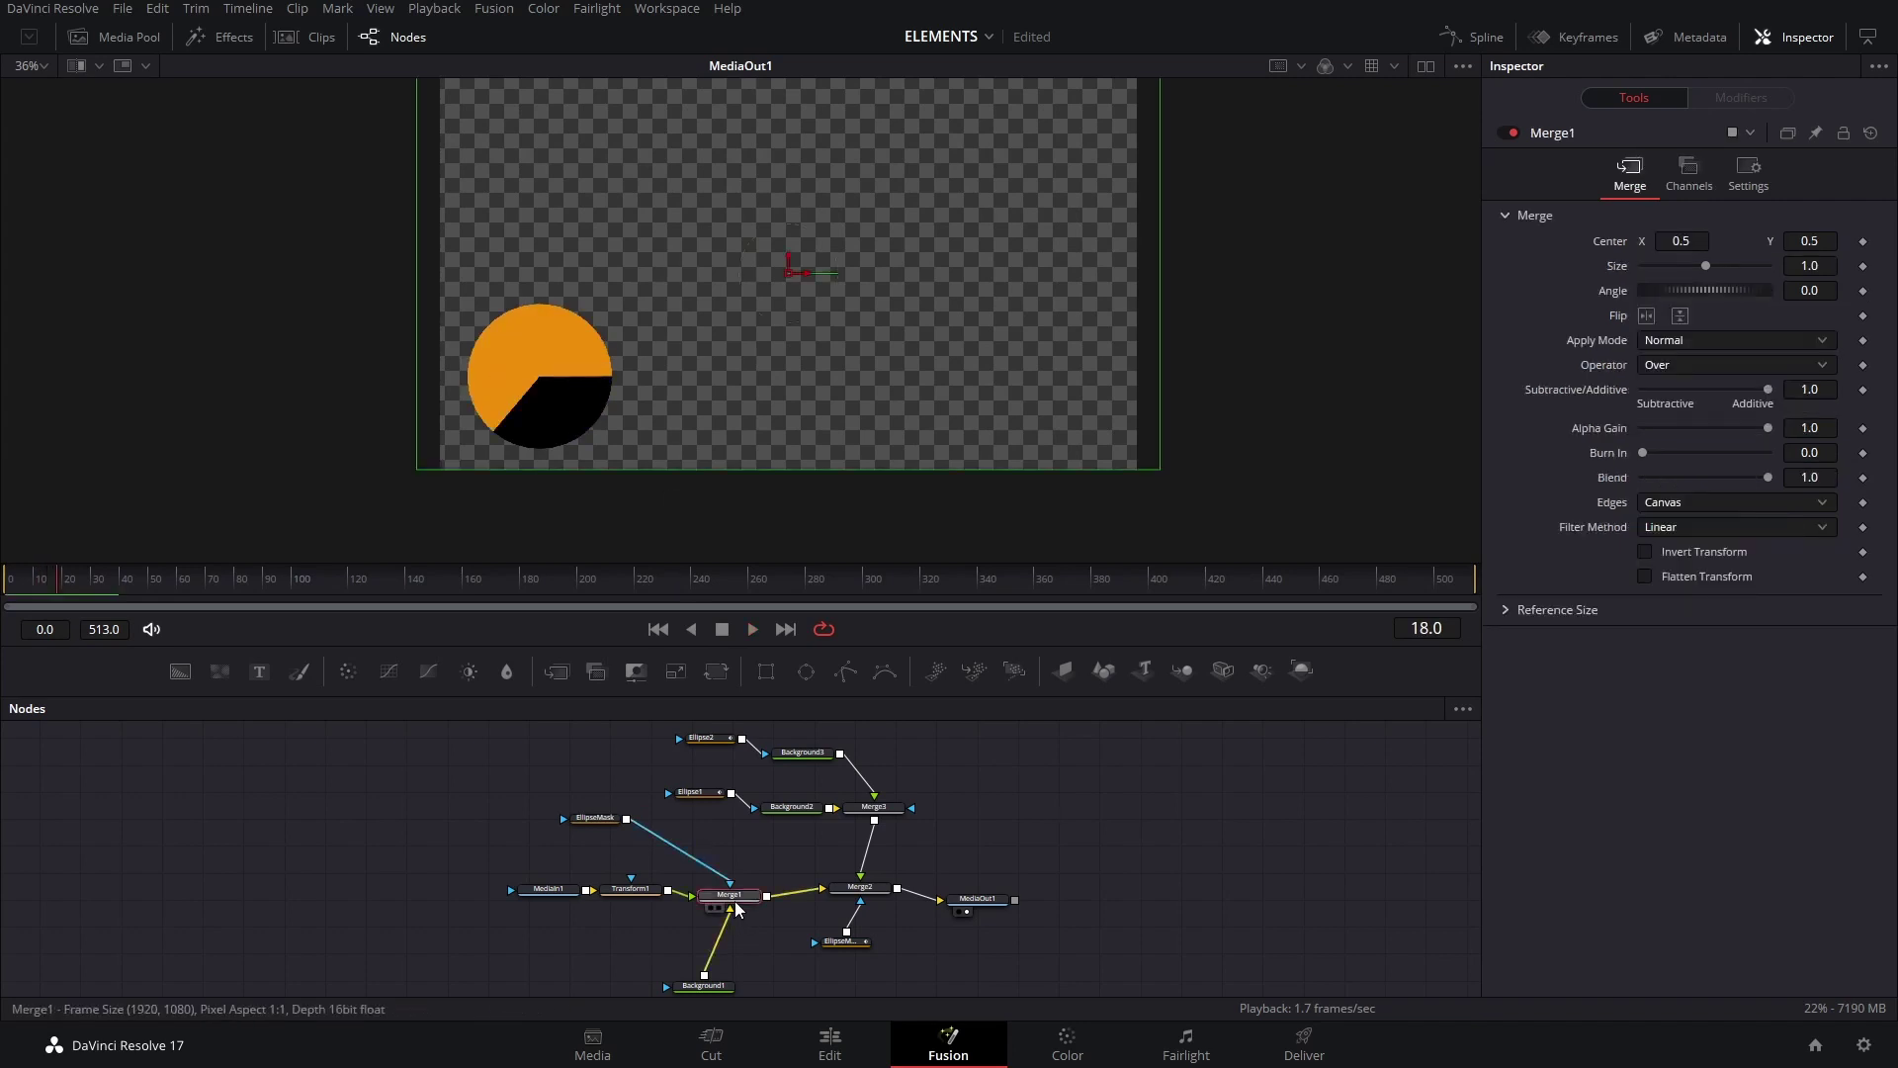
pyautogui.scroll(3, 737, 908)
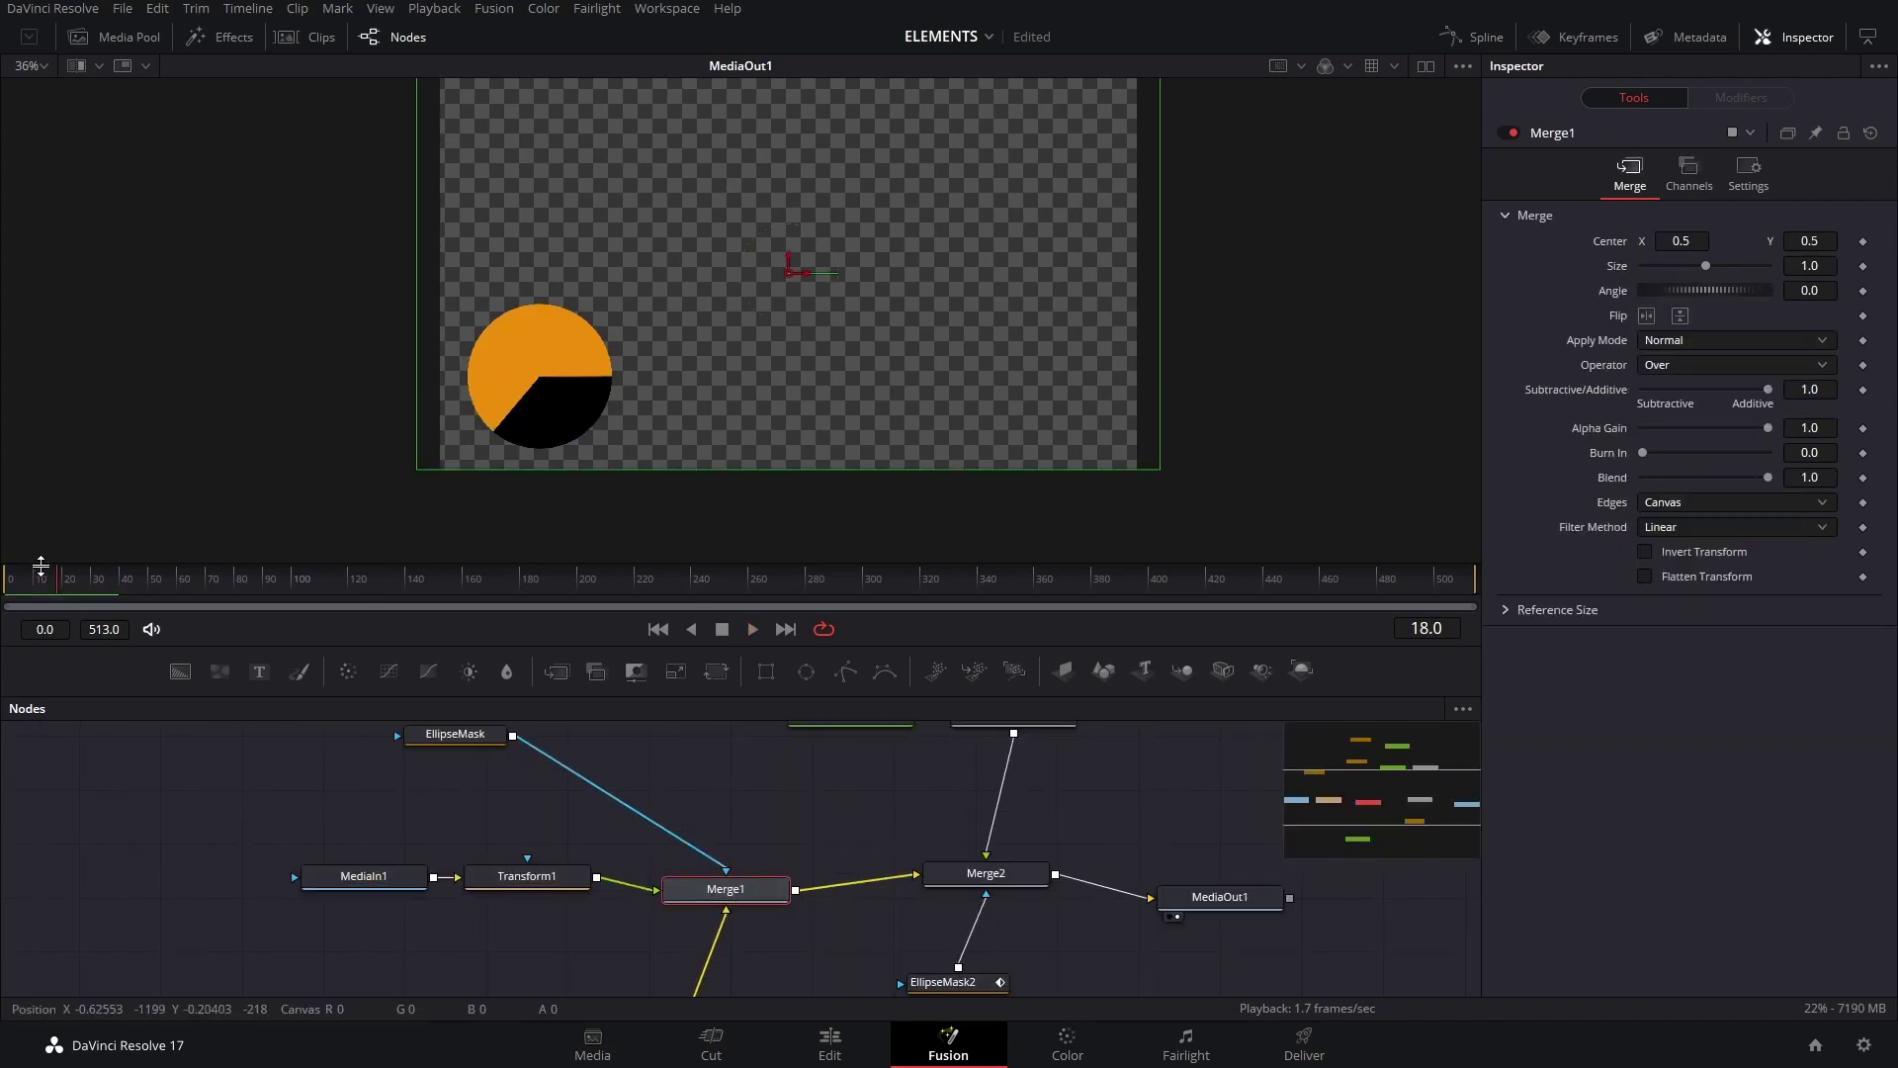
pyautogui.click(77, 585)
pyautogui.moveTo(77, 586); pyautogui.dragTo(62, 587)
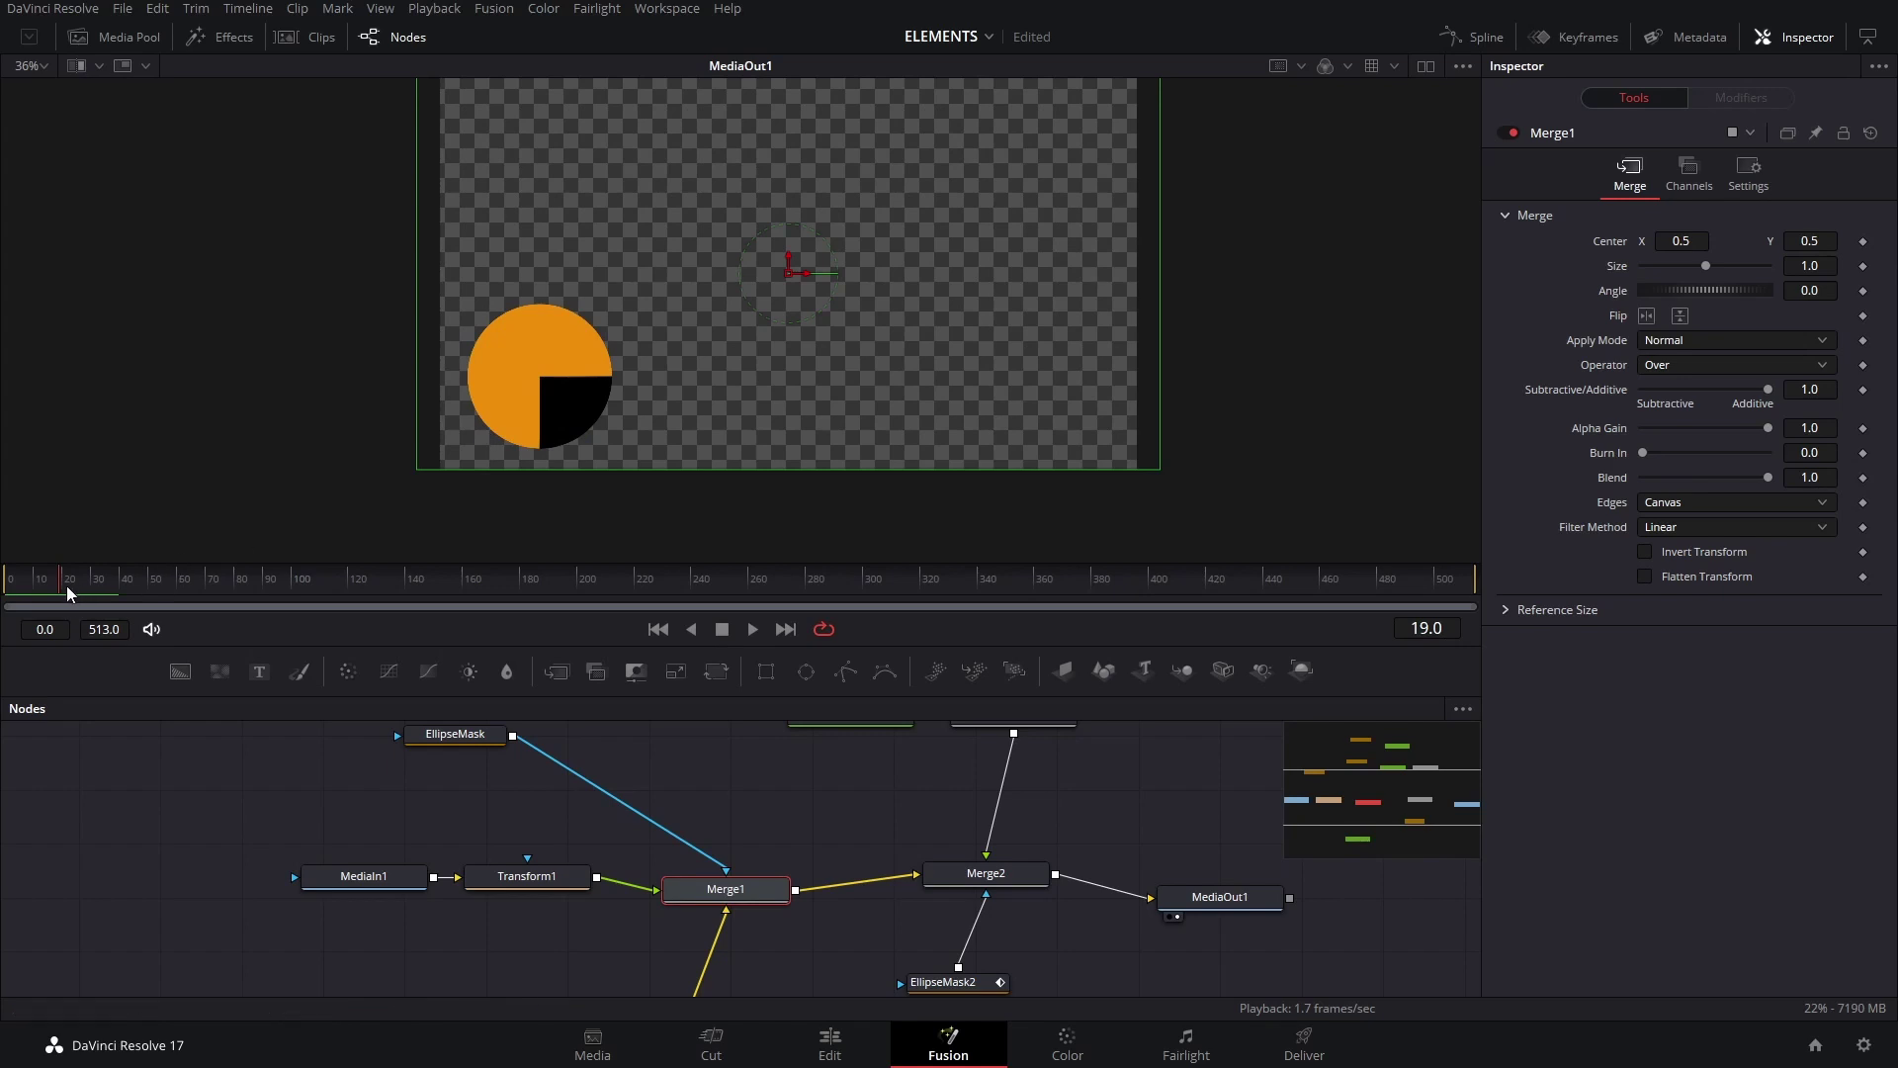
pyautogui.click(1864, 479)
pyautogui.press('Right')
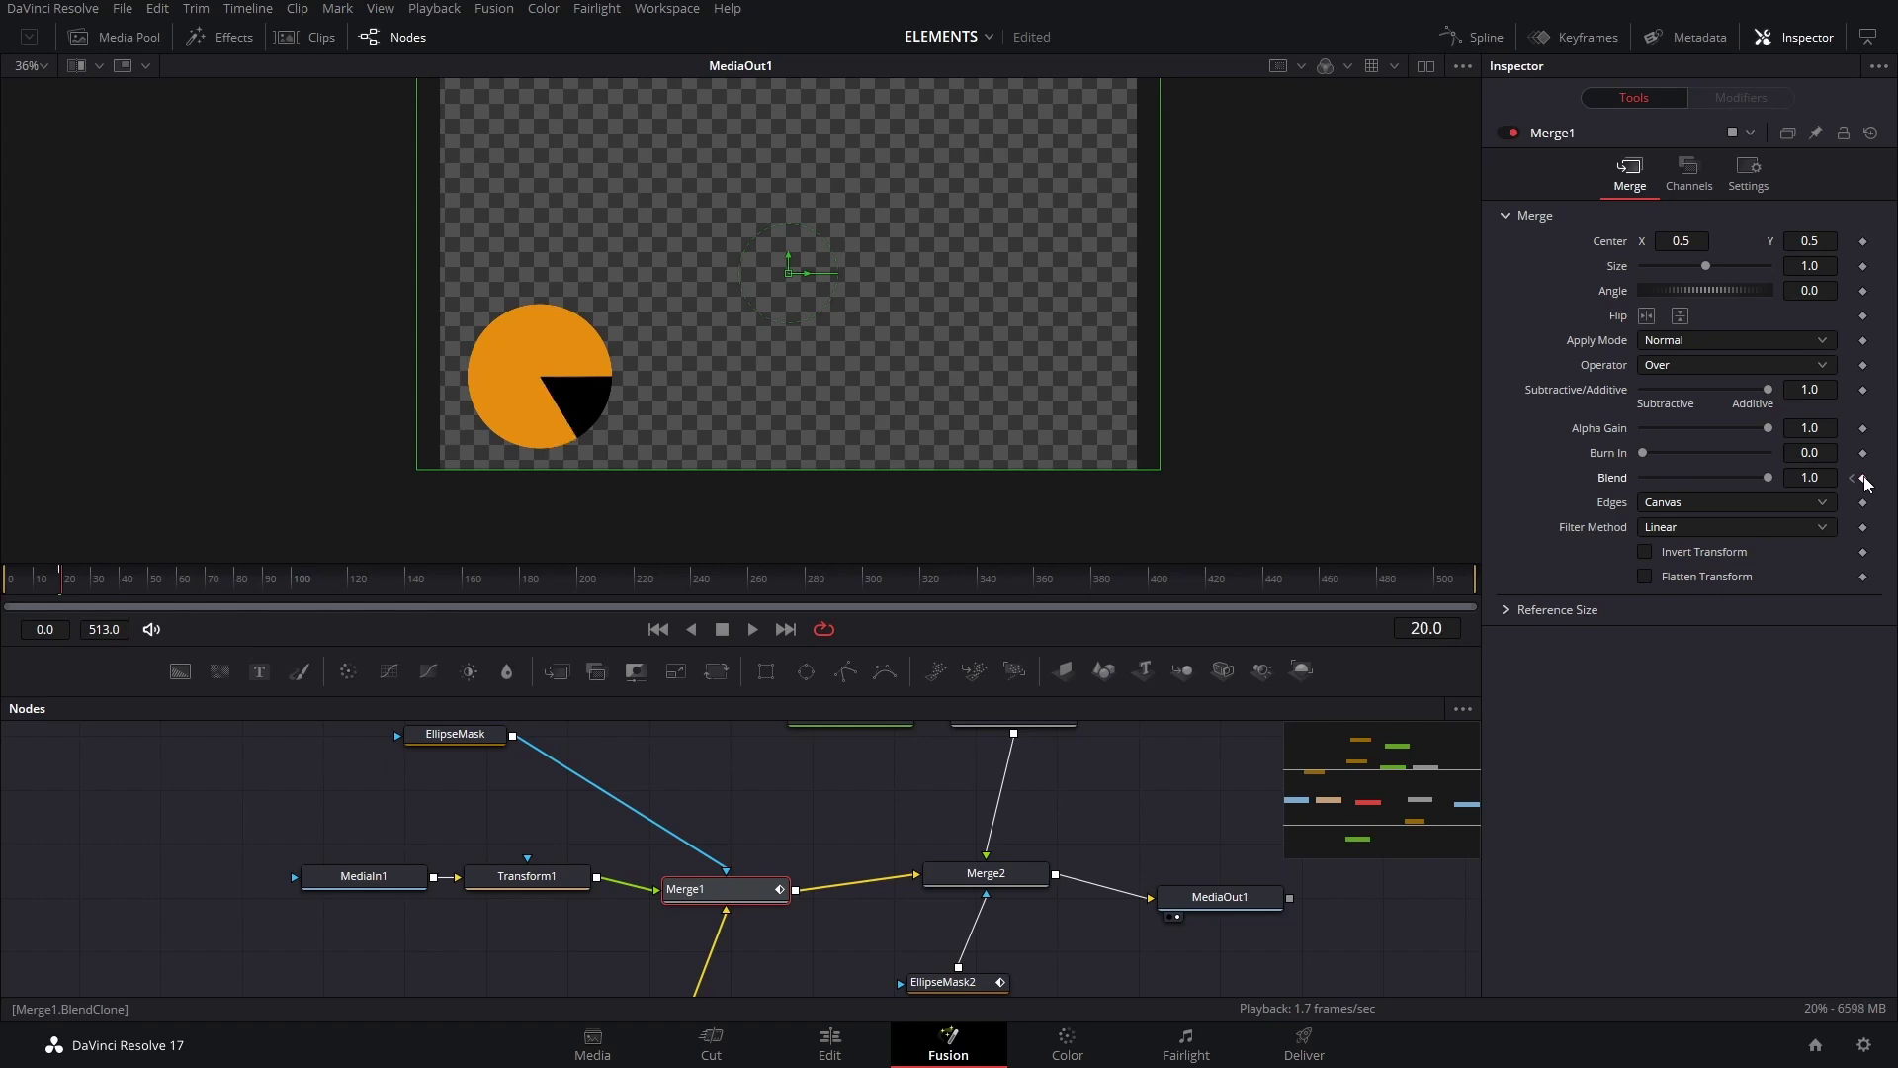
pyautogui.press('Left')
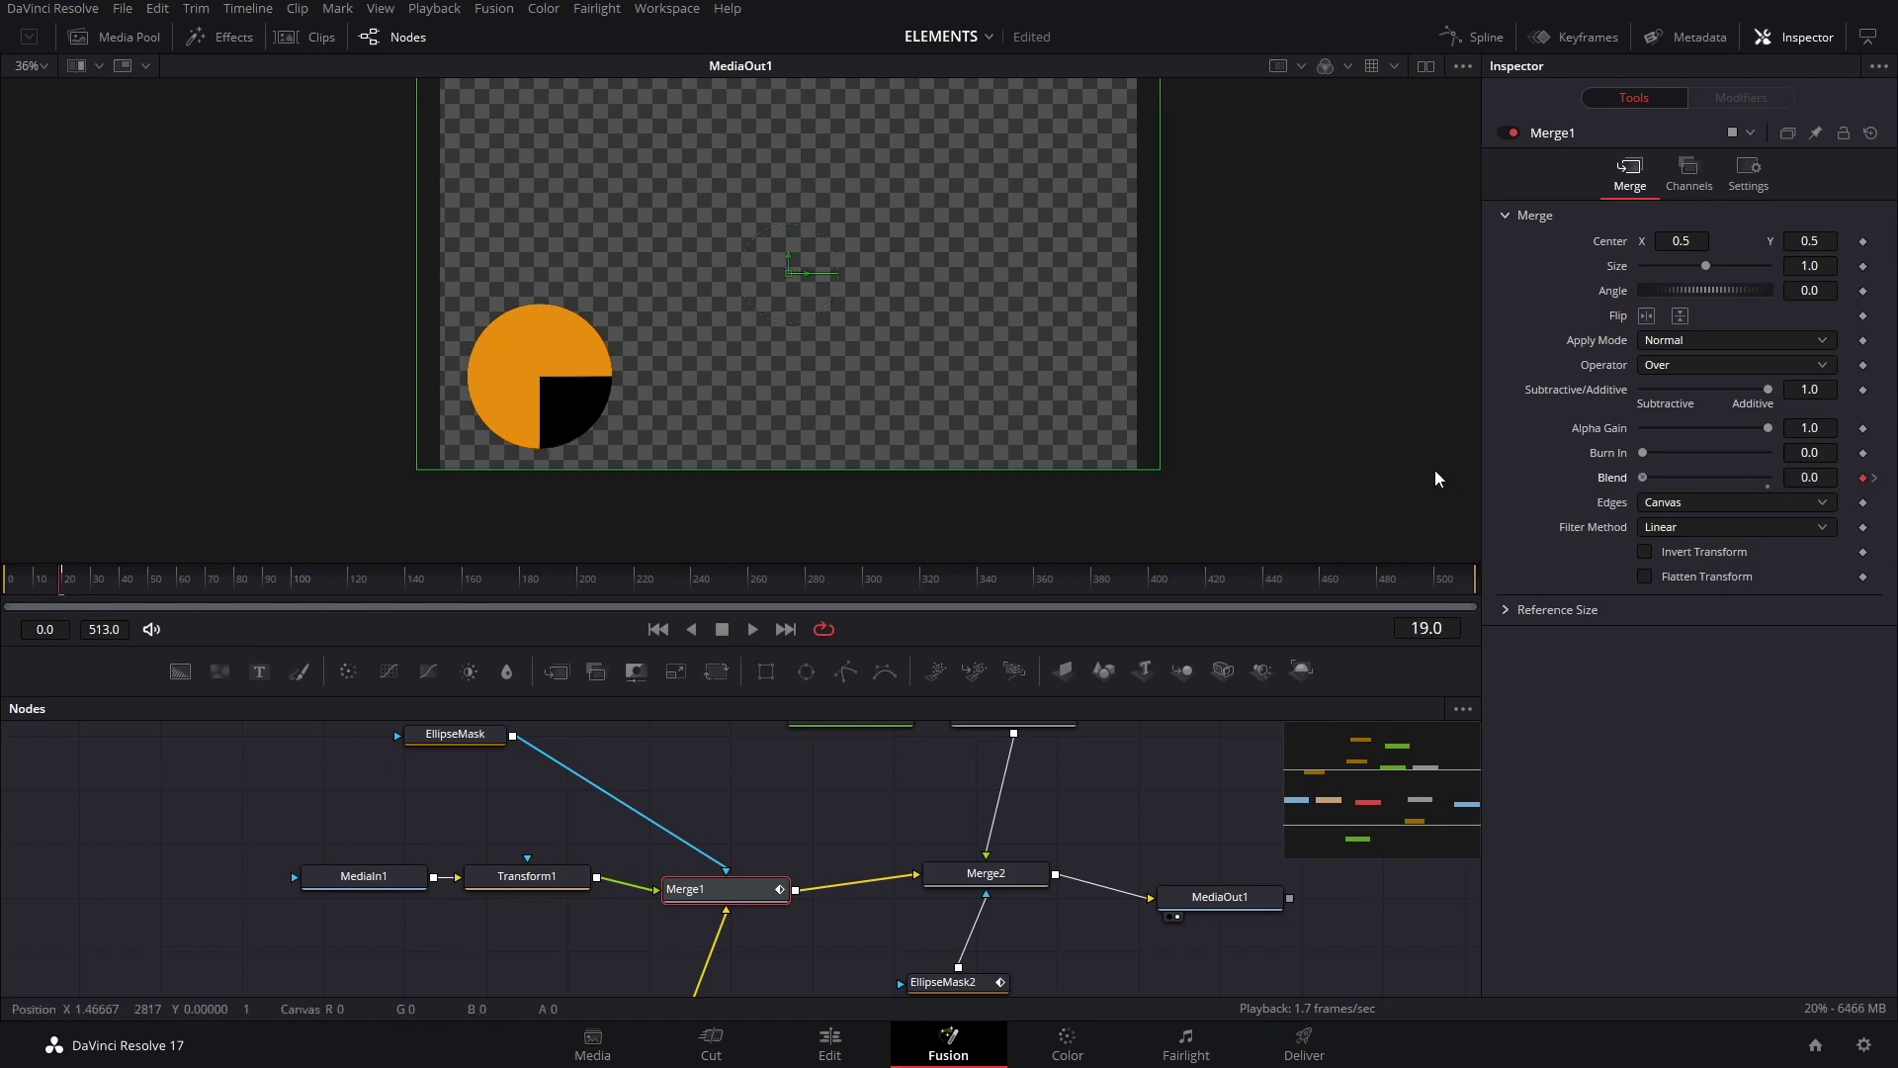
pyautogui.click(2, 593)
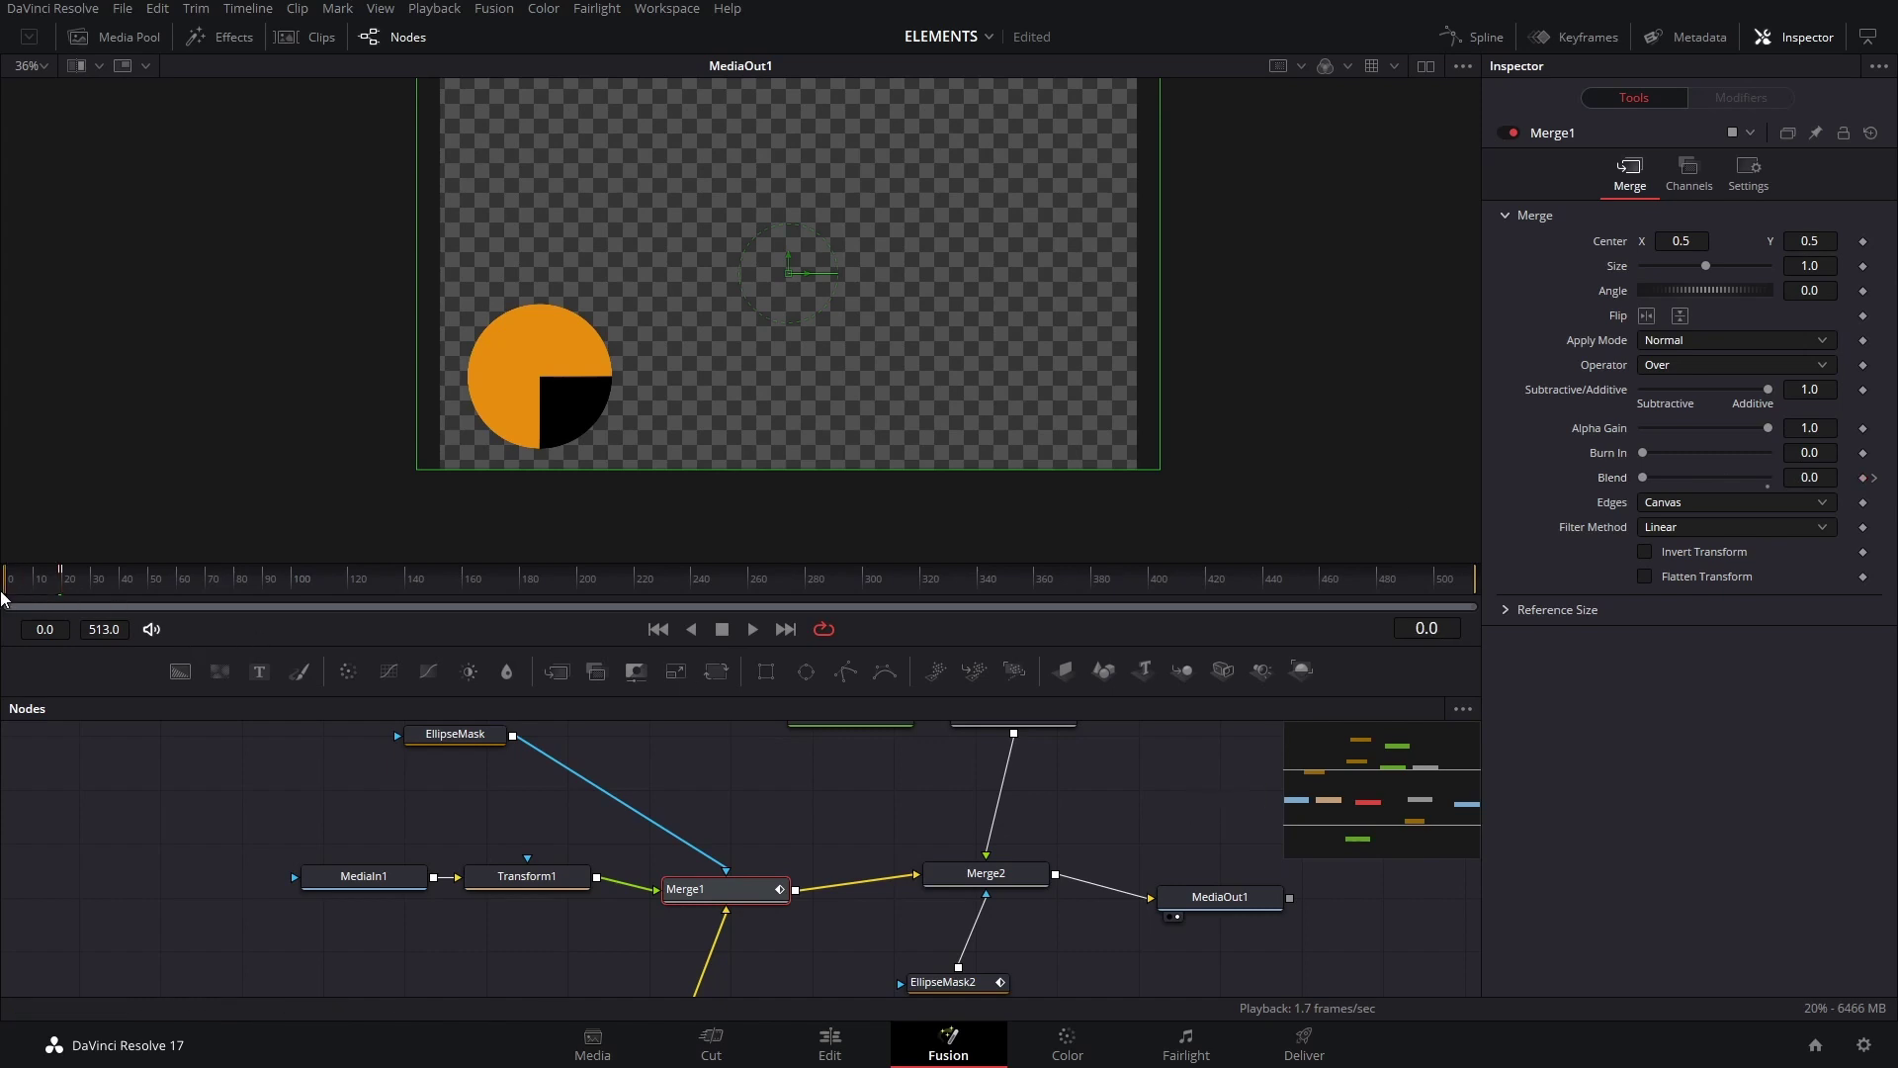
# Play the animation from frame 0 to check the reveal with Merge1's keyframed Blend.
pyautogui.click(157, 788)
pyautogui.press('space')
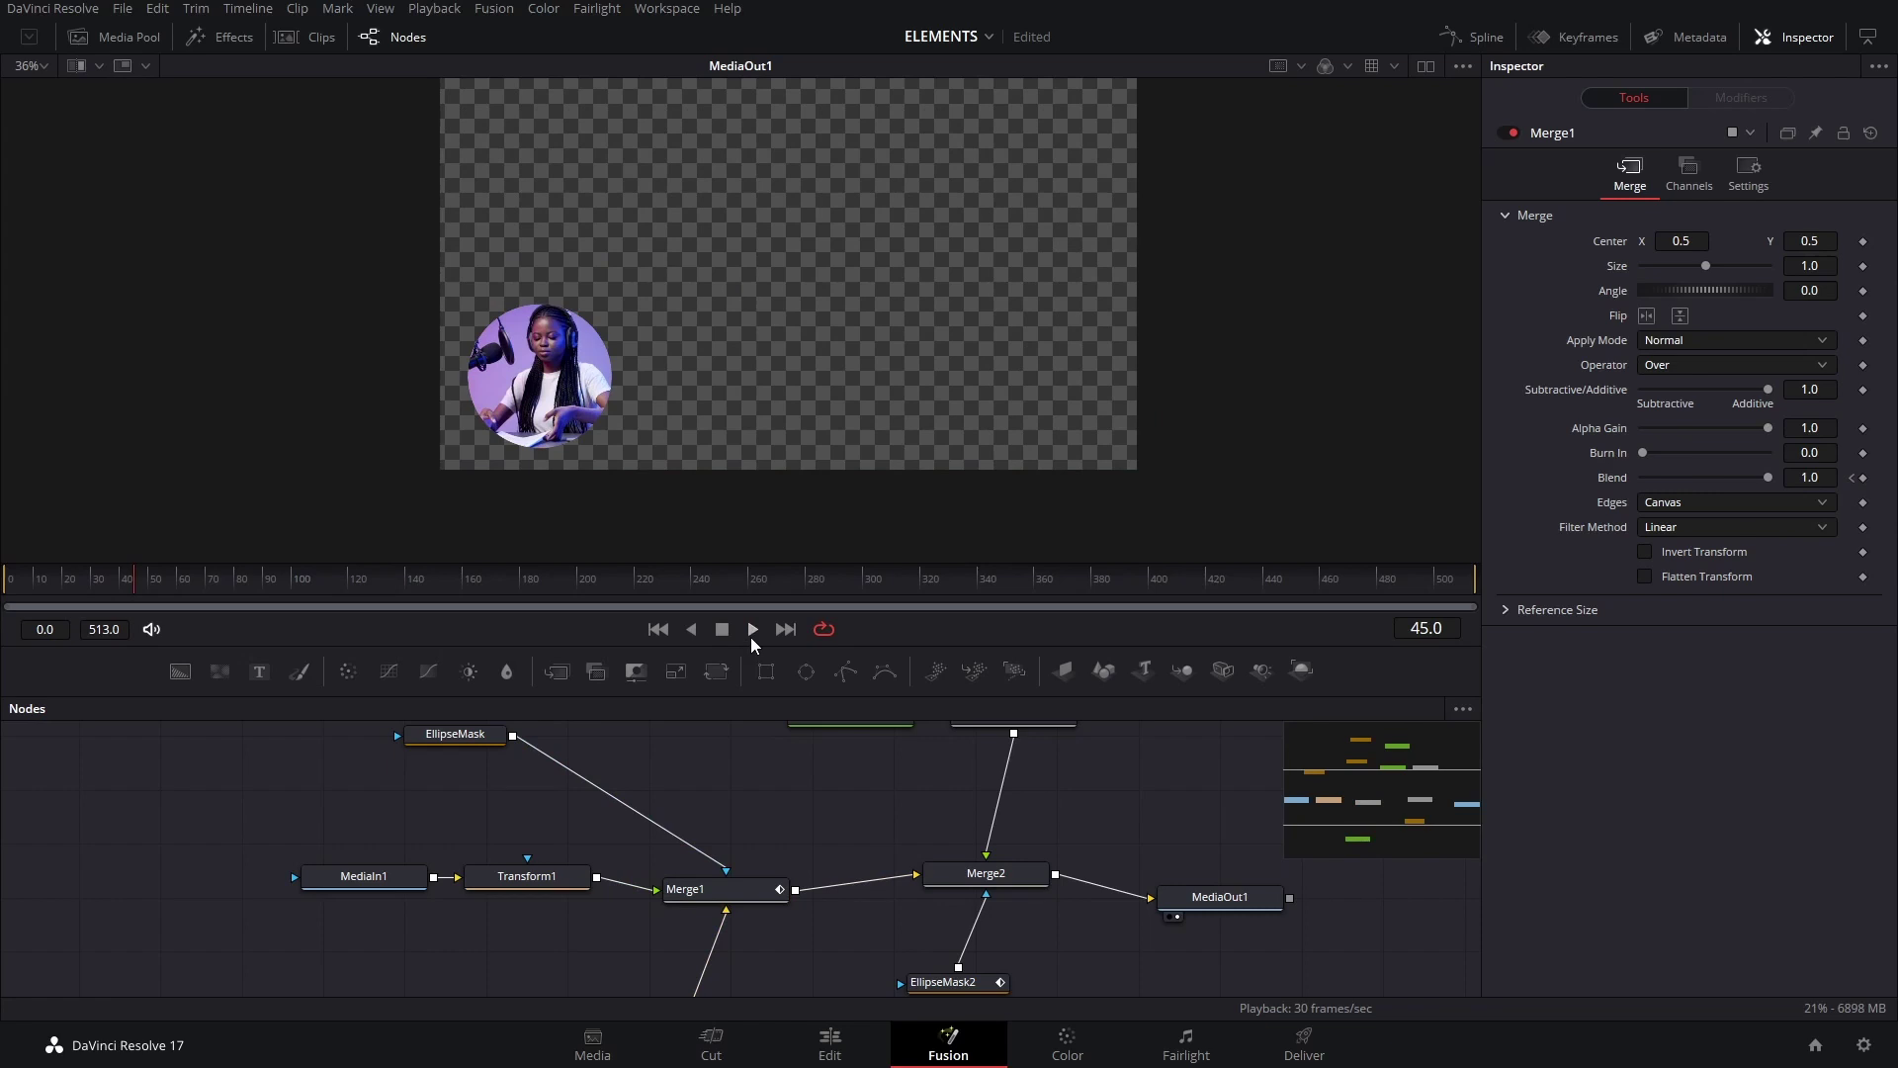
# Try a footage zoom by keyframing Transform1's Size at 0.448 on frame 20 and 0.4688 on frame 37, and undo it after playback.
pyautogui.click(485, 870)
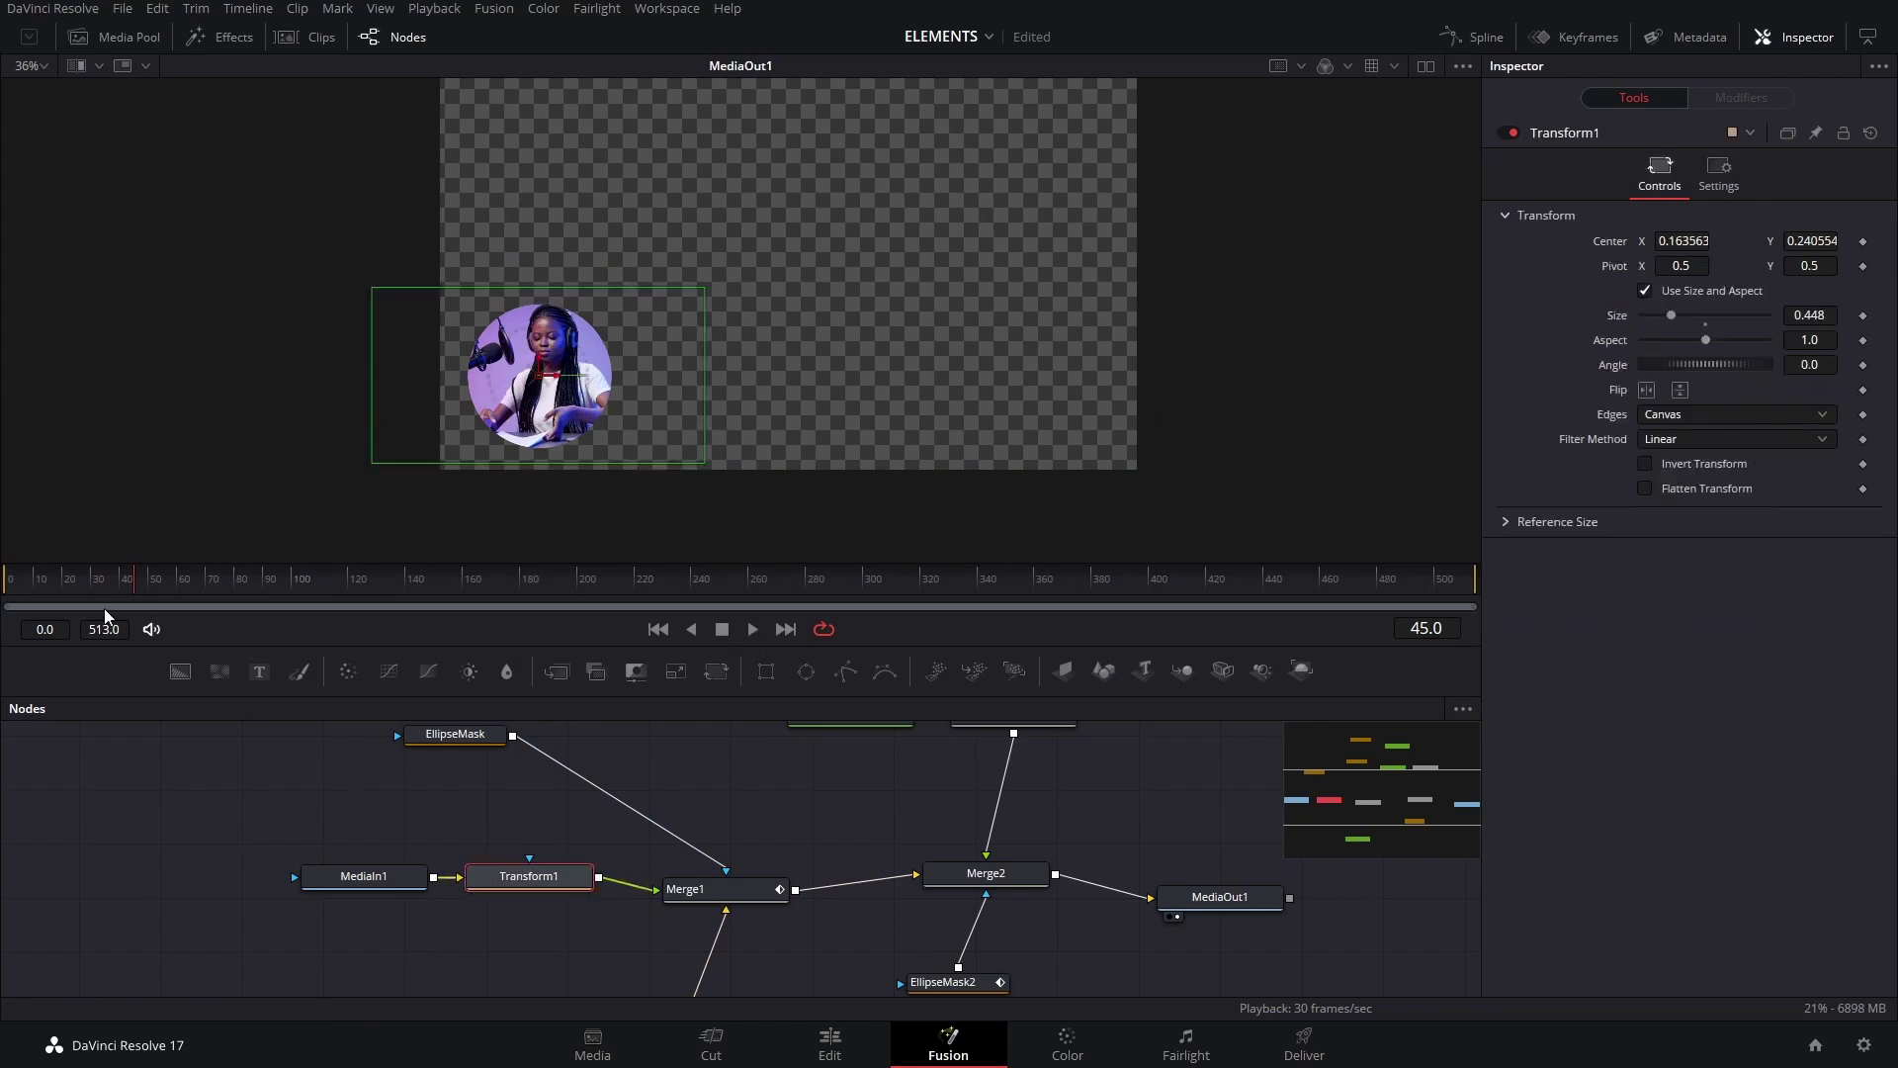
pyautogui.moveTo(106, 615); pyautogui.dragTo(66, 591)
pyautogui.click(1863, 314)
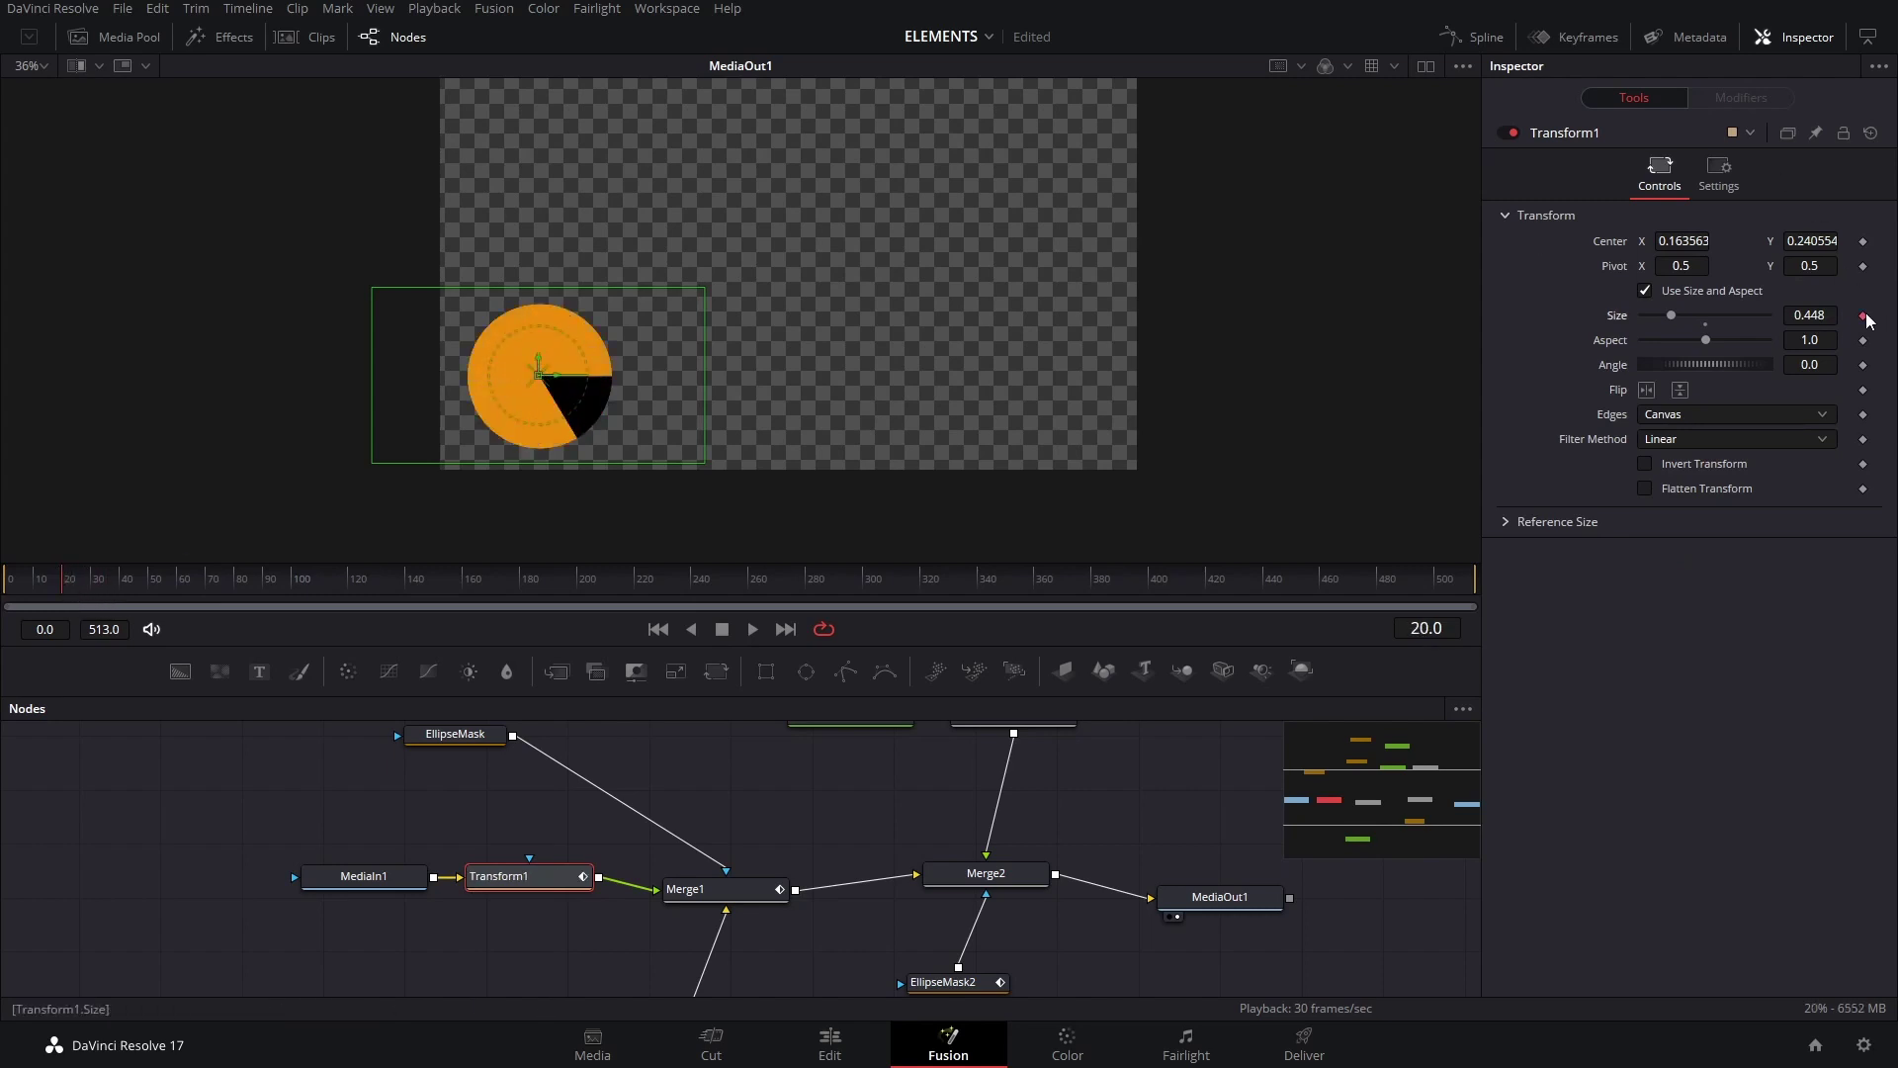
pyautogui.moveTo(63, 593); pyautogui.dragTo(111, 593)
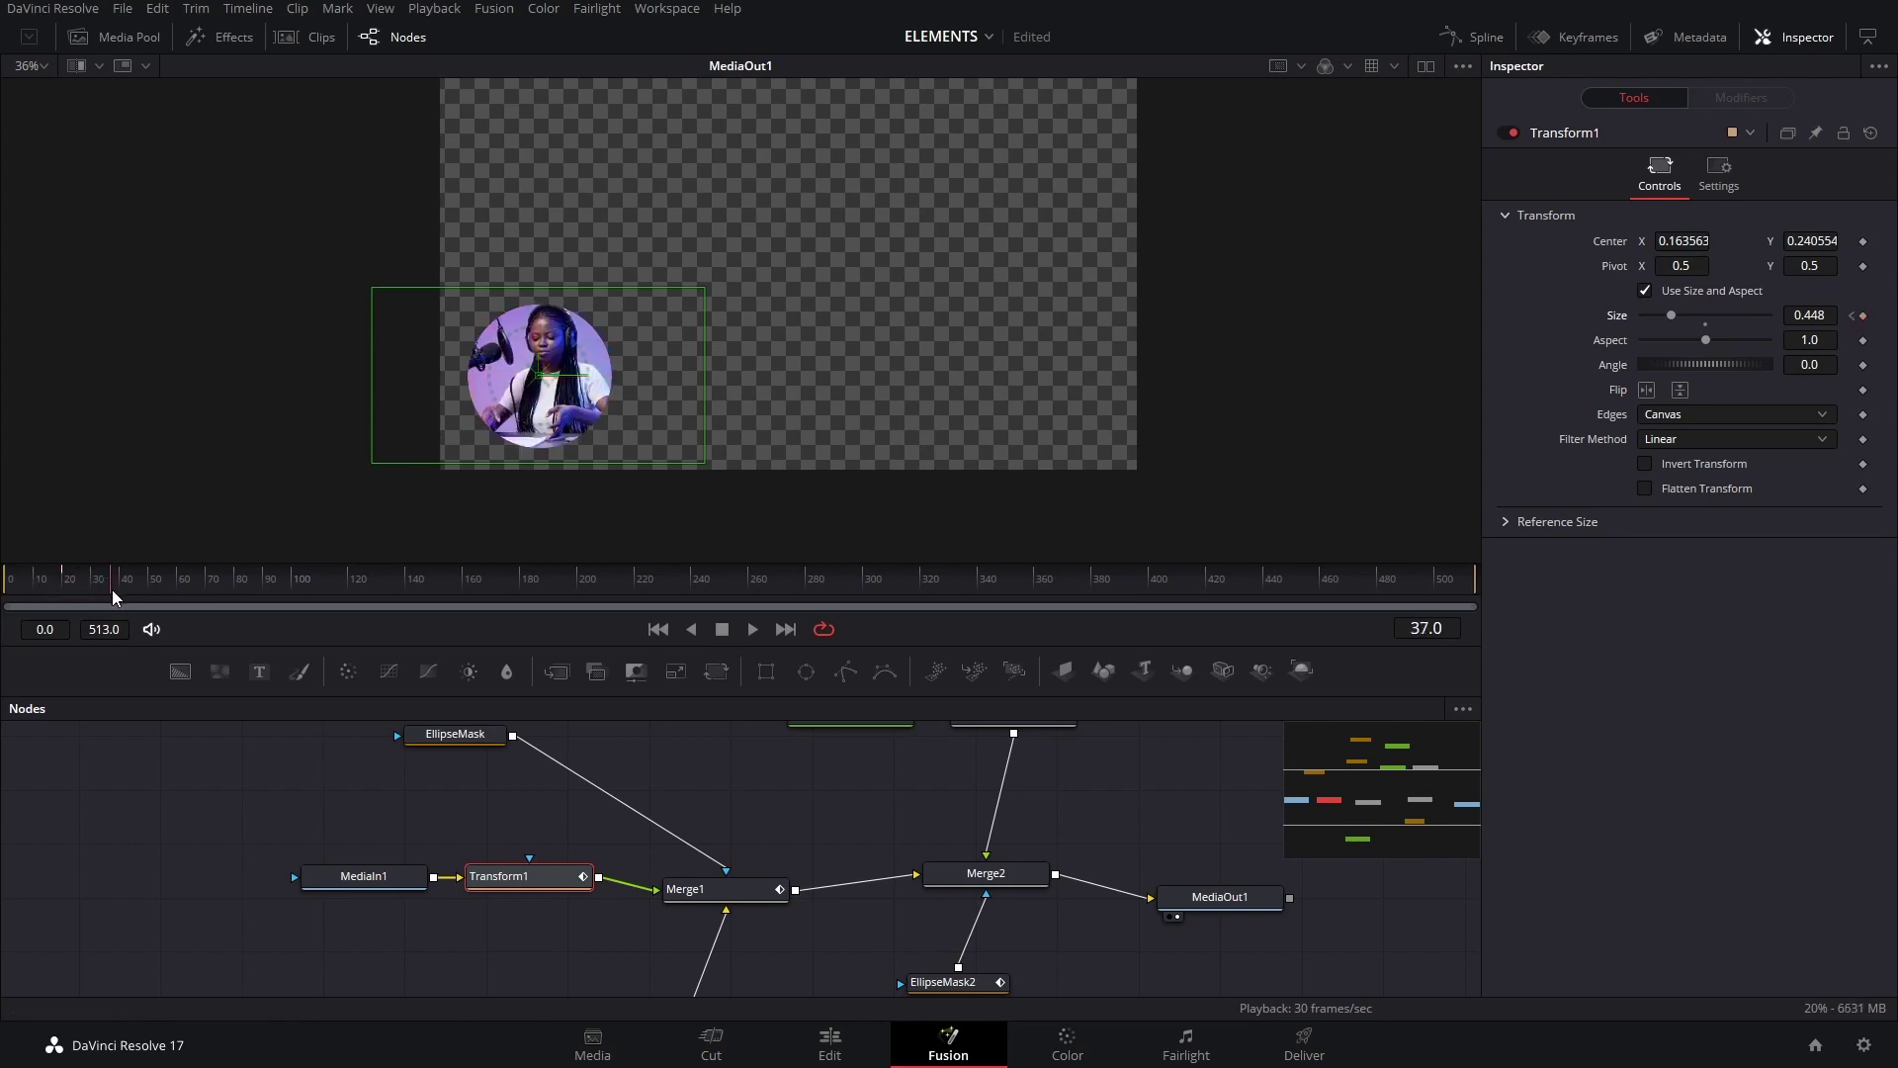
pyautogui.moveTo(1790, 311); pyautogui.dragTo(1889, 312)
pyautogui.press('space')
pyautogui.click(168, 835)
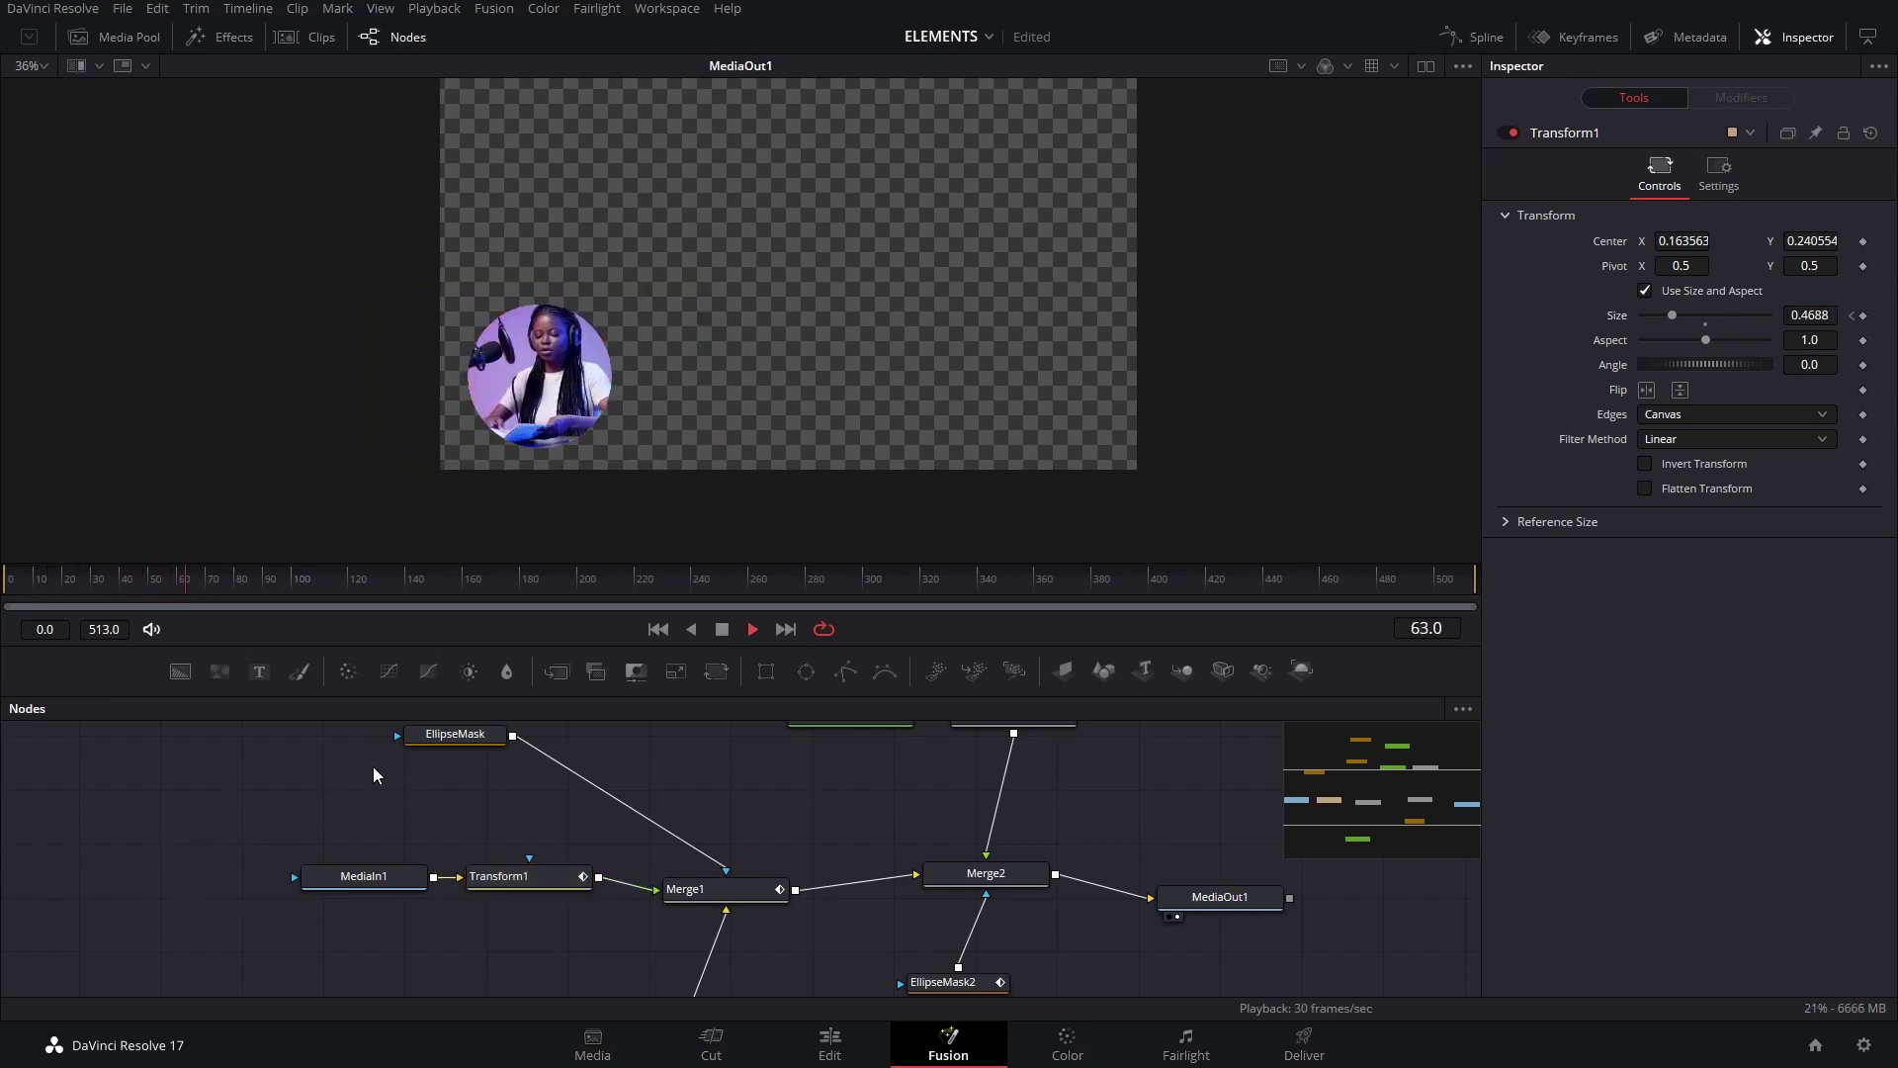
pyautogui.press('space')
pyautogui.hotkey('ctrl', 'z')
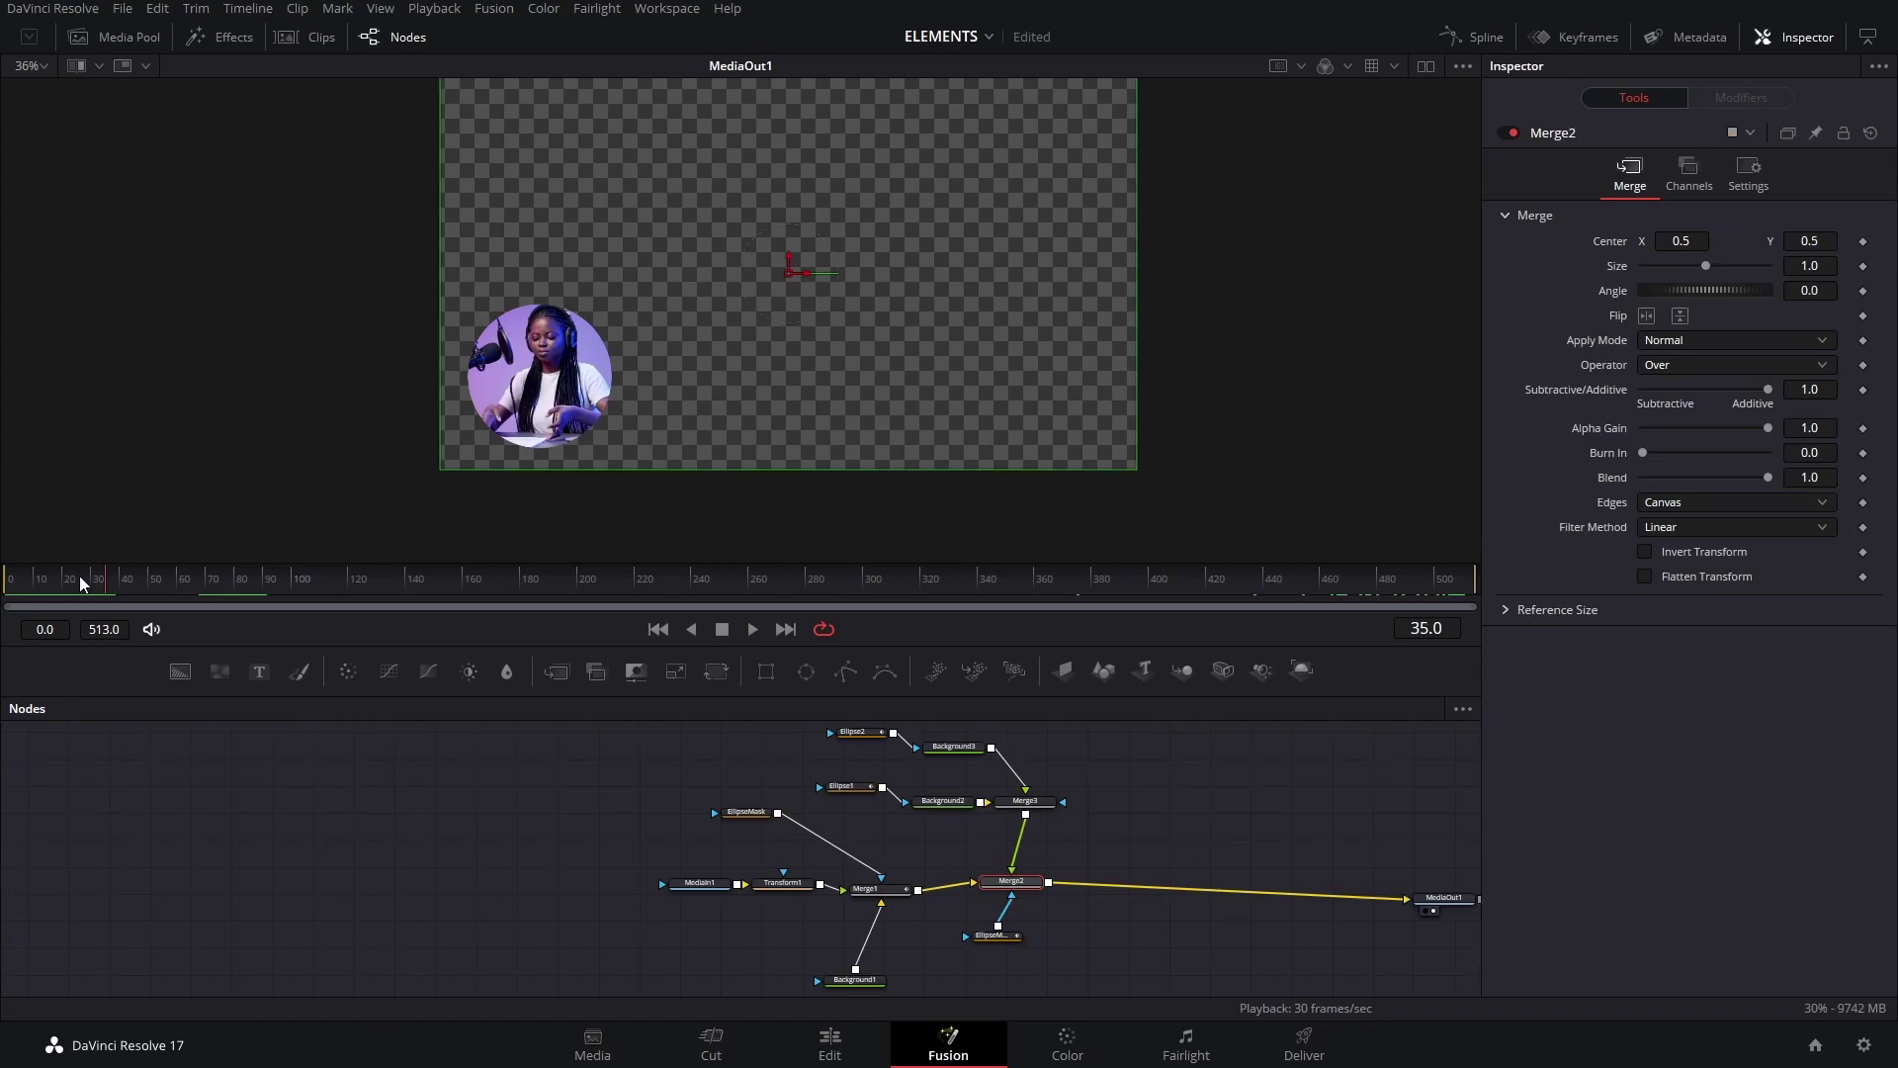
# Review the wipe from the start and add a Time Stretcher node directly after Merge2.
pyautogui.moveTo(80, 580); pyautogui.dragTo(4, 579)
pyautogui.press('space')
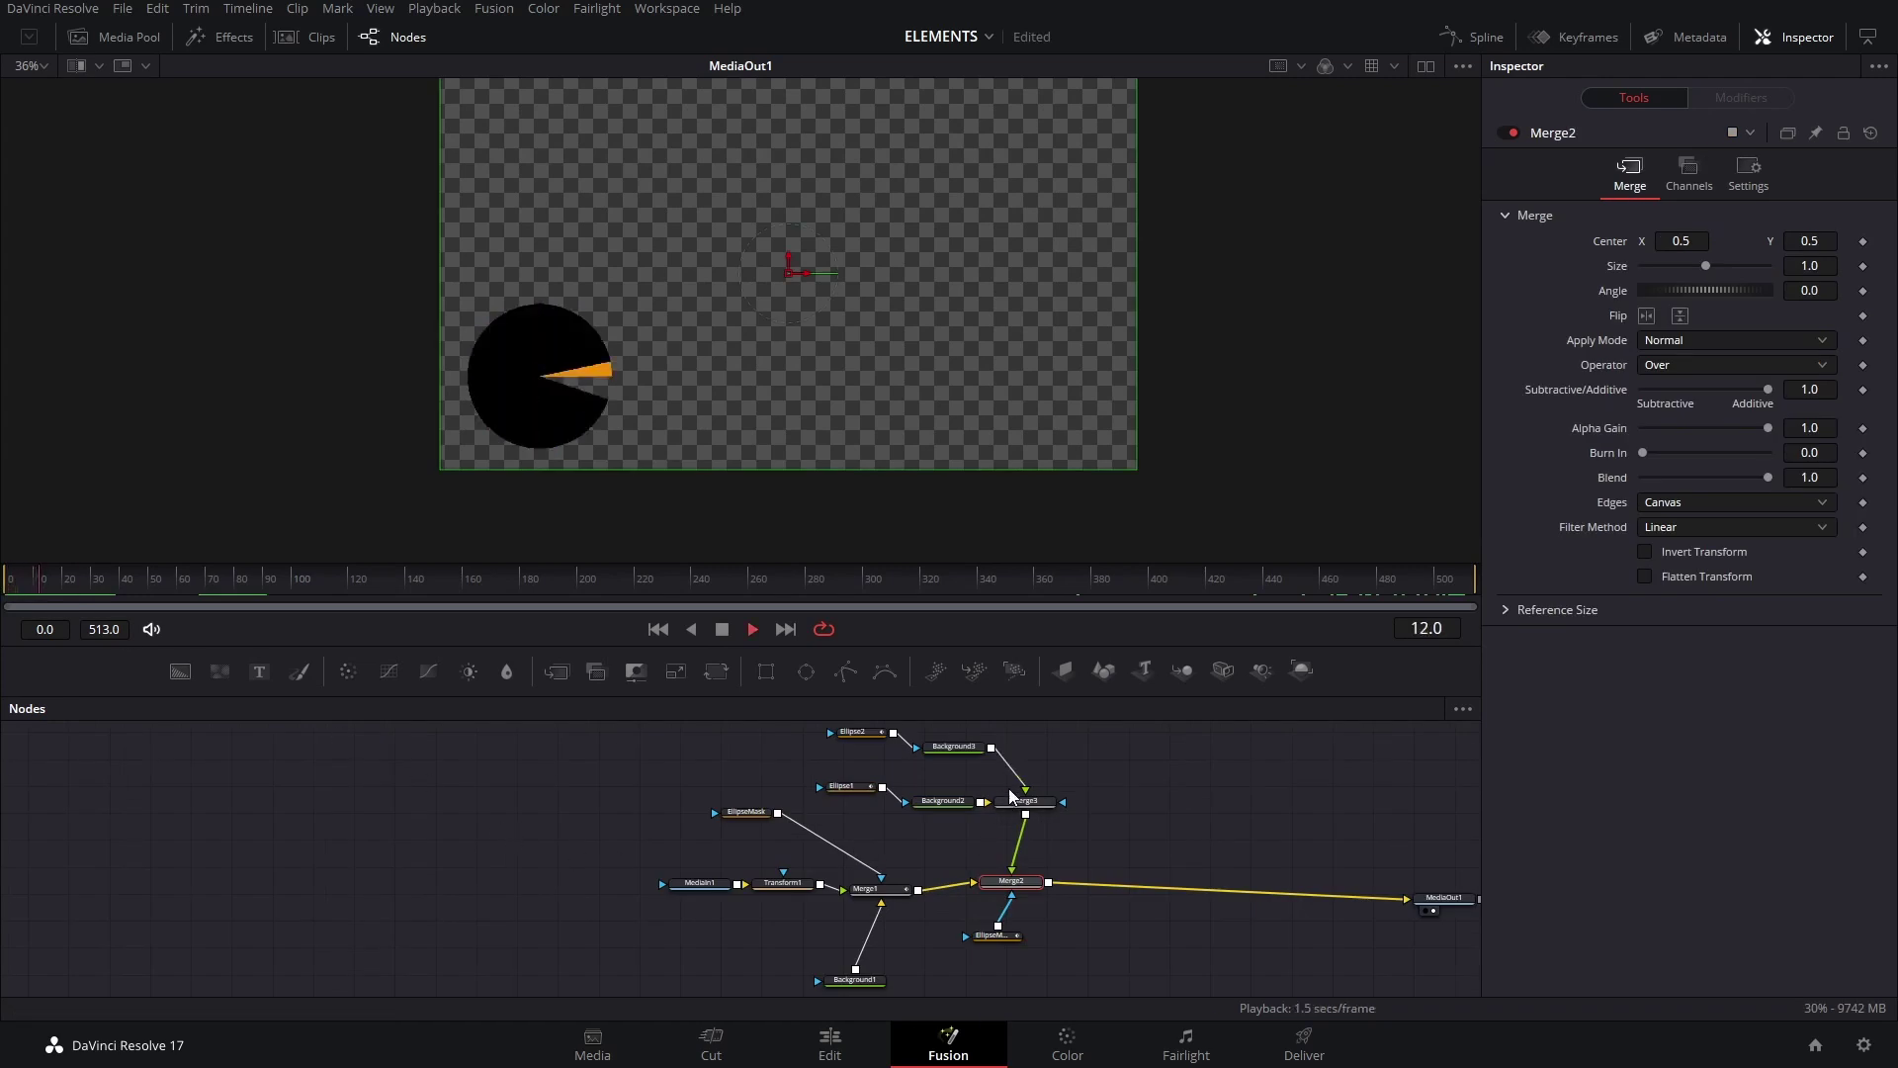
pyautogui.hotkey('shift', 'space')
pyautogui.write('trans')
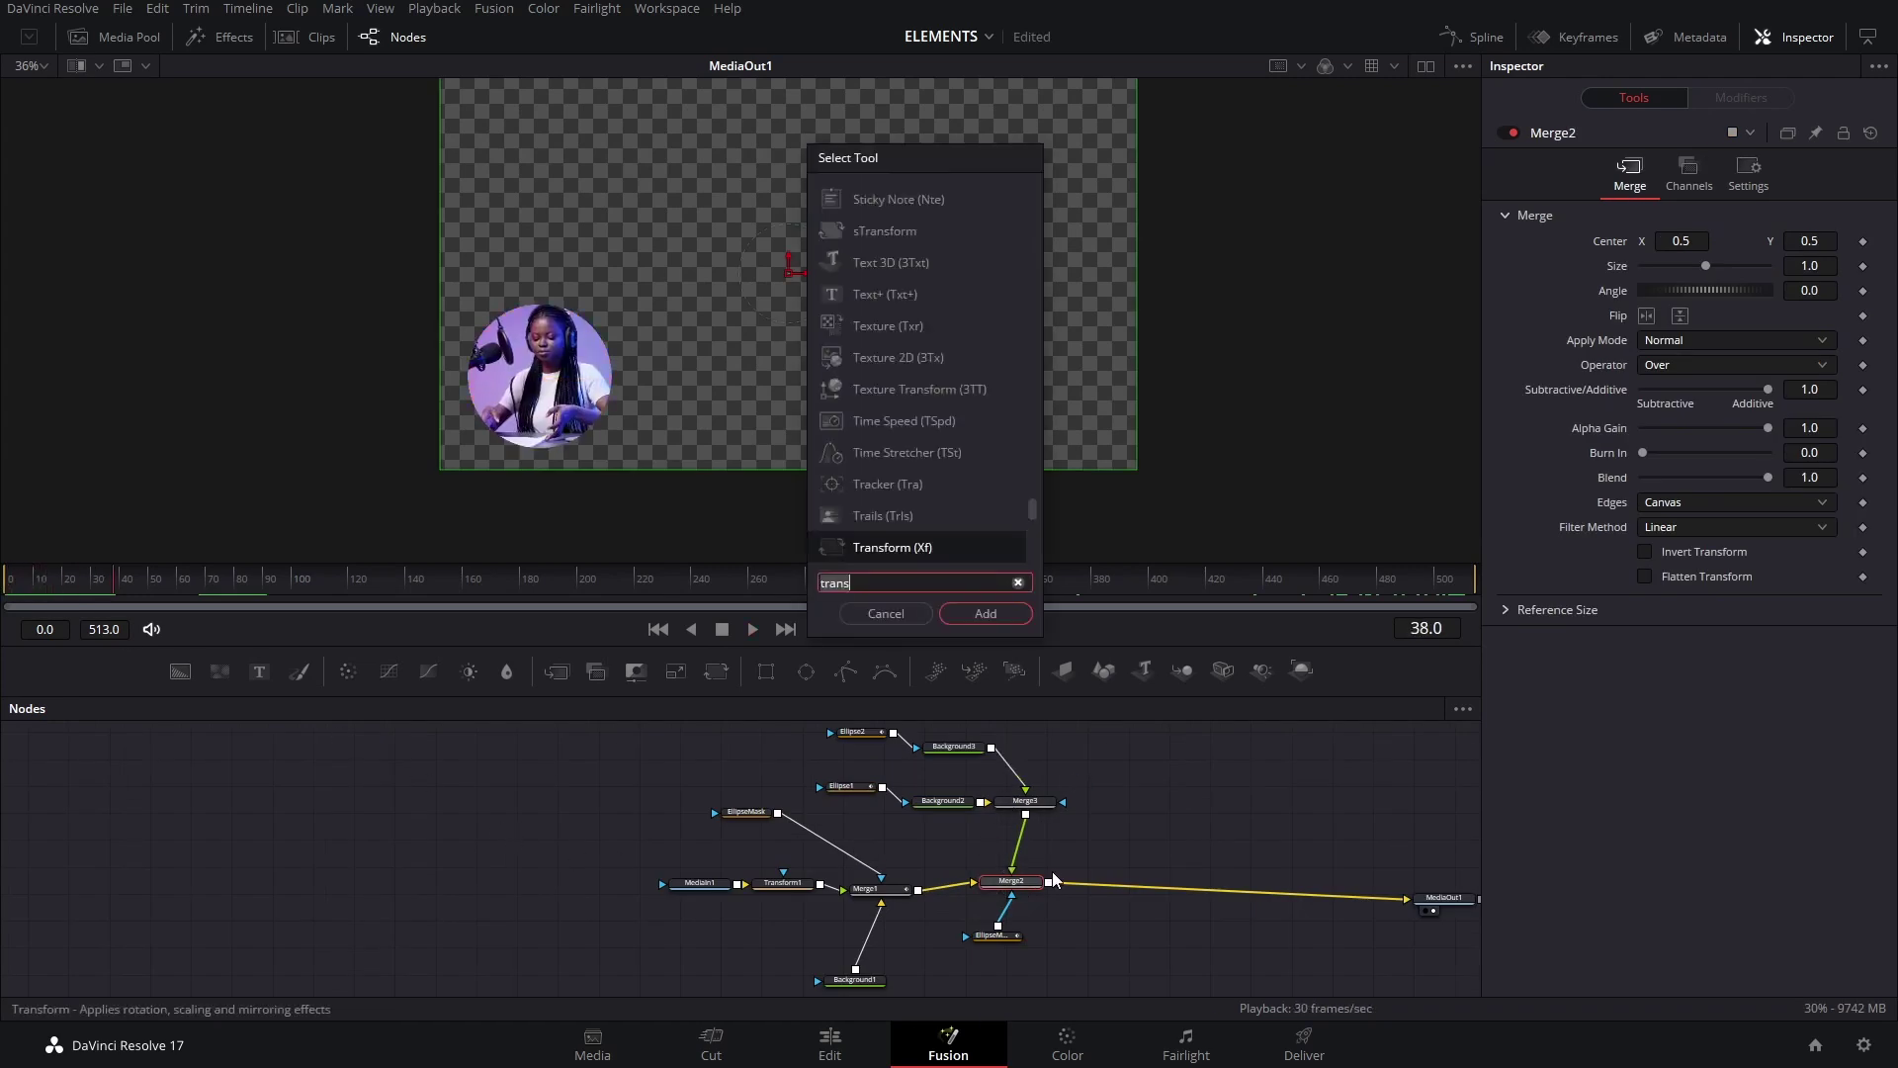
pyautogui.press('BackSpace')
pyautogui.press('BackSpace')
pyautogui.press('BackSpace')
pyautogui.press('BackSpace')
pyautogui.press('BackSpace')
pyautogui.write('time')
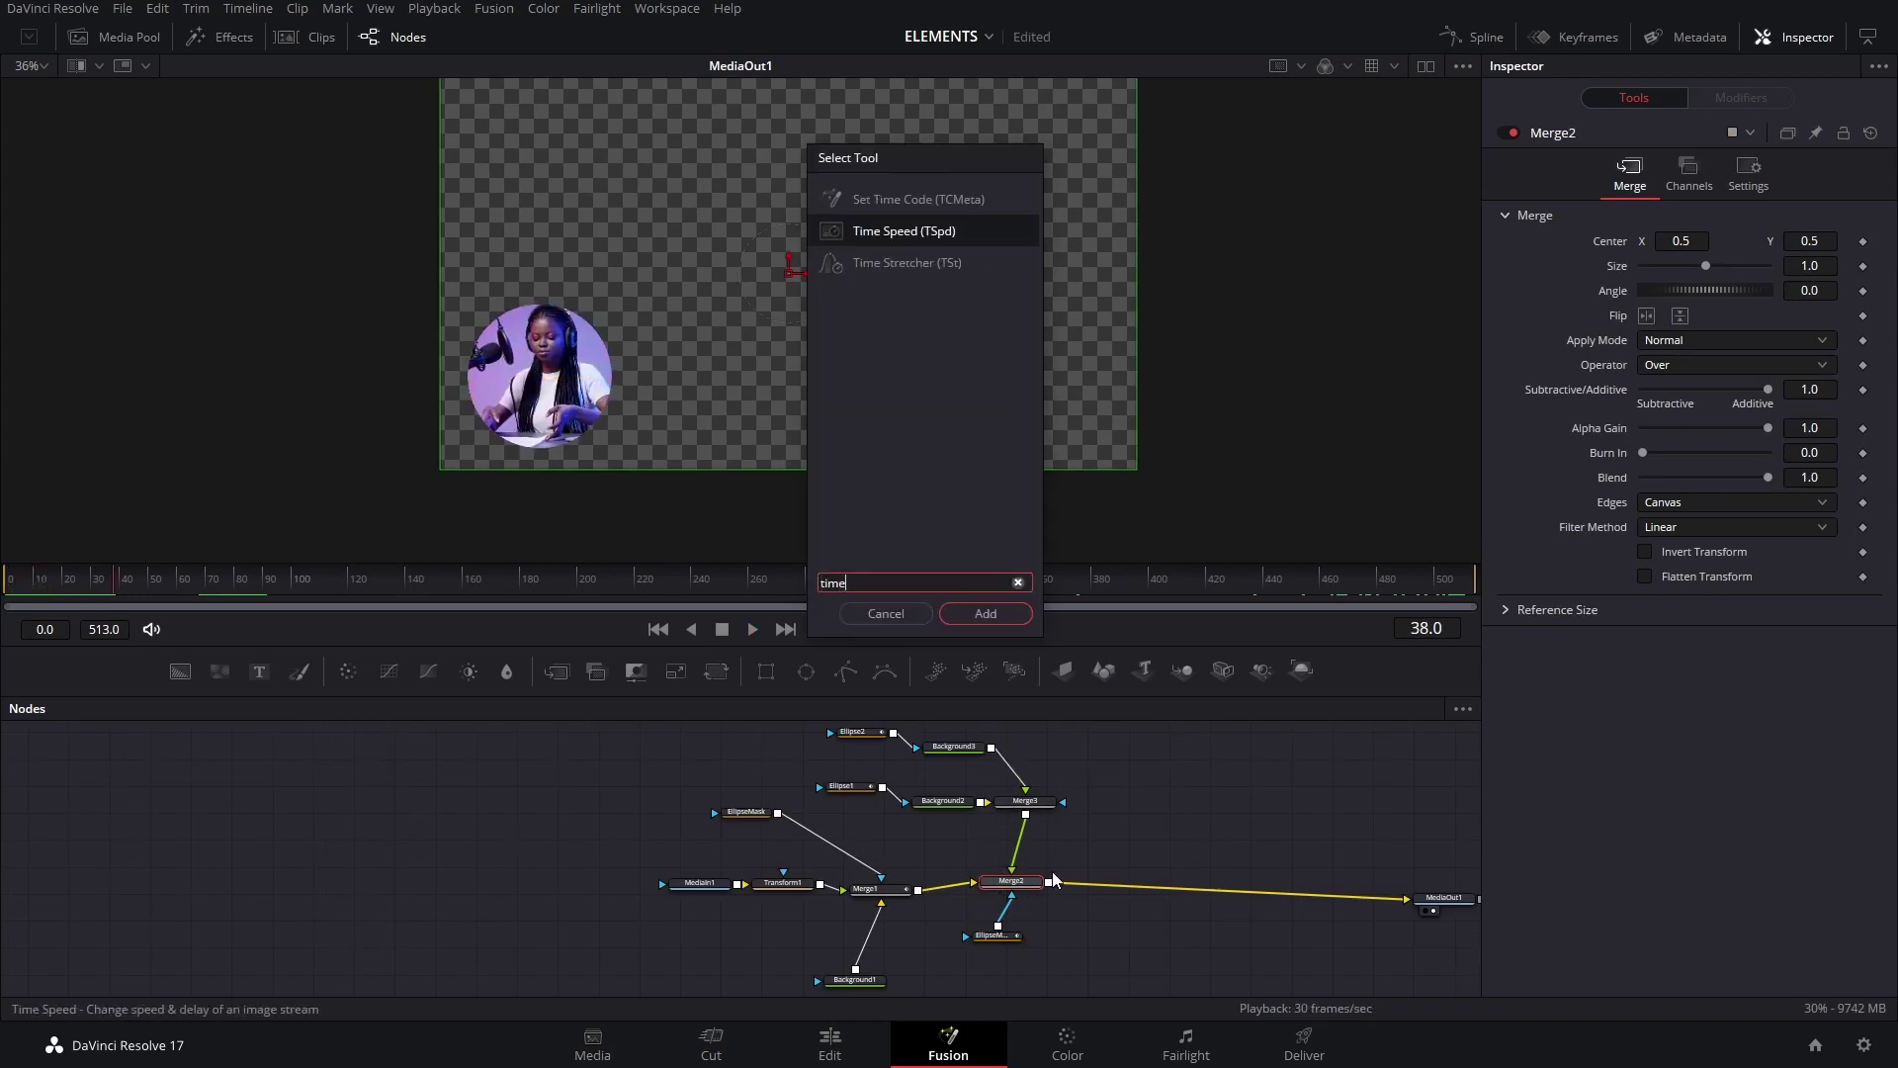
pyautogui.press('Down')
pyautogui.press('Return')
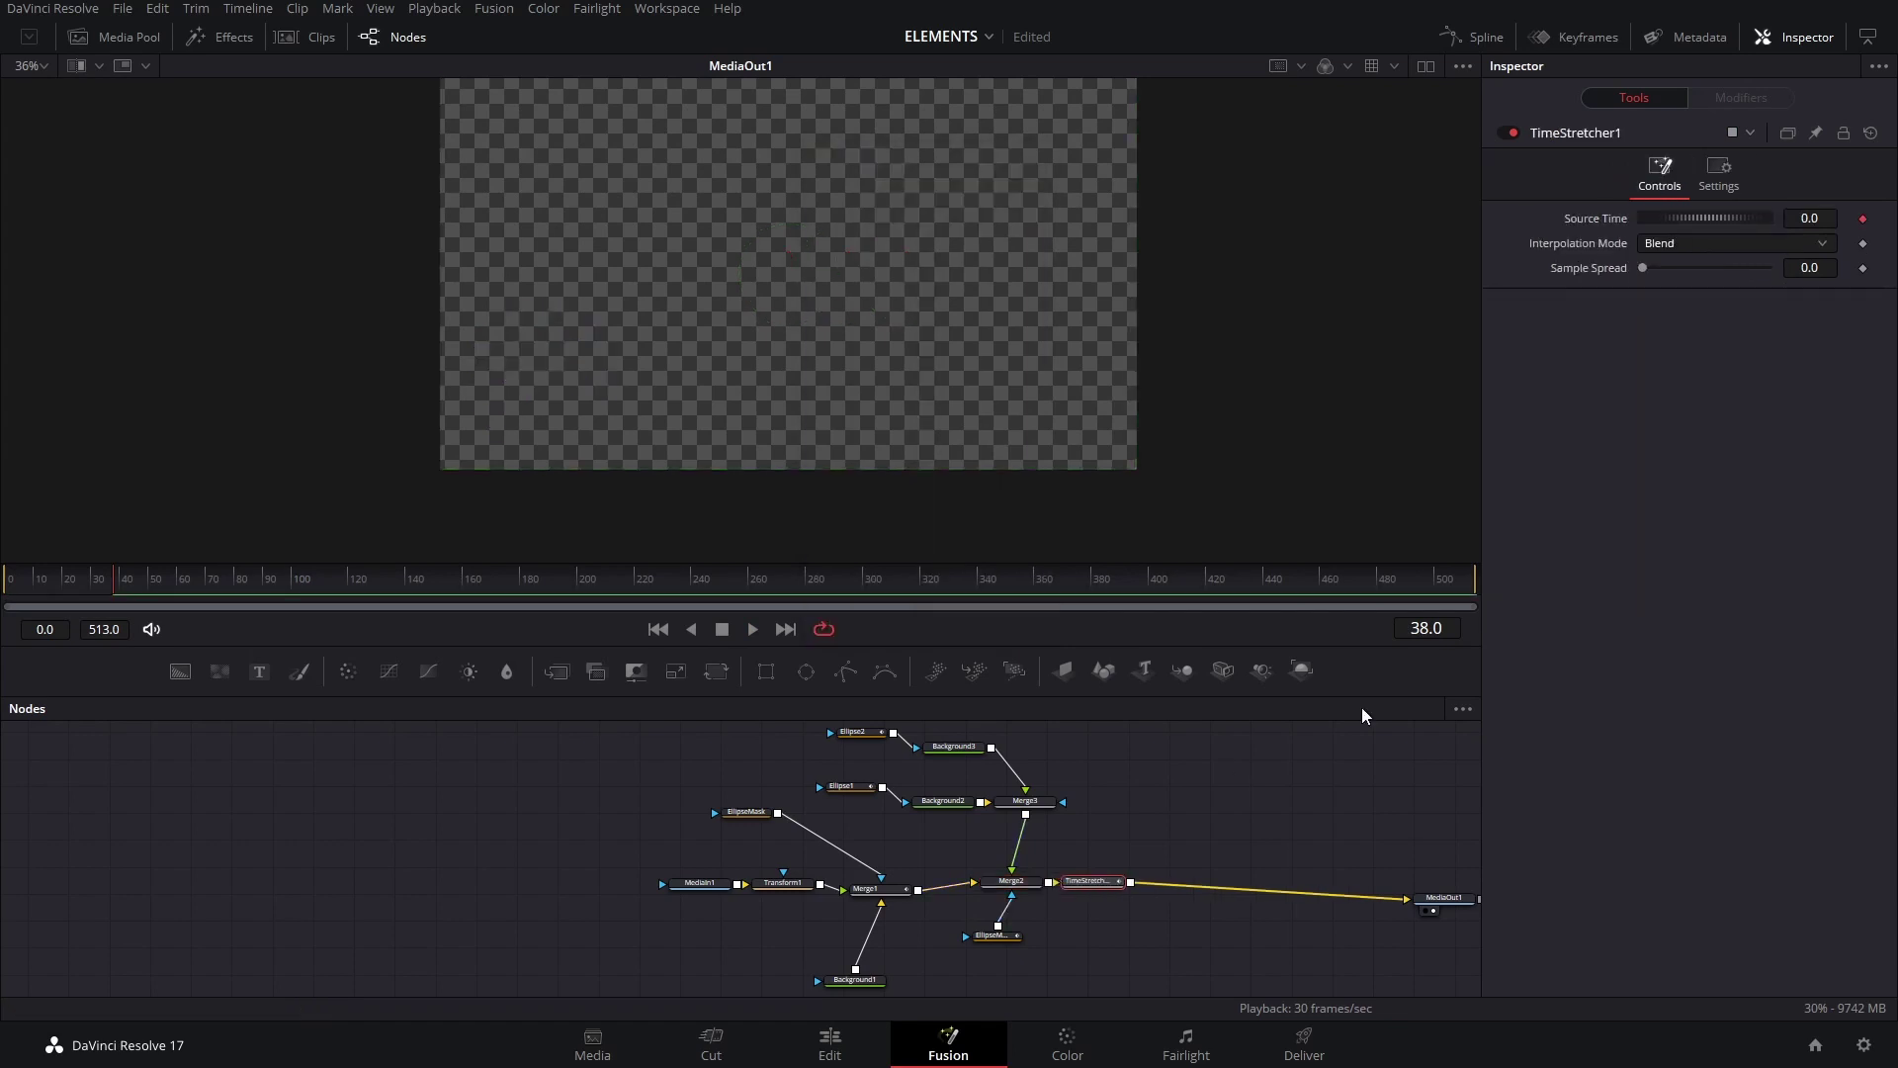
# Keyframe TimeStretcher1's Source Time at 460.0 on frame 460 and 0.0 on frame 0, and play the animation.
pyautogui.moveTo(1313, 589); pyautogui.dragTo(1320, 590)
pyautogui.moveTo(1092, 881); pyautogui.dragTo(1113, 880)
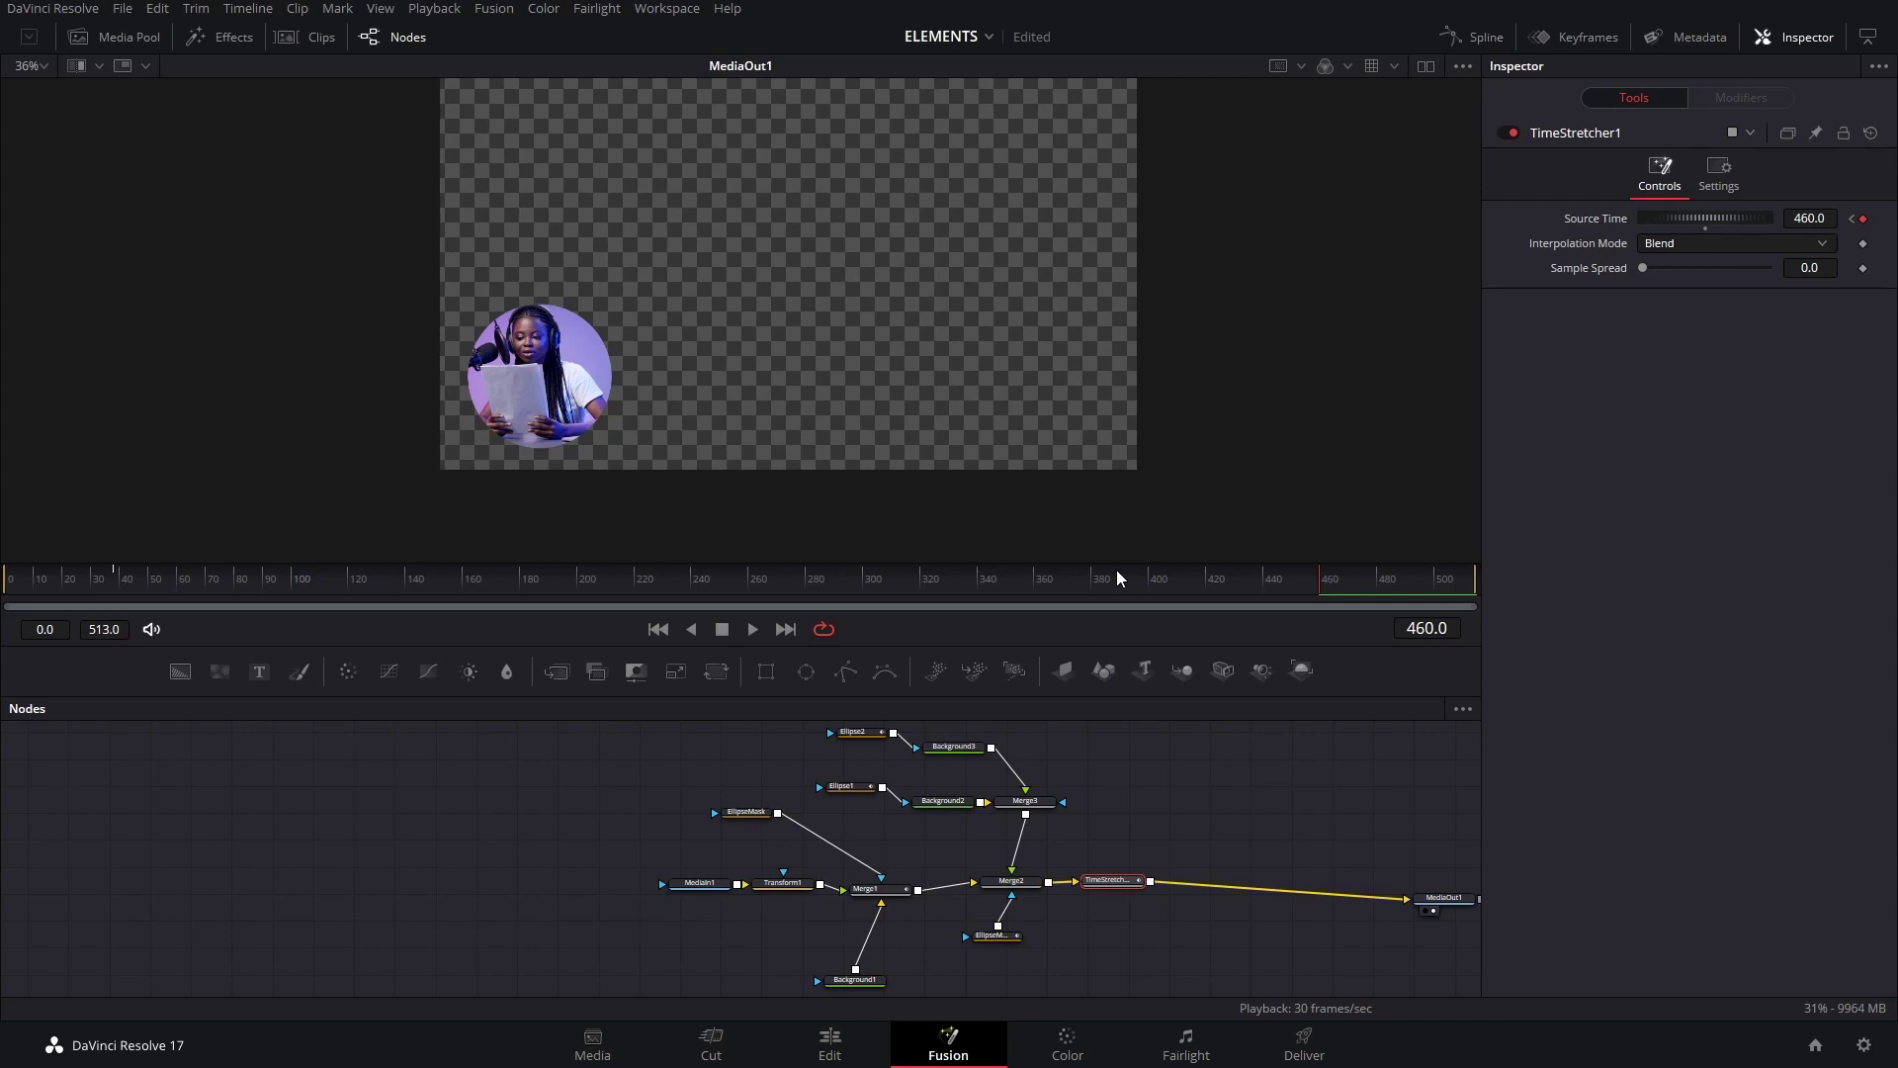
pyautogui.click(10, 578)
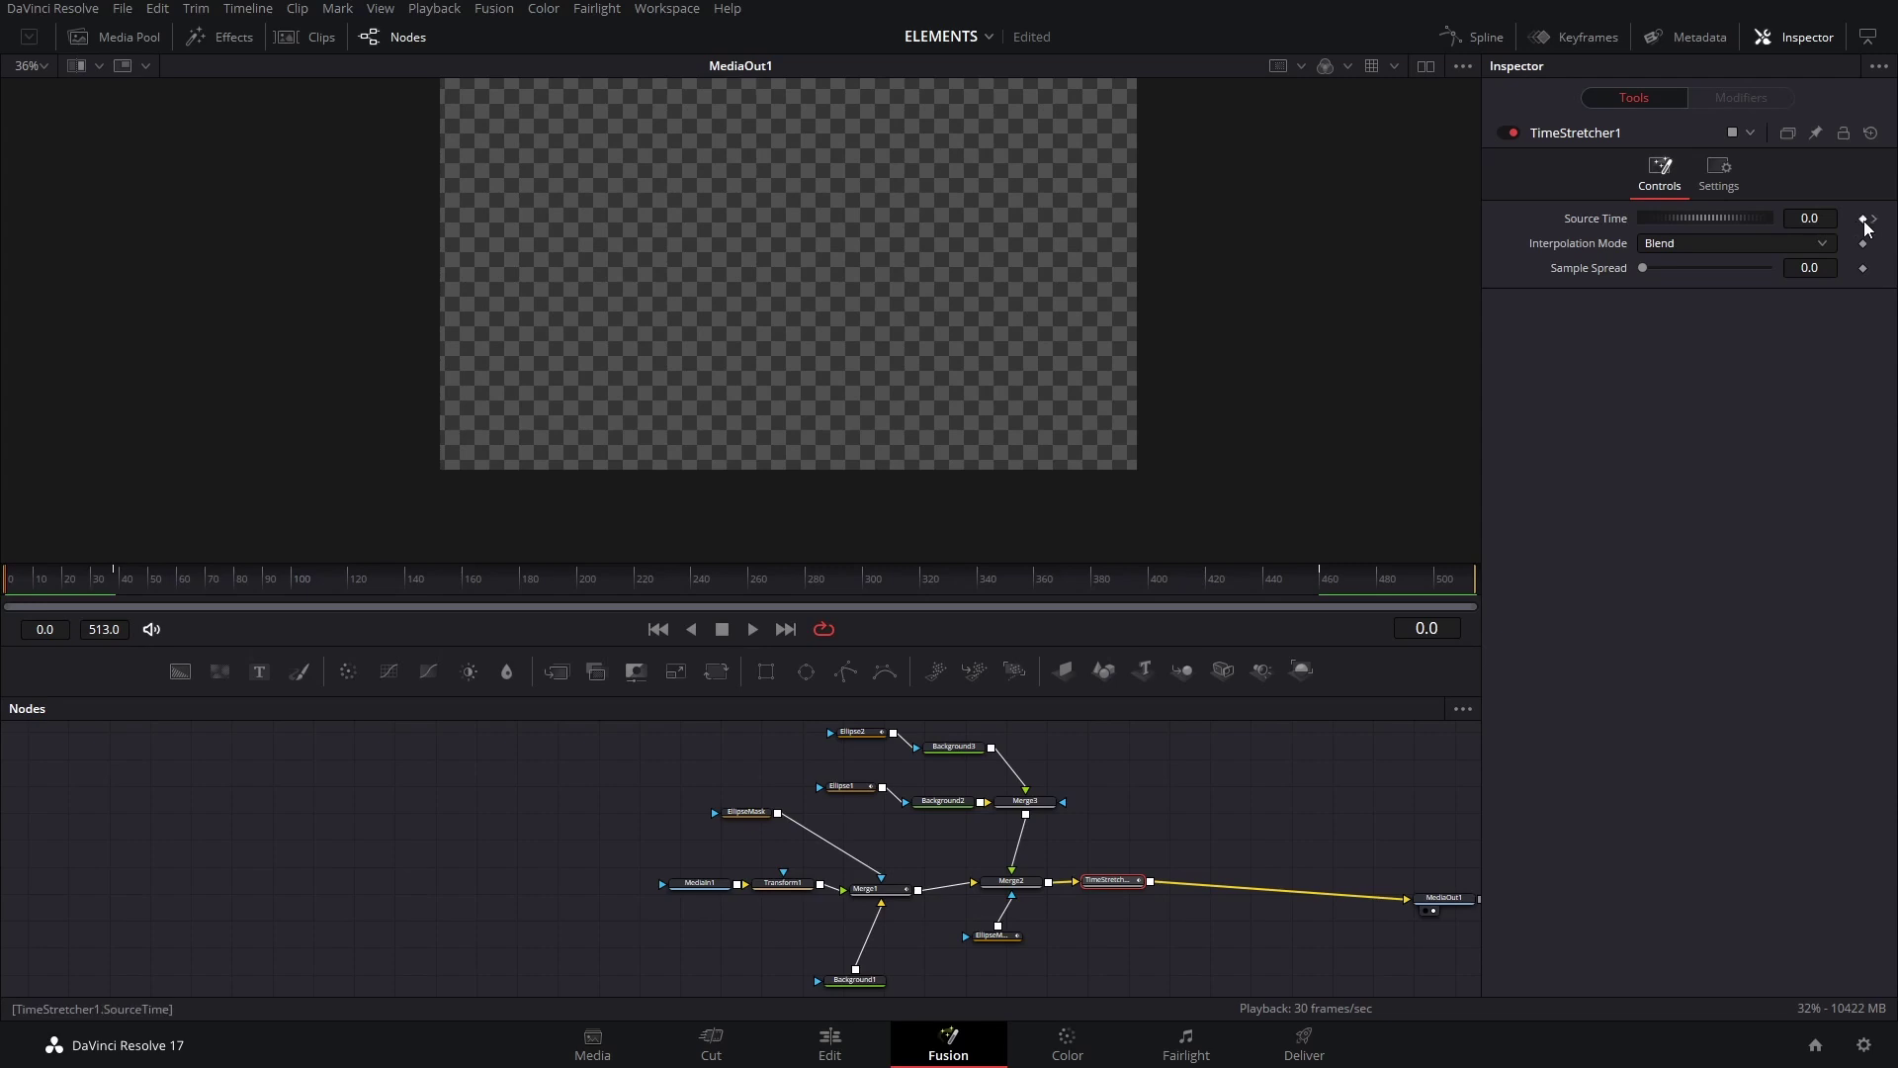
pyautogui.press('space')
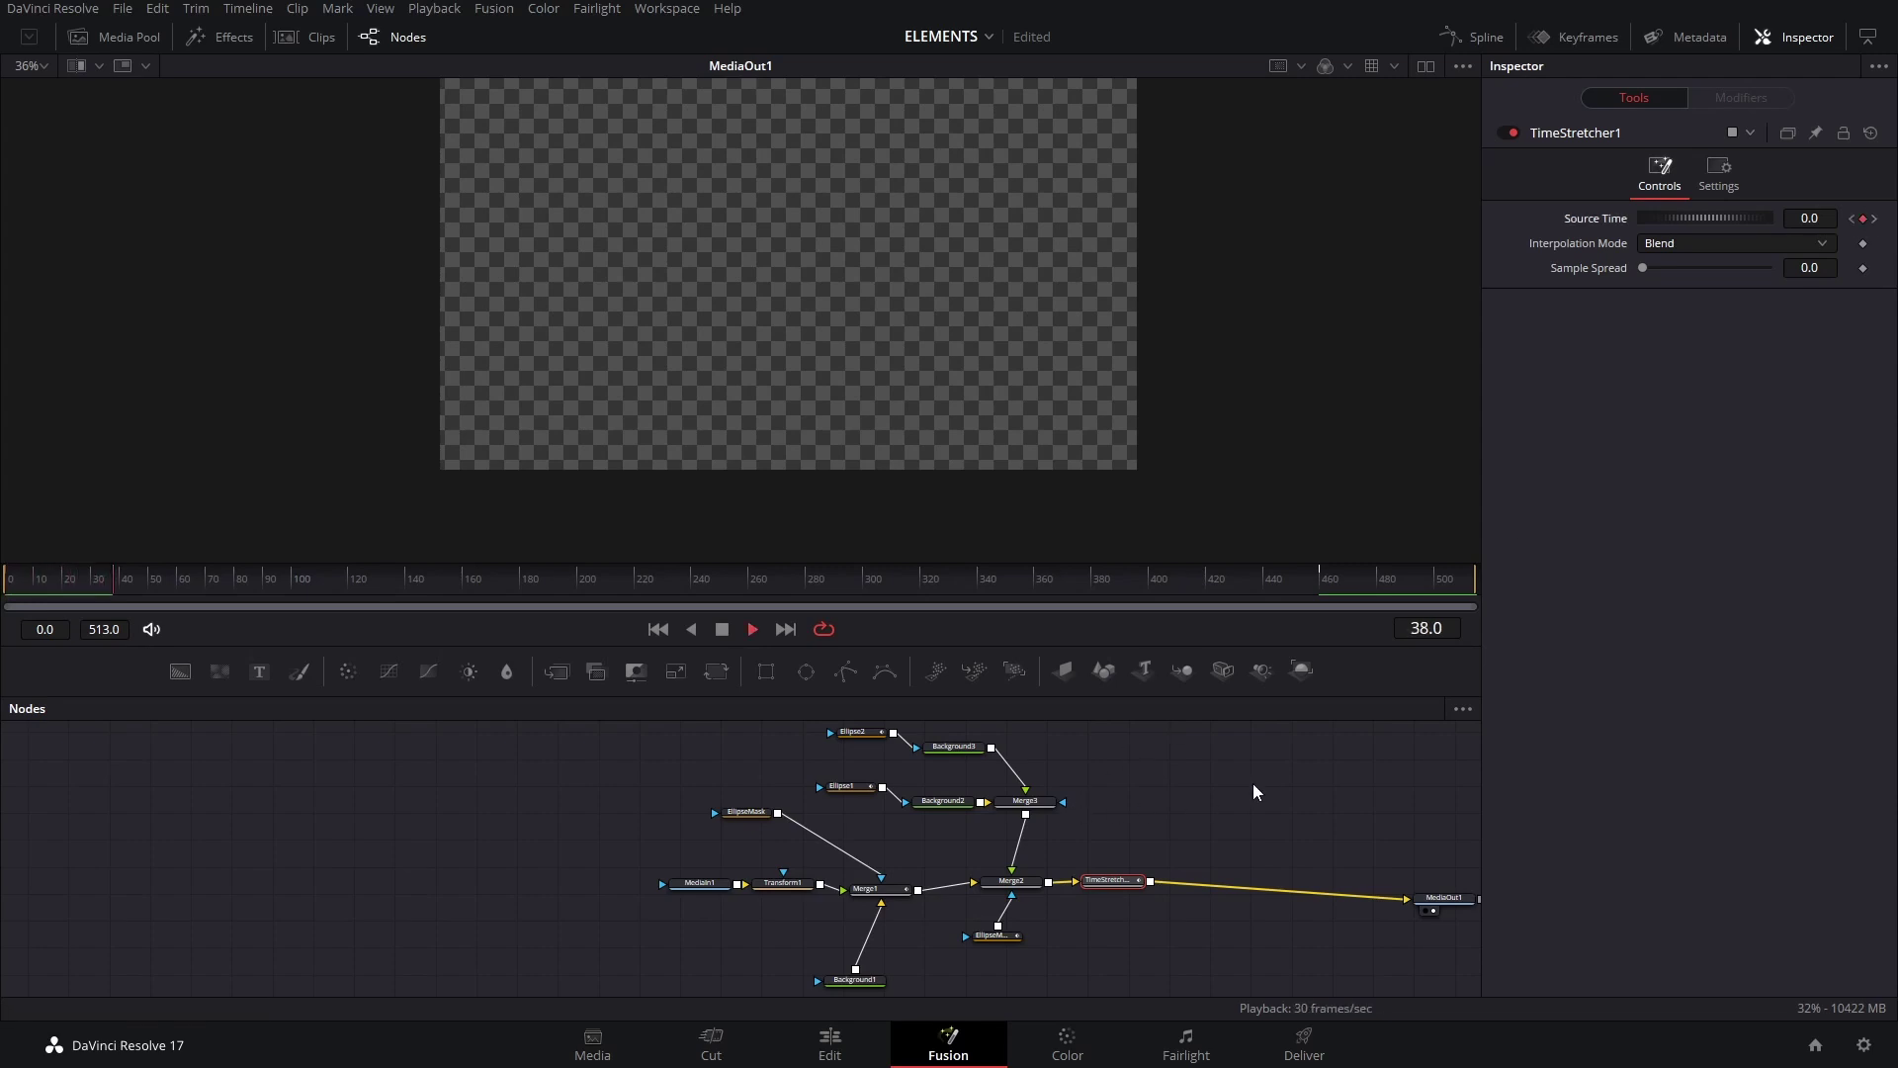
# Compare frames 460 and 38 with all nodes selected to see where the opening animation's keyframes end.
pyautogui.click(1342, 585)
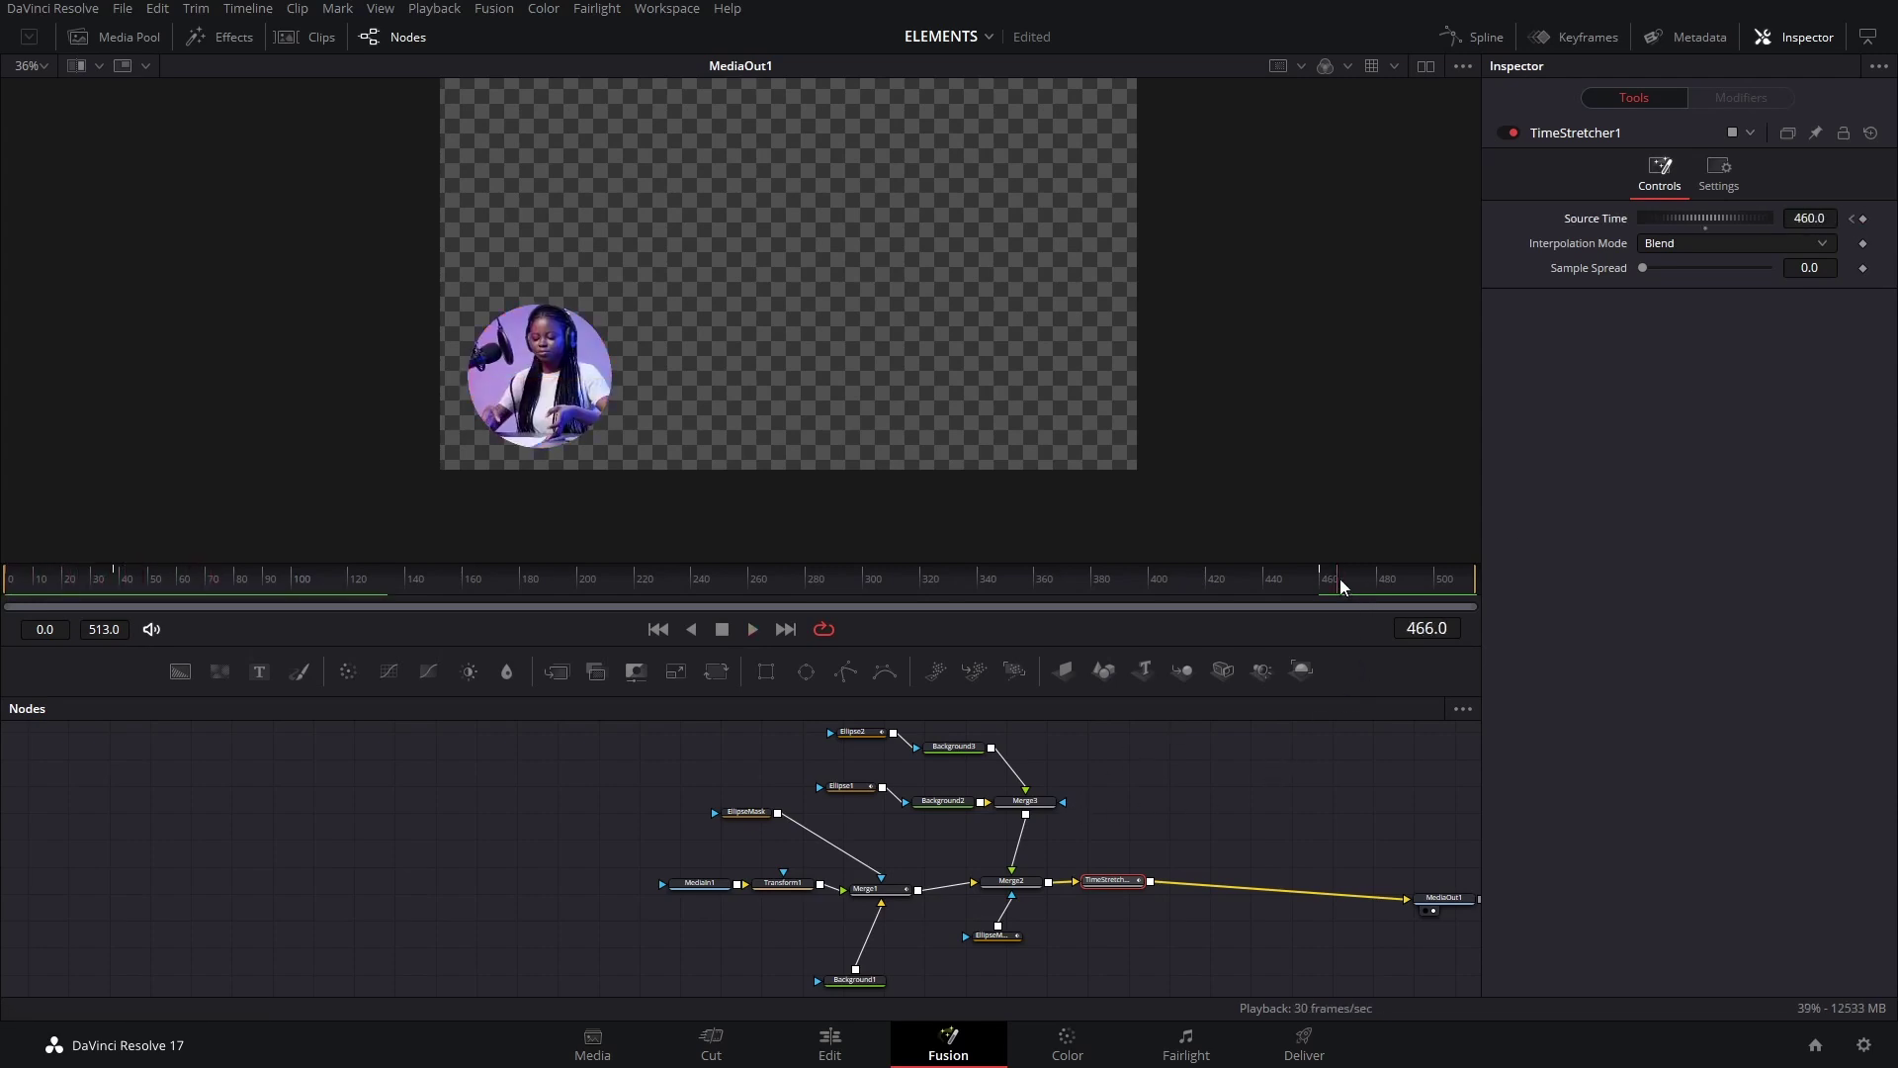
pyautogui.moveTo(1342, 586); pyautogui.dragTo(1332, 583)
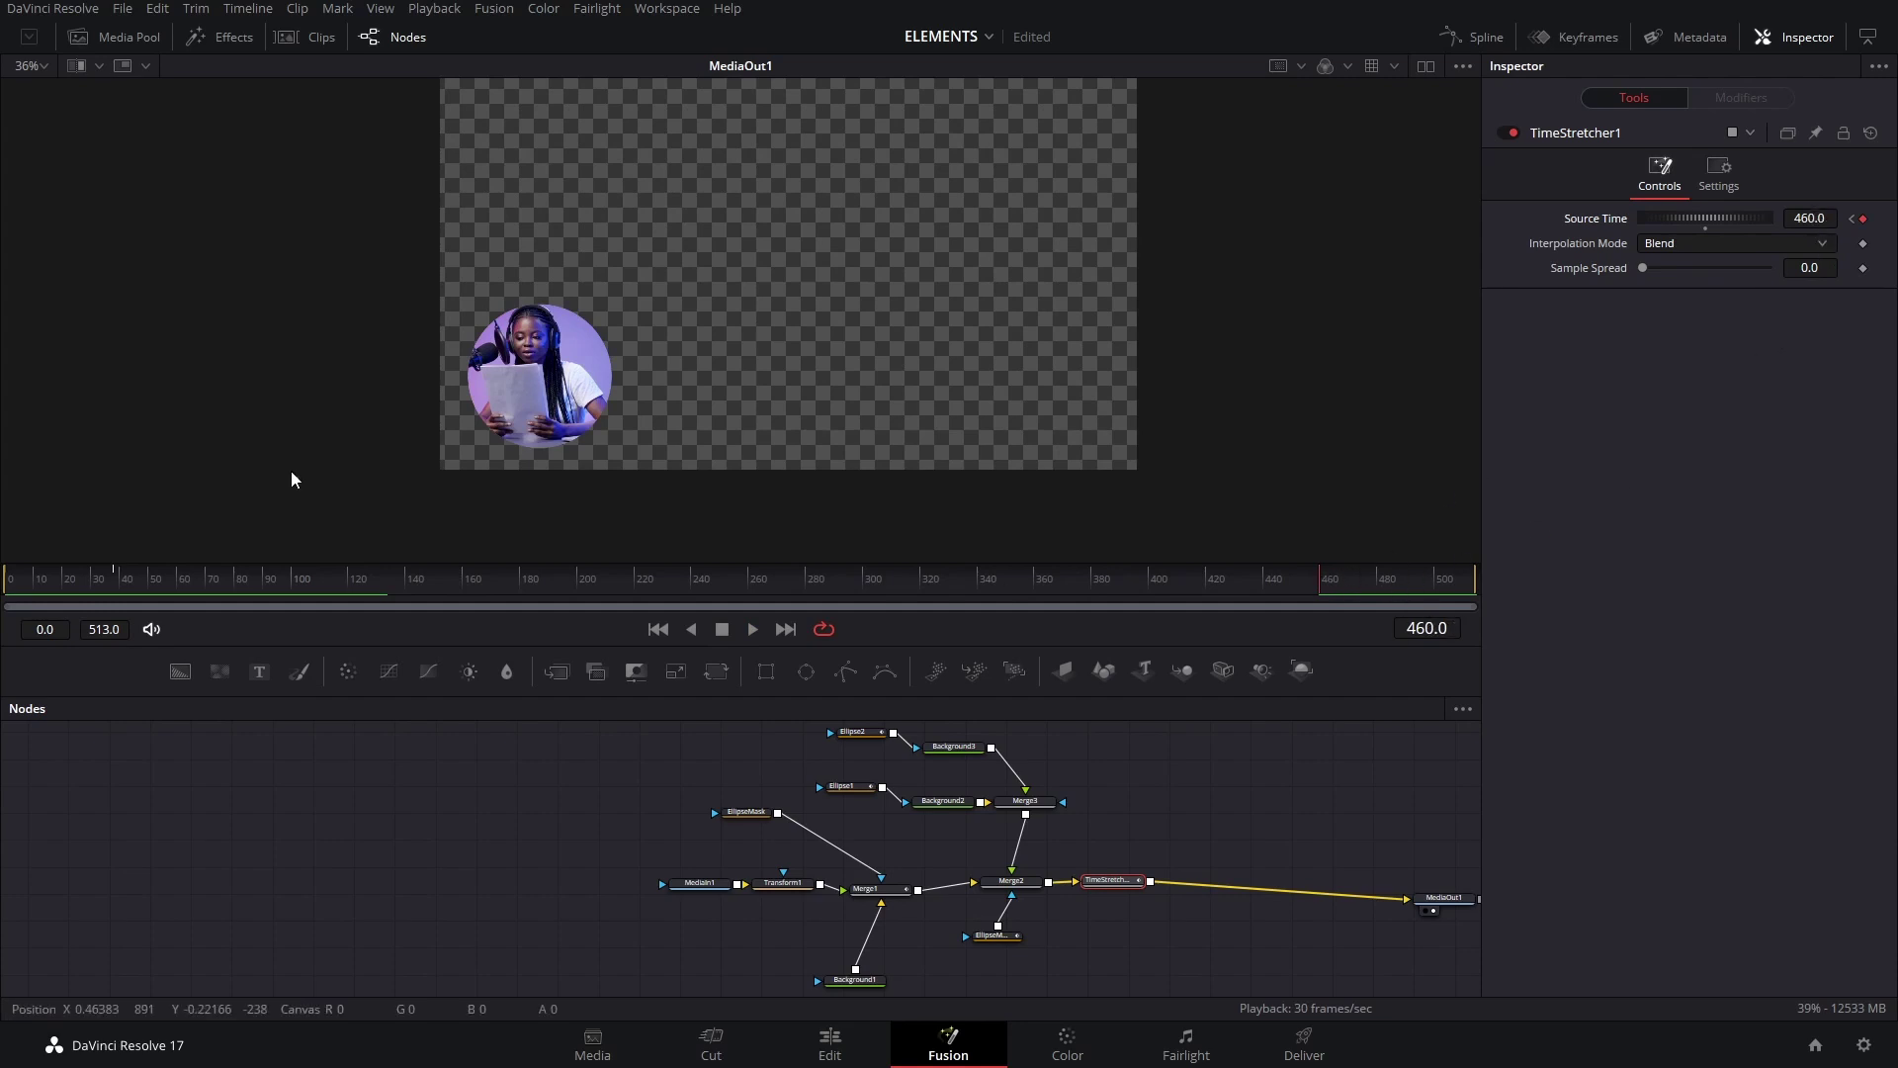
pyautogui.click(114, 584)
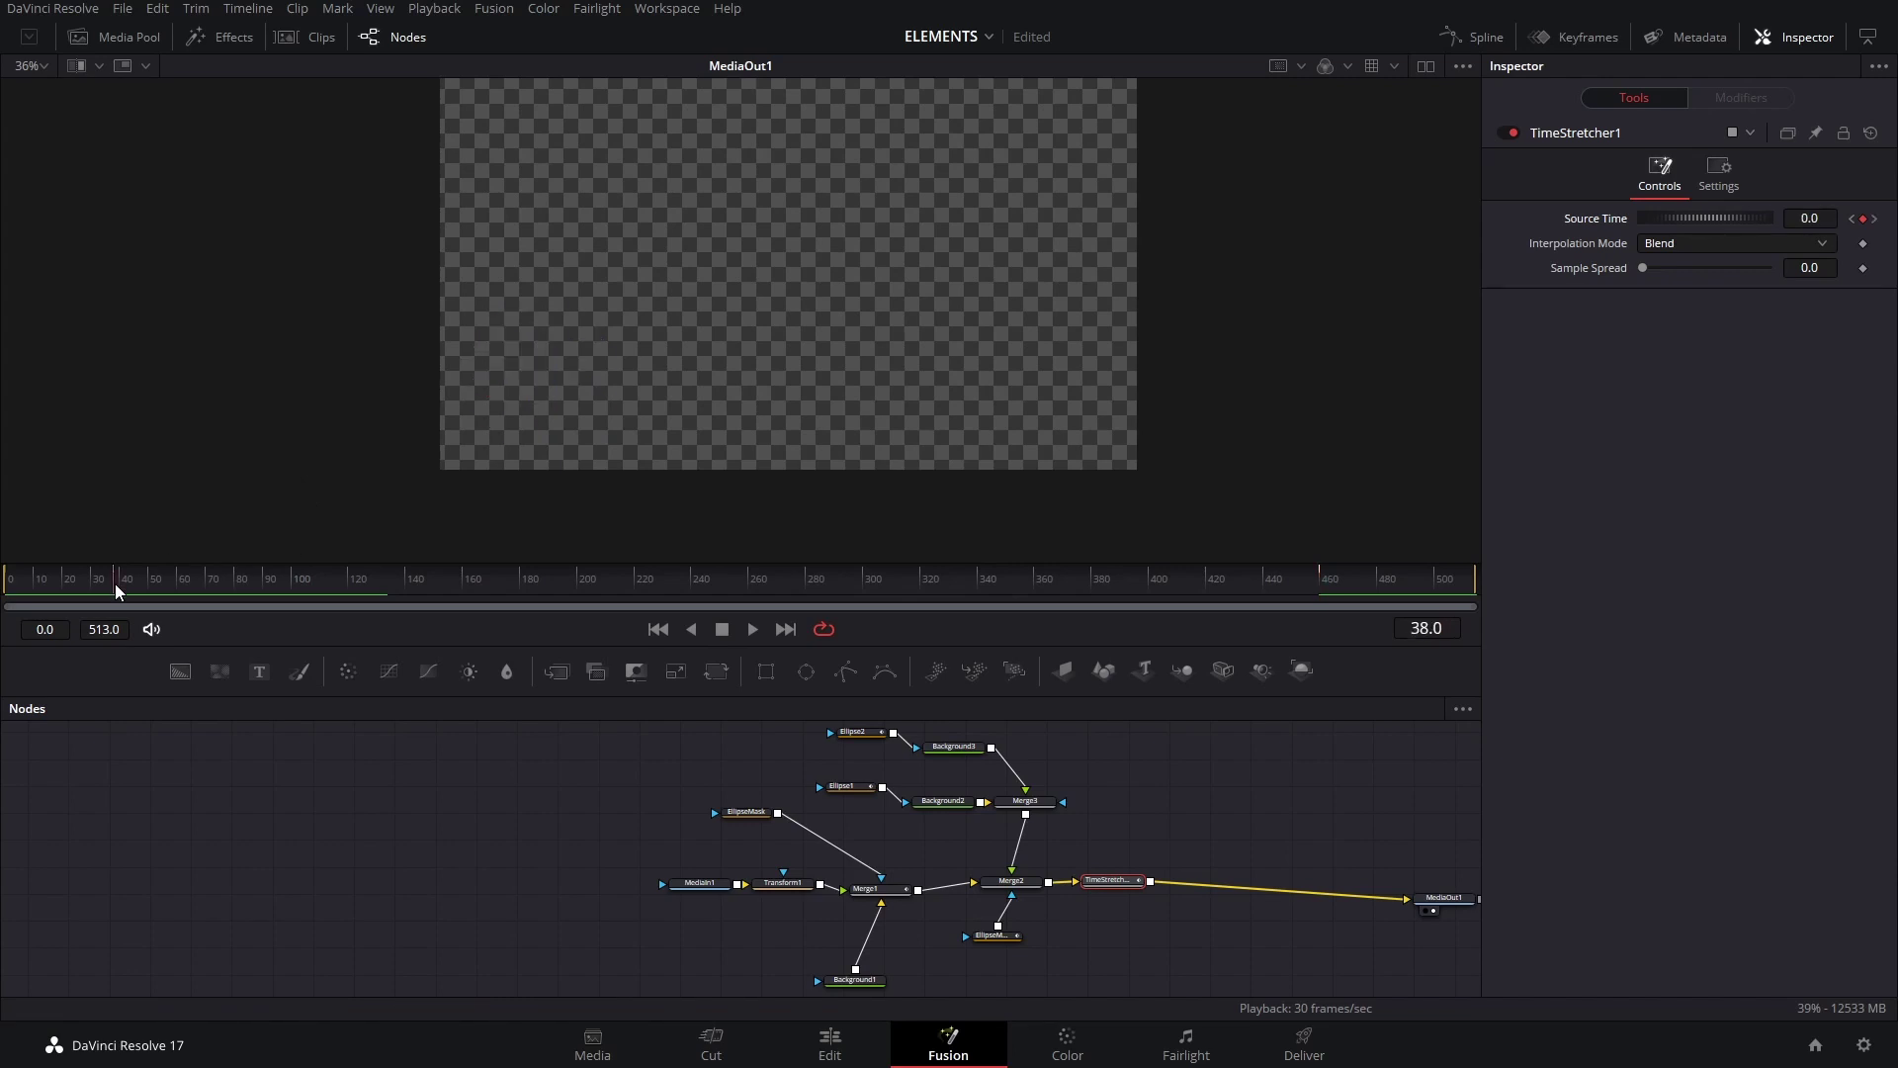
pyautogui.hotkey('ctrl', 'a')
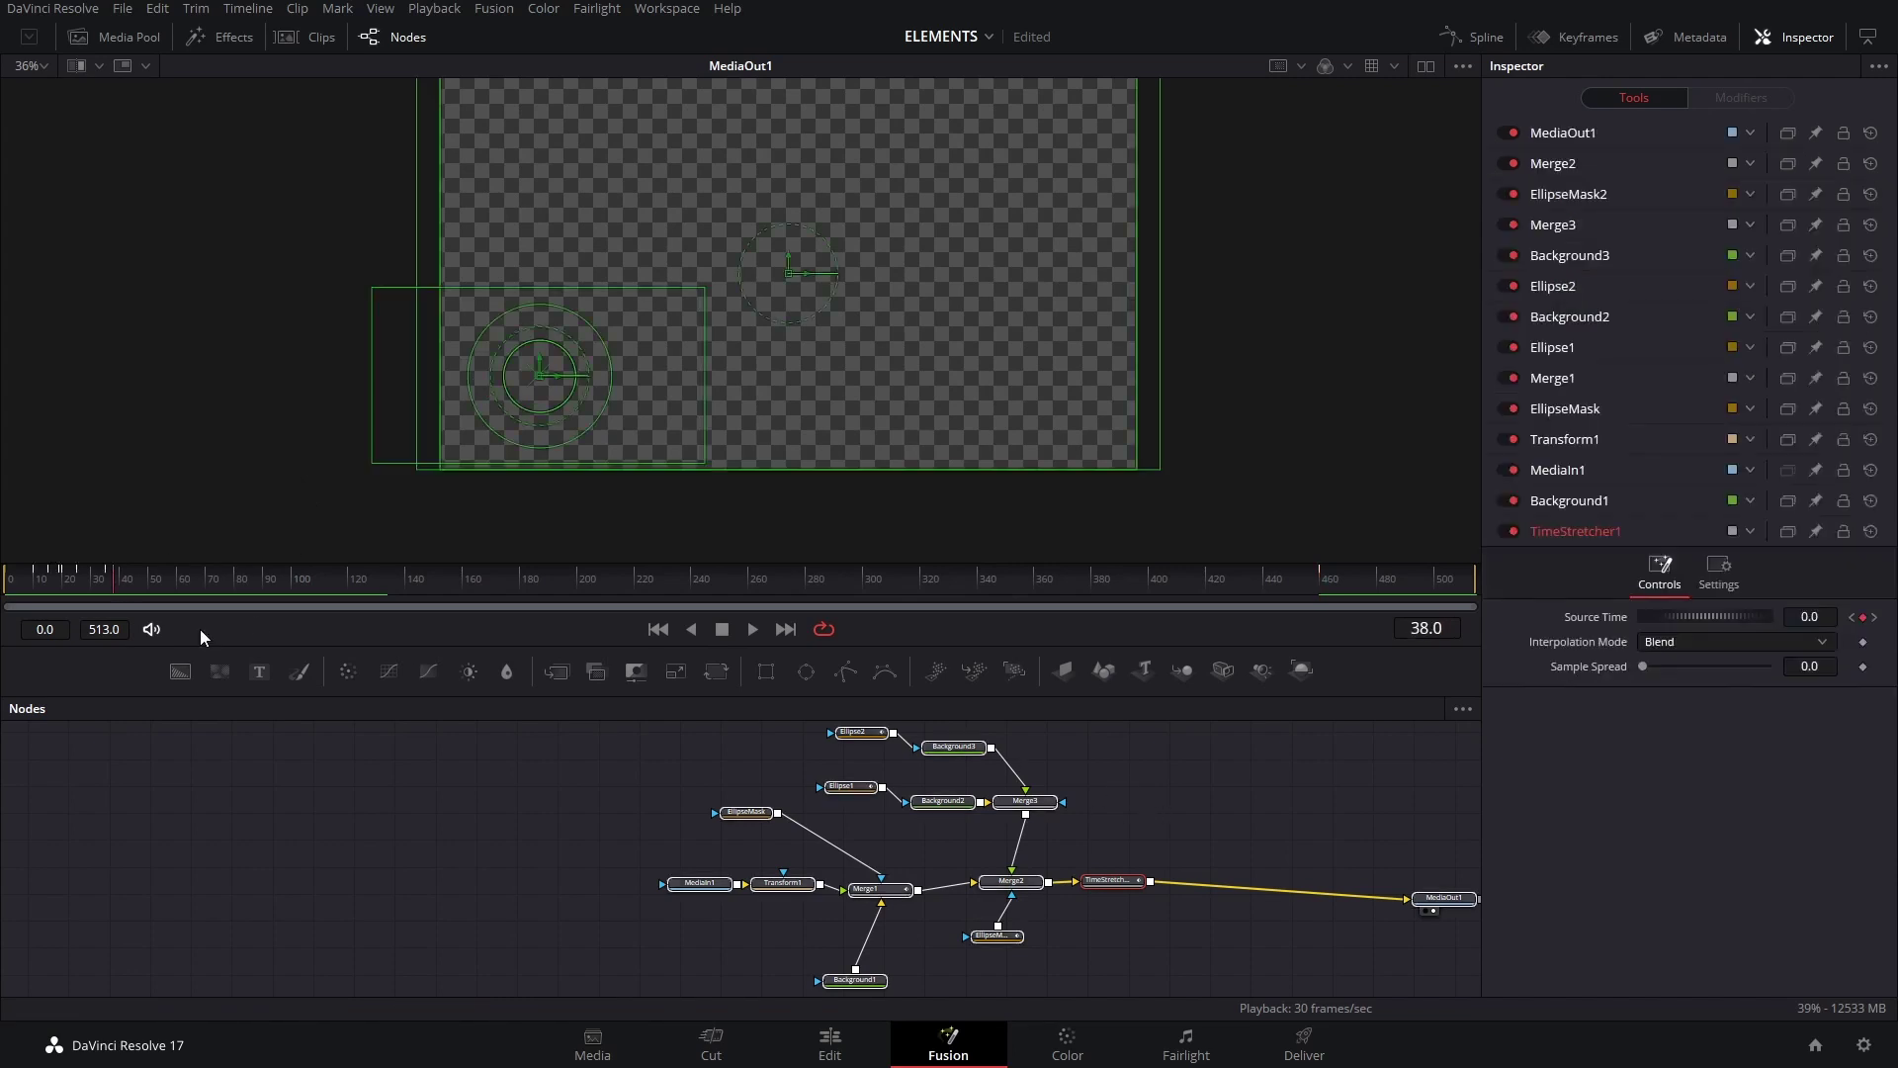
pyautogui.moveTo(127, 587)
pyautogui.mouseDown()
pyautogui.moveTo(142, 581)
pyautogui.moveTo(115, 583)
pyautogui.mouseUp()
pyautogui.click(1318, 585)
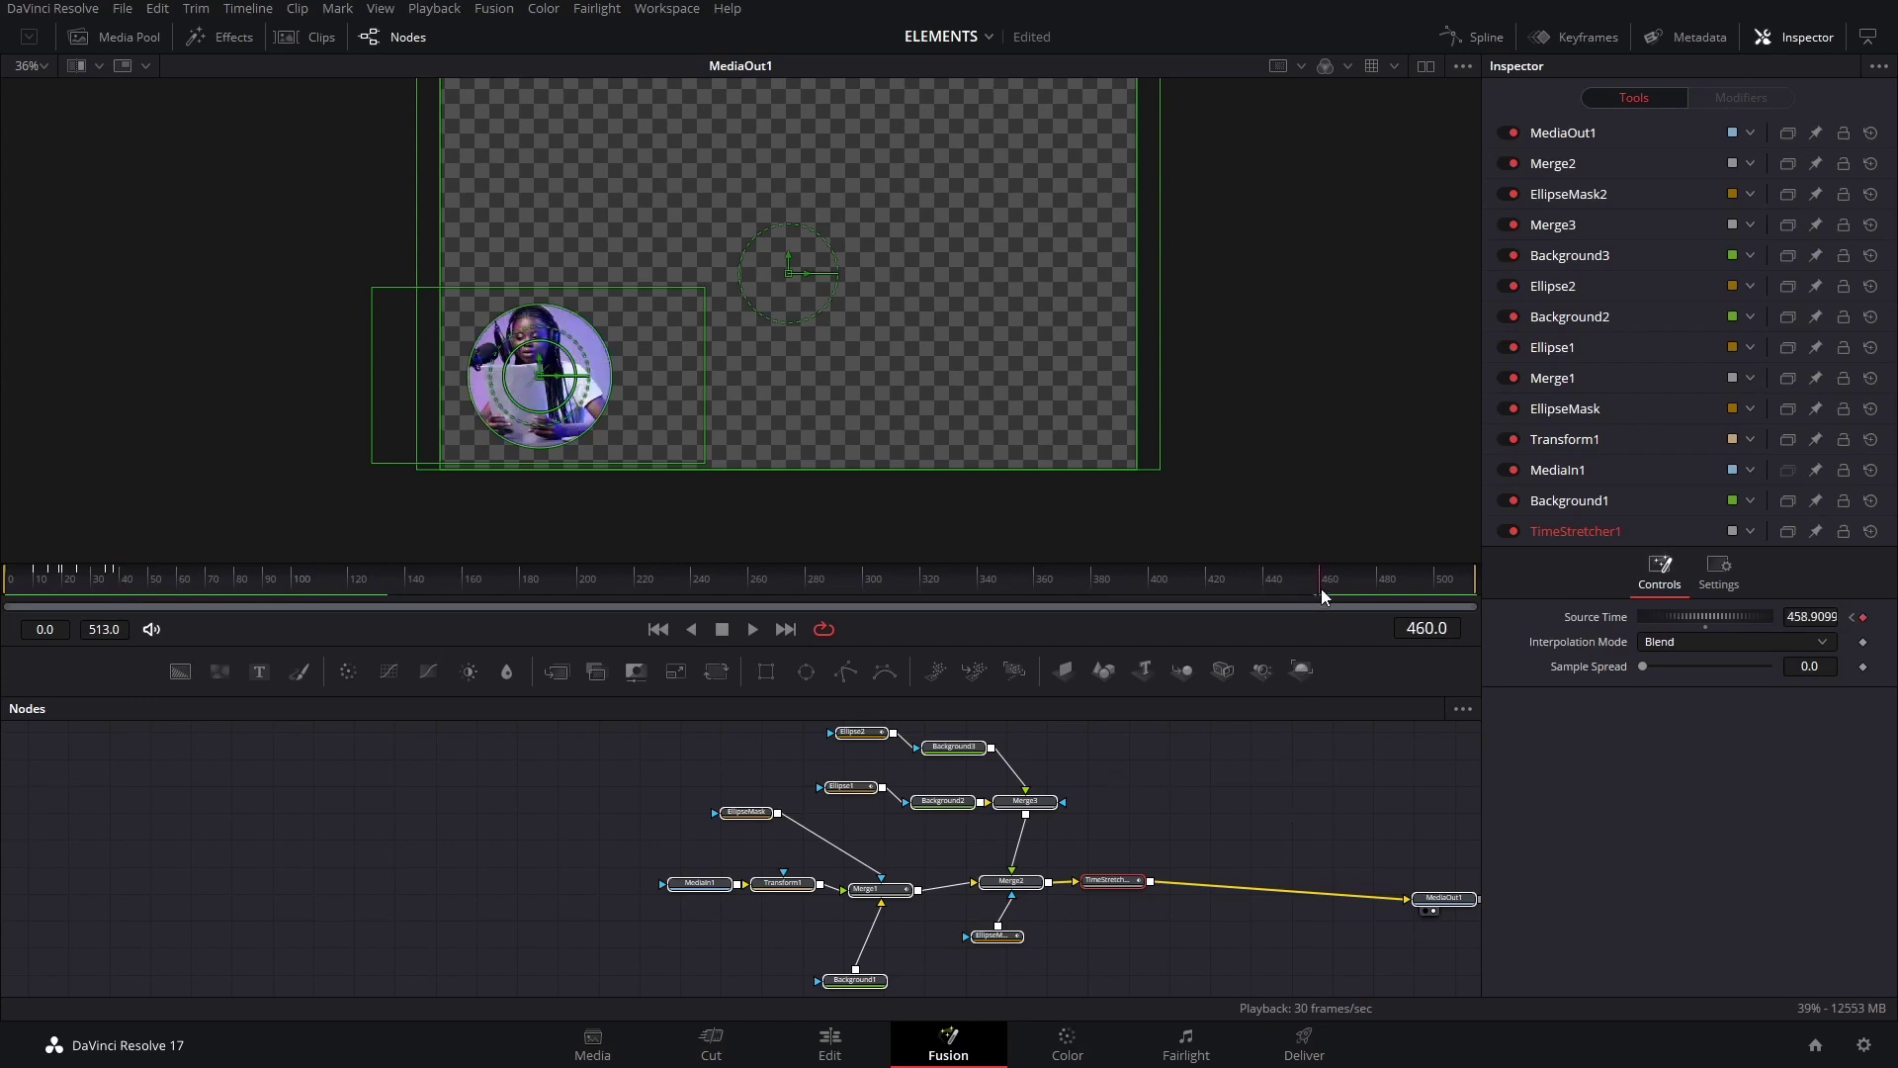
# Keyframe TimeStretcher1's Source Time at 38.0 on frame 461.
pyautogui.click(1339, 807)
pyautogui.click(1330, 588)
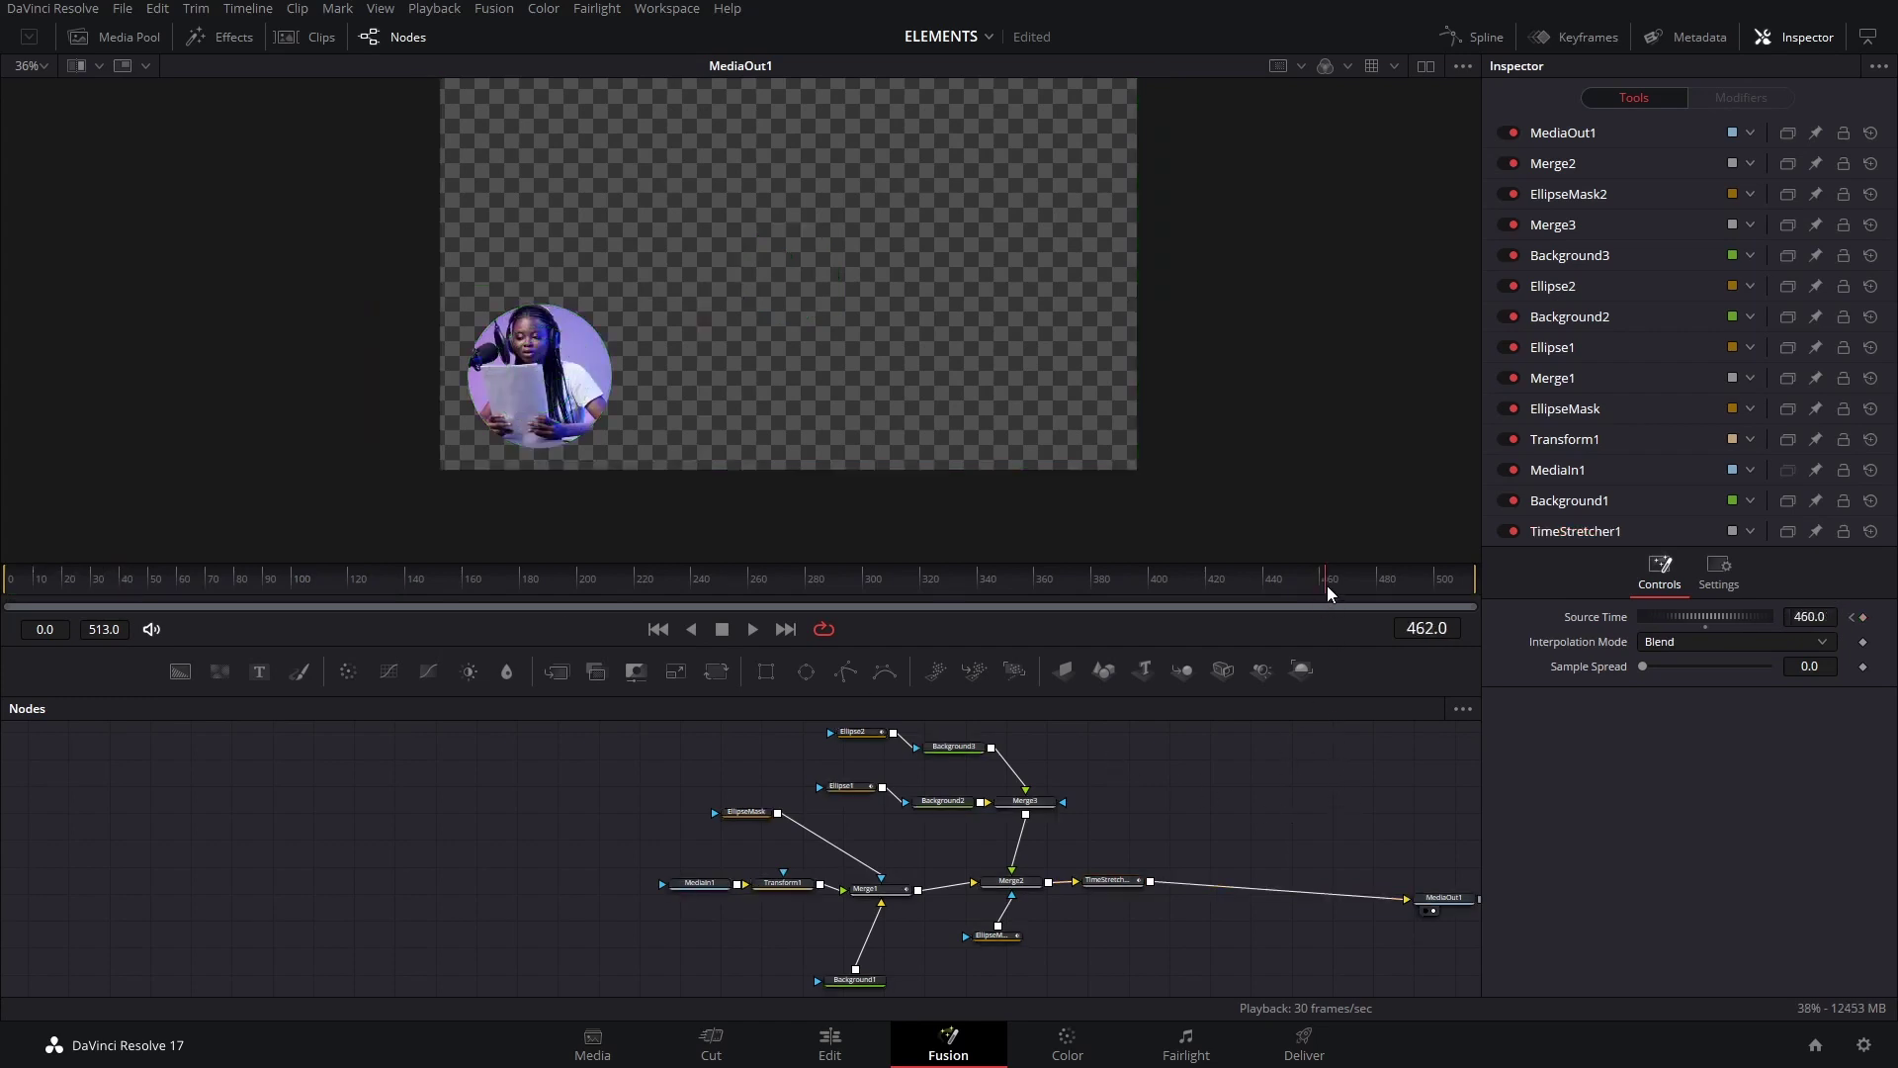
pyautogui.click(1110, 880)
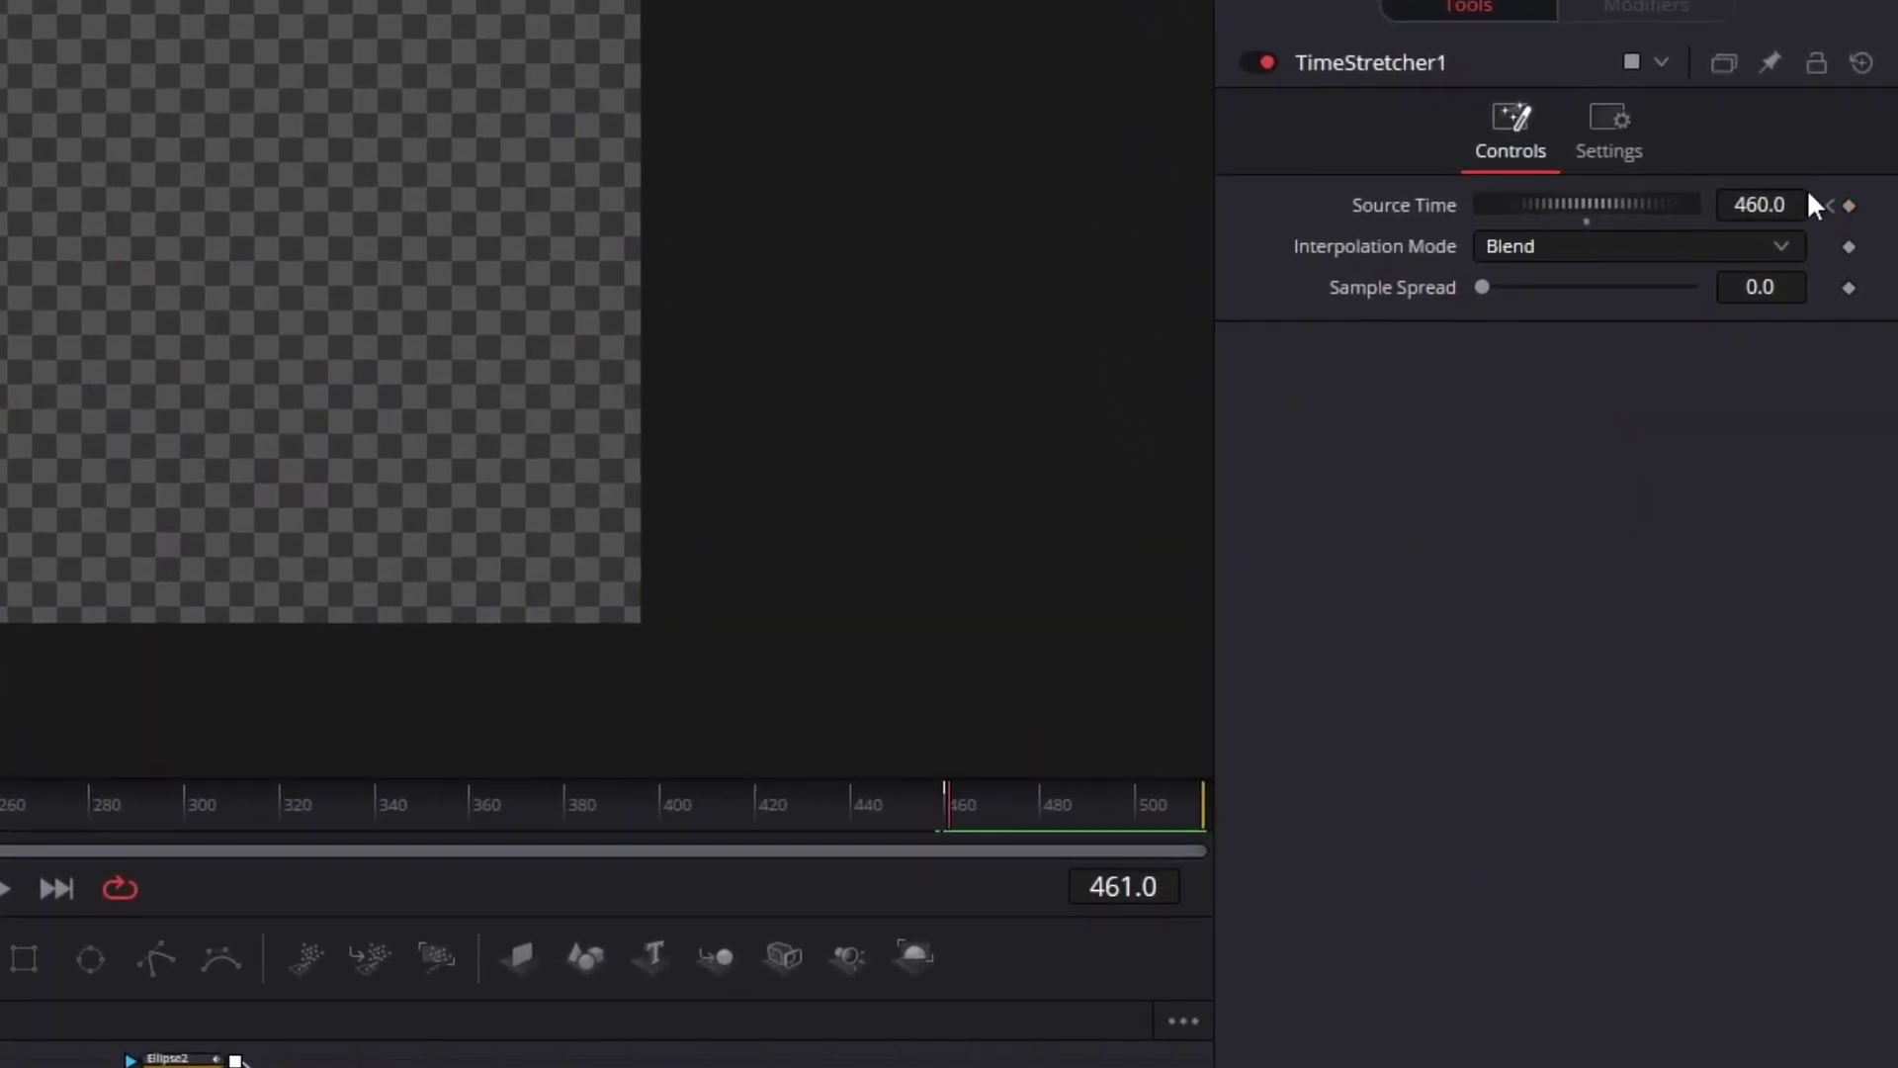
pyautogui.click(1801, 202)
pyautogui.write('38')
pyautogui.press('Return')
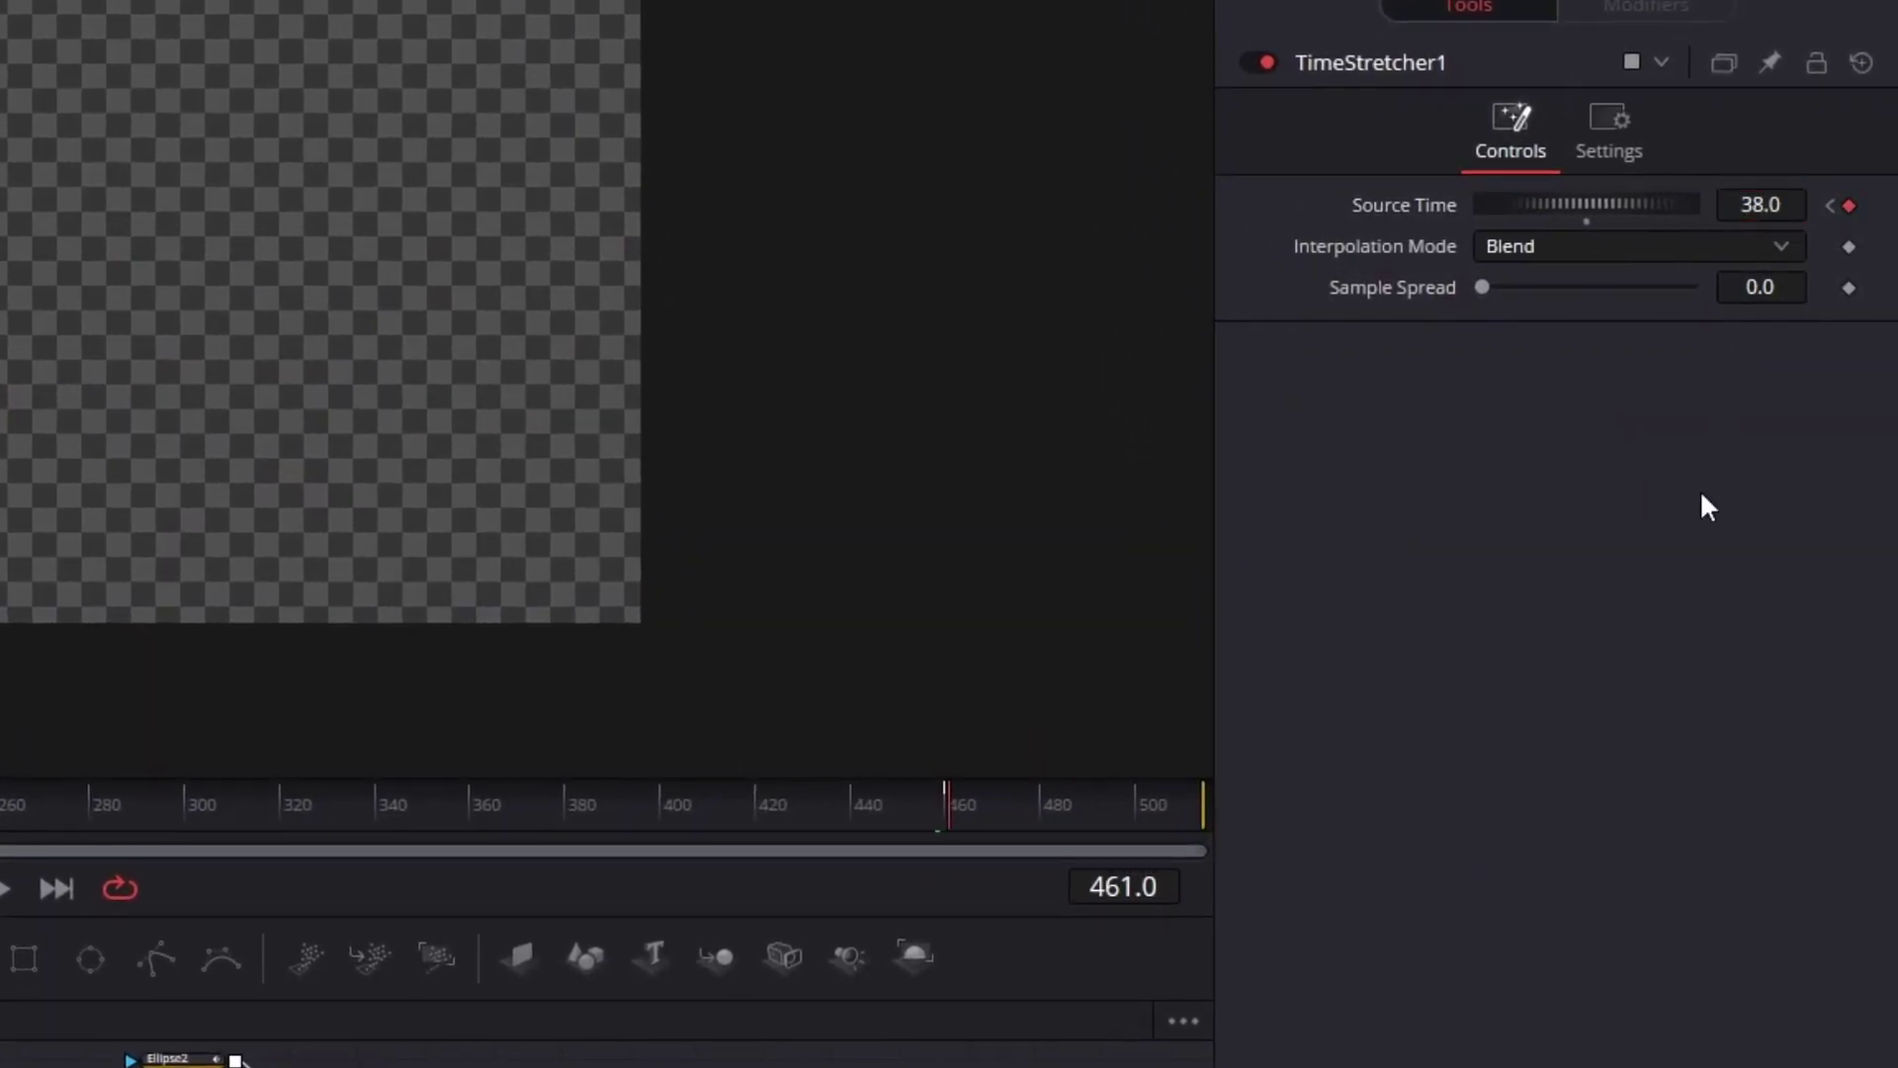
# Advance 38 frames to frame 499 and keyframe TimeStretcher1's Source Time at 0.0.
pyautogui.click(1154, 895)
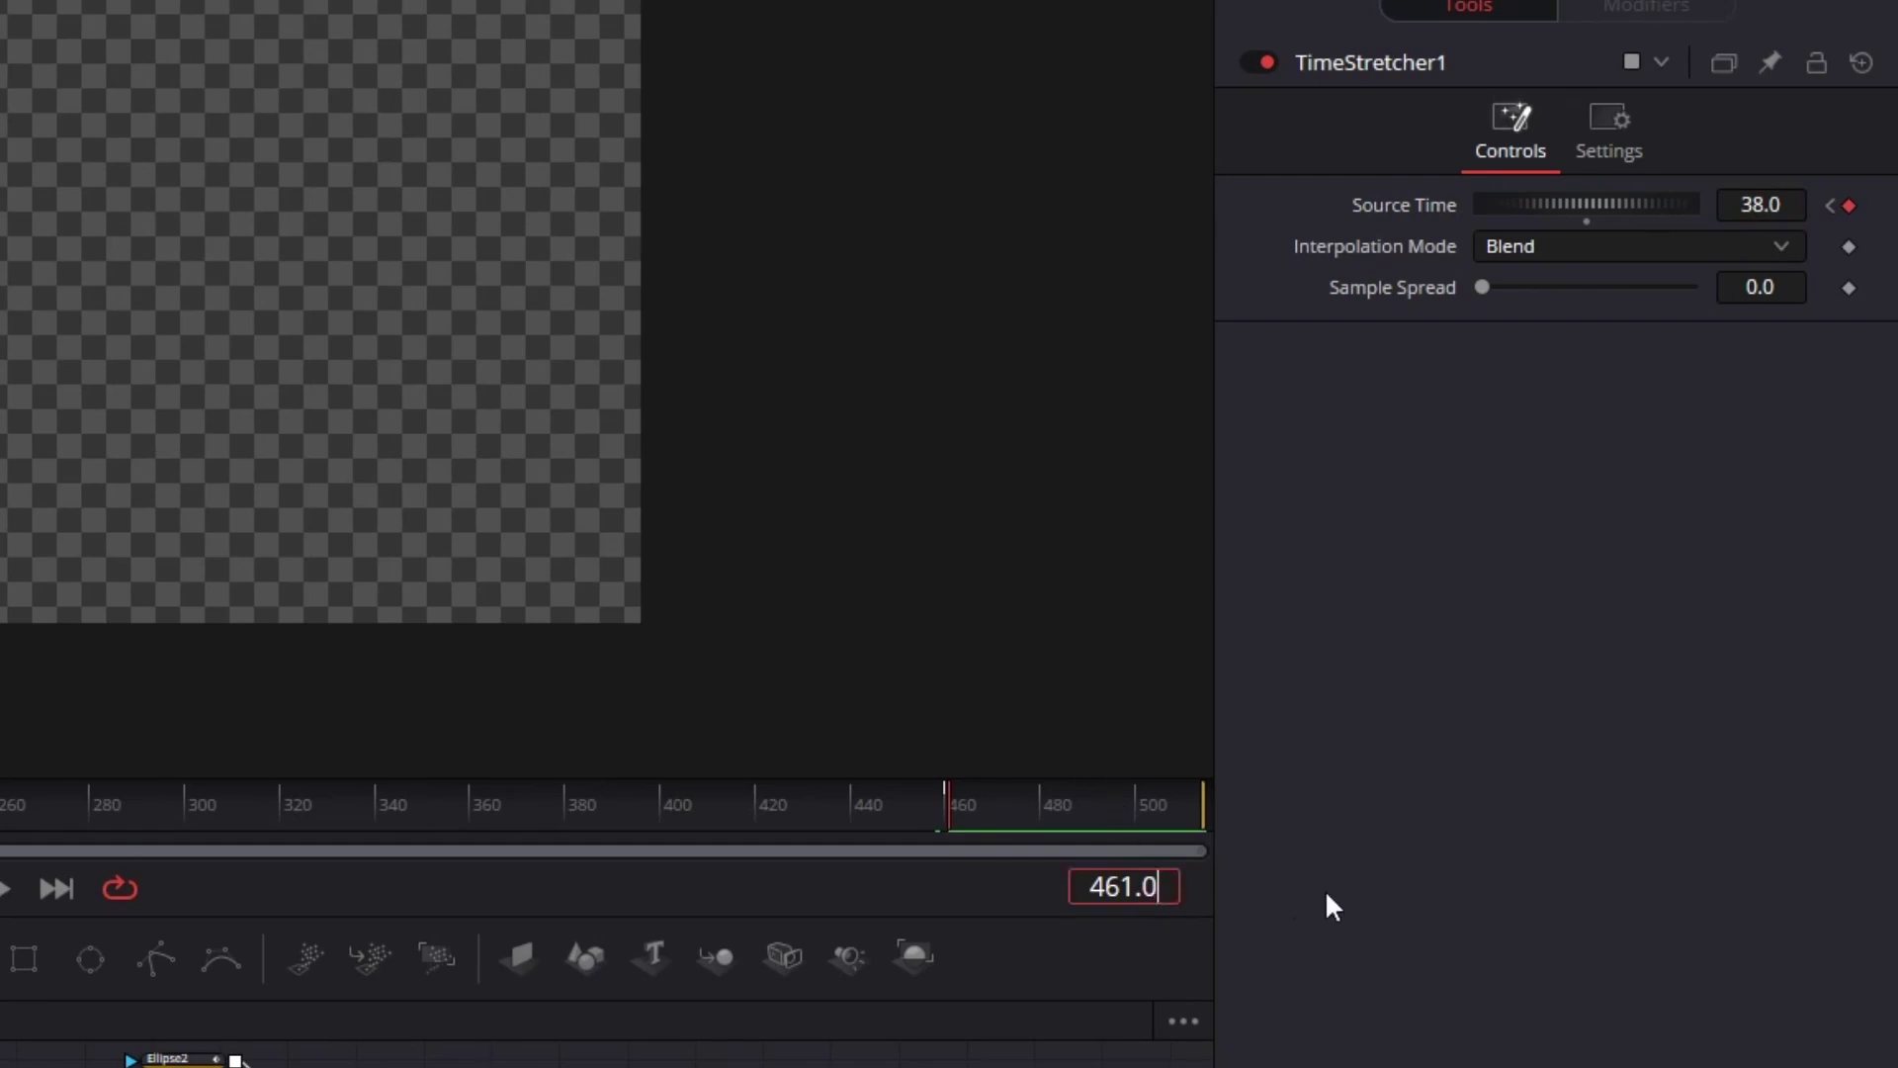
pyautogui.write('+38')
pyautogui.press('Return')
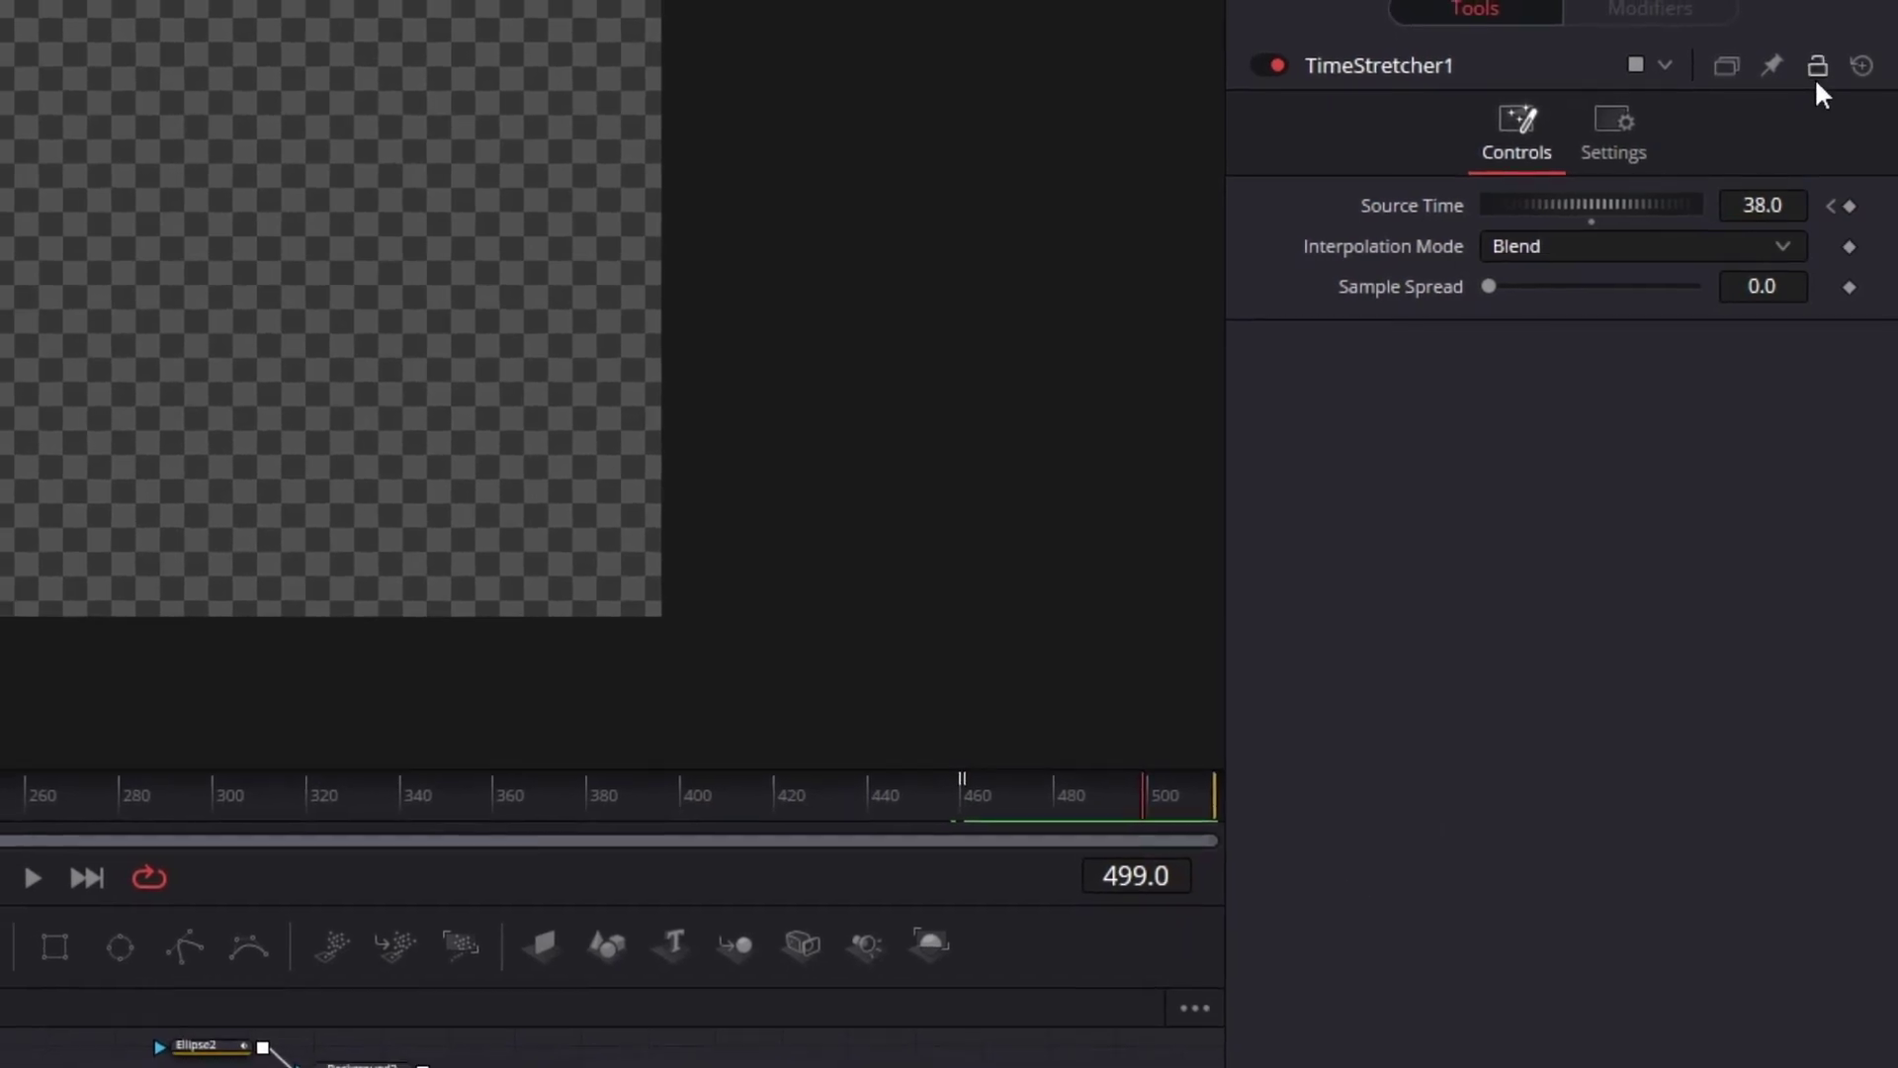
pyautogui.doubleClick(1777, 205)
pyautogui.write('0')
pyautogui.press('Tab')
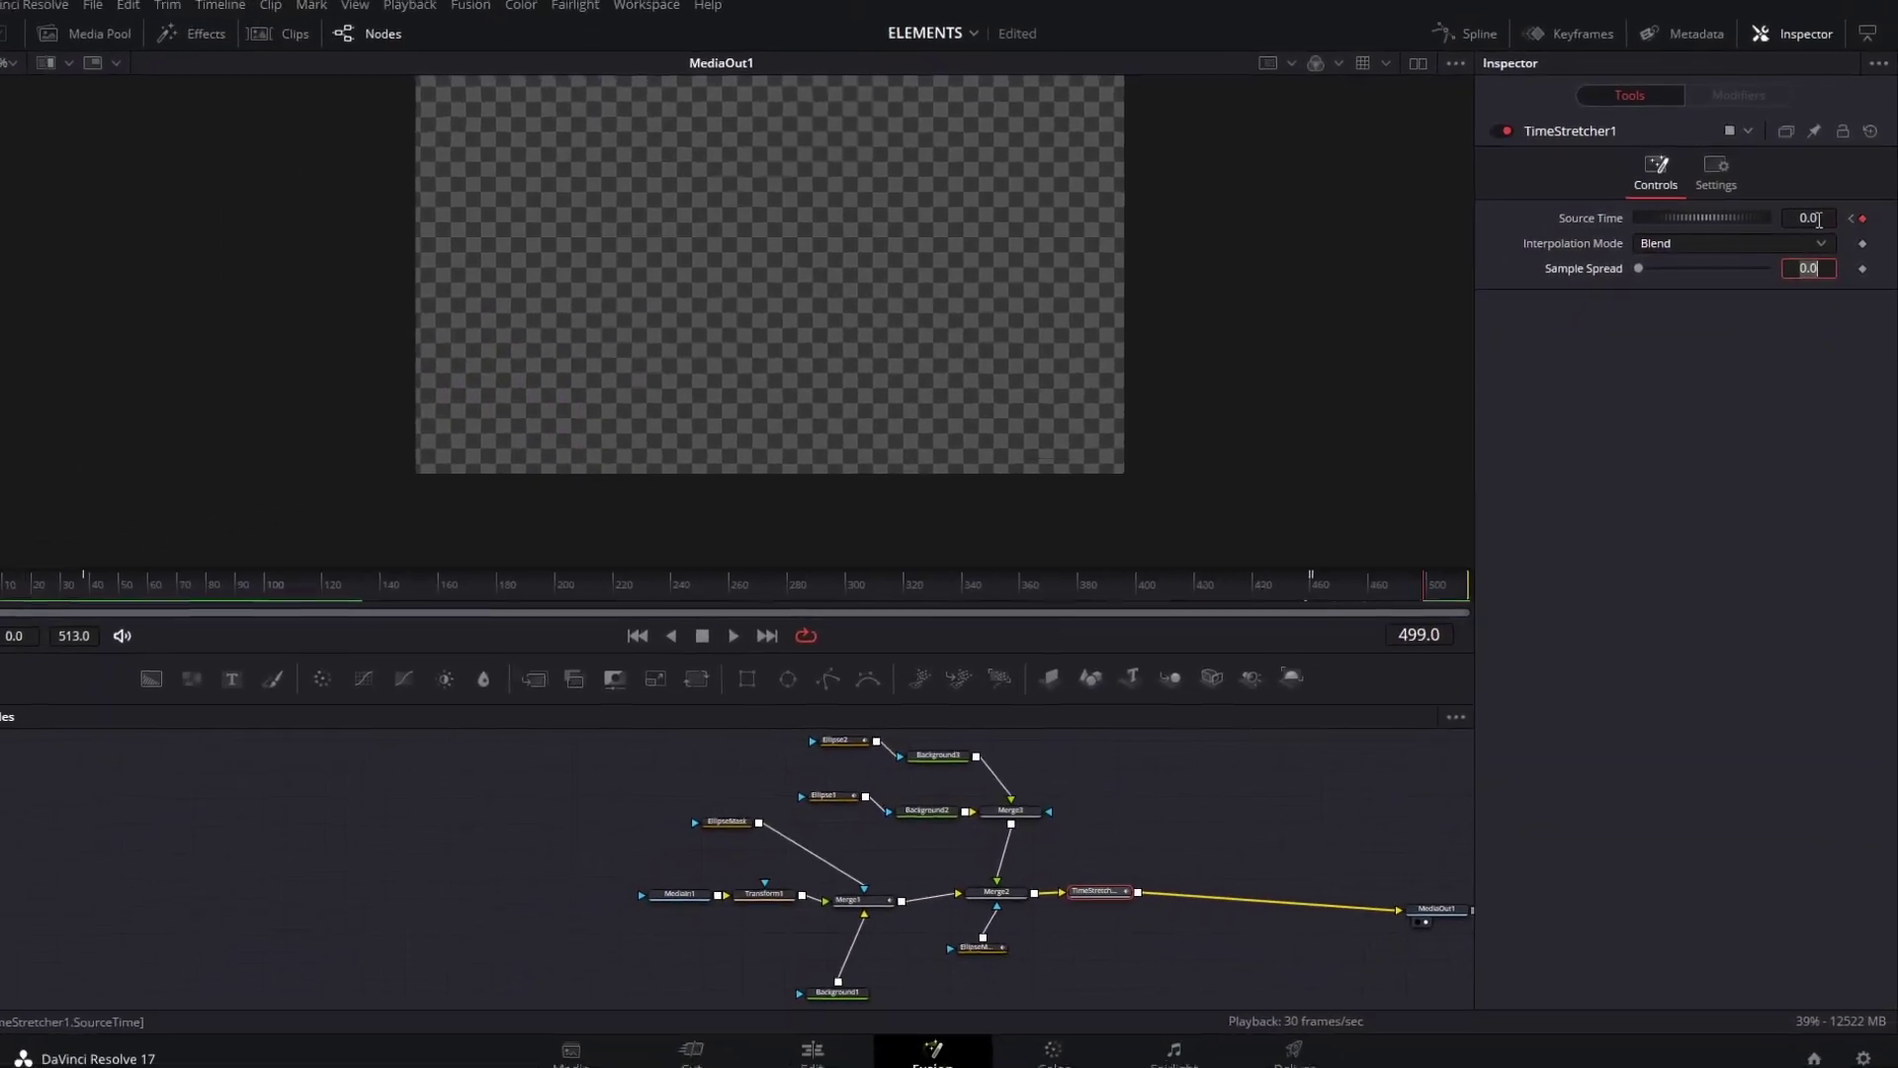
# Play the animation from frame 460 to check the reversed circular wipe at the end.
pyautogui.click(1253, 619)
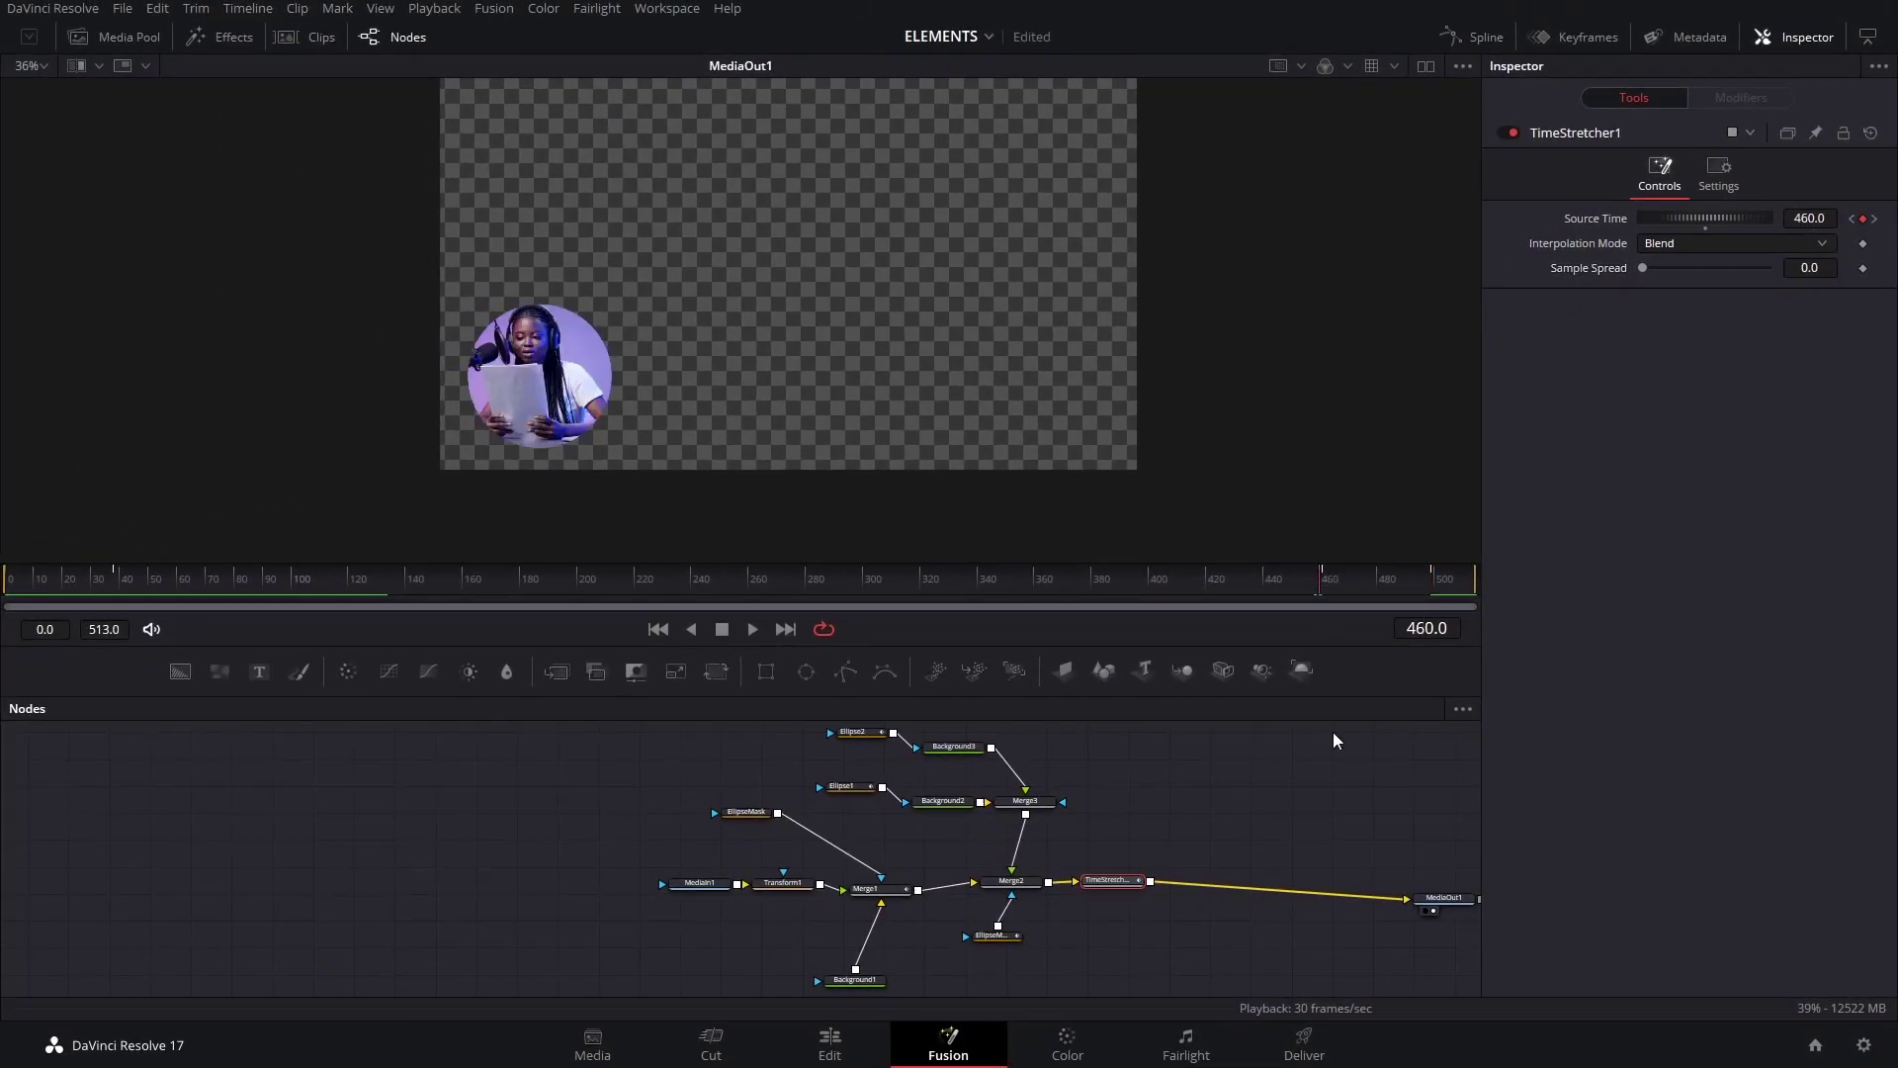
pyautogui.click(1333, 741)
pyautogui.press('space')
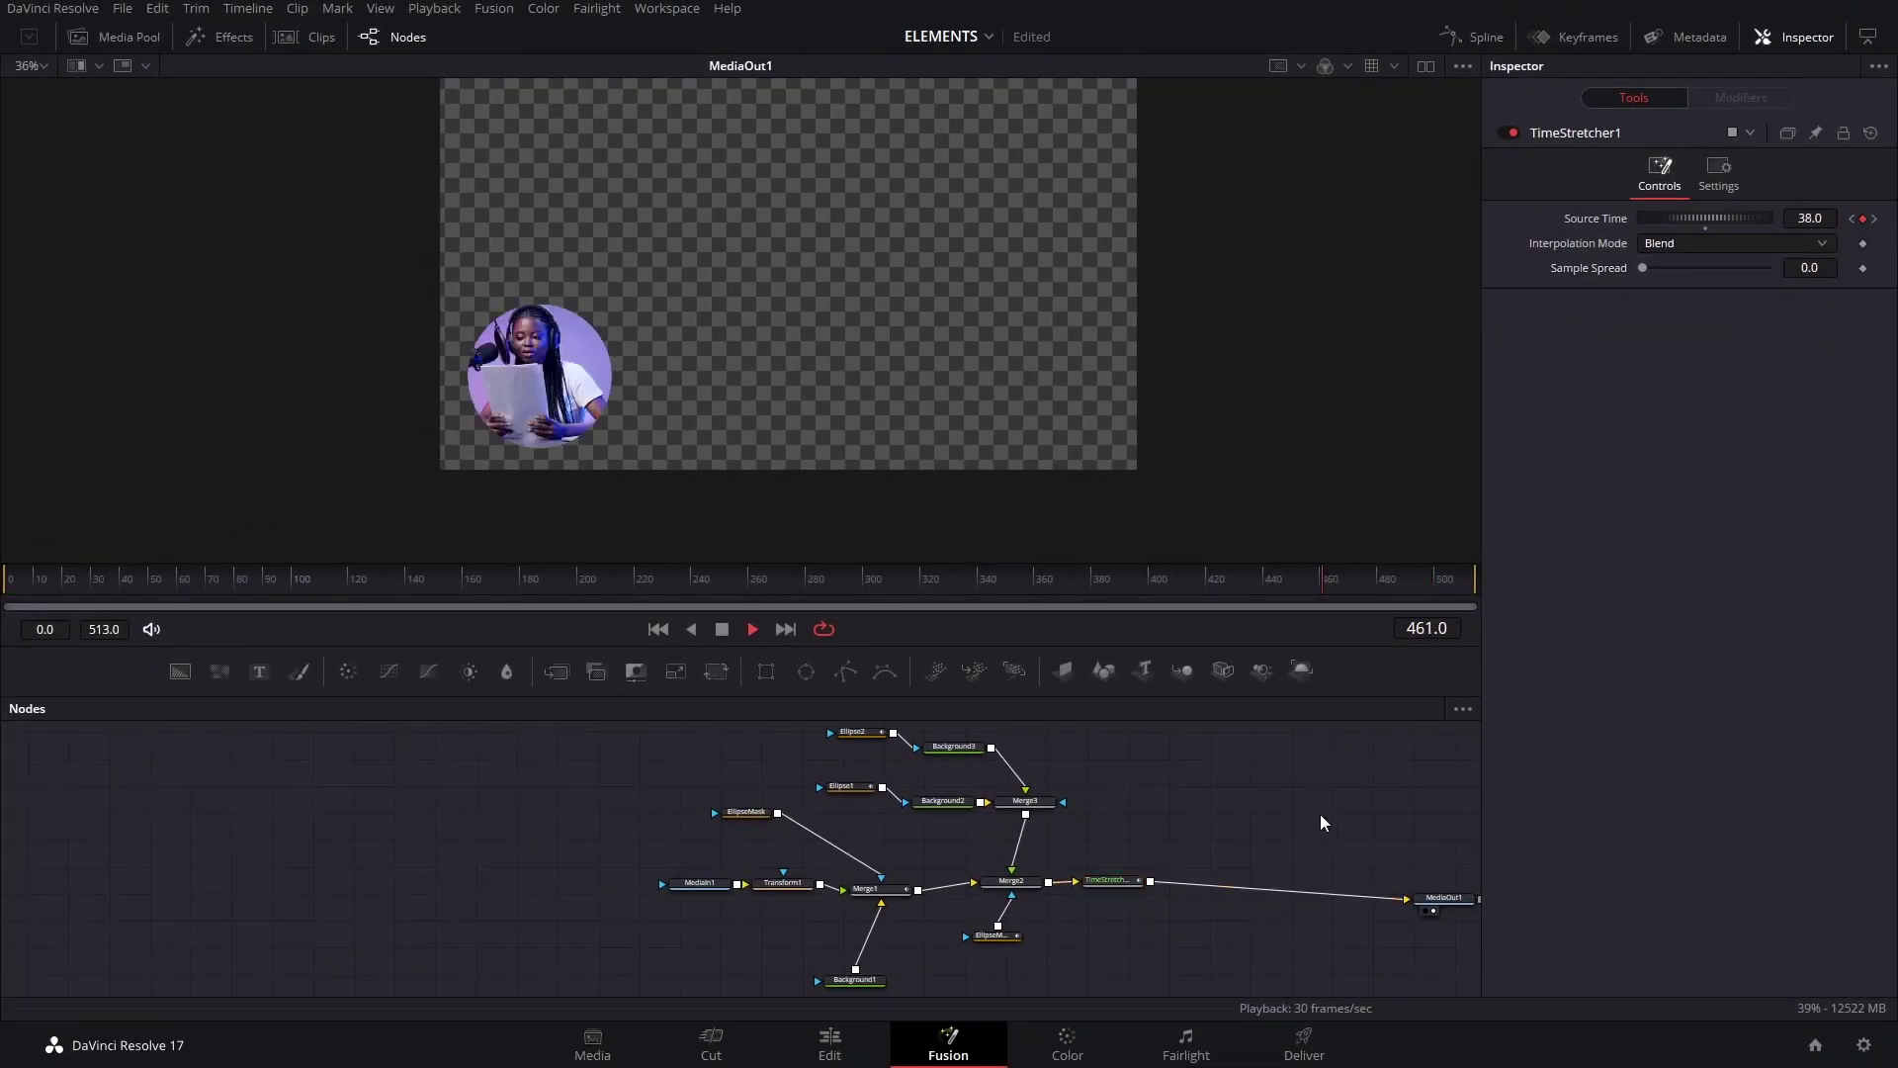
pyautogui.press('space')
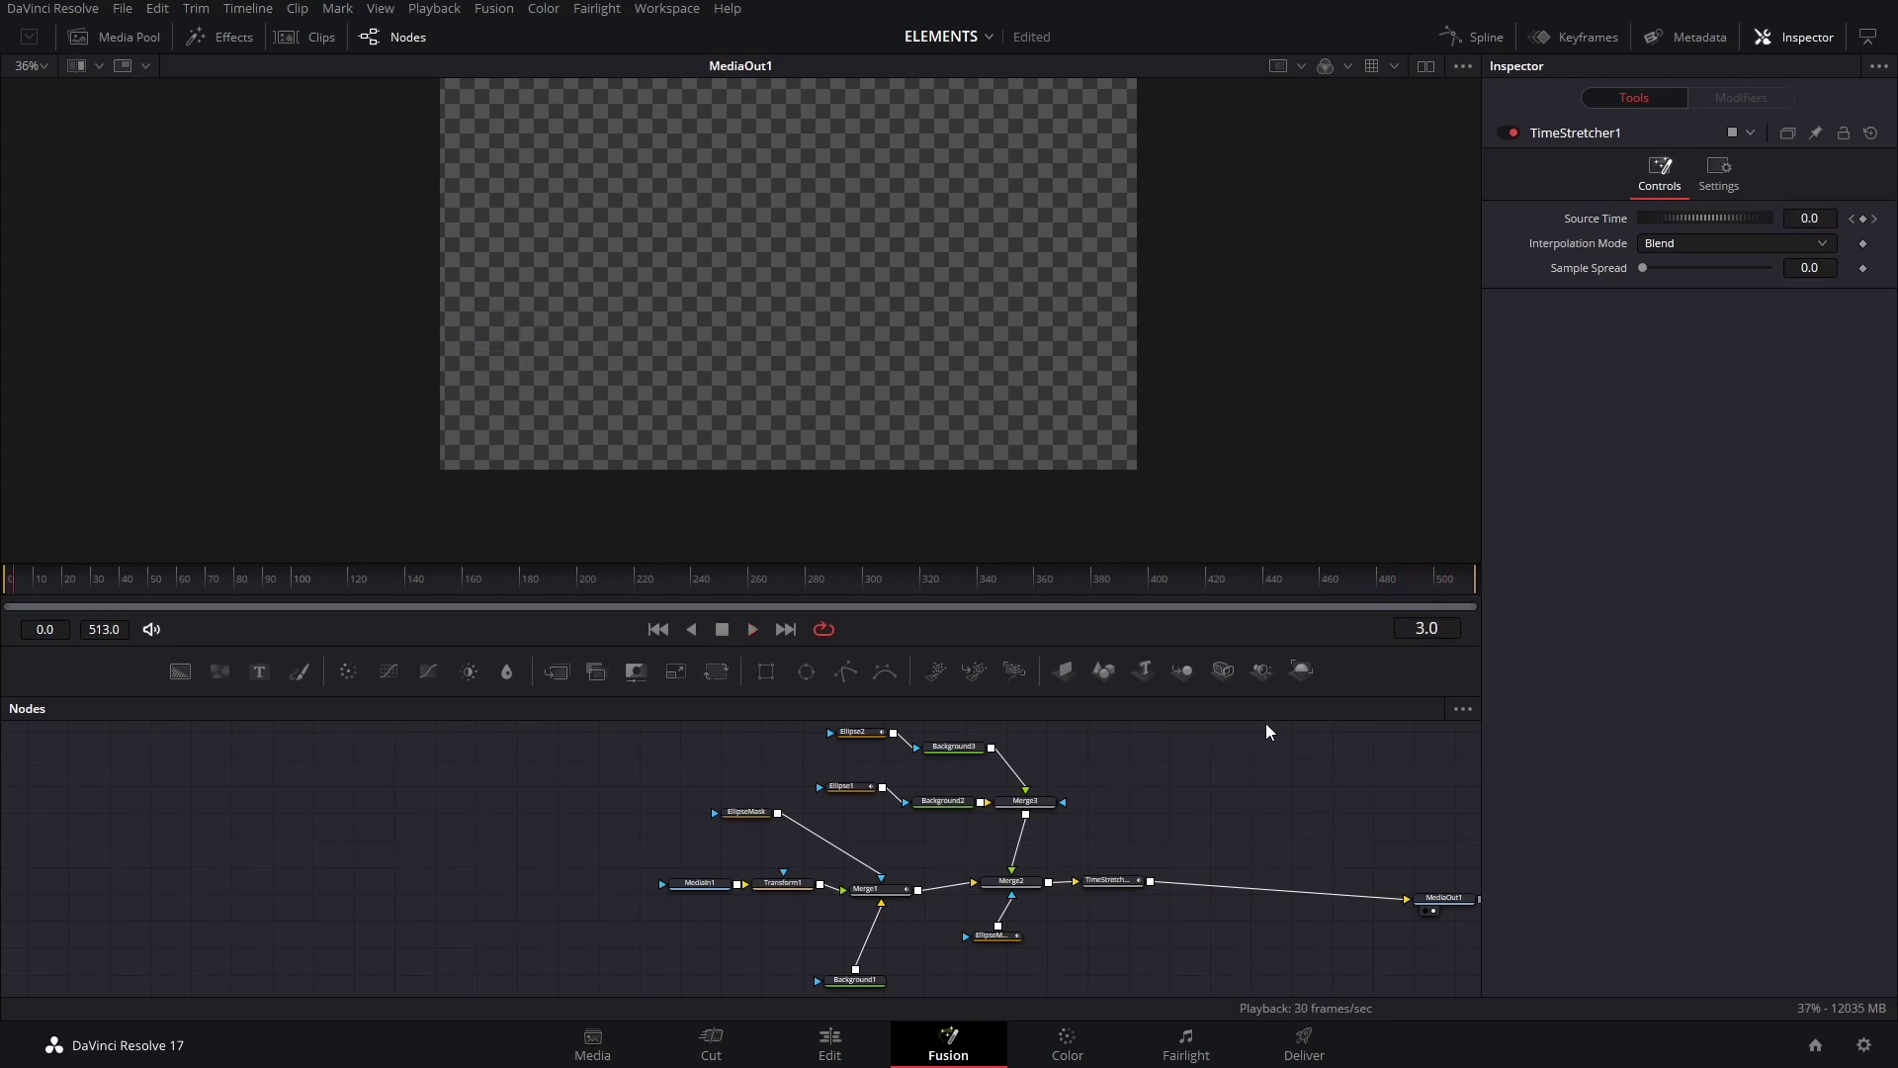
pyautogui.click(1334, 586)
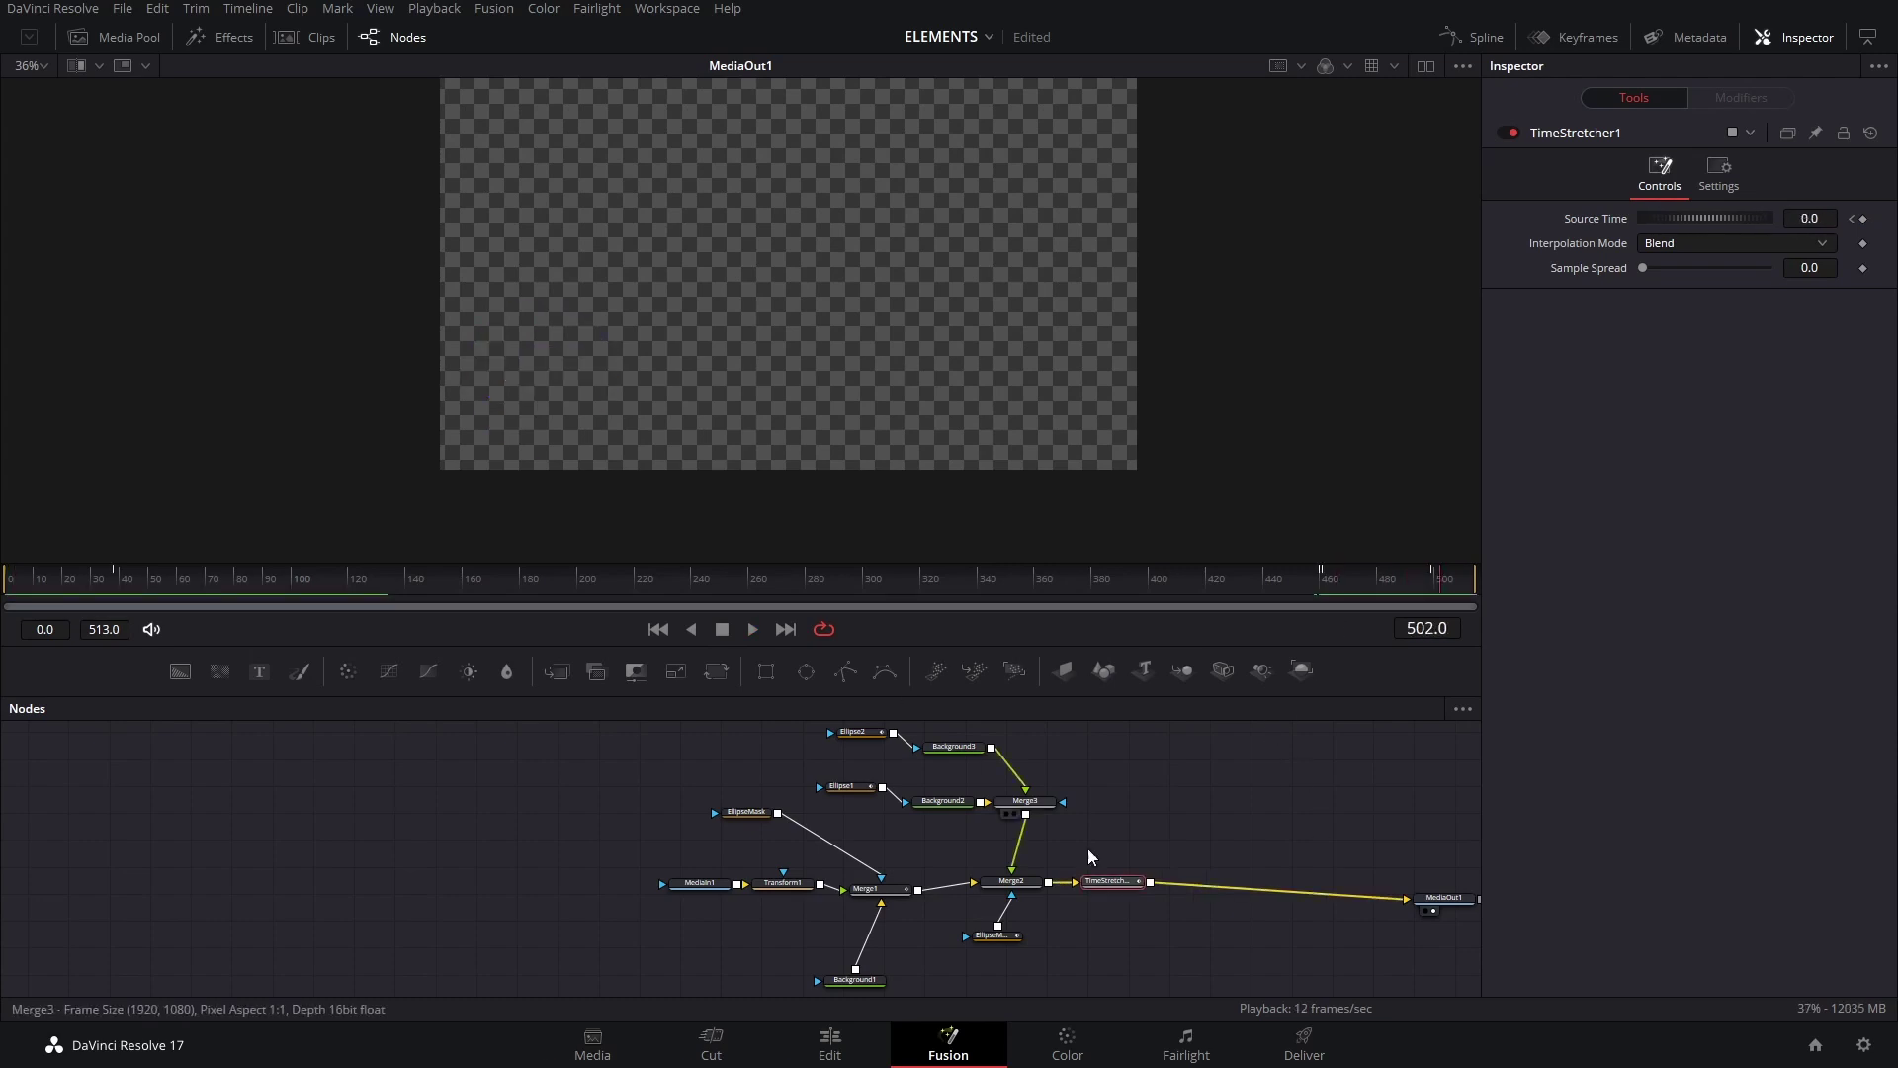
# Take TimeStretcher1 out of the connection between Merge2 and MediaOut1, park it away from the flow, and save the project.
pyautogui.moveTo(1281, 930); pyautogui.dragTo(821, 732)
pyautogui.scroll(2, 820, 740)
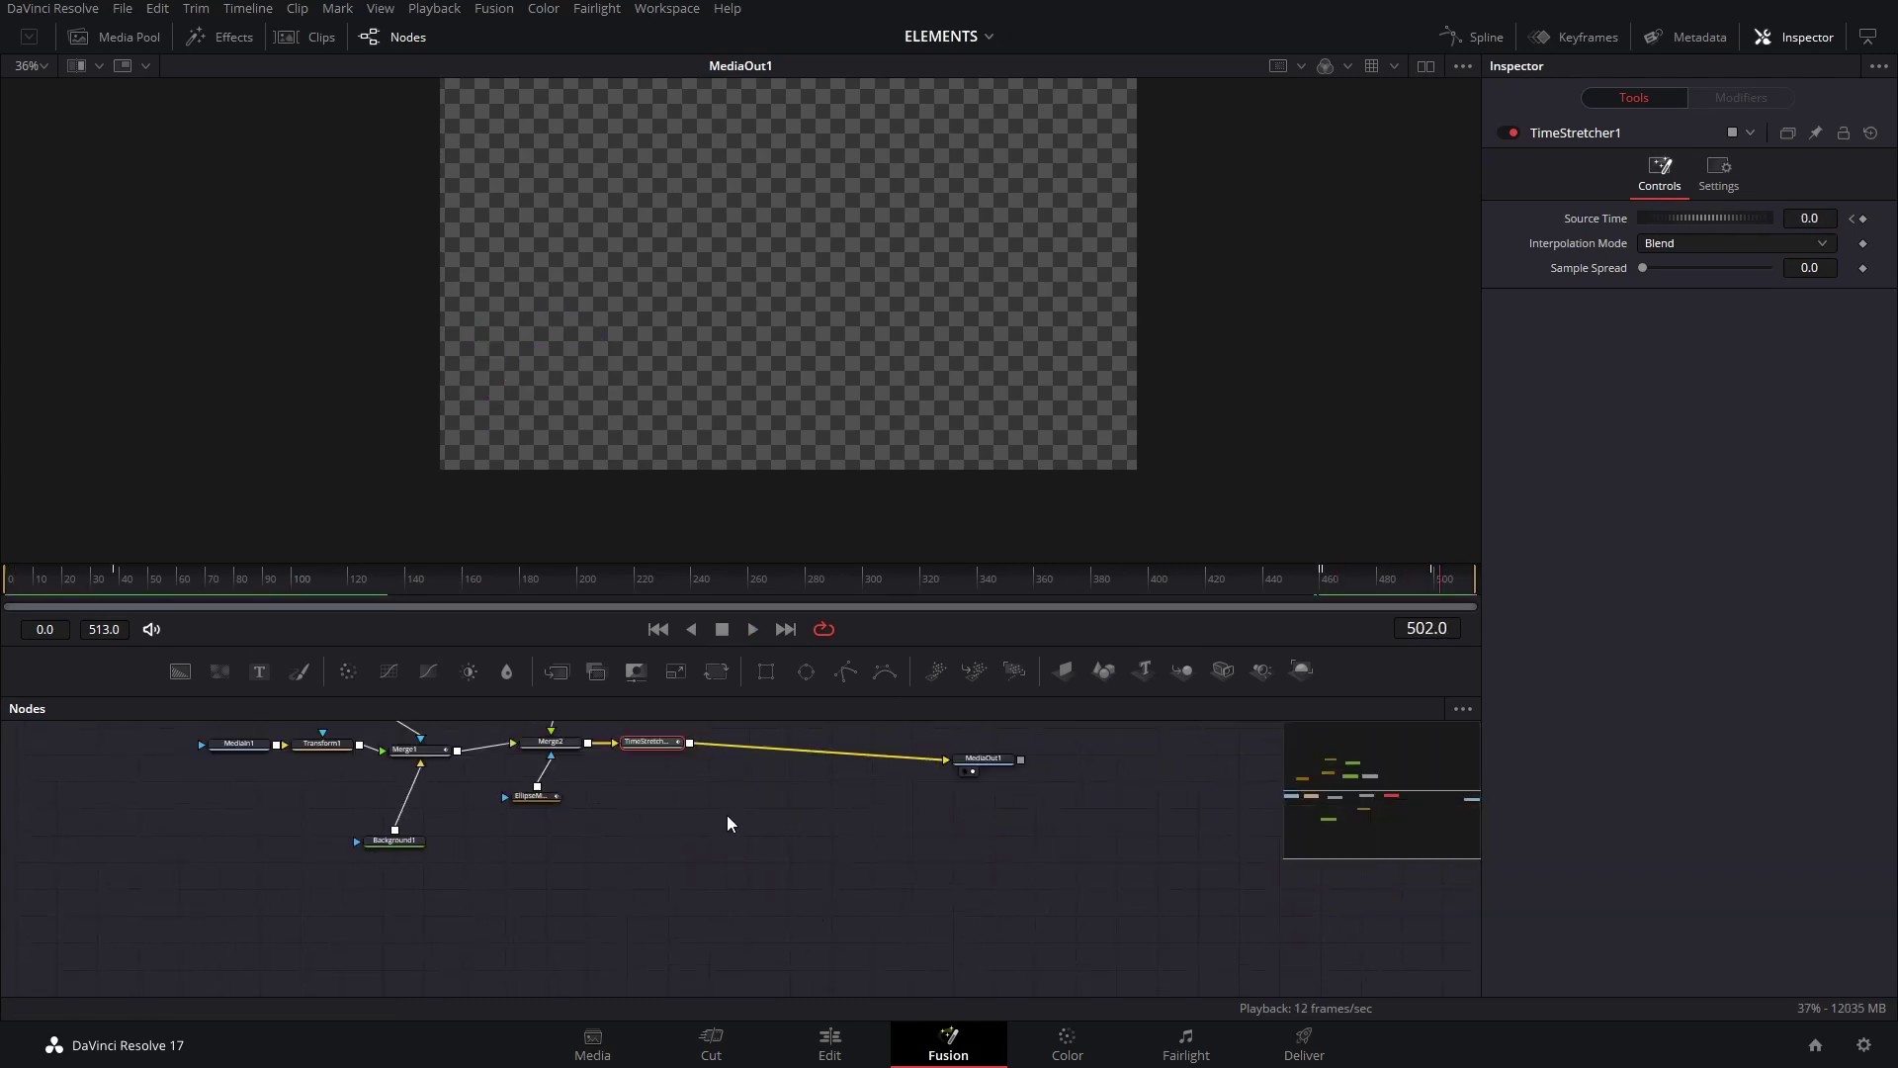
pyautogui.moveTo(669, 753); pyautogui.dragTo(1239, 917)
pyautogui.moveTo(993, 858); pyautogui.dragTo(1217, 995)
pyautogui.click(951, 797)
pyautogui.hotkey('ctrl', 's')
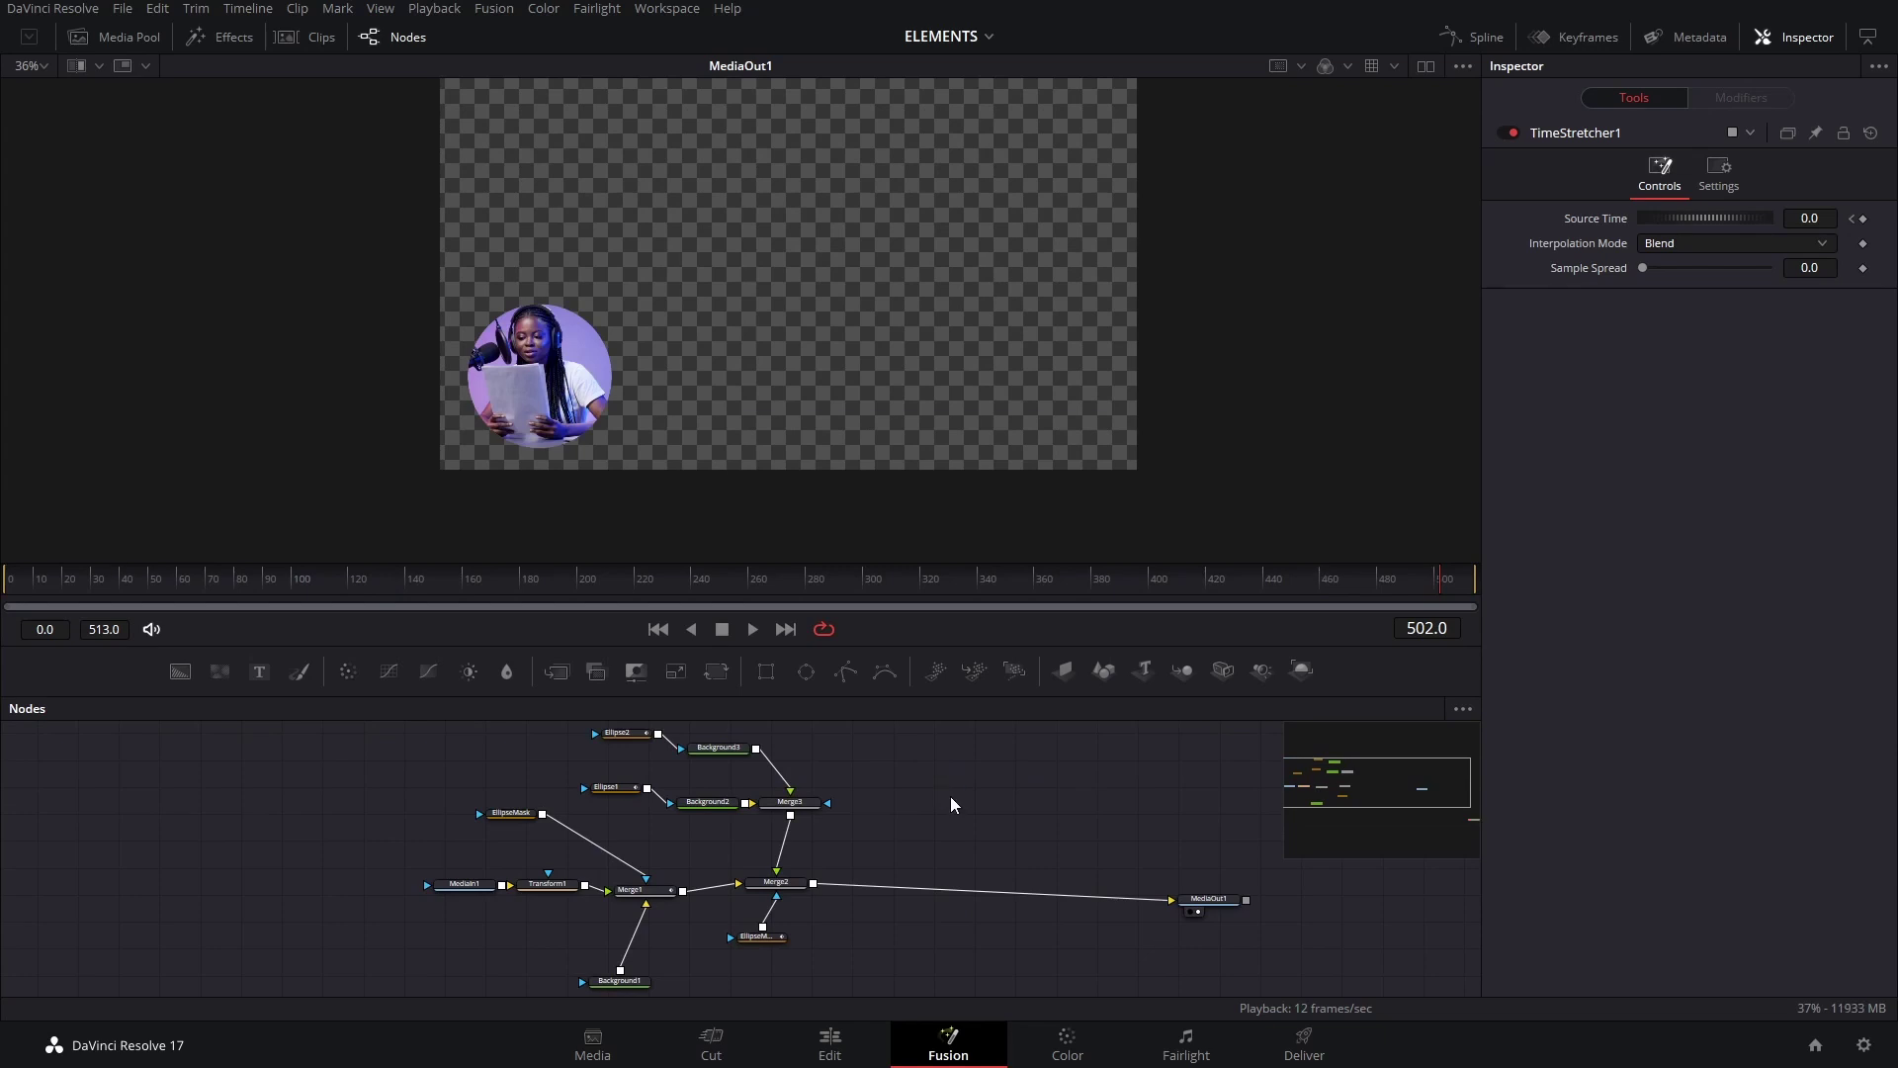
# Play the reveal from the start without the time stretcher and review the Background2 and Background3 nodes.
pyautogui.moveTo(117, 585); pyautogui.dragTo(21, 586)
pyautogui.moveTo(905, 798); pyautogui.dragTo(1042, 799)
pyautogui.press('space')
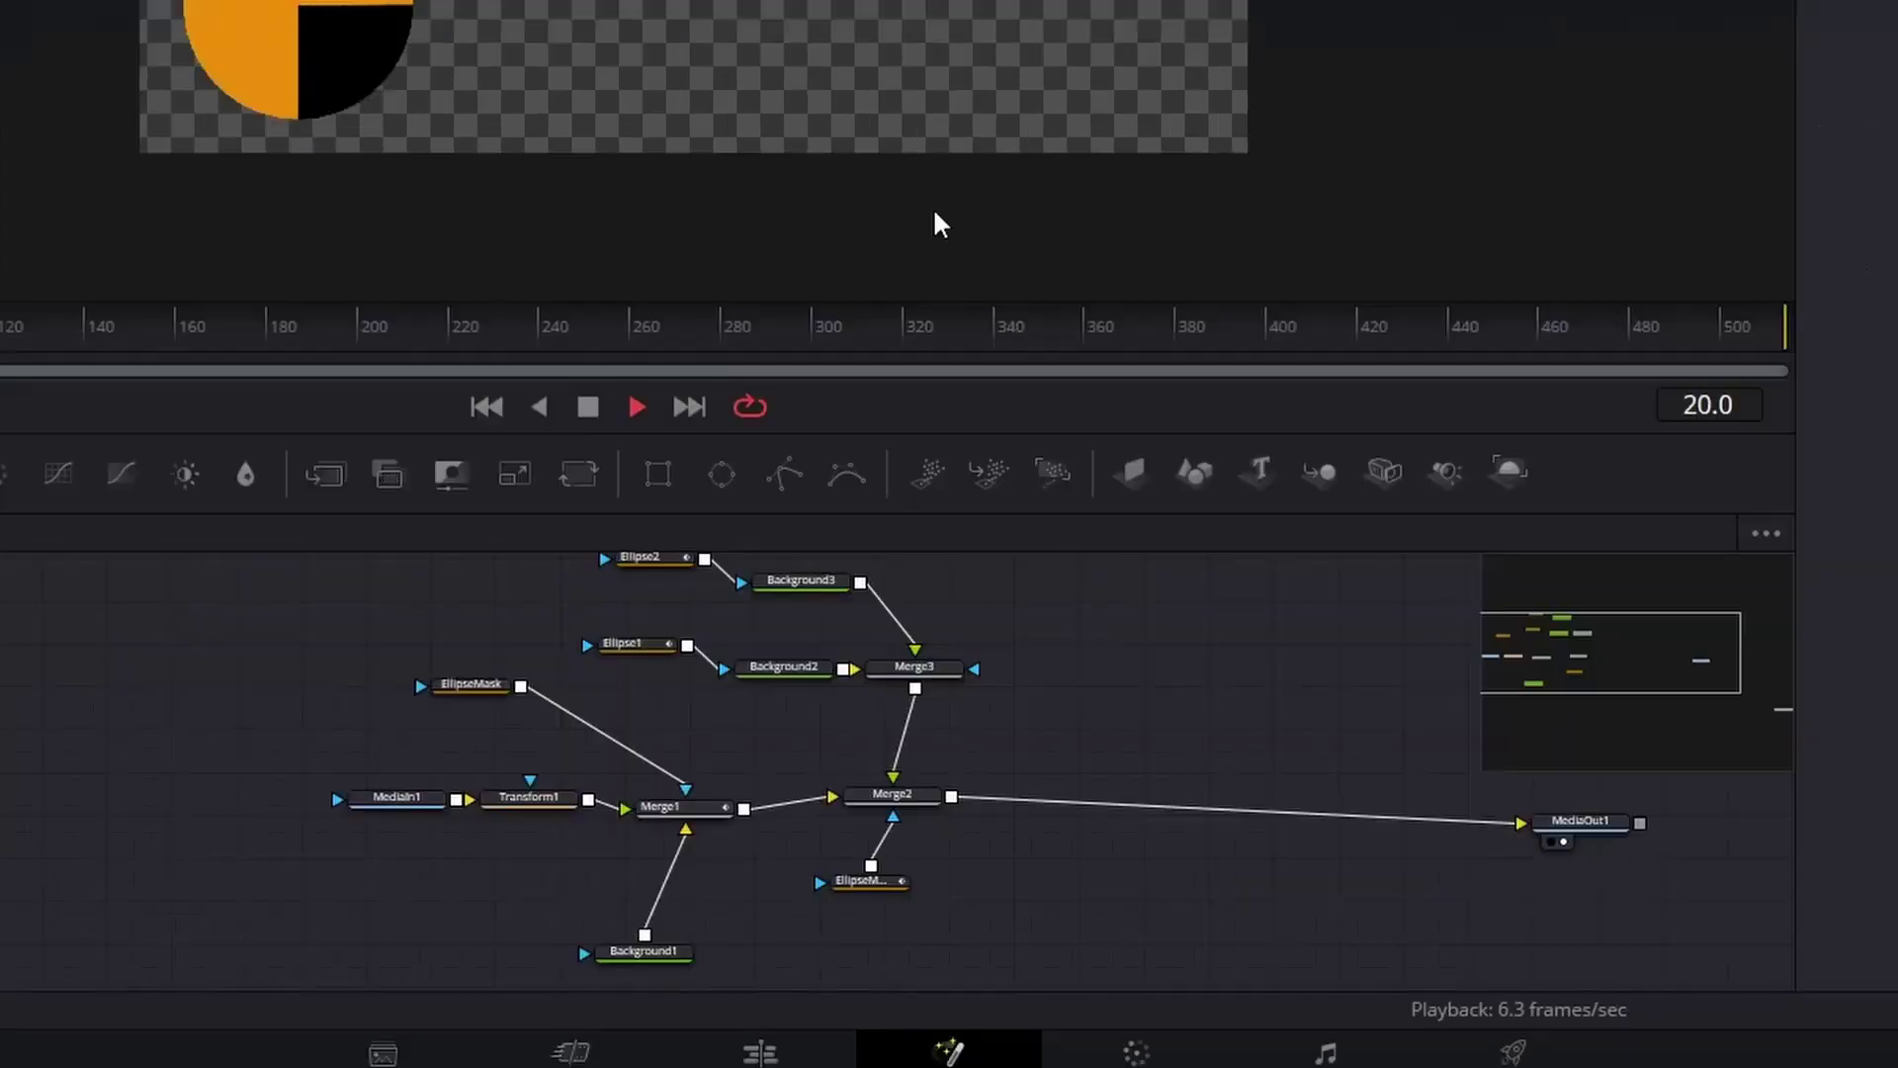
pyautogui.press('space')
pyautogui.click(781, 669)
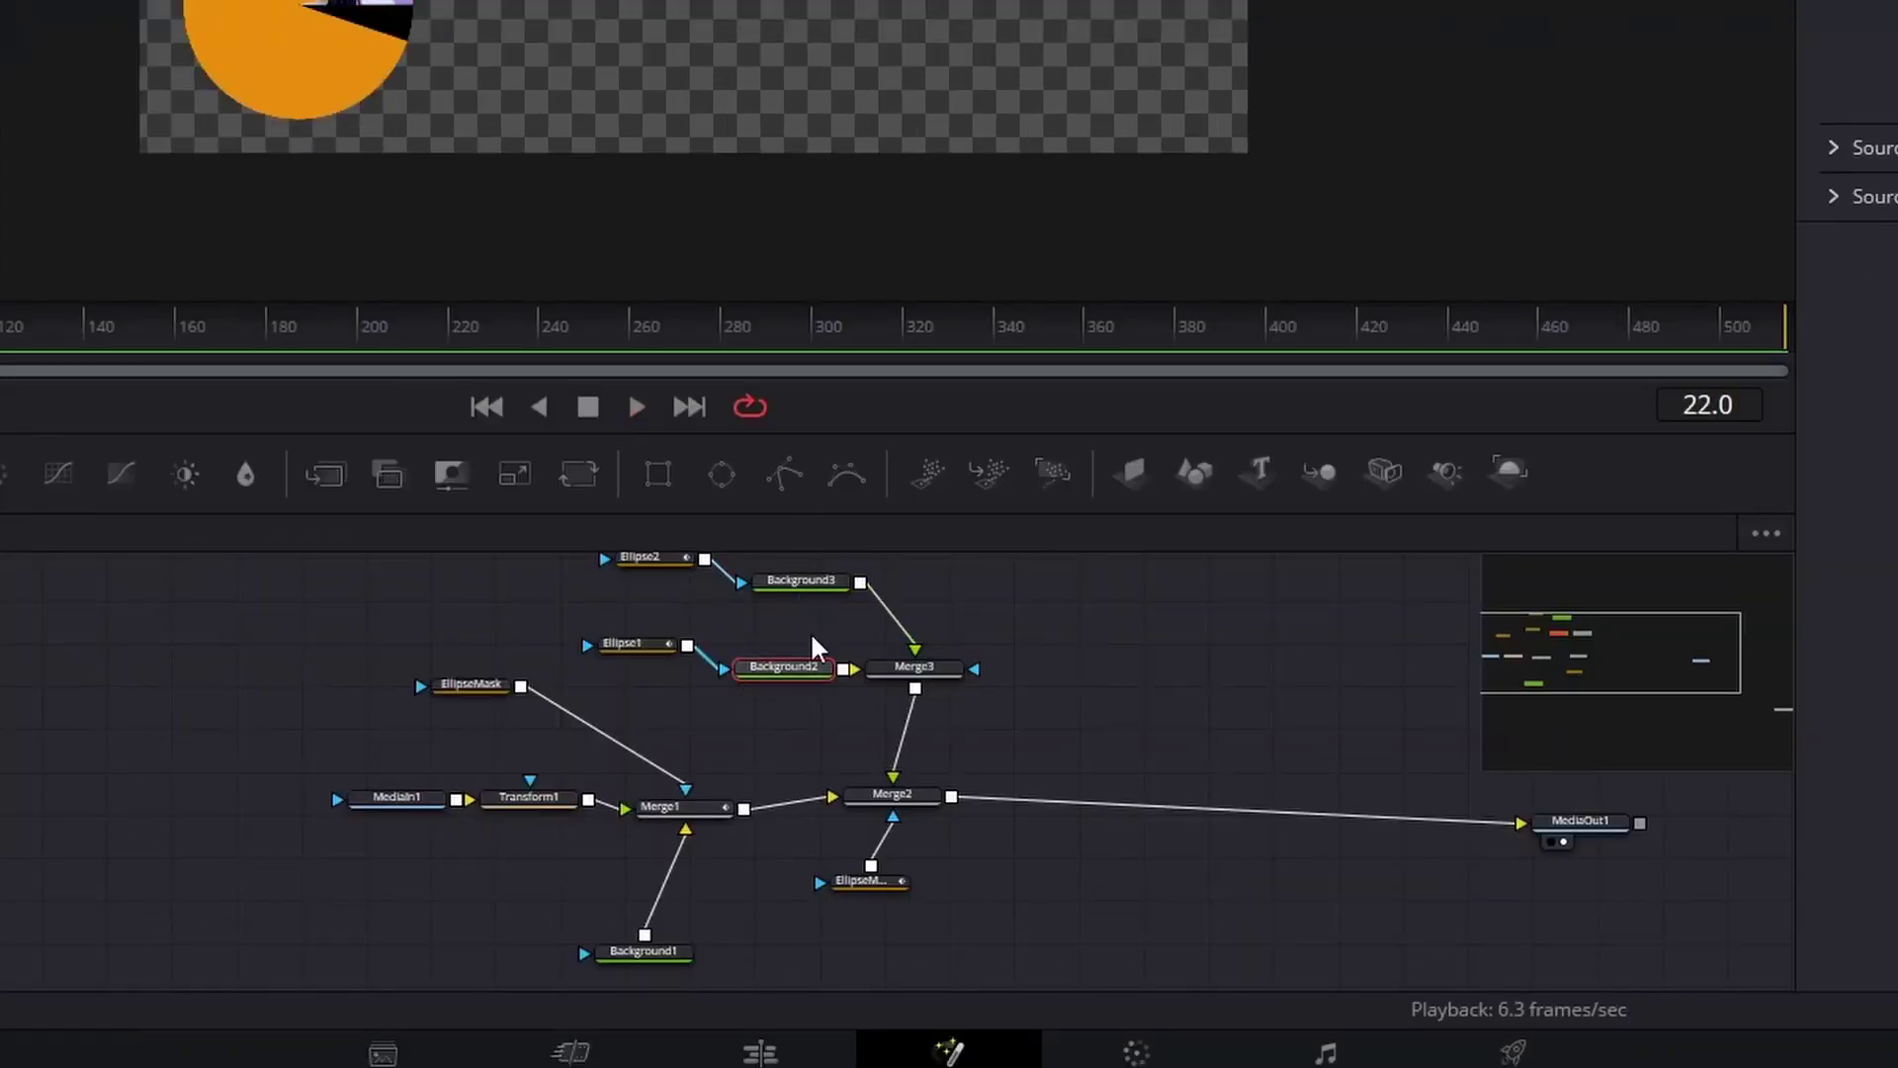
pyautogui.click(803, 582)
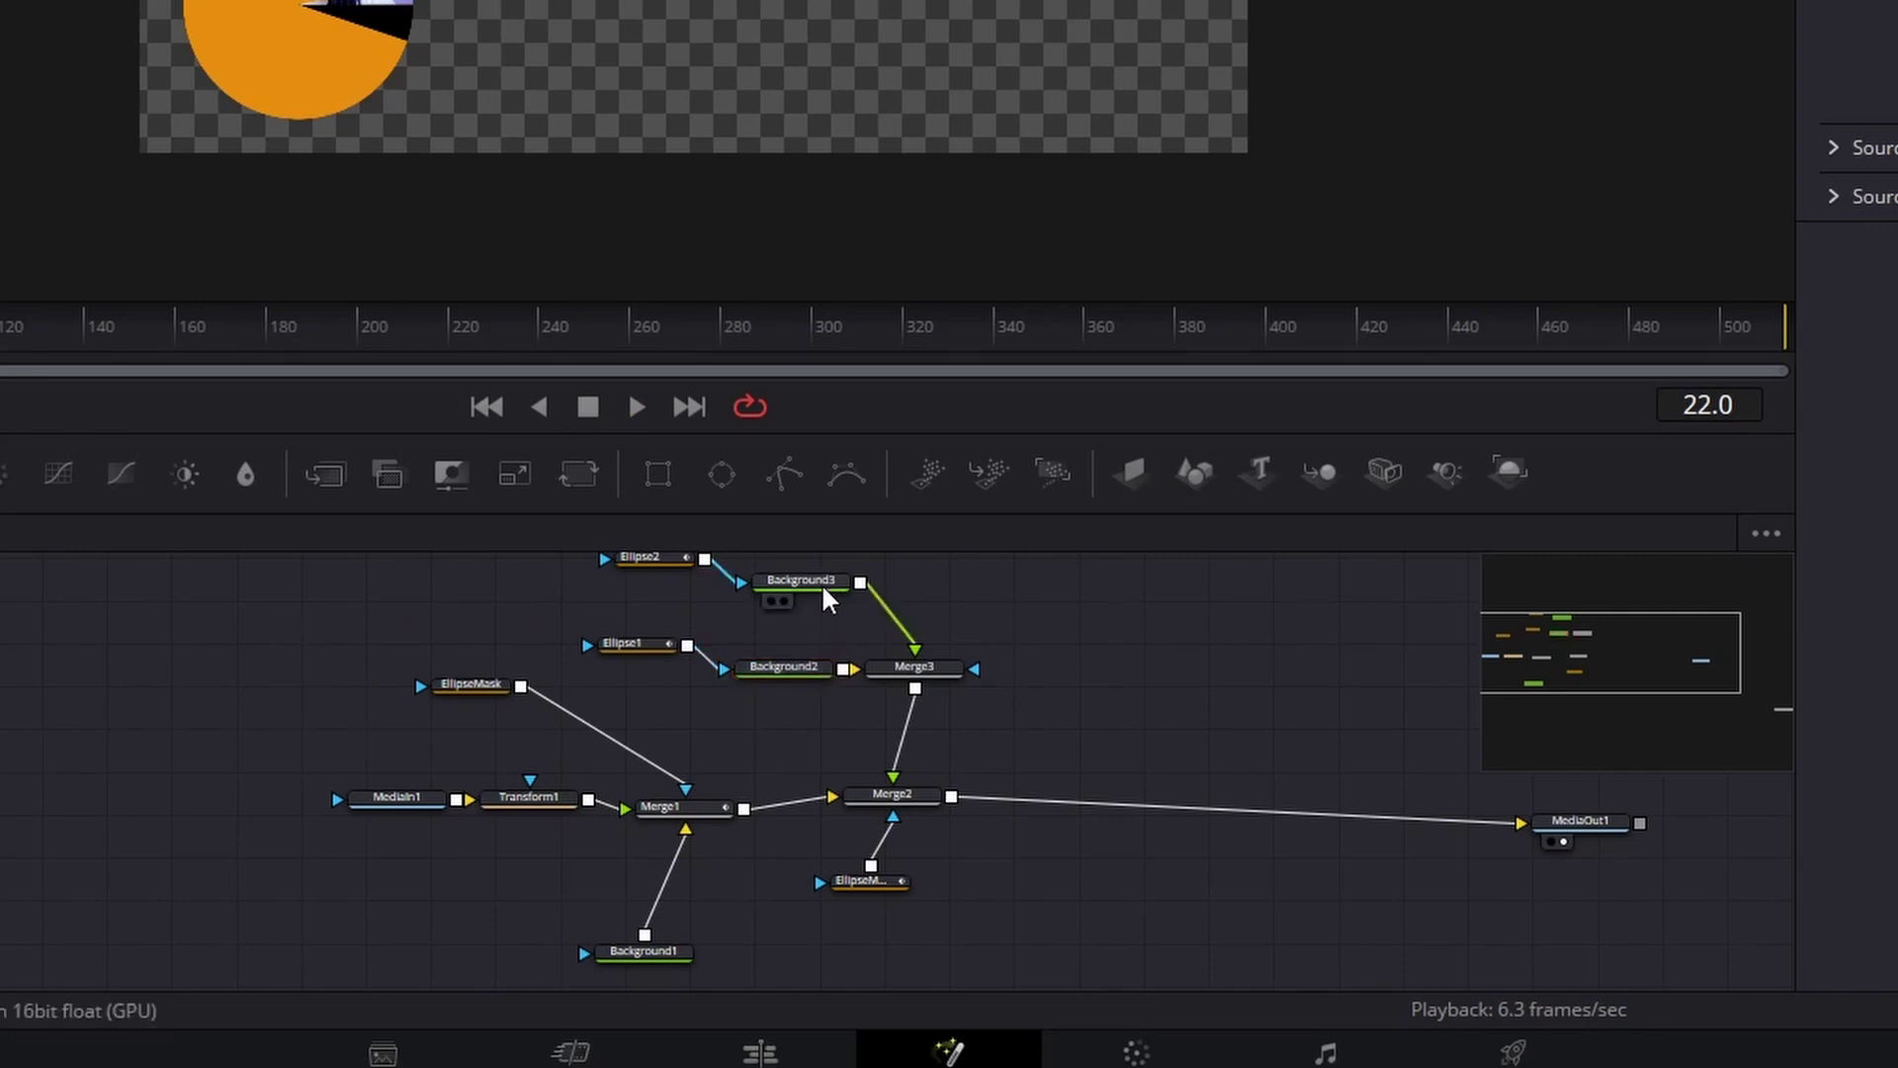
pyautogui.scroll(1, 803, 613)
pyautogui.click(796, 700)
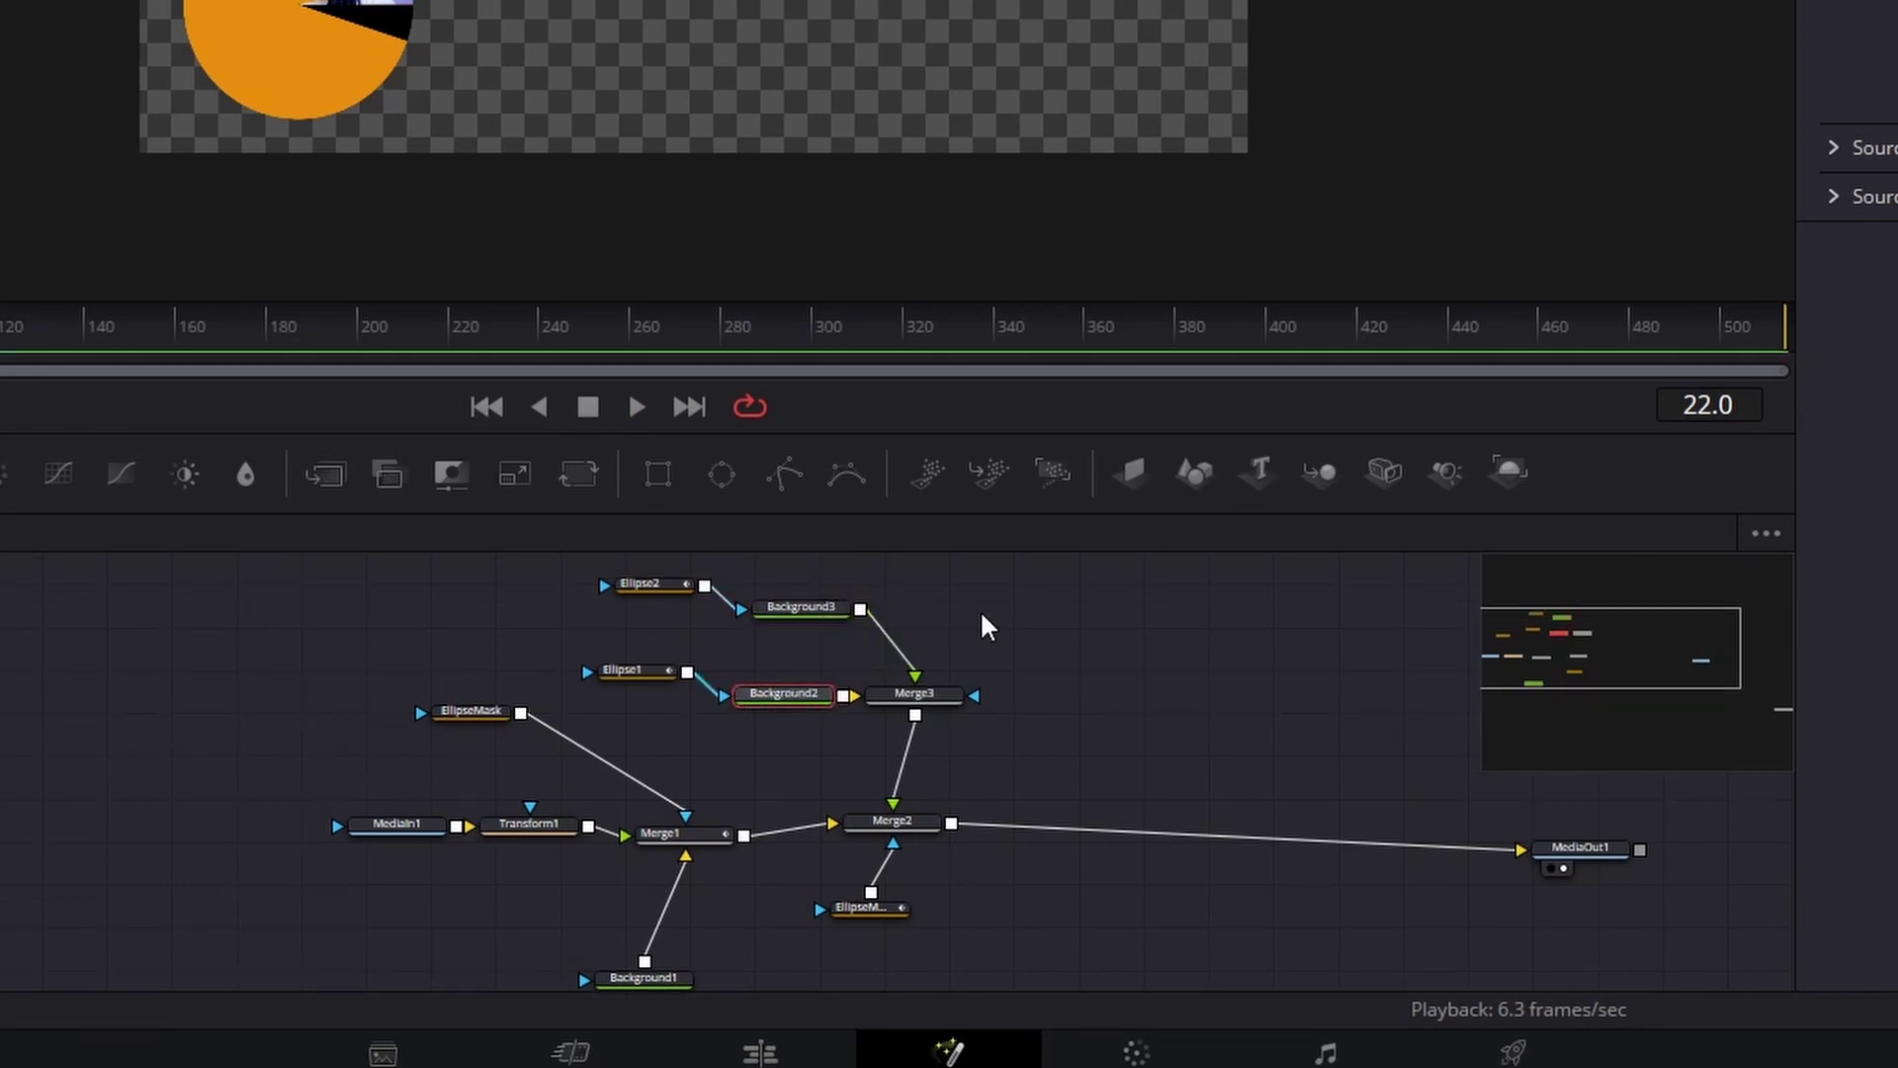
# Move MediaIn1 and Transform1 farther away from Merge1 in the node graph.
pyautogui.moveTo(273, 793)
pyautogui.mouseDown()
pyautogui.moveTo(482, 854)
pyautogui.moveTo(401, 834)
pyautogui.mouseUp()
pyautogui.click(400, 834)
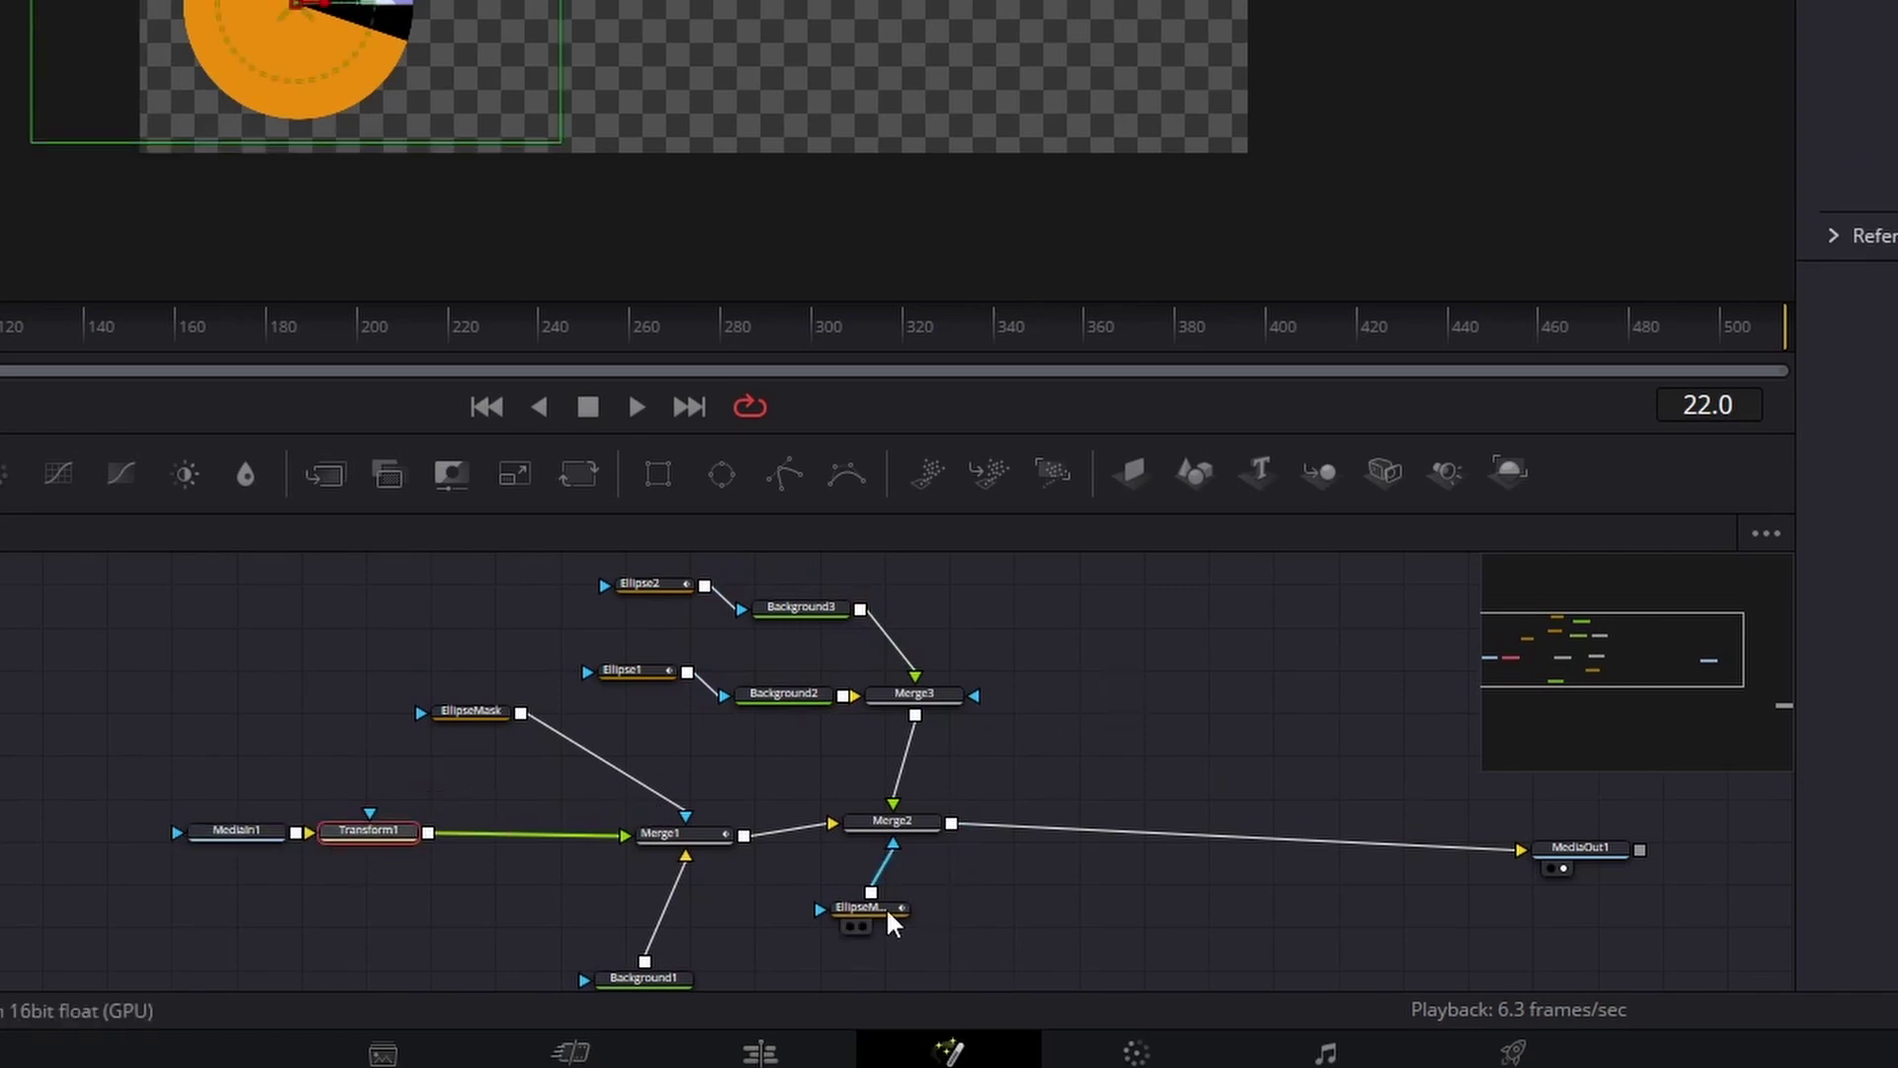
# Enable motion blur on the Ellipse1 mask node feeding Background2.
pyautogui.click(875, 909)
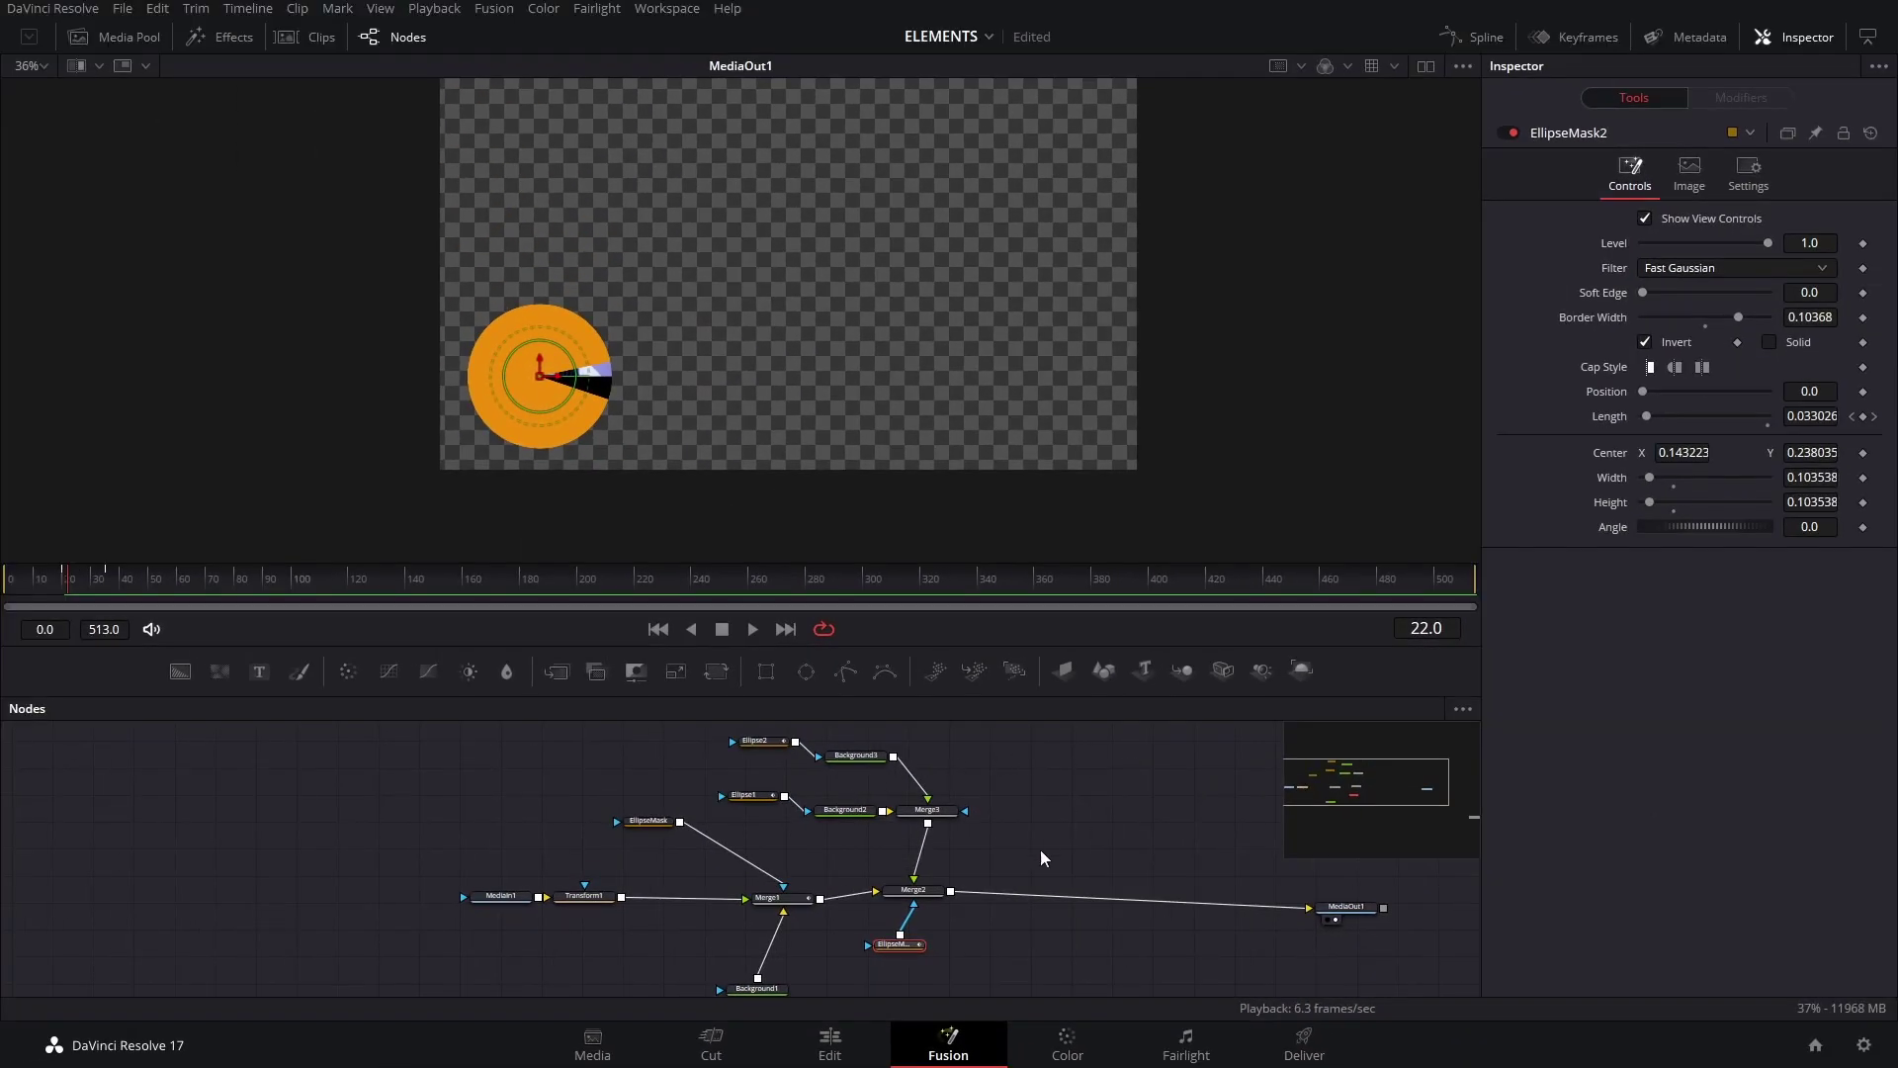
pyautogui.scroll(3, 933, 934)
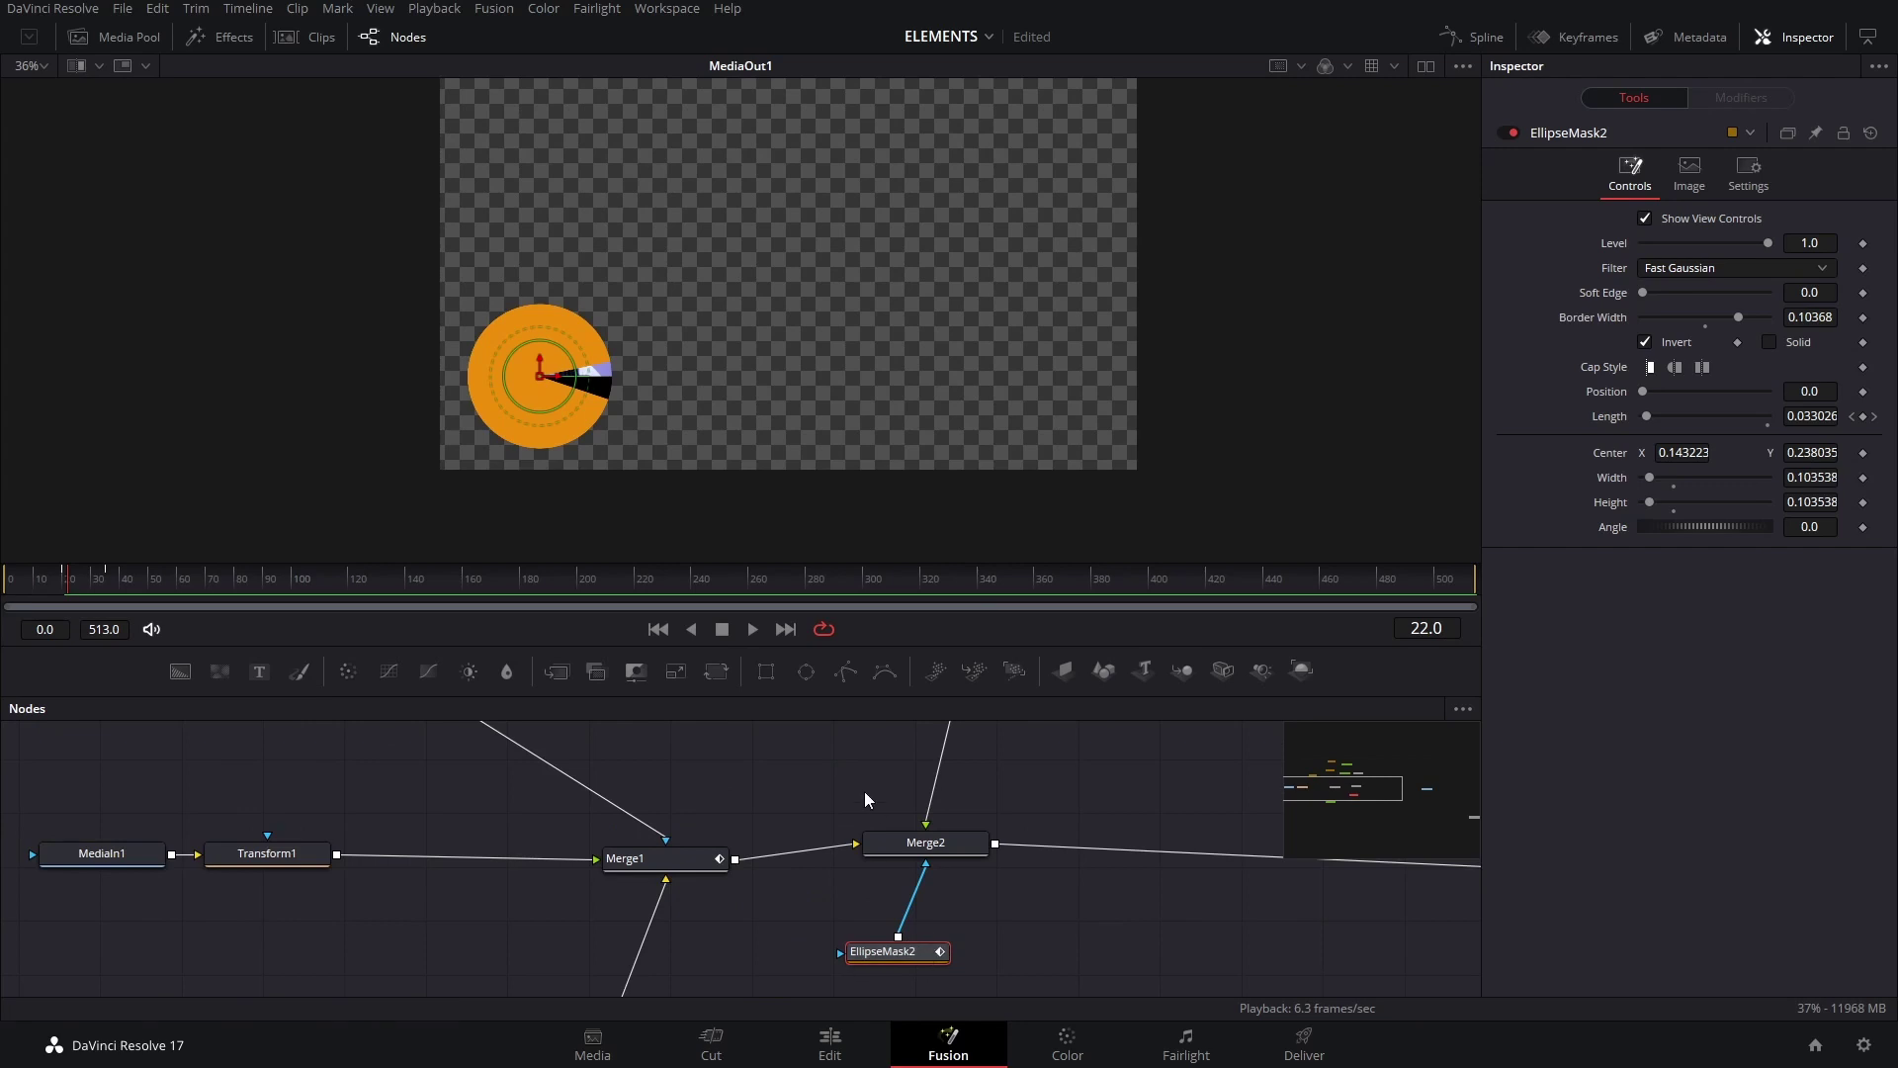
pyautogui.scroll(-3, 864, 795)
pyautogui.moveTo(832, 757); pyautogui.dragTo(870, 838)
pyautogui.scroll(3, 826, 813)
pyautogui.click(721, 799)
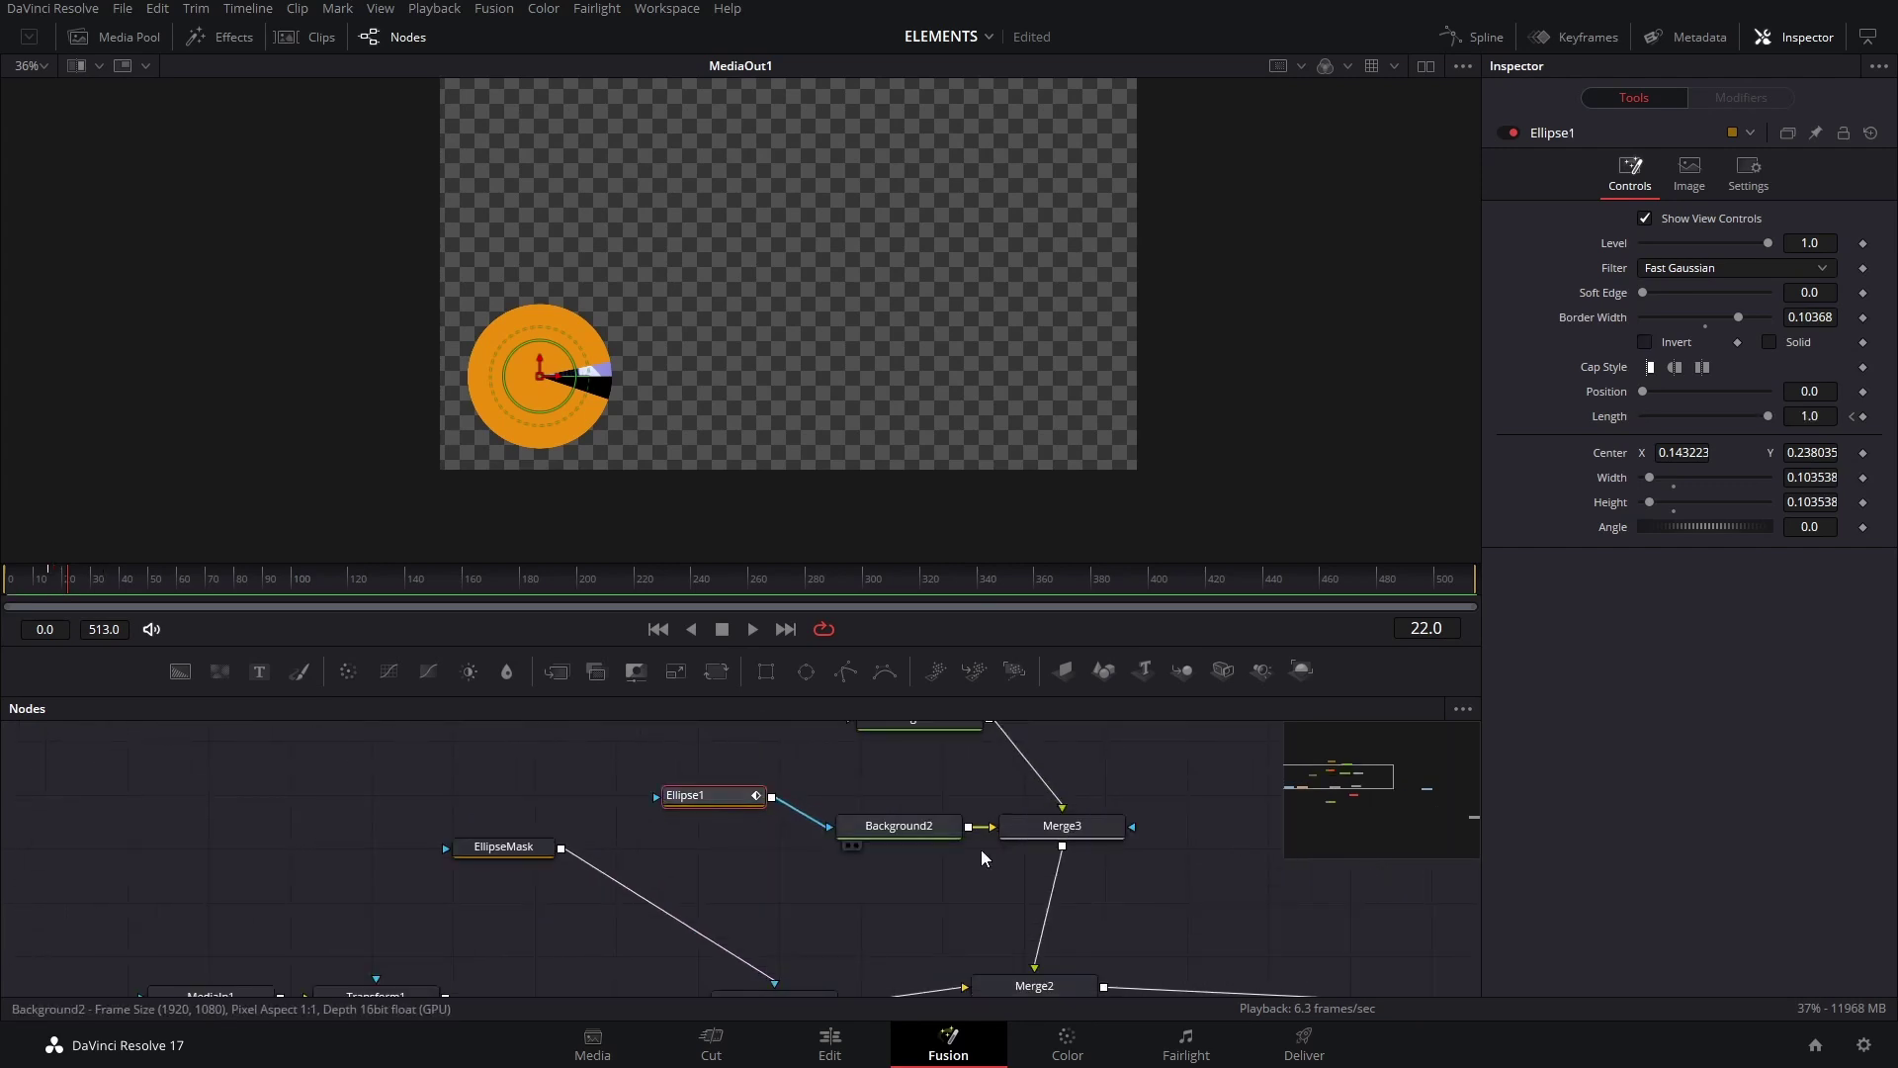
pyautogui.scroll(-3, 982, 856)
pyautogui.click(1748, 170)
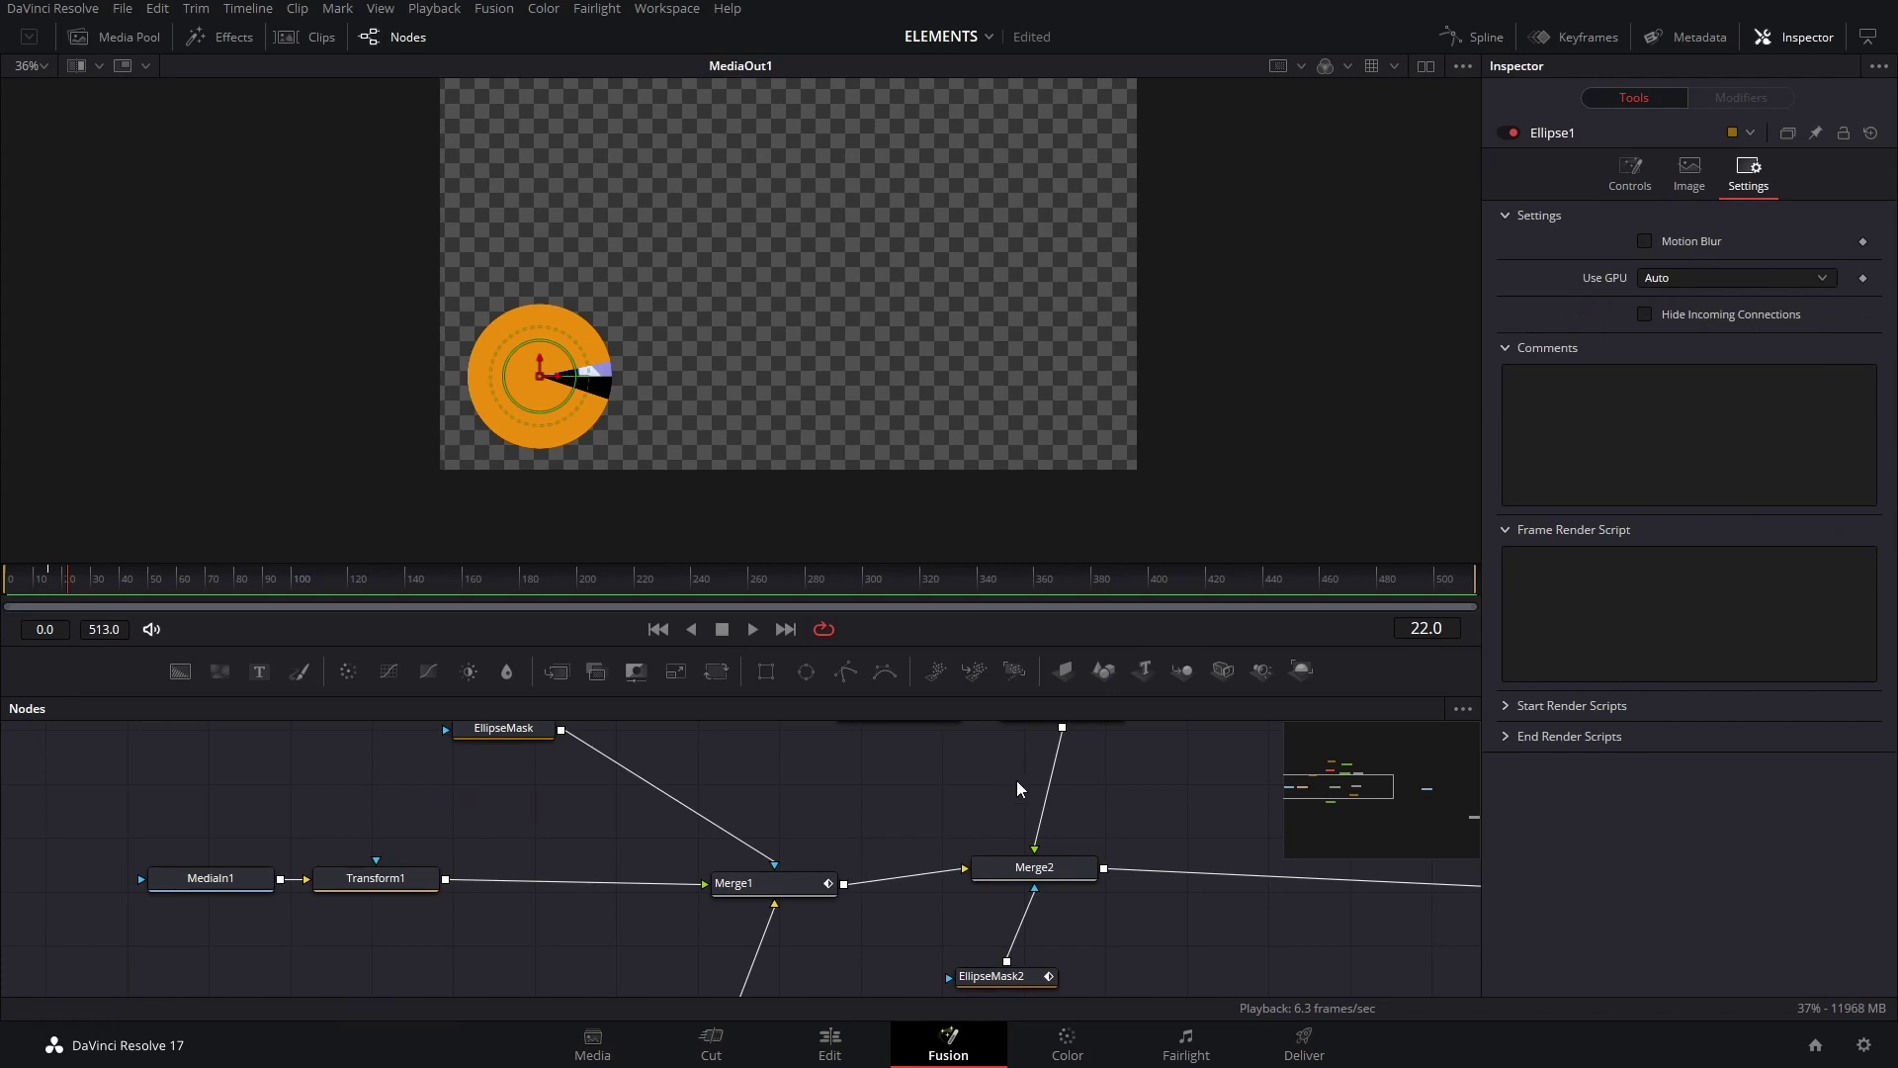
pyautogui.scroll(3, 938, 764)
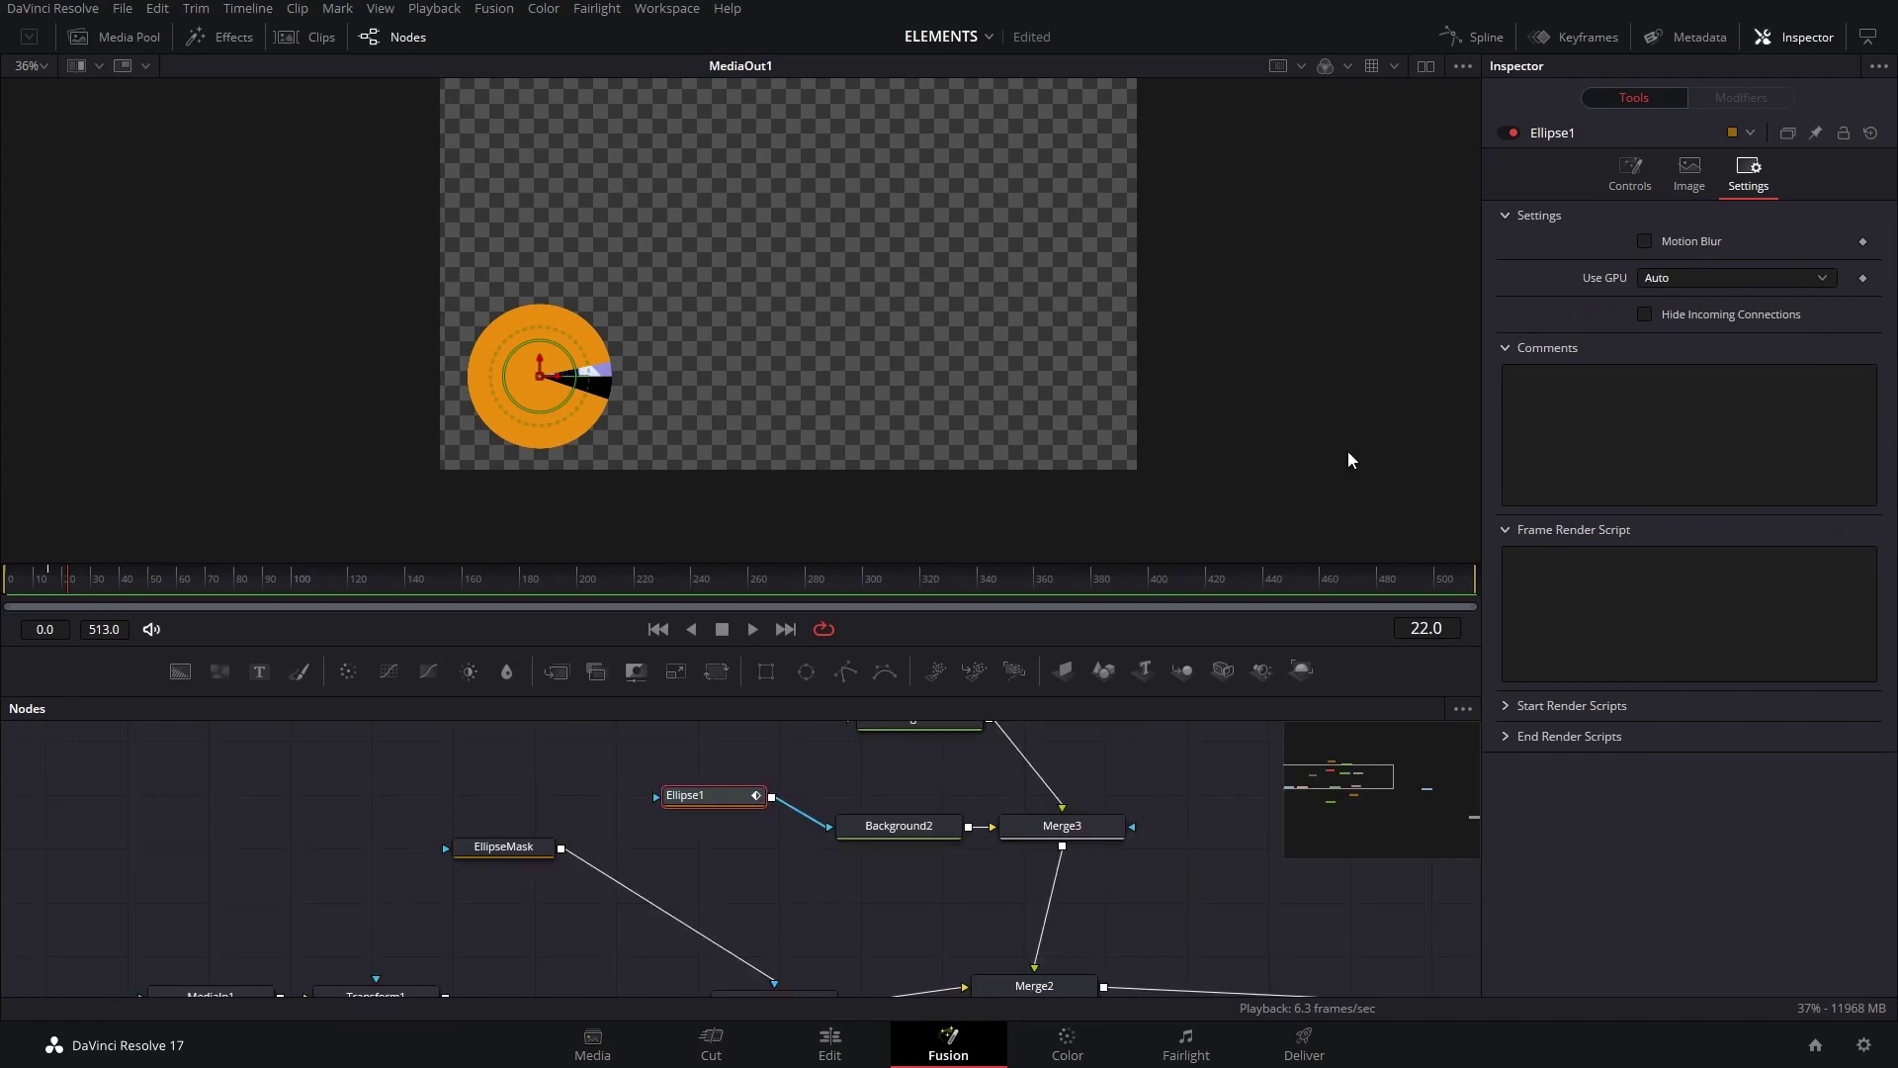
pyautogui.click(1642, 241)
# Enable motion blur on the Ellipse2 and EllipseMask2 nodes as well.
pyautogui.scroll(-2, 811, 922)
pyautogui.click(741, 758)
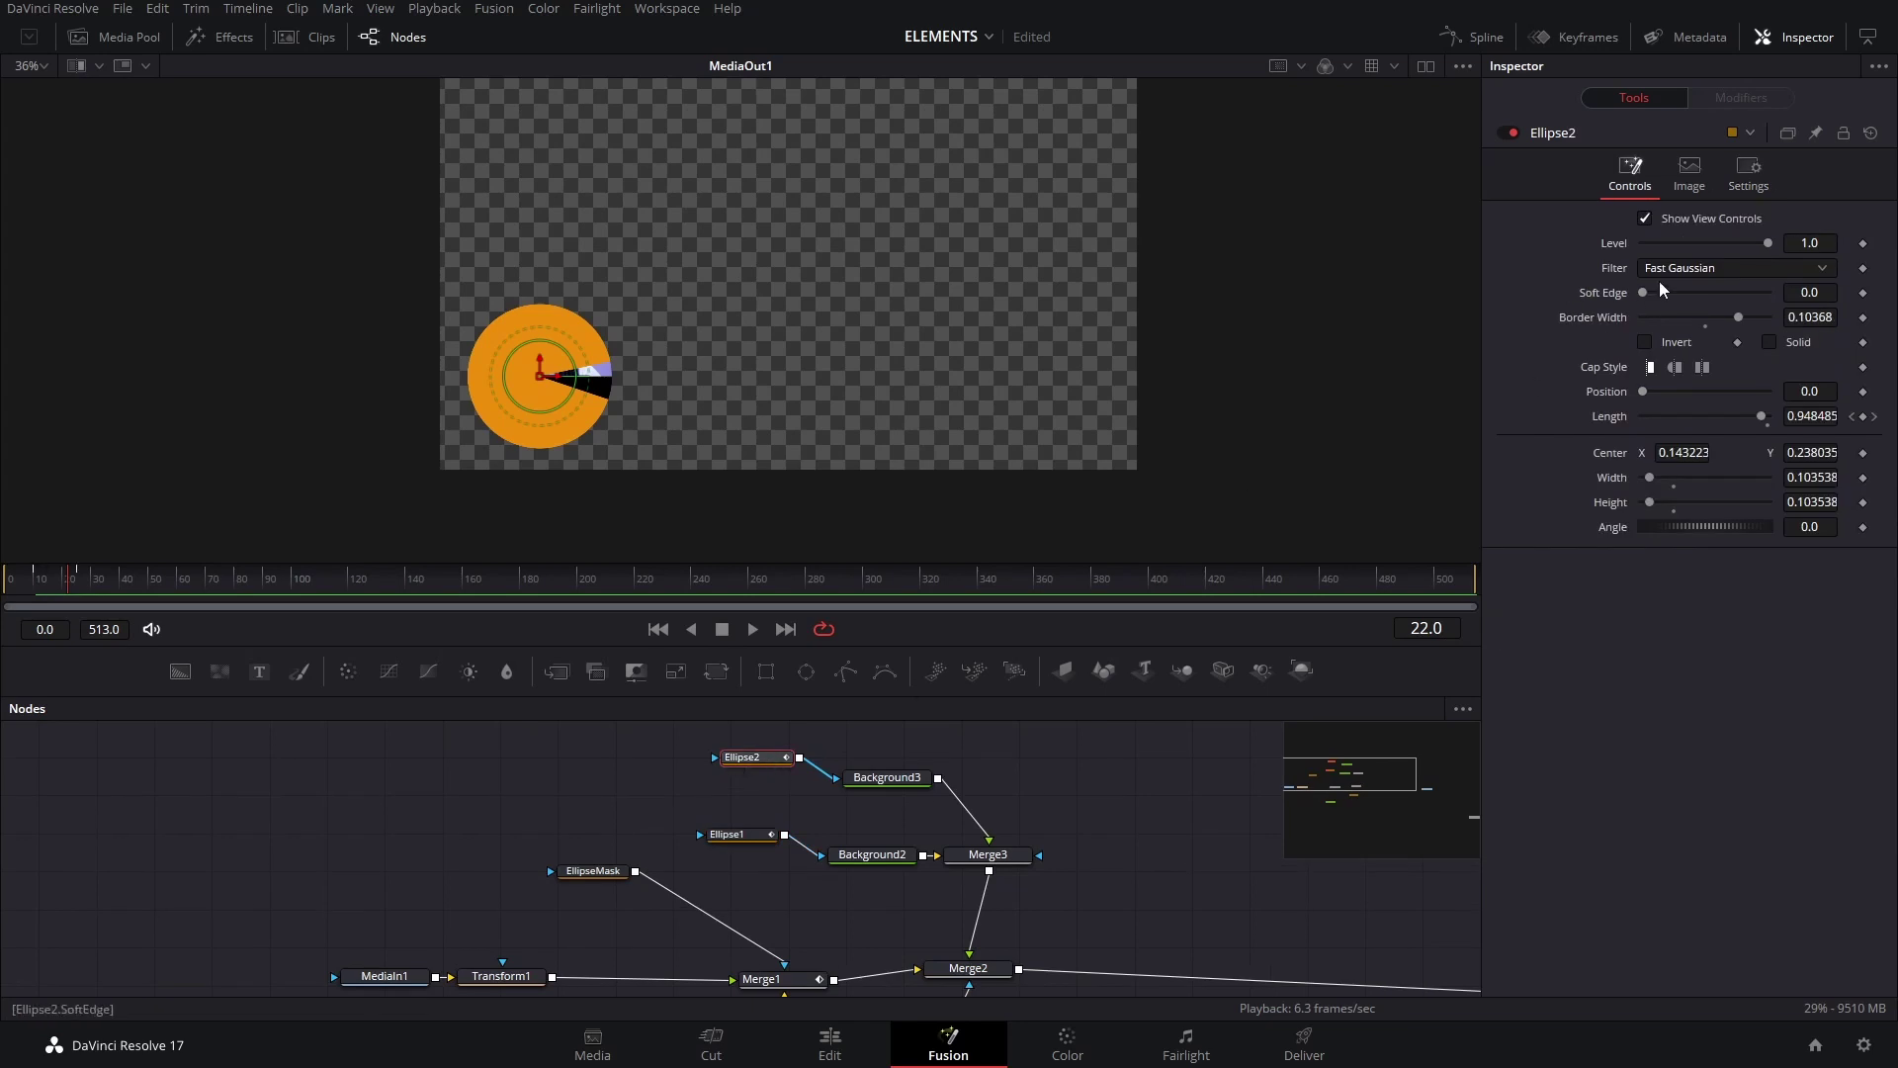
pyautogui.click(1737, 176)
pyautogui.click(1643, 241)
pyautogui.scroll(-3, 966, 901)
pyautogui.click(951, 927)
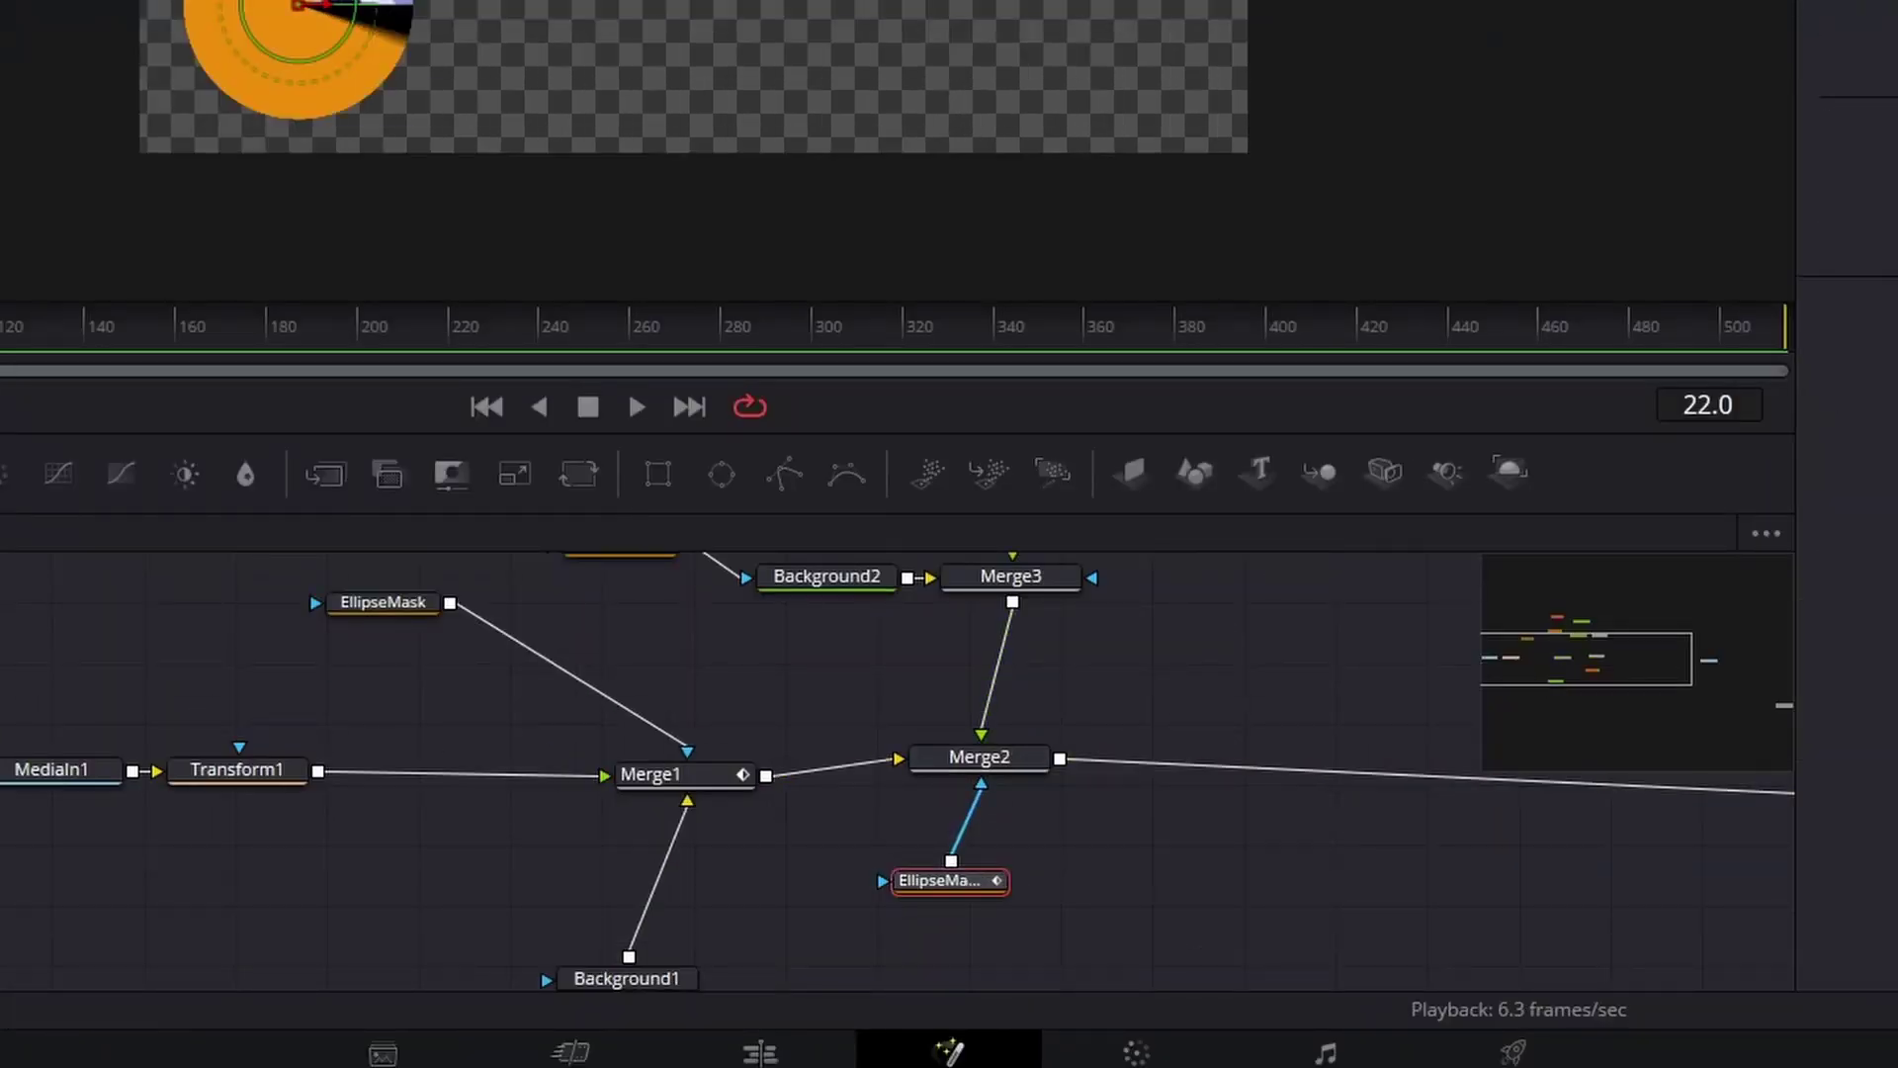
pyautogui.click(1746, 176)
pyautogui.click(1642, 241)
# Play the reveal from the start to check the motion blur on the wipe edges, stopping at frame 22.
pyautogui.click(10, 603)
pyautogui.press('space')
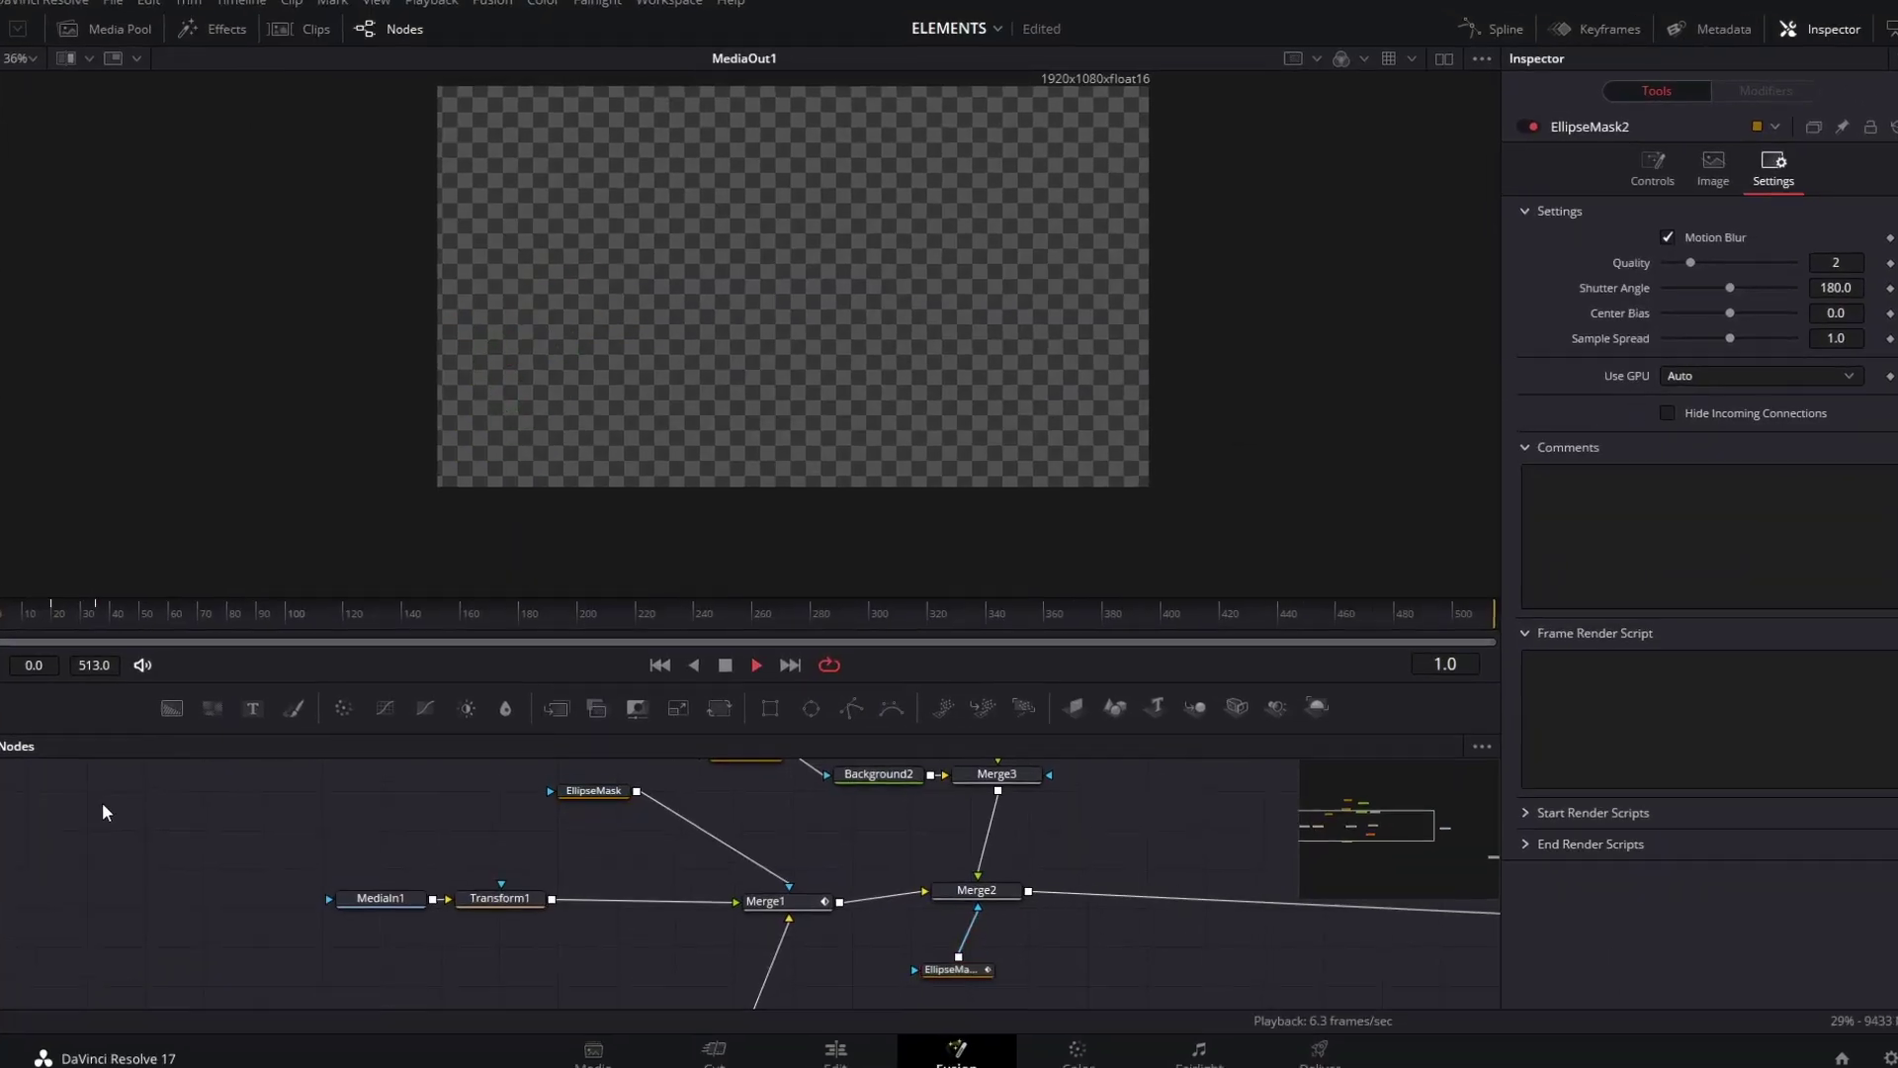
pyautogui.press('space')
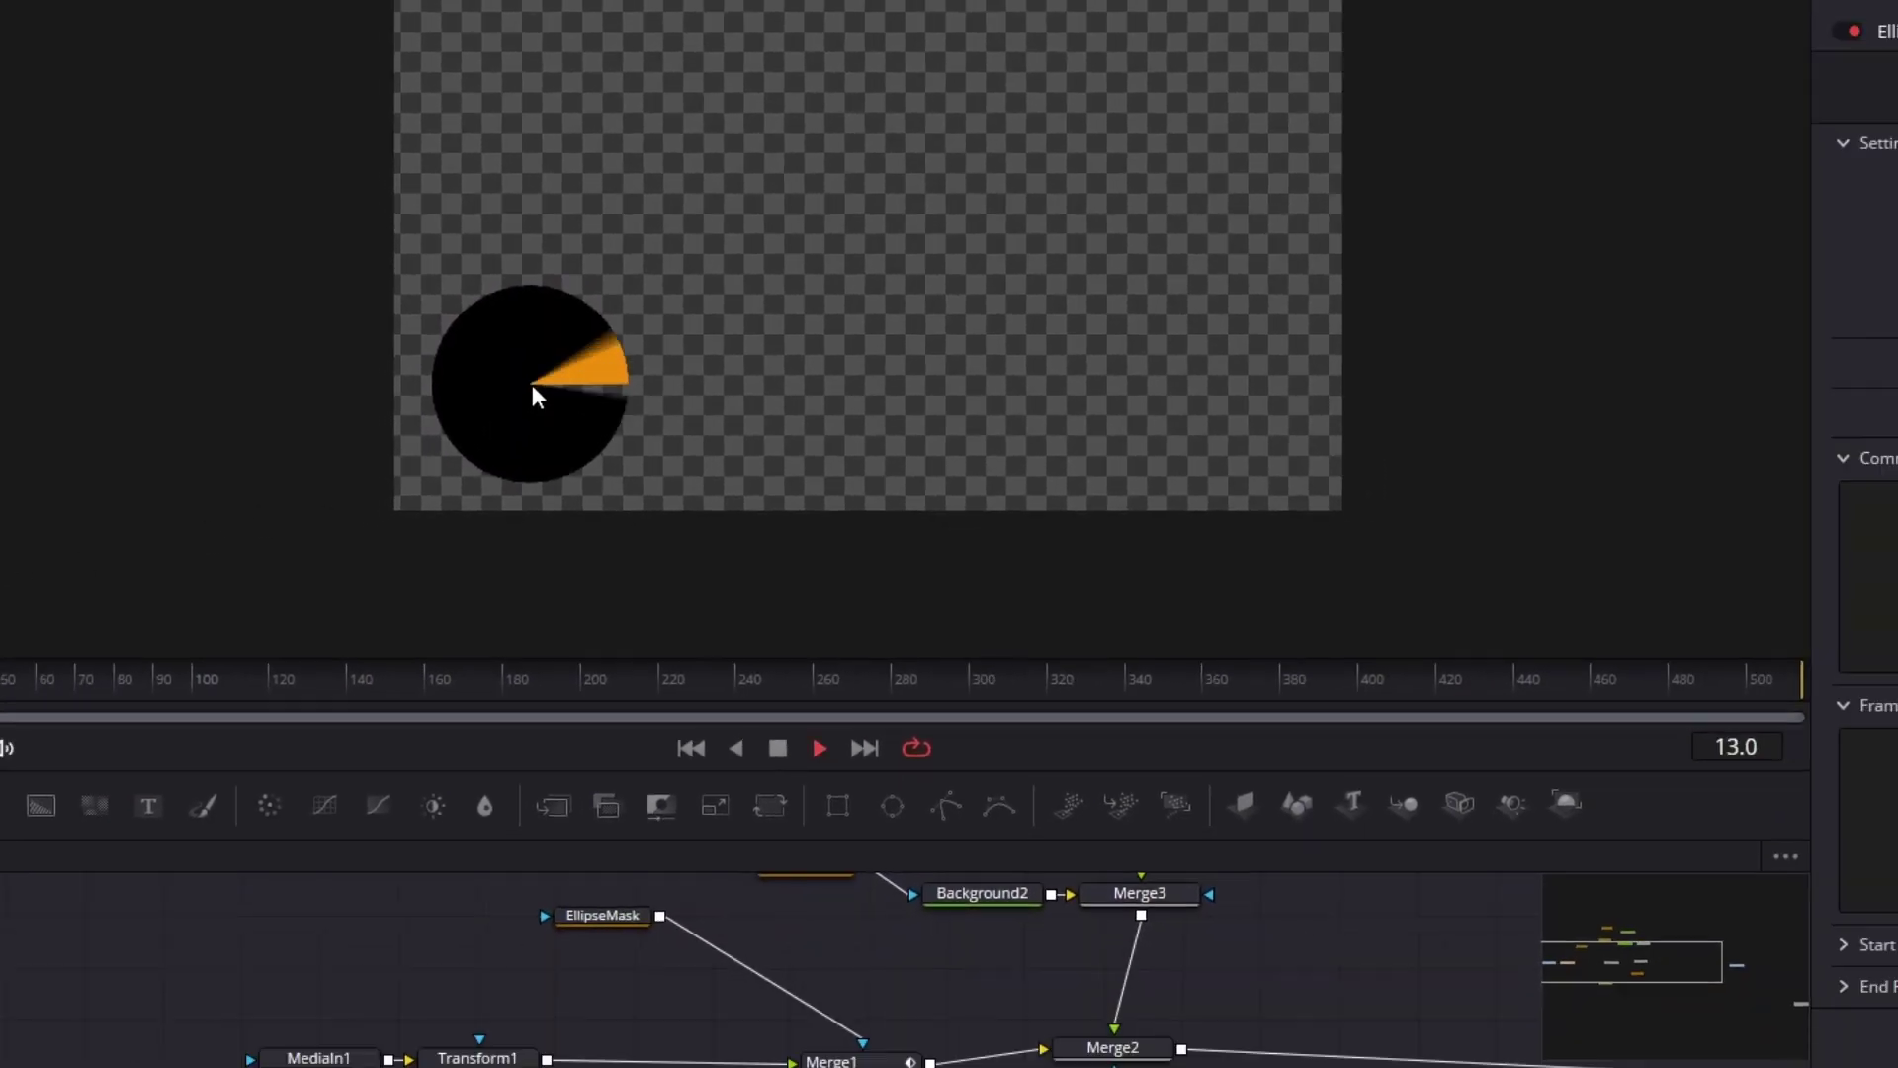
pyautogui.press('space')
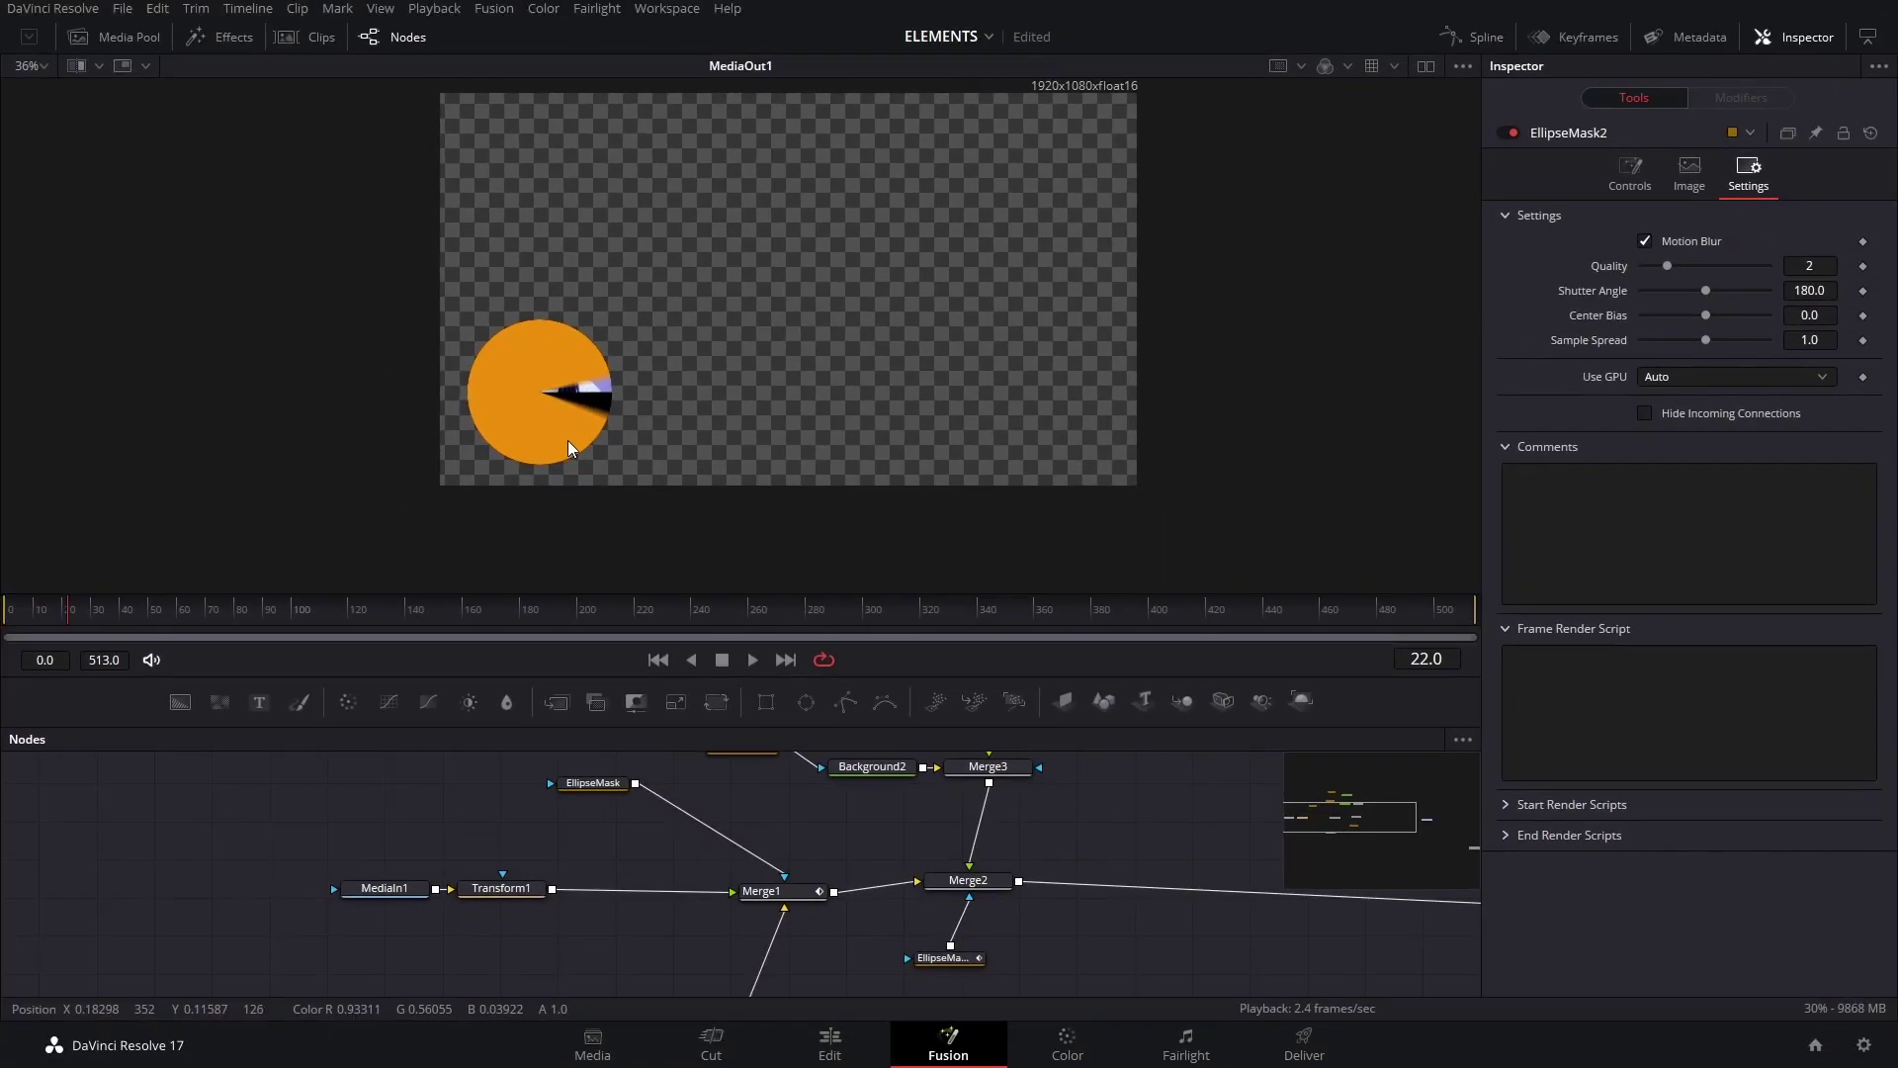
# Add expression fields to EllipseMask2's motion blur Quality, Shutter Angle and Sample Spread settings.
pyautogui.click(947, 957)
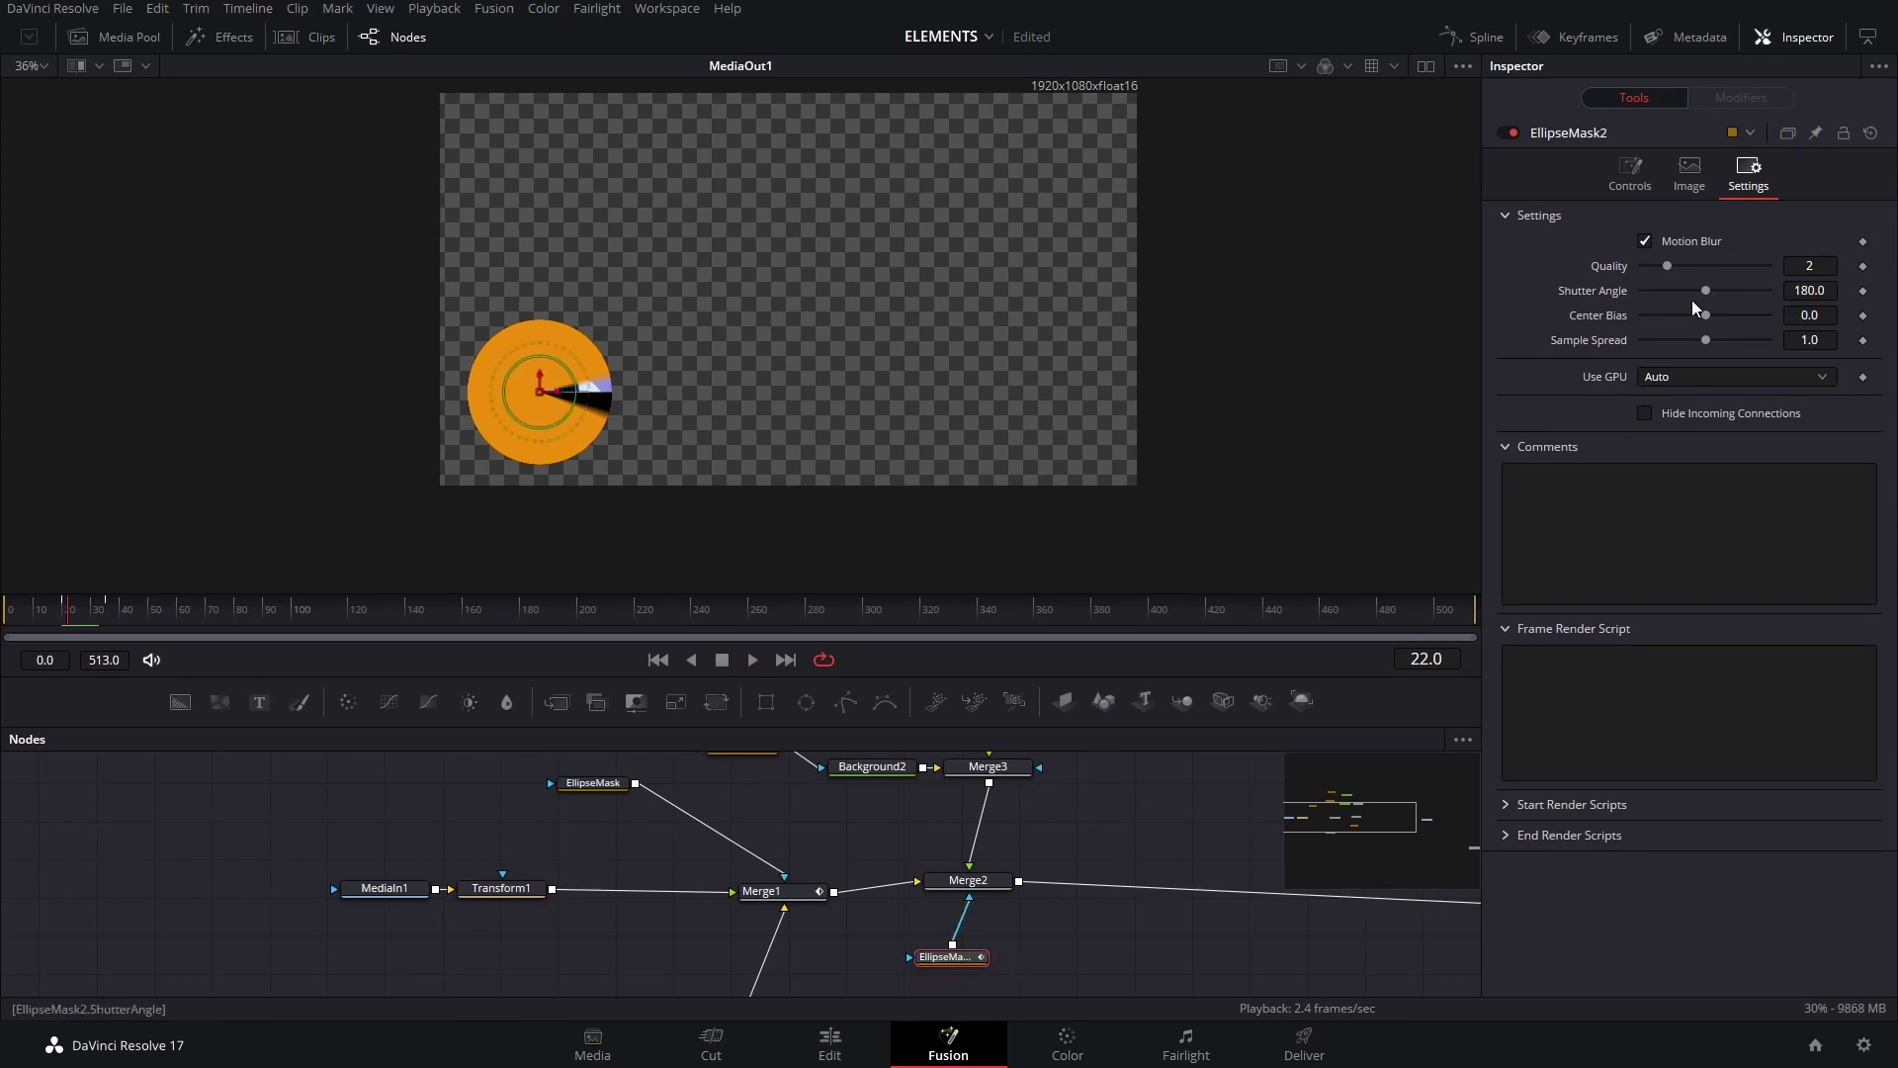
pyautogui.scroll(-4, 893, 880)
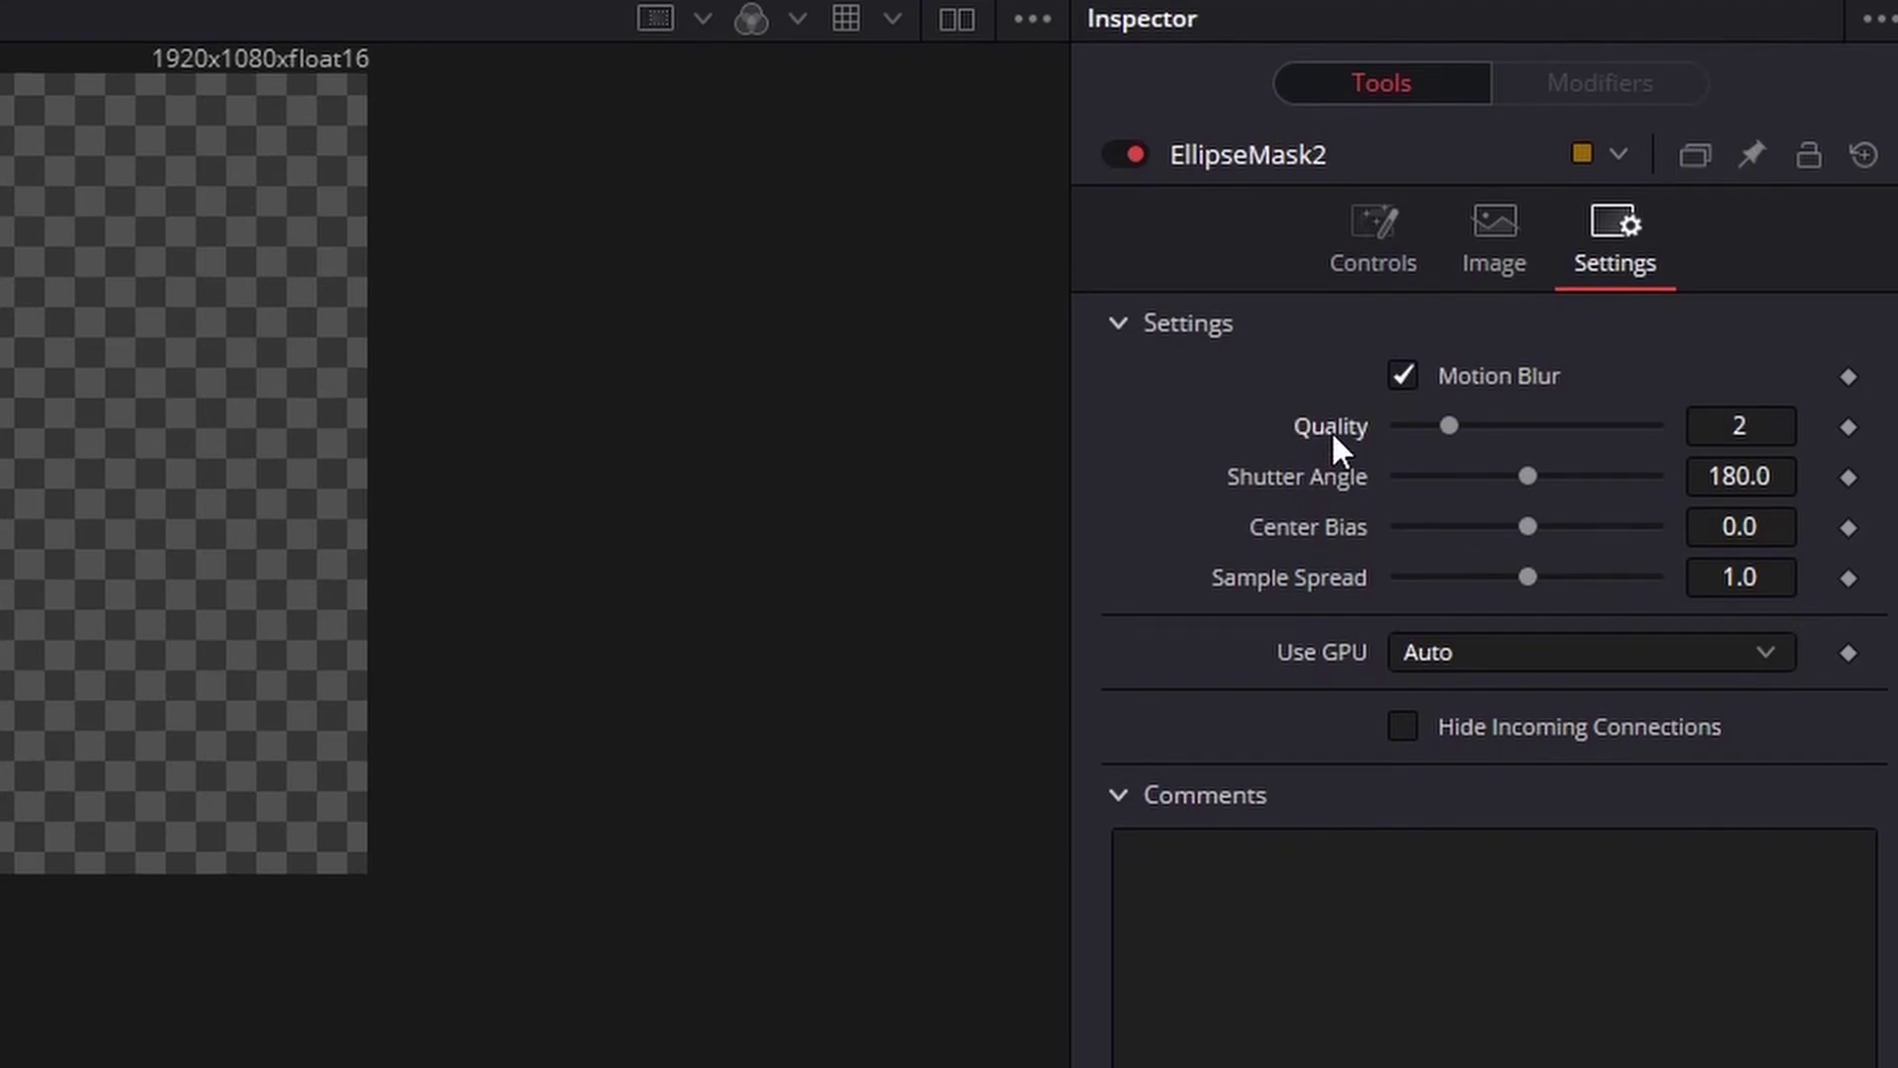
pyautogui.rightClick(1331, 430)
pyautogui.click(1414, 914)
pyautogui.rightClick(1349, 539)
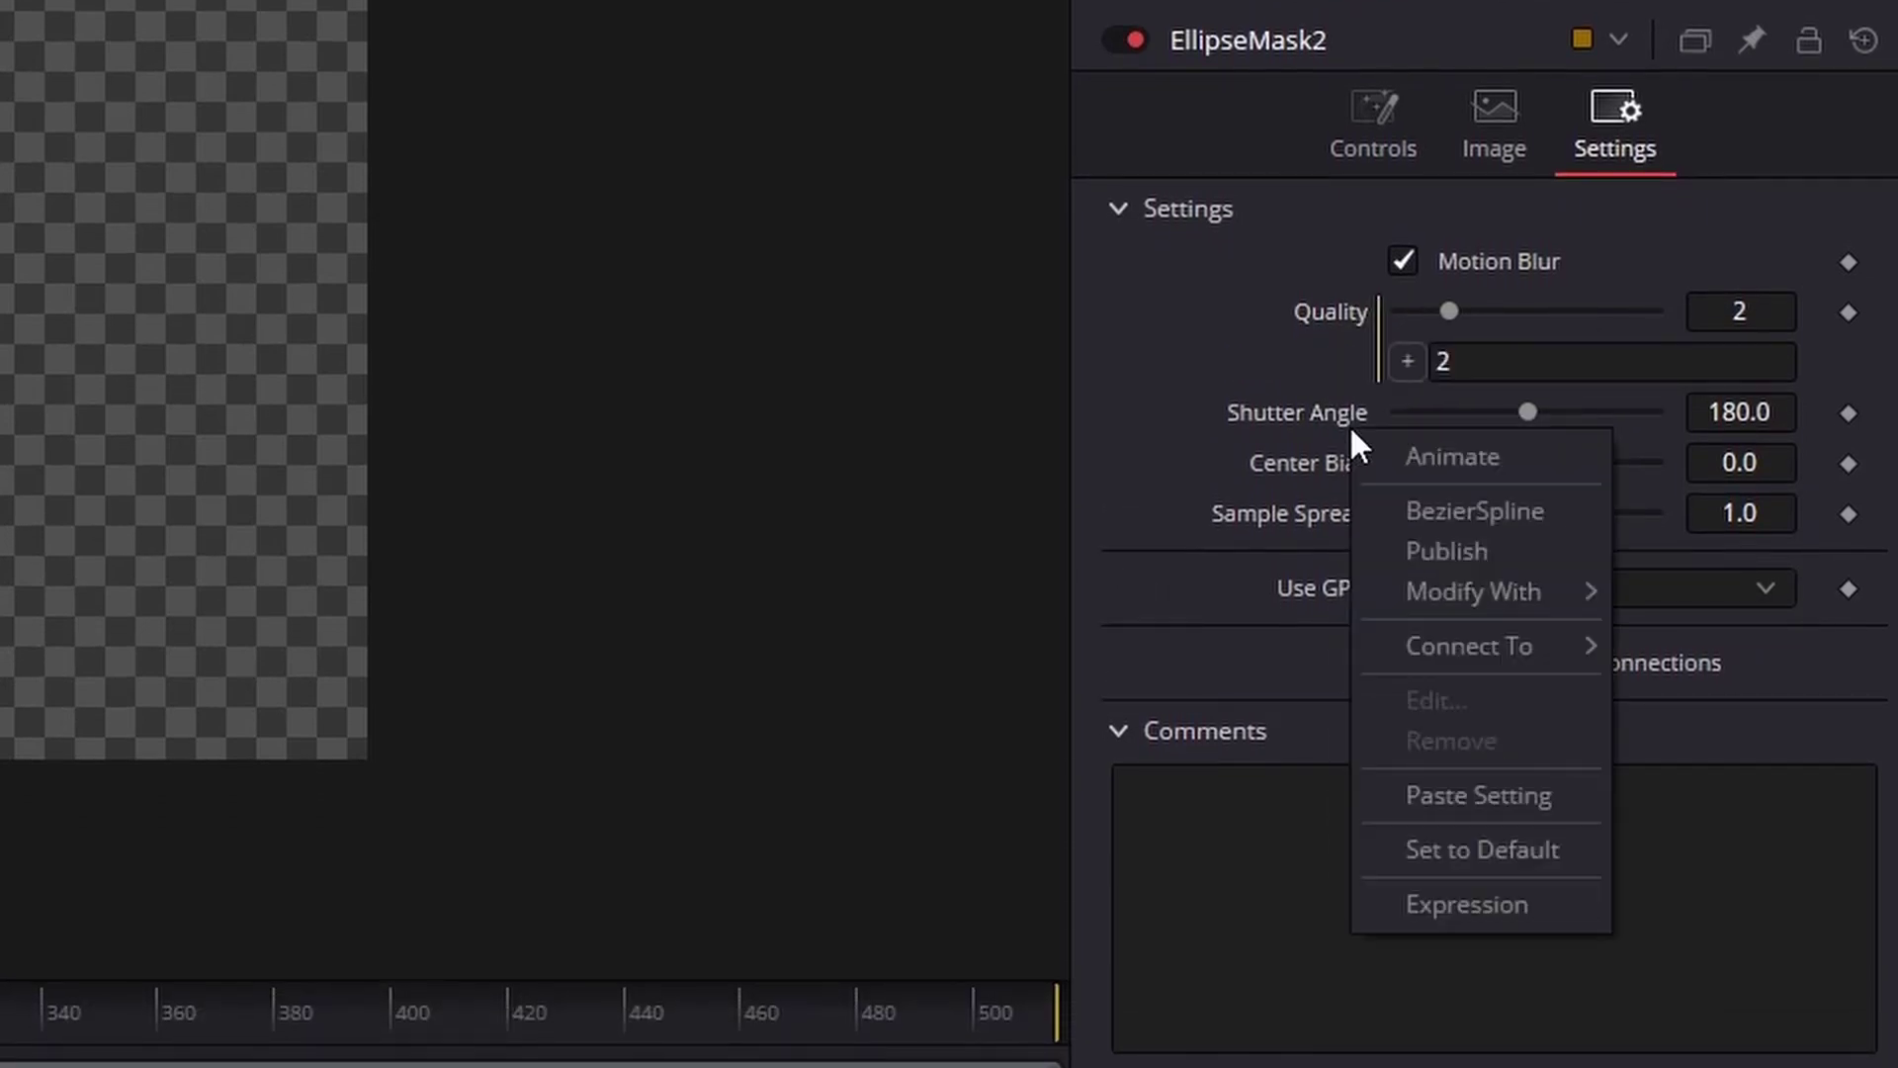
pyautogui.click(1429, 894)
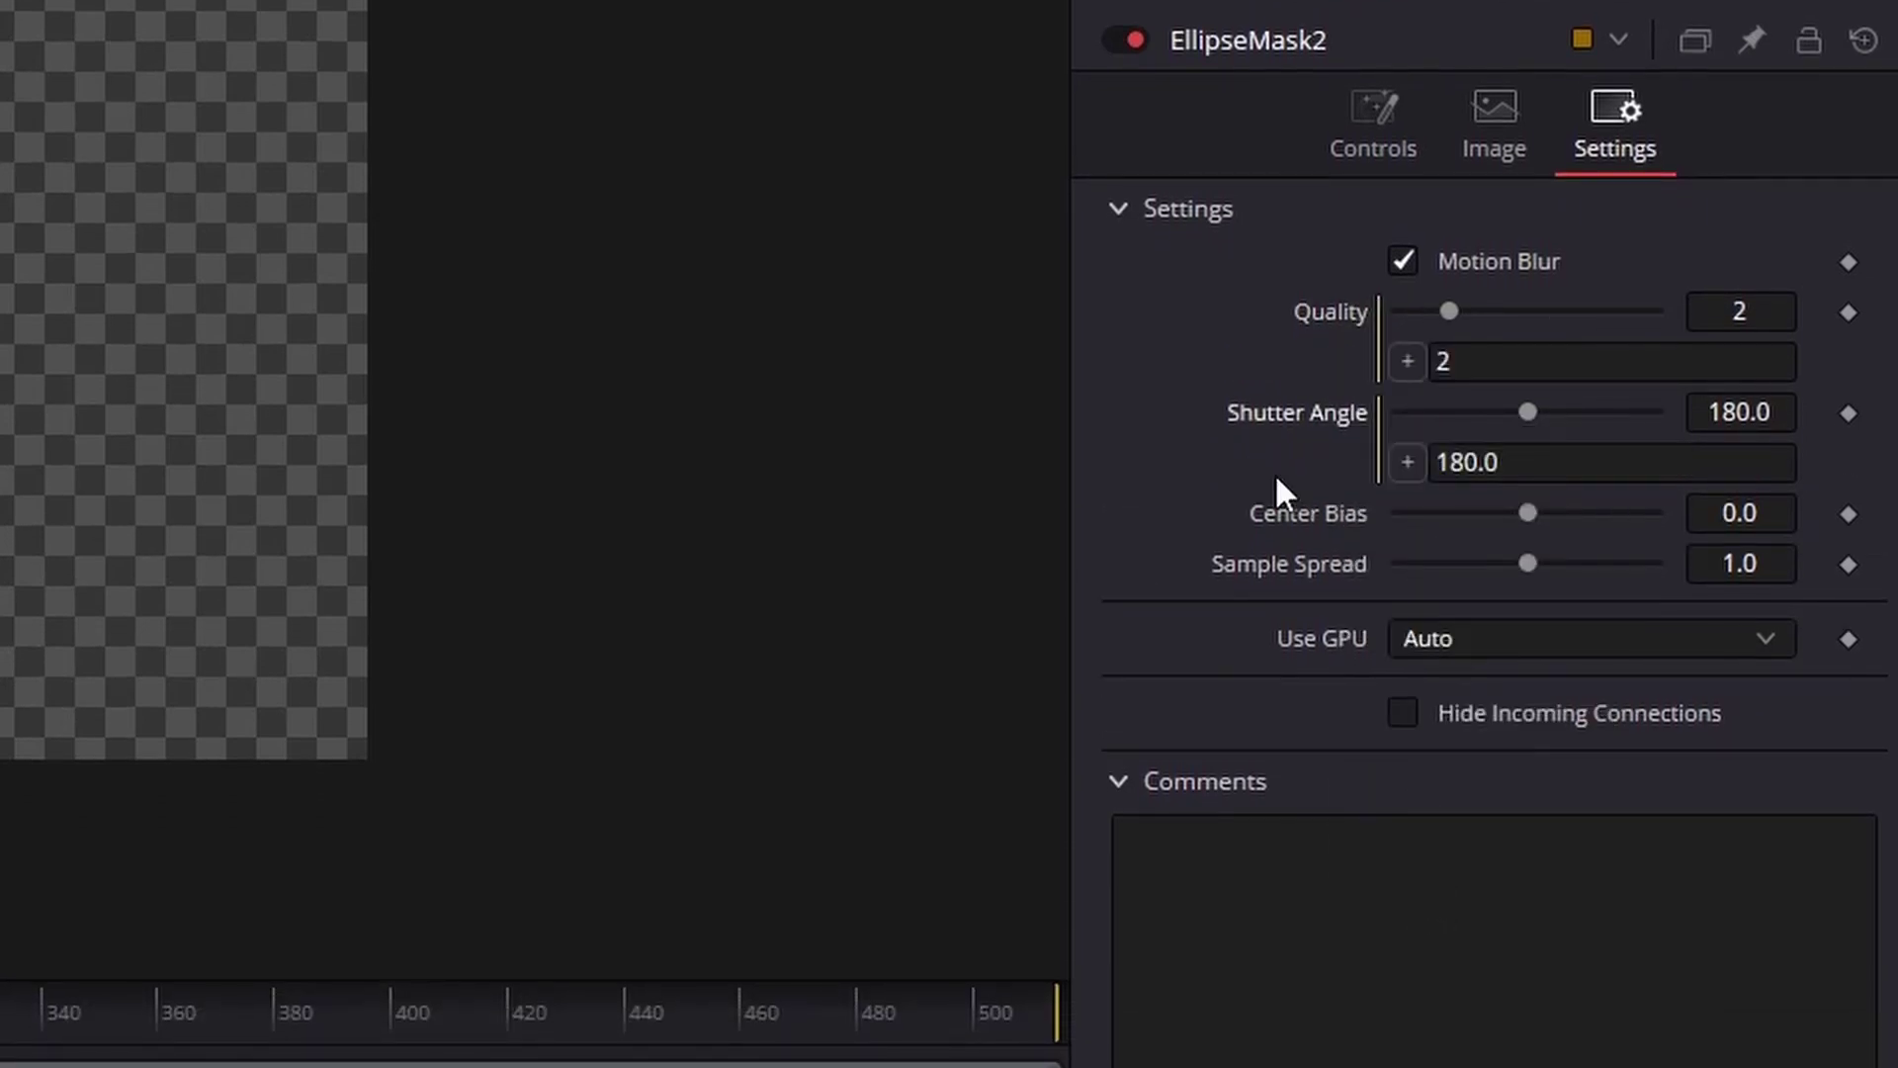
pyautogui.rightClick(1275, 540)
pyautogui.click(1360, 1020)
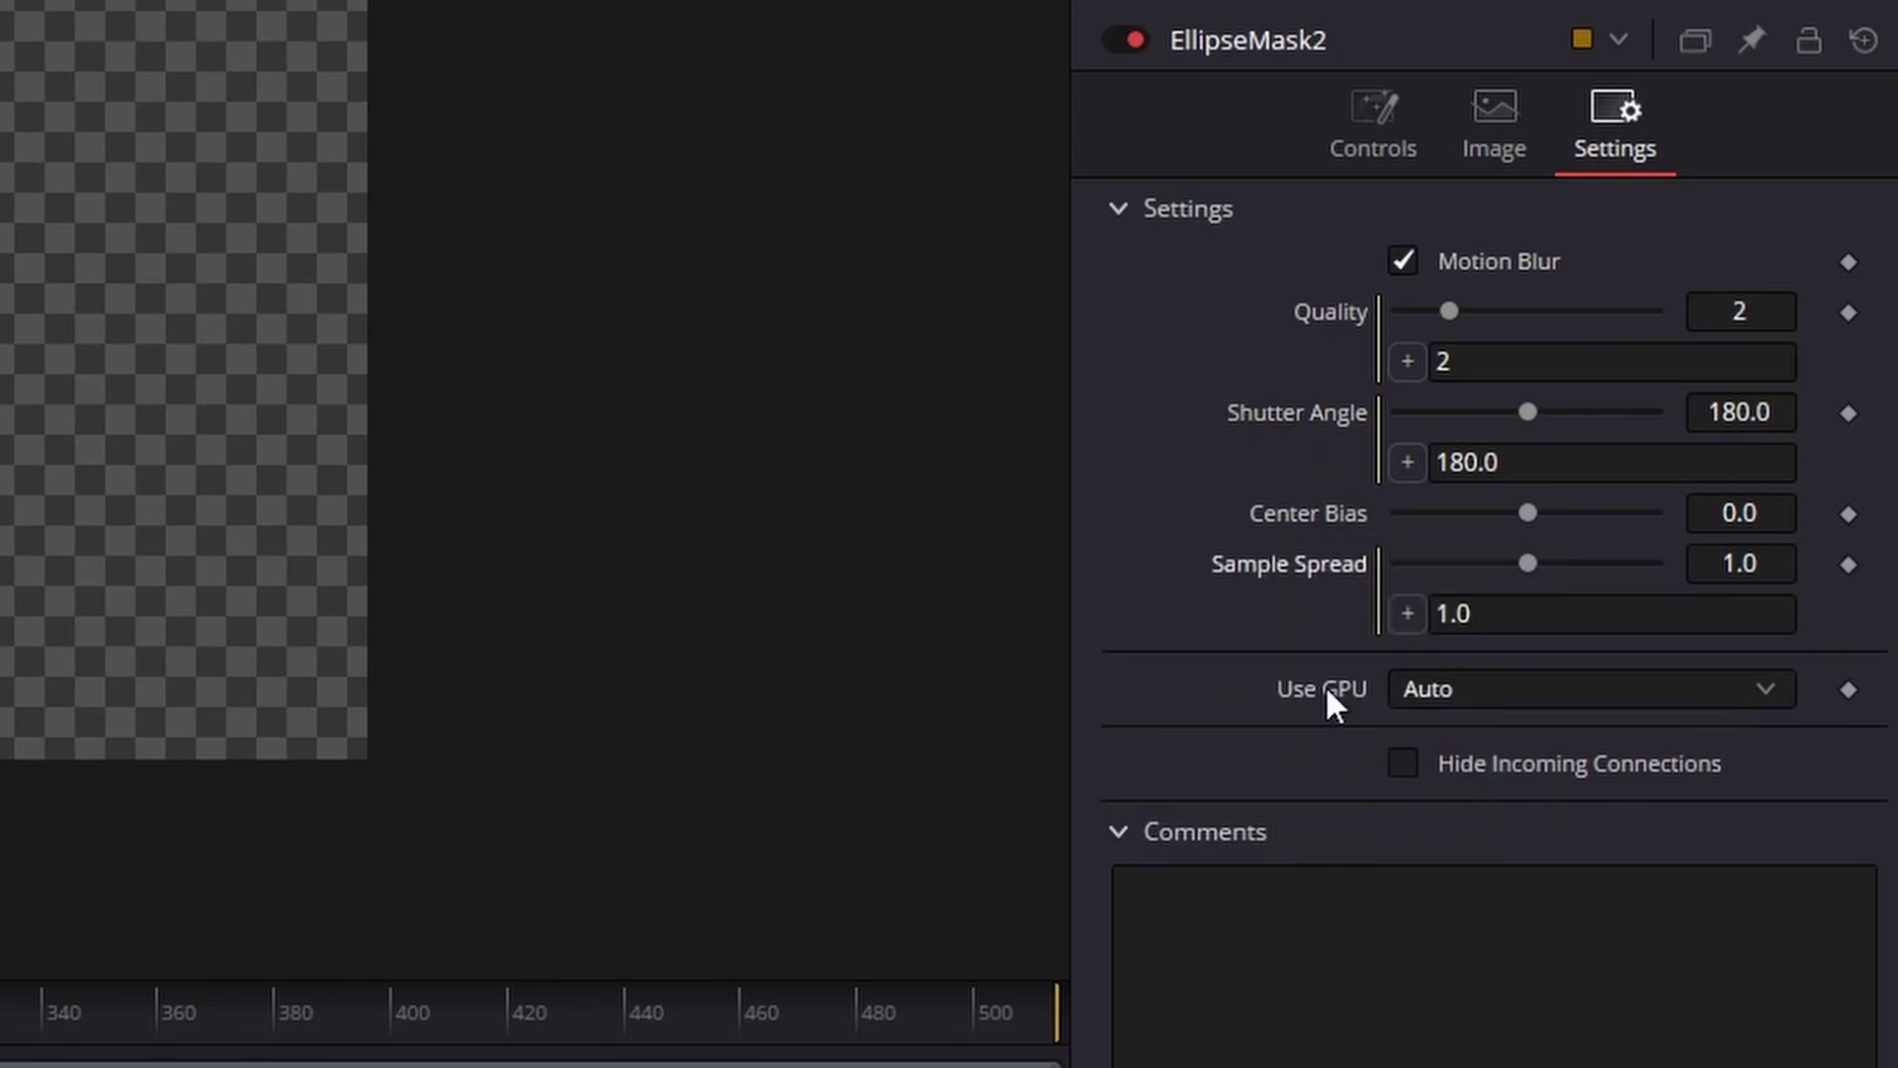
# Add expression fields to EllipseMask2's Center Bias and Motion Blur settings.
pyautogui.rightClick(1321, 534)
pyautogui.click(1424, 1019)
pyautogui.rightClick(1348, 494)
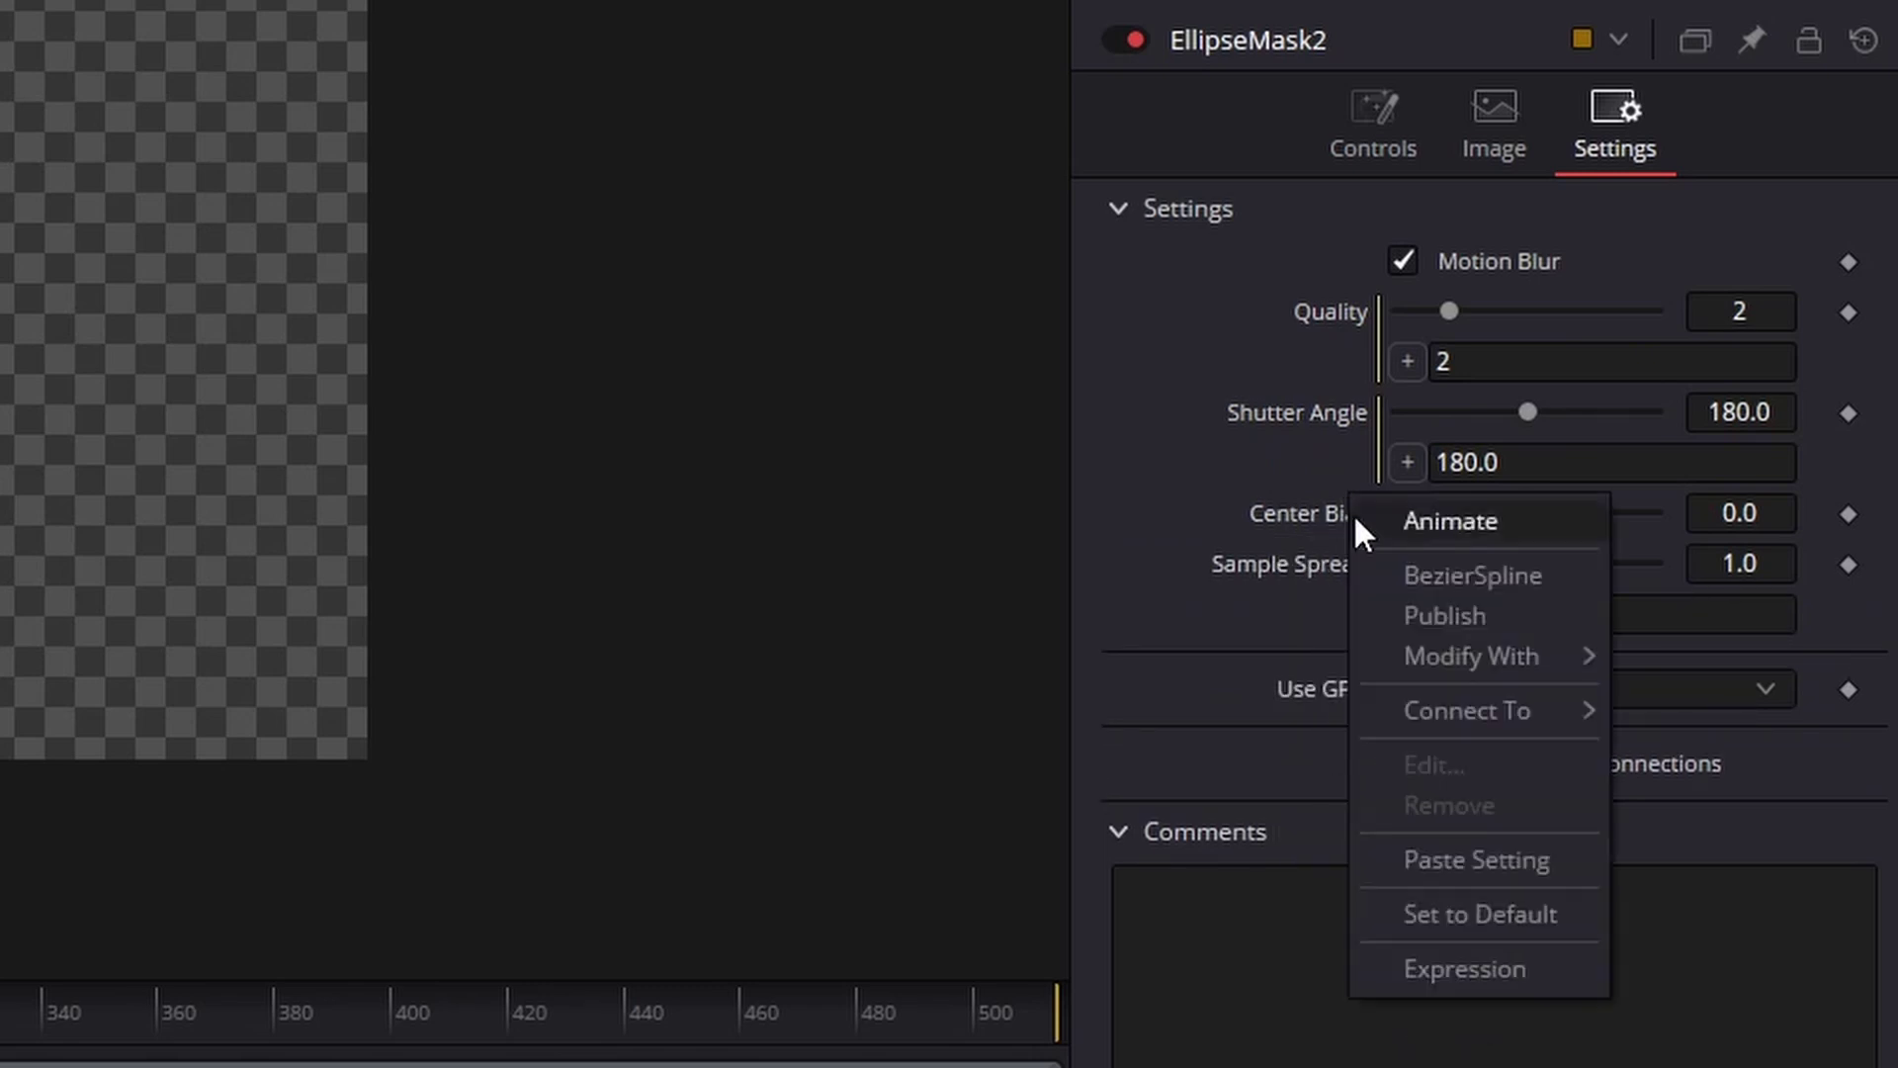
pyautogui.click(1430, 974)
pyautogui.rightClick(1535, 265)
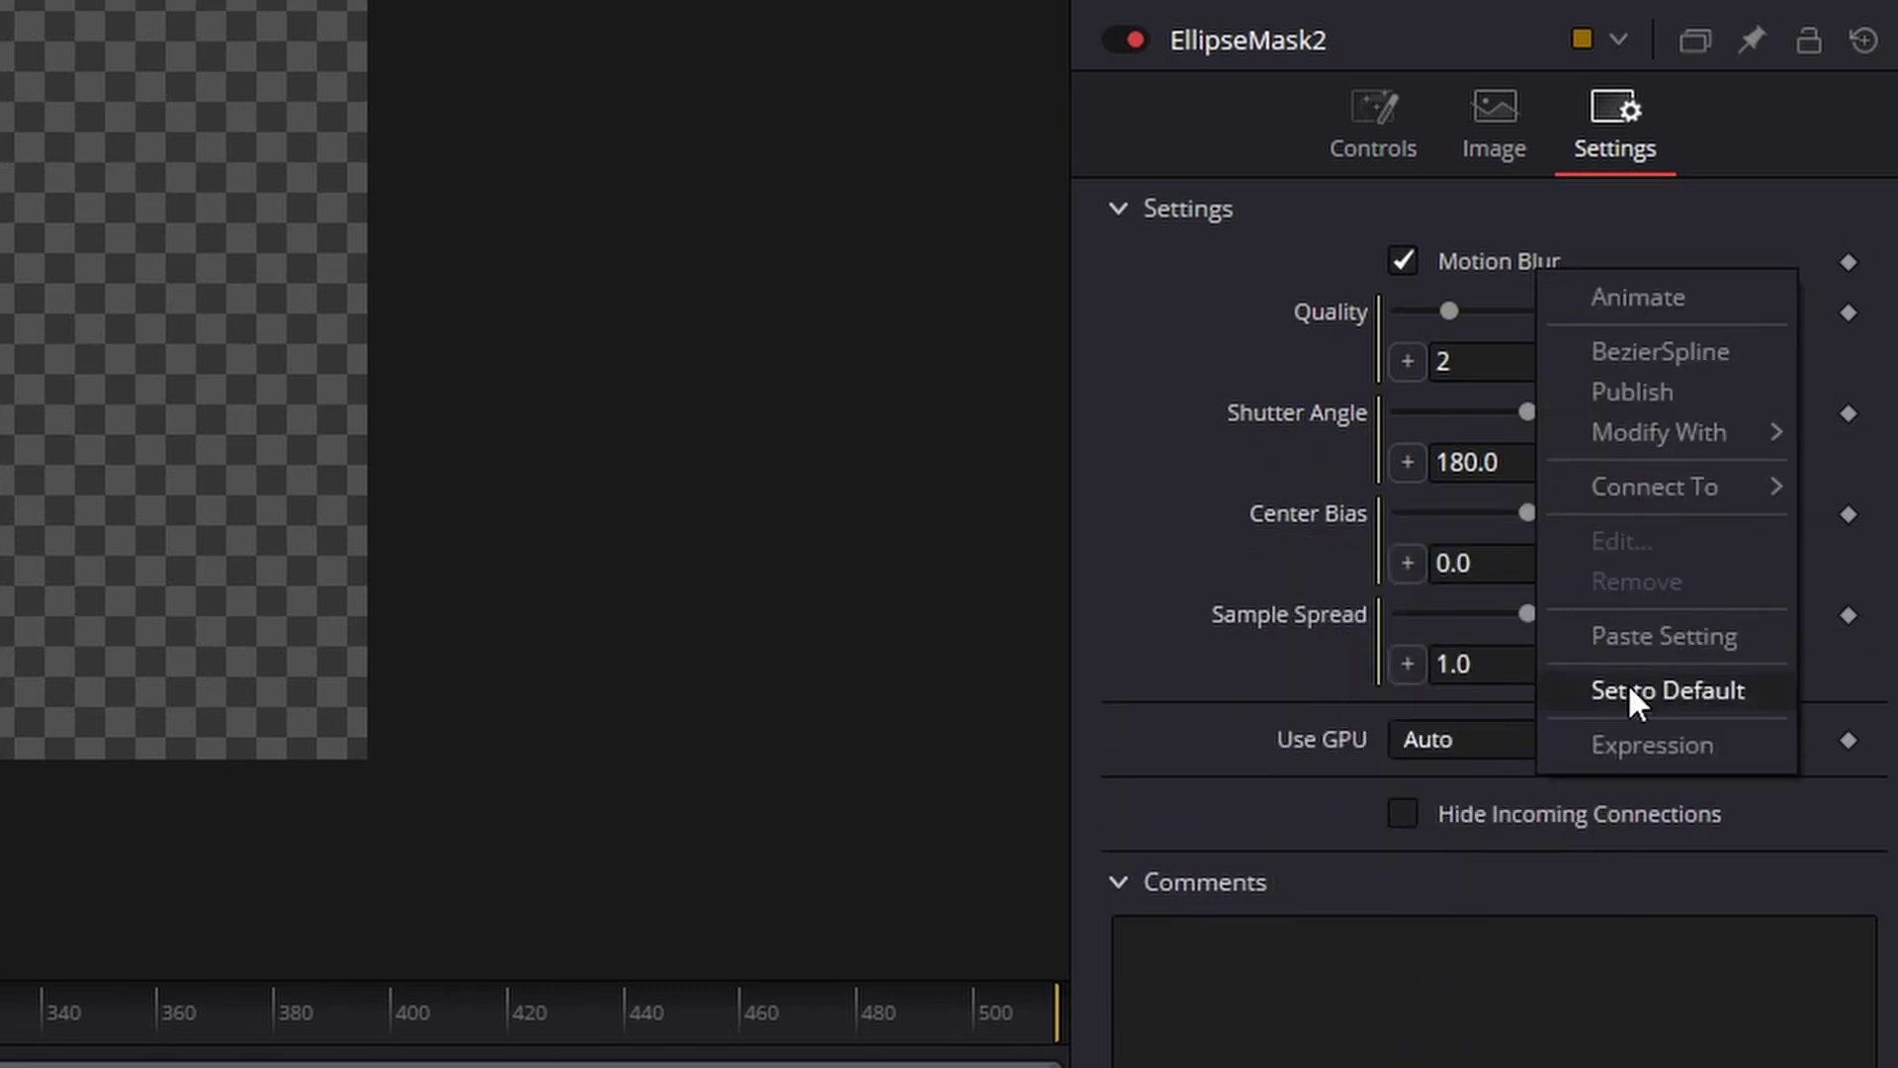
pyautogui.click(1625, 744)
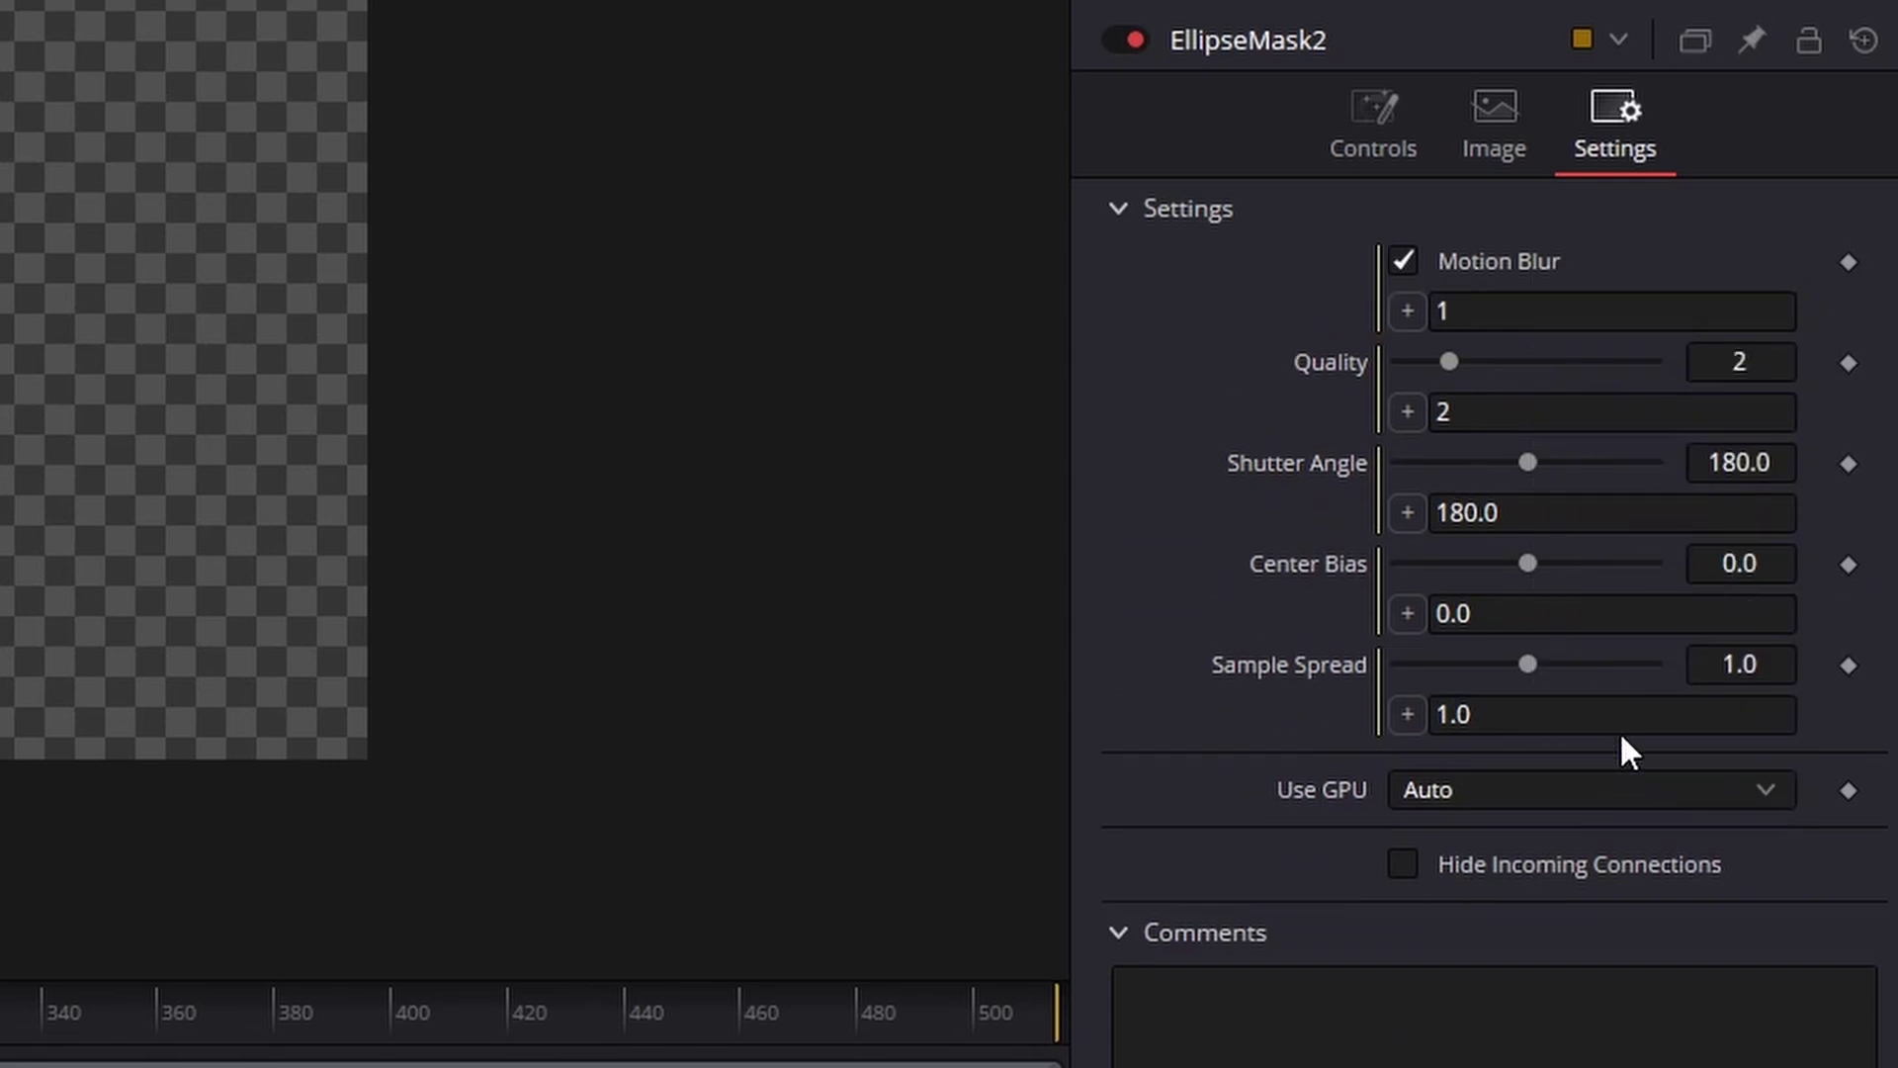
# Enter "Ellipse1." as the start of EllipseMask2's Quality and Shutter Angle expressions.
pyautogui.click(1547, 396)
pyautogui.press('BackSpace')
pyautogui.write('Ellip')
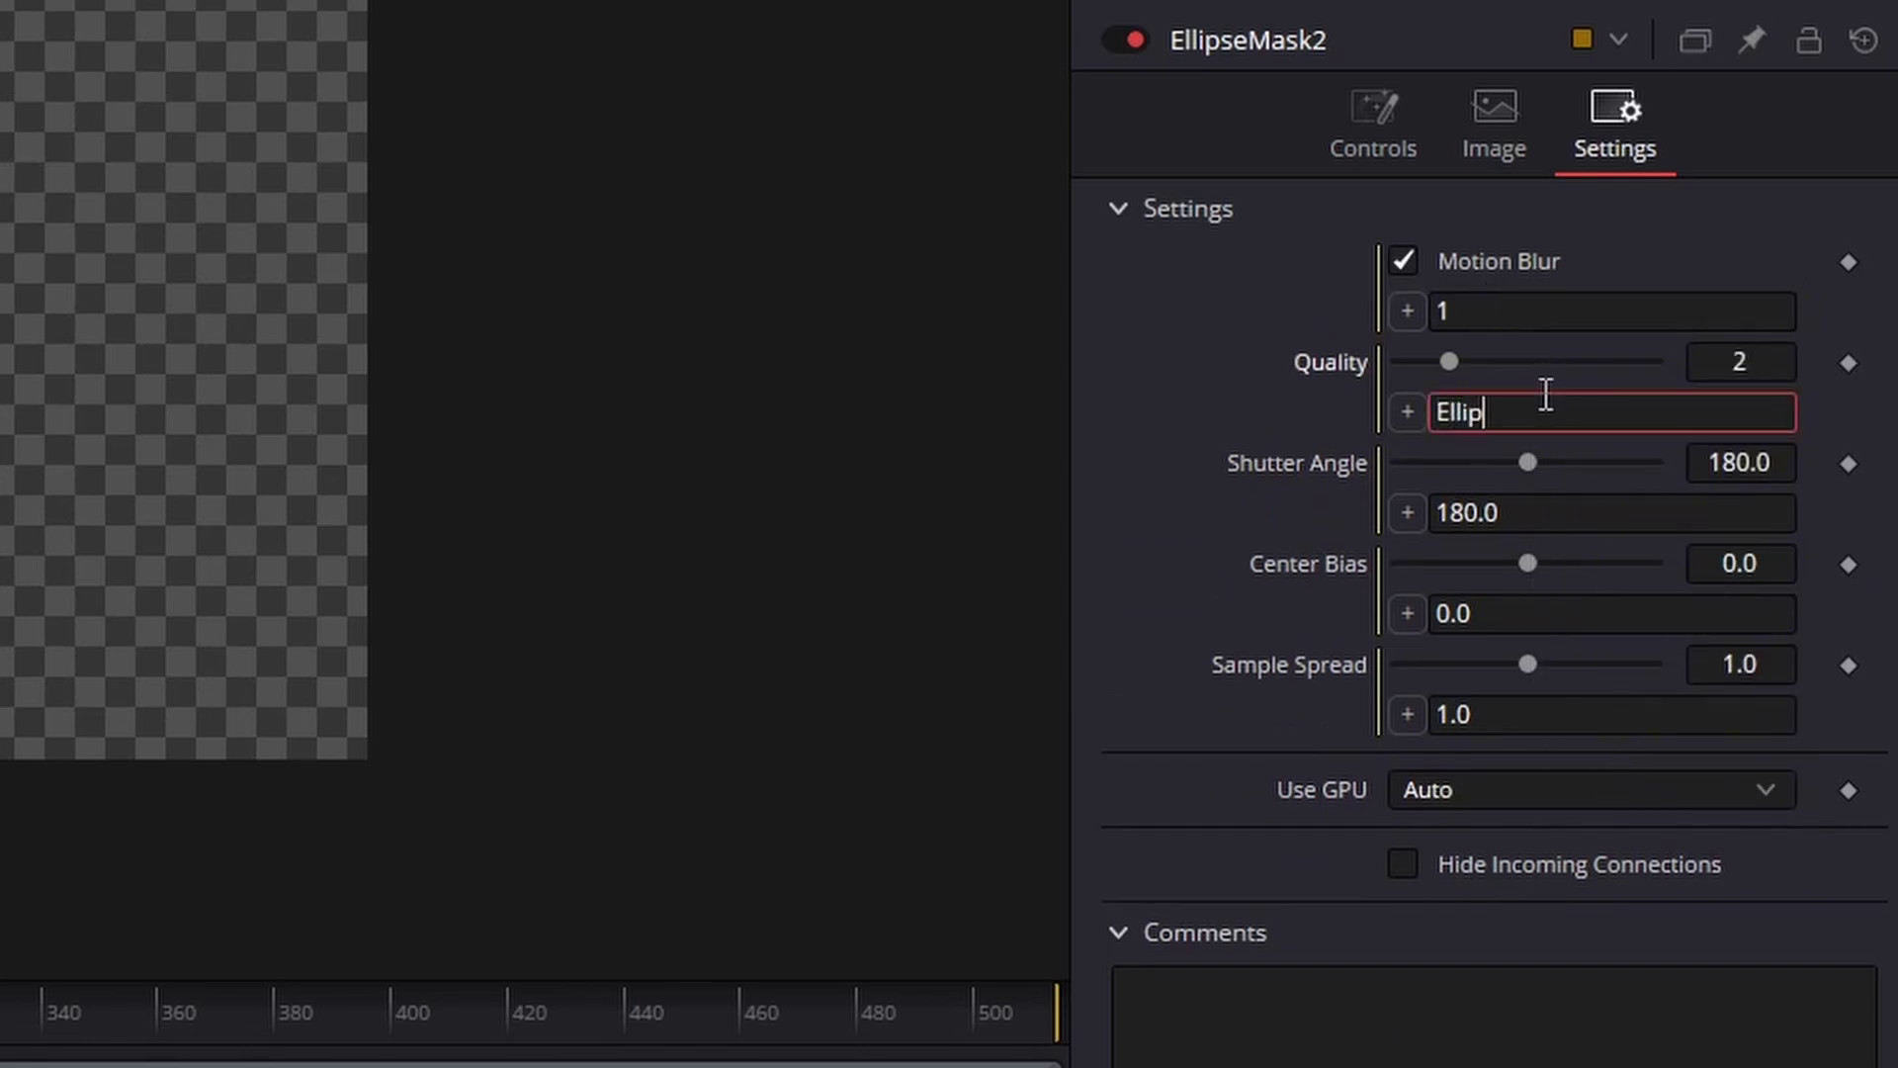
pyautogui.write('se1.')
pyautogui.click(1579, 515)
pyautogui.hotkey('ctrl', 'a')
pyautogui.write('Ellipse1.')
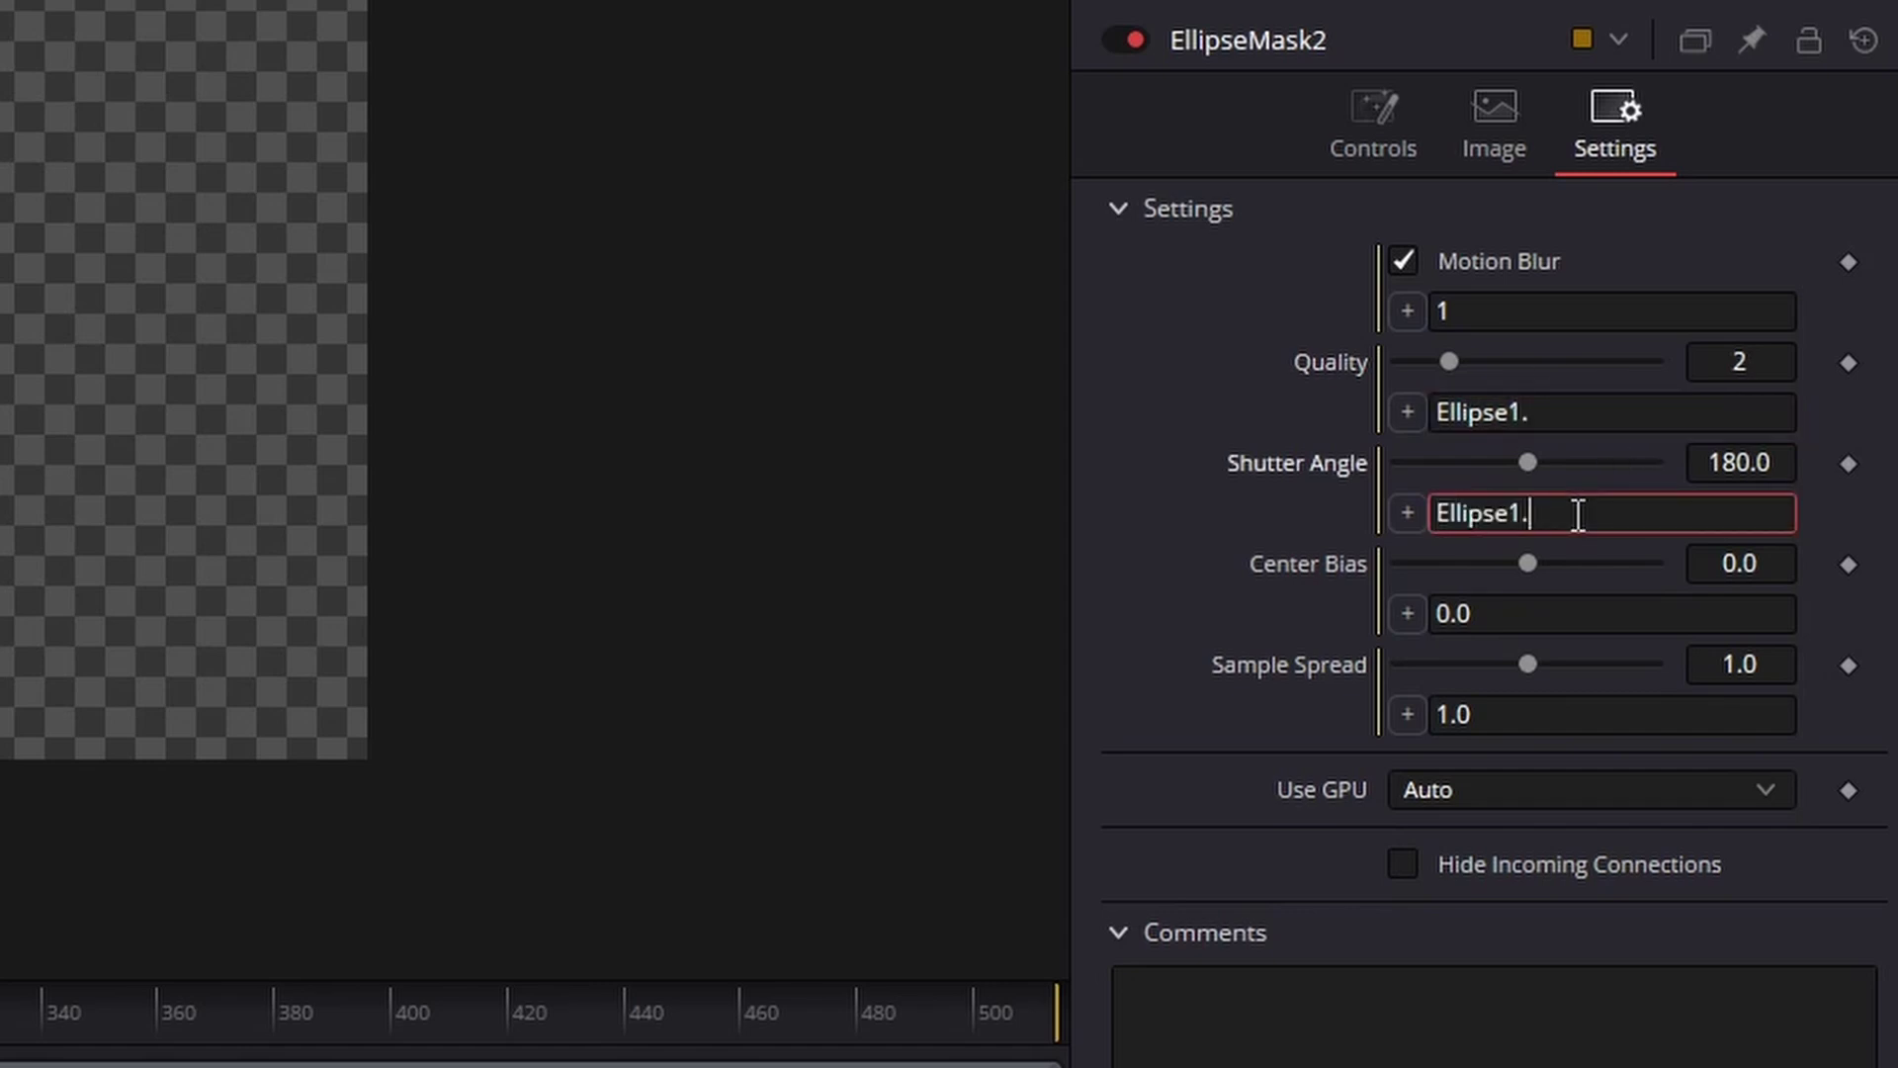
# Enter "Ellipse1." as the start of EllipseMask2's Center Bias and Sample Spread expressions.
pyautogui.press('Tab')
pyautogui.press('Tab')
pyautogui.write('Ellipse1.')
pyautogui.press('Tab')
pyautogui.press('Tab')
pyautogui.write('Ellipse1.')
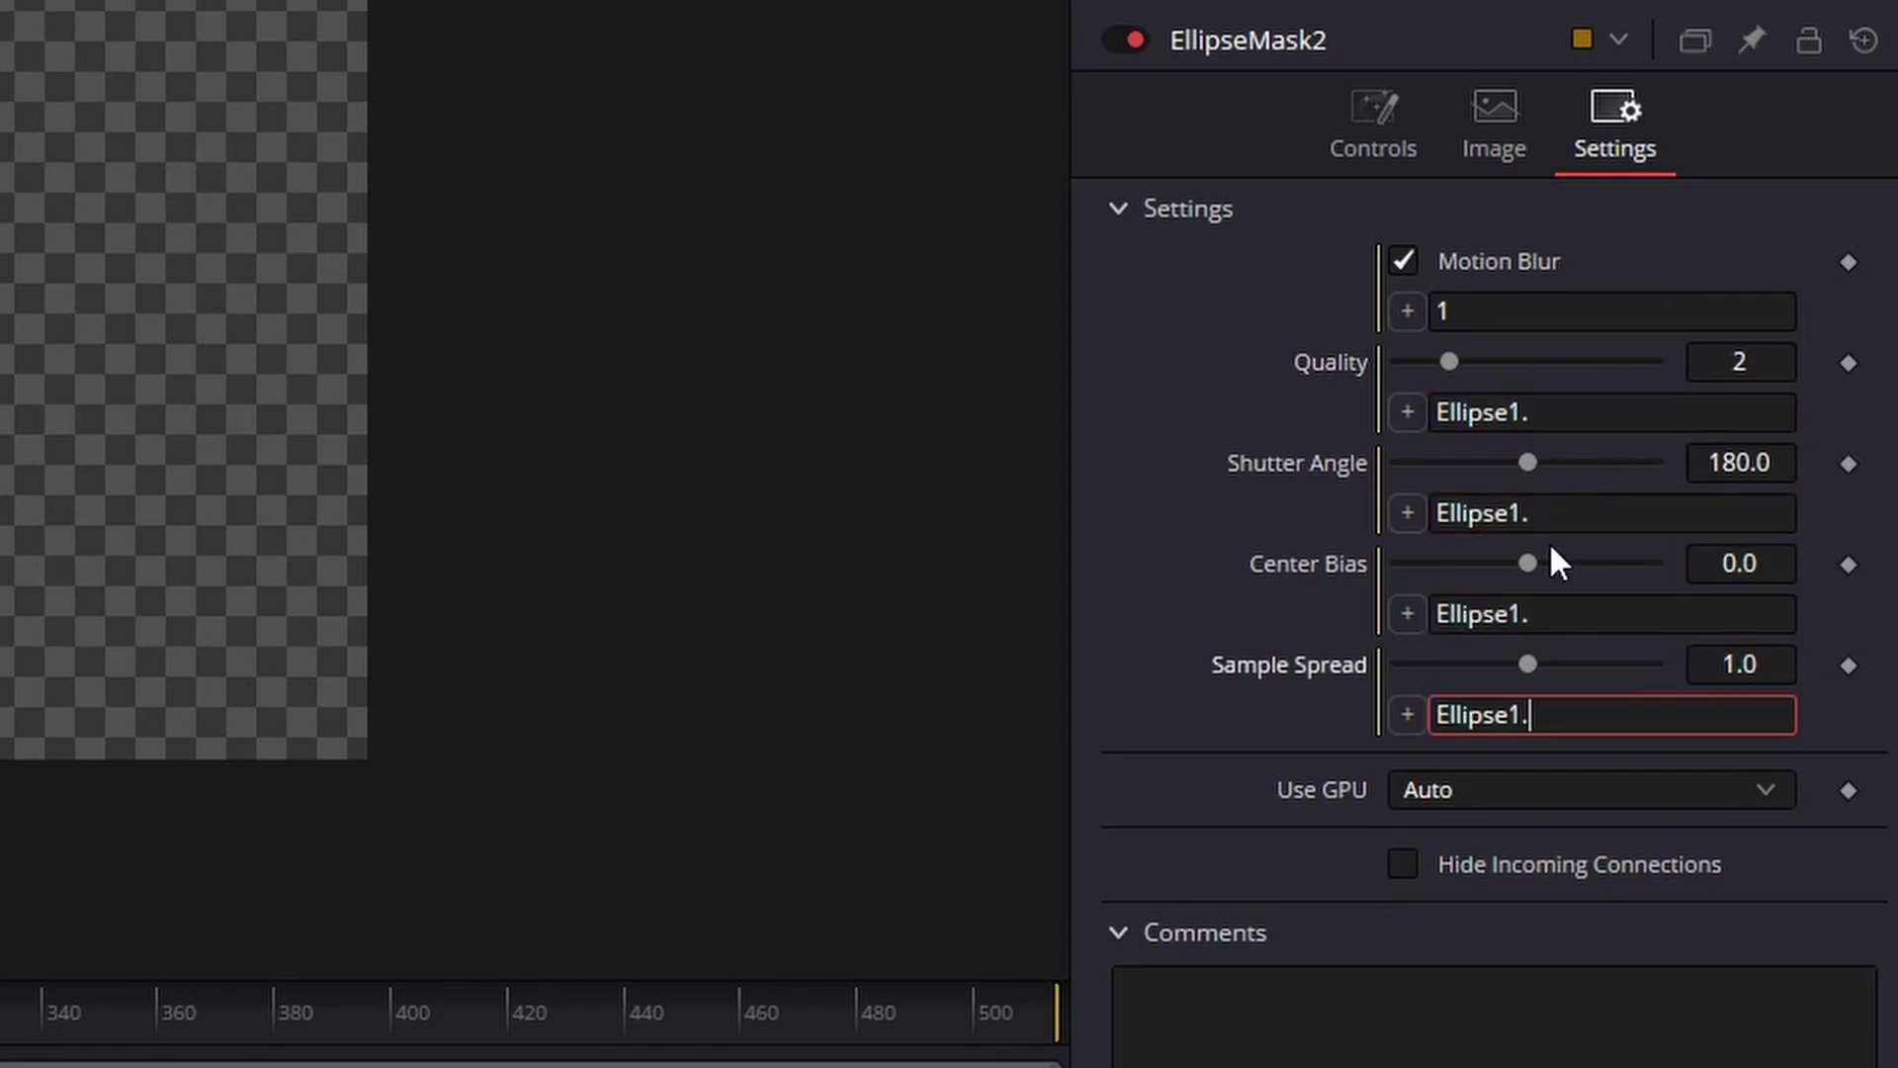
pyautogui.click(1228, 737)
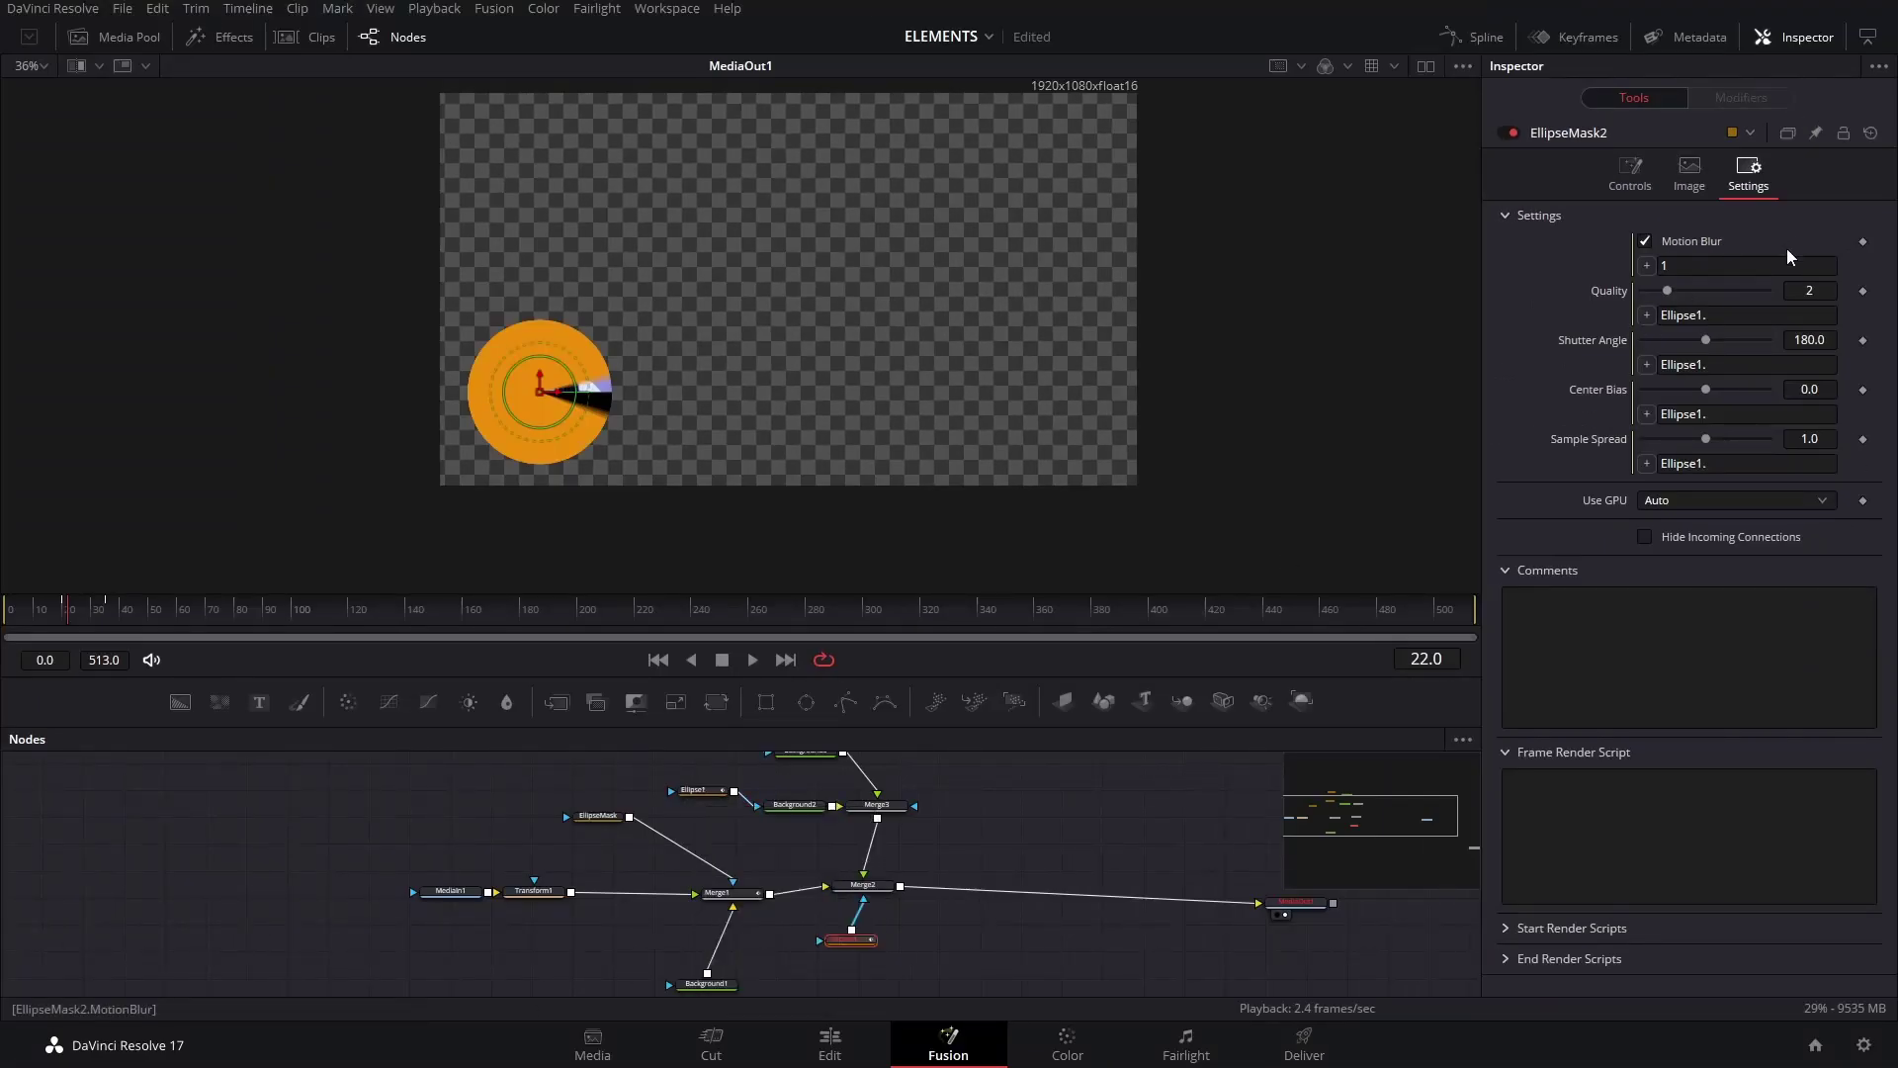
# Complete EllipseMask2's Quality and Shutter Angle expressions as Ellipse1.Quality and Ellipse1.ShutterAngle.
pyautogui.click(1744, 314)
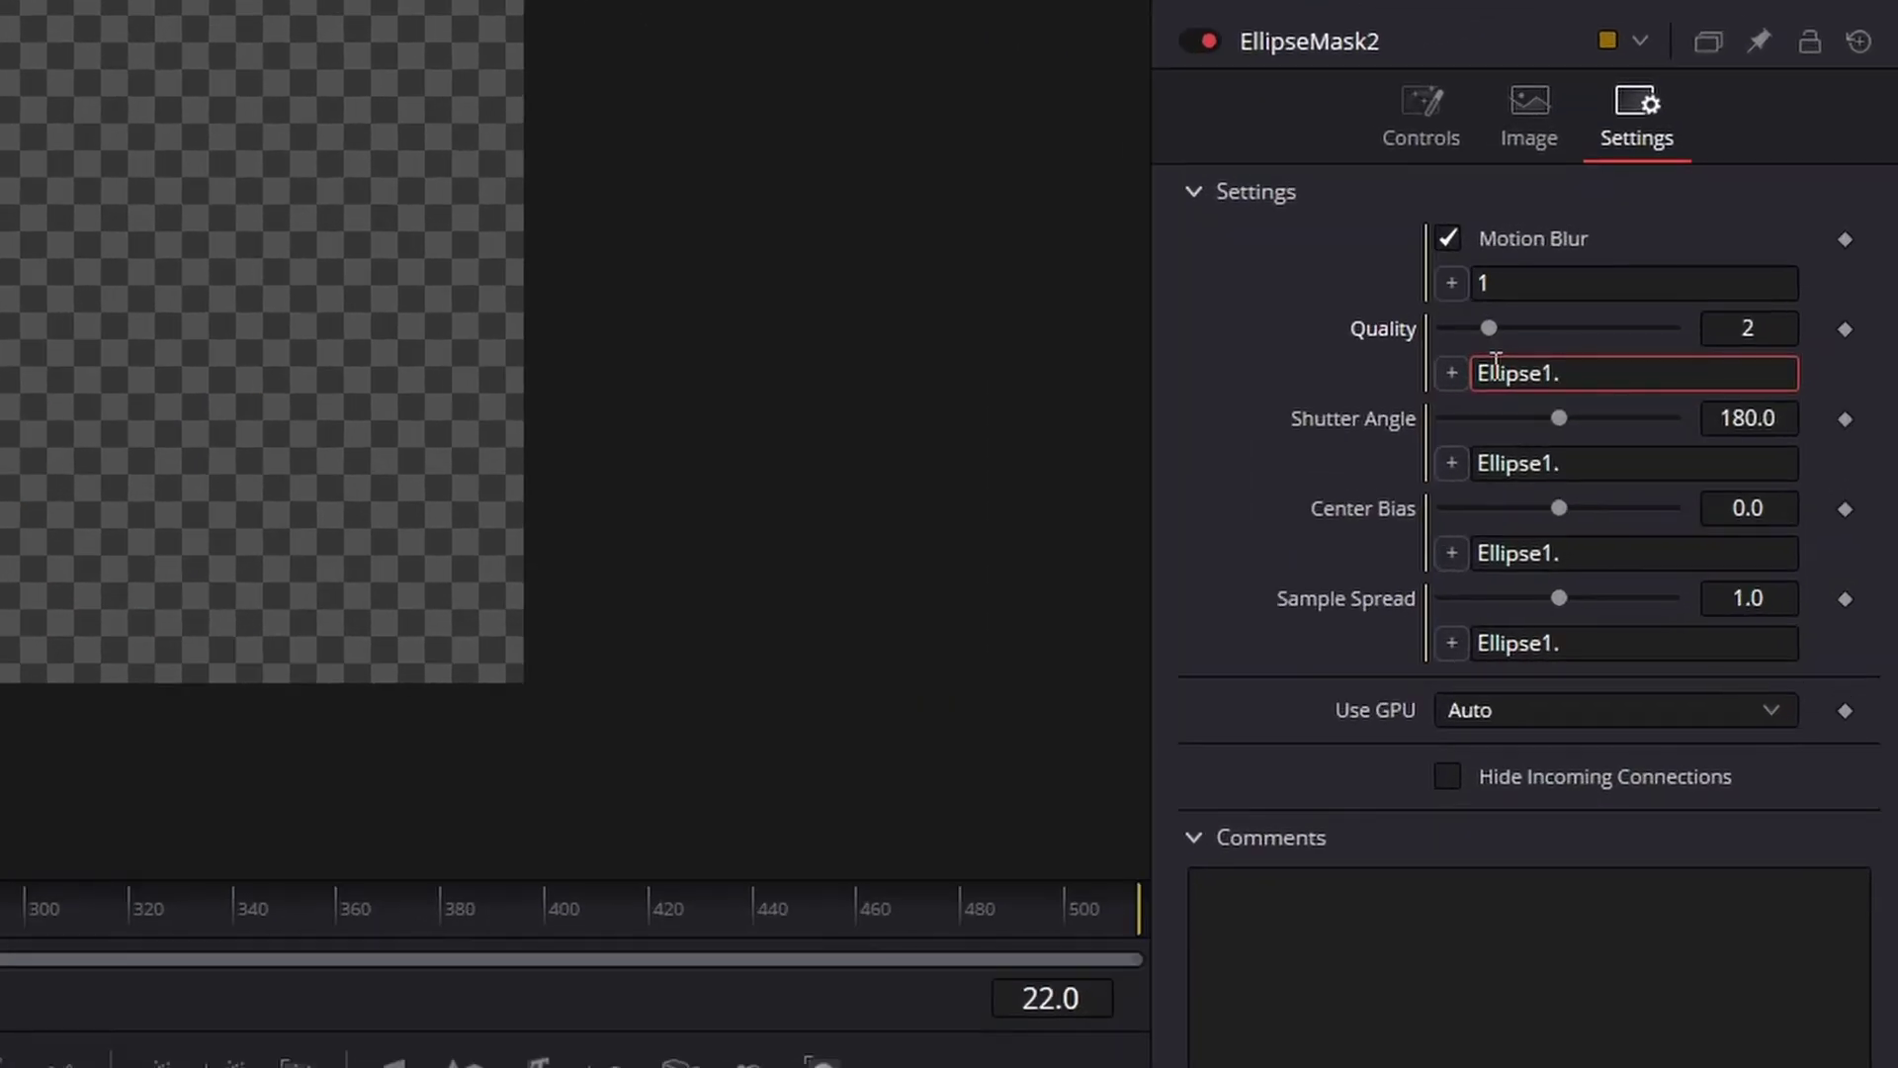
pyautogui.write('Quality')
pyautogui.click(1471, 460)
pyautogui.write('ShutterAngle')
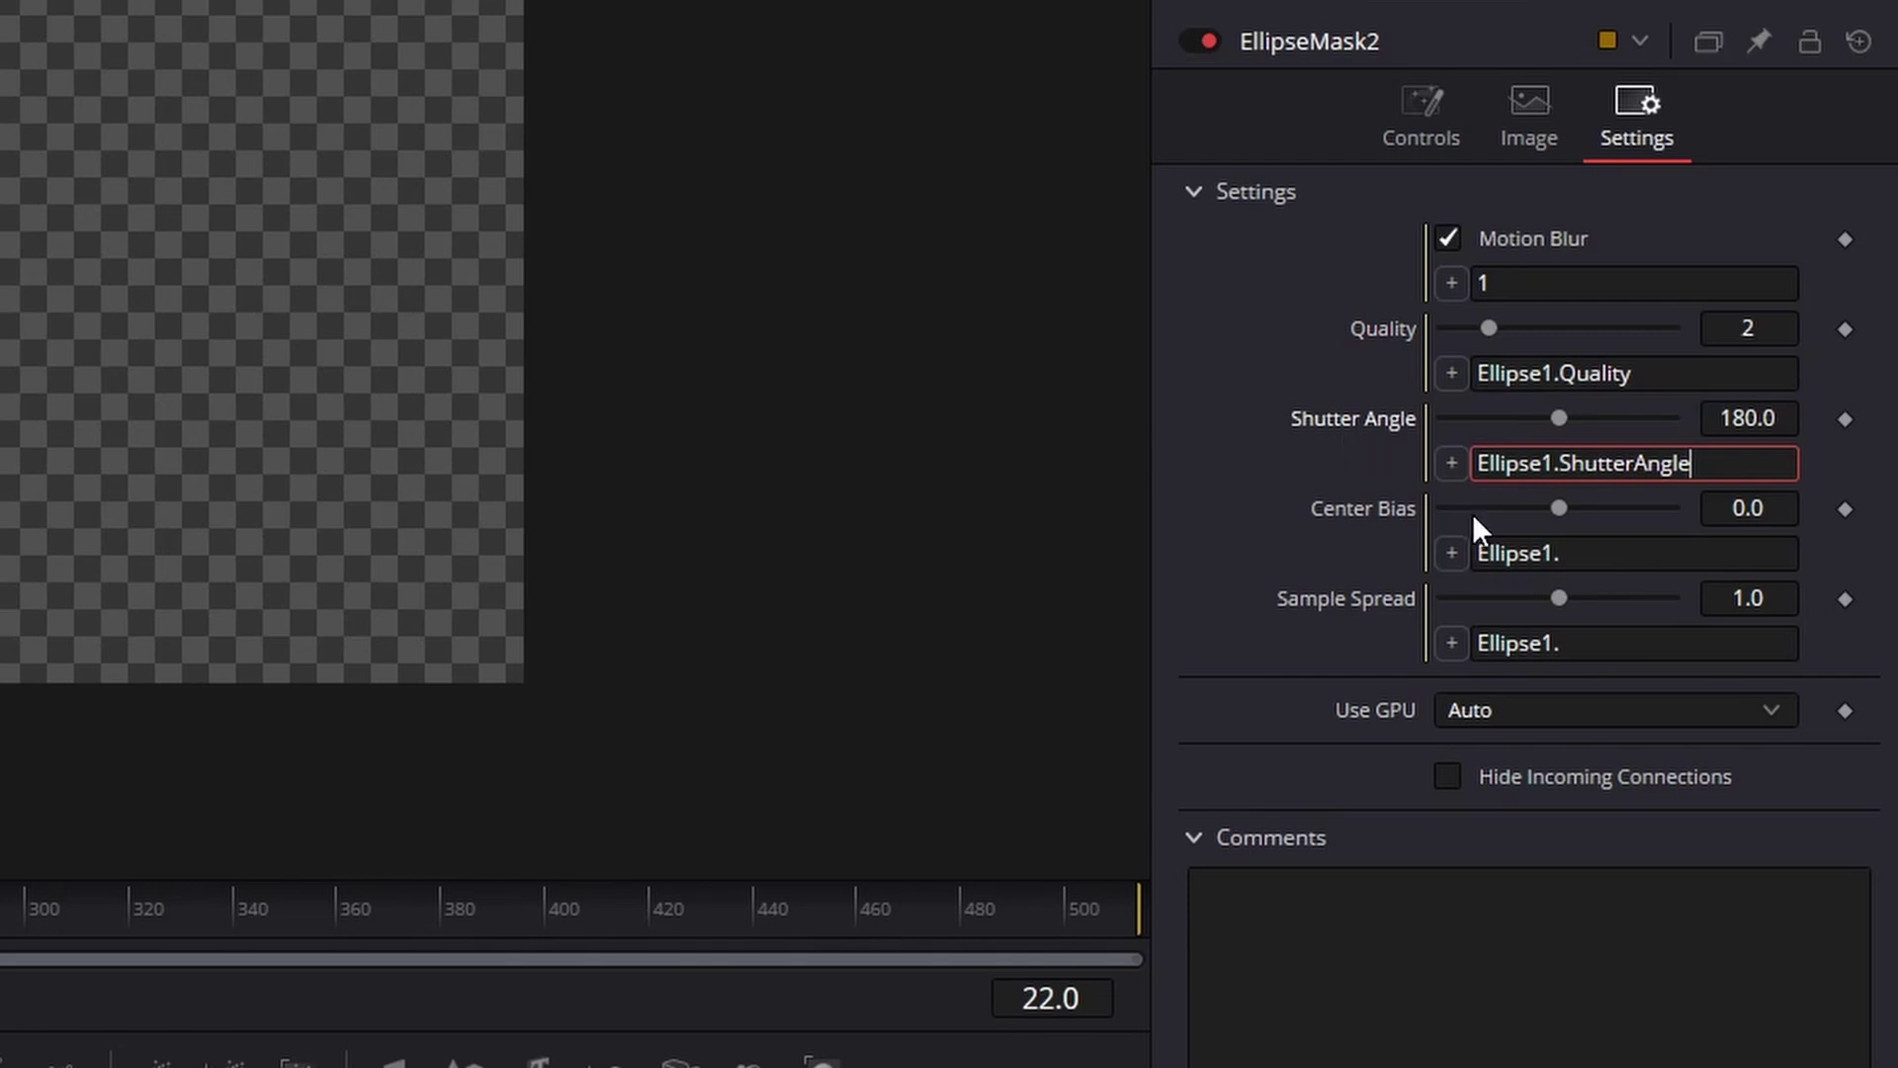
# Set EllipseMask2's remaining expressions to Ellipse1.CenterBias, Ellipse1.SampleSpread and Ellipse1.MotionBlur for the matching settings.
pyautogui.click(1456, 542)
pyautogui.write('CenterBias')
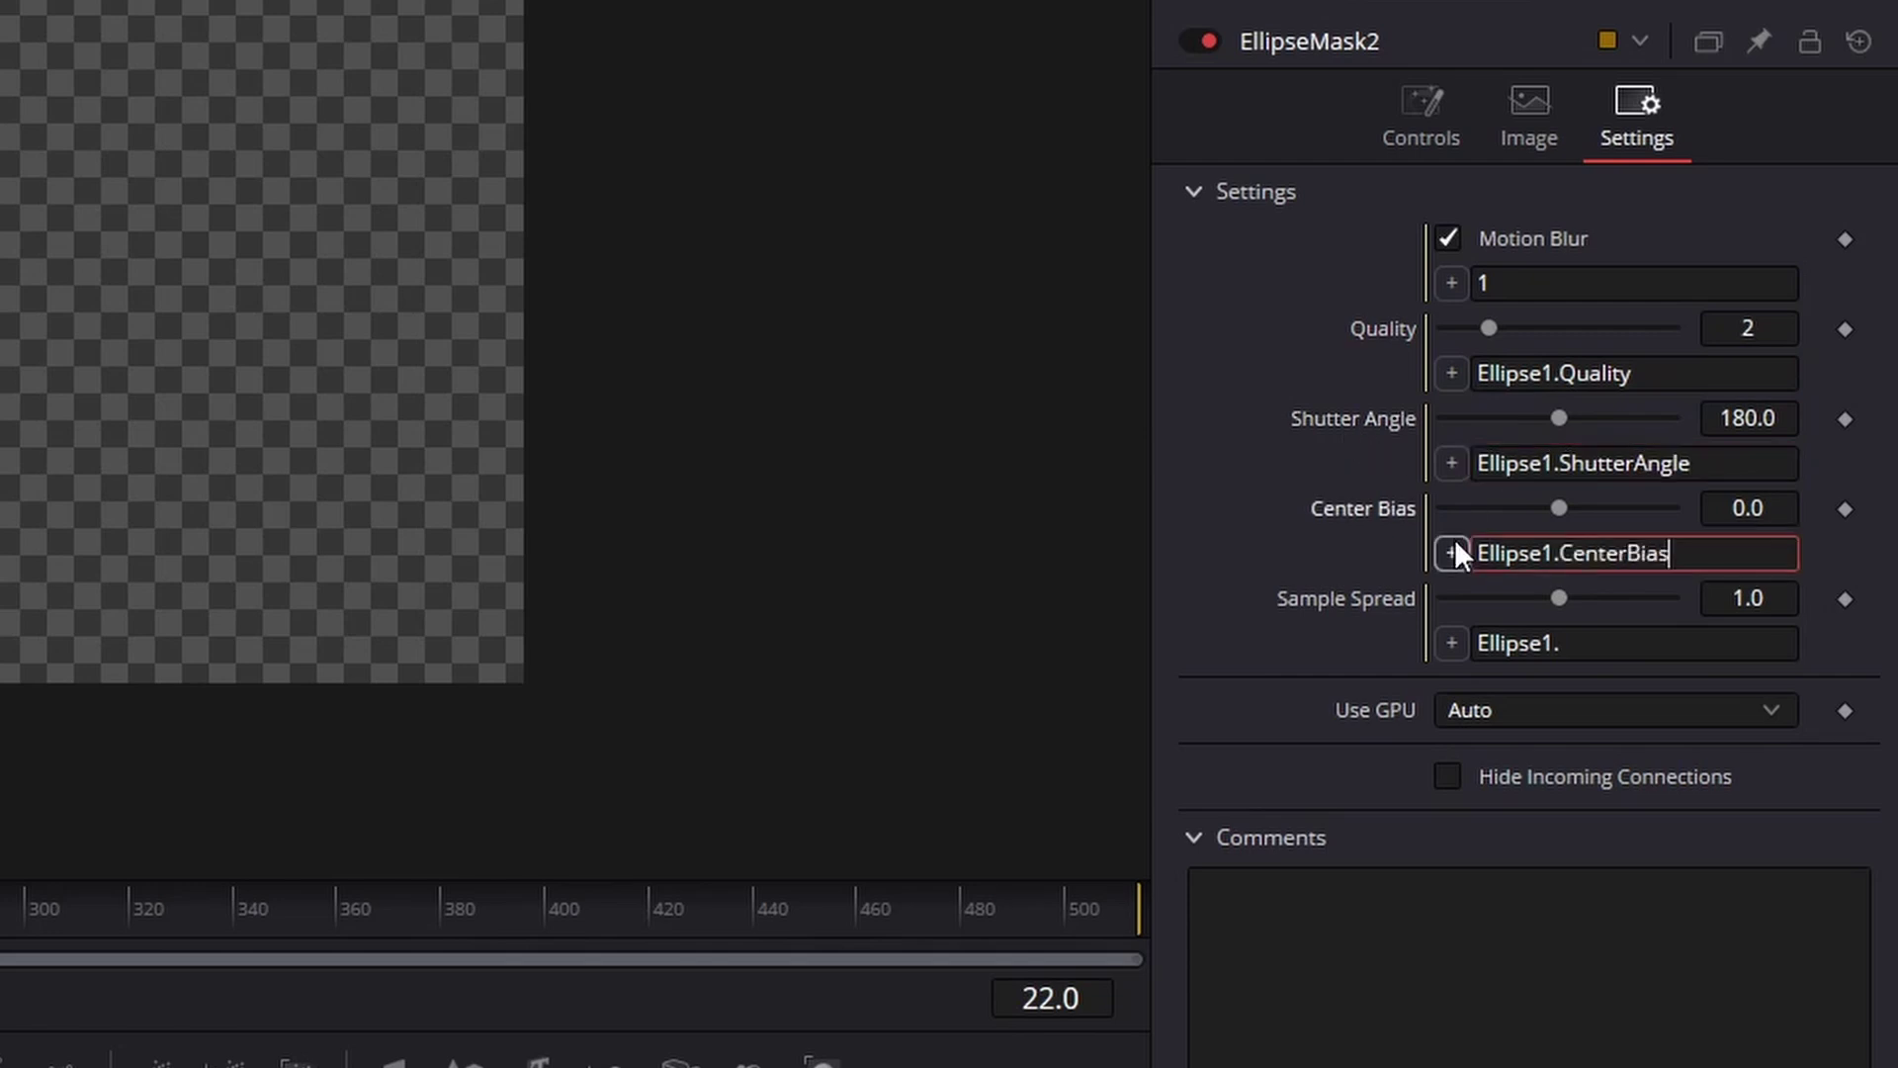
pyautogui.click(1452, 643)
pyautogui.write('SampleSpread')
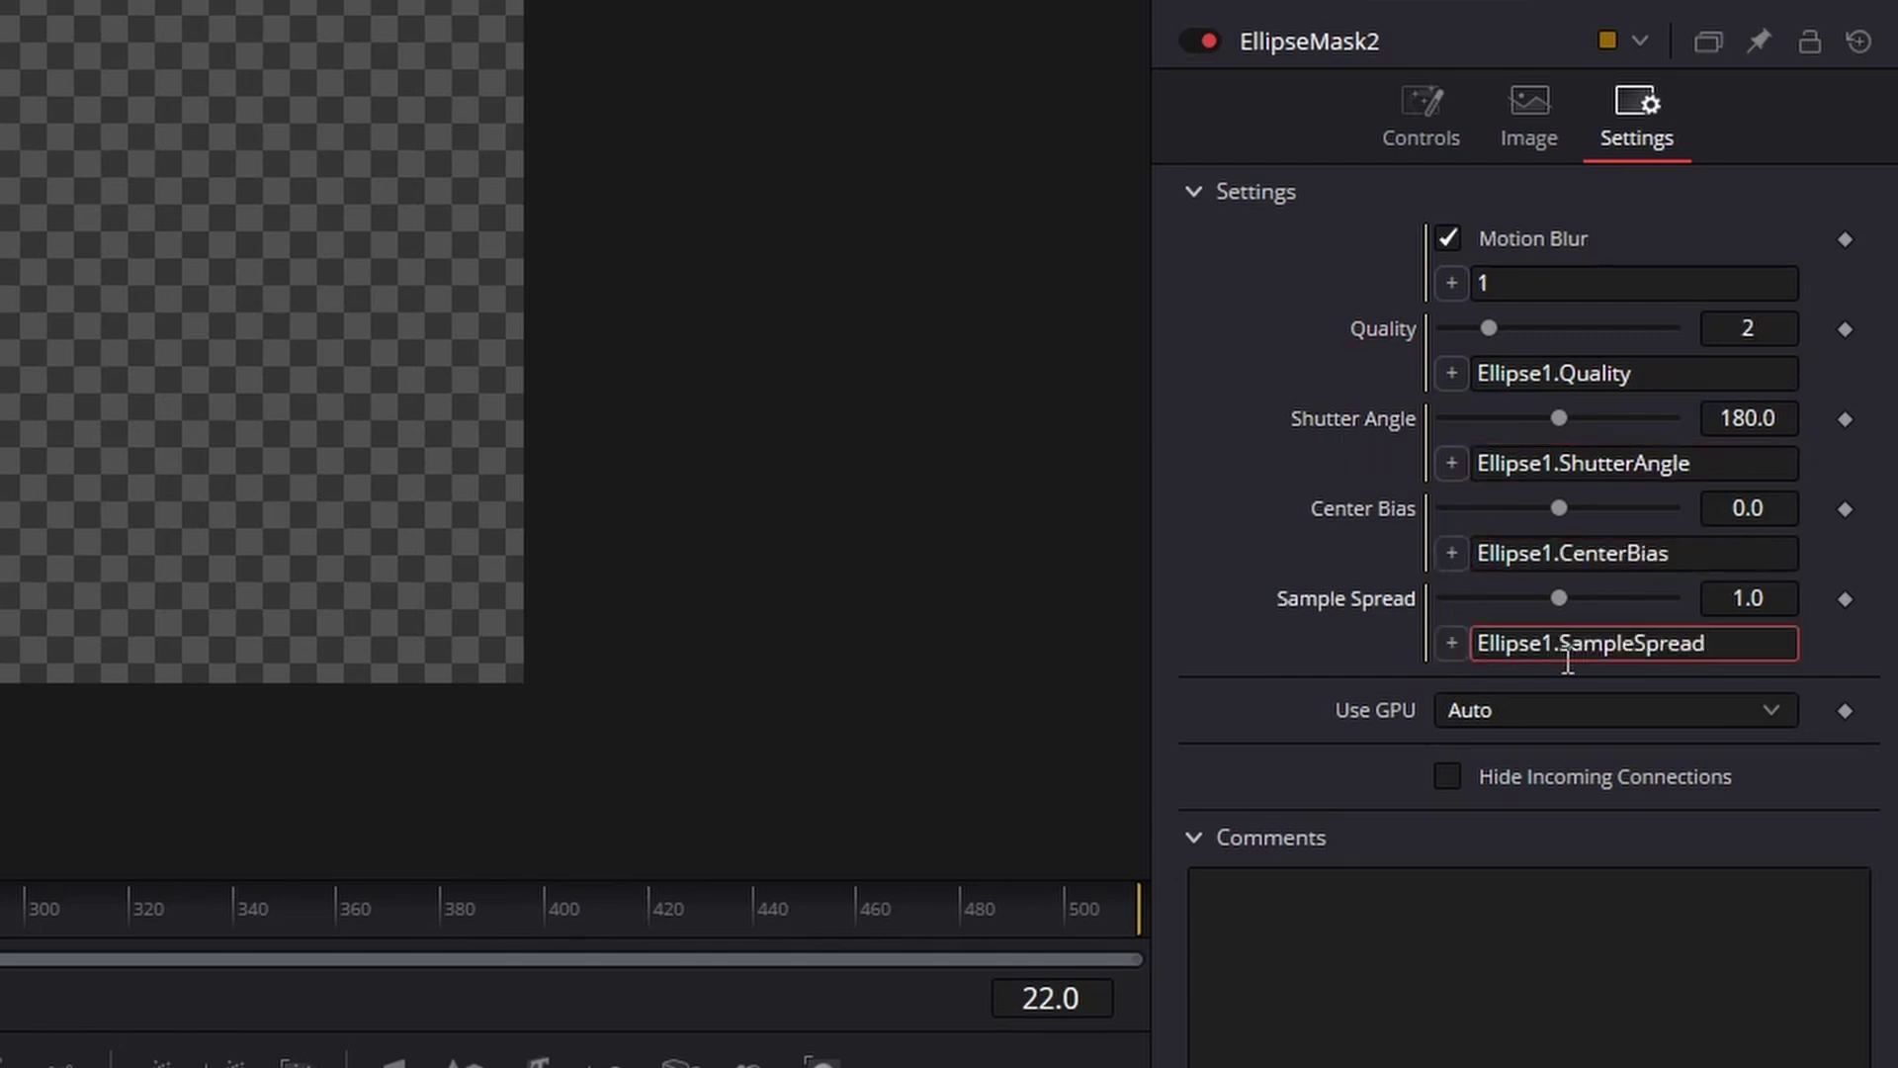
pyautogui.click(1532, 288)
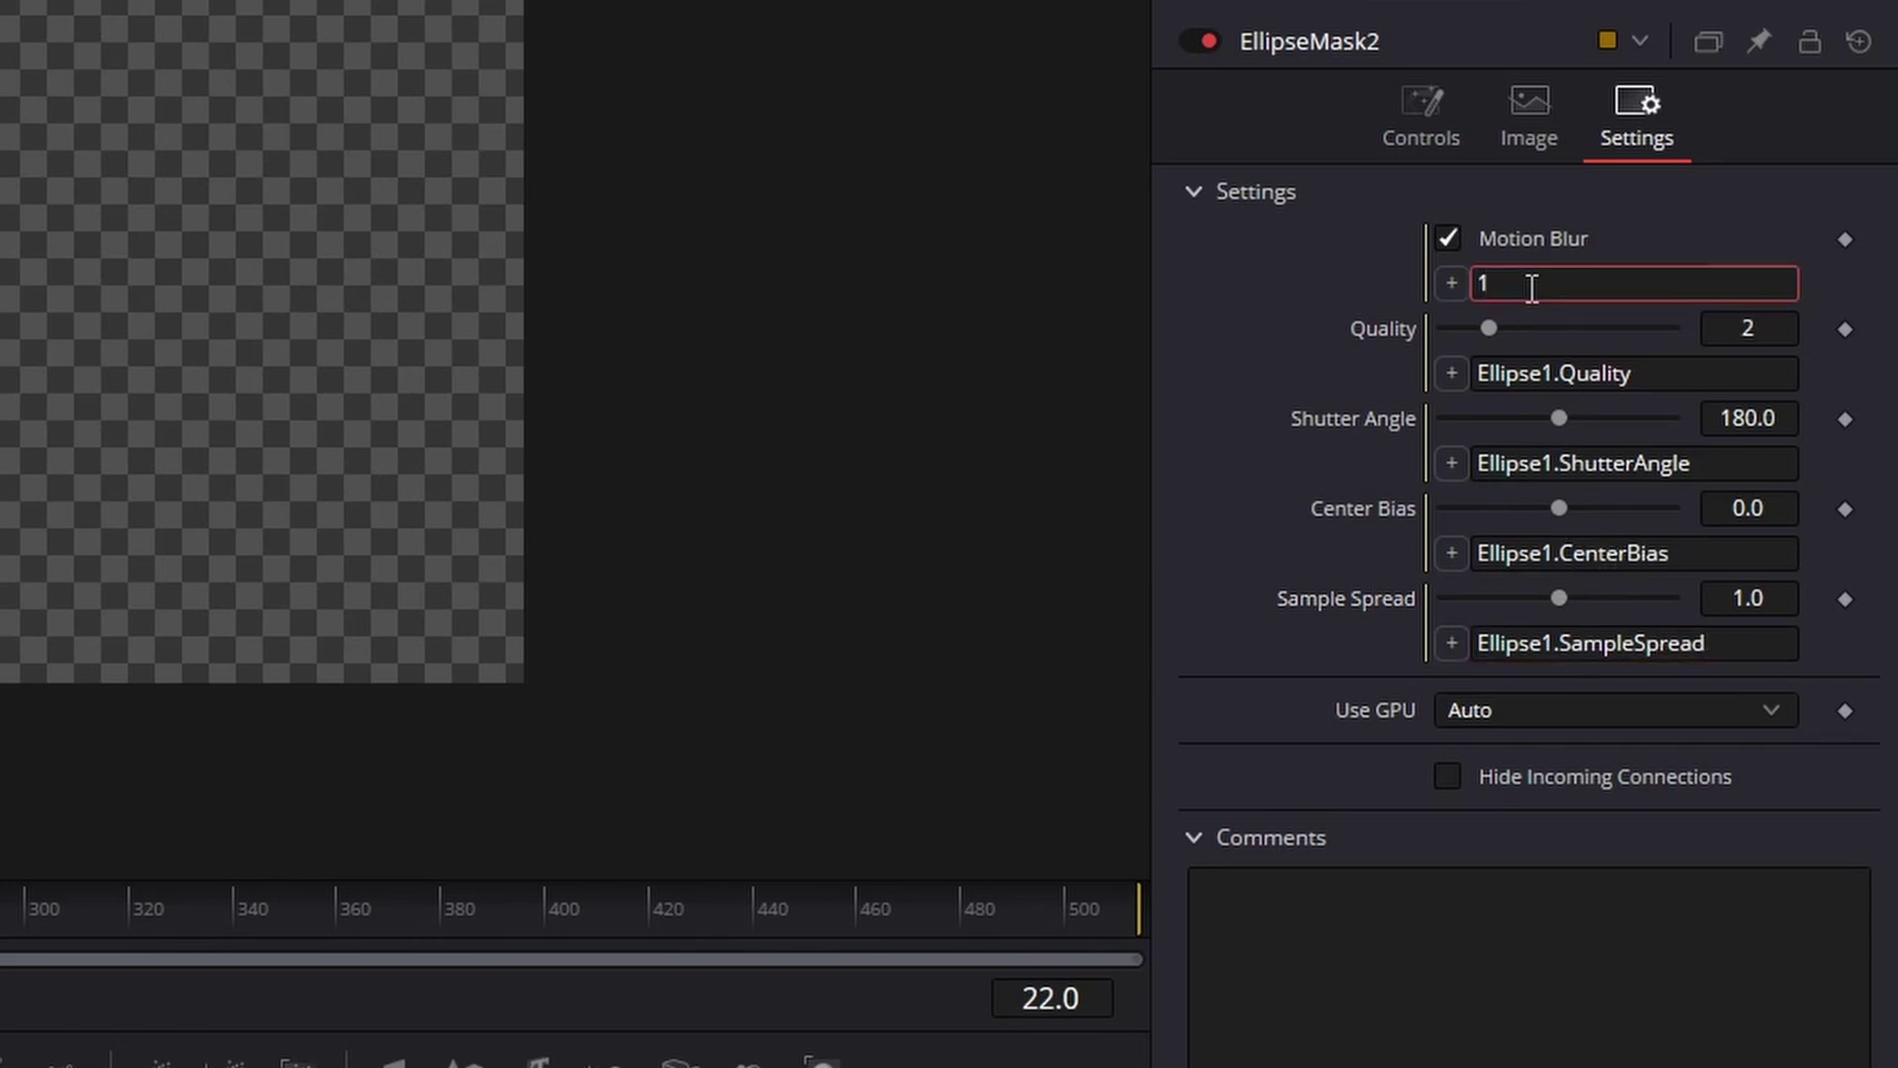
pyautogui.write('Ellipse1.MotionBlur')
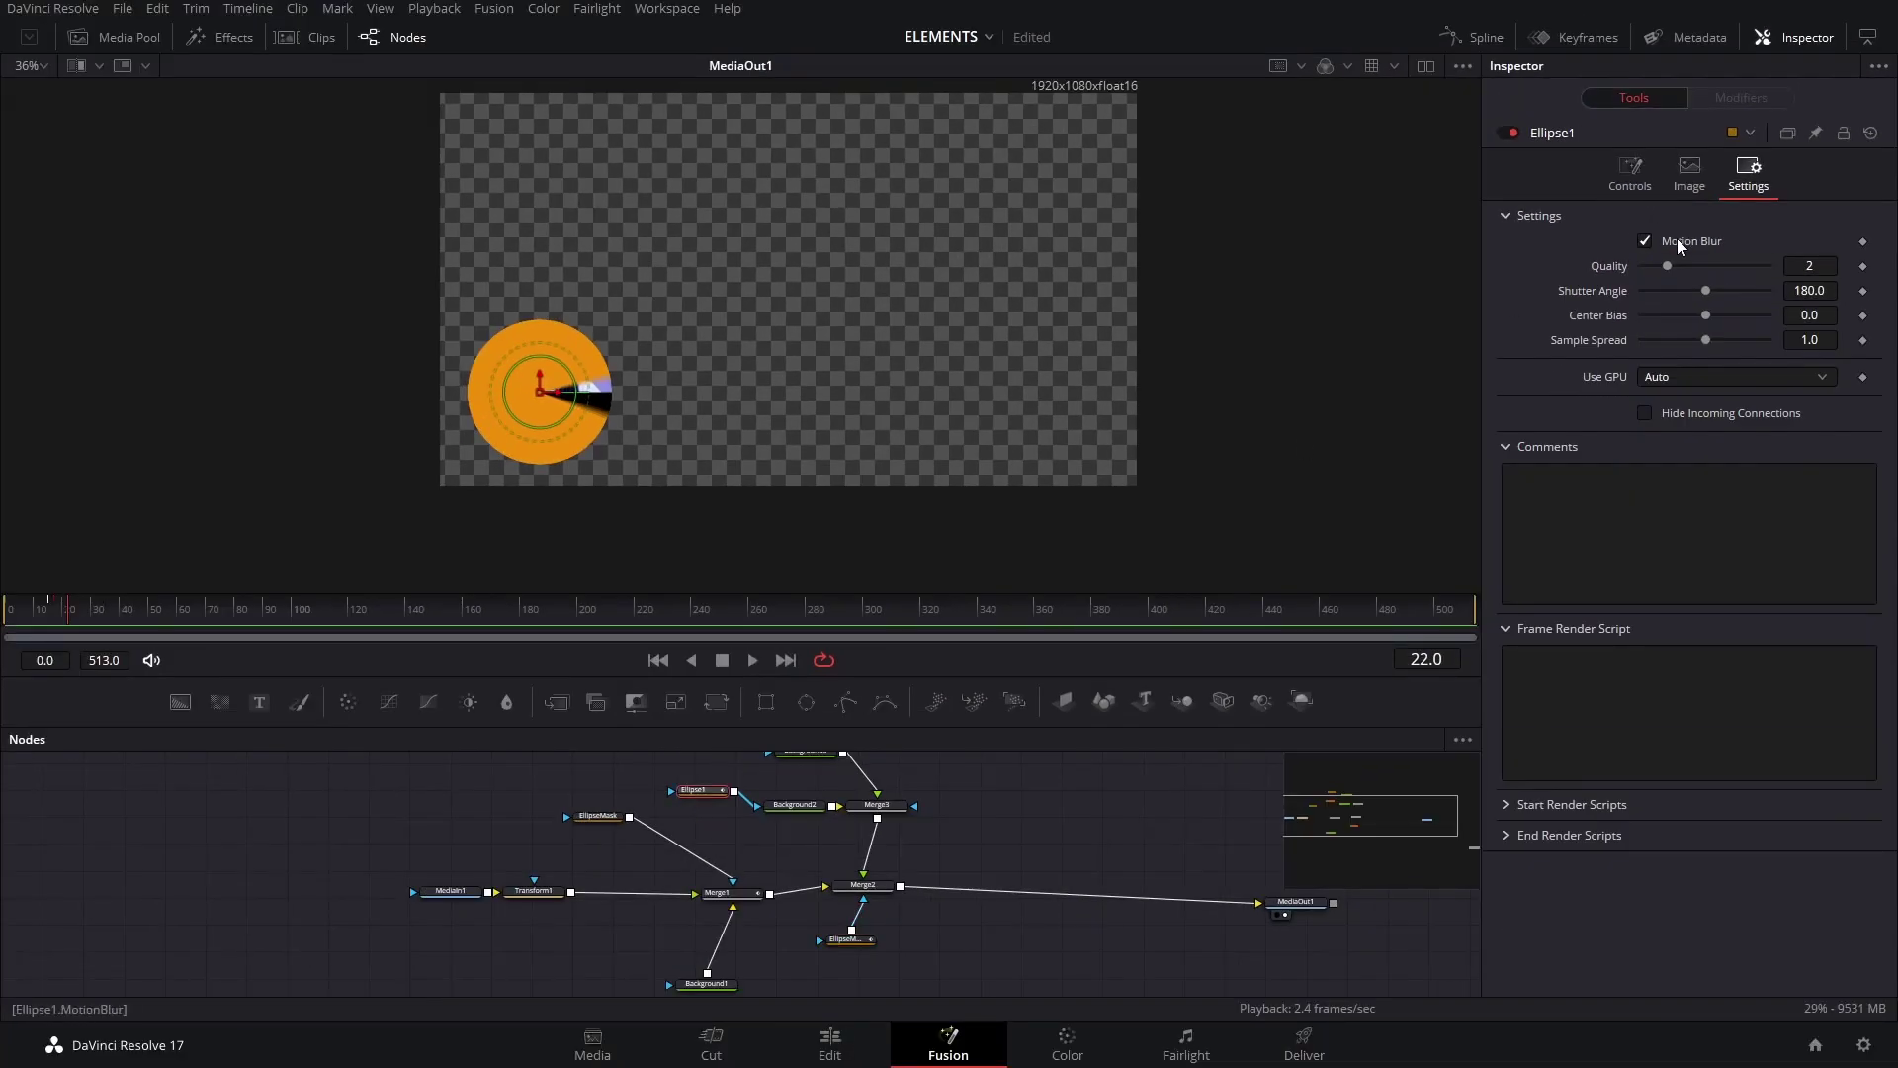
# Toggle motion blur on Ellipse1 to test whether EllipseMask2 follows, leaving it switched off on Ellipse1.
pyautogui.click(1677, 240)
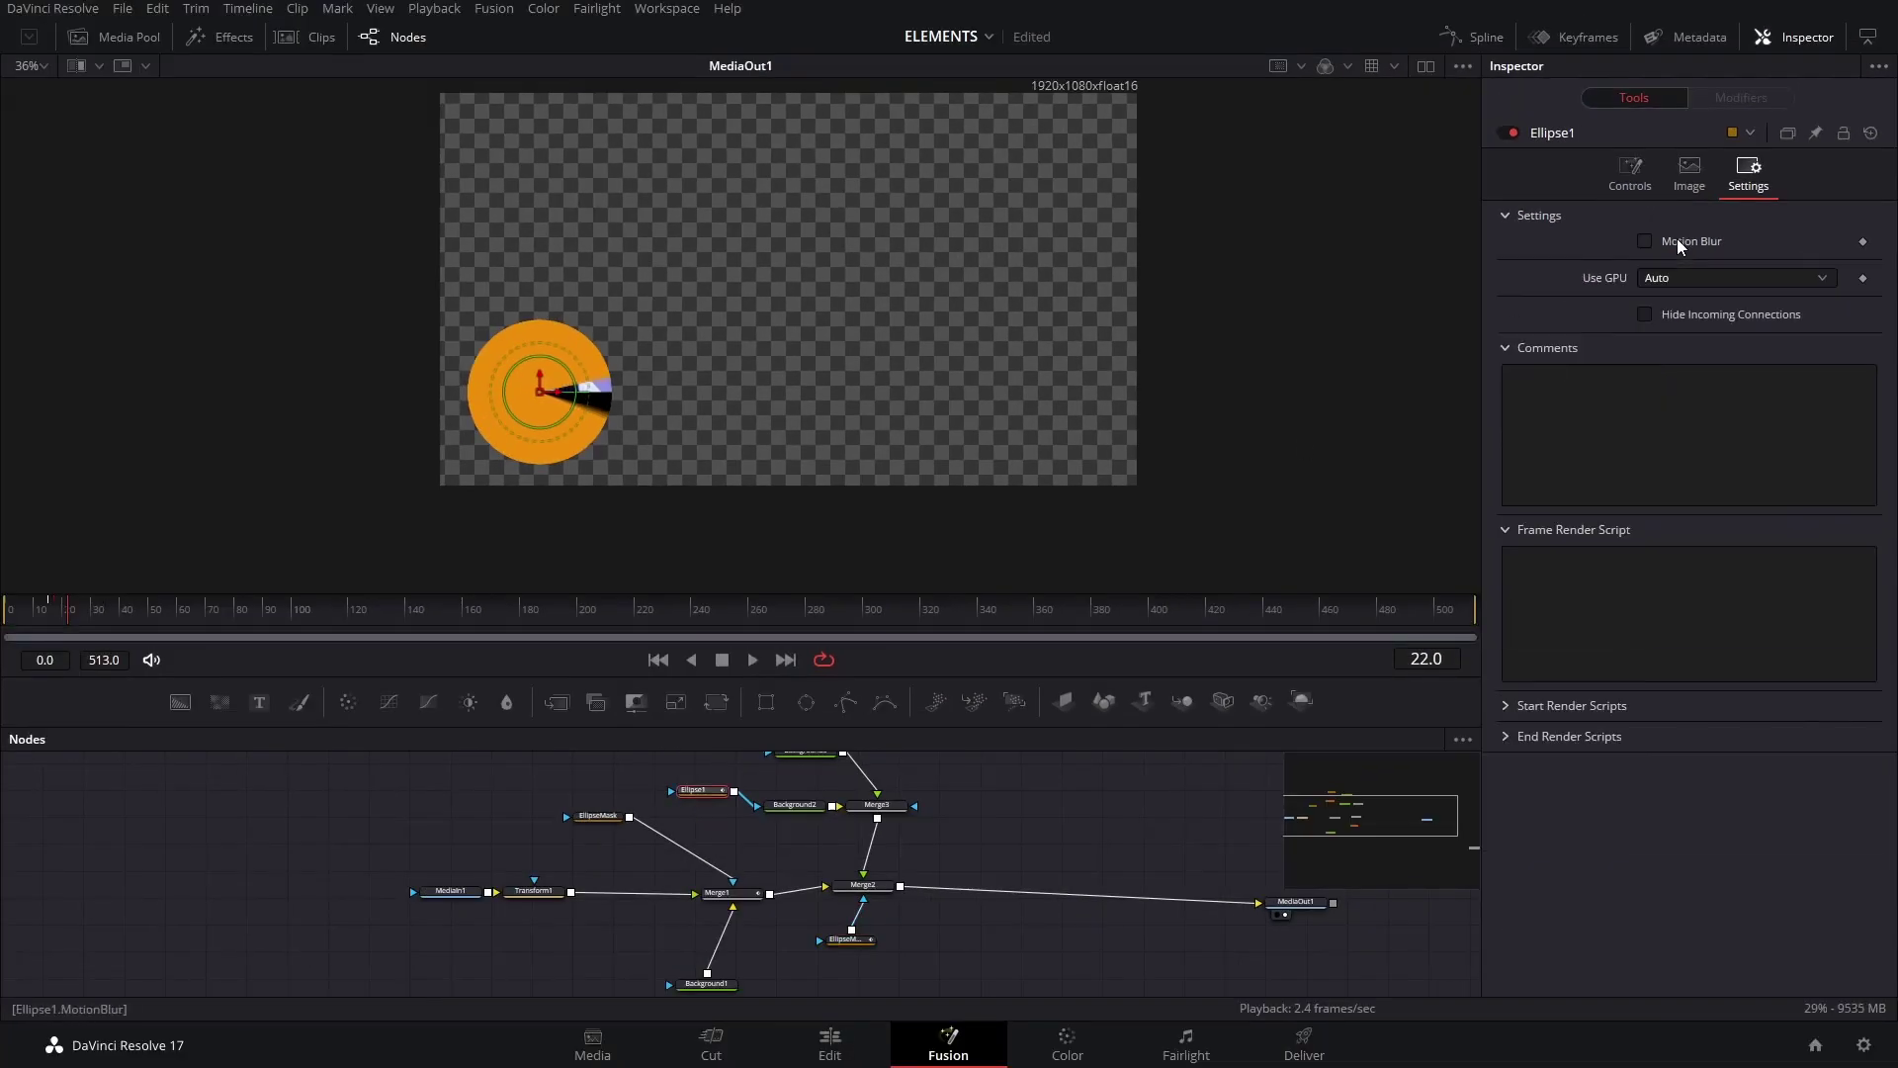
pyautogui.click(856, 947)
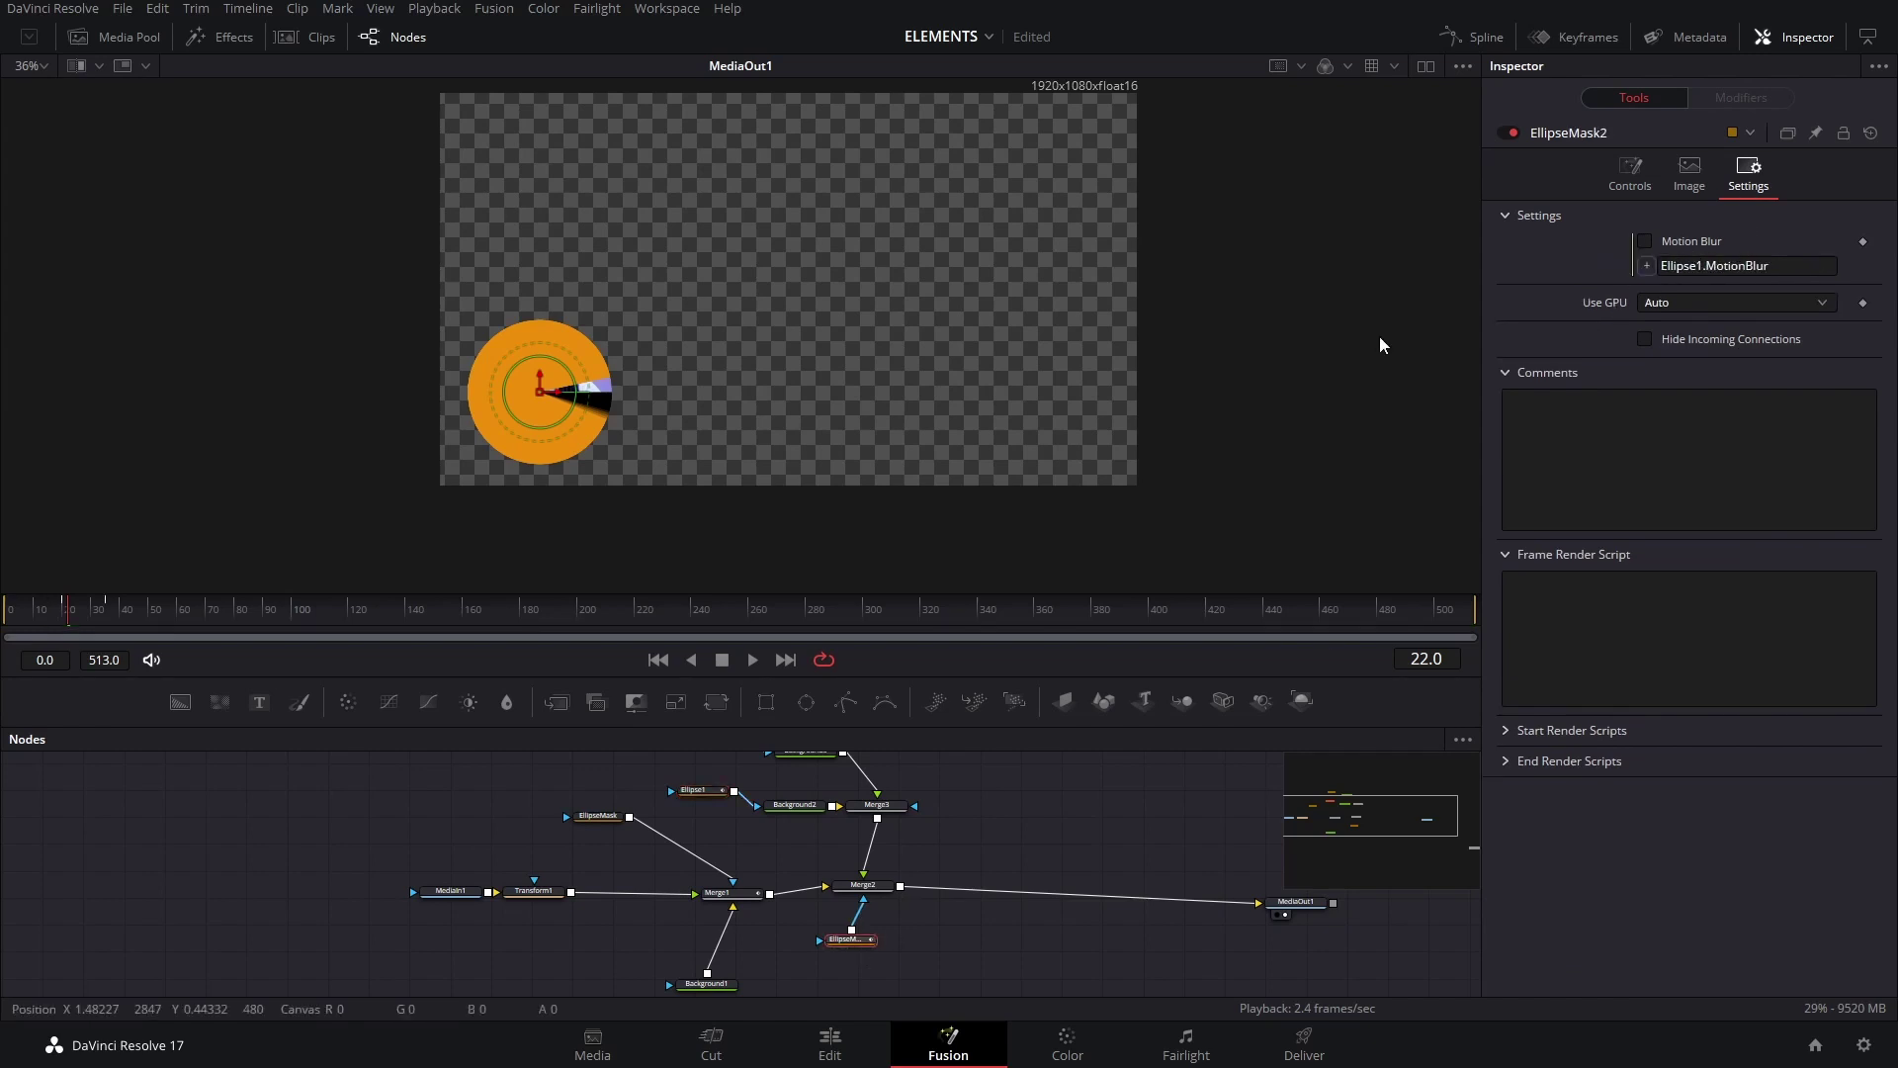
pyautogui.click(696, 790)
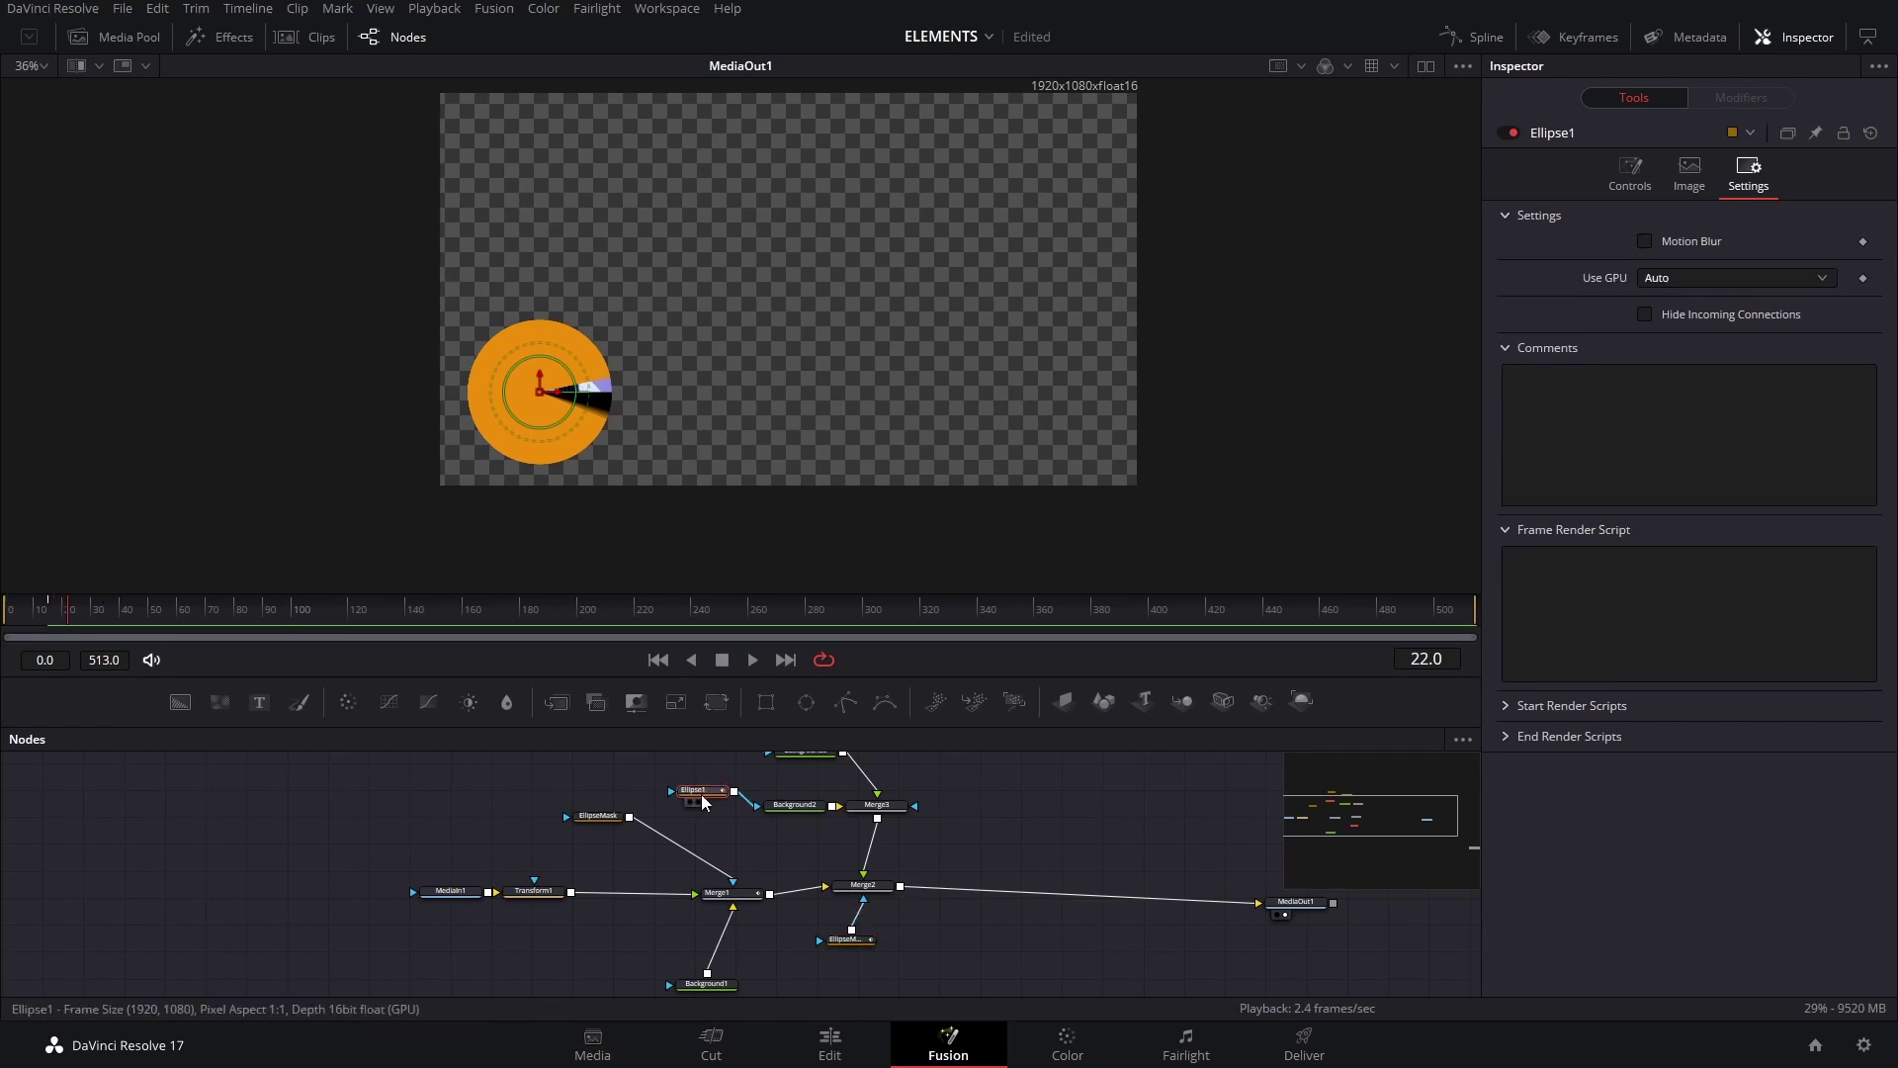
pyautogui.click(1693, 241)
pyautogui.click(868, 939)
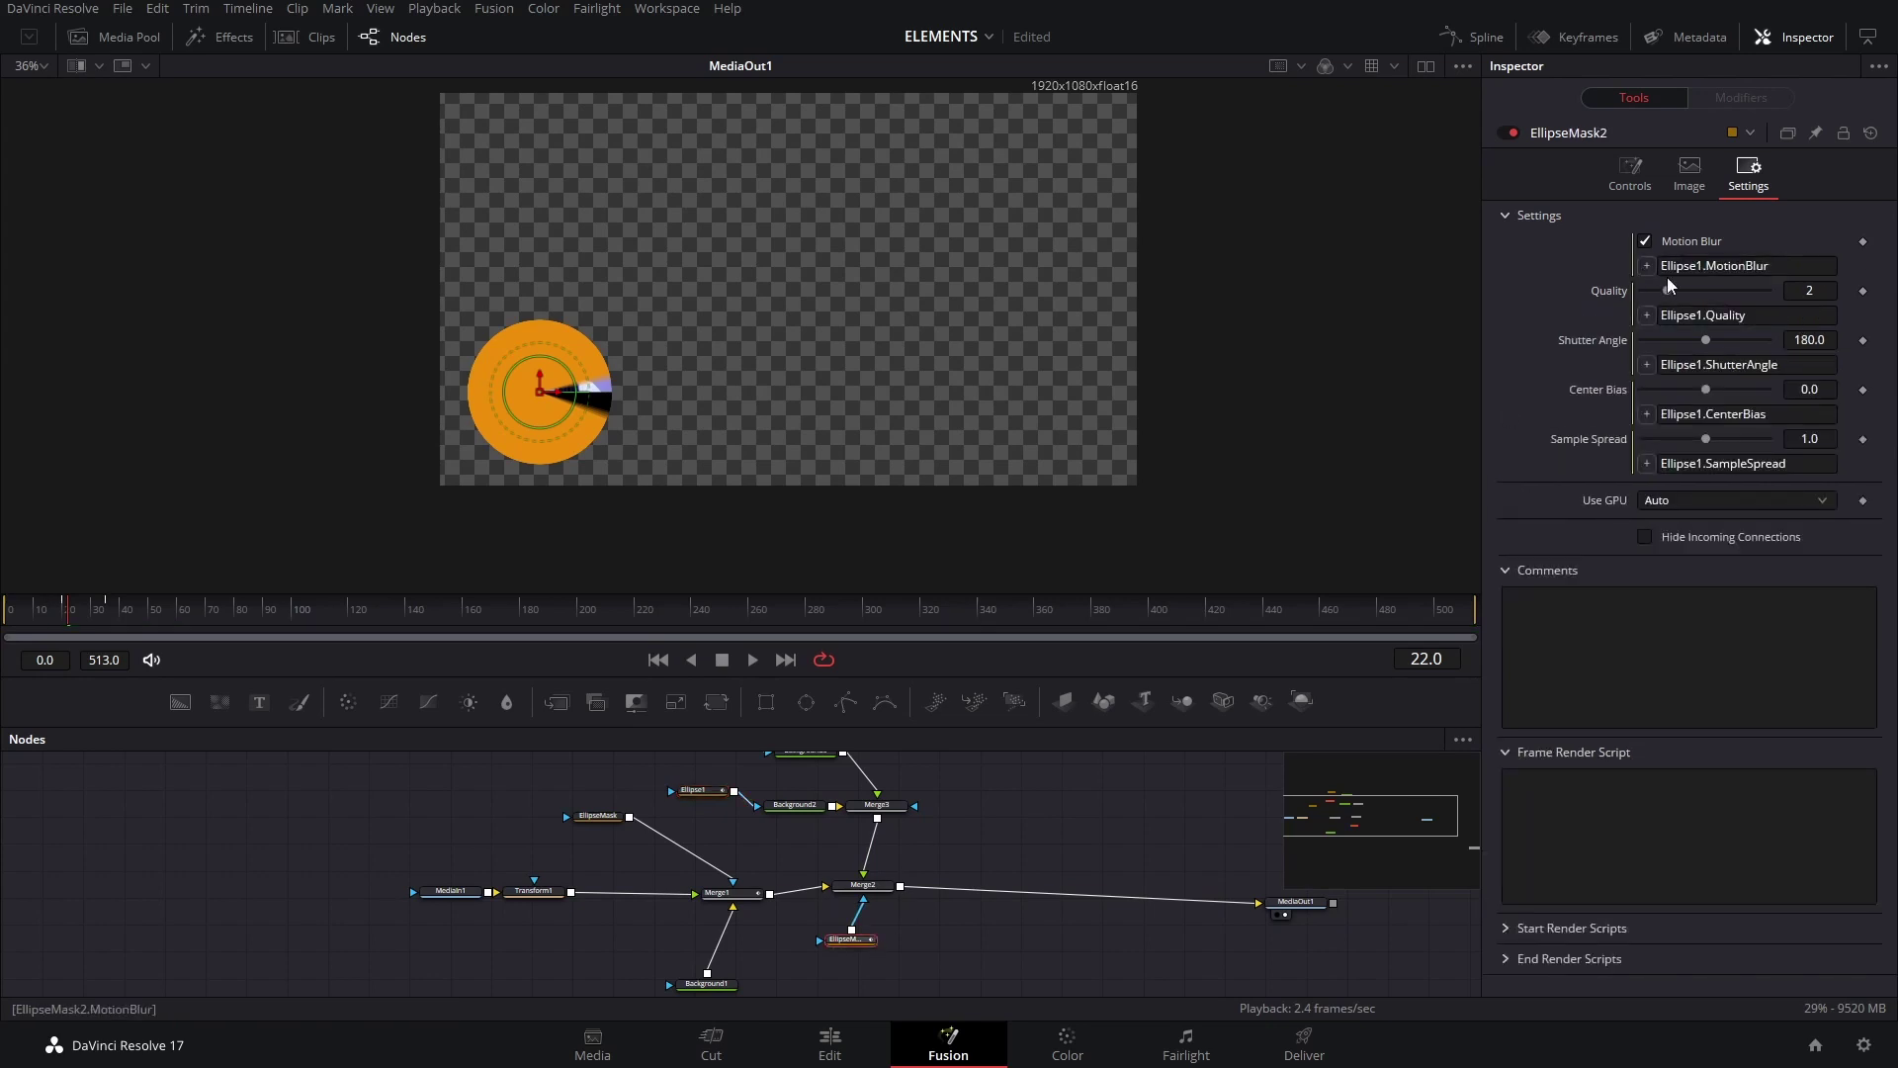
pyautogui.click(696, 790)
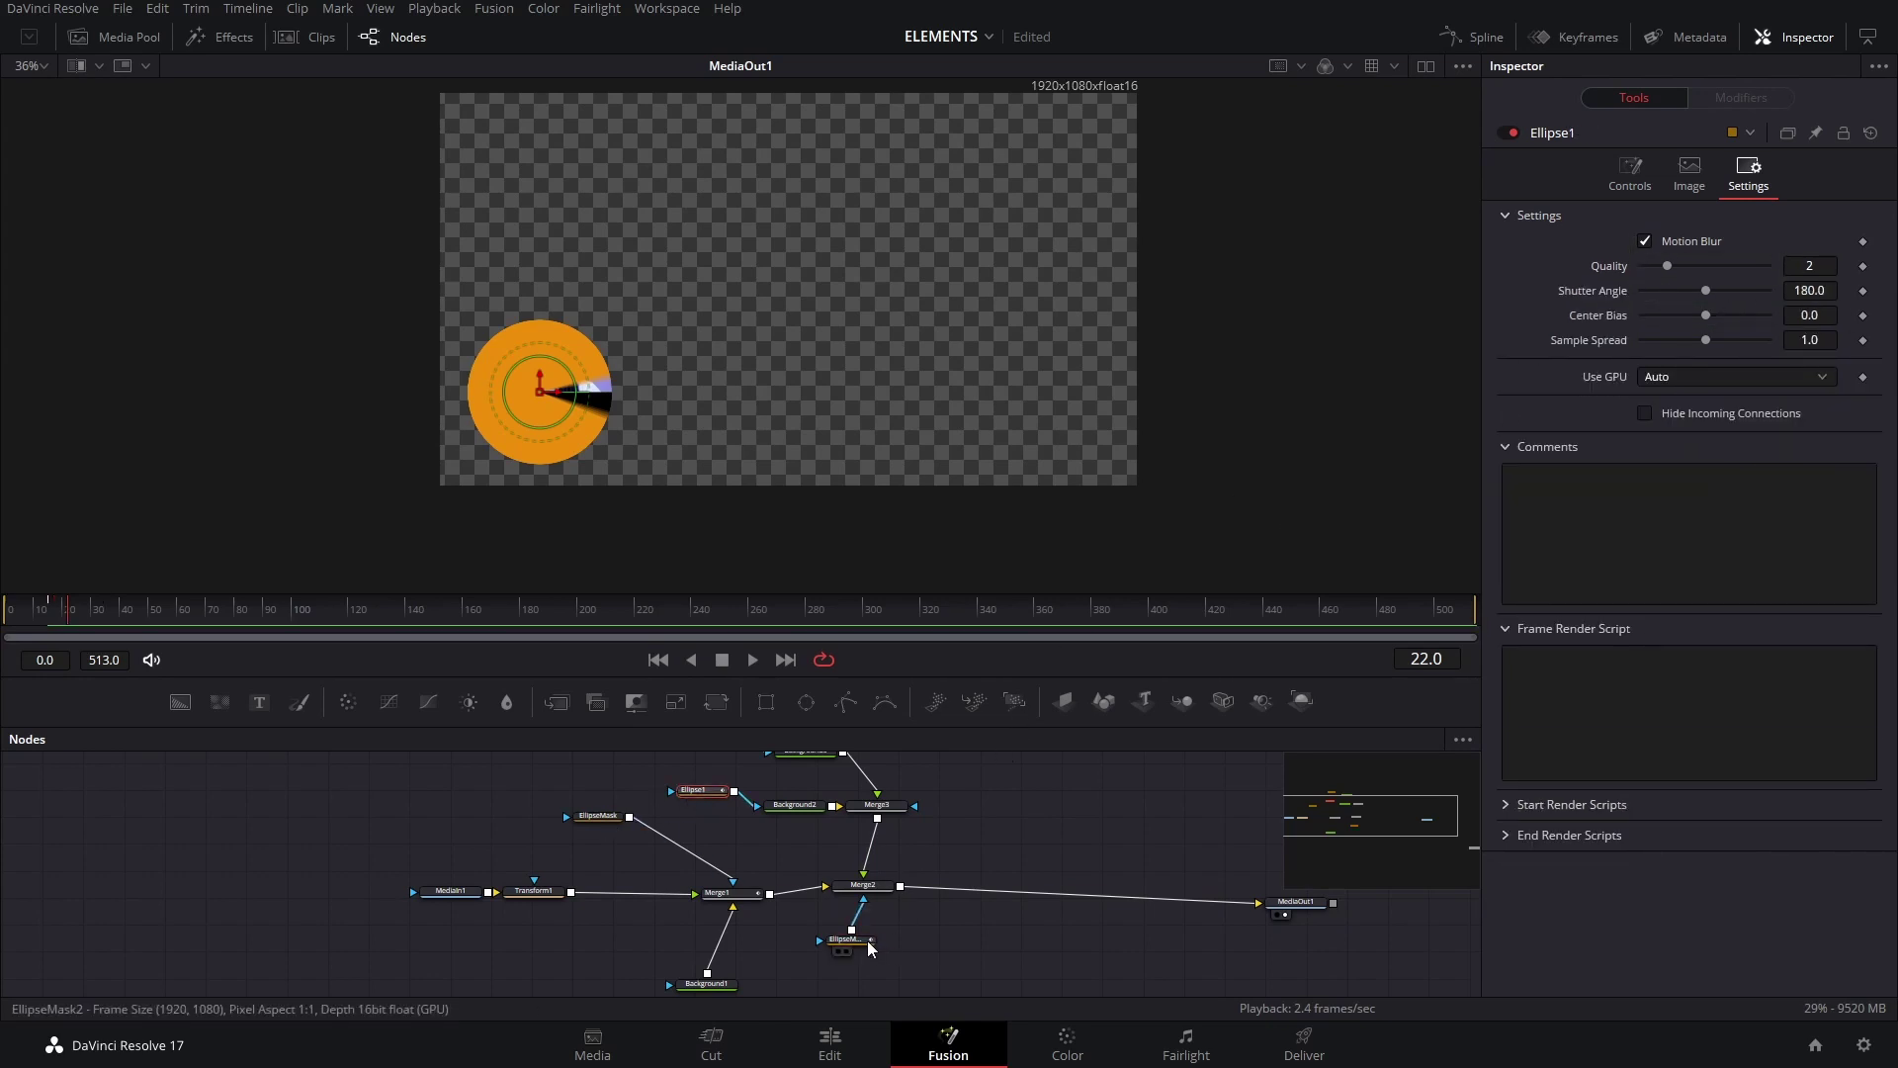
pyautogui.click(1645, 243)
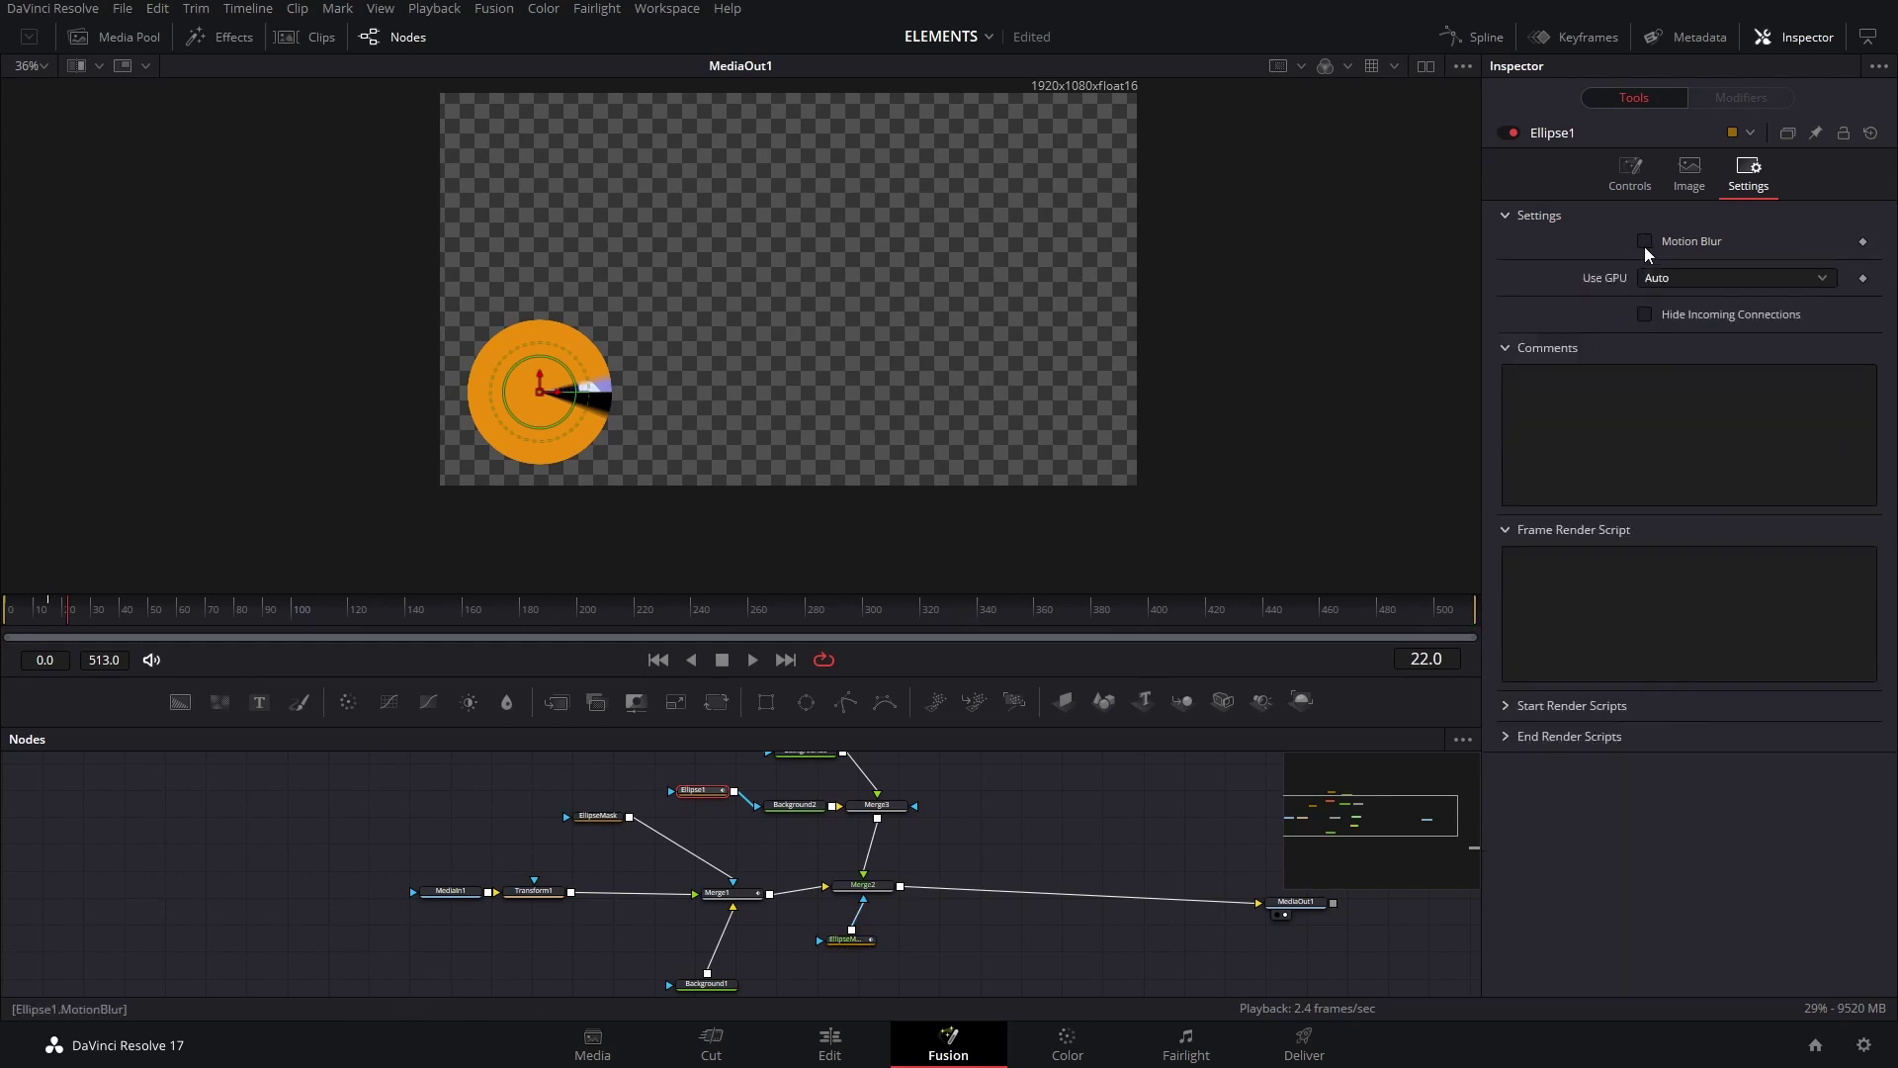
# Rename the Background2 node, which is masked by Ellipse1, as Circle1.
pyautogui.moveTo(817, 782); pyautogui.dragTo(929, 784)
pyautogui.click(725, 799)
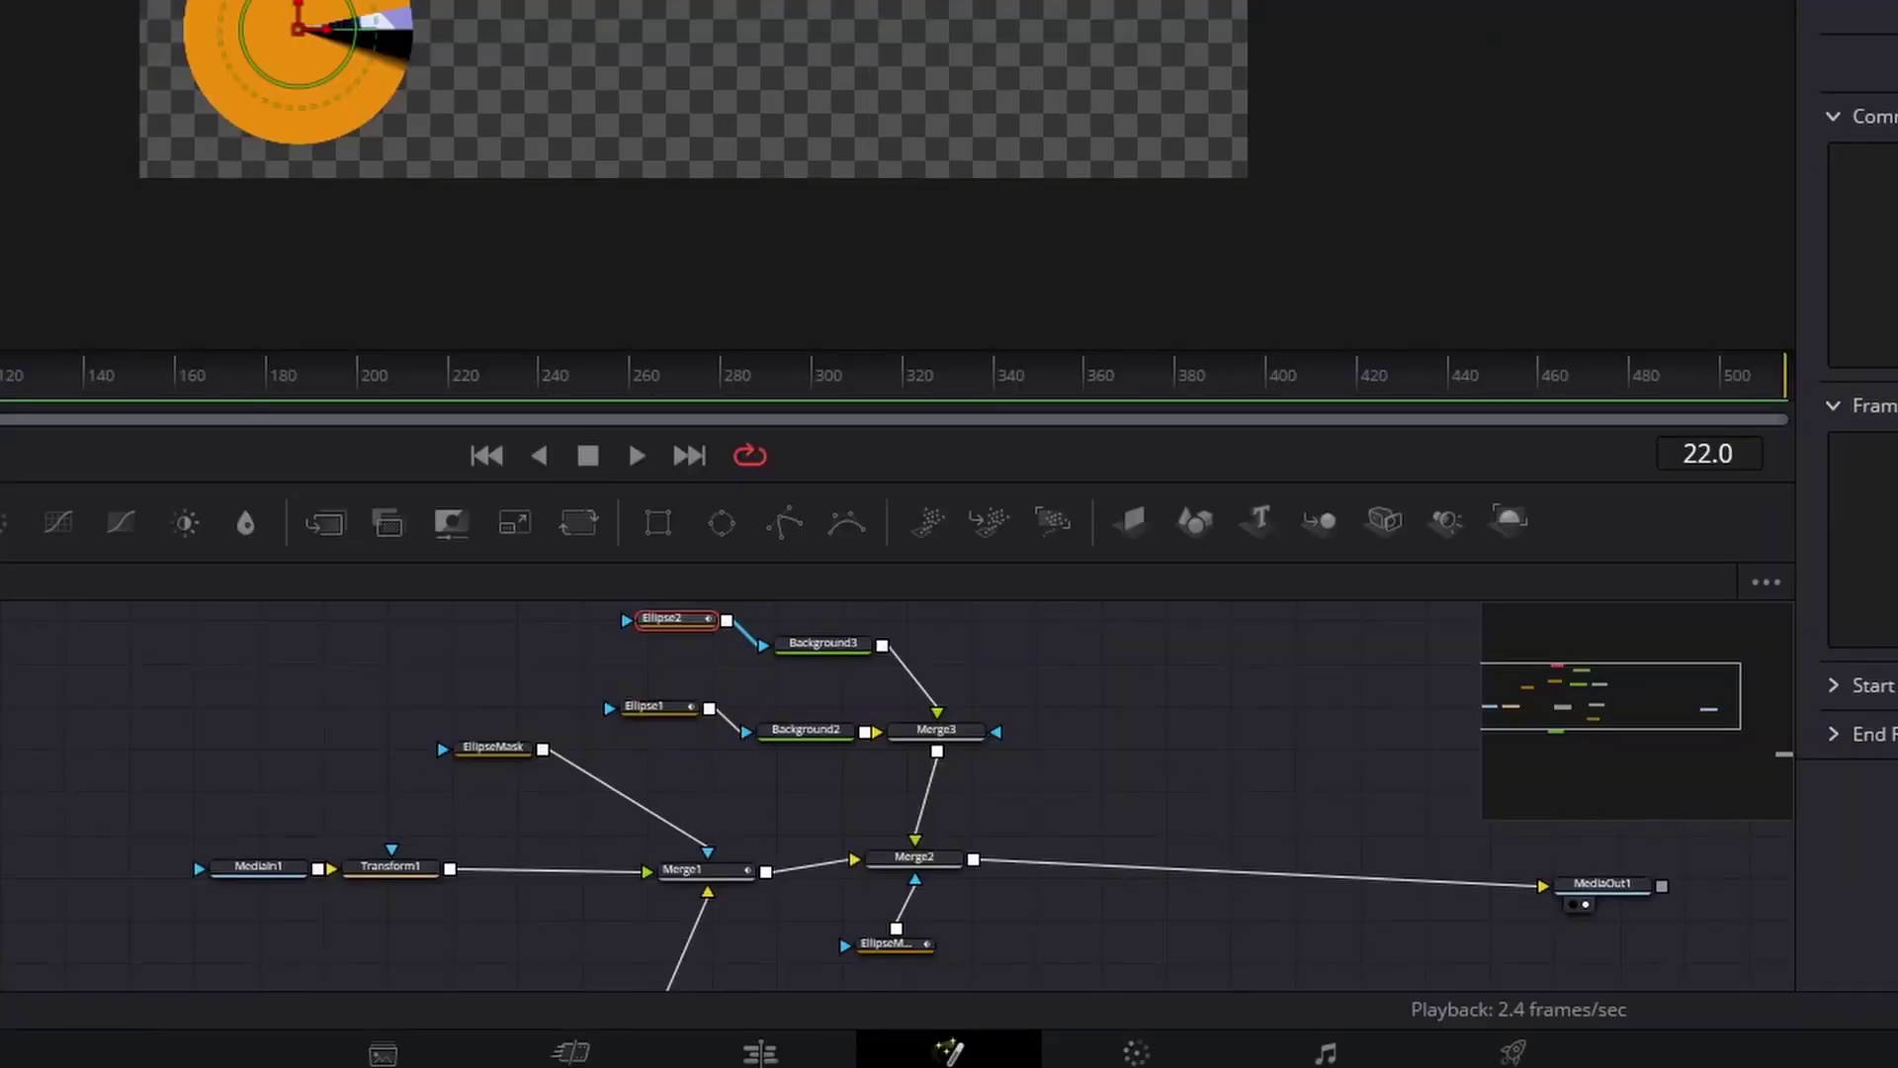
pyautogui.scroll(-3, 1859, 494)
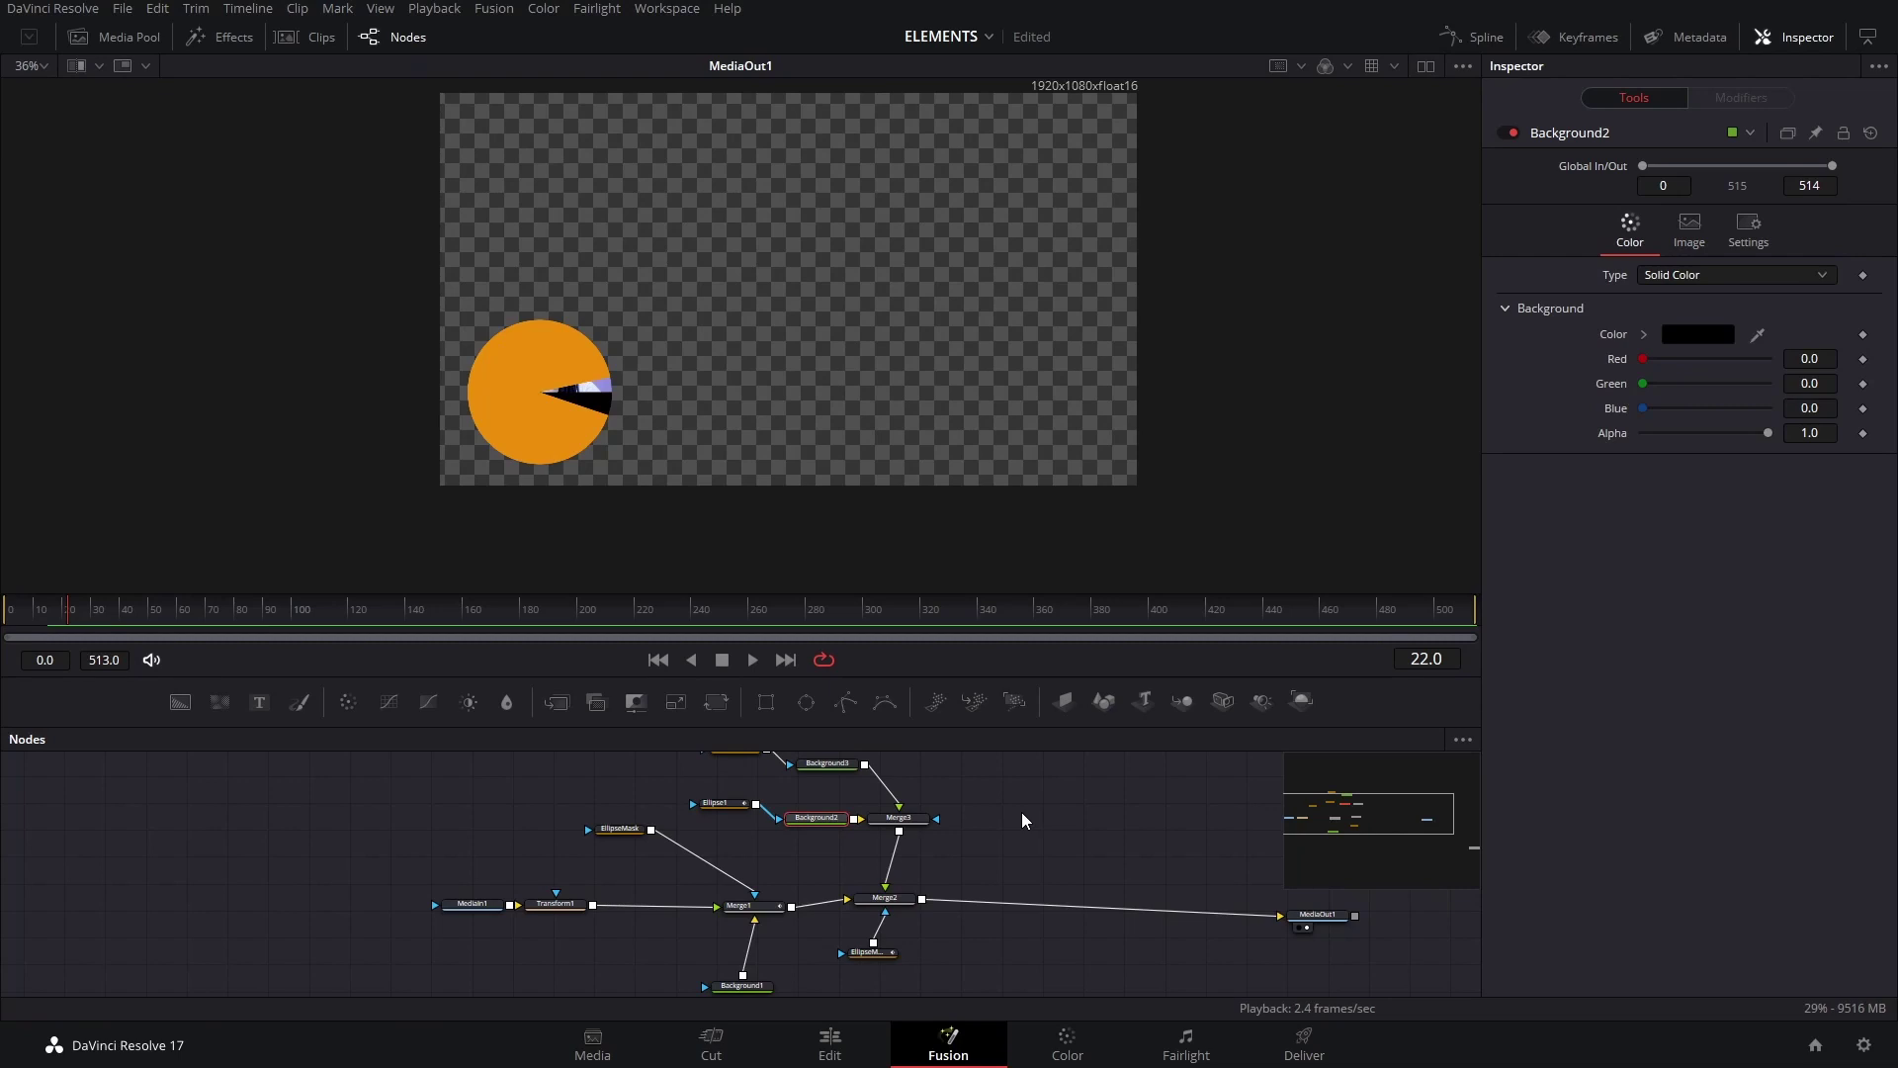
pyautogui.press('F2')
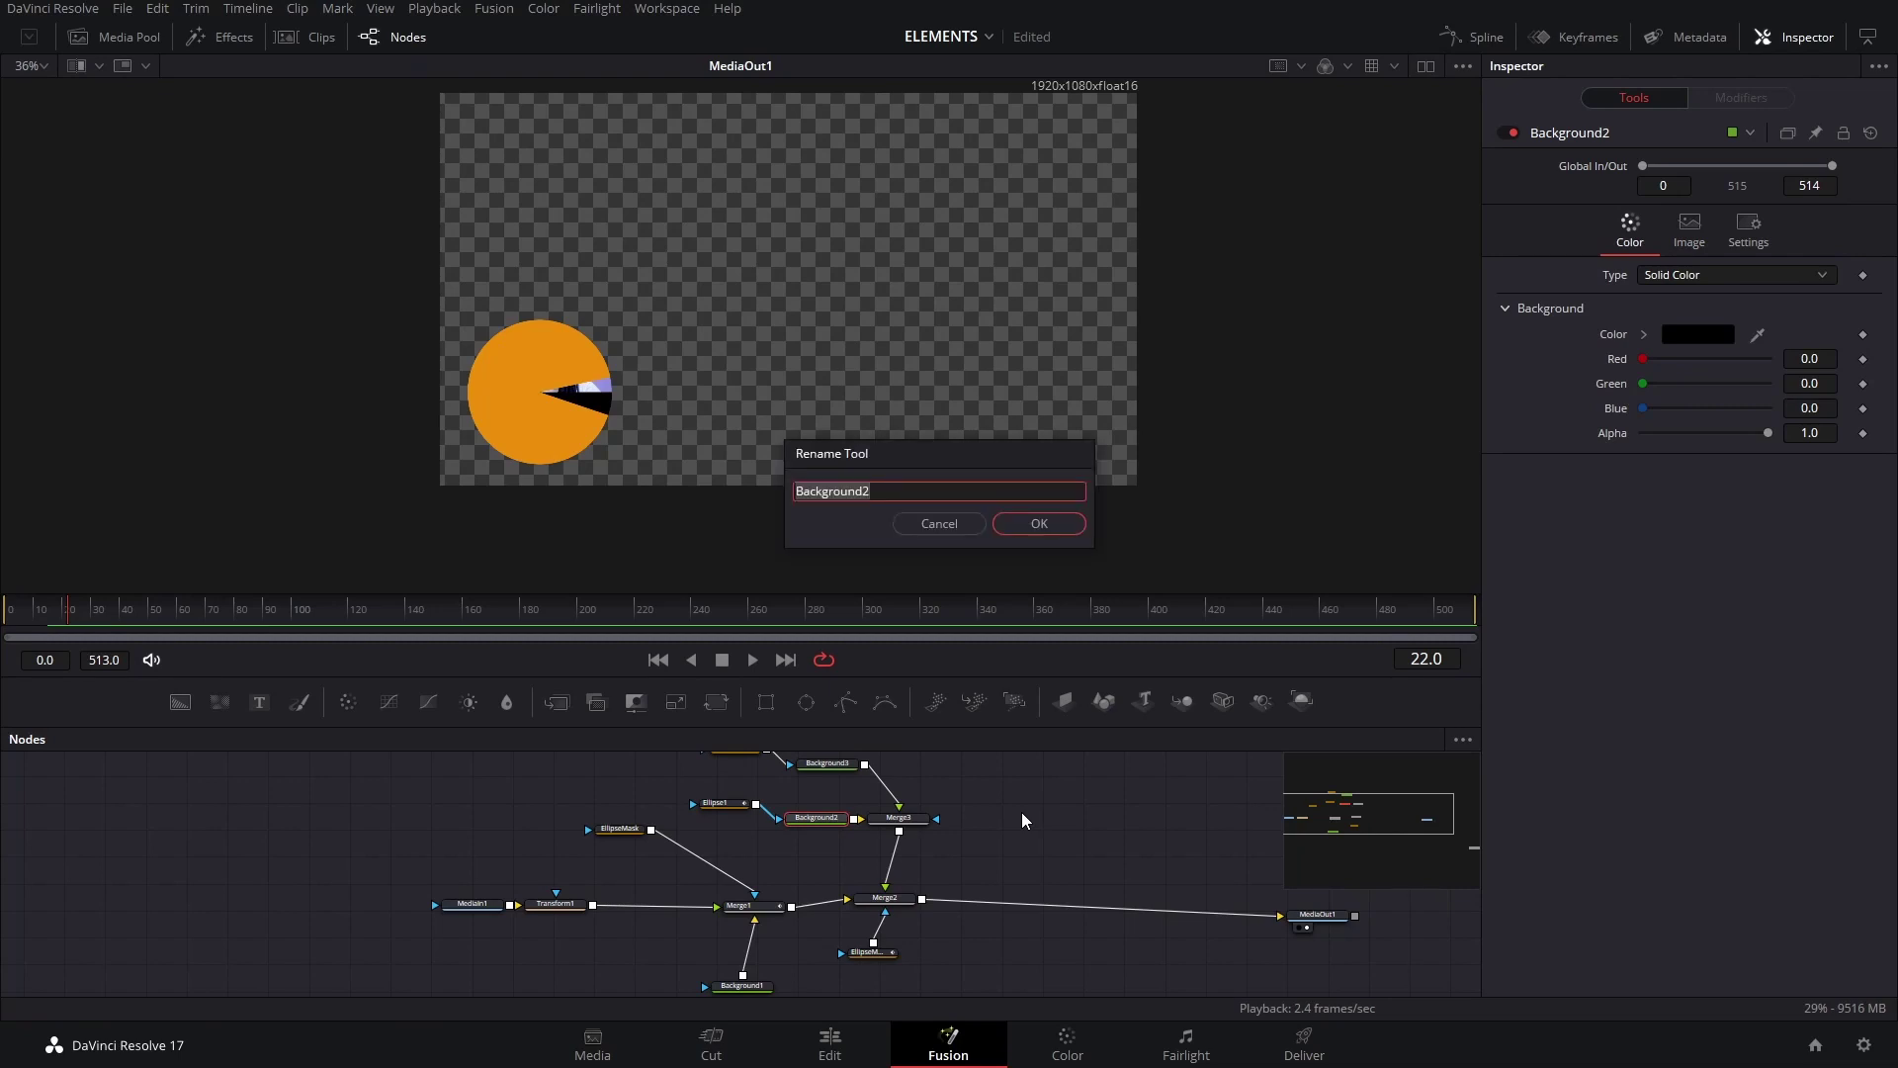
pyautogui.write('Circle1')
pyautogui.press('Return')
pyautogui.scroll(2, 1022, 811)
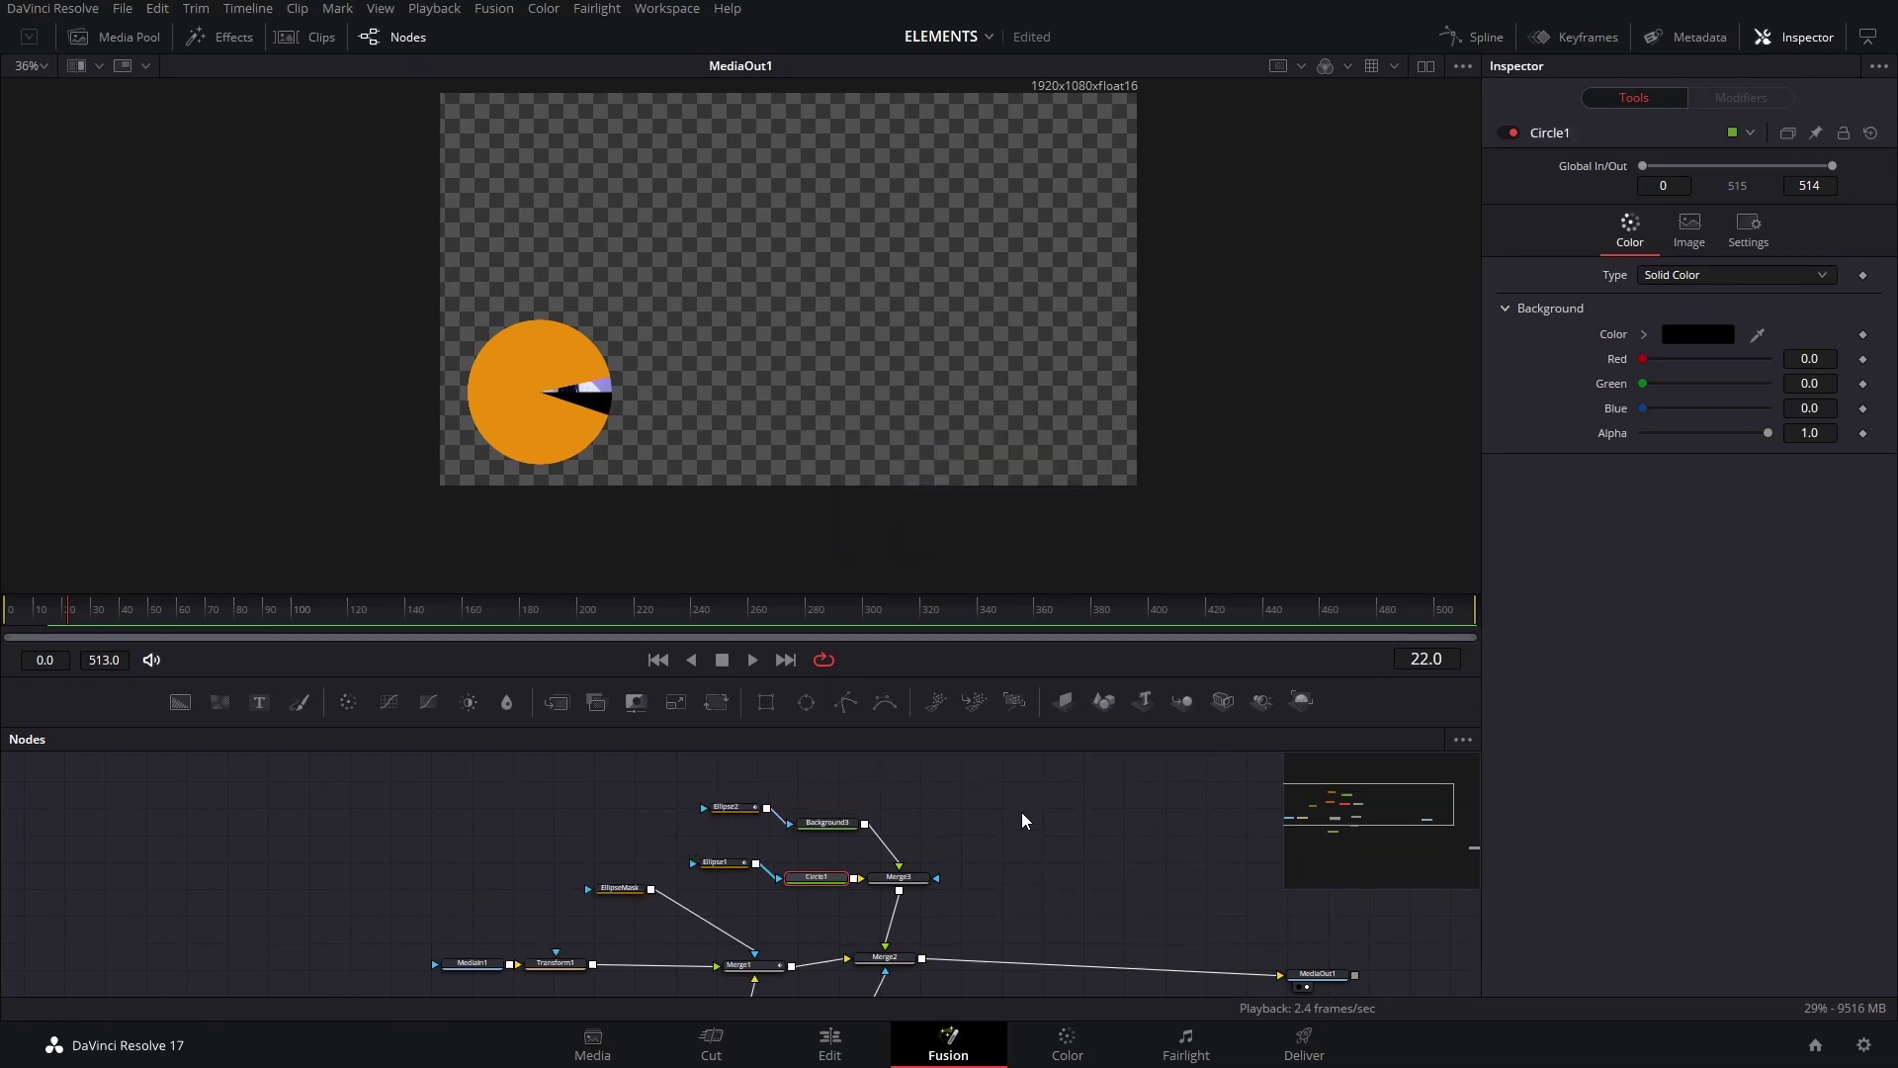
# Rename the Background3 node, which is masked by Ellipse2, as Circle2.
pyautogui.click(848, 825)
pyautogui.press('F2')
pyautogui.write('Circl')
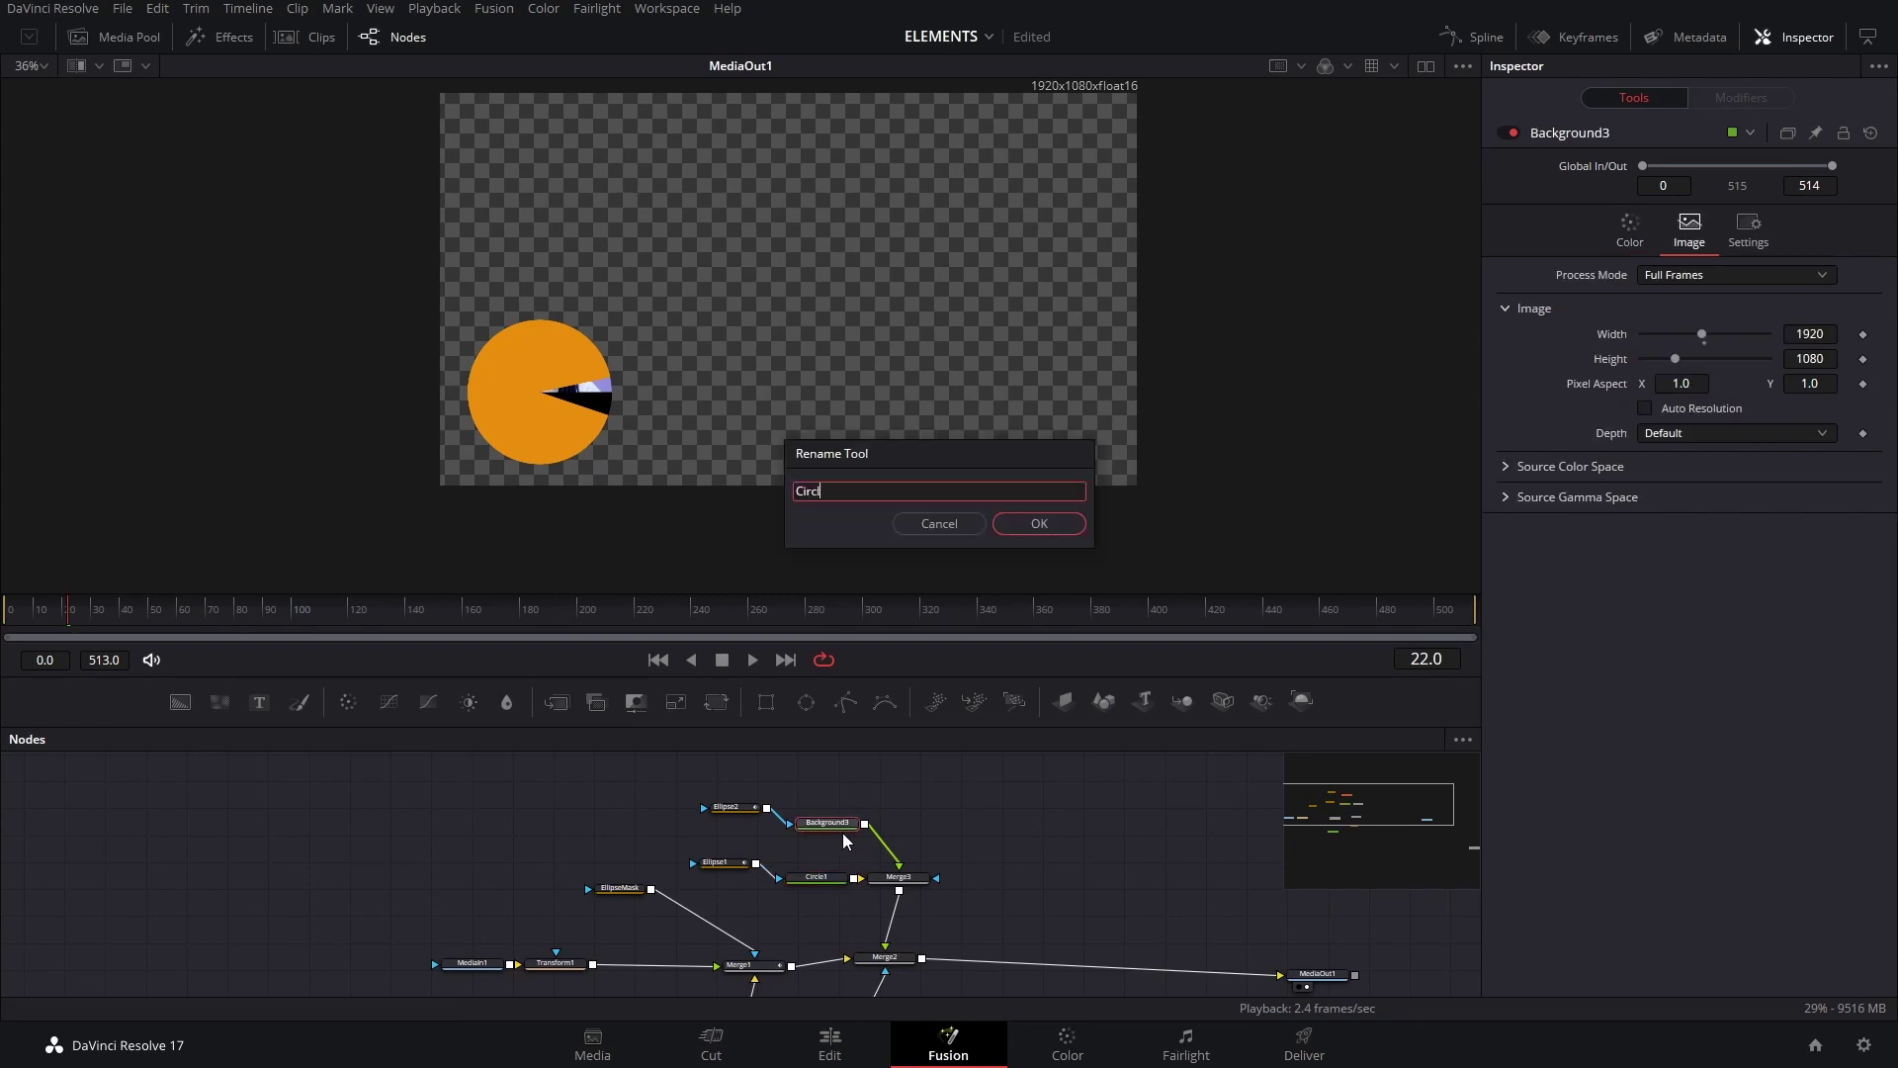
pyautogui.write('e 2')
pyautogui.press('Return')
pyautogui.scroll(-2, 845, 841)
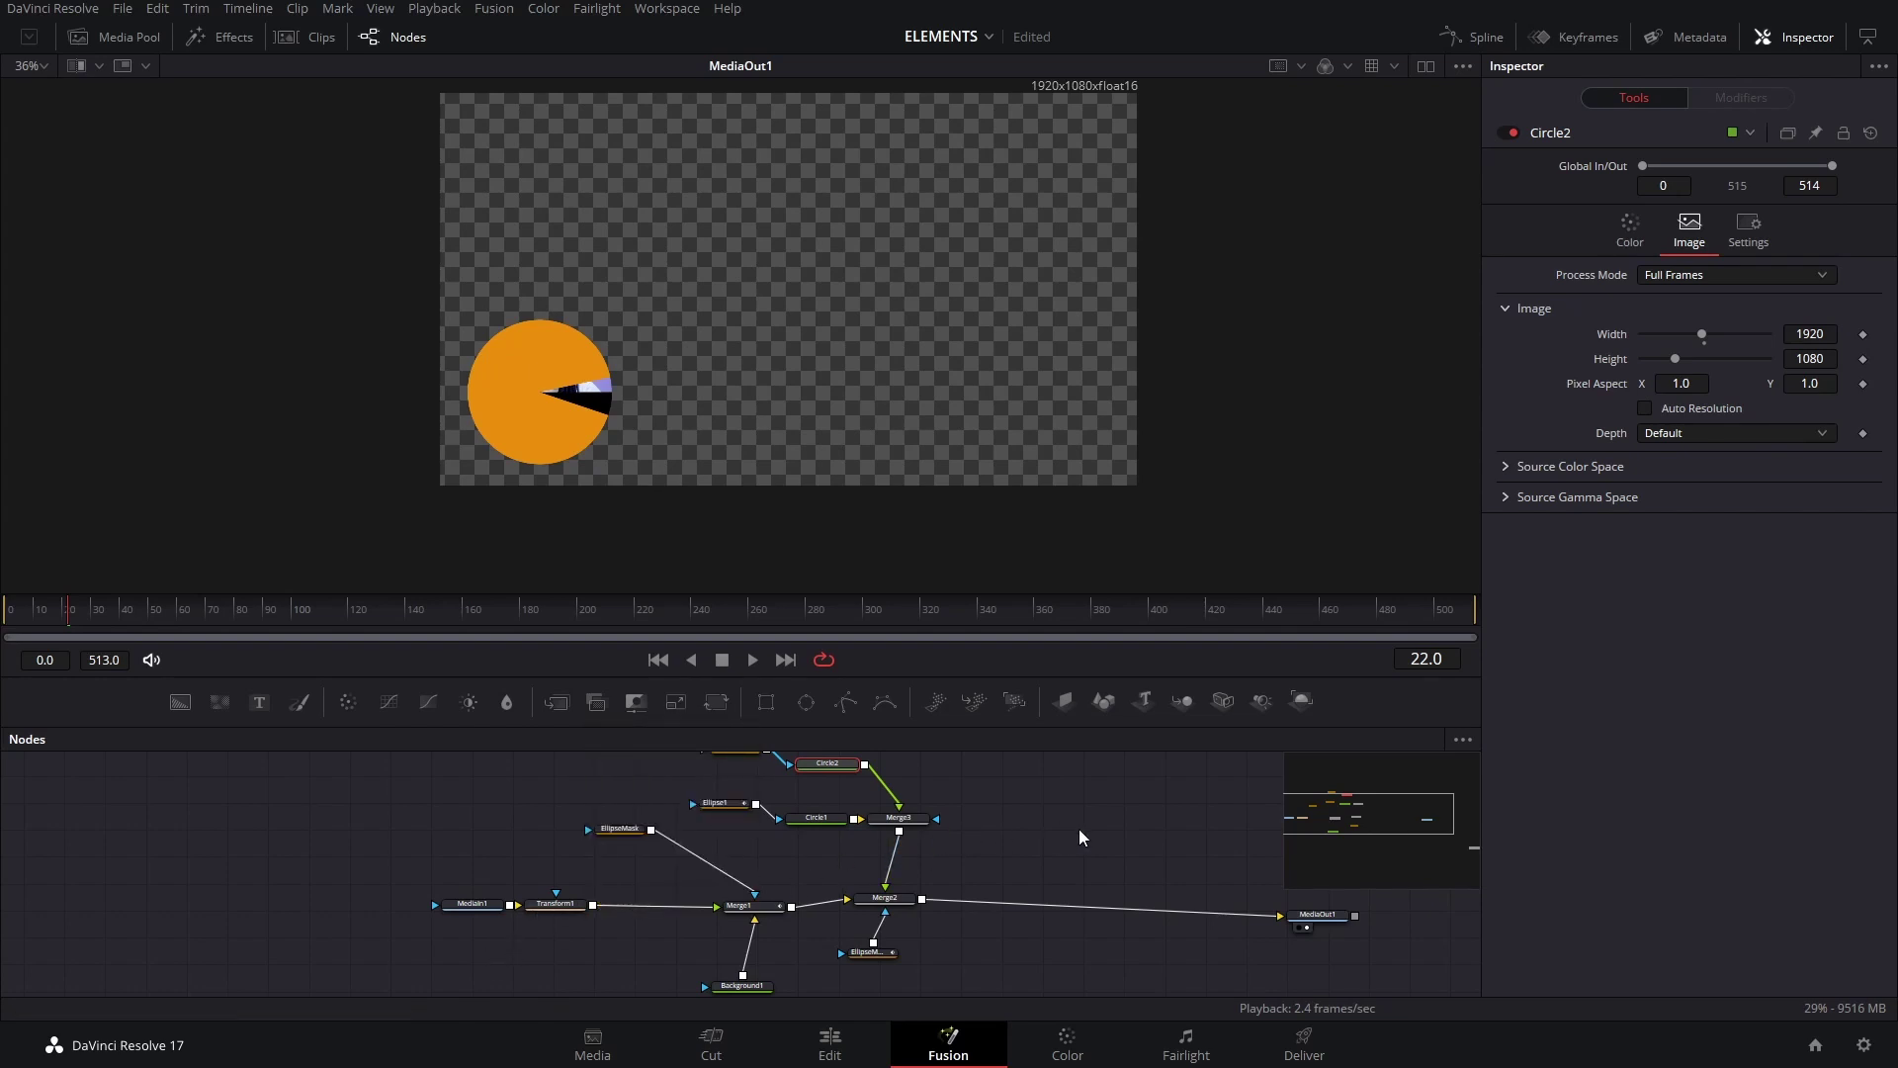
# Select the nodes Transform1, Circle1, Circle2 and Ellipse1 together in that order.
pyautogui.moveTo(587, 933); pyautogui.dragTo(520, 907)
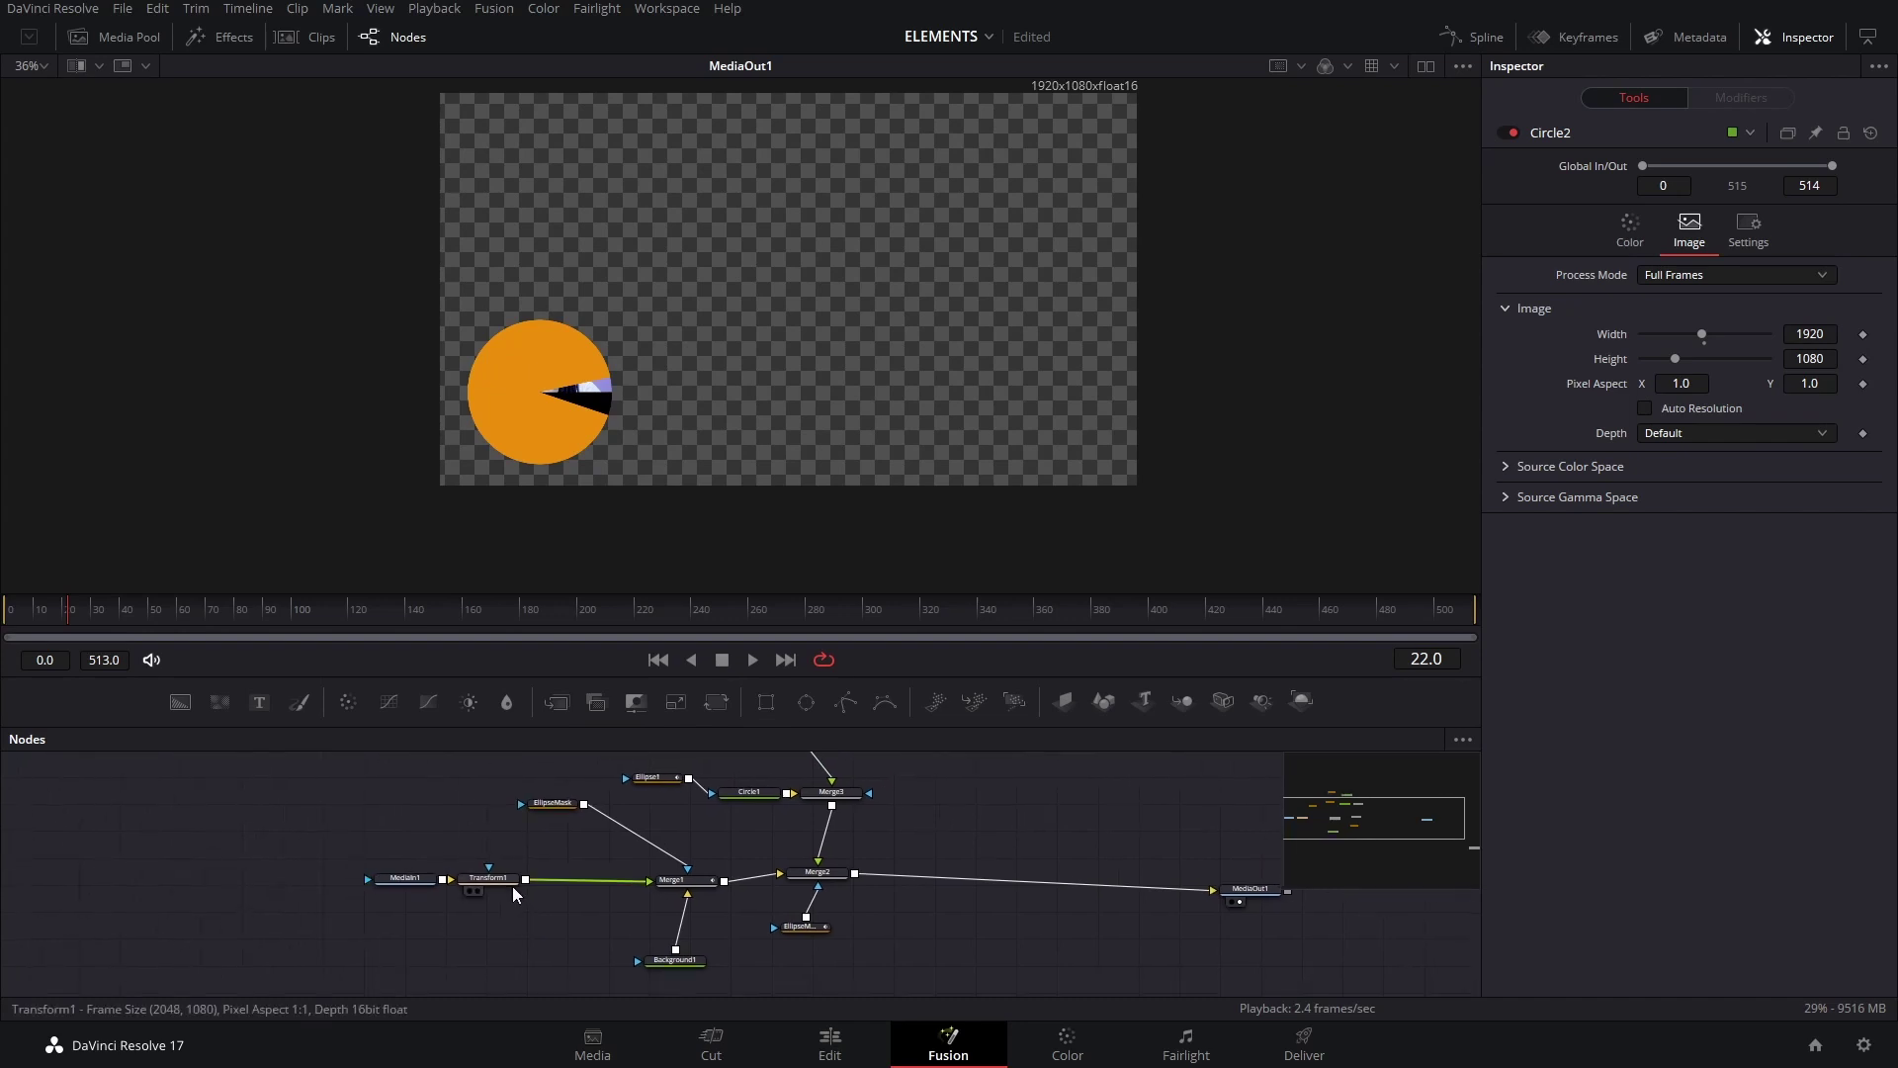
pyautogui.click(510, 882)
pyautogui.scroll(3, 603, 875)
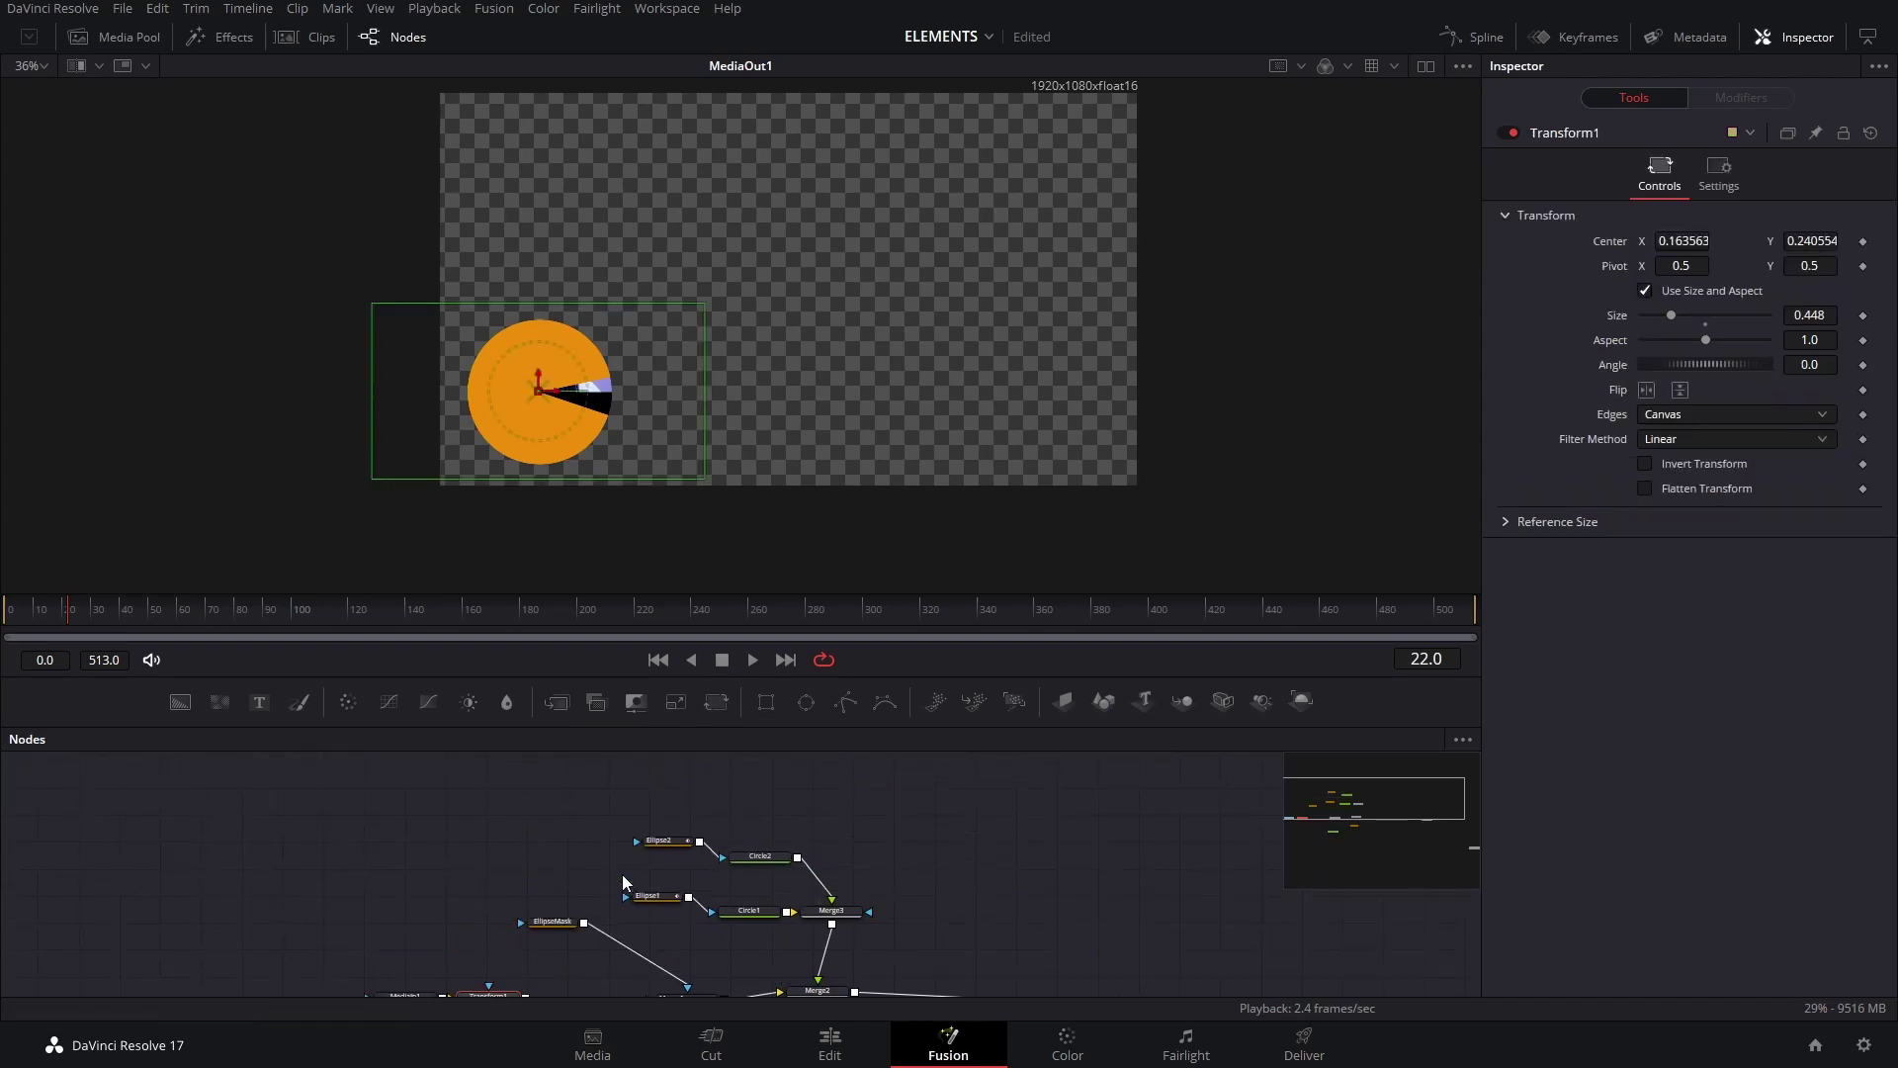
pyautogui.scroll(-2, 673, 870)
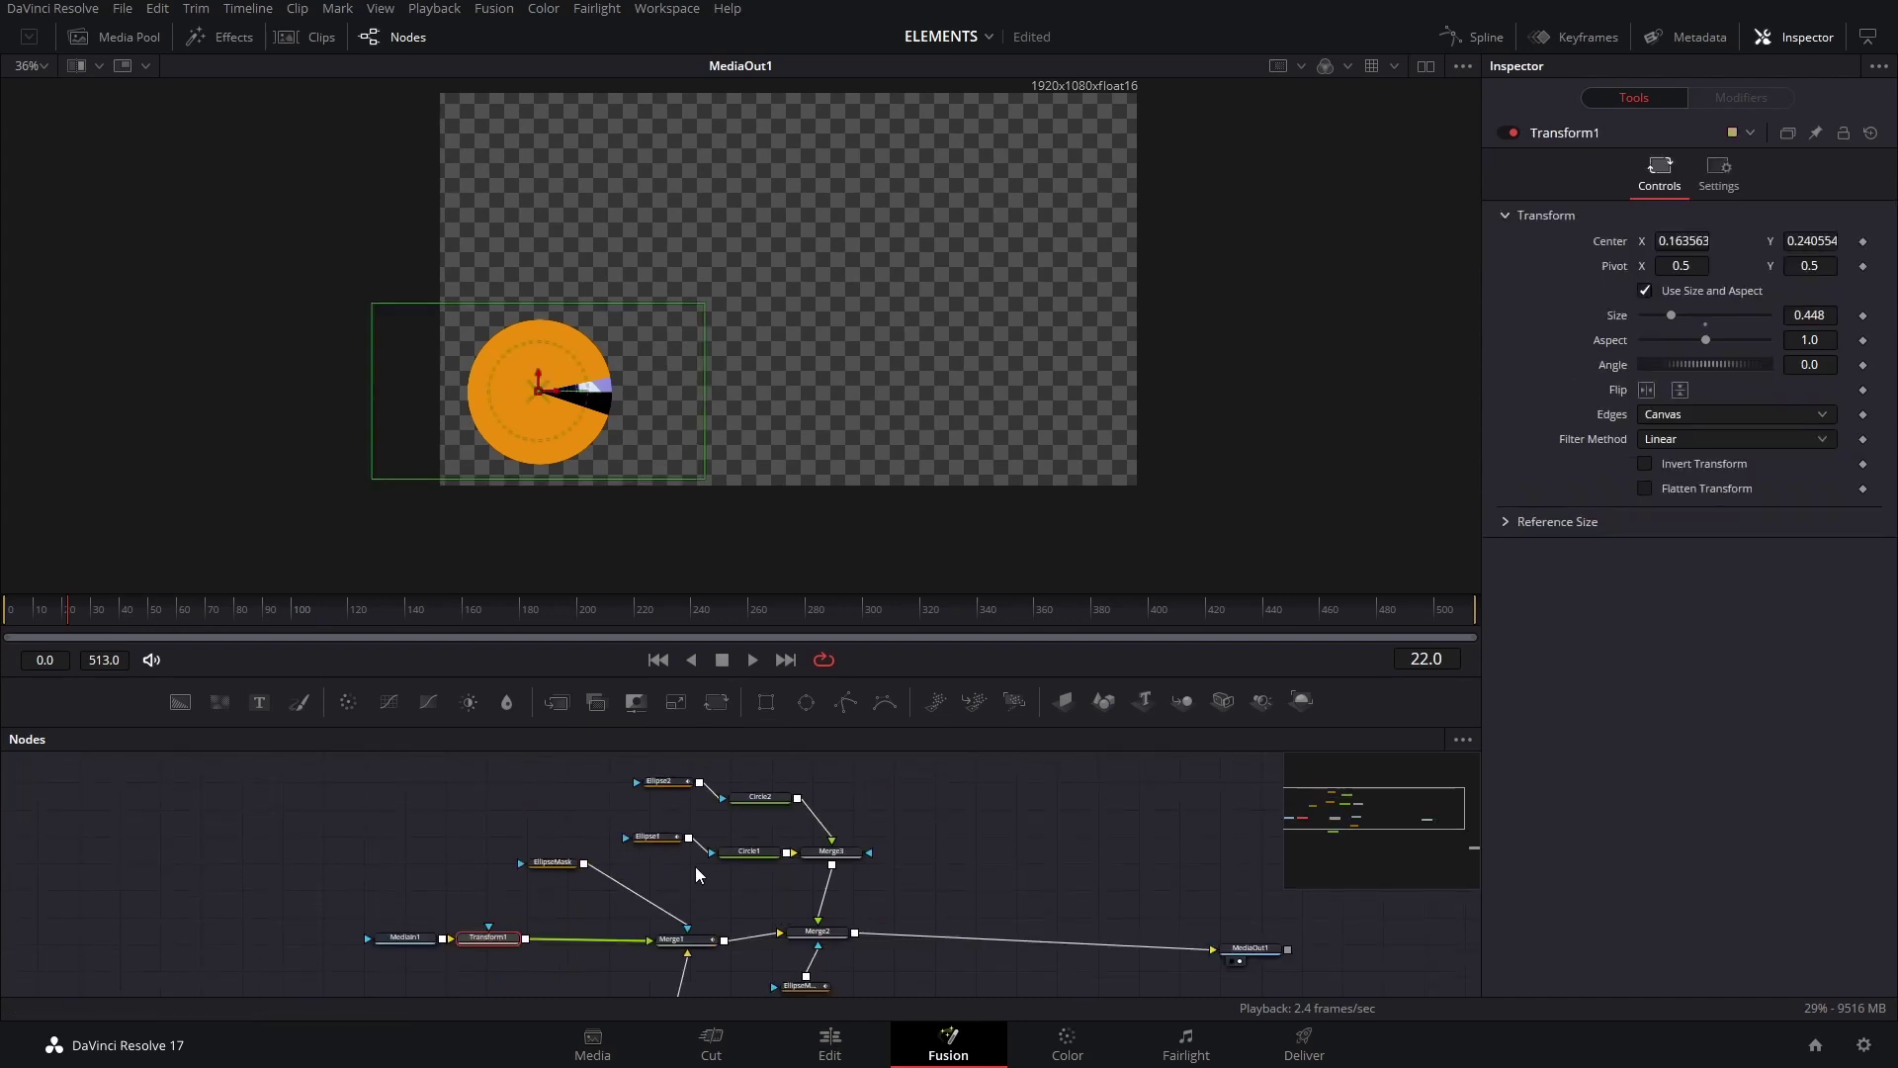
pyautogui.keyDown('ctrl'); pyautogui.click(757, 853); pyautogui.keyUp('ctrl')
pyautogui.keyDown('ctrl'); pyautogui.click(764, 799); pyautogui.keyUp('ctrl')
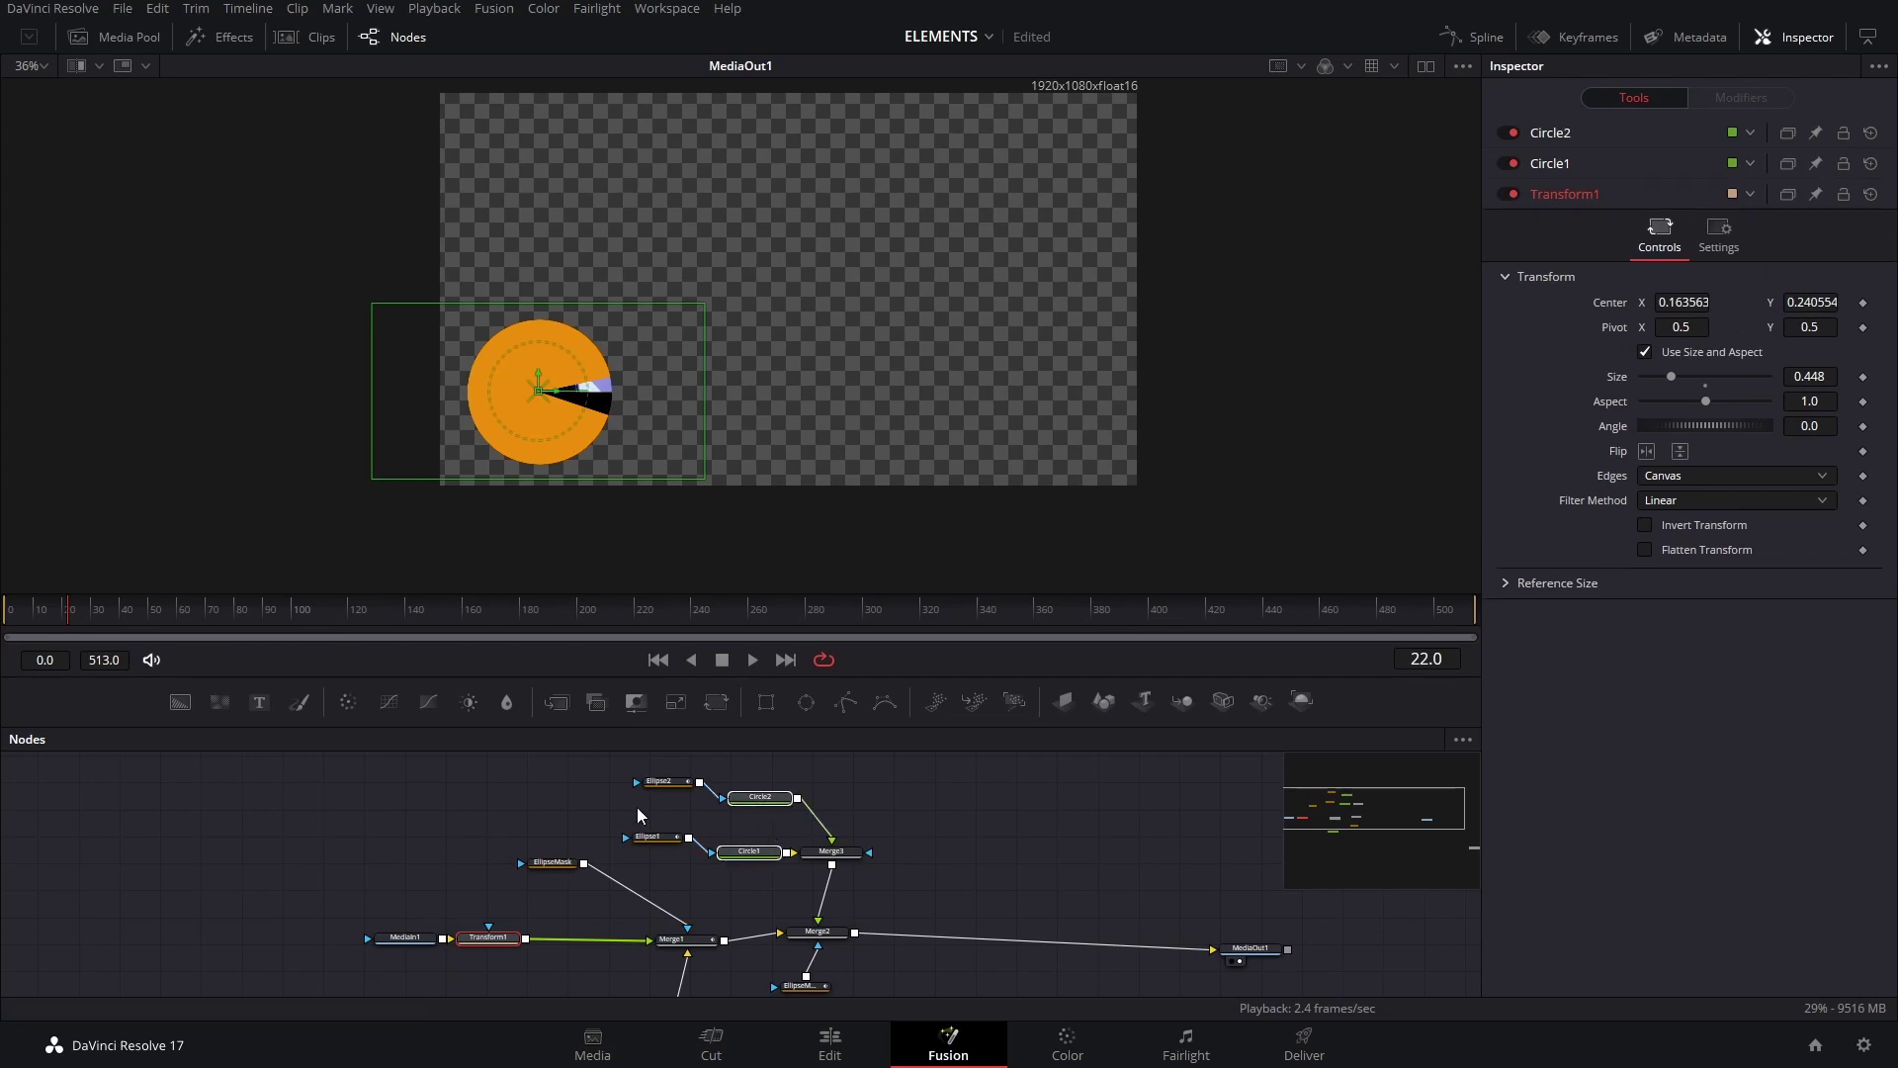
pyautogui.scroll(-2, 637, 806)
pyautogui.keyDown('ctrl'); pyautogui.click(657, 777); pyautogui.keyUp('ctrl')
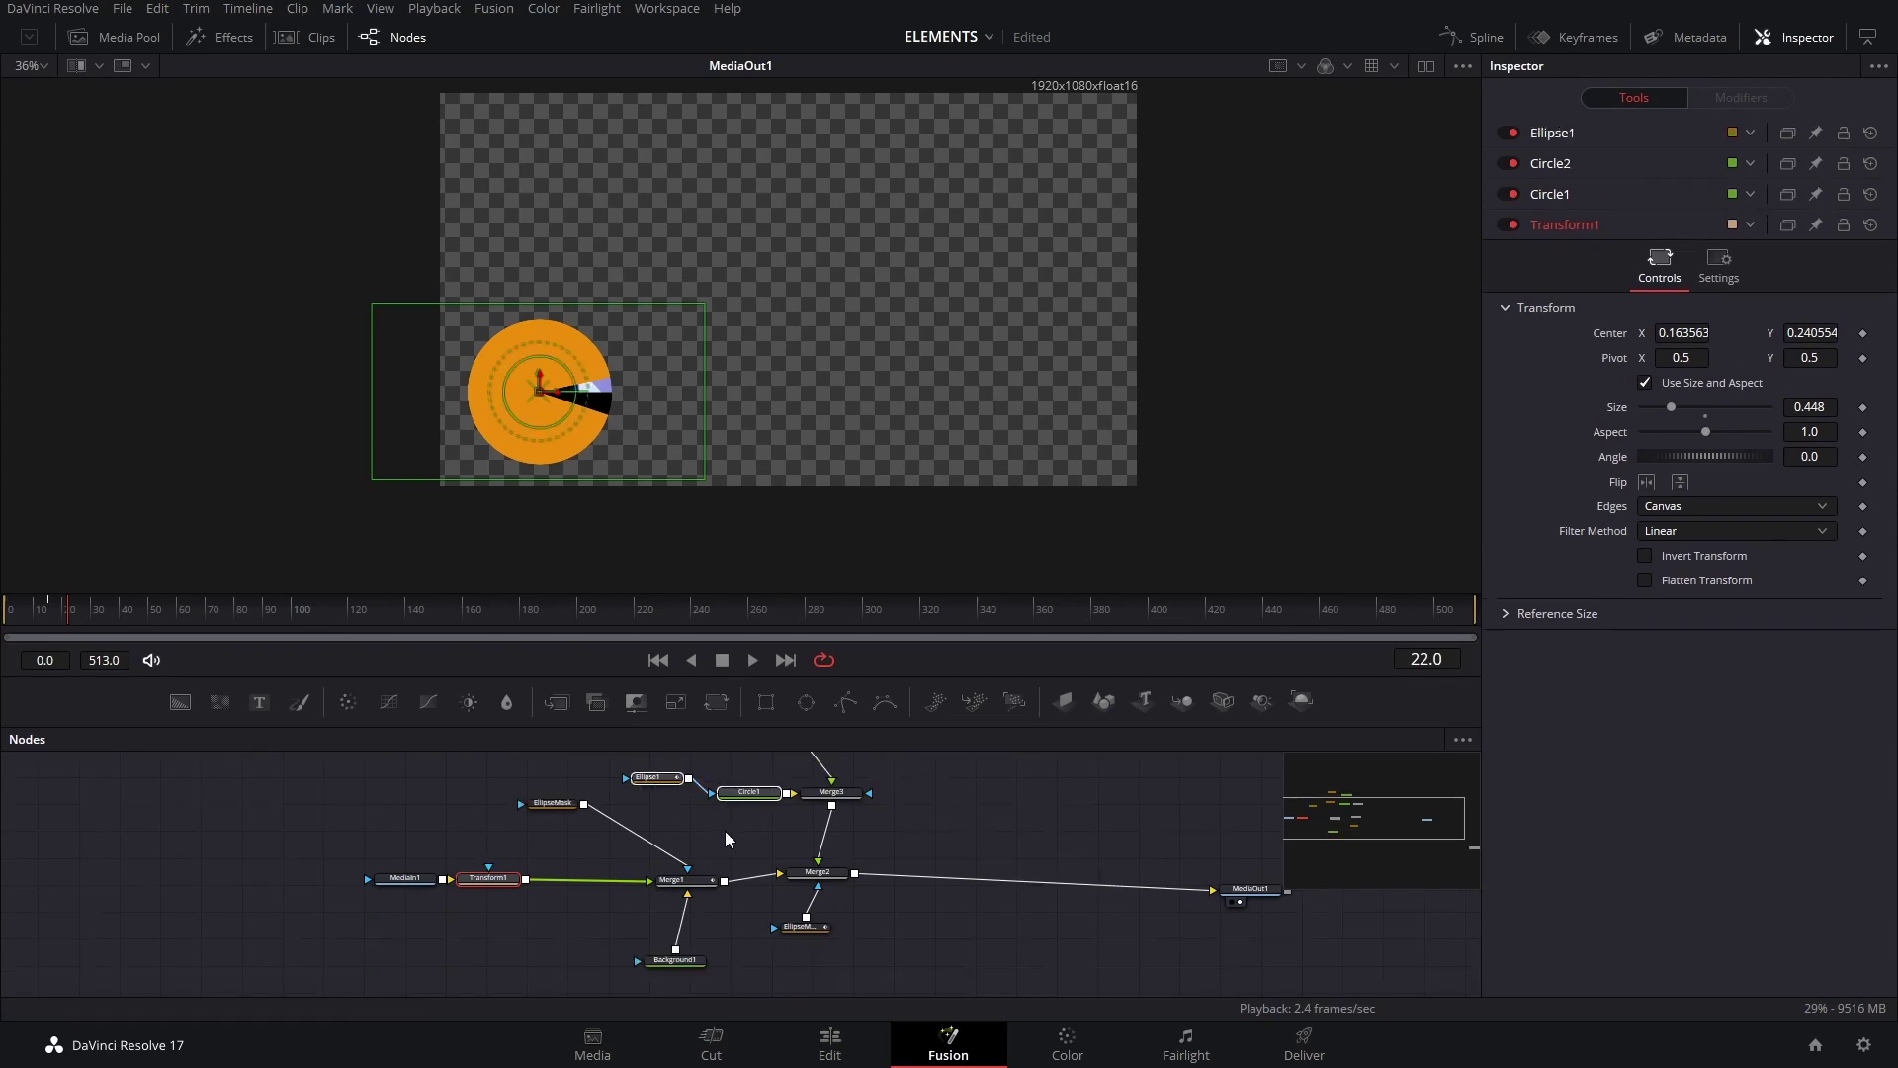
pyautogui.scroll(-2, 767, 888)
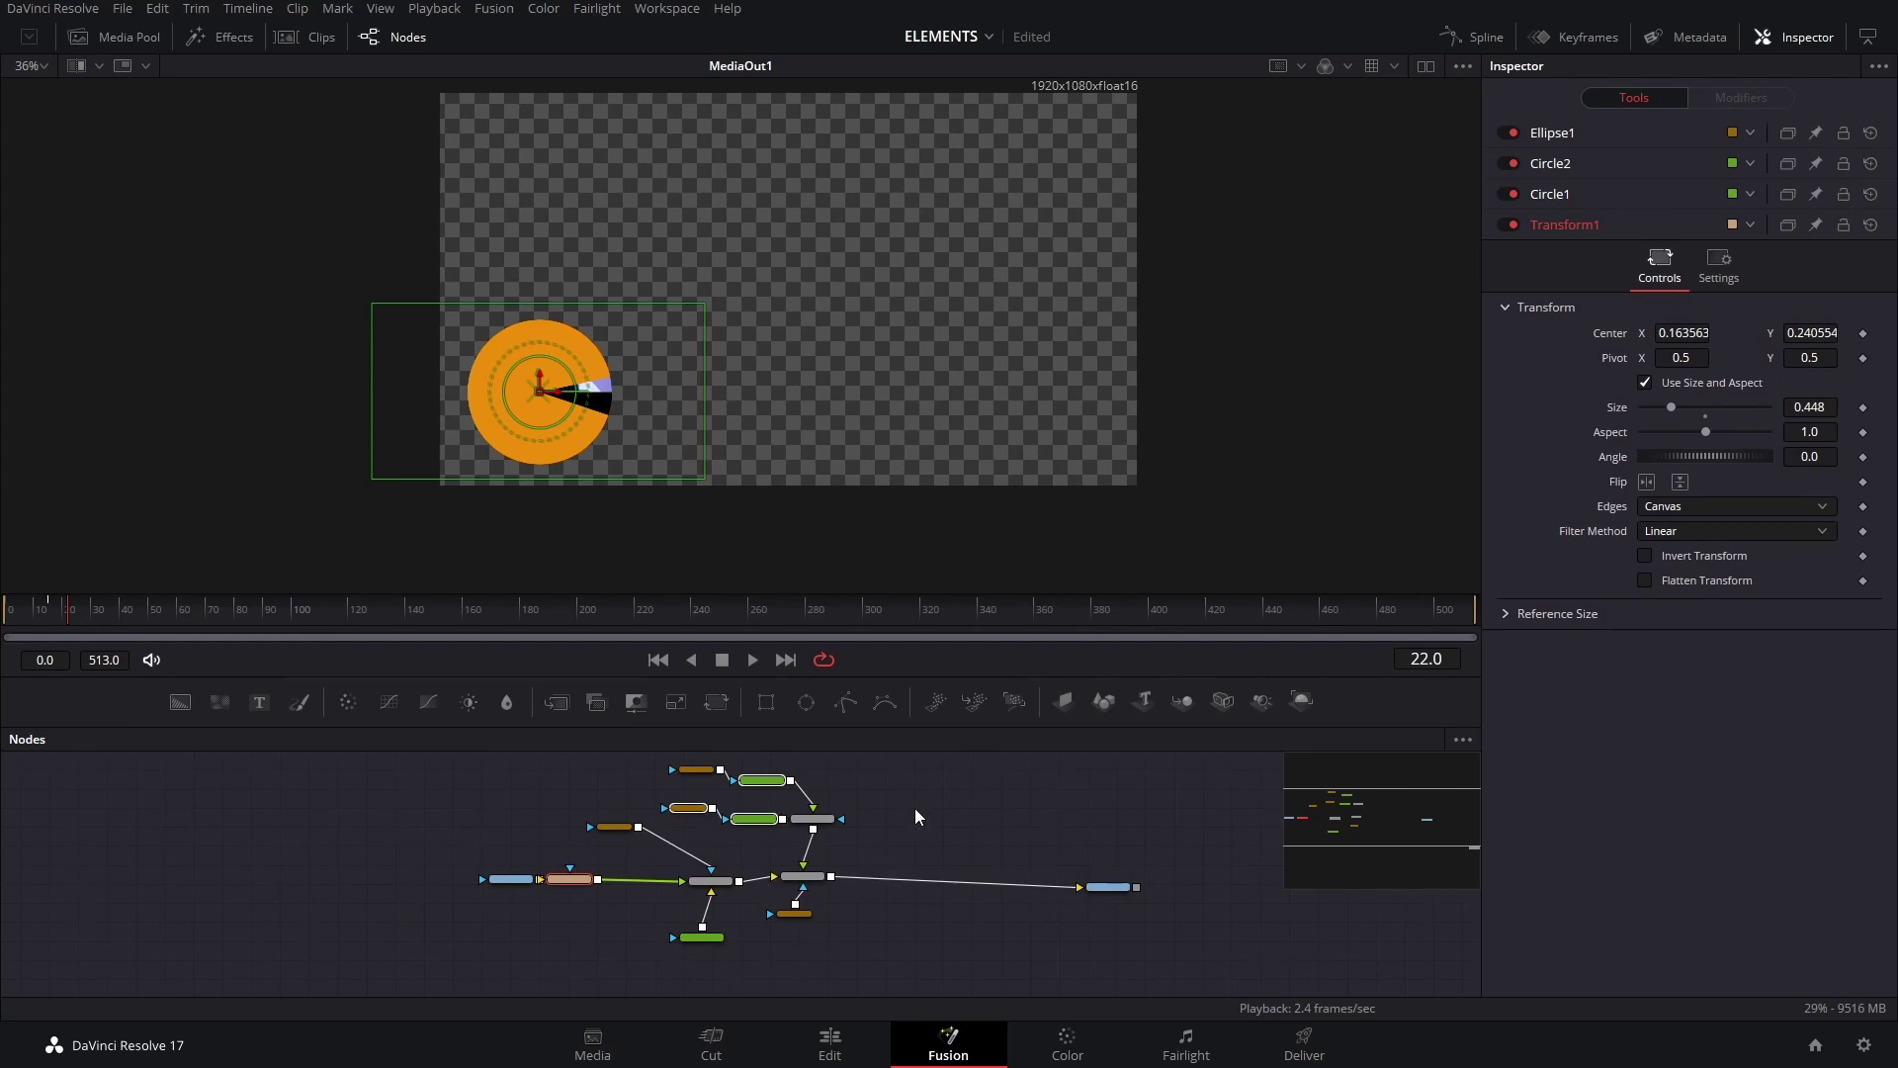
# Create a macro from all nodes in the composition and name it "Mini Screen Tutorial - SUALVI".
pyautogui.hotkey('ctrl', 'a')
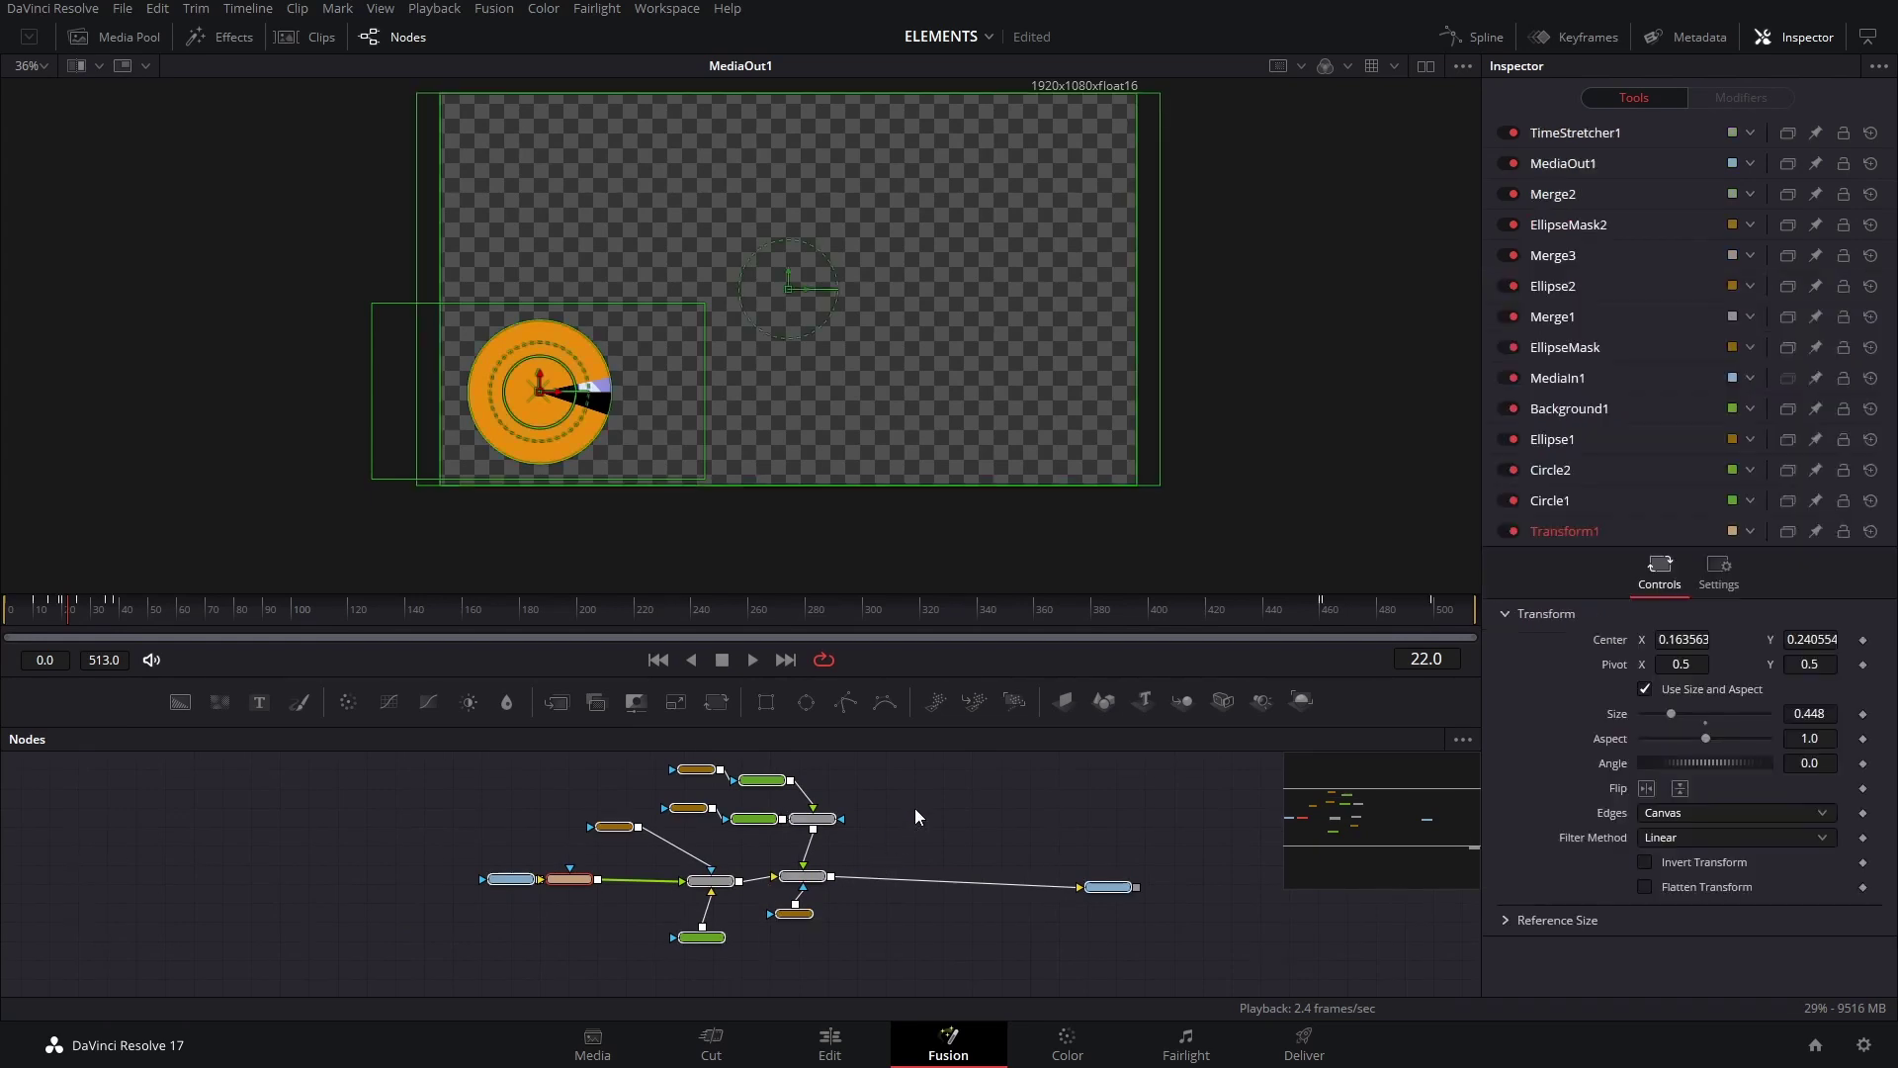
pyautogui.rightClick(571, 876)
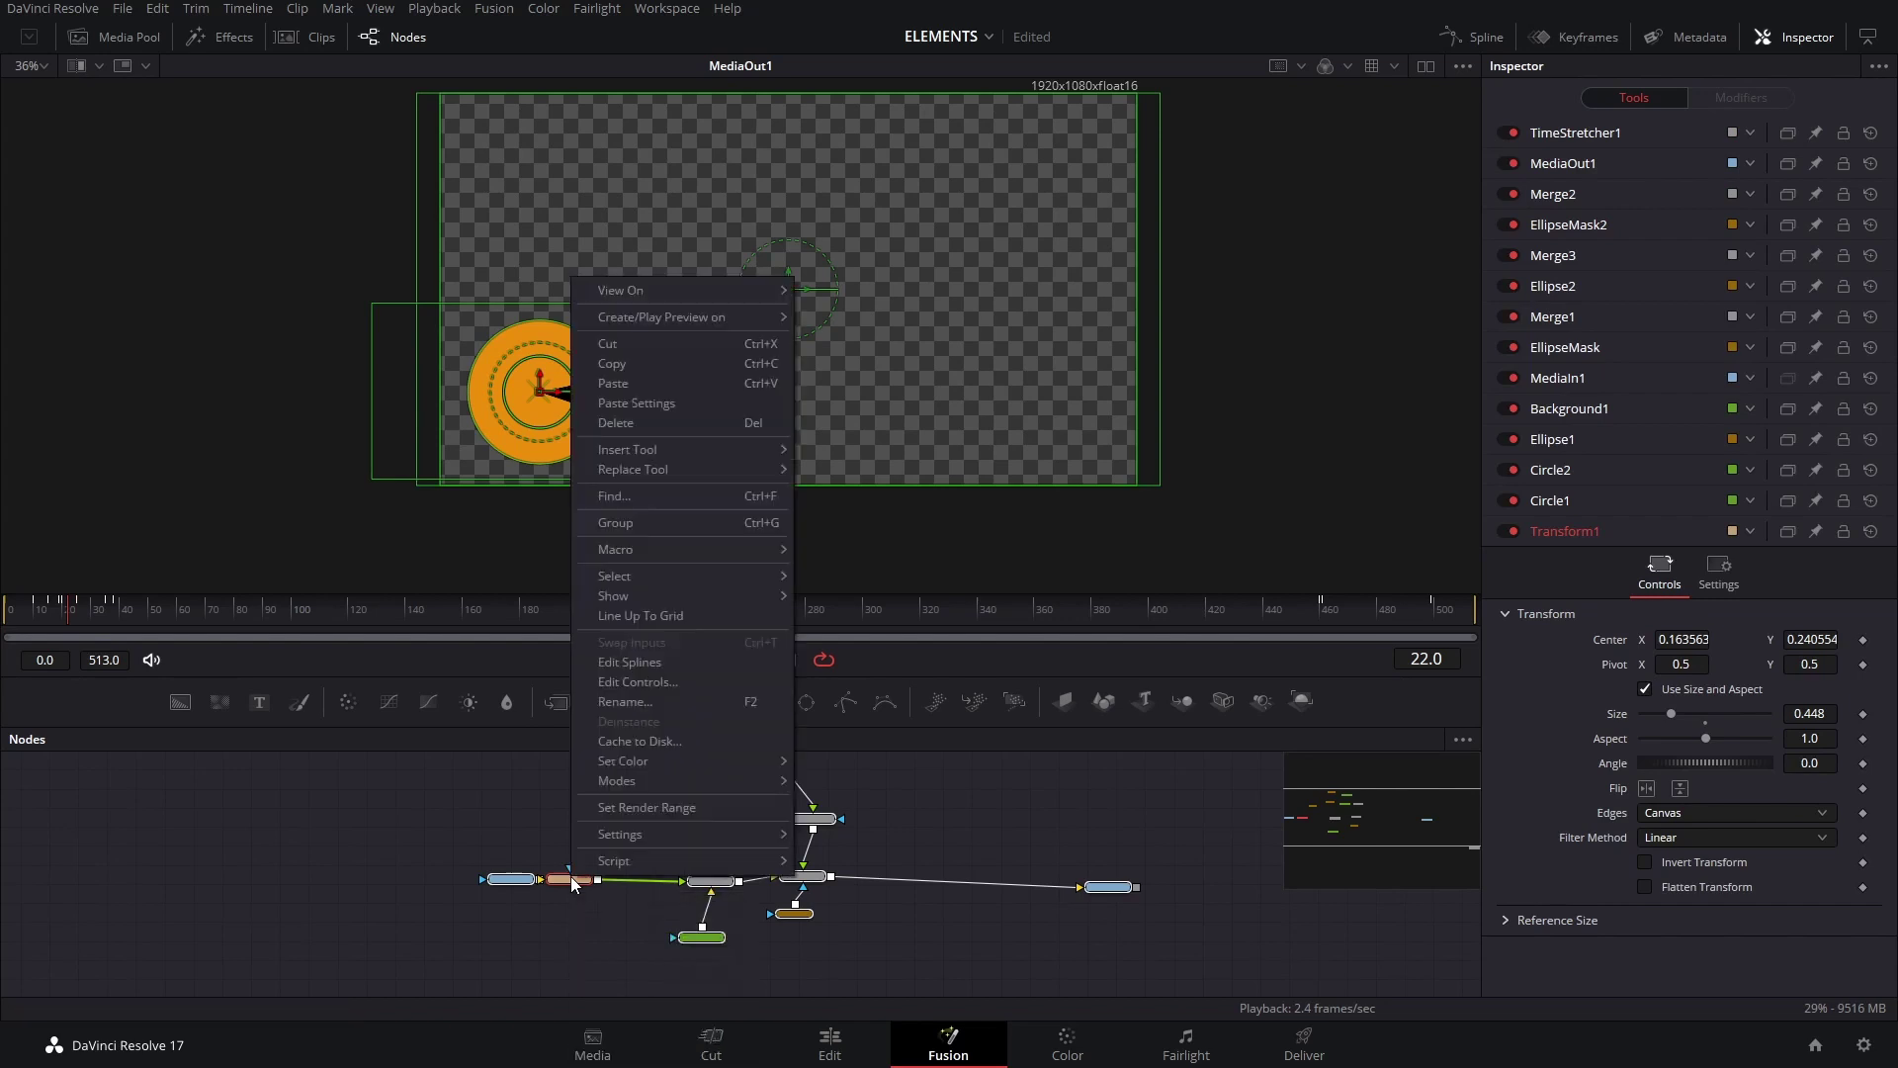
pyautogui.moveTo(636, 539)
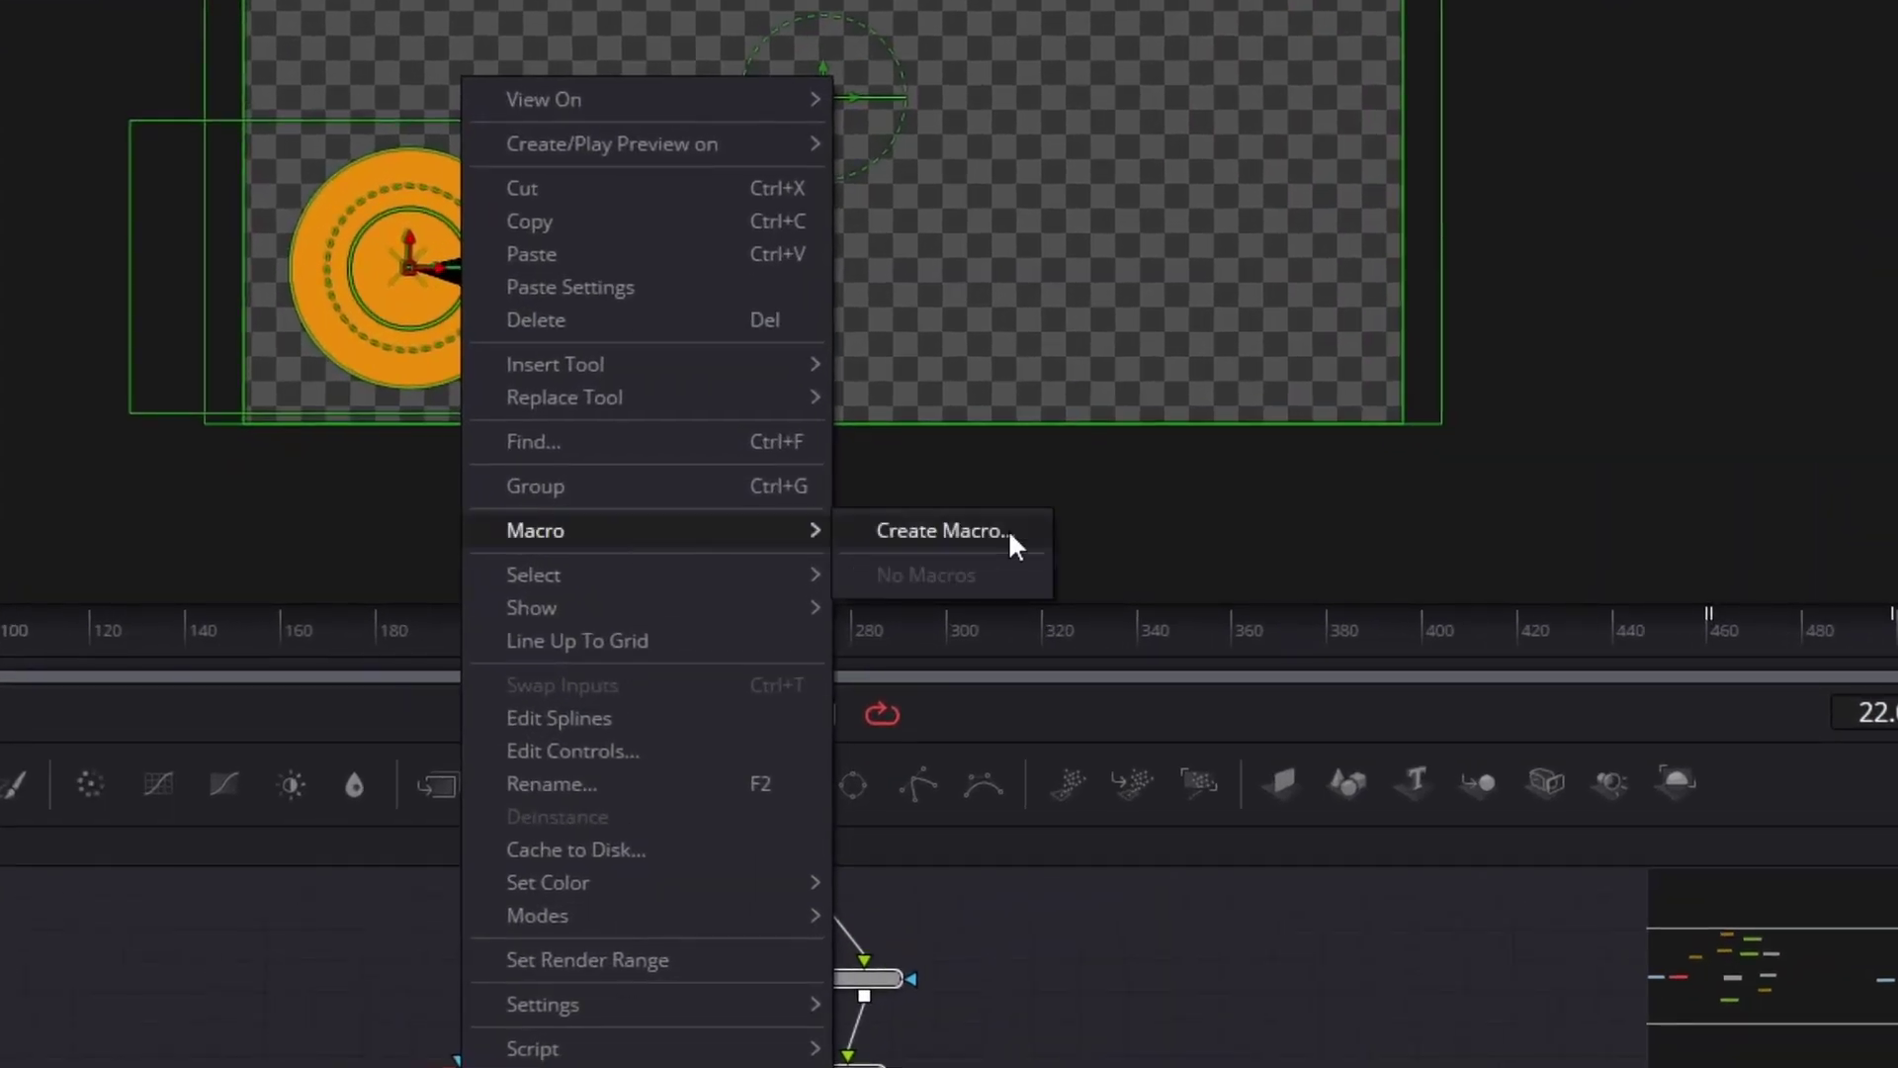
pyautogui.click(1006, 542)
pyautogui.moveTo(534, 87); pyautogui.dragTo(1228, 83)
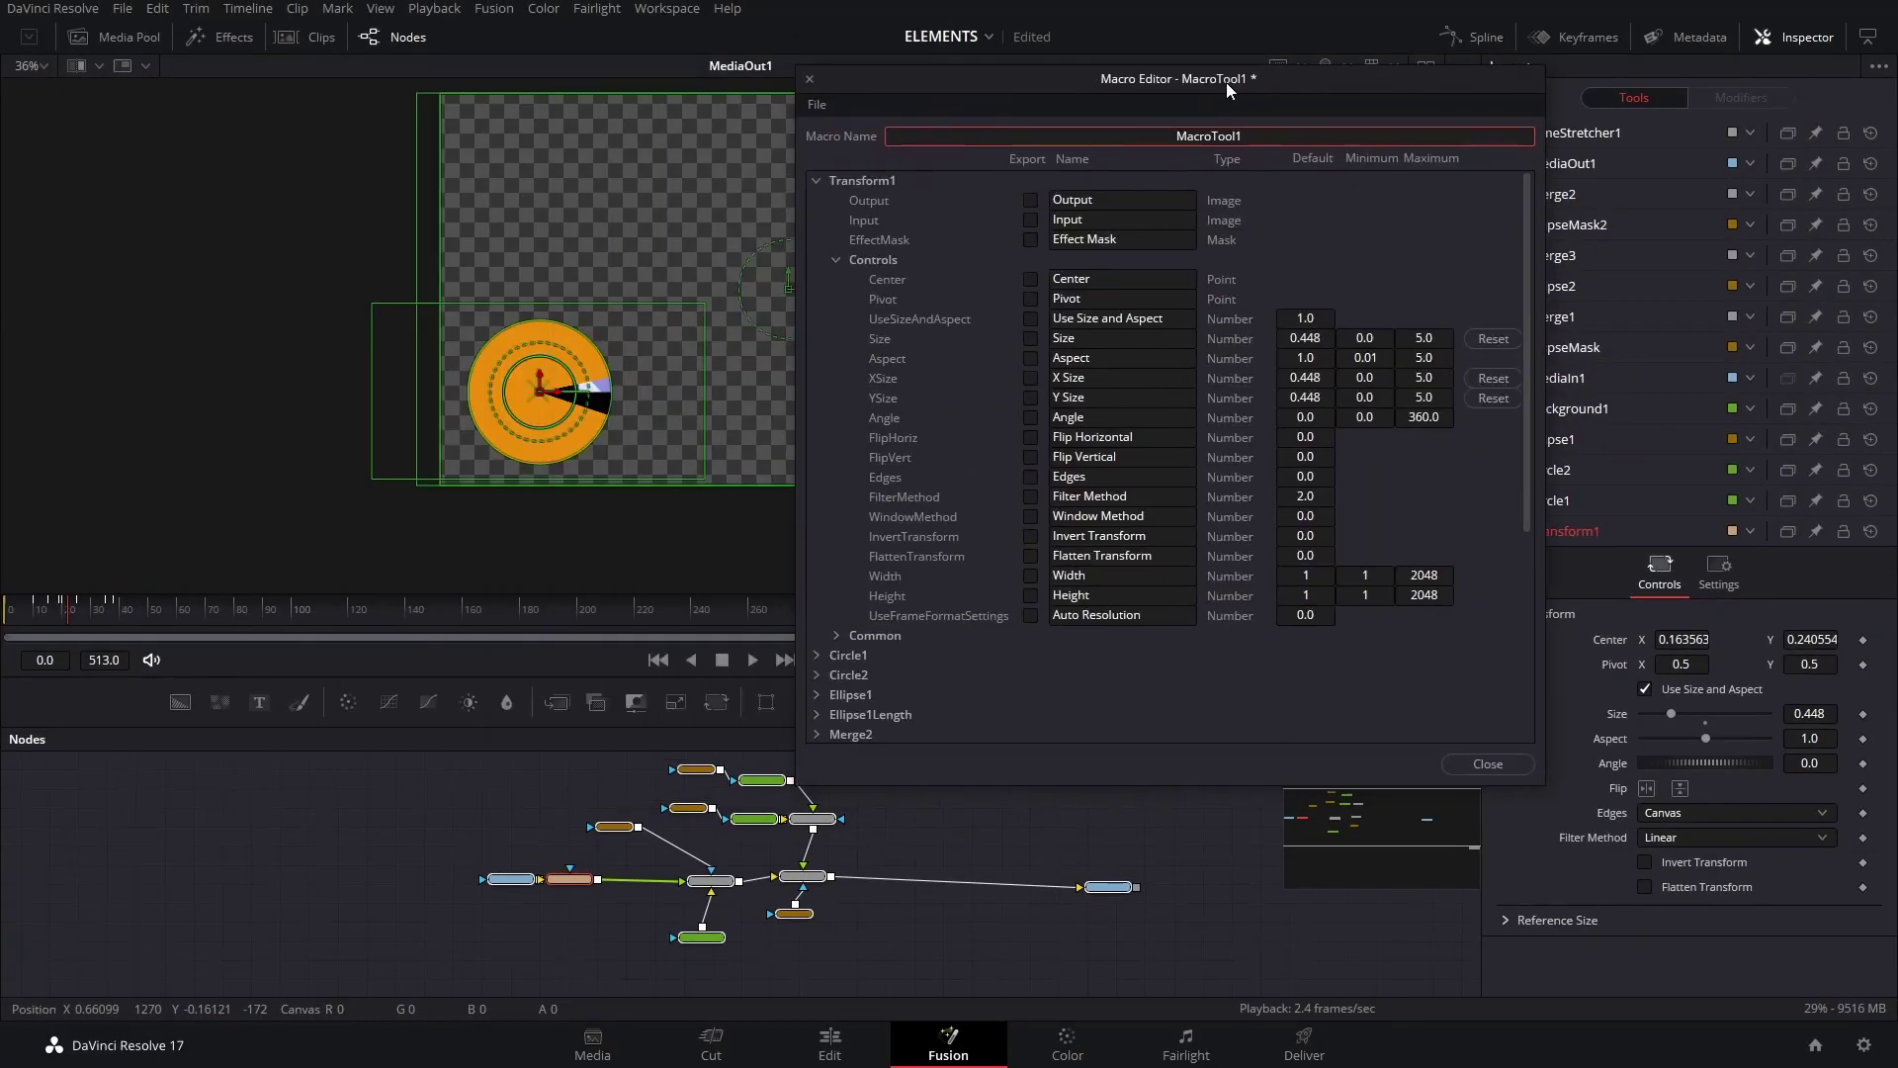
pyautogui.doubleClick(1236, 136)
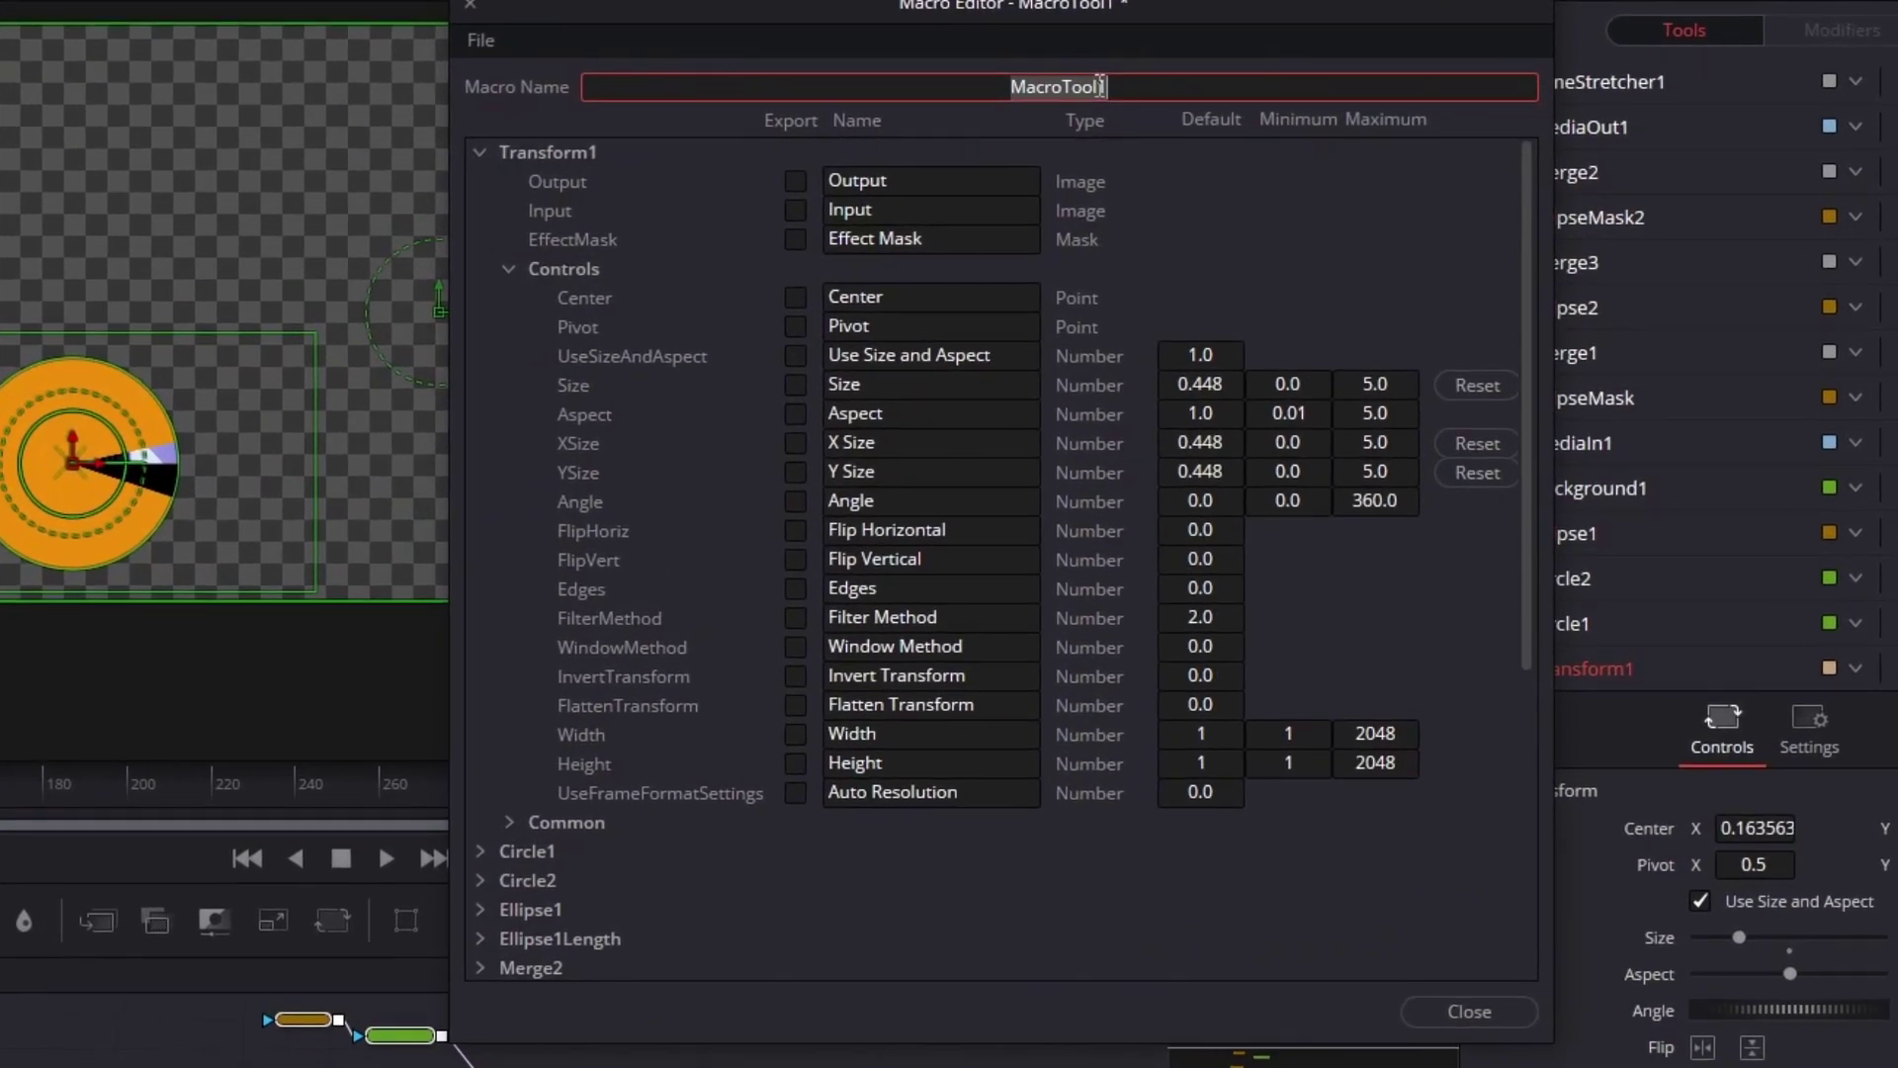
pyautogui.write('Mini Screen Tutorial - SUALVI')
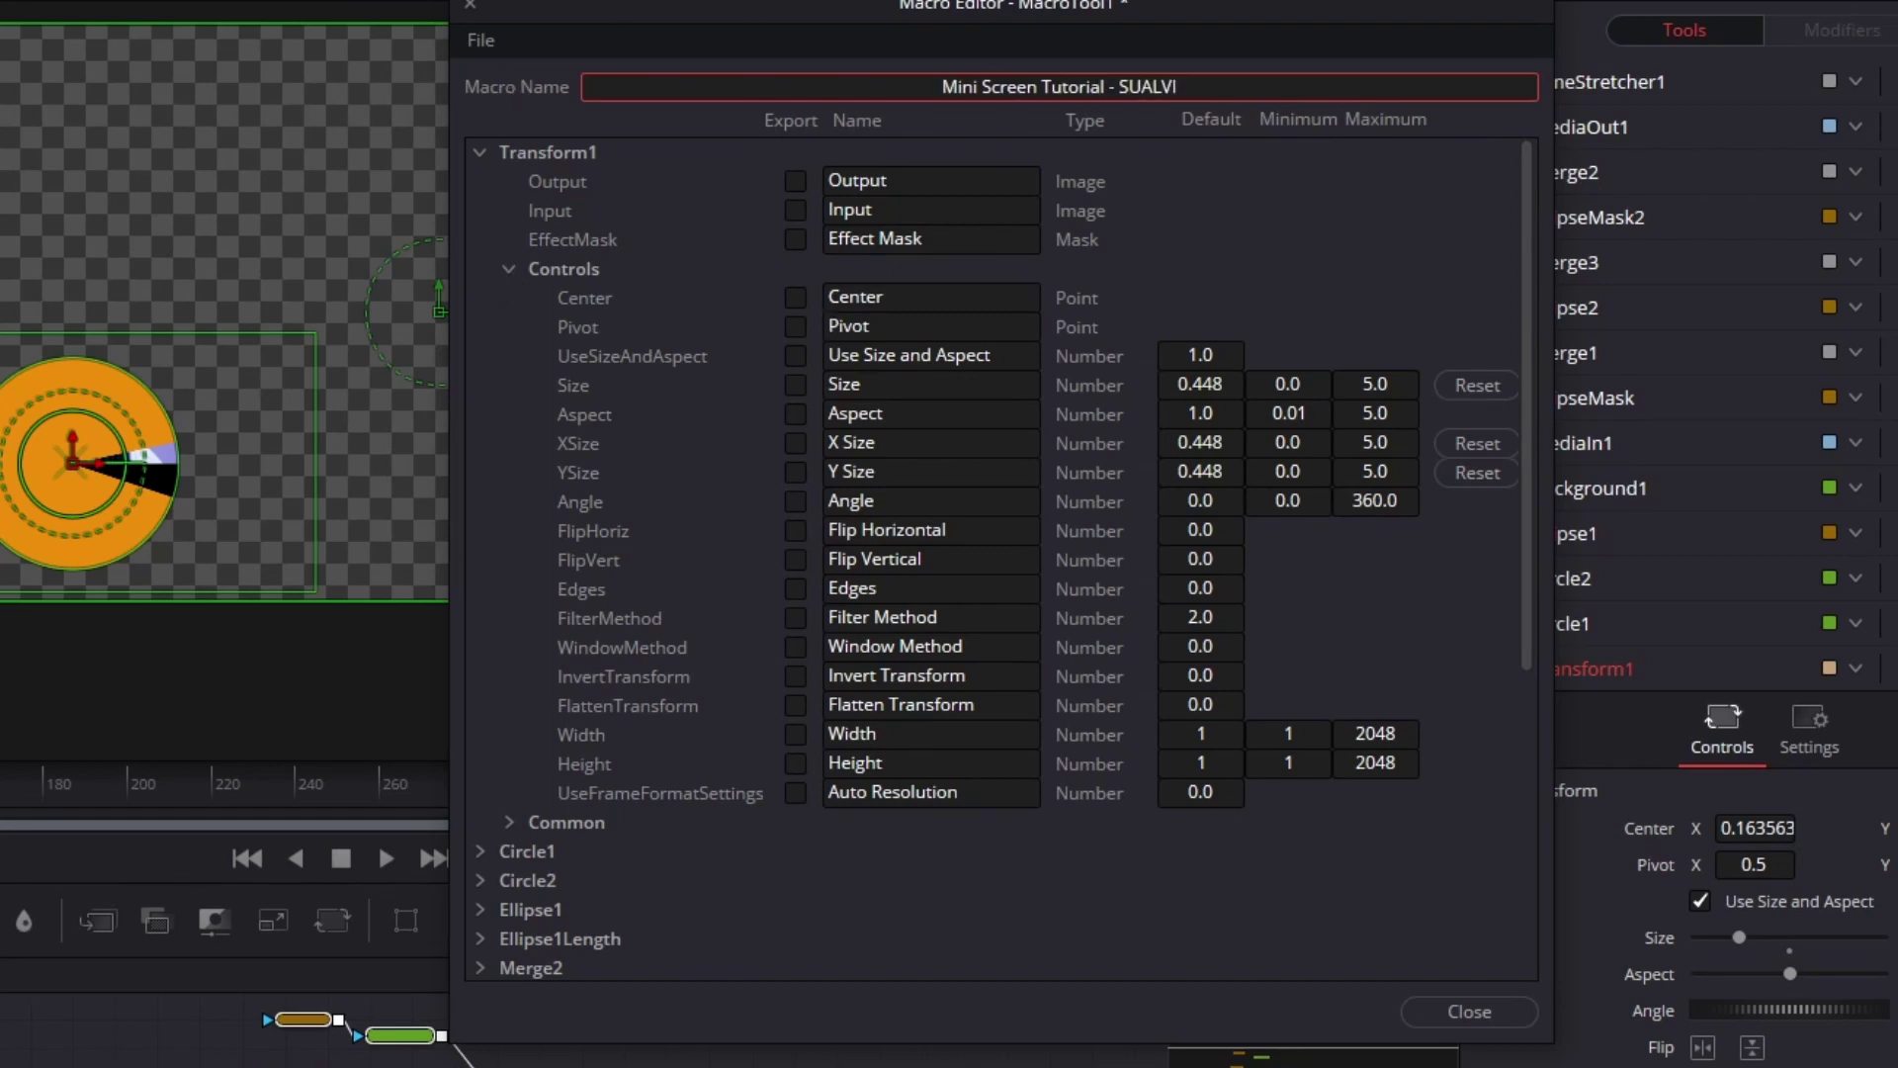
pyautogui.press('Return')
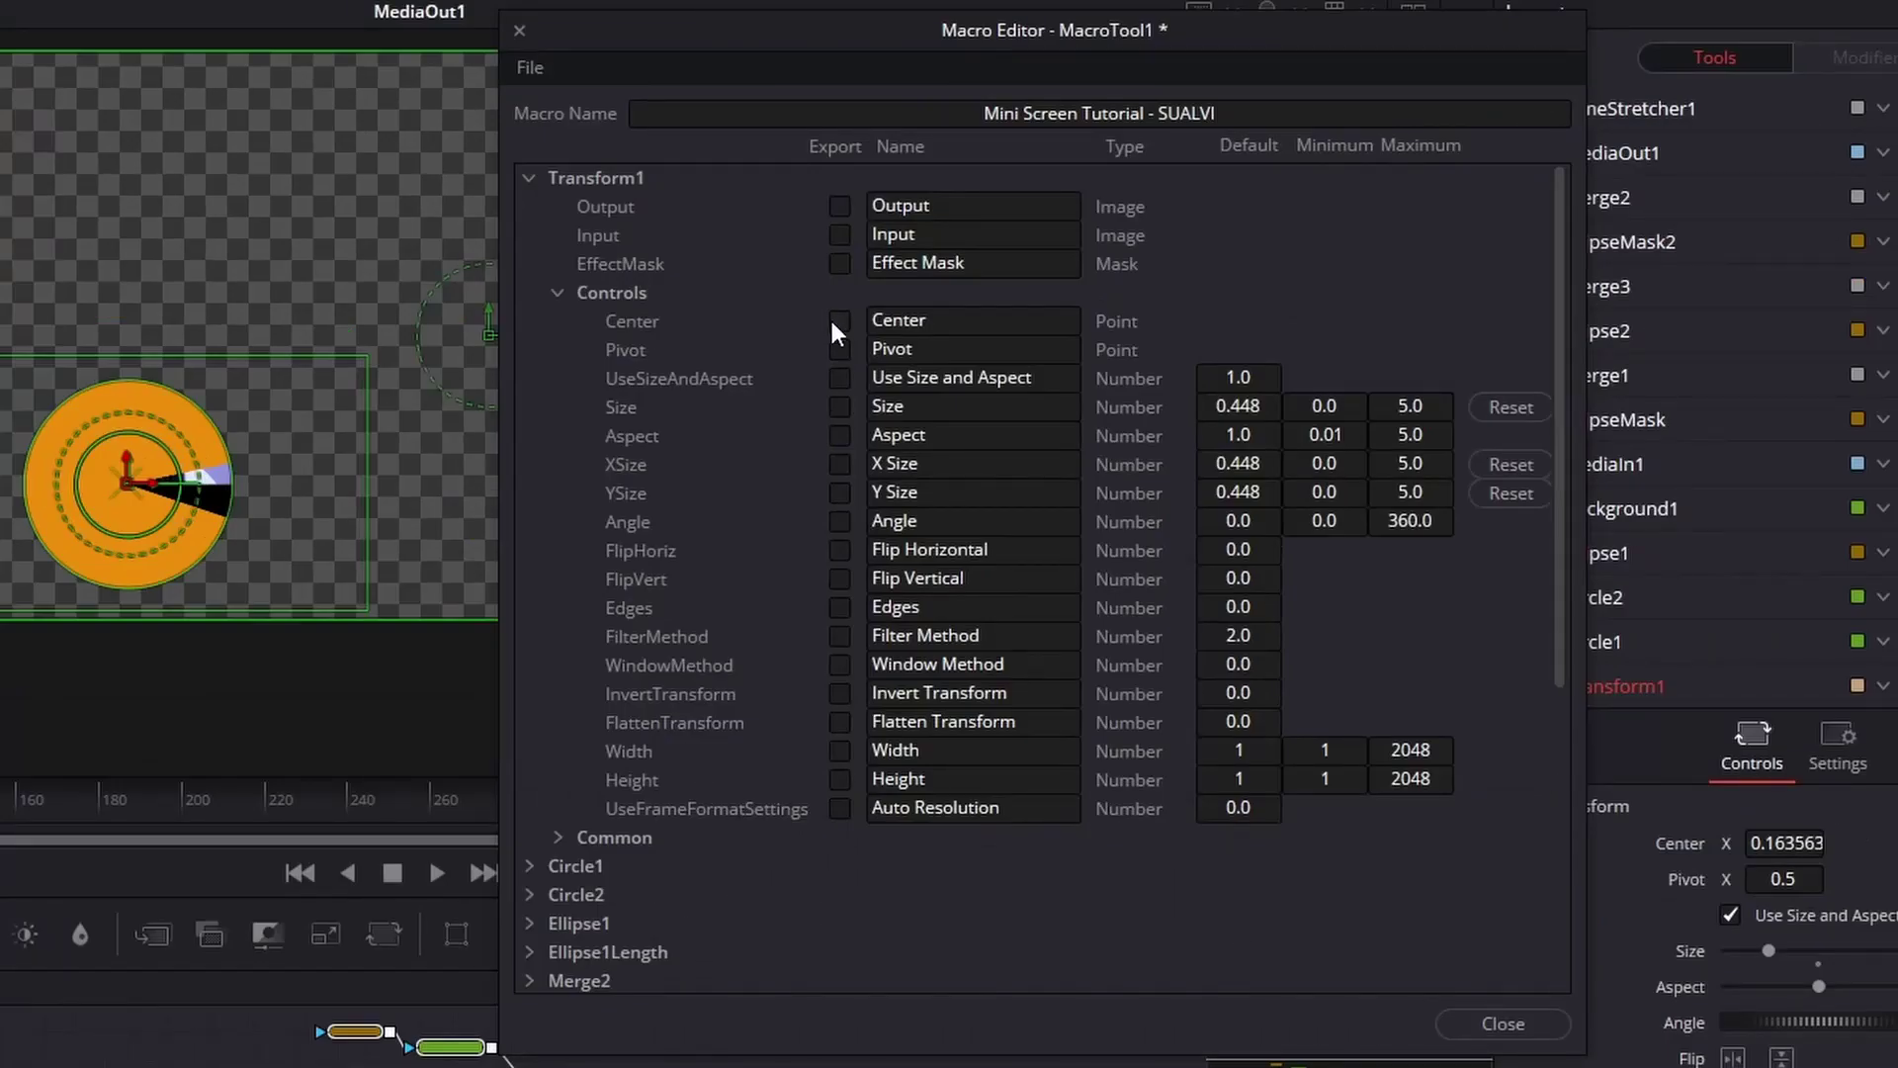
# Export Transform1's Center and Size in the macro, naming the Center control Position.
pyautogui.click(1030, 280)
pyautogui.click(928, 319)
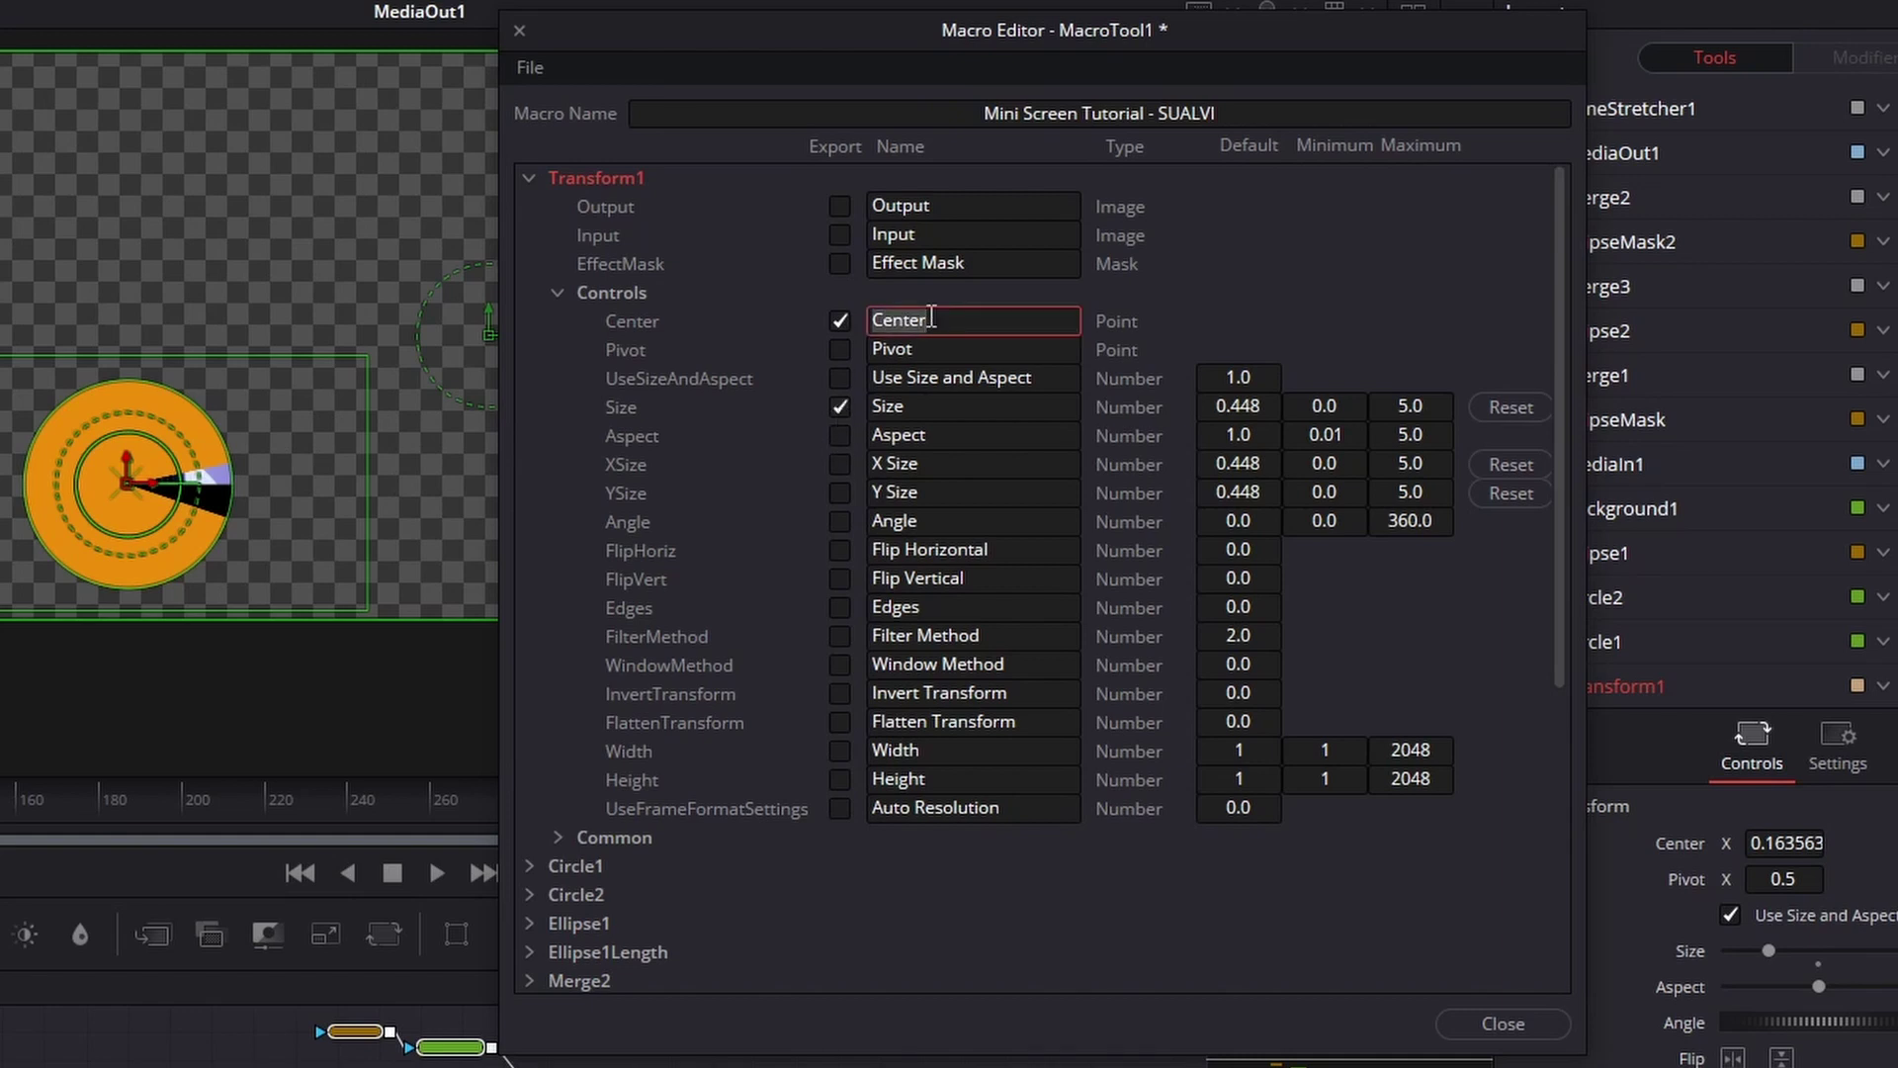
pyautogui.write('Position')
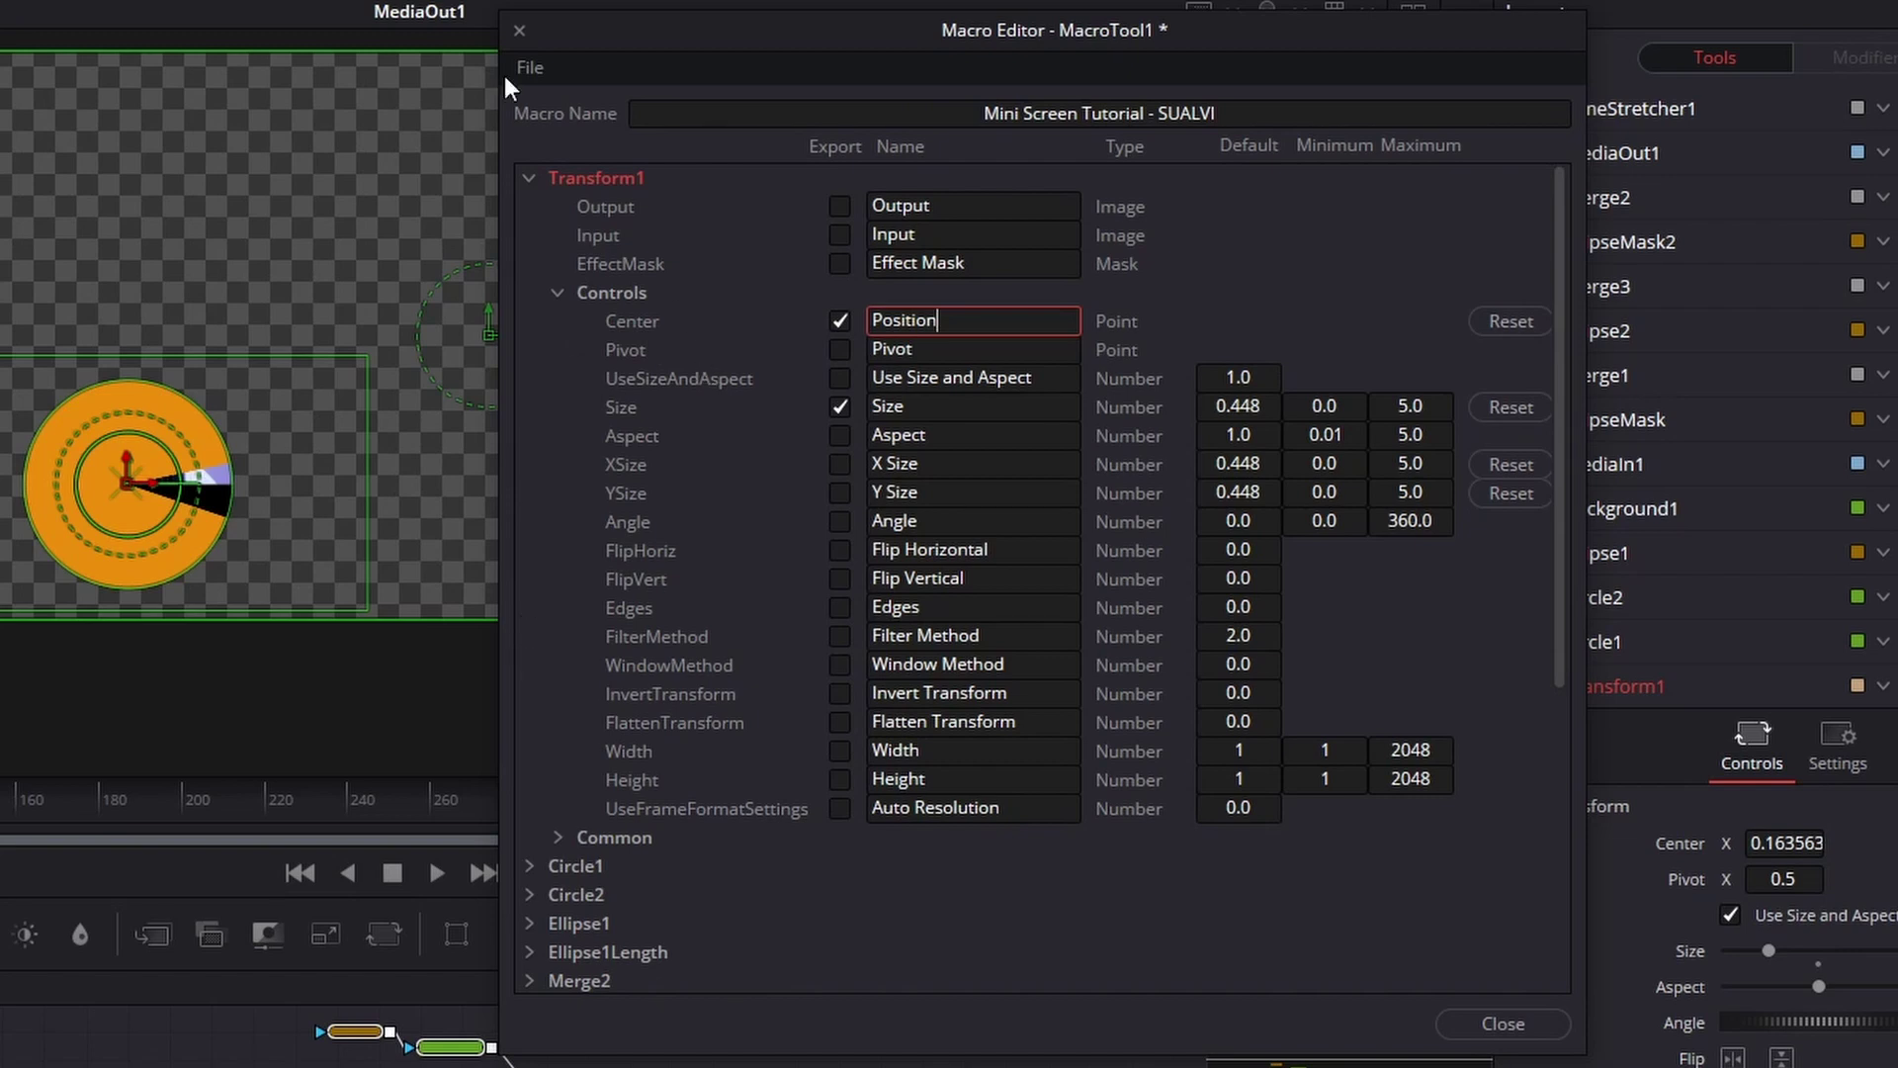
pyautogui.click(531, 178)
# Go through Circle1's Color parameters and mark the color controls of Circle1 and Circle2 for export in the macro.
pyautogui.click(527, 207)
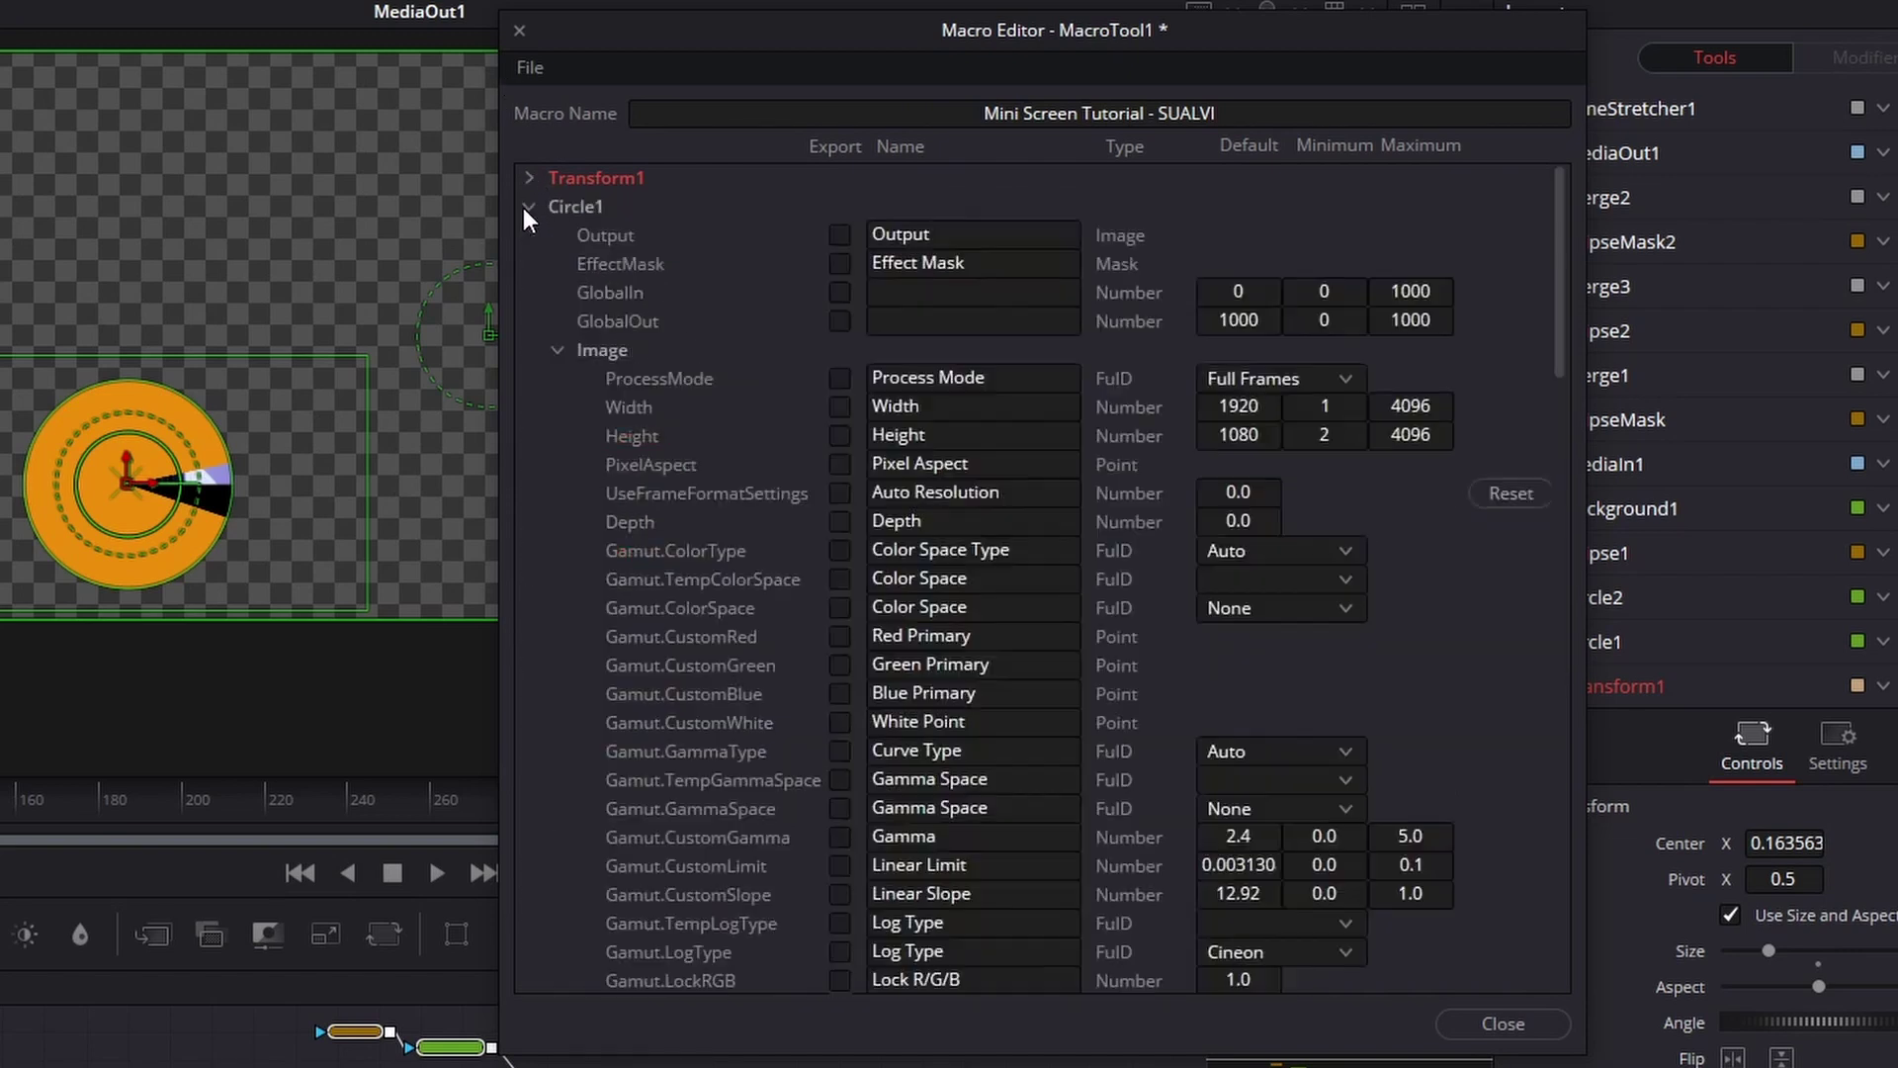
pyautogui.click(528, 207)
pyautogui.click(527, 205)
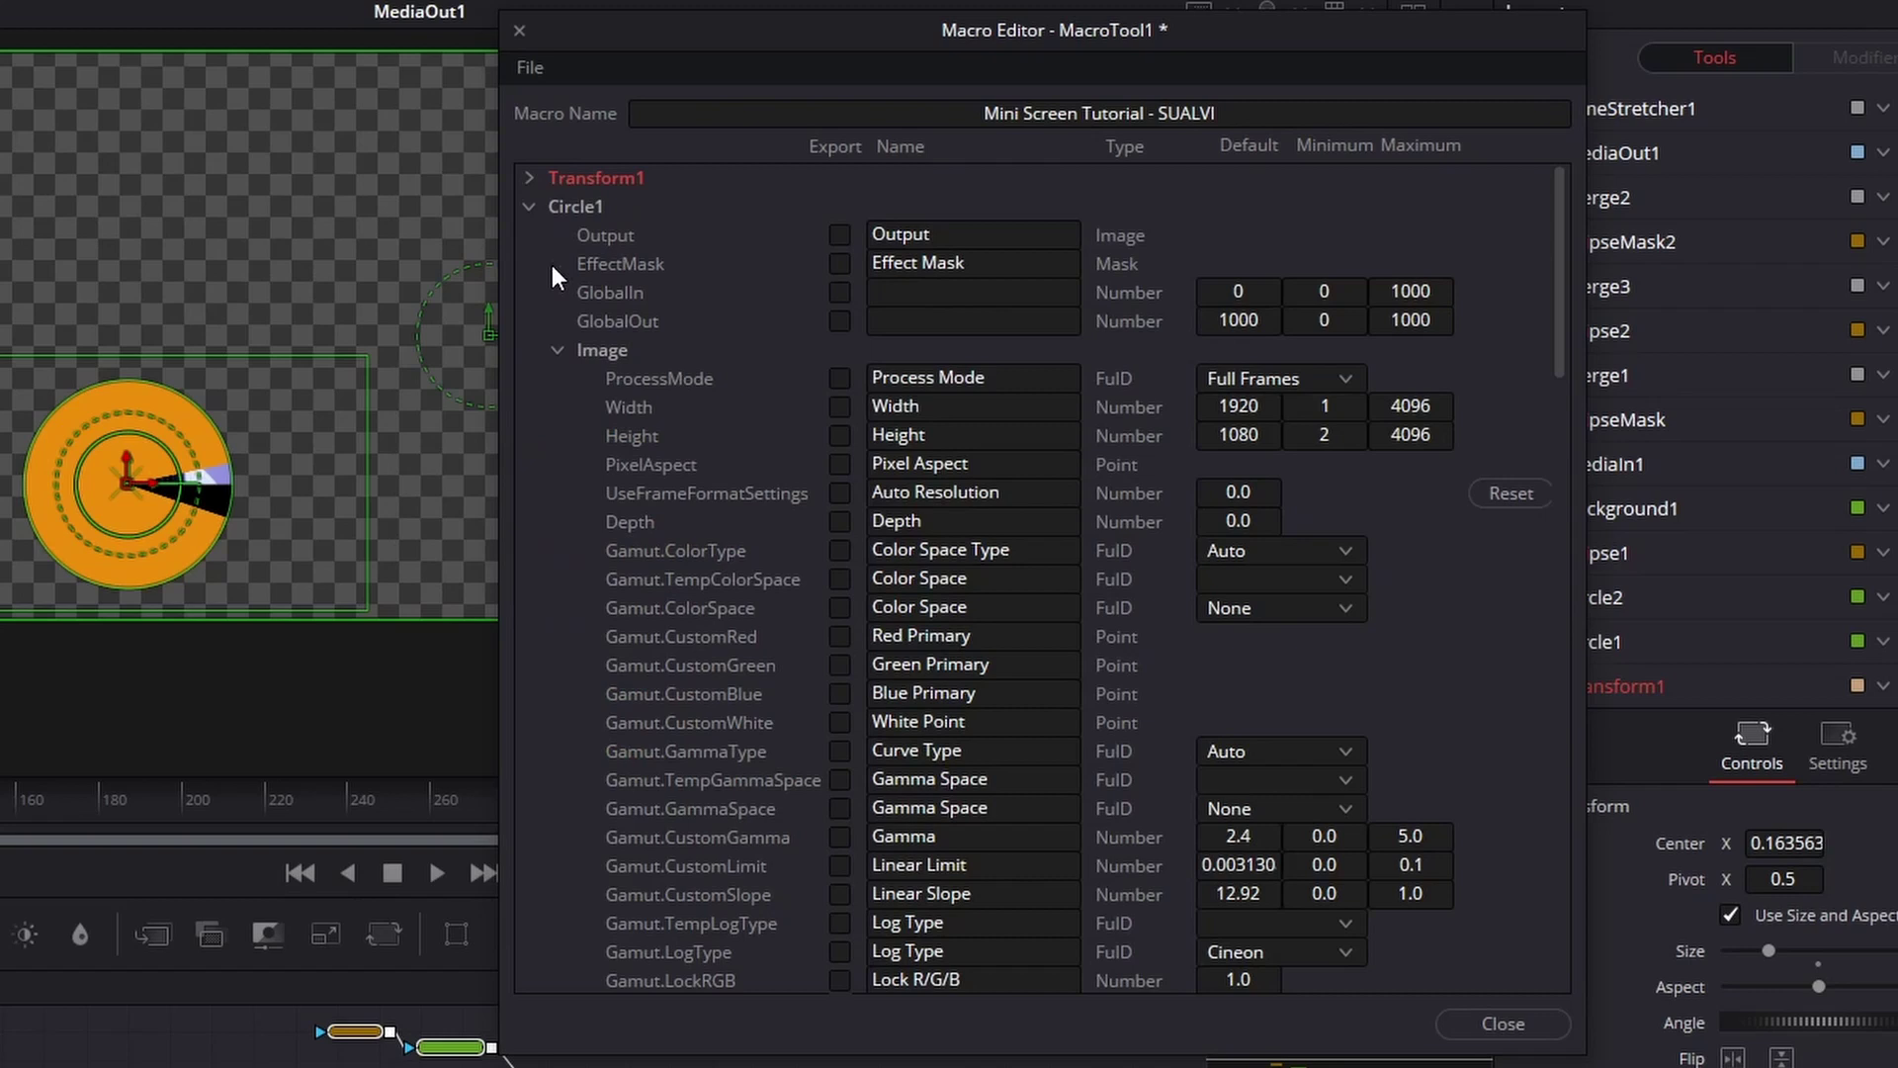
pyautogui.click(560, 351)
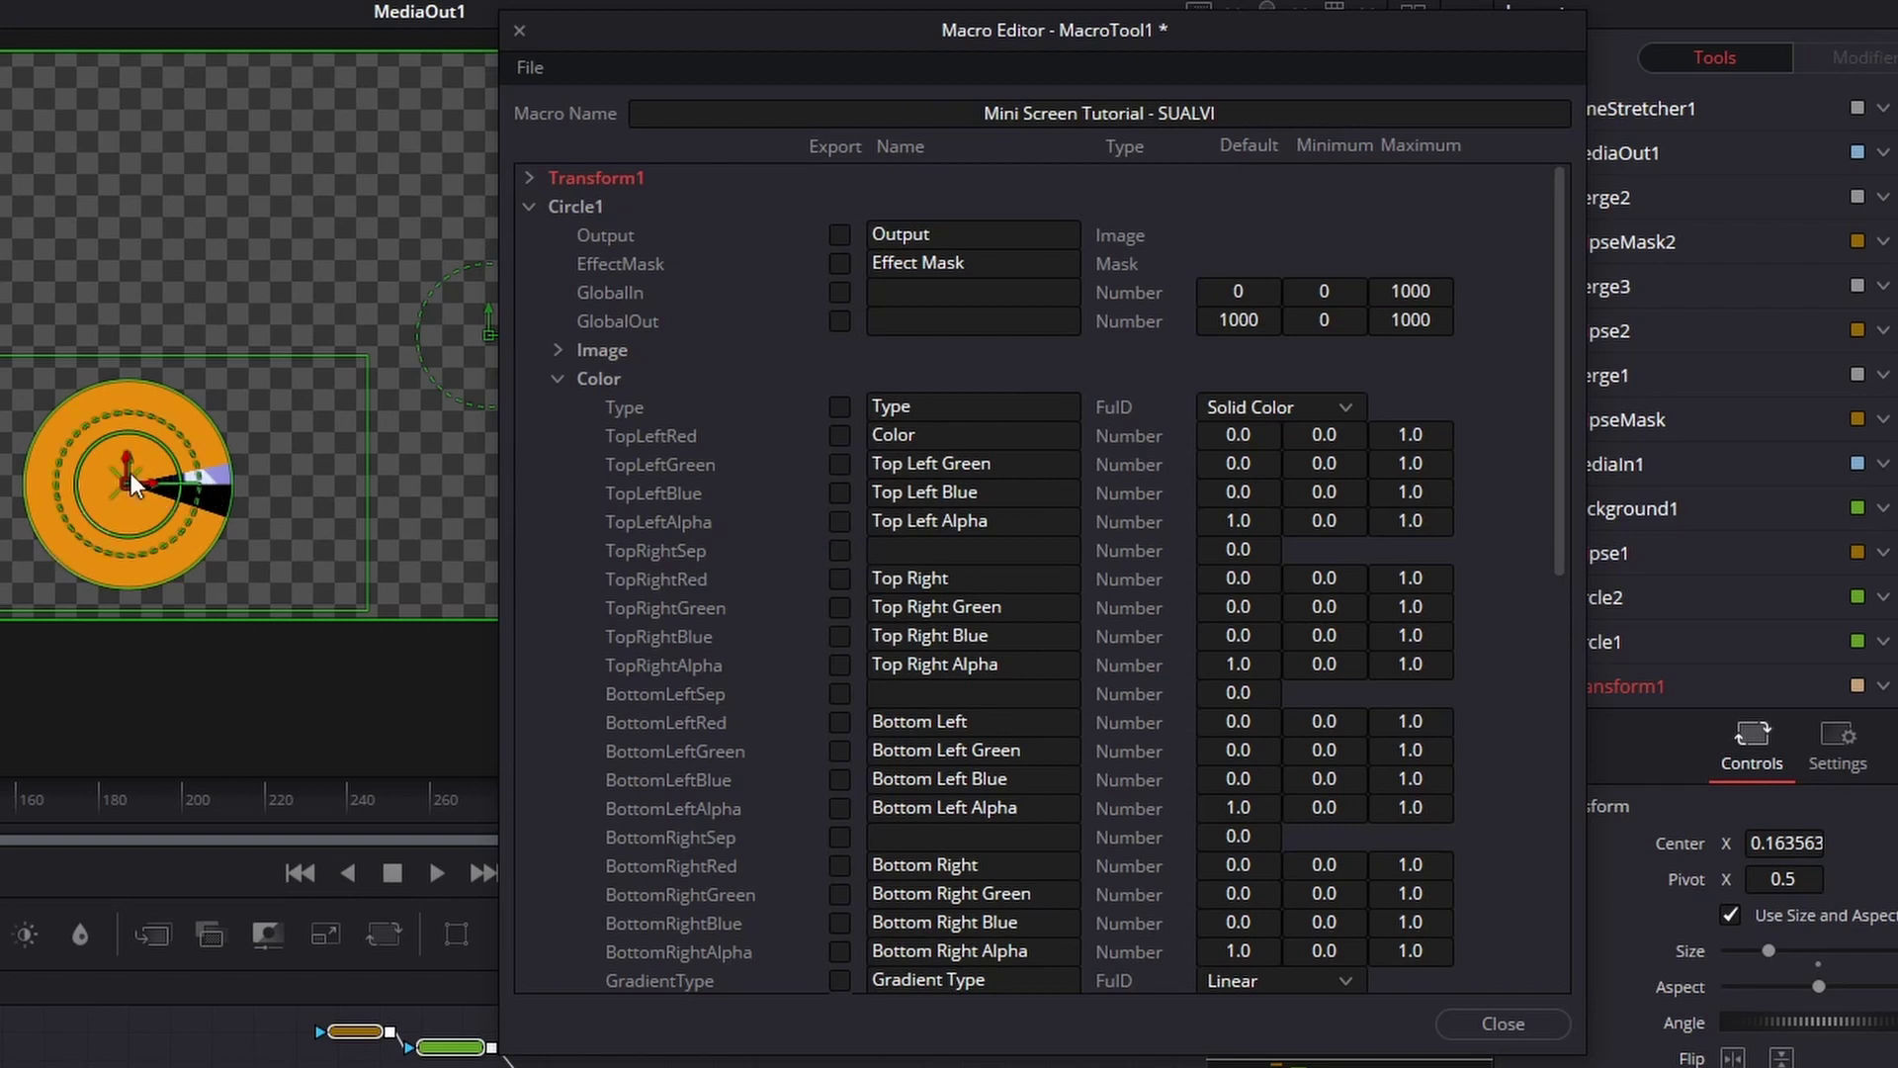
pyautogui.scroll(-5, 1014, 453)
pyautogui.scroll(1, 993, 549)
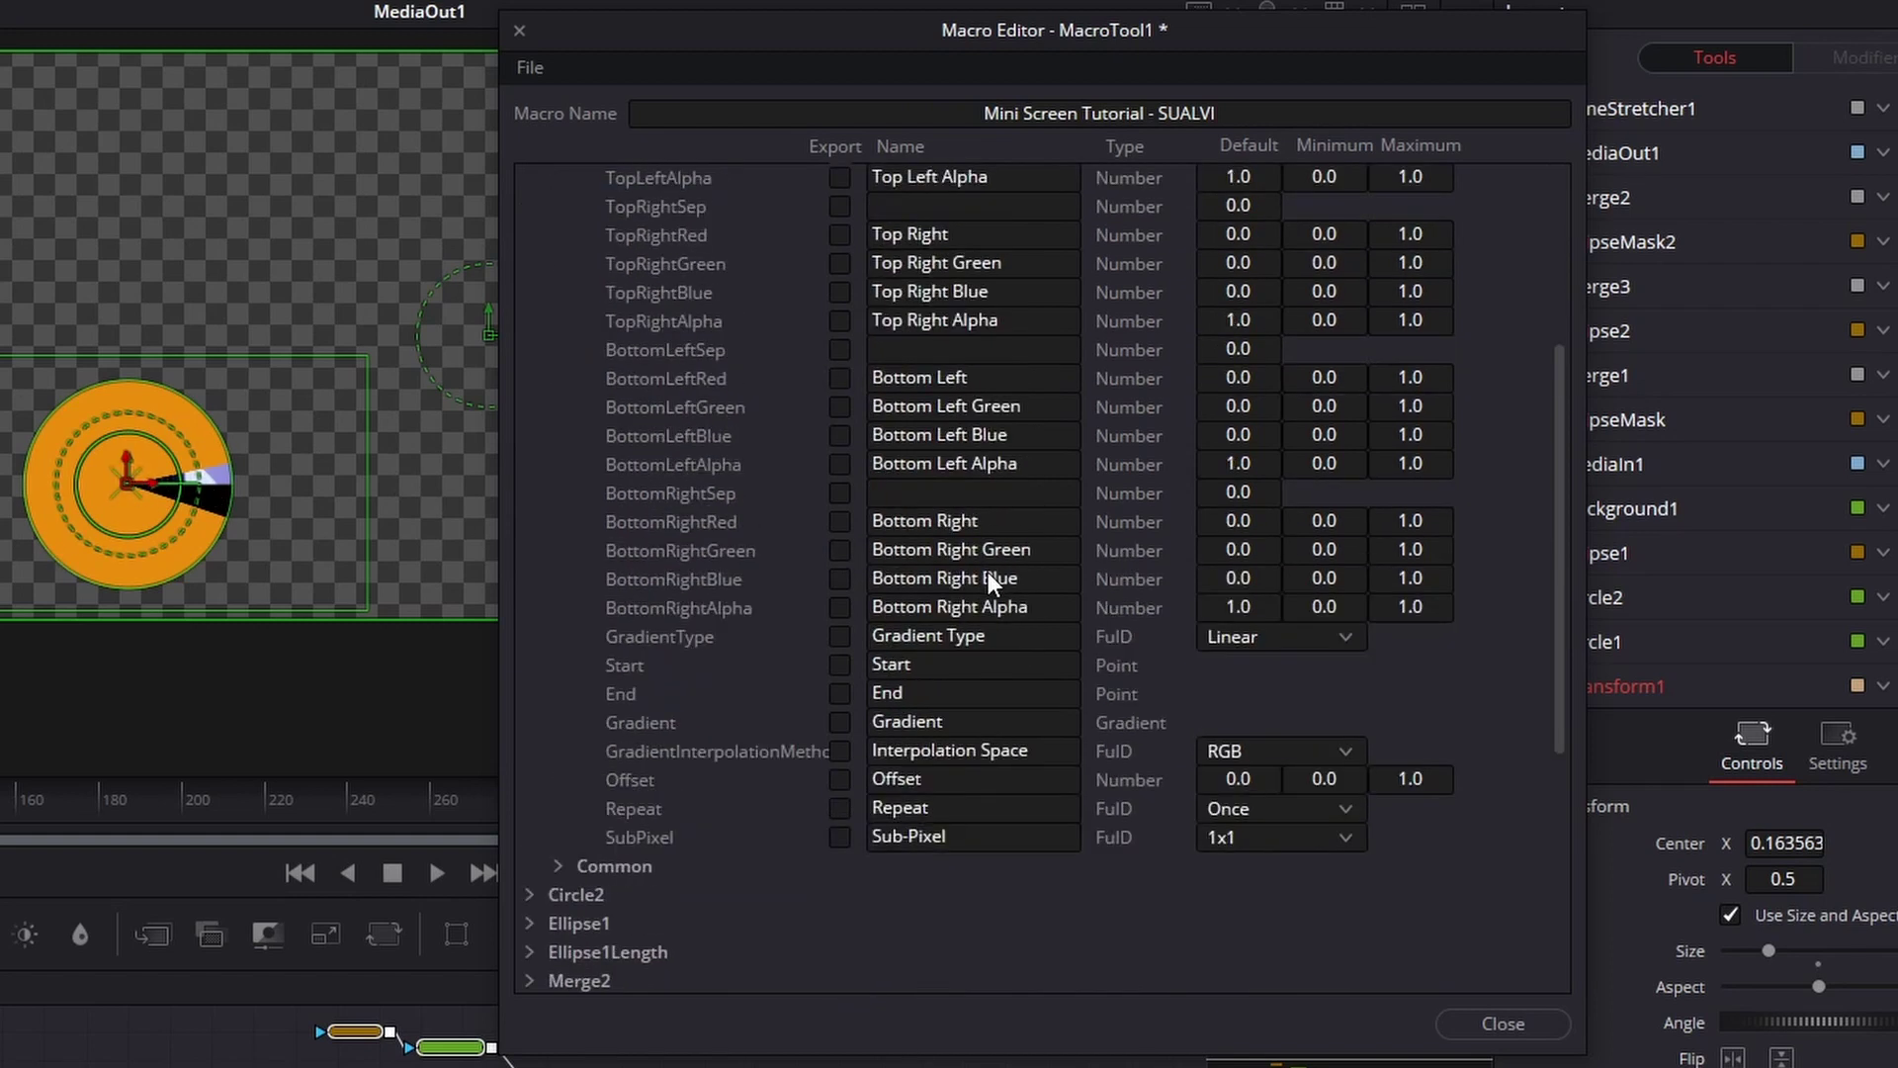
pyautogui.scroll(2, 988, 571)
pyautogui.scroll(-3, 899, 692)
pyautogui.scroll(3, 900, 693)
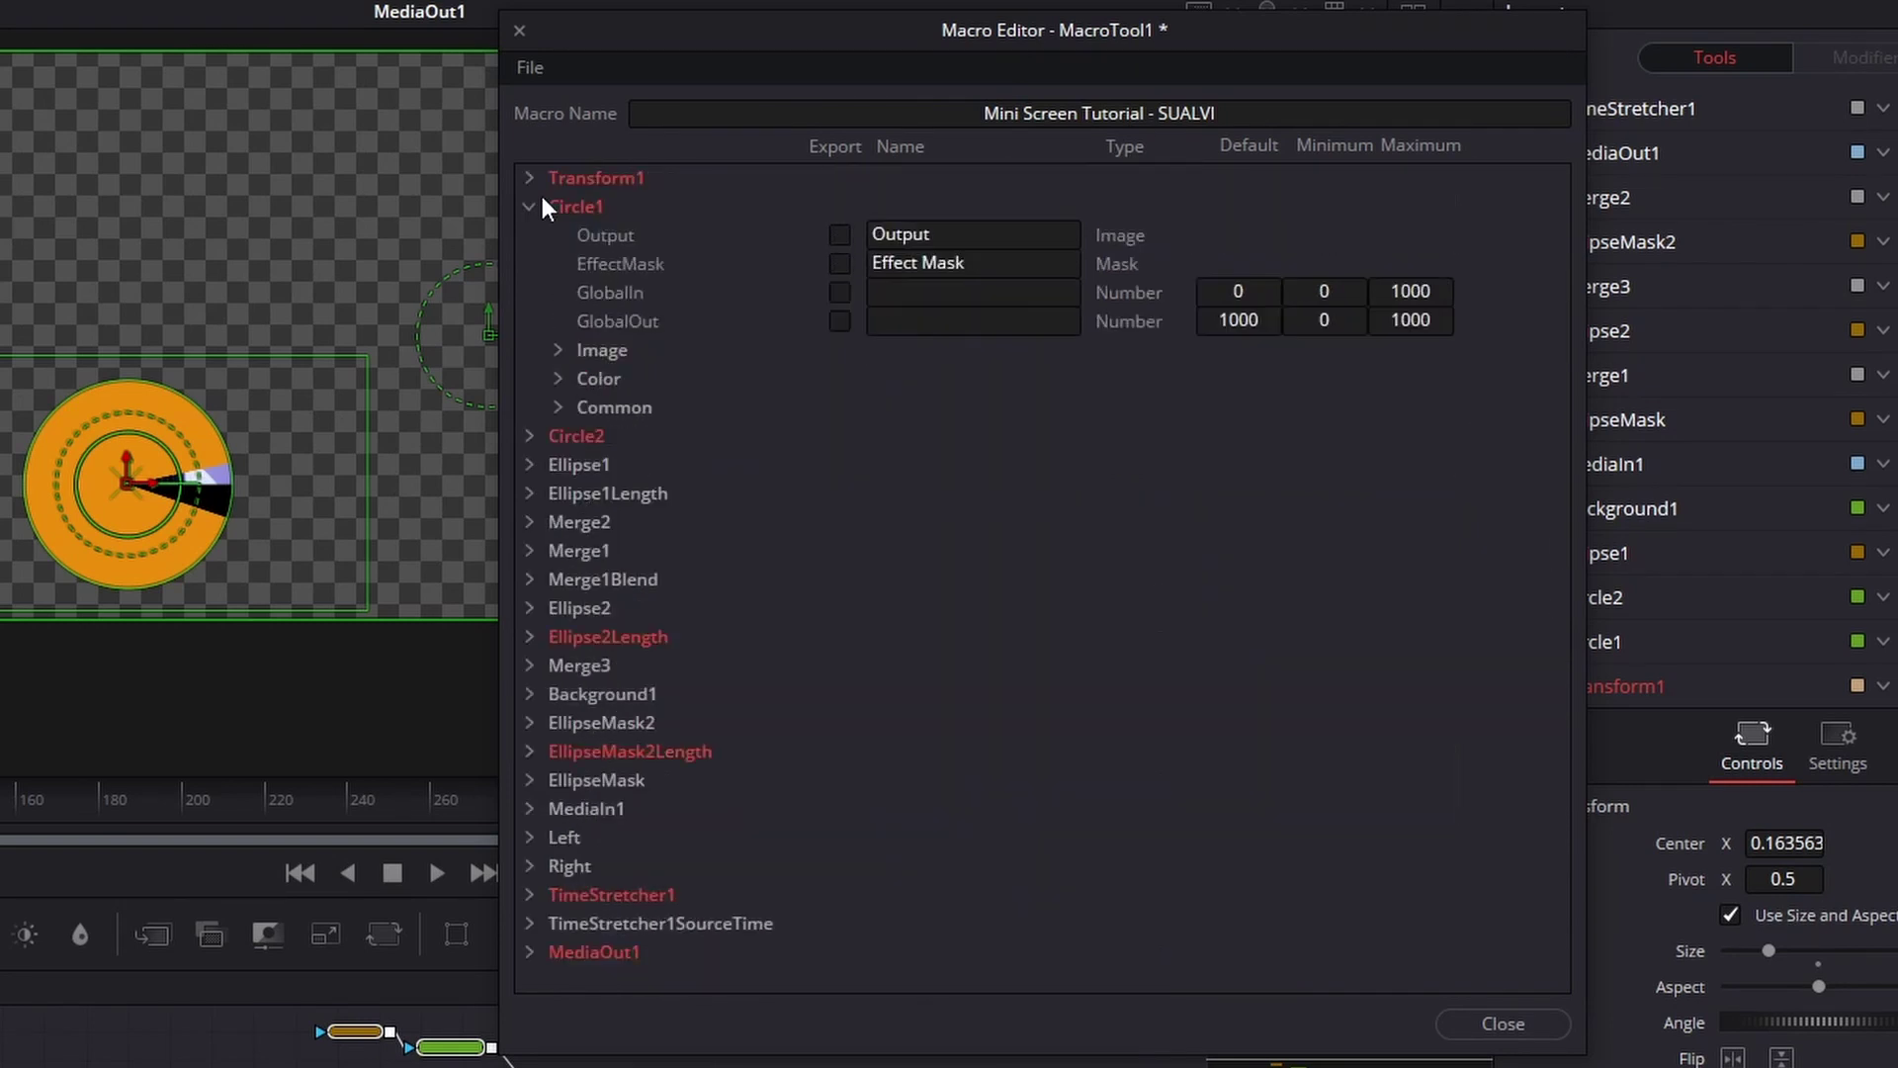
# Export Ellipse1's Motion Blur, Quality, Shutter Angle, Center Bias and Sample Spread parameters in the macro.
pyautogui.click(540, 204)
pyautogui.click(530, 263)
pyautogui.click(559, 349)
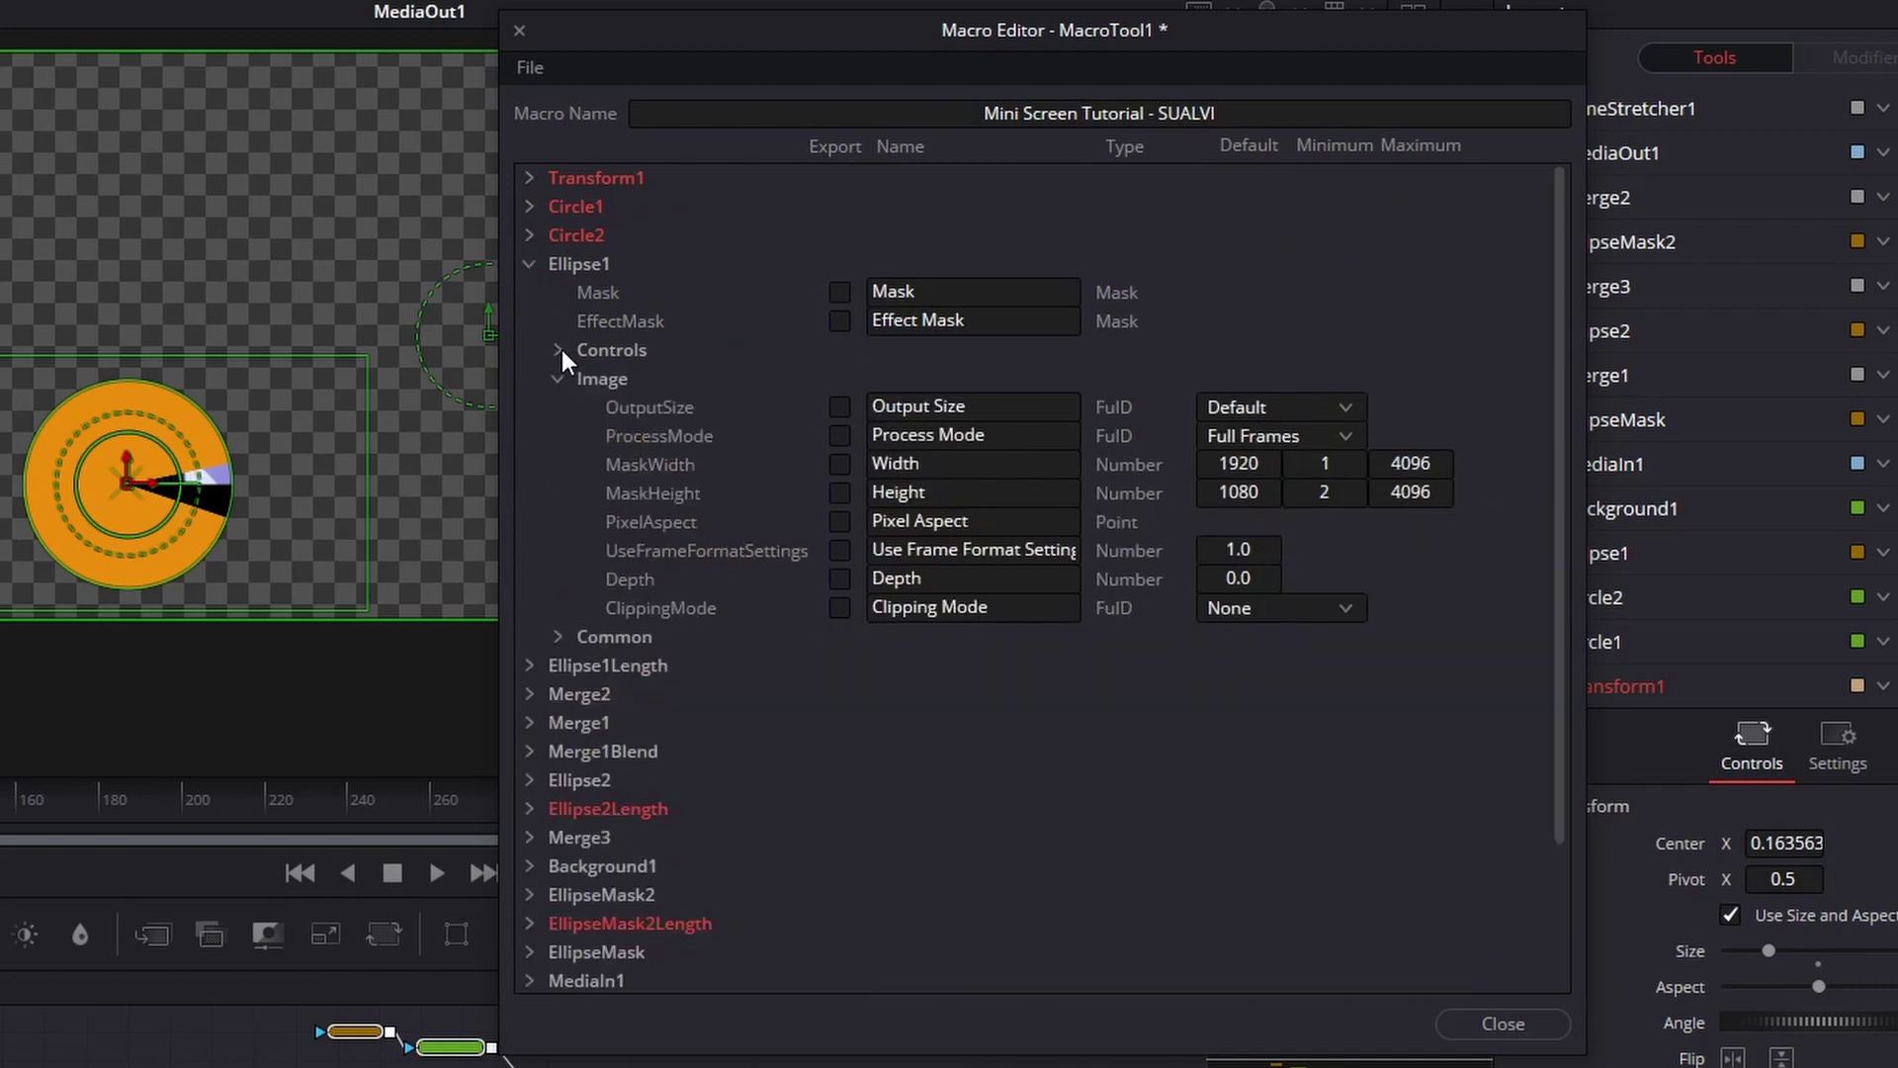
pyautogui.click(553, 379)
pyautogui.click(560, 408)
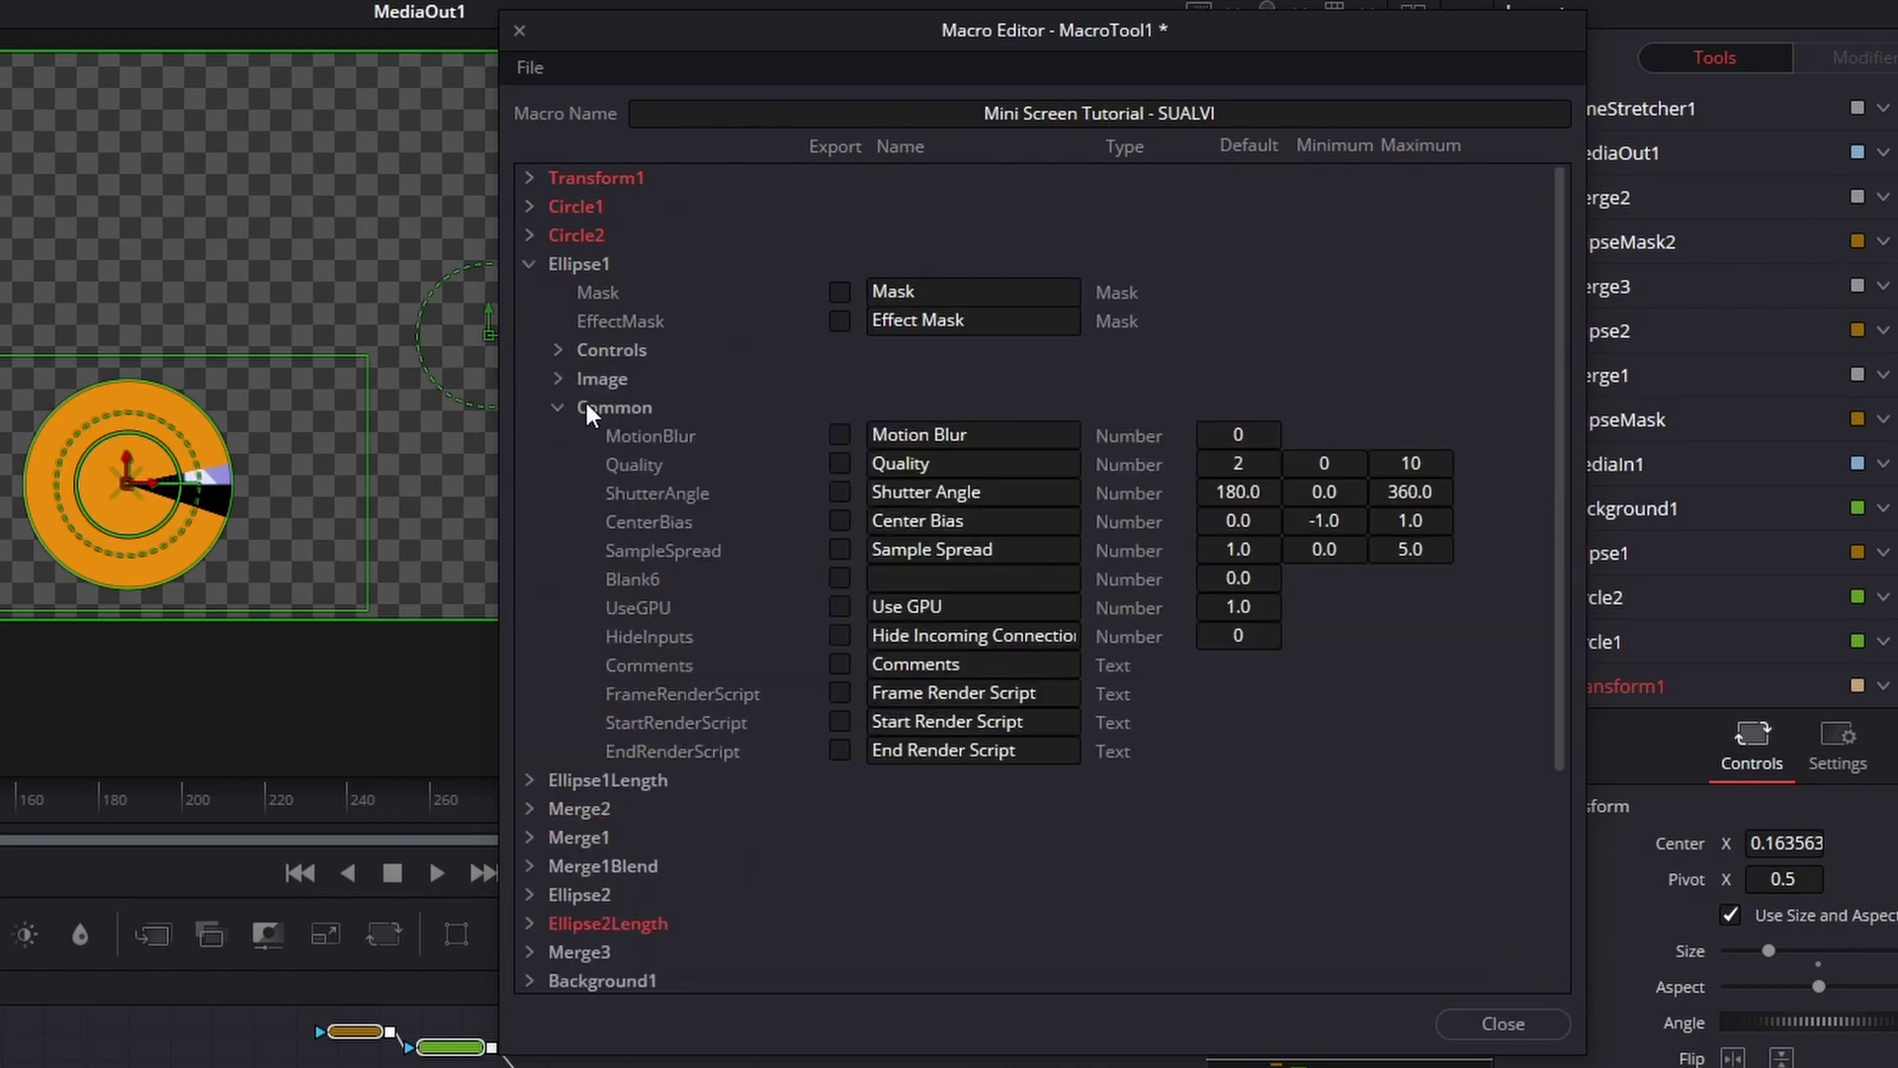
pyautogui.click(840, 435)
pyautogui.click(840, 521)
pyautogui.click(841, 549)
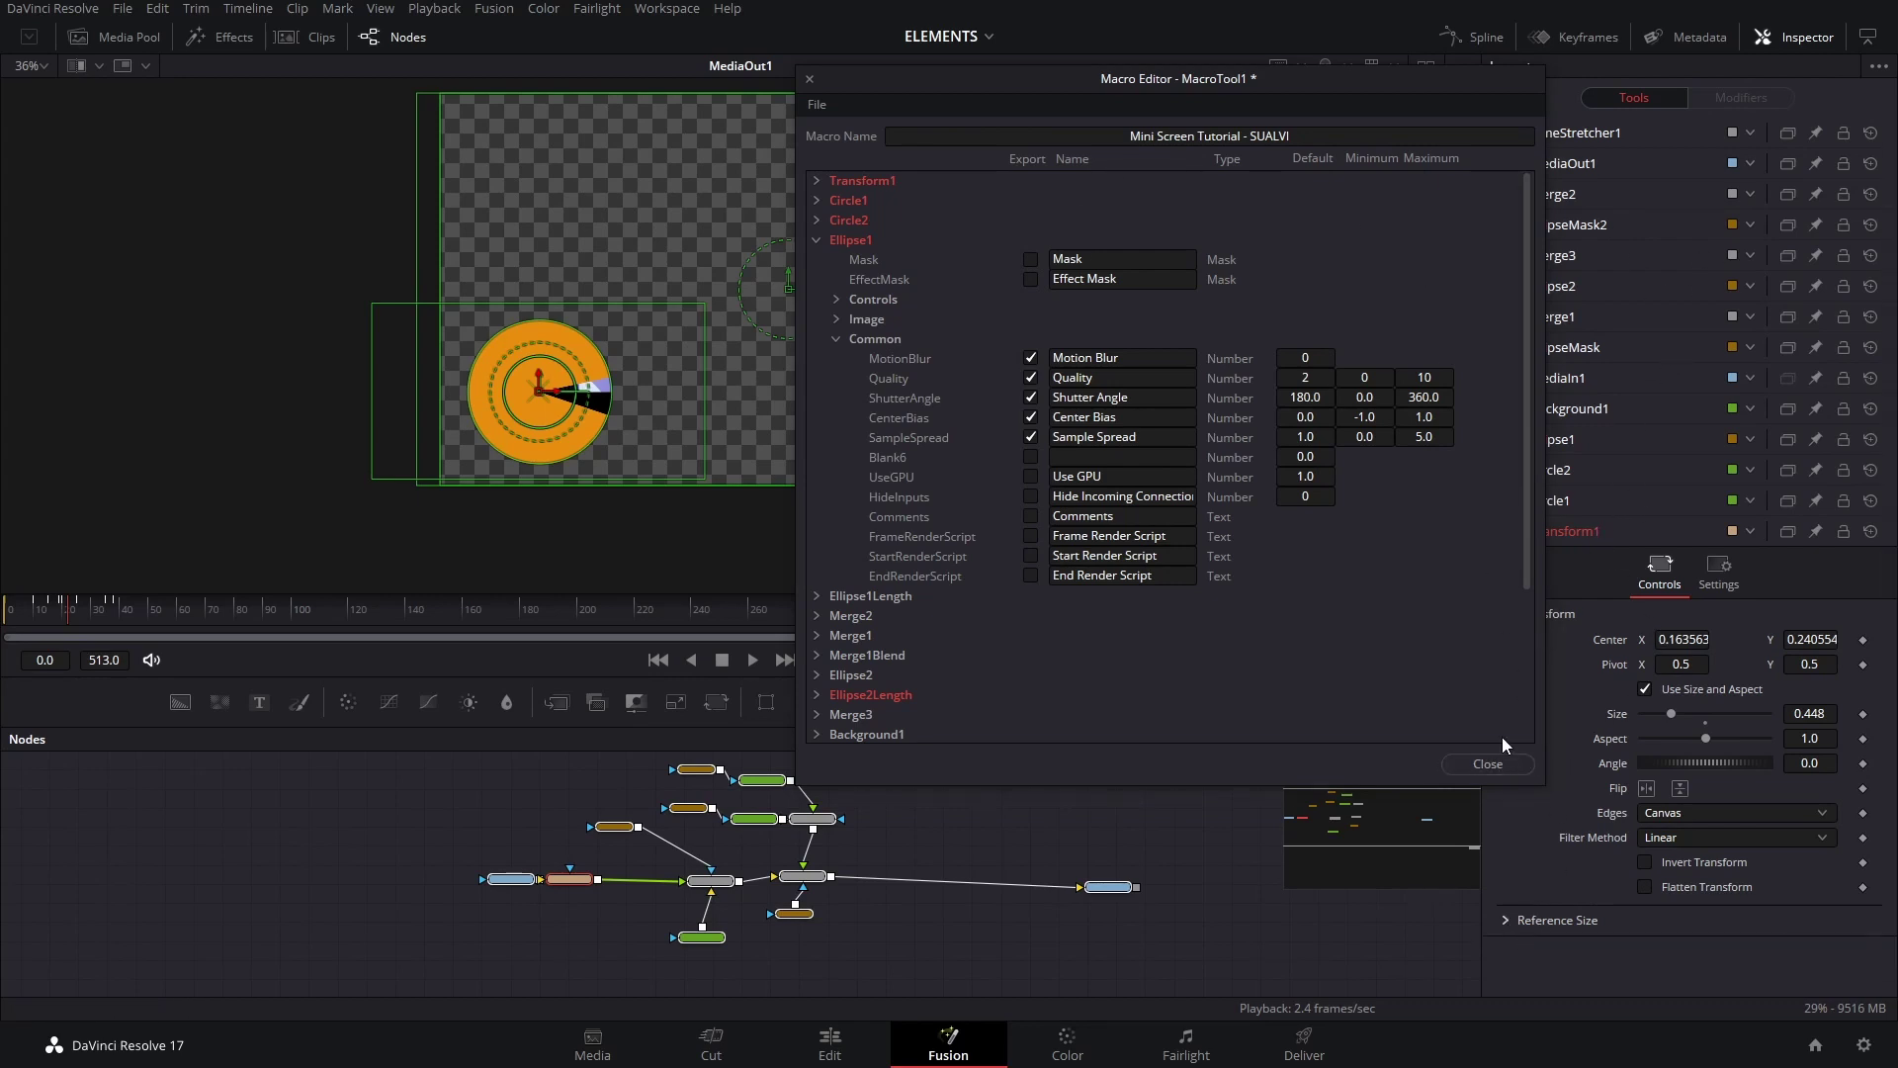
# Close the macro editor with saving, and create a folder named Edit in the save location.
pyautogui.click(1495, 762)
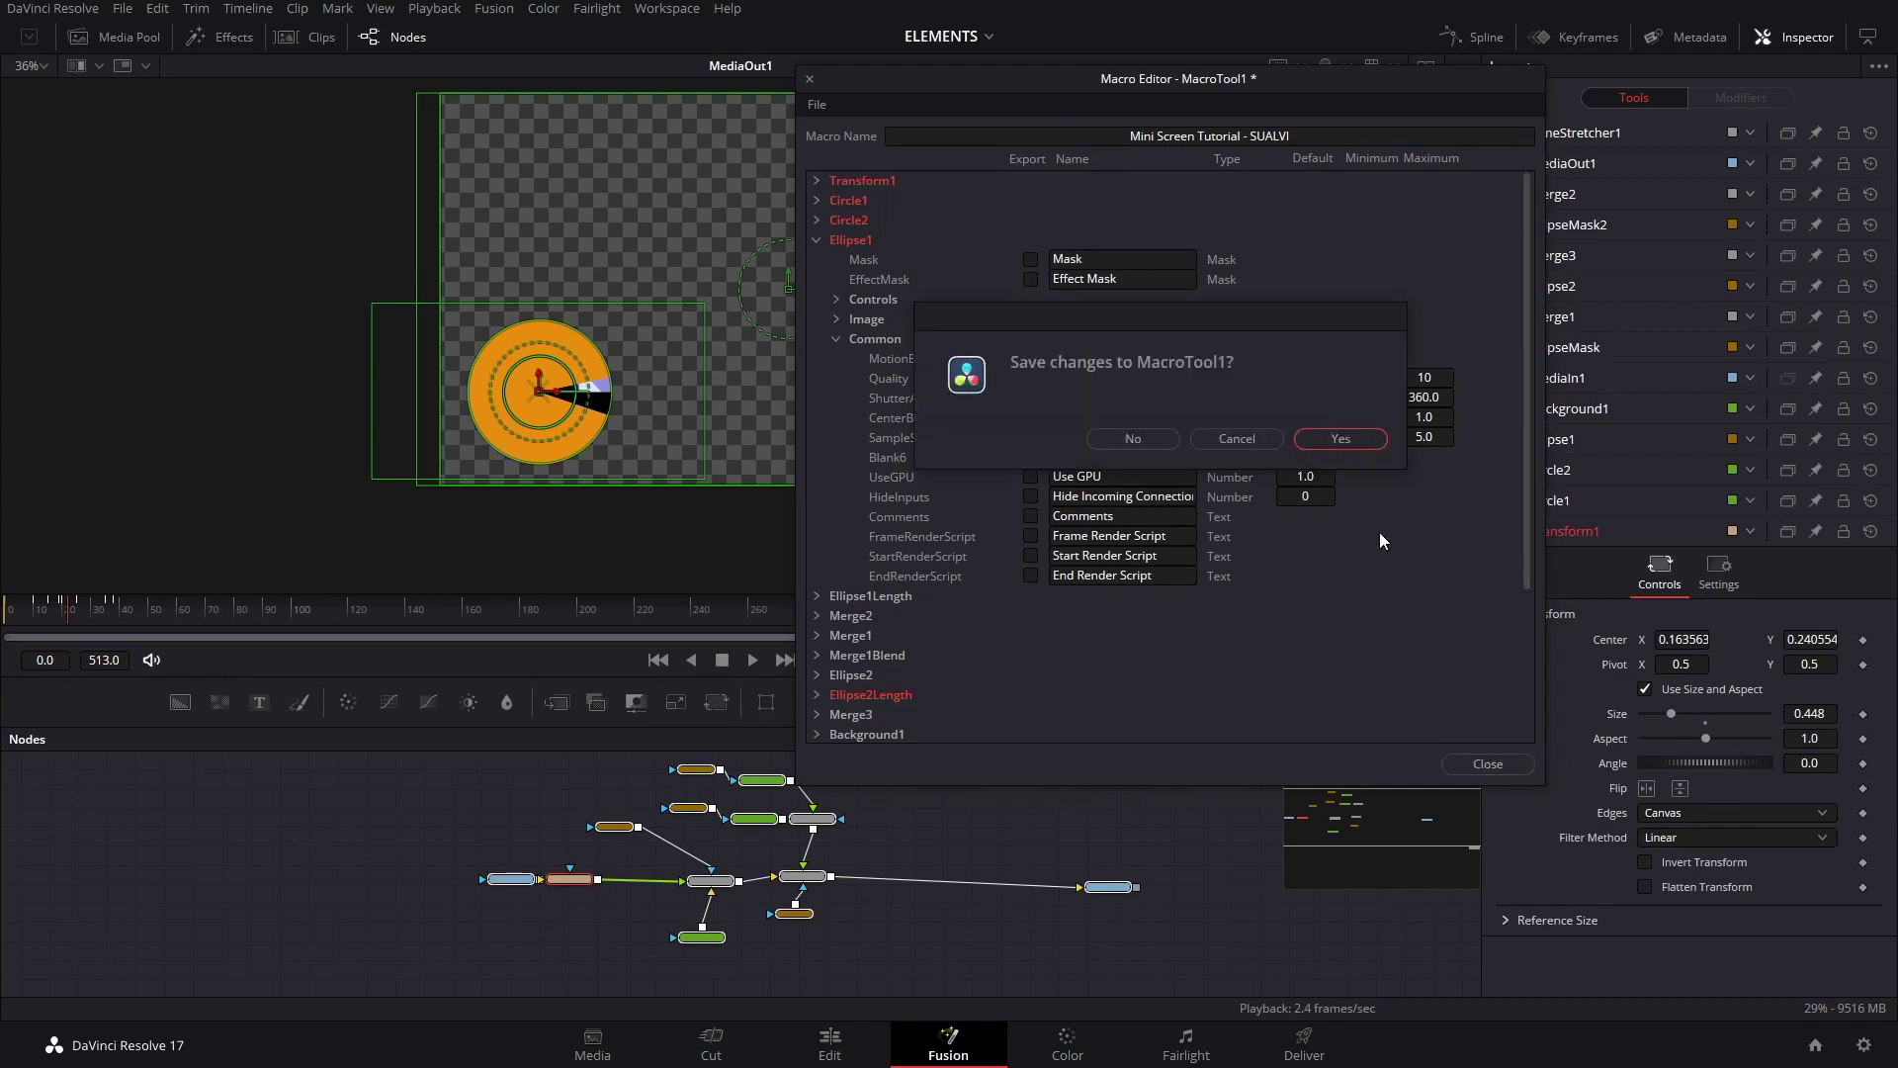
pyautogui.click(1341, 438)
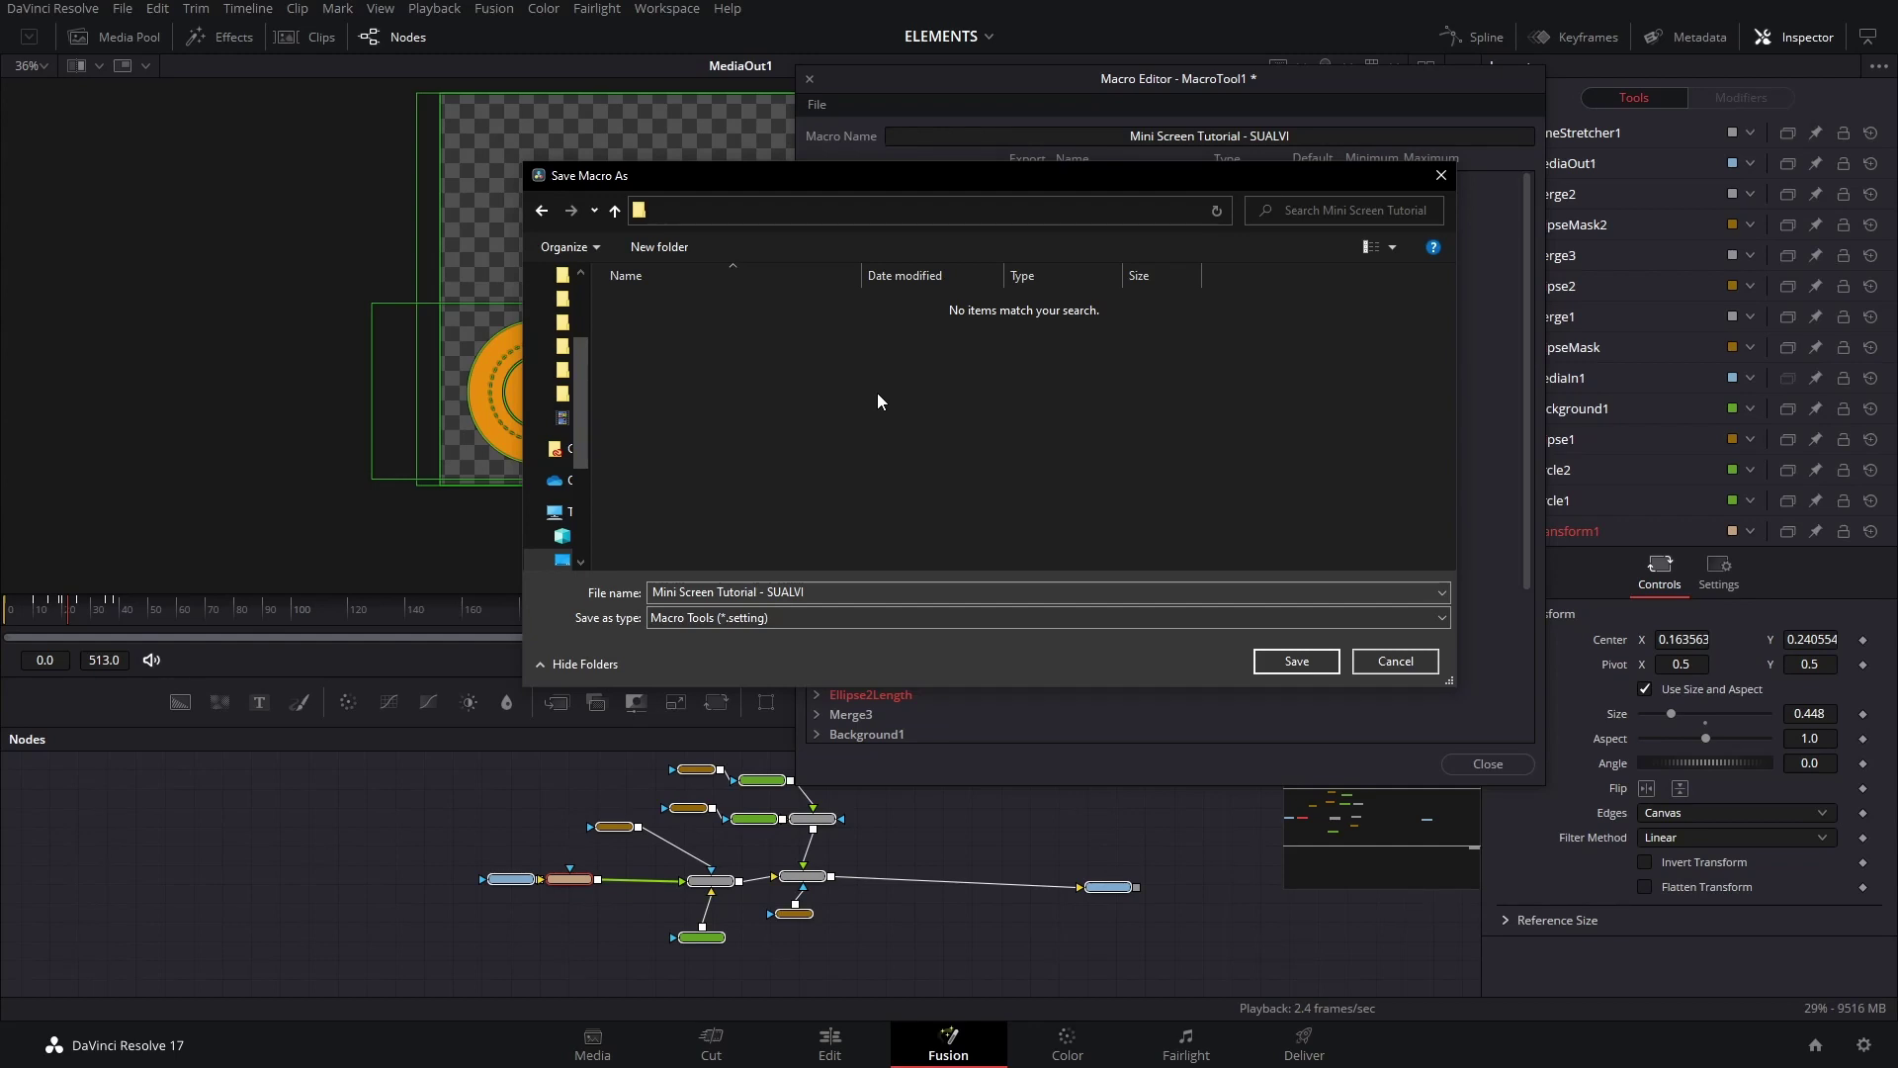
pyautogui.rightClick(809, 388)
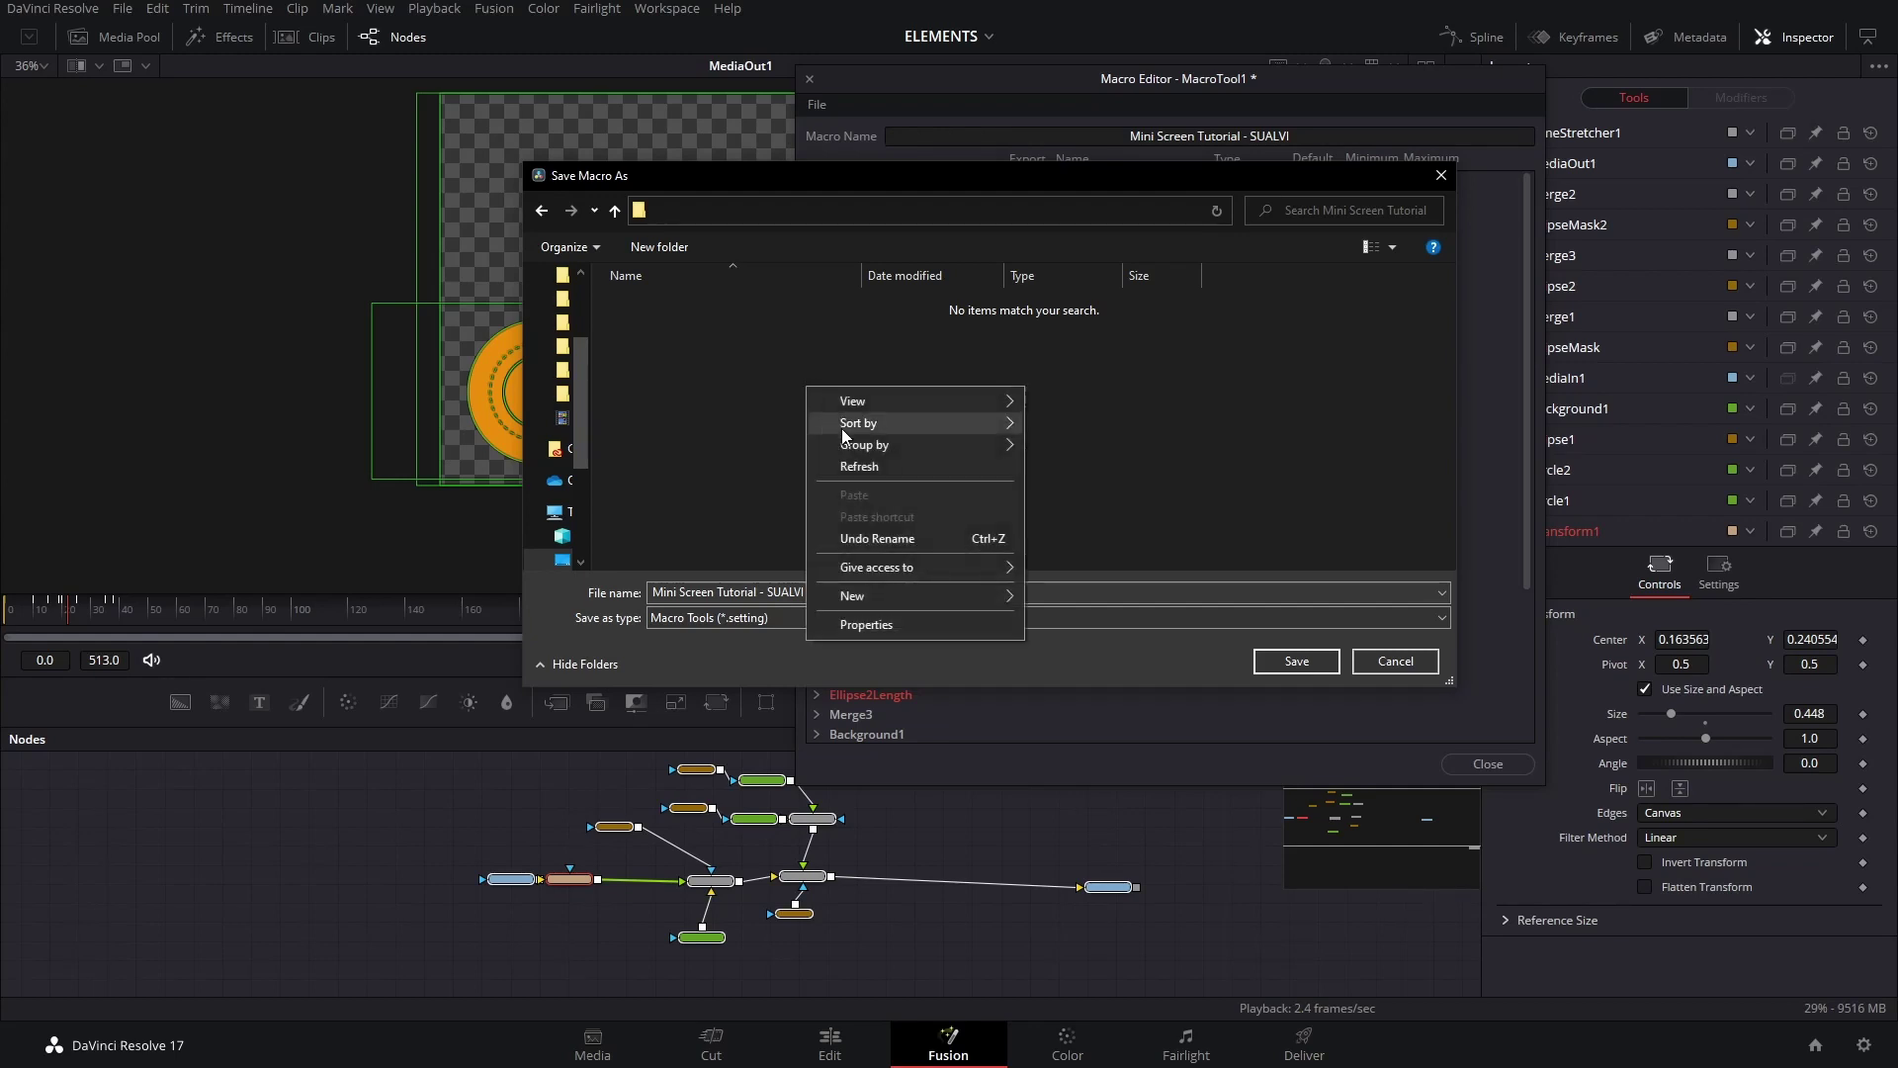
pyautogui.moveTo(881, 596)
pyautogui.click(1043, 598)
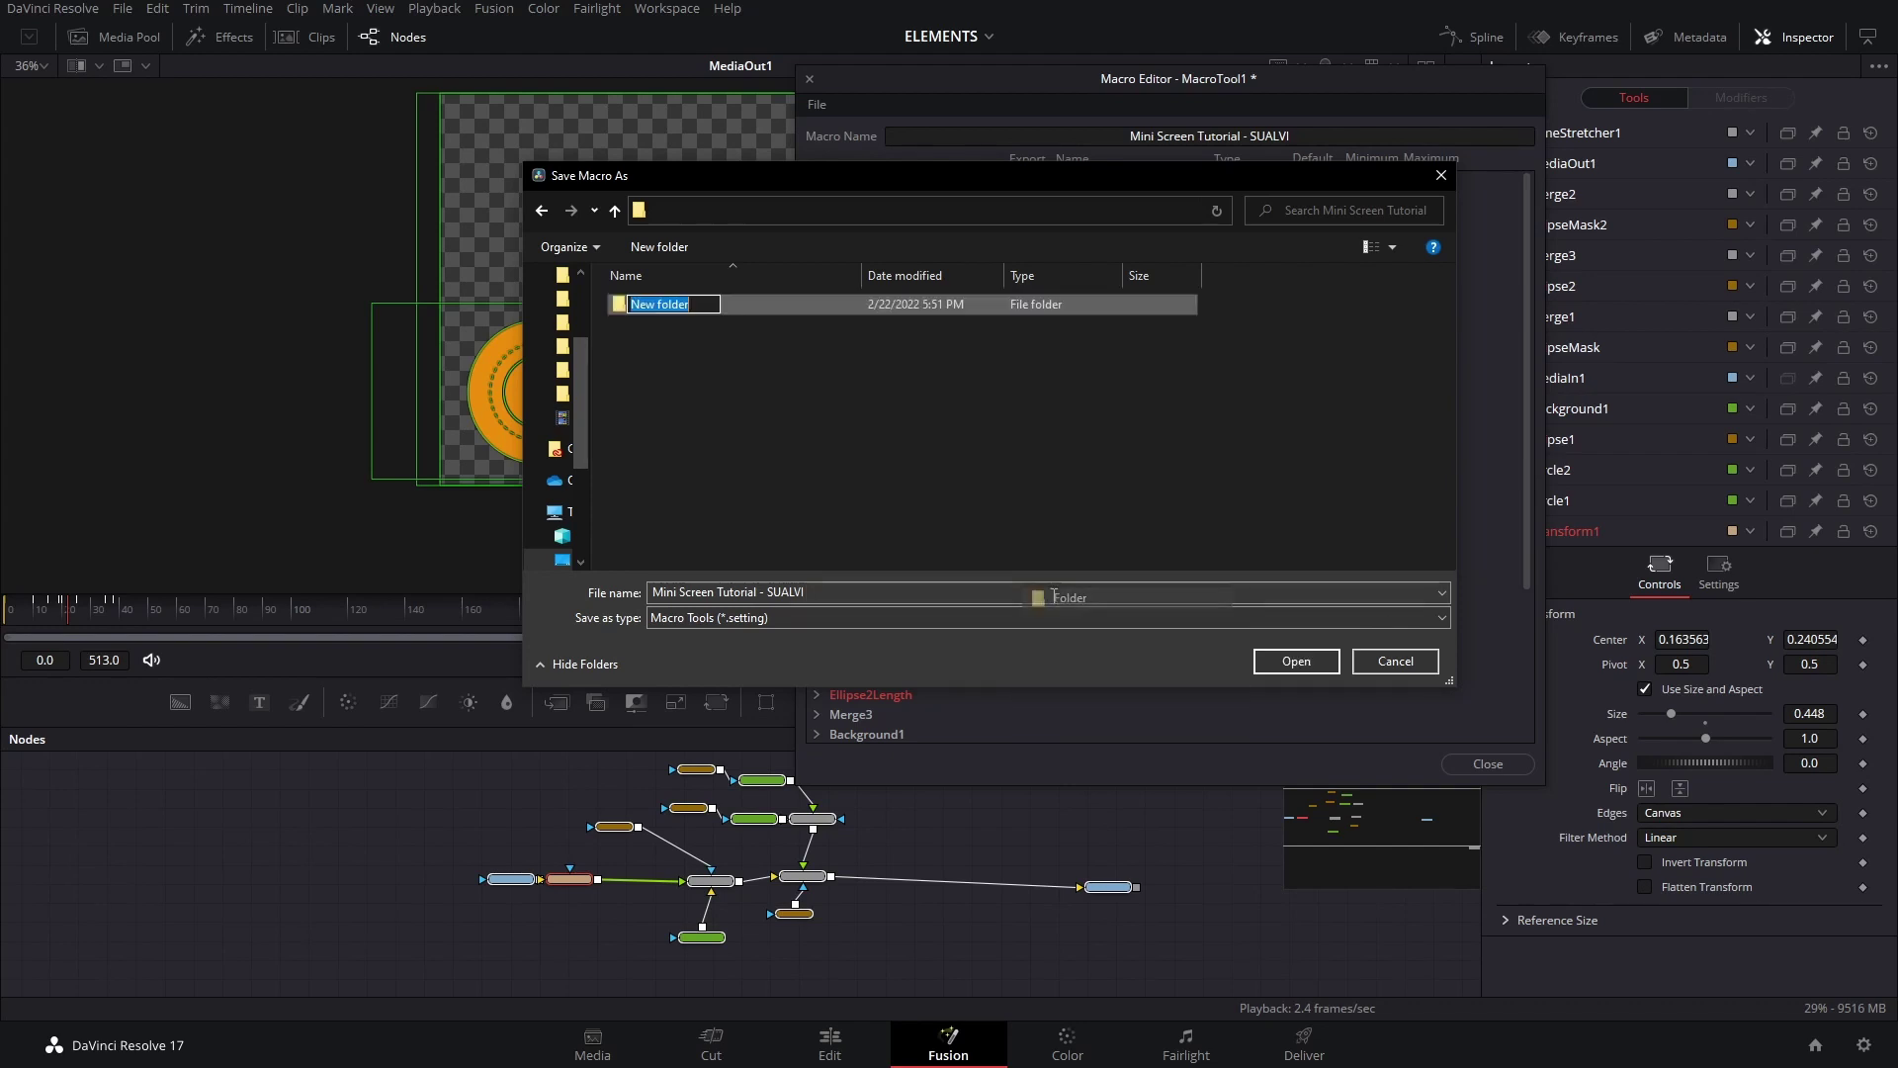
pyautogui.write('Edit')
pyautogui.press('Return')
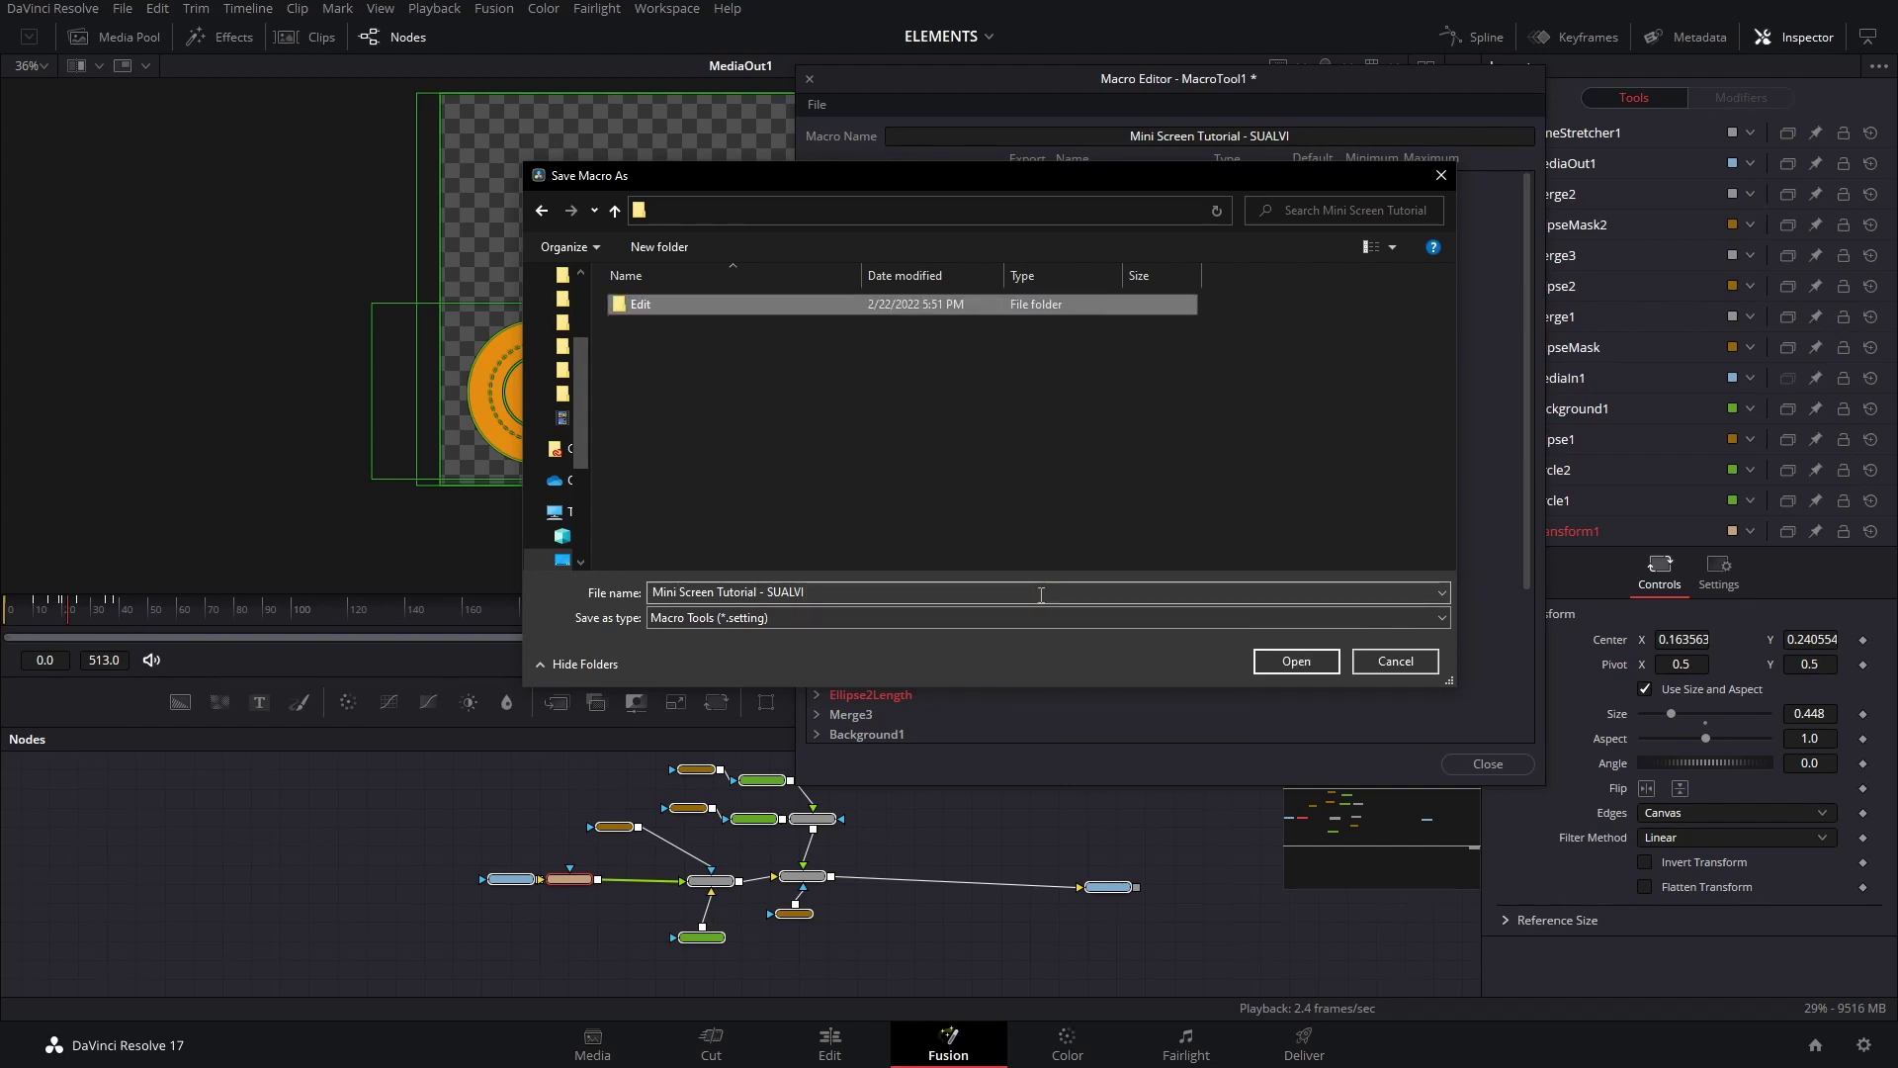
# Create a folder named Effects inside the Edit folder.
pyautogui.doubleClick(757, 311)
pyautogui.rightClick(767, 382)
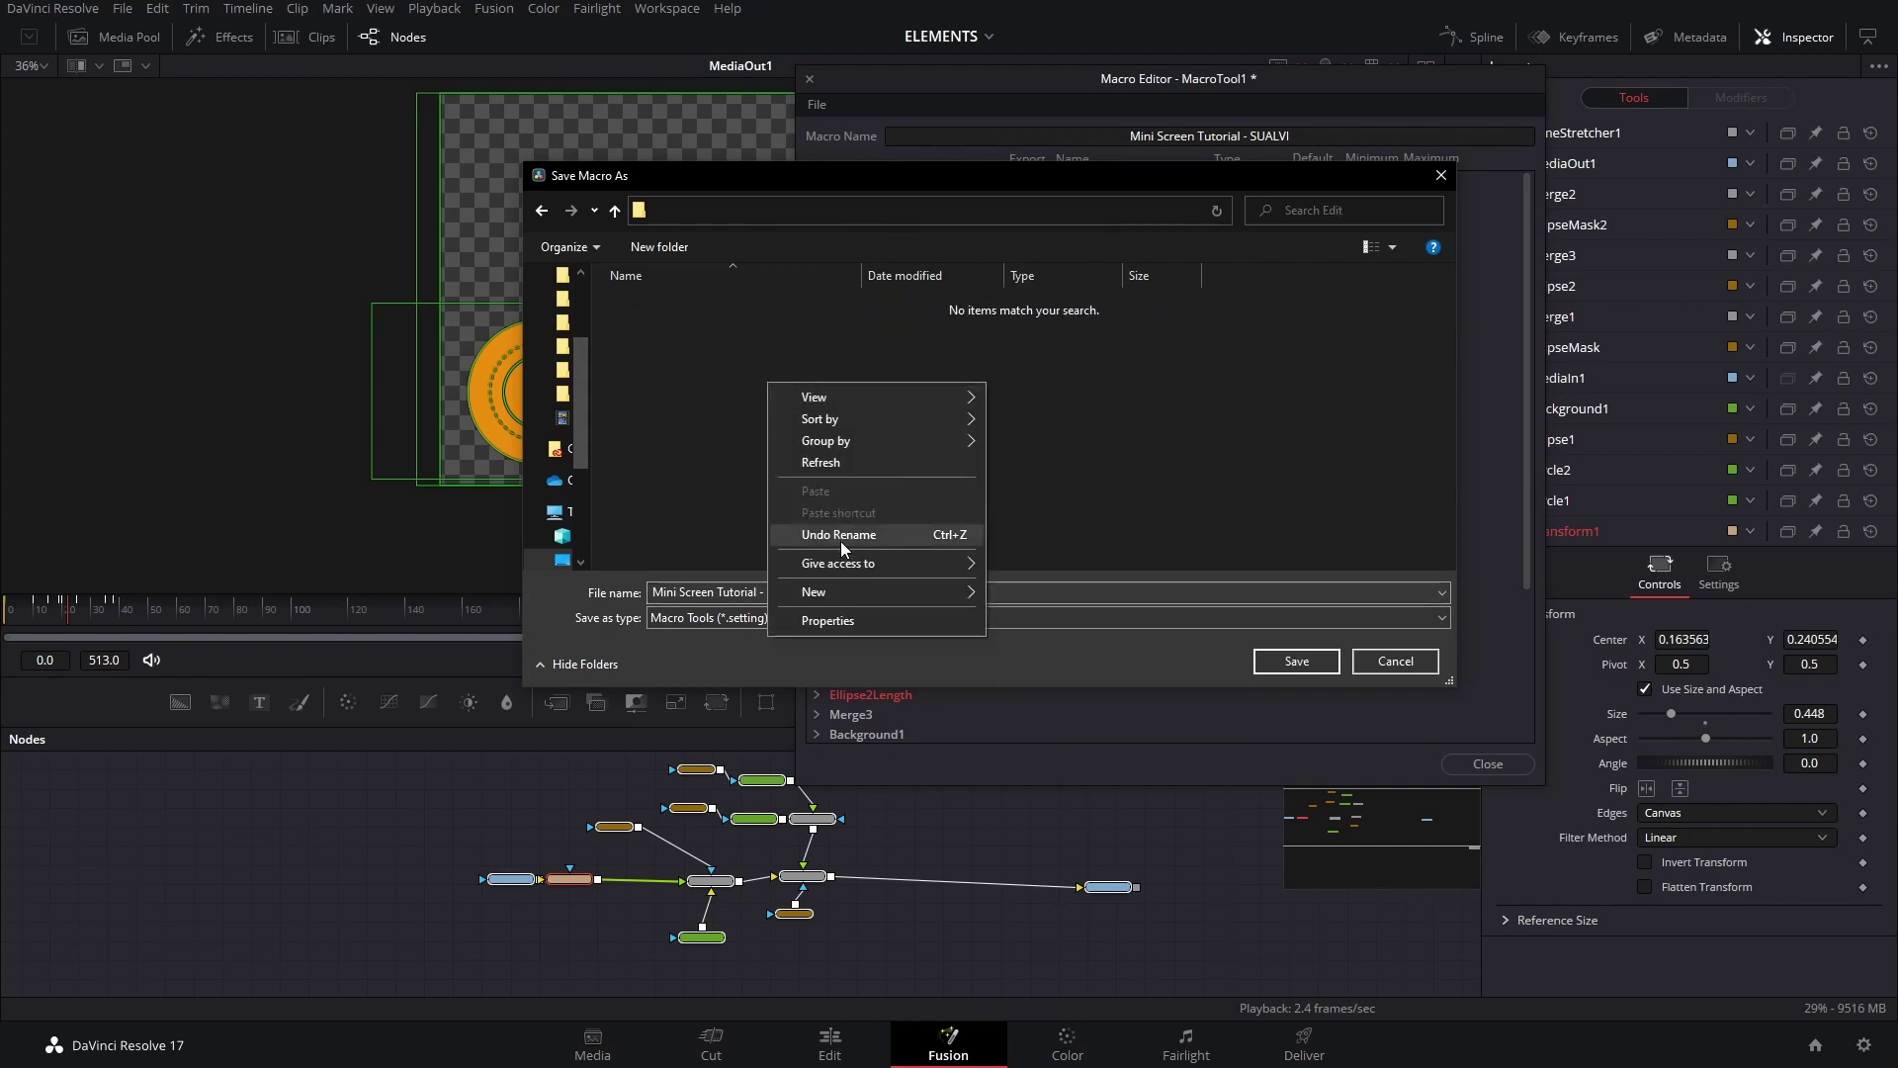
pyautogui.moveTo(829, 597)
pyautogui.click(1031, 593)
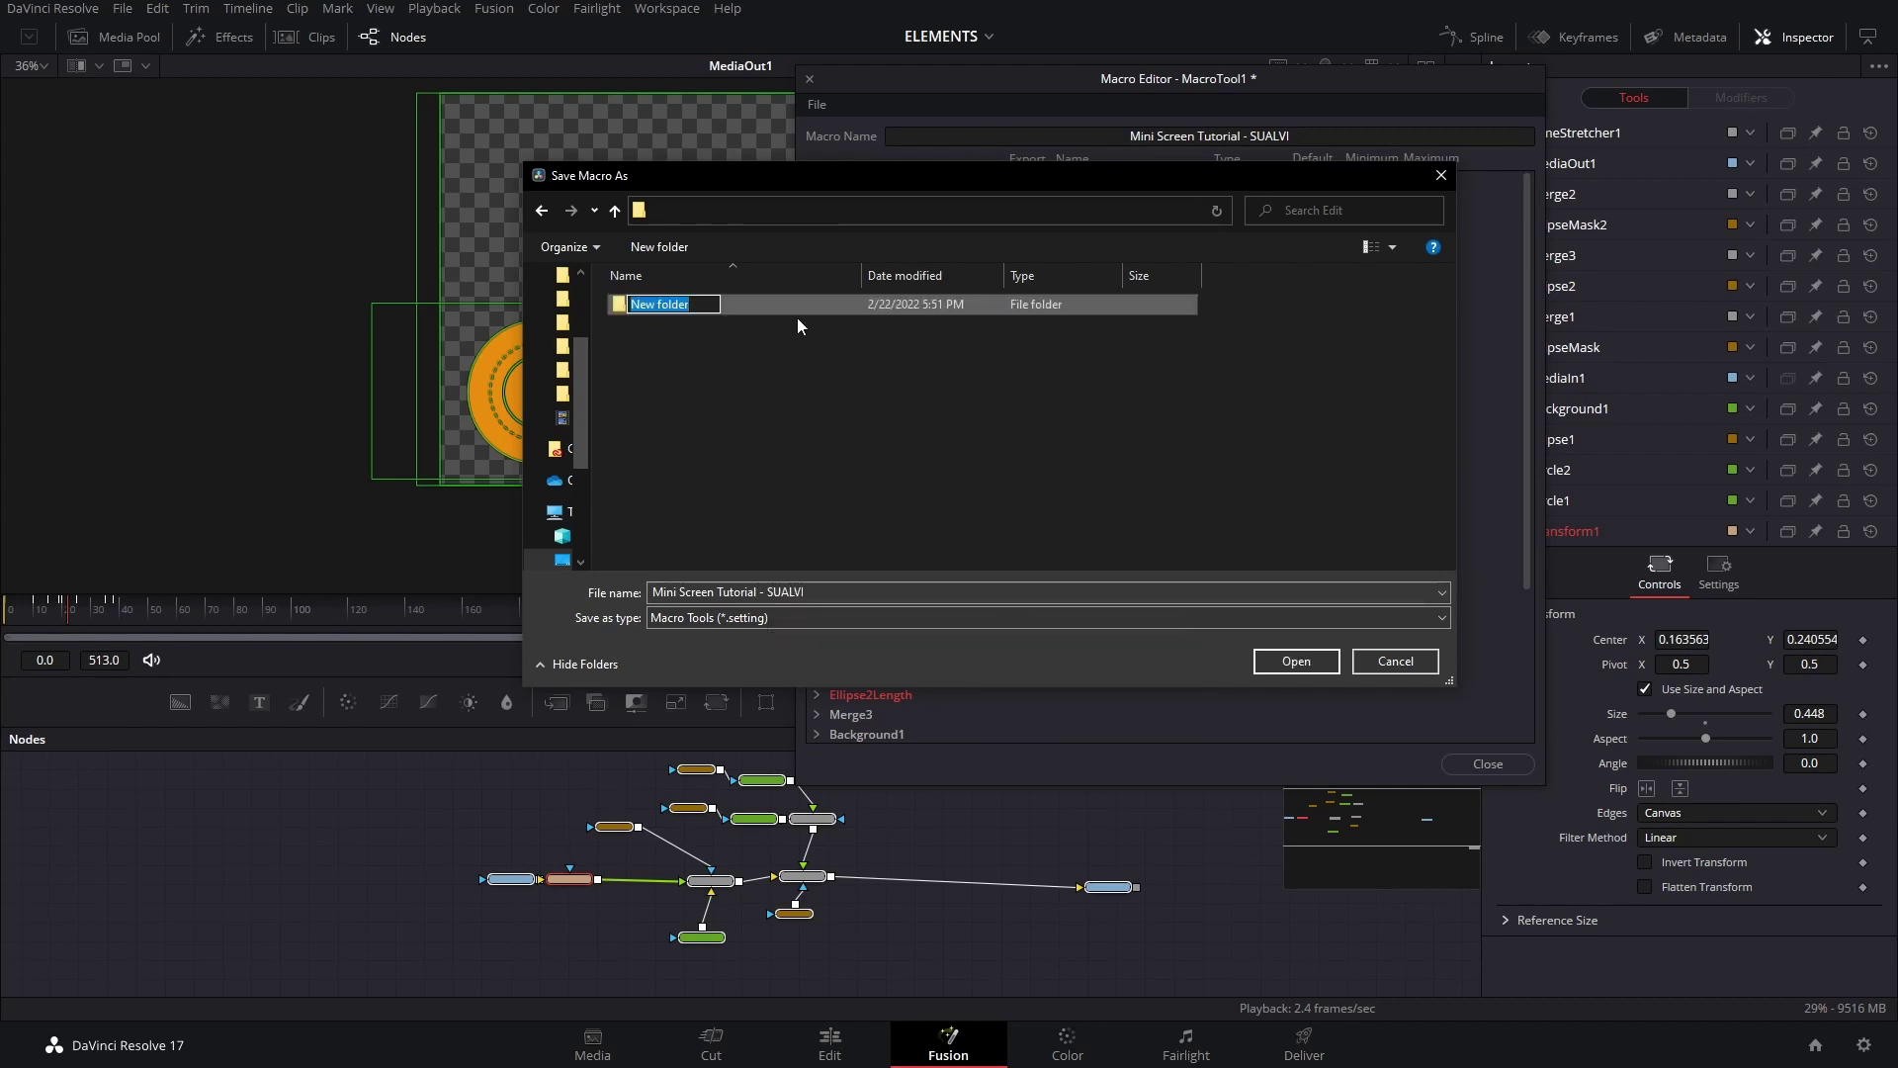
pyautogui.click(775, 302)
pyautogui.press('F2')
pyautogui.write('Effects')
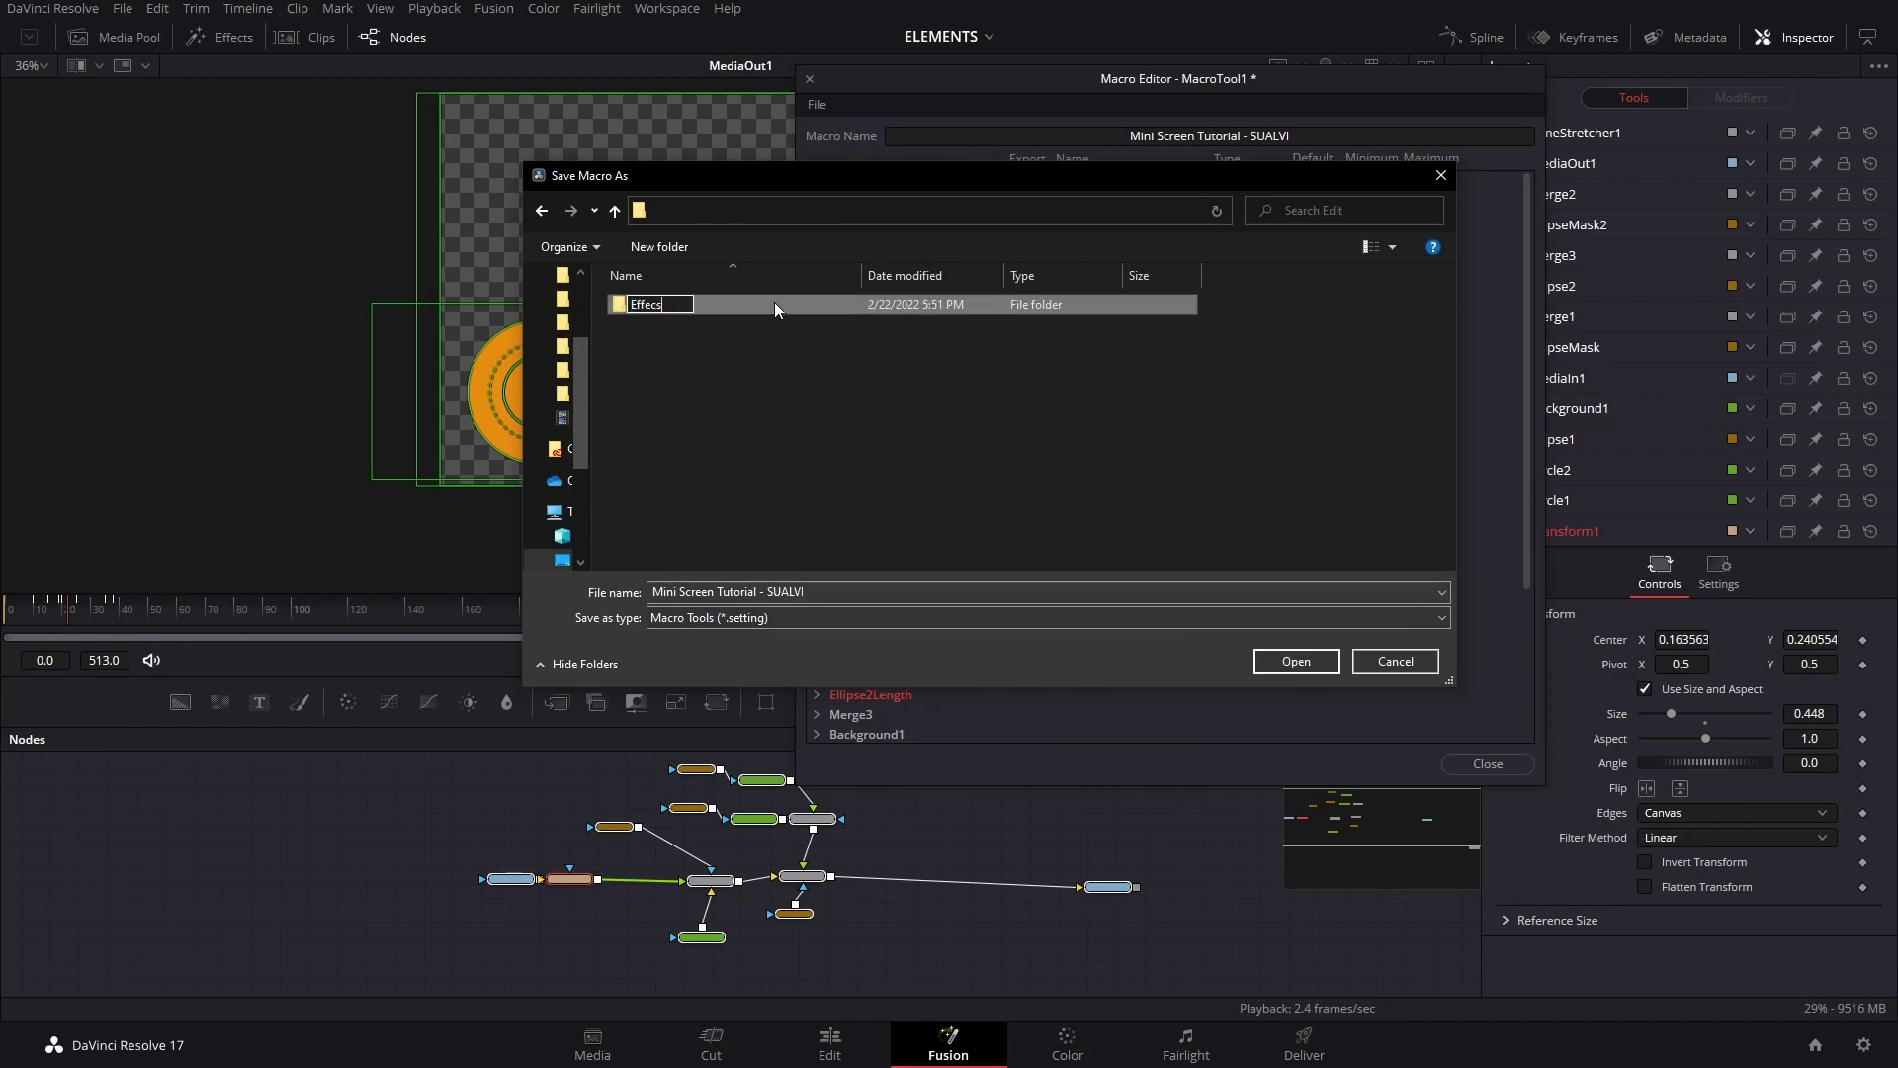
pyautogui.press('Return')
# Create a folder named Mini Screen Demo SUALVI inside the Effects folder.
pyautogui.doubleClick(774, 303)
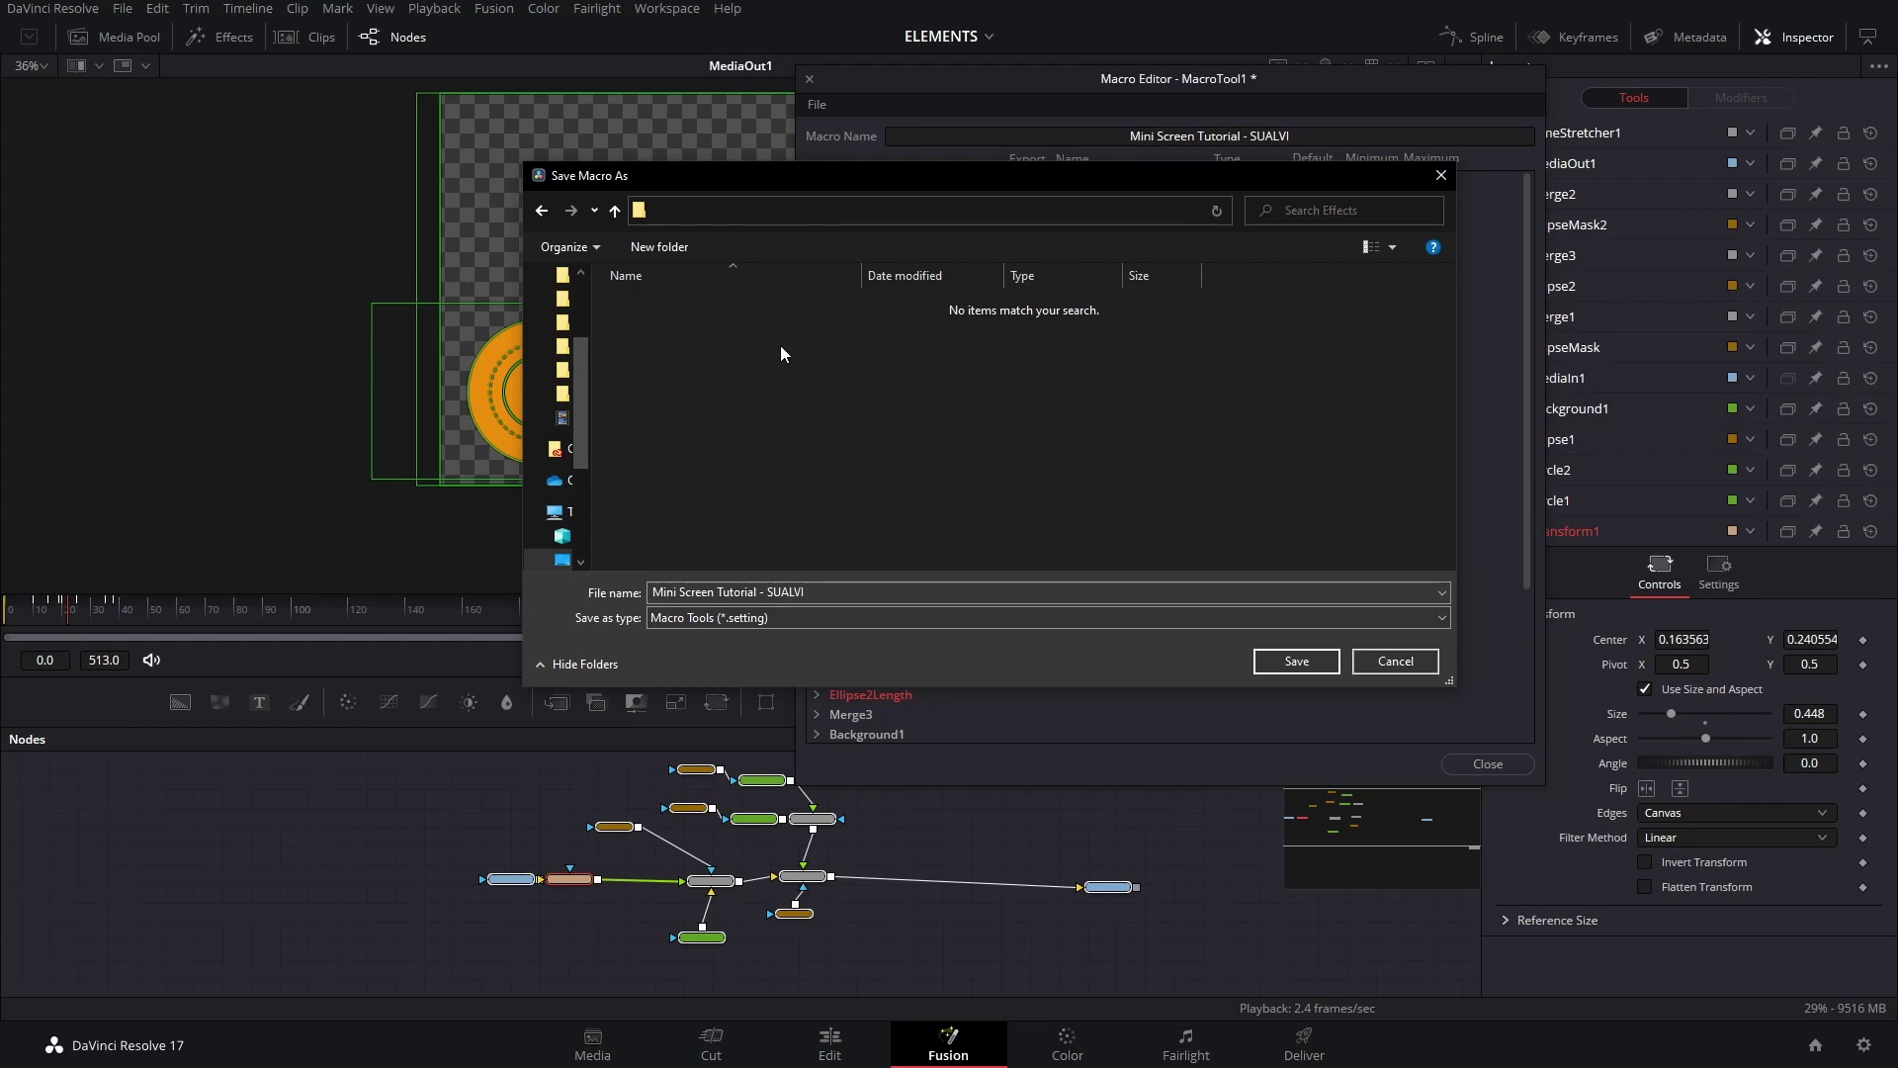
pyautogui.rightClick(780, 346)
pyautogui.moveTo(859, 550)
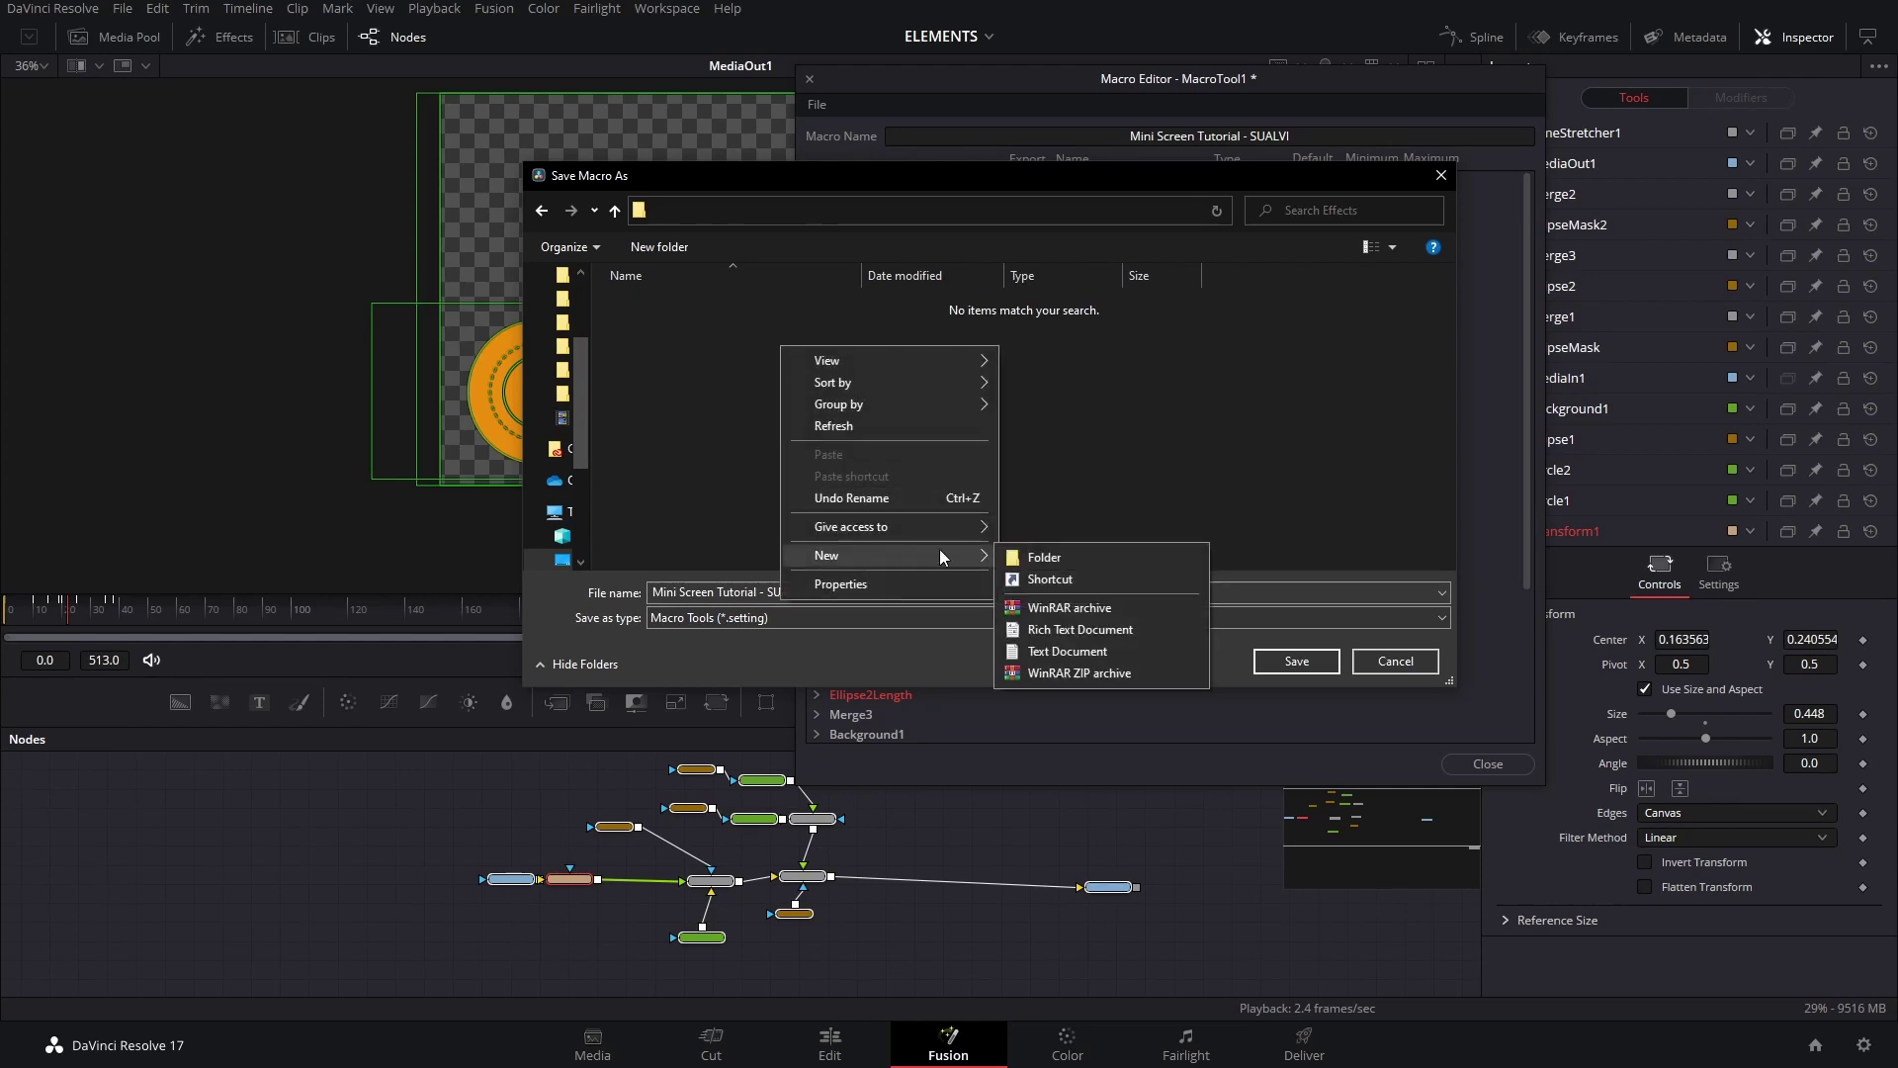
pyautogui.click(1028, 551)
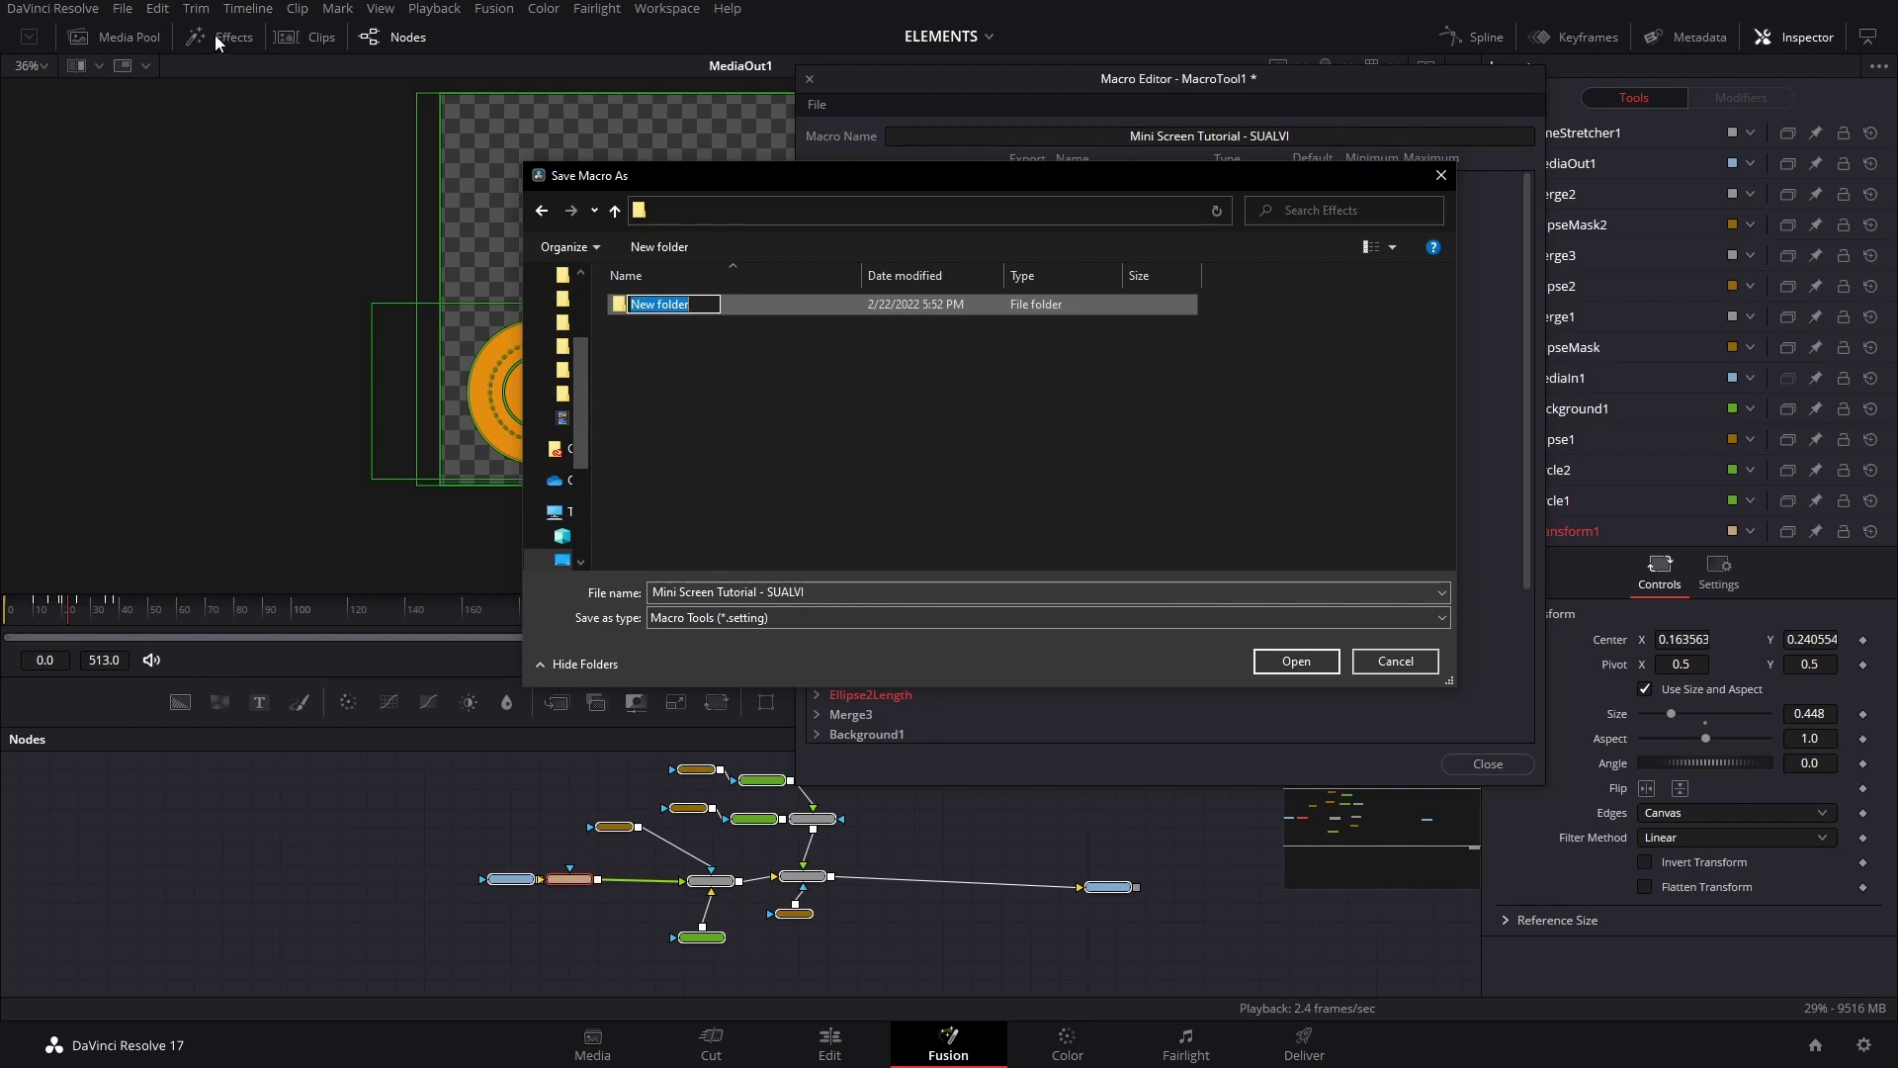
pyautogui.write('Fr')
pyautogui.press('BackSpace')
pyautogui.press('BackSpace')
pyautogui.write('Mini Screen Demo SUALVI')
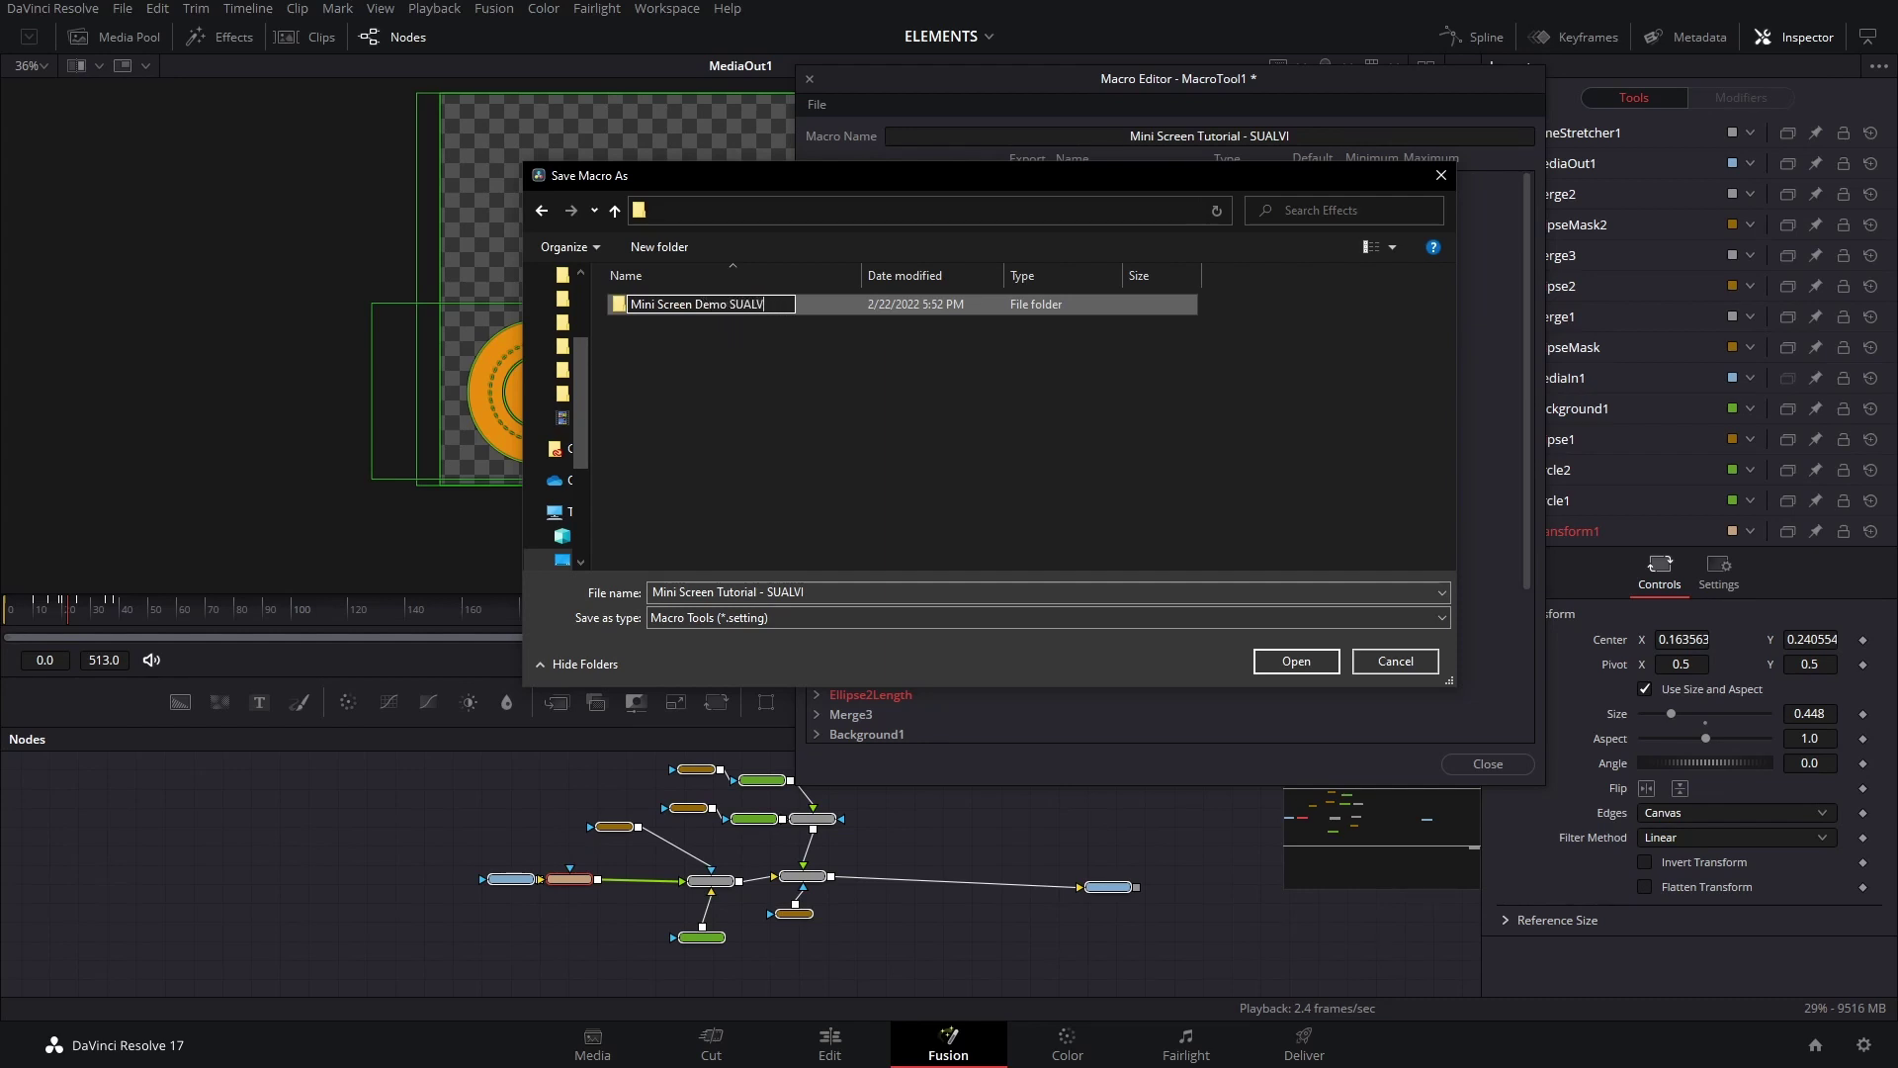
# Save the macro as Mini Screen Tutorial - SUALVI in the Mini Screen Demo SUALVI folder.
pyautogui.click(1295, 661)
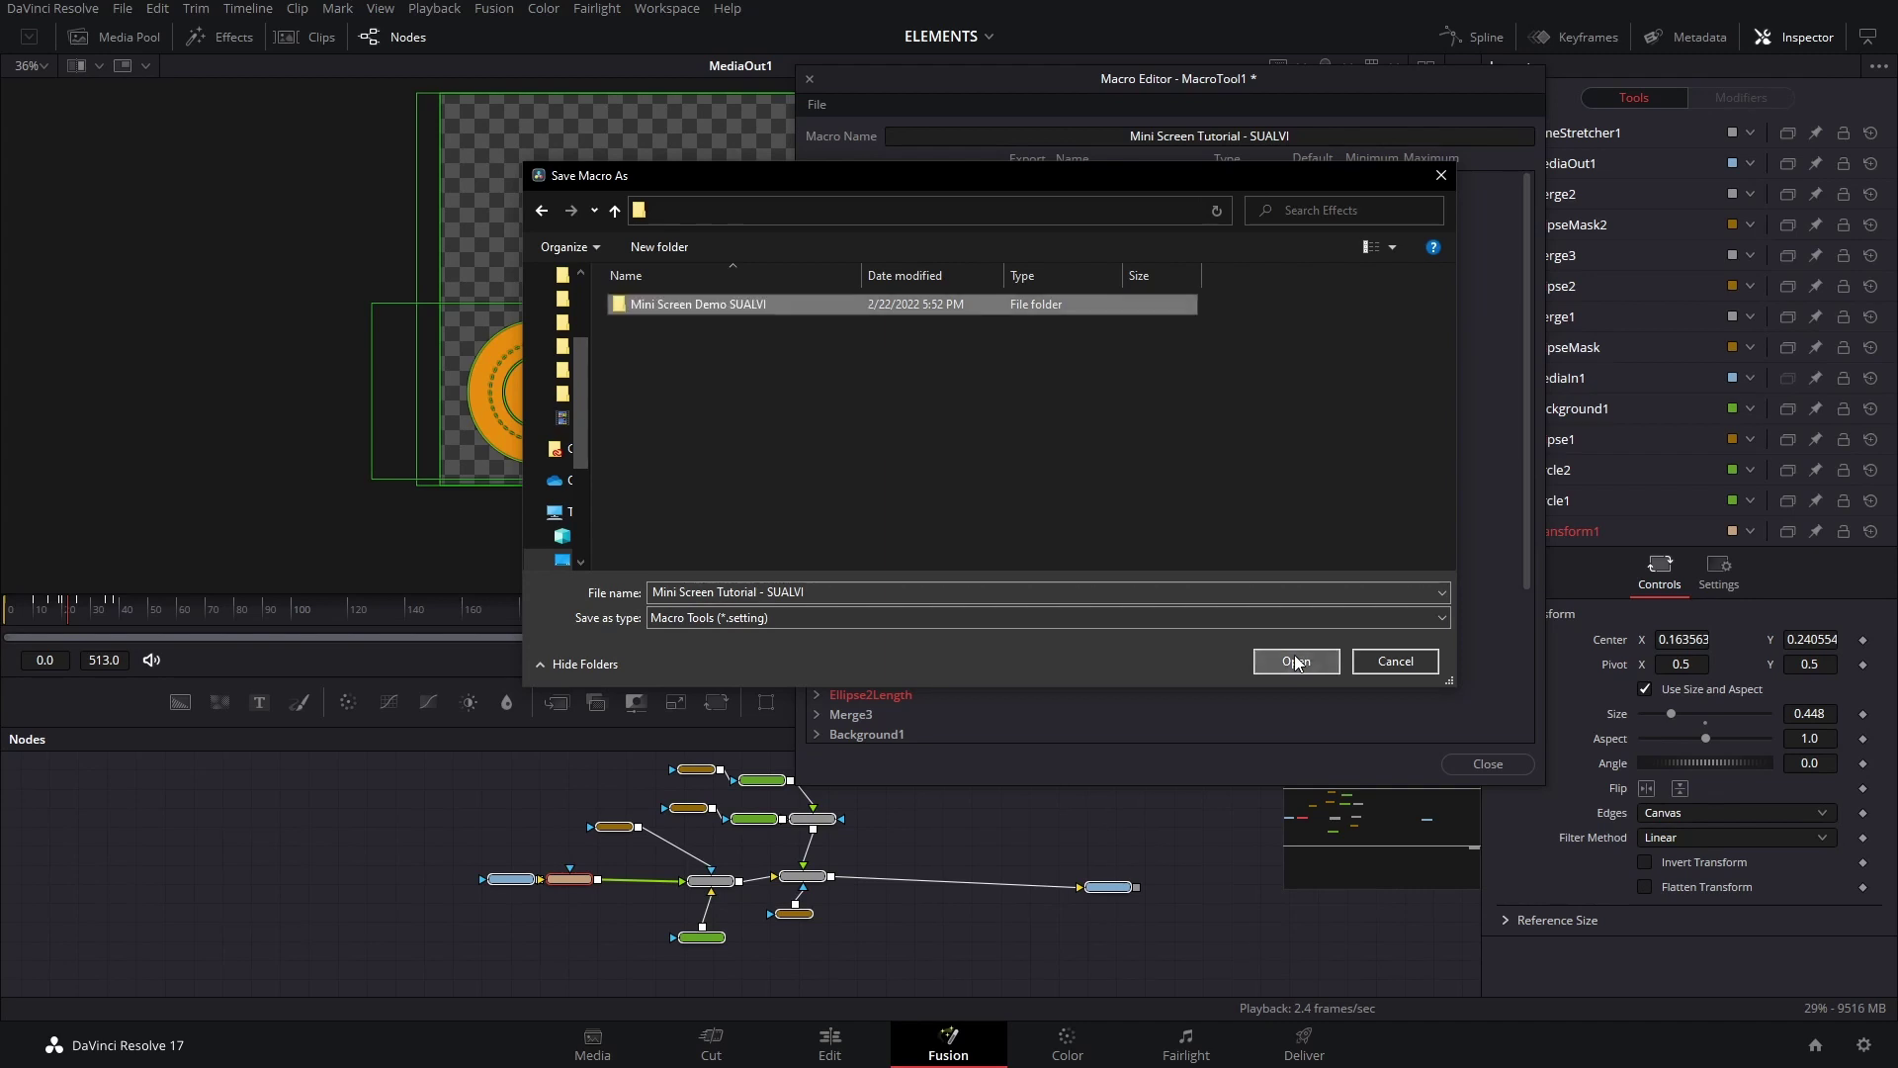
pyautogui.click(1295, 660)
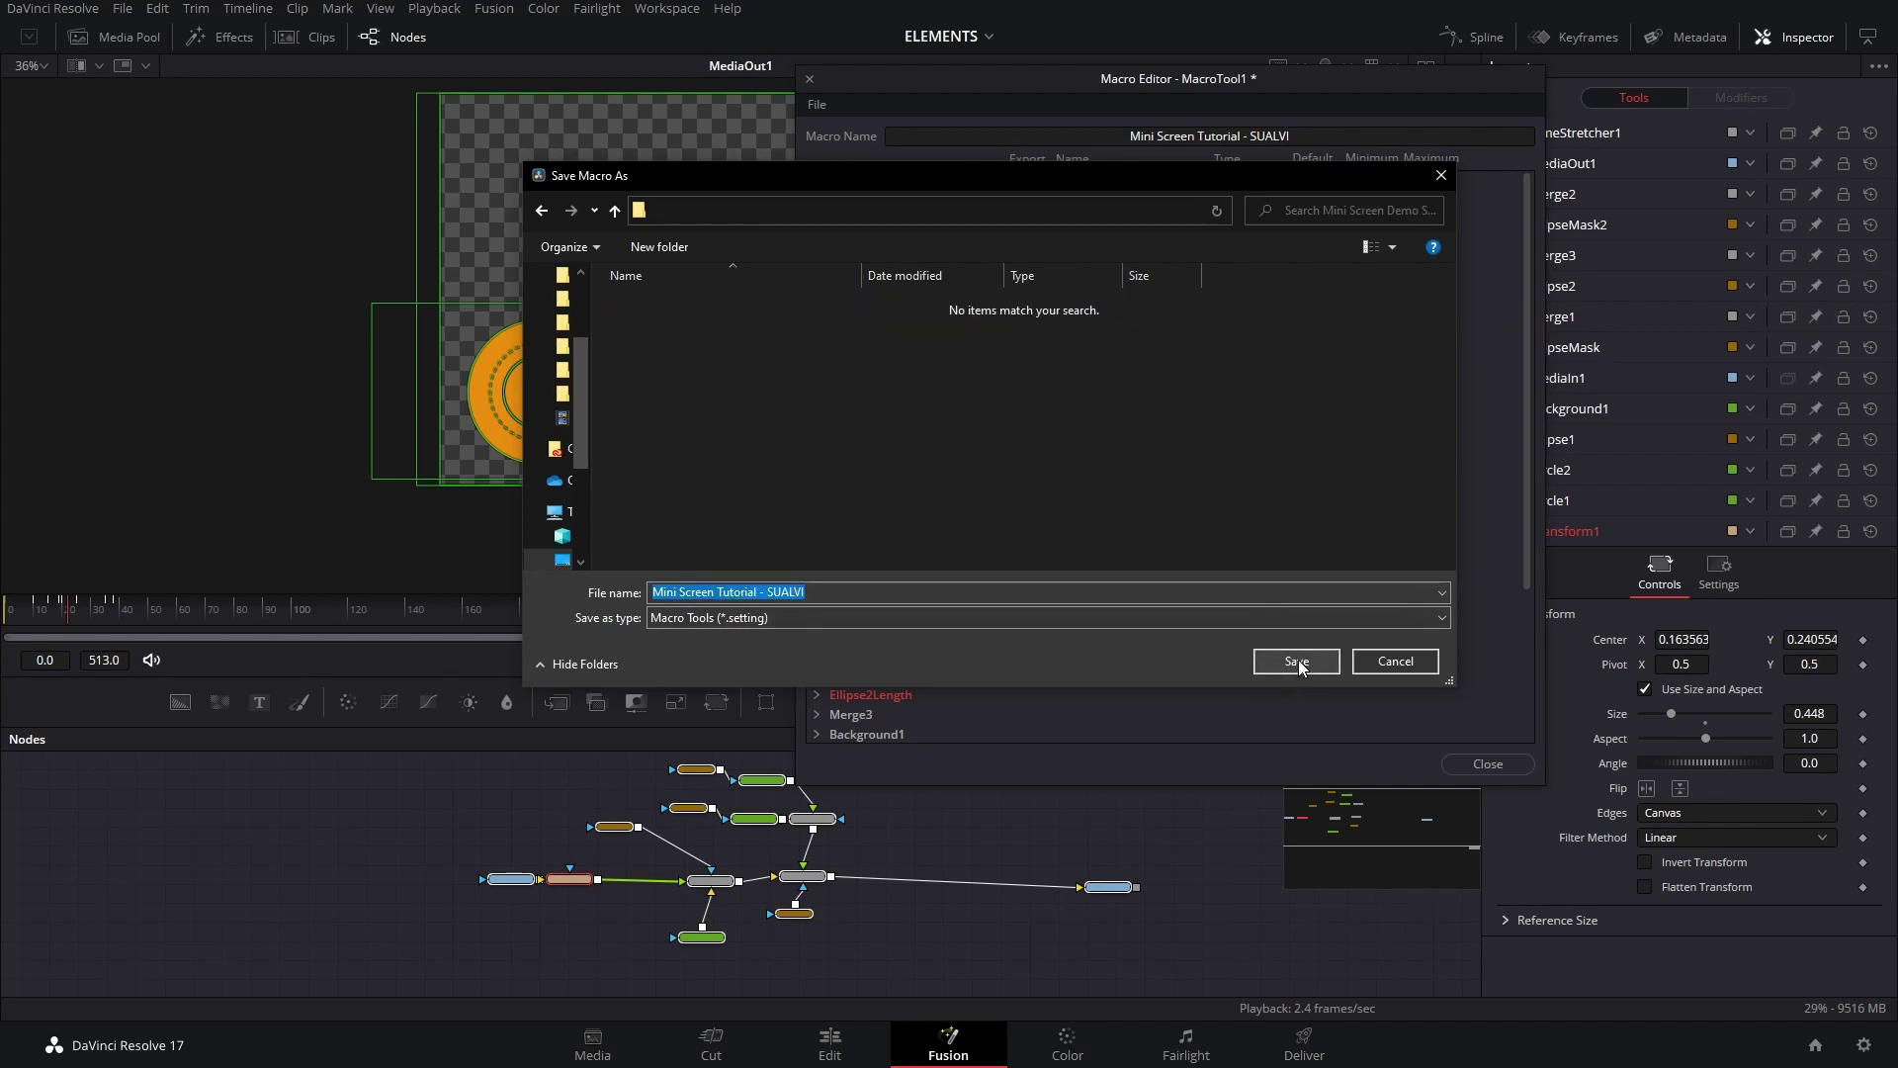
pyautogui.click(1301, 666)
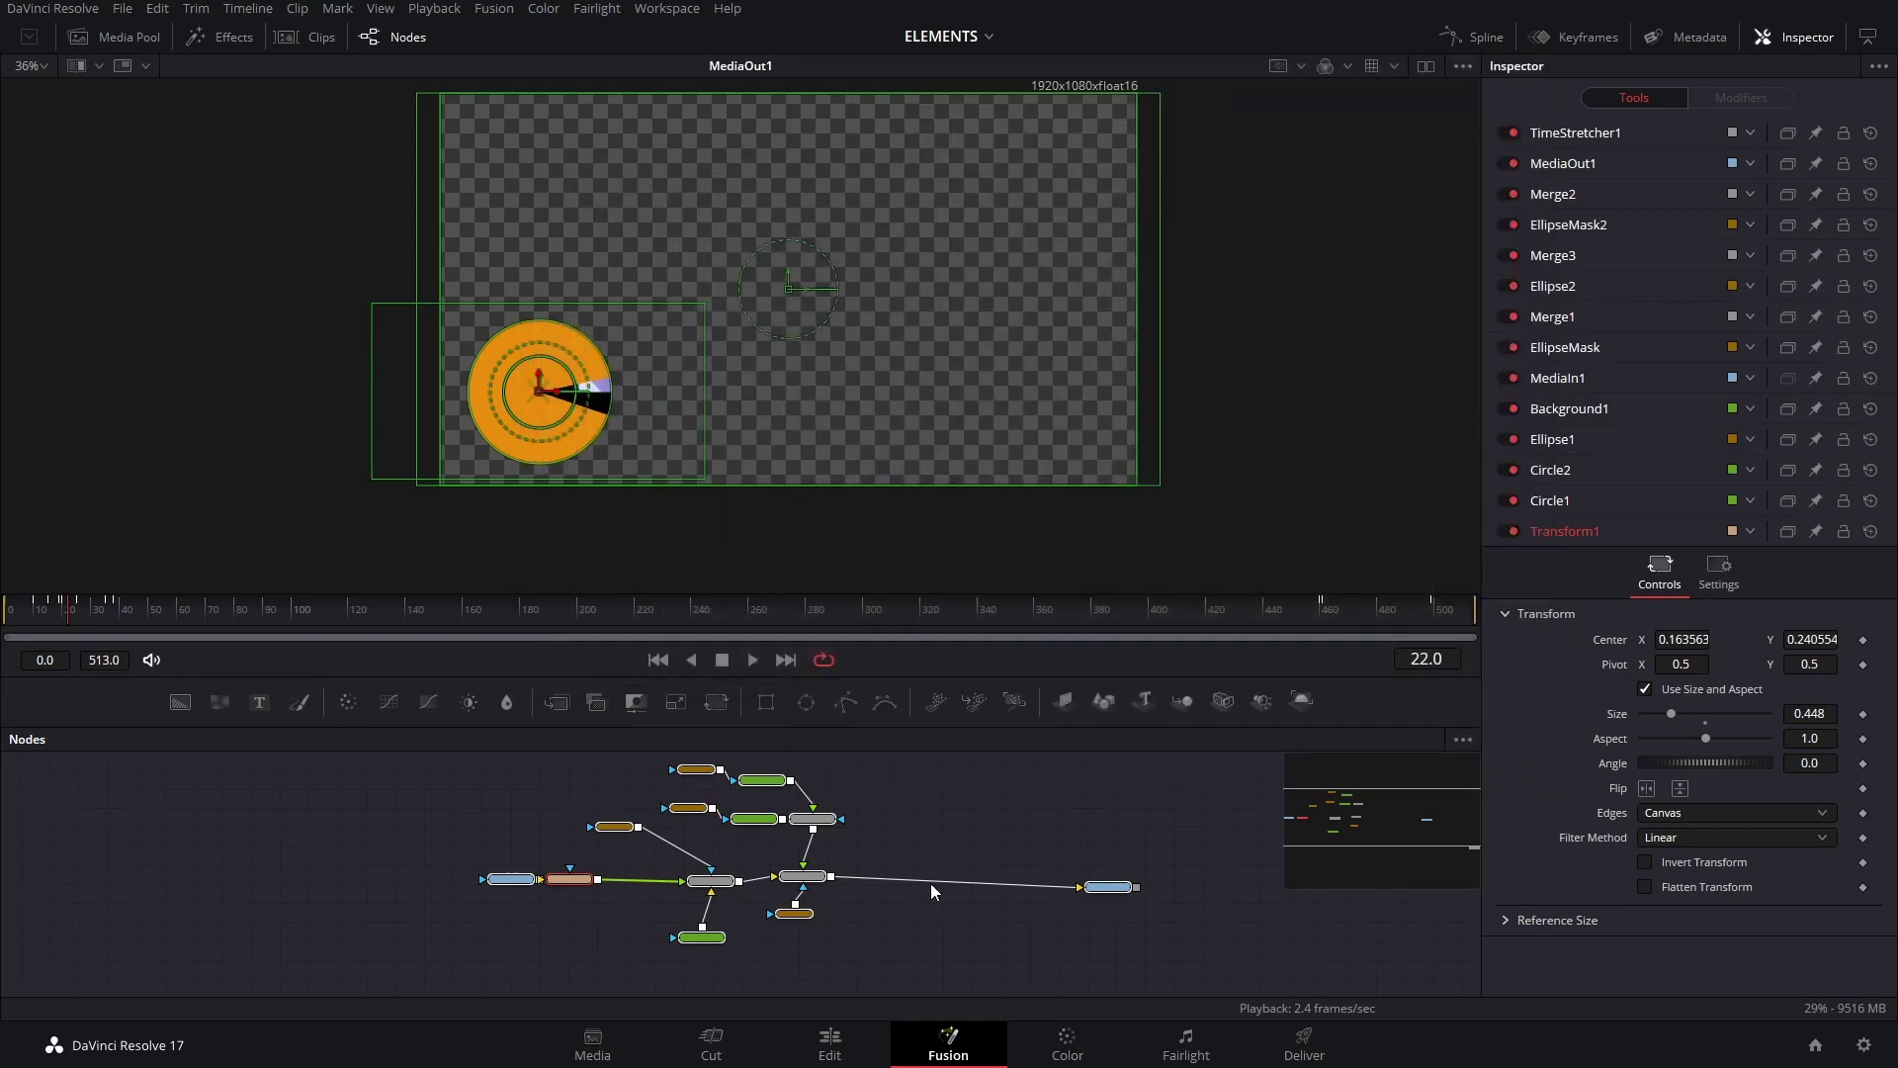
# Return to the Edit page and play the podcast clip from its start to check the circular wipe animation.
pyautogui.click(846, 1032)
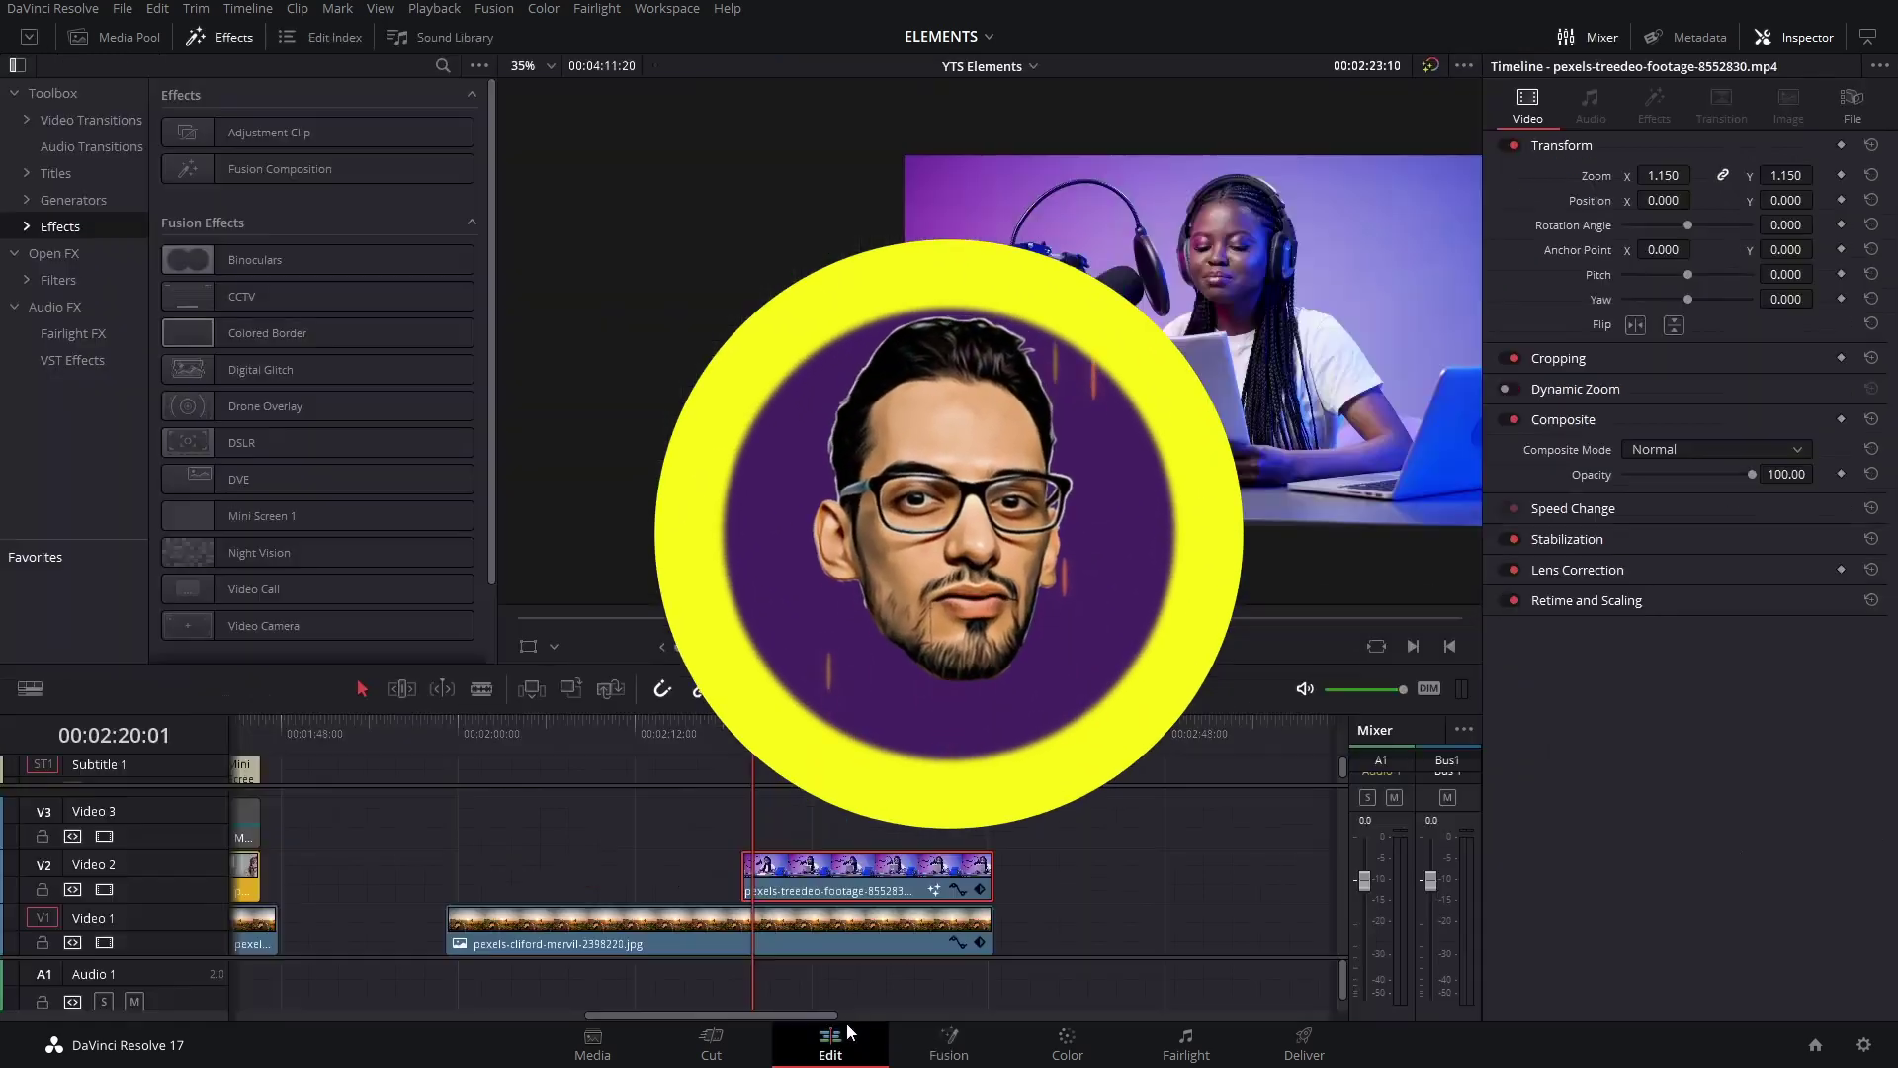
pyautogui.press('Up')
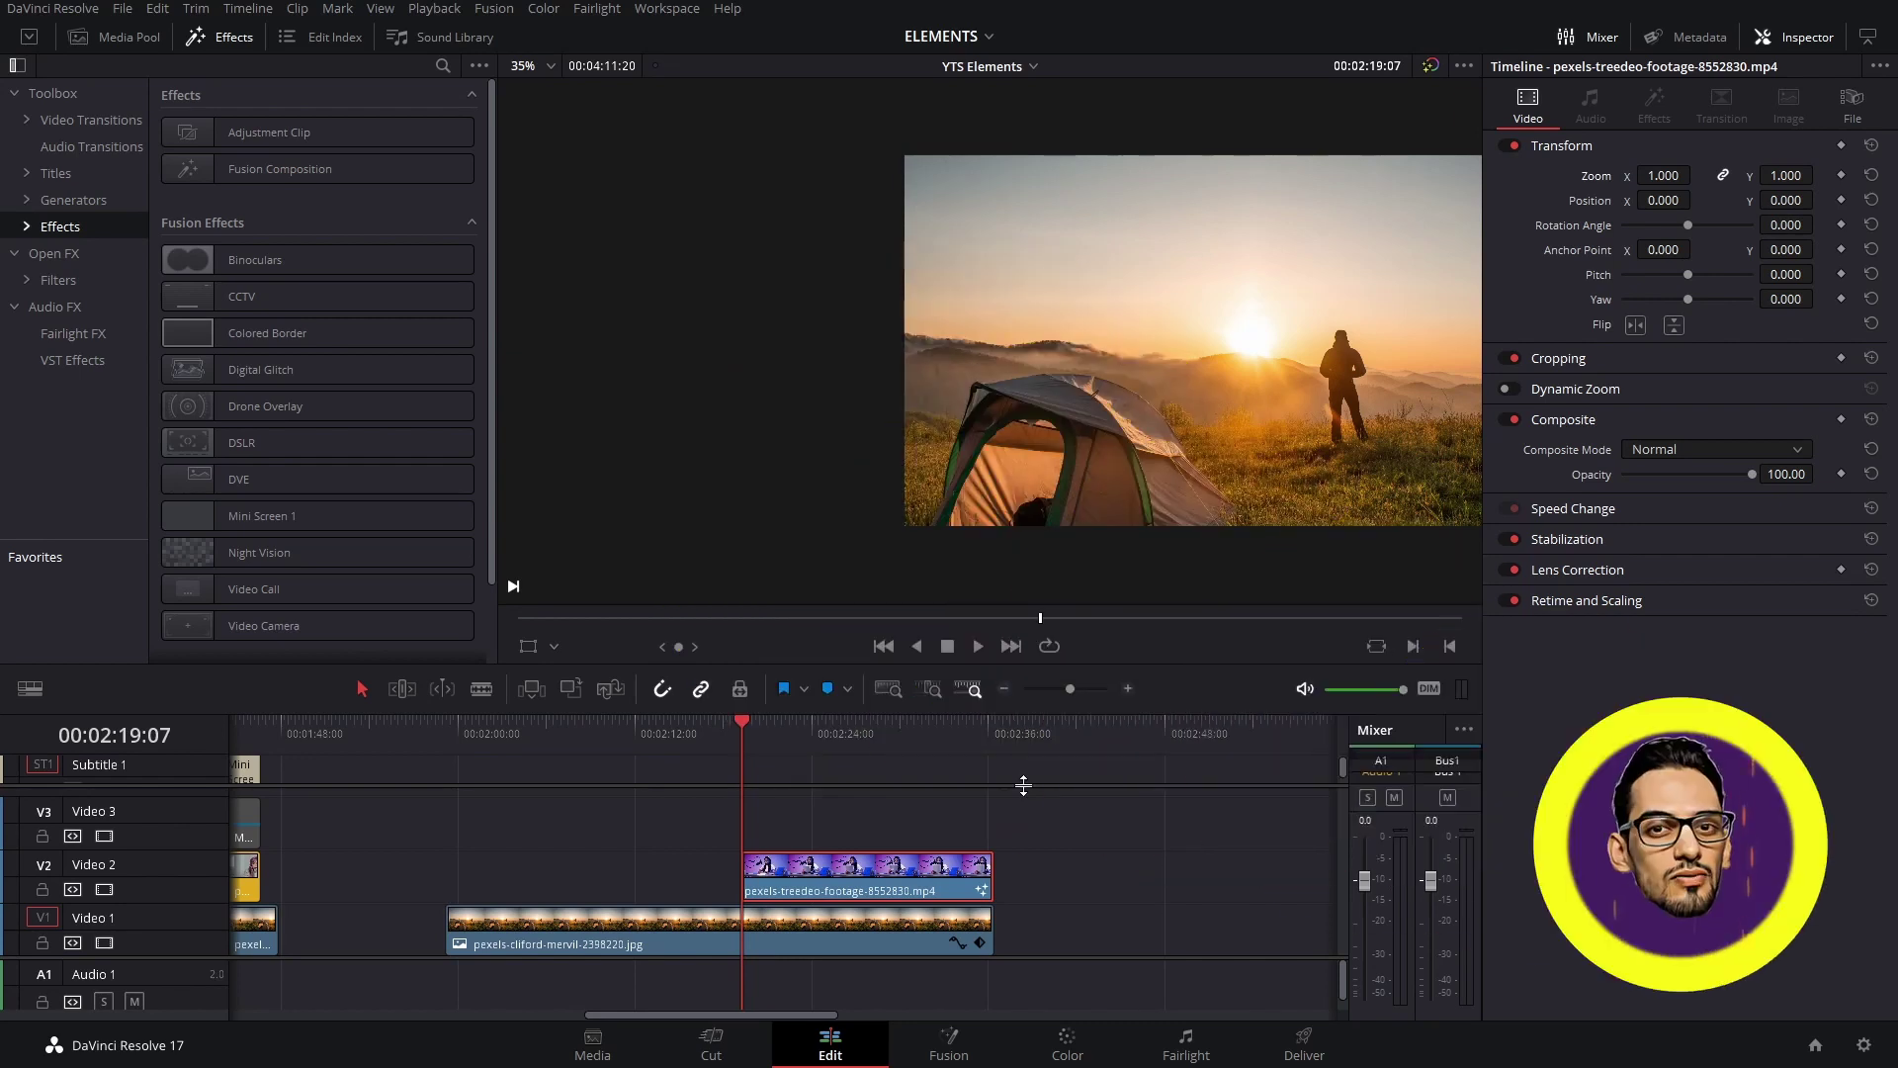
pyautogui.press('space')
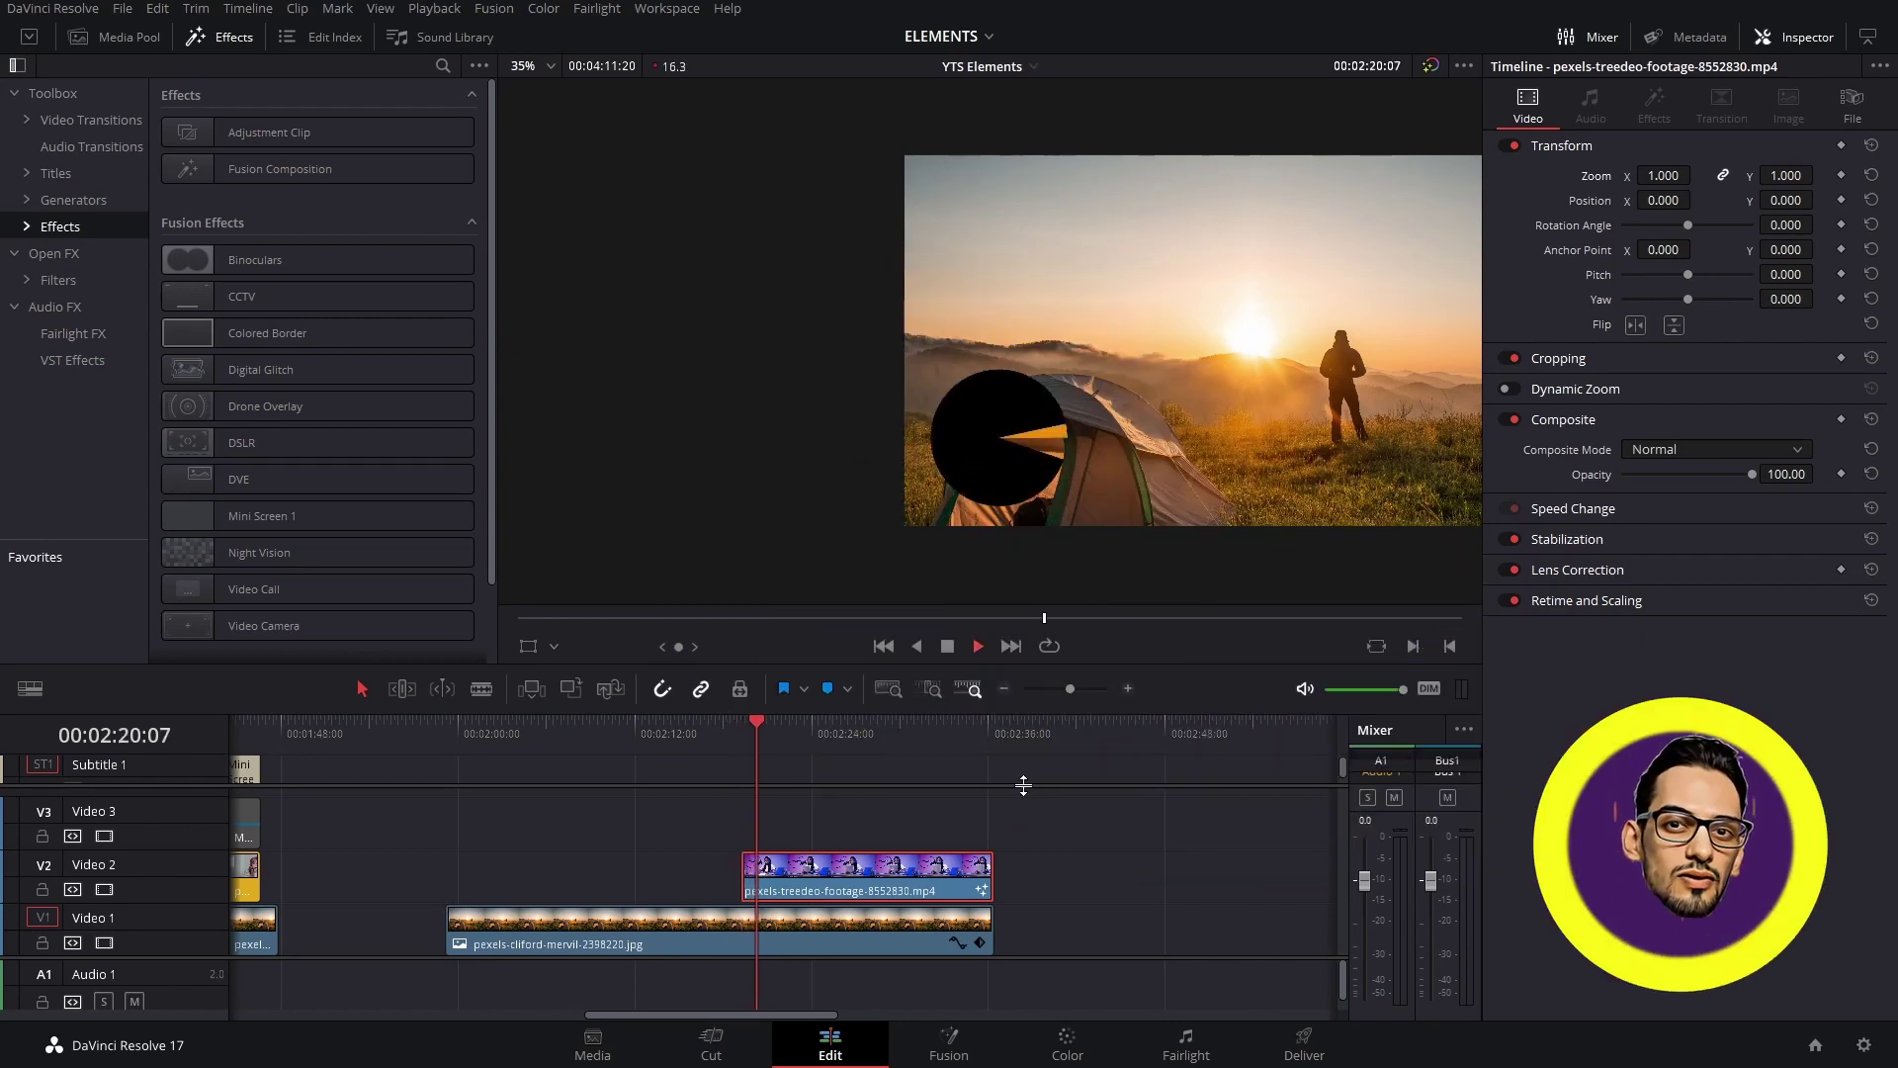
pyautogui.click(764, 739)
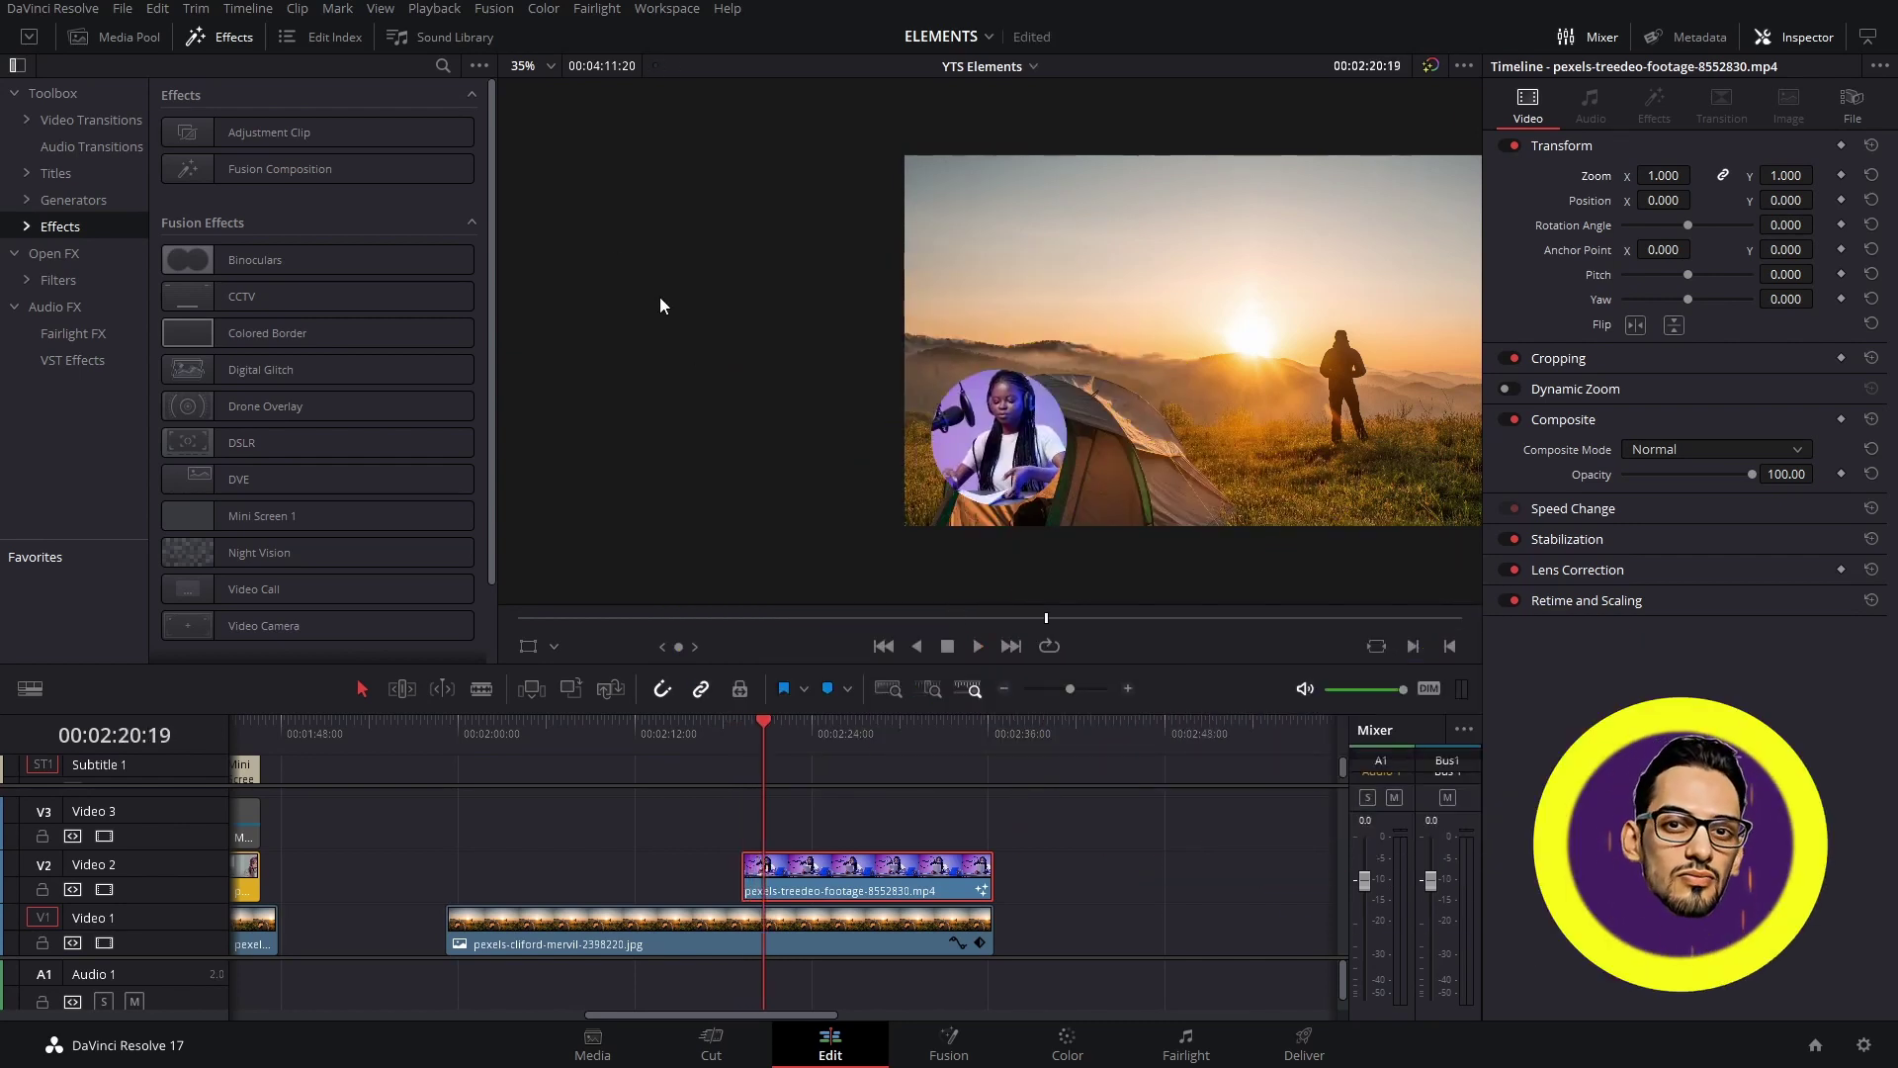
# Check the existing Mini Screen category under Effects in the Effects Library.
pyautogui.click(54, 227)
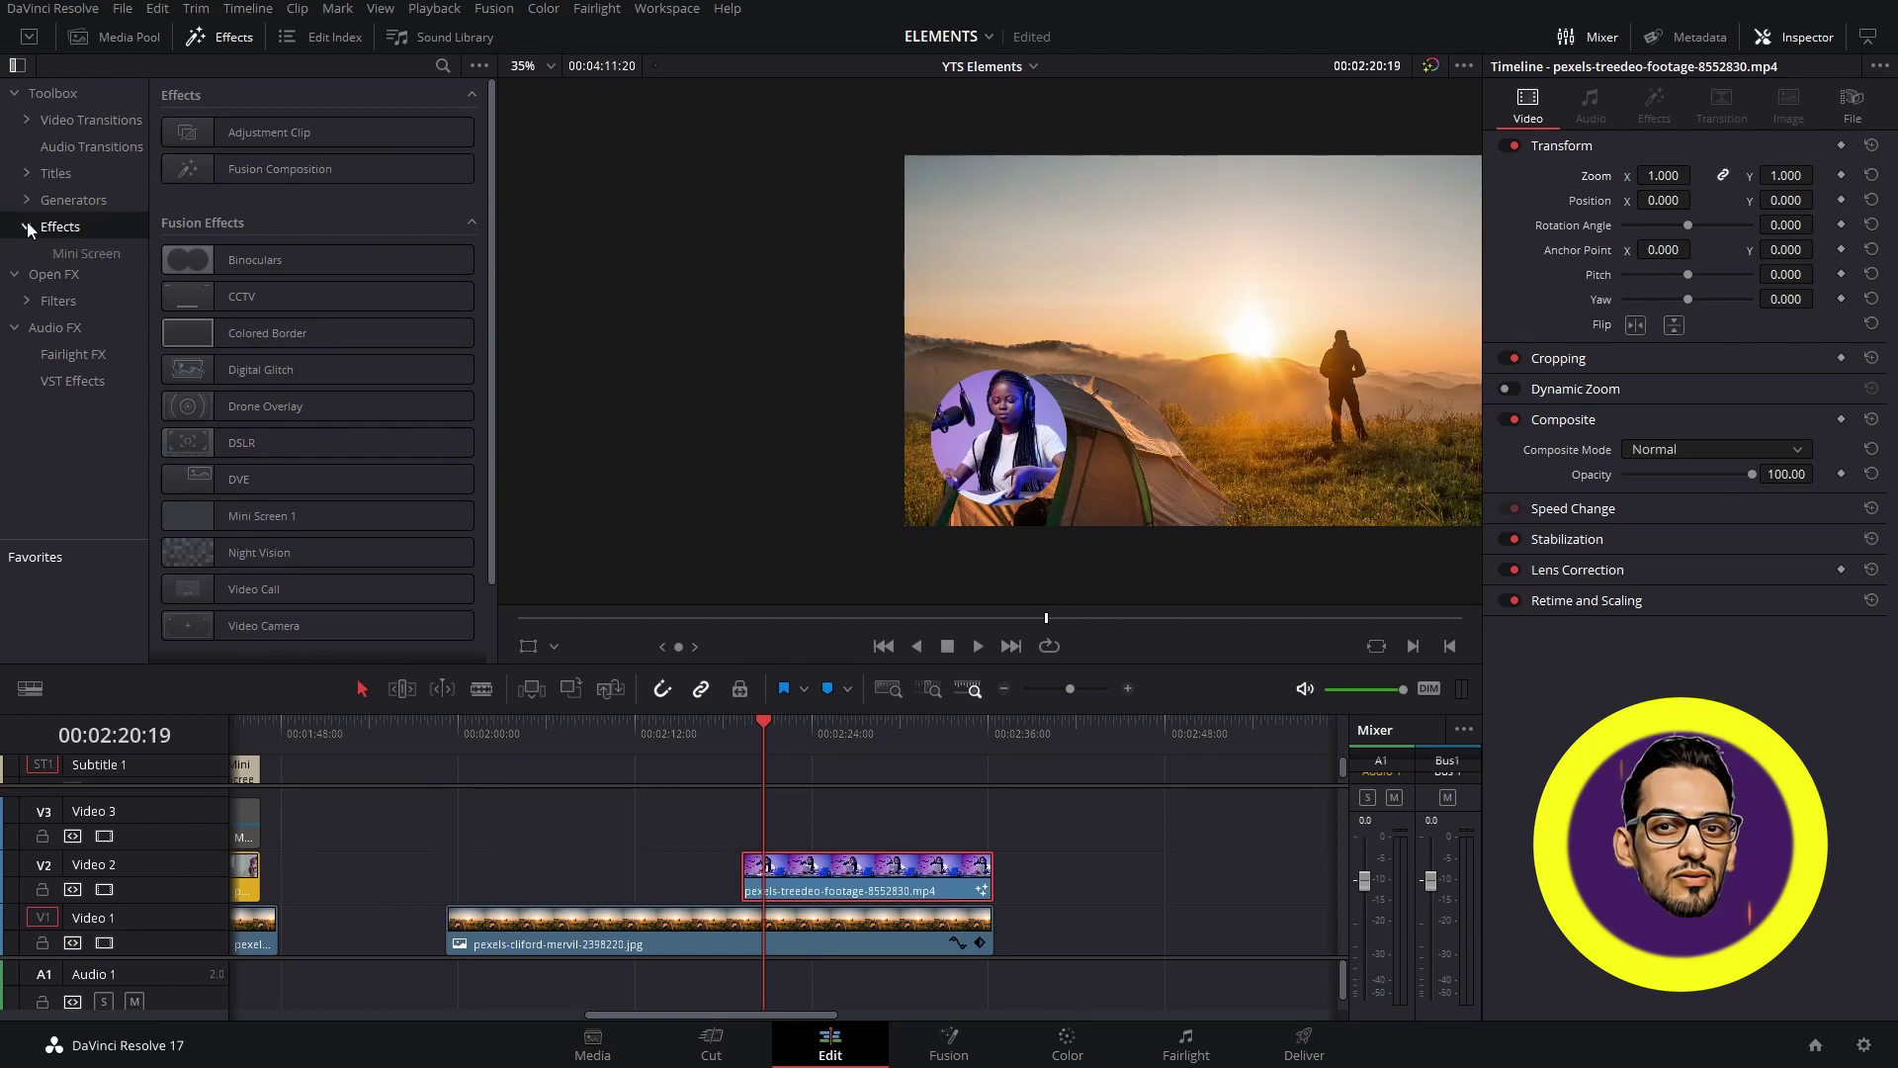
pyautogui.click(68, 255)
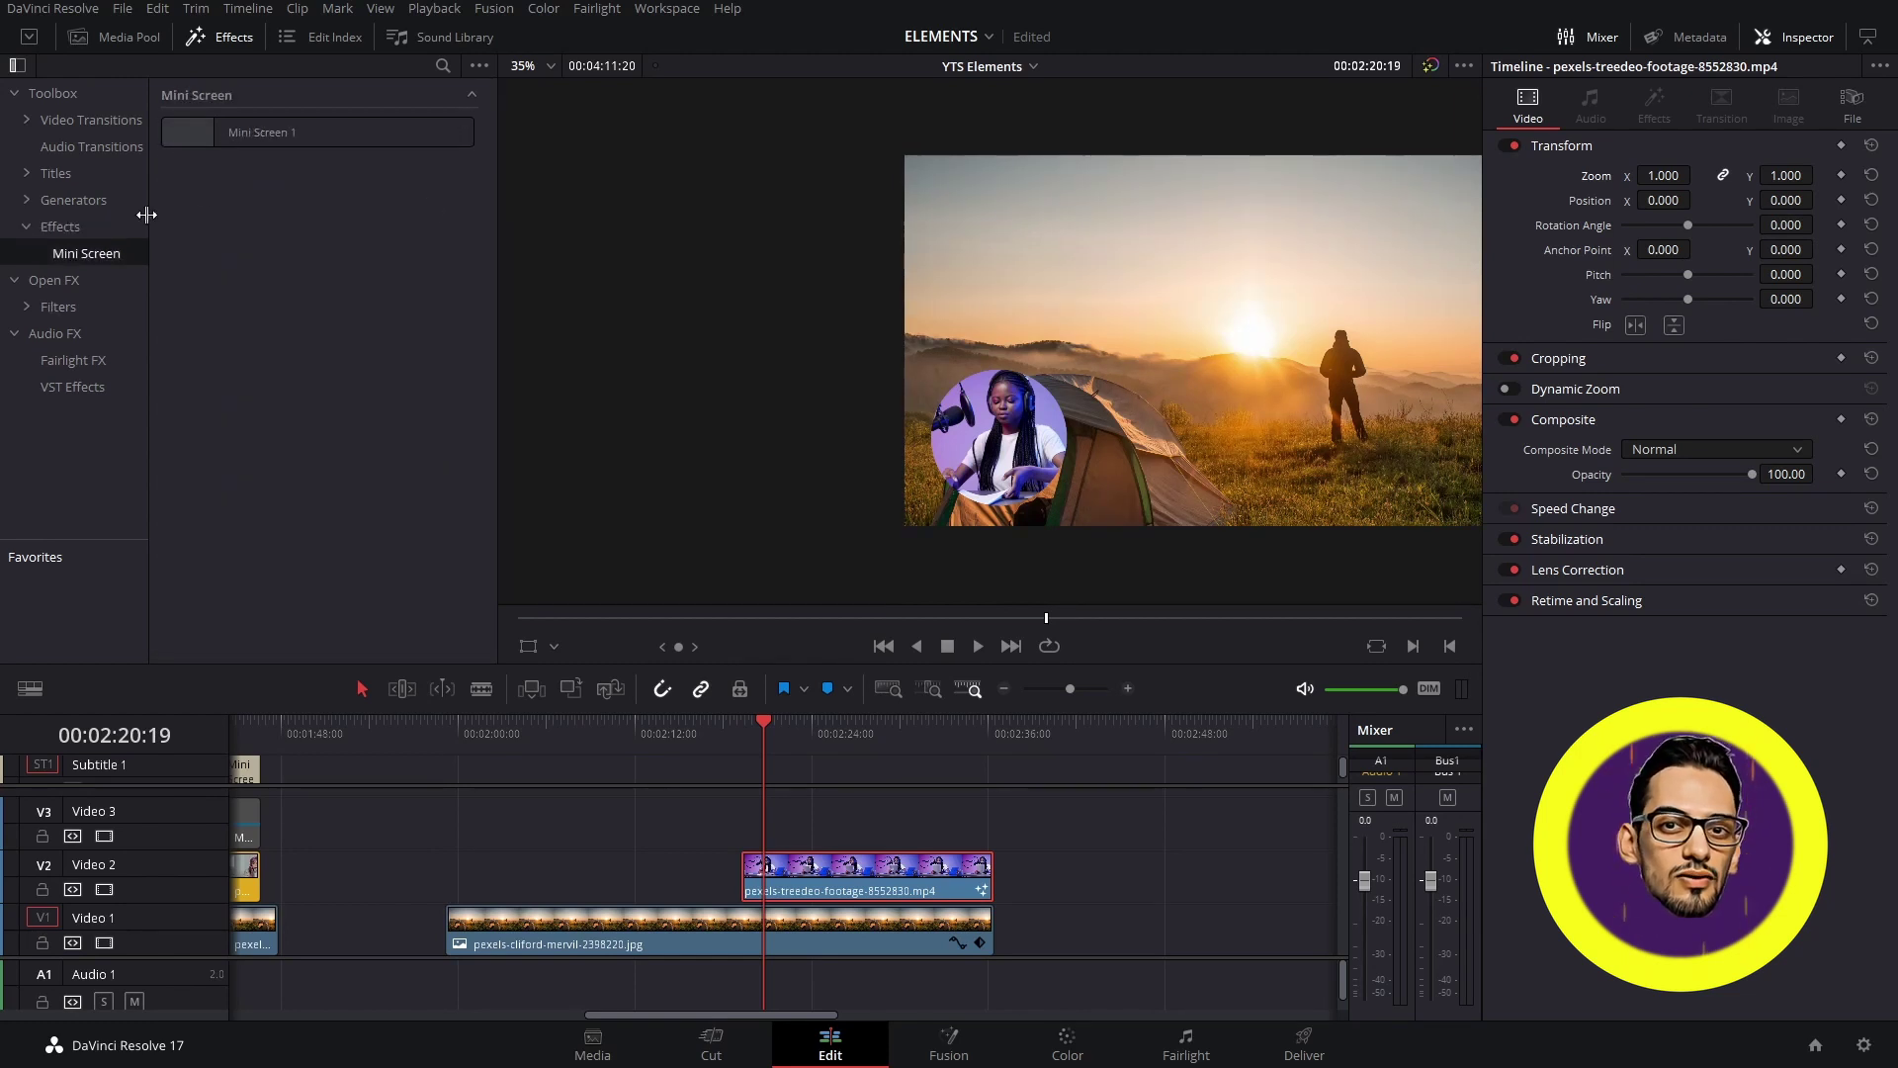
pyautogui.click(104, 227)
# Switch to File Explorer and compress the Edit folder as a ZIP-format archive named SUALVI Mini Screen Demo.drfx.
pyautogui.hotkey('alt', 'Tab')
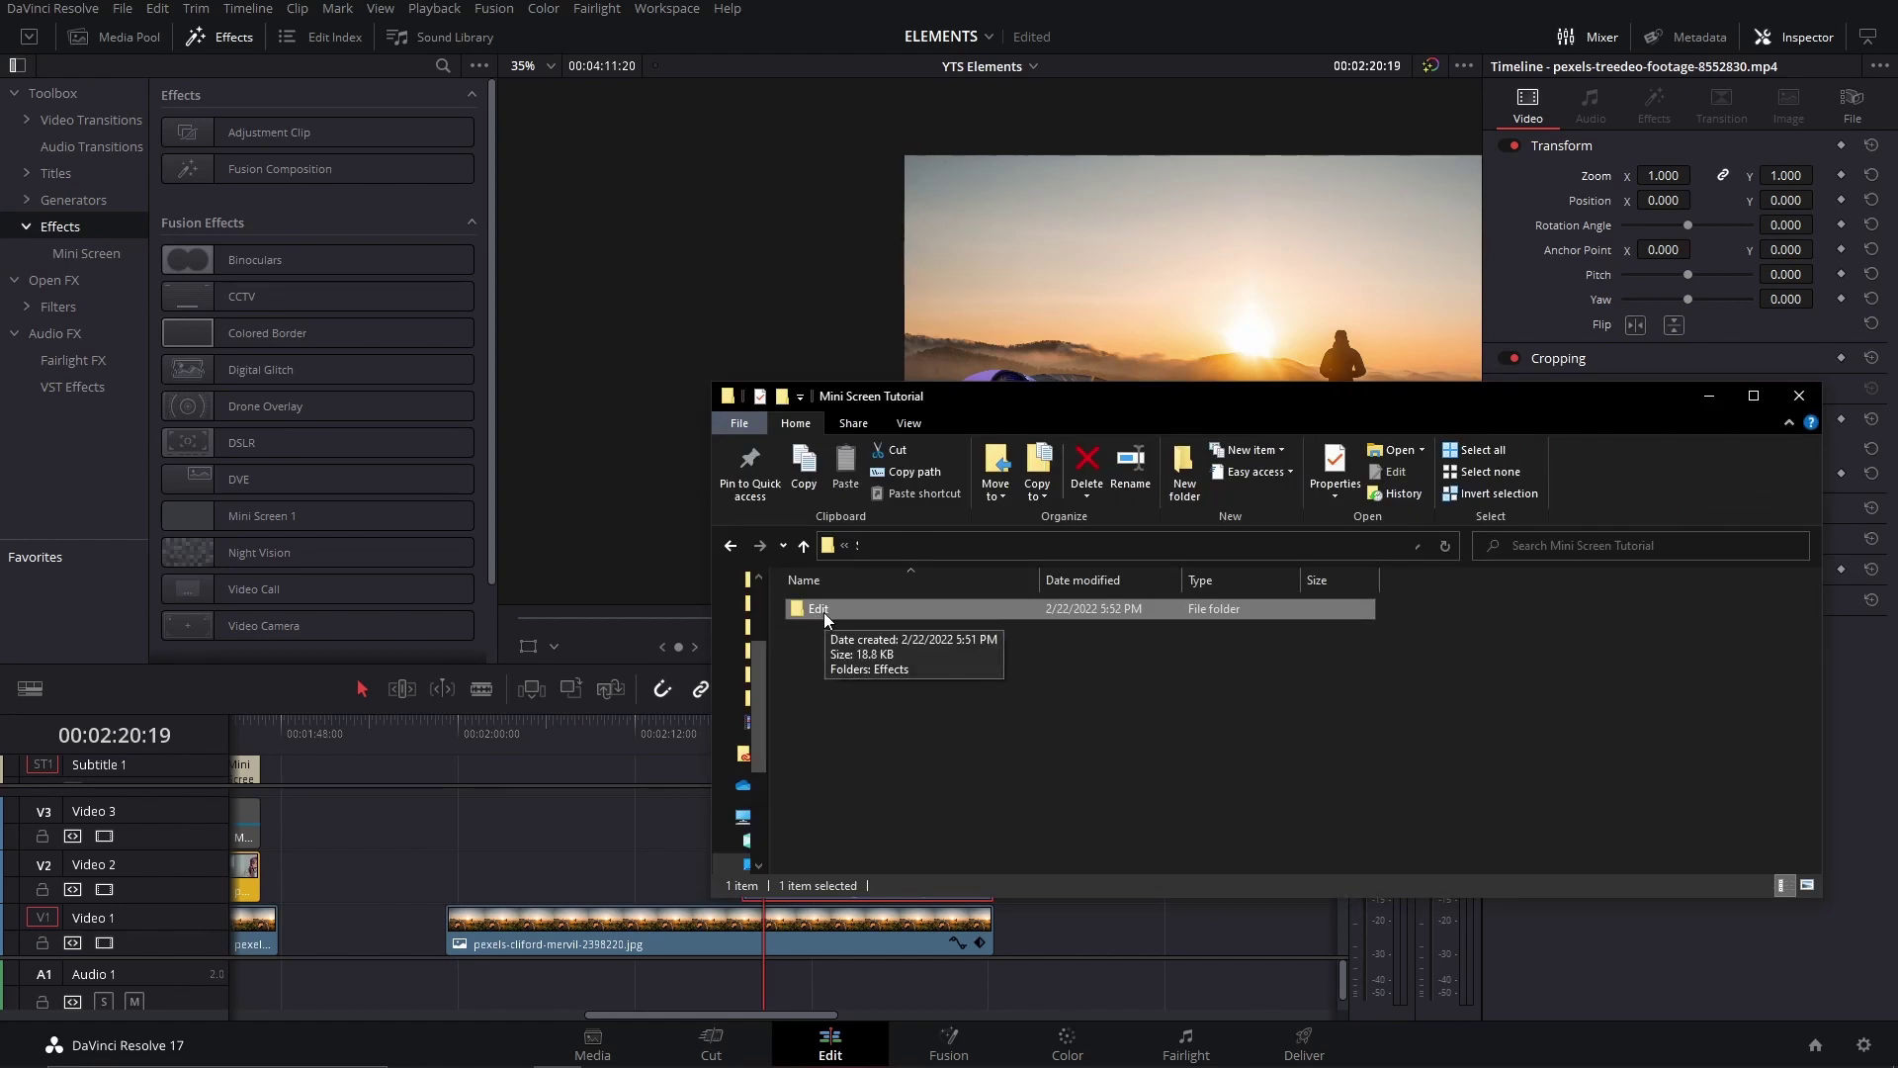
pyautogui.rightClick(824, 614)
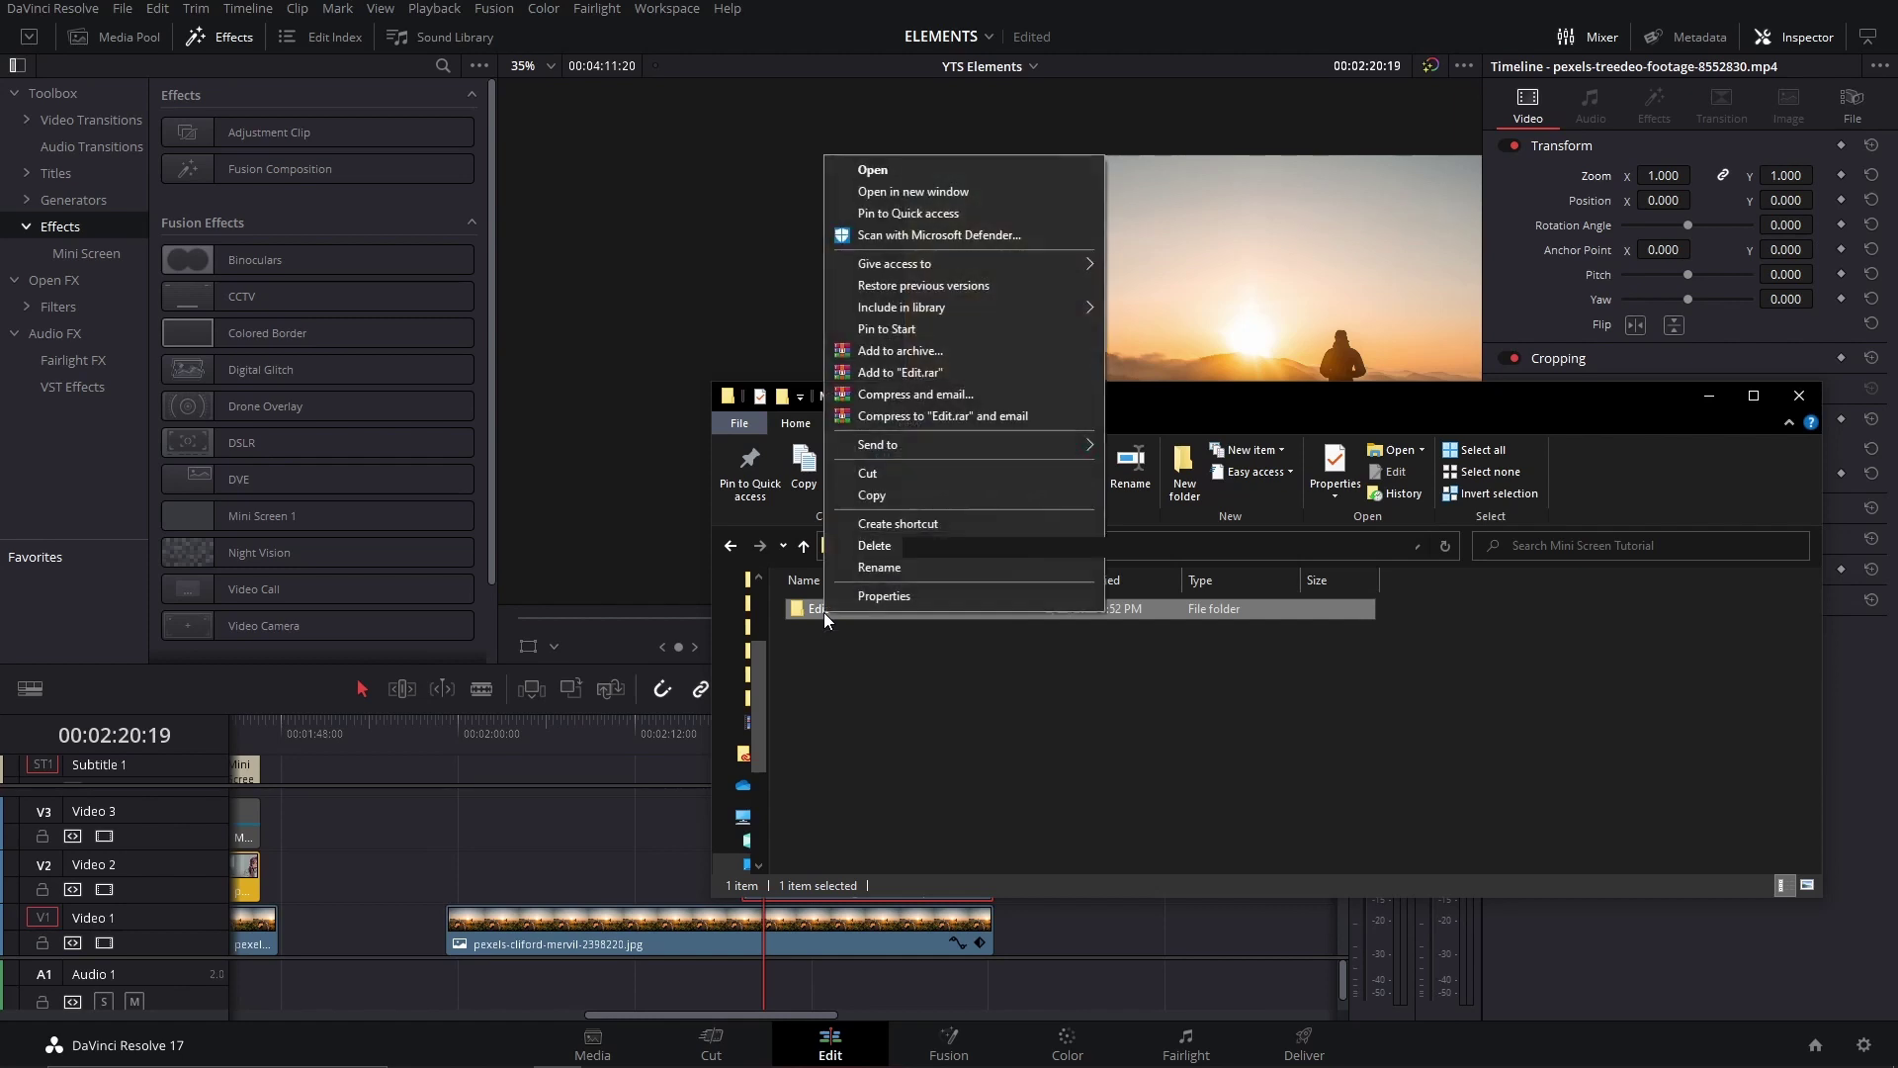
pyautogui.click(940, 352)
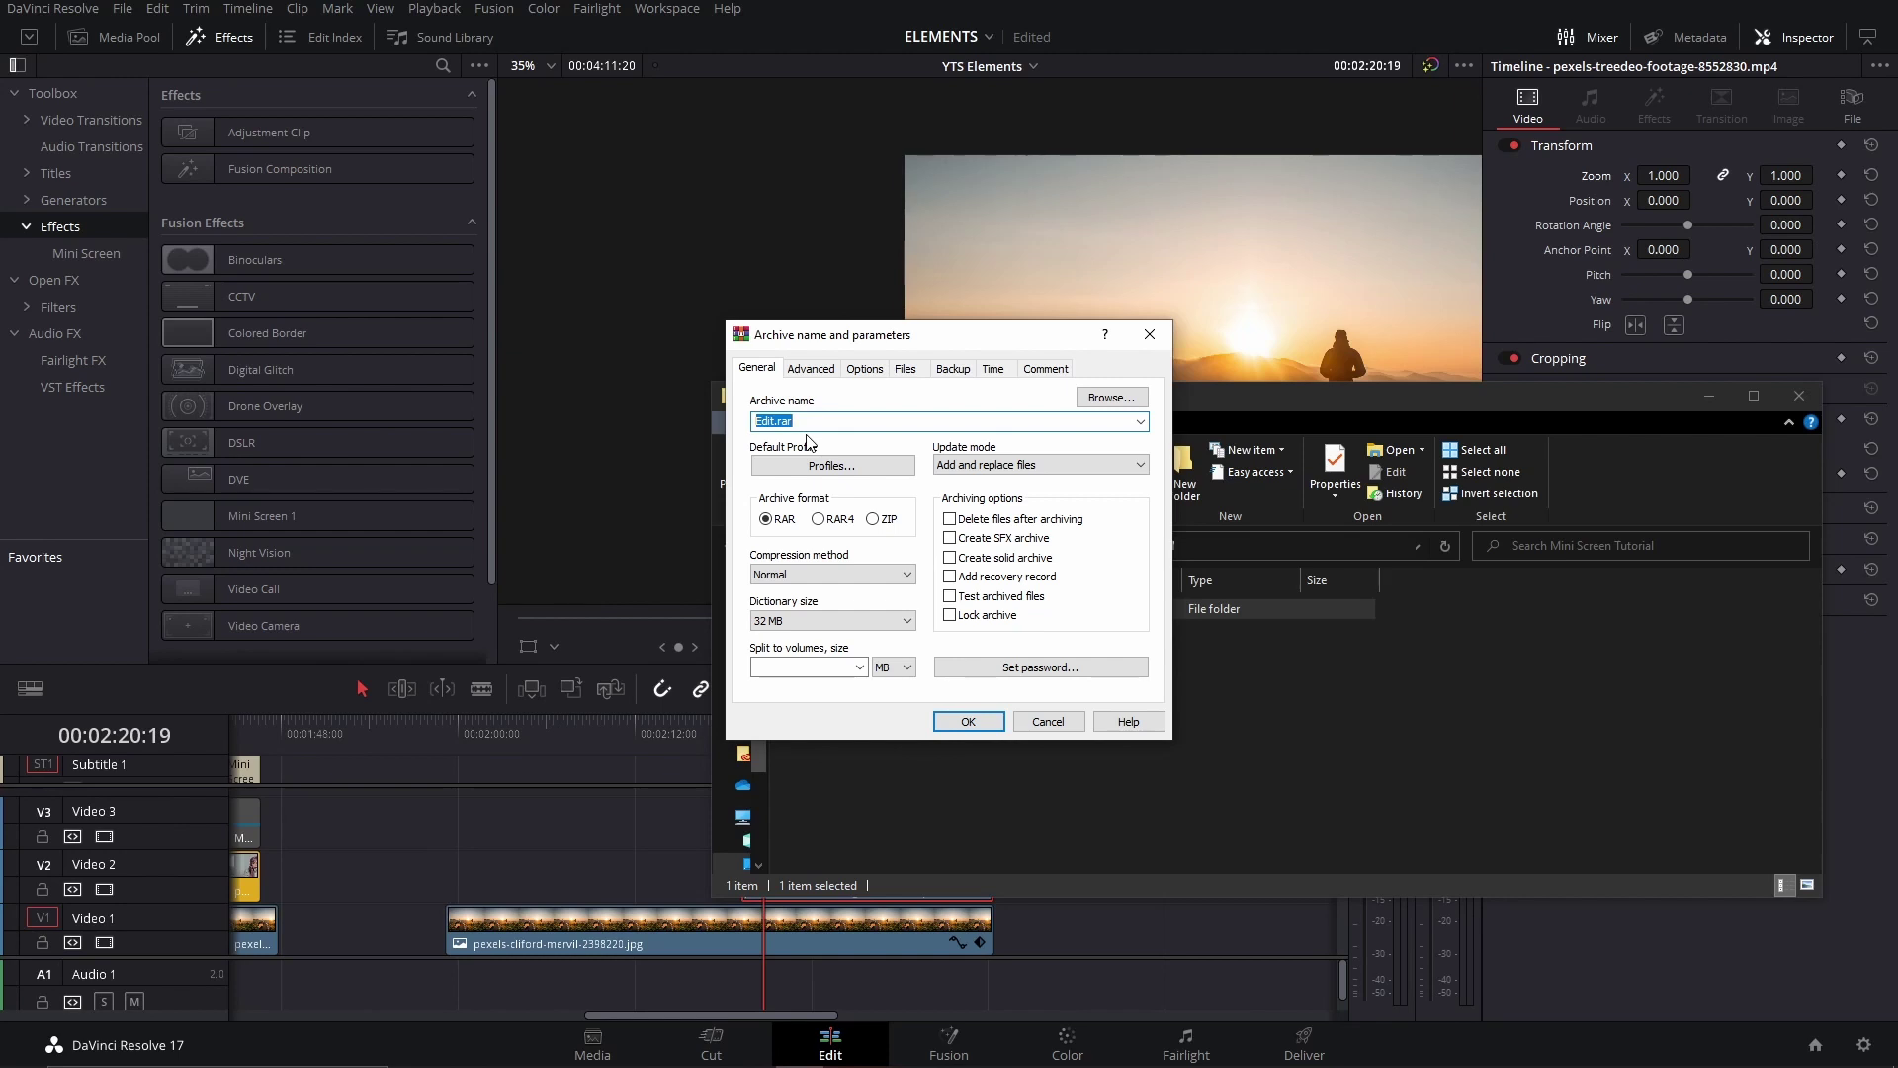
pyautogui.write('SUALVI Mini Screen Demo')
pyautogui.click(873, 519)
pyautogui.click(904, 420)
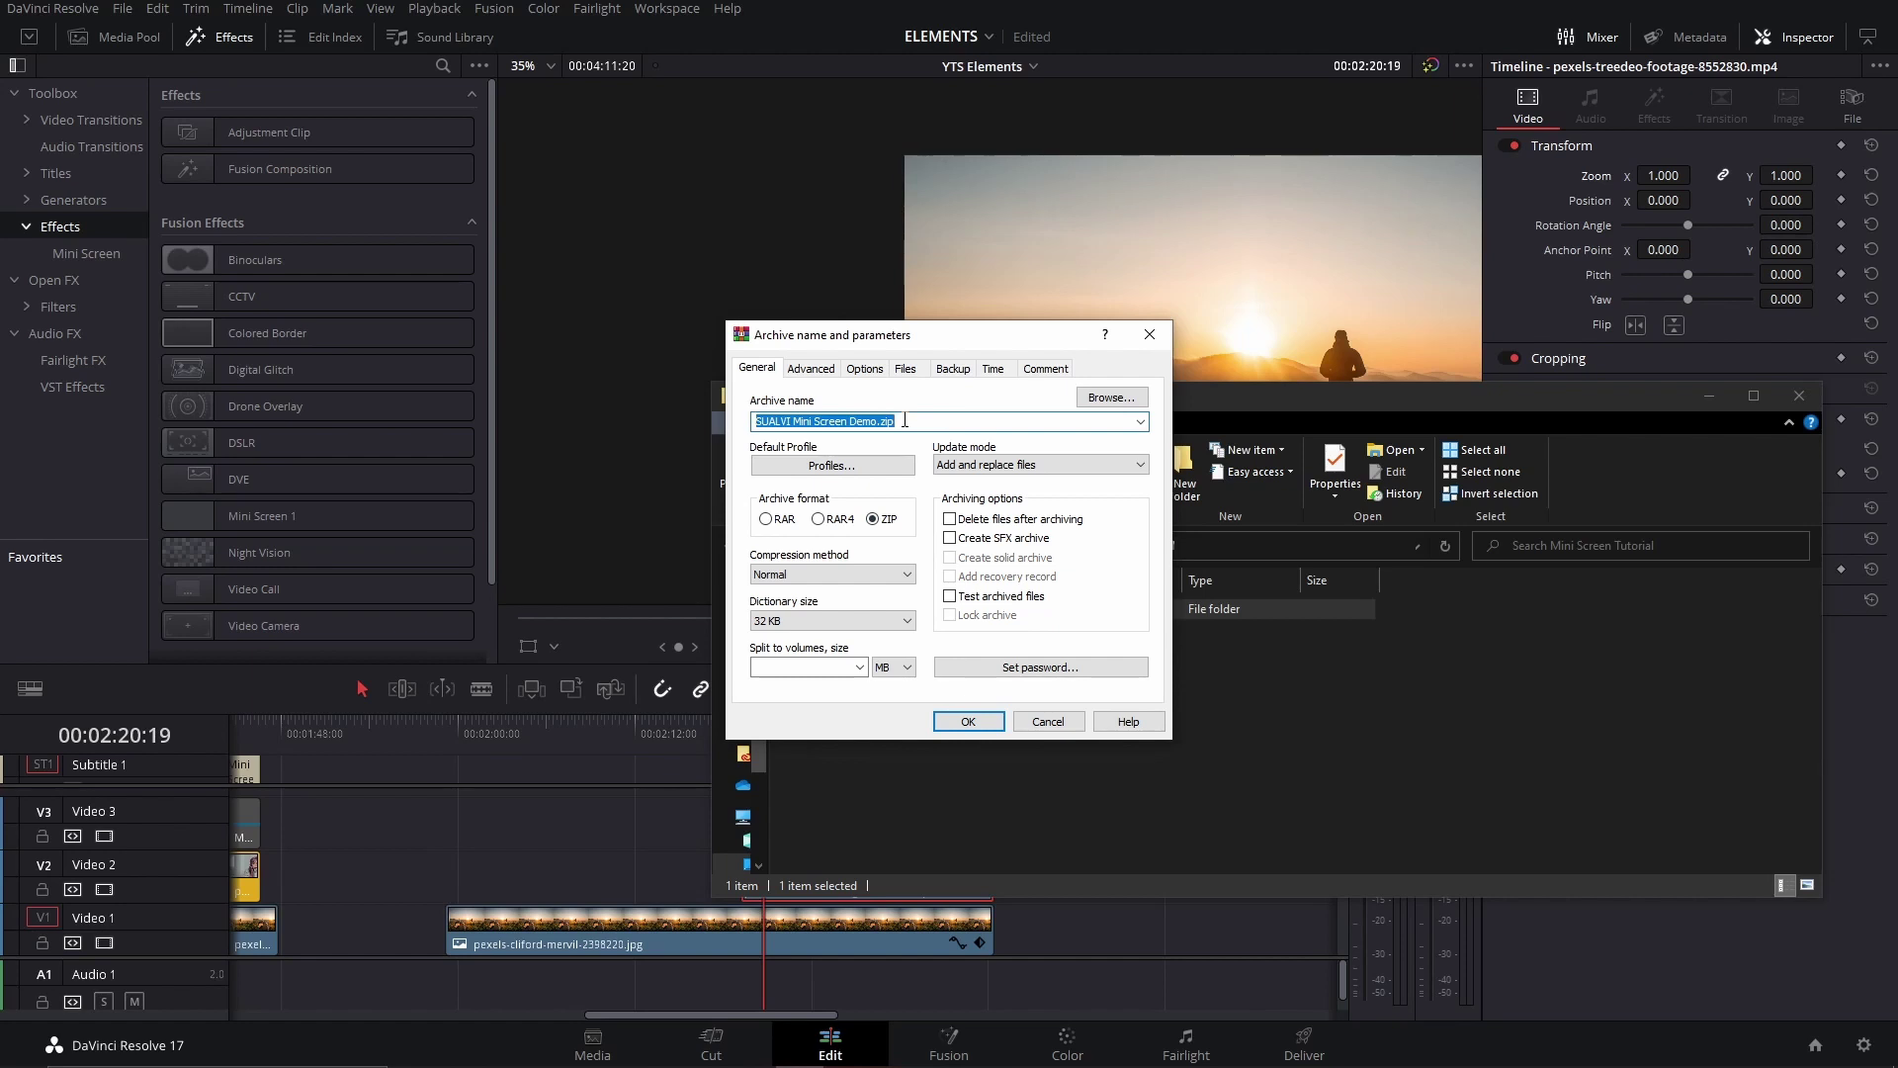
pyautogui.click(905, 420)
pyautogui.press('BackSpace')
pyautogui.write('drfx')
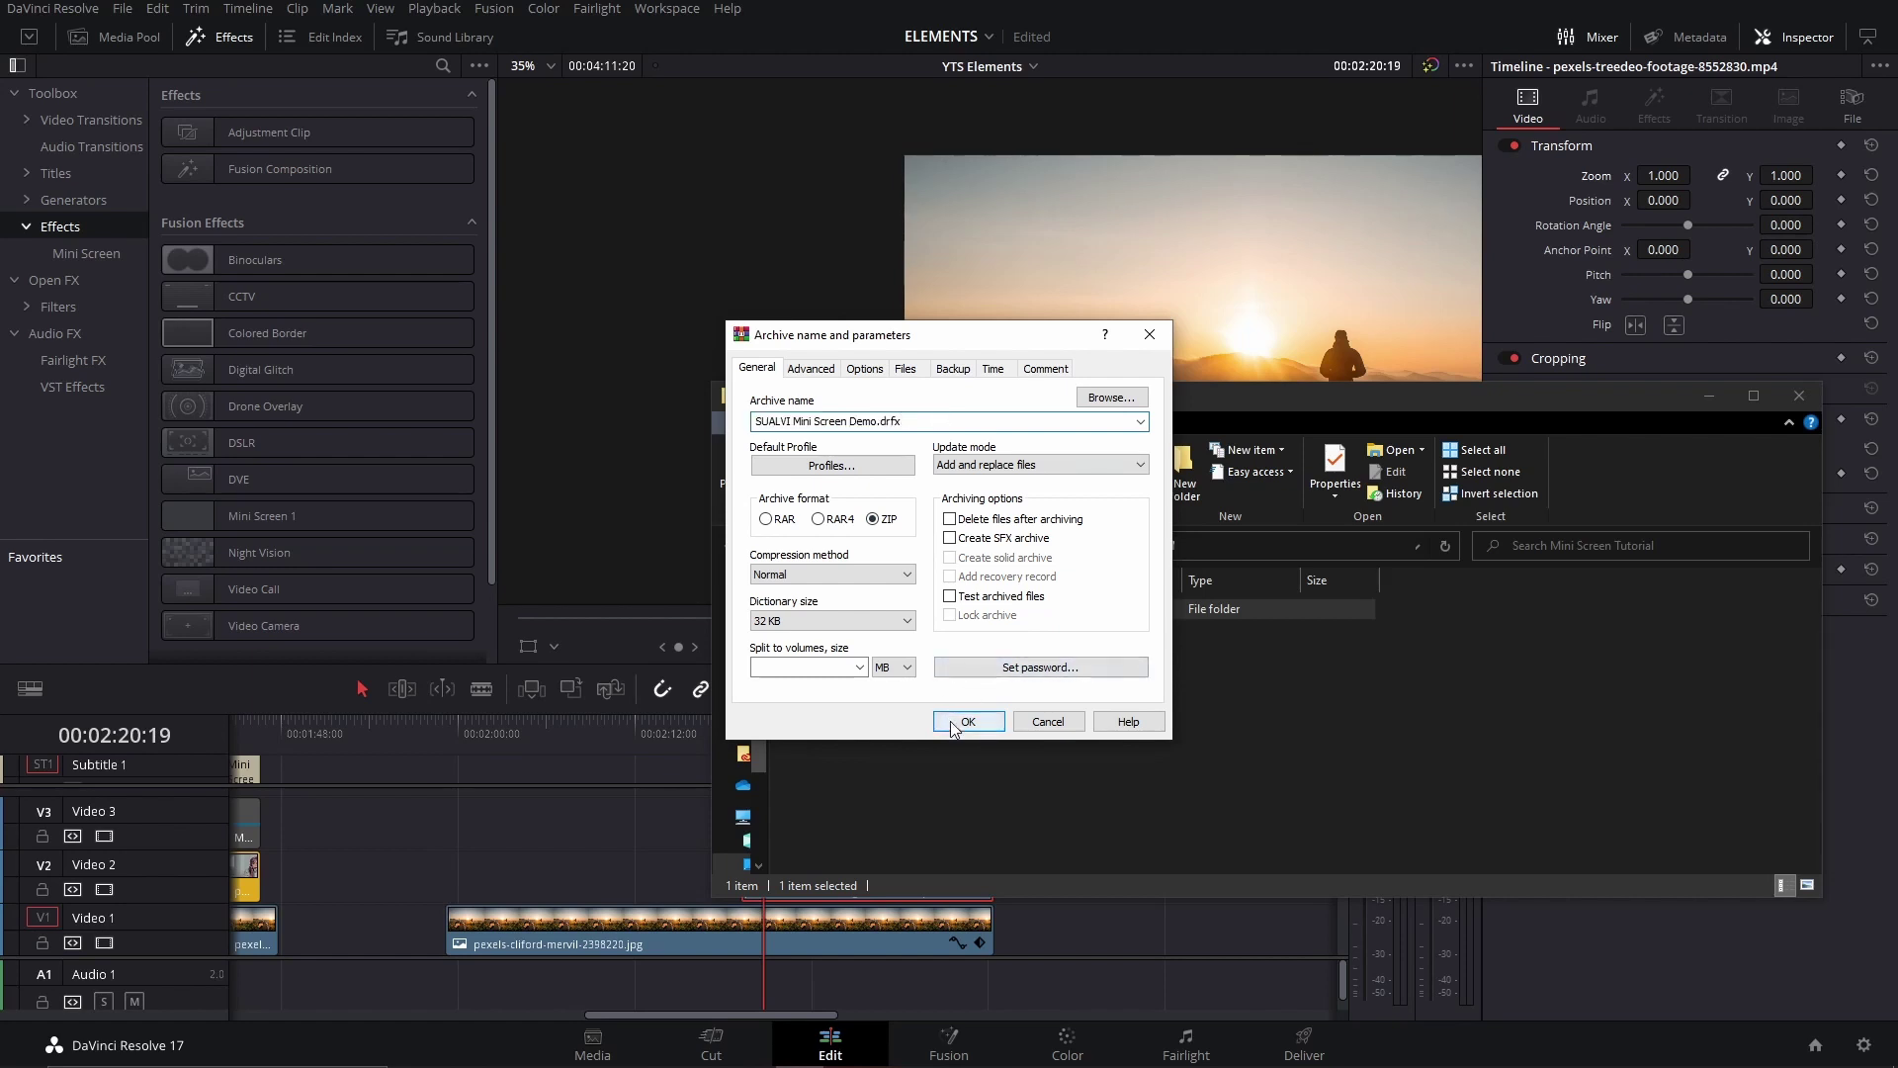
pyautogui.click(996, 724)
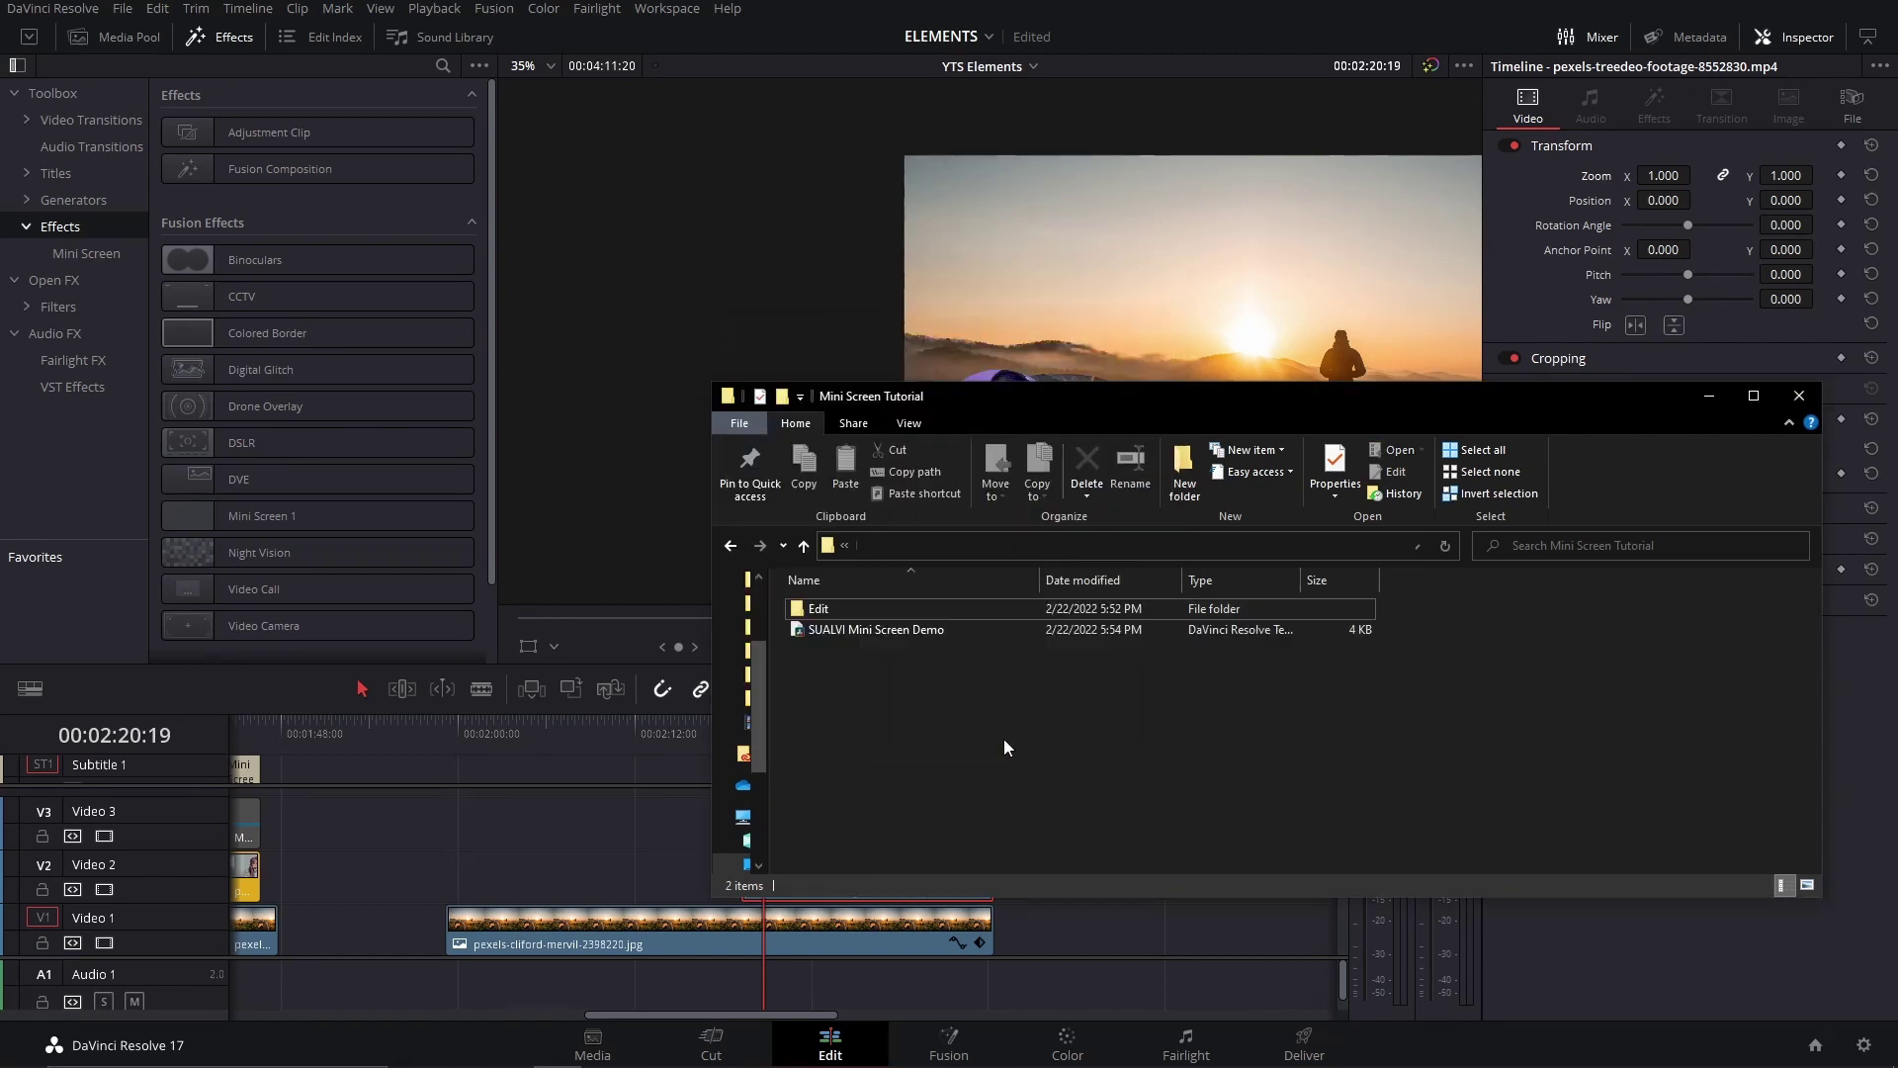
# Install the SUALVI Mini Screen Demo template bundle in DaVinci Resolve and show its new category under Effects.
pyautogui.click(939, 631)
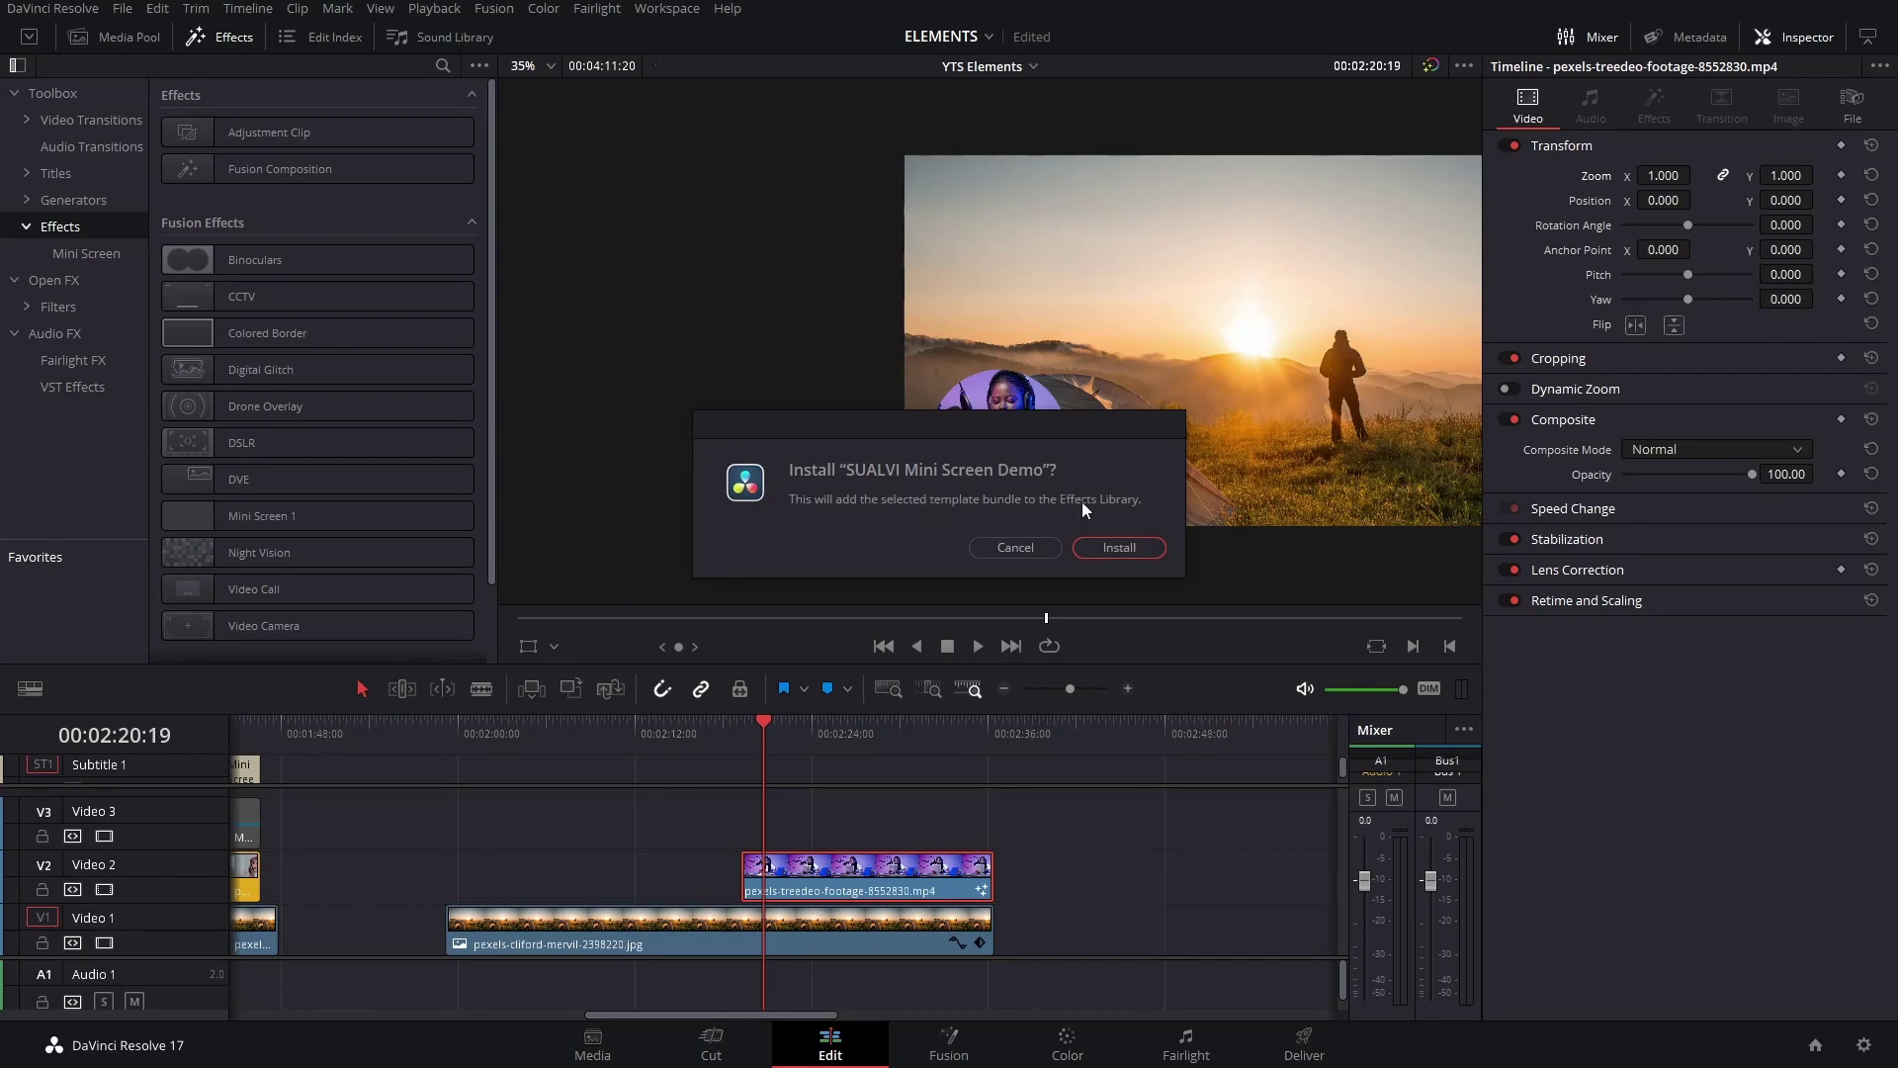
pyautogui.click(1108, 546)
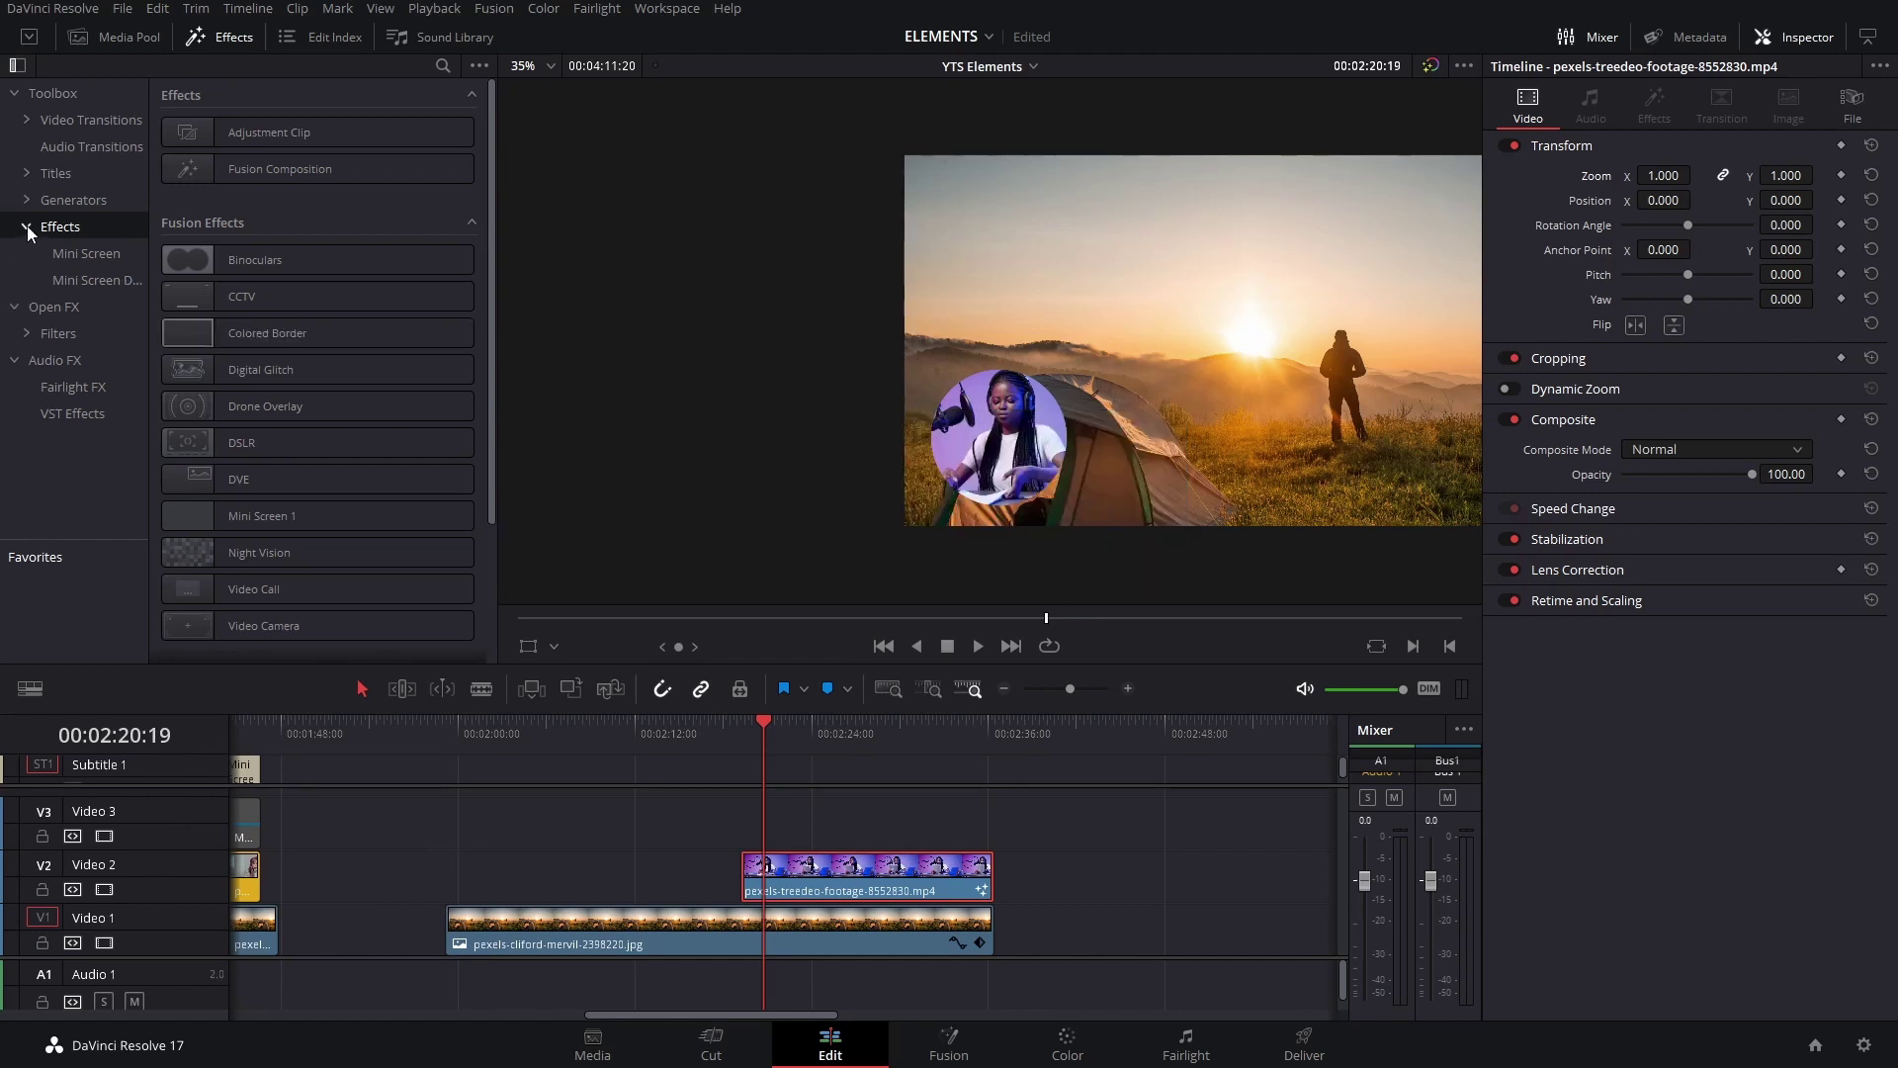
pyautogui.click(89, 270)
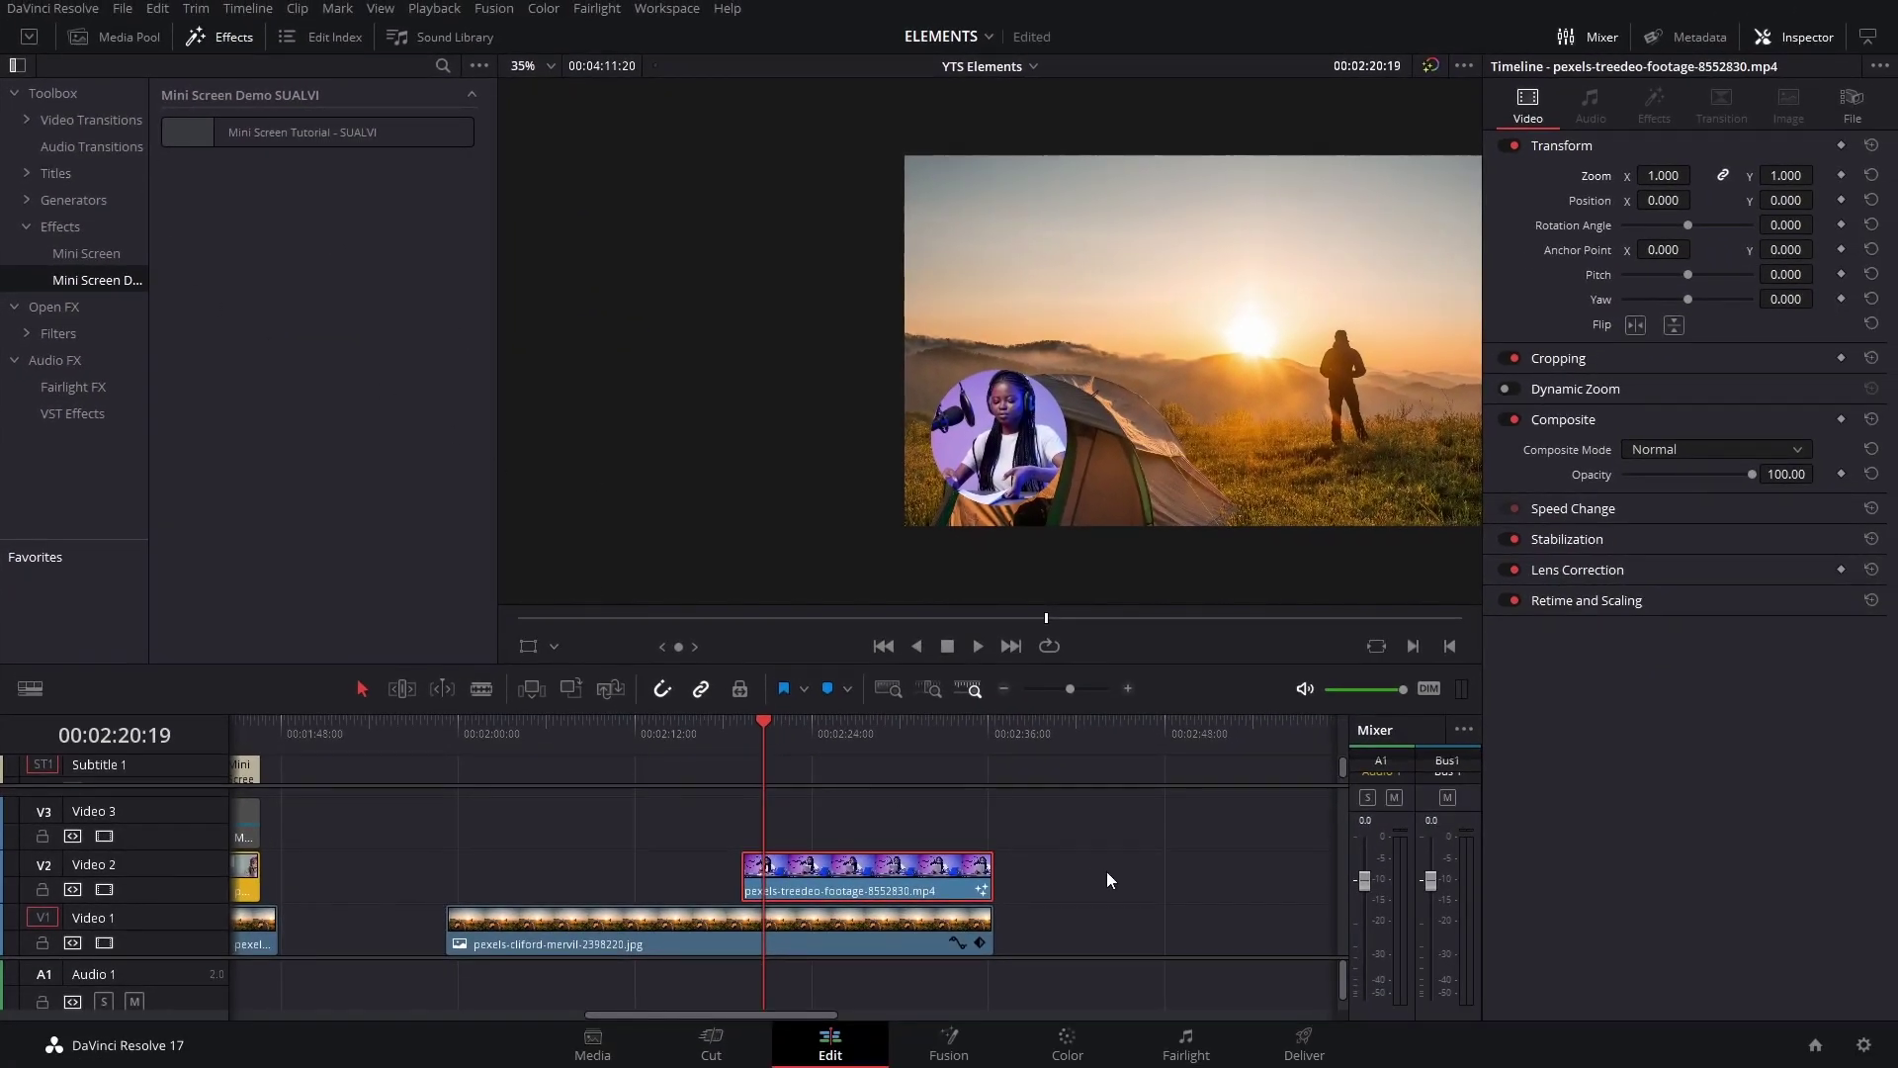
# Shift the background image clip later on Video 1 and place a second podcast clip on Video 2, aligned with the background's end.
pyautogui.moveTo(854, 928); pyautogui.dragTo(1124, 920)
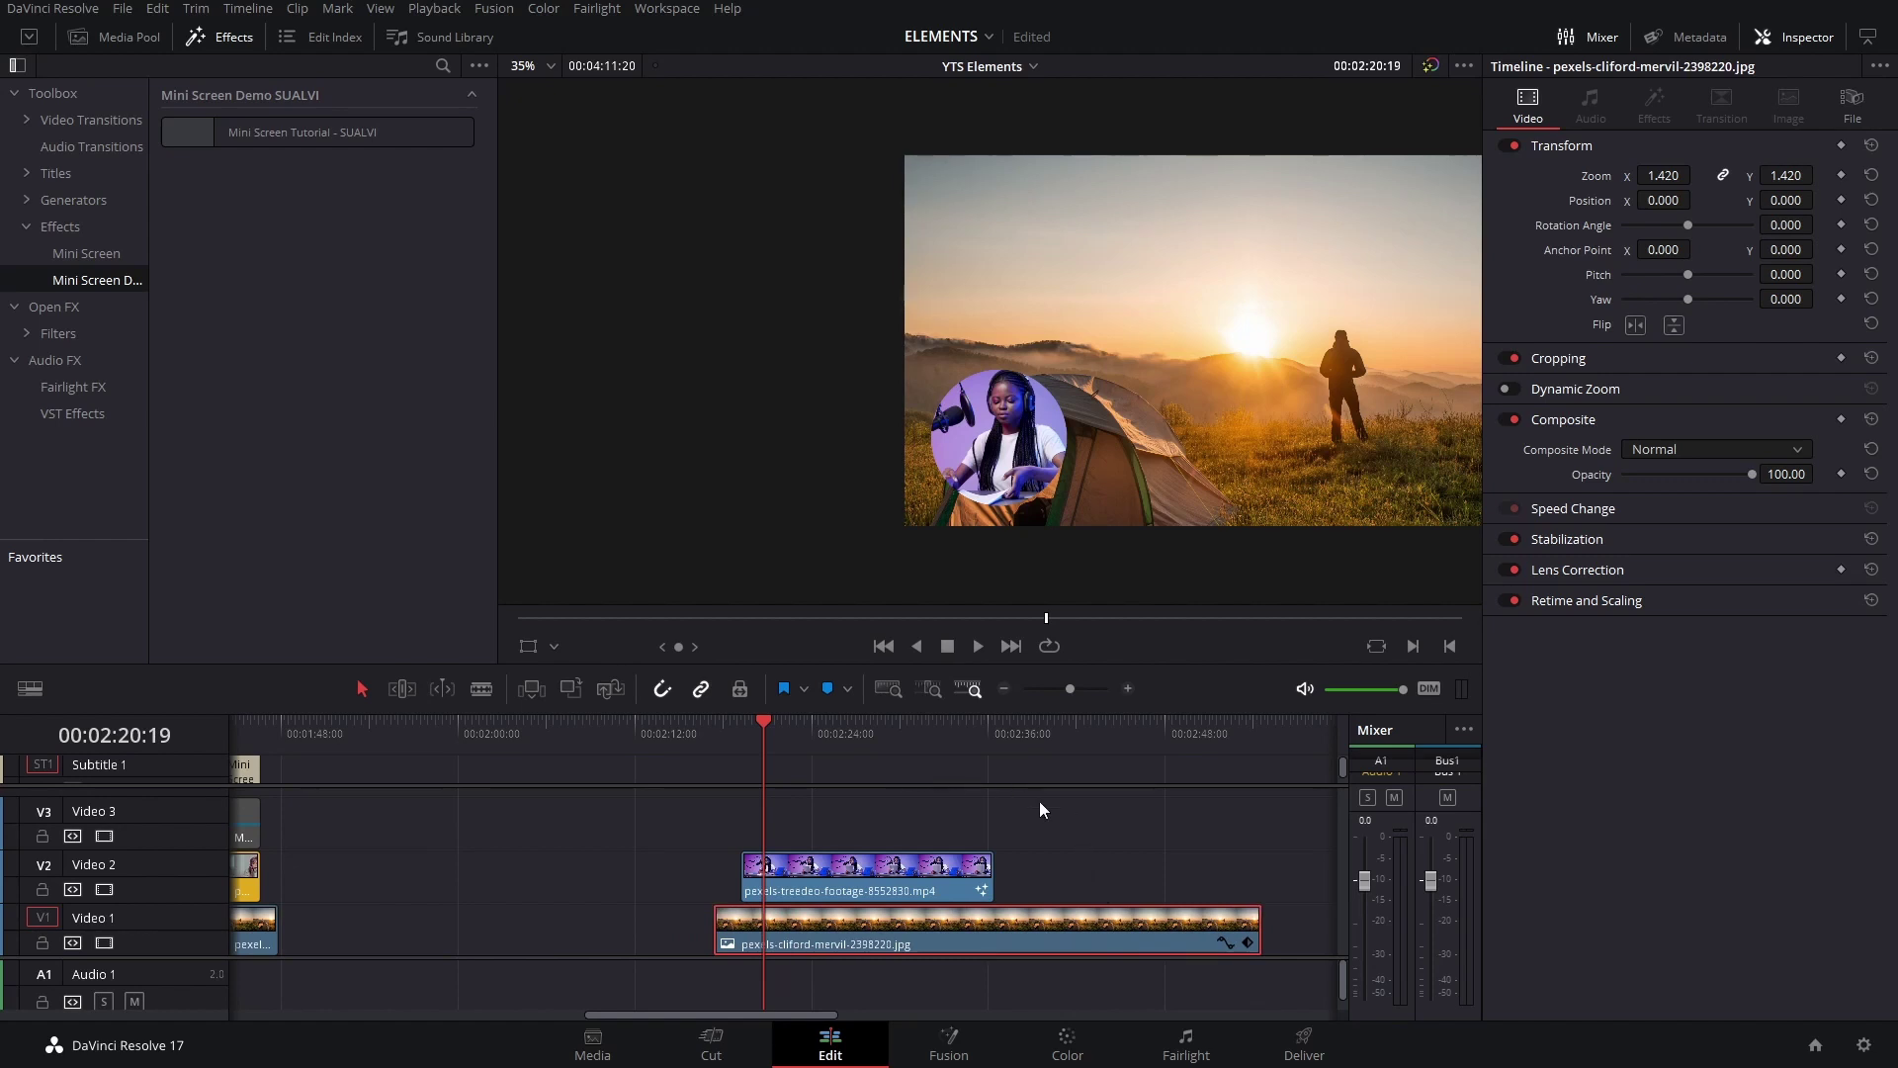
pyautogui.hscroll(5, 1123, 840)
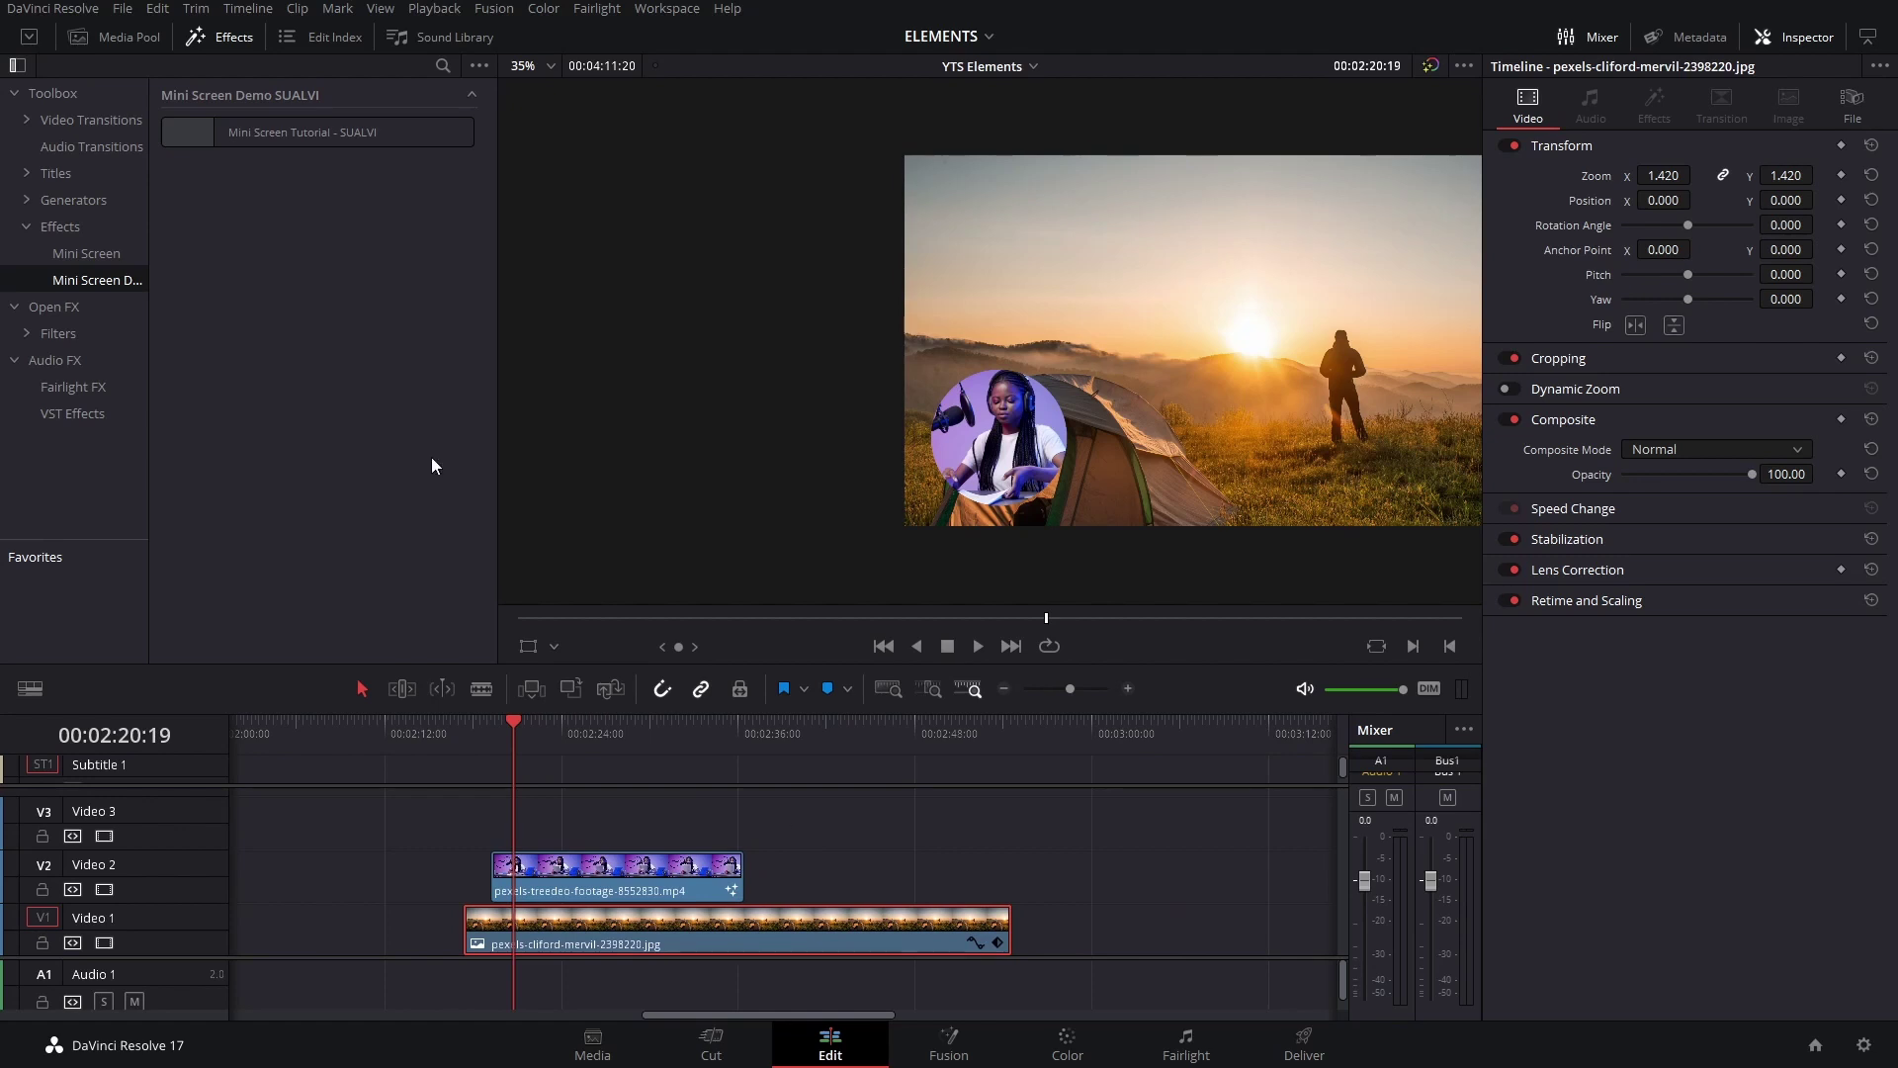
pyautogui.hotkey('ctrl', 'z')
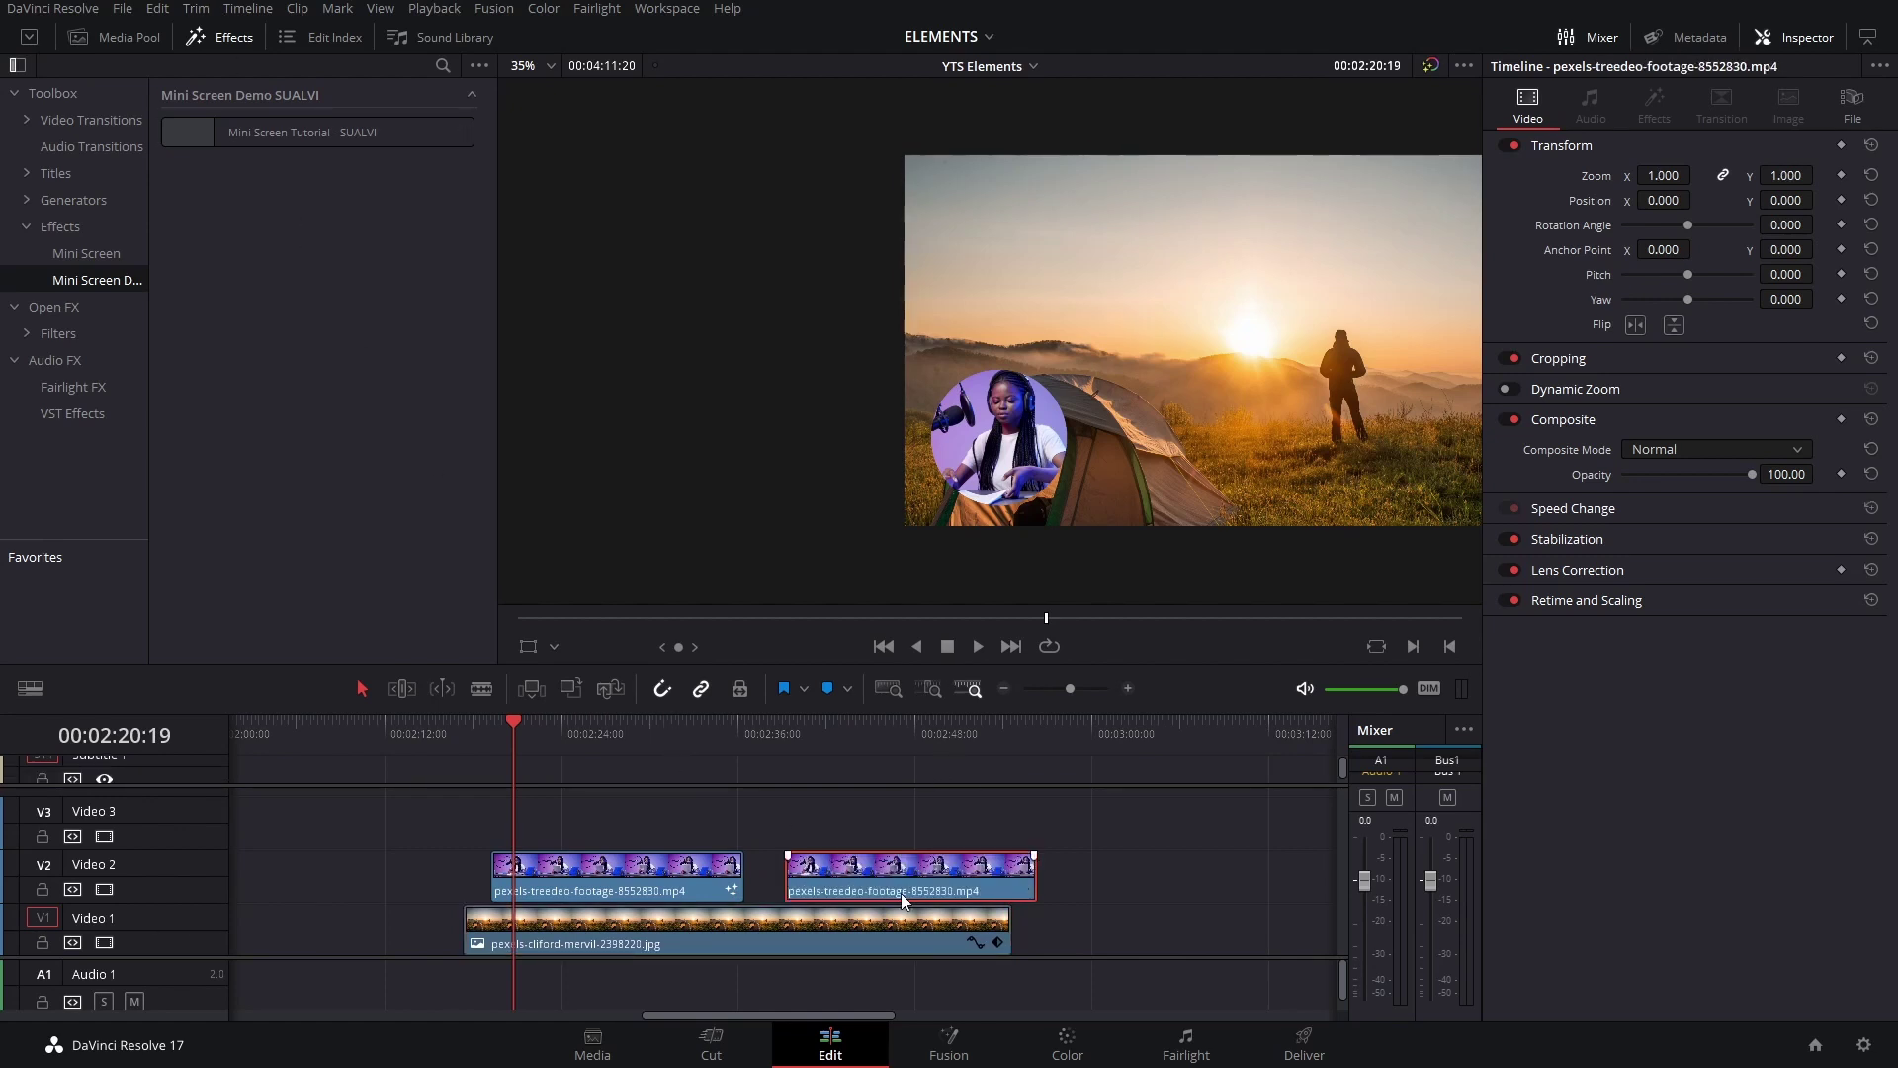
pyautogui.moveTo(892, 893); pyautogui.dragTo(866, 893)
# Apply the Mini Screen Tutorial - SUALVI effect to the second podcast clip on Video 2.
pyautogui.click(785, 740)
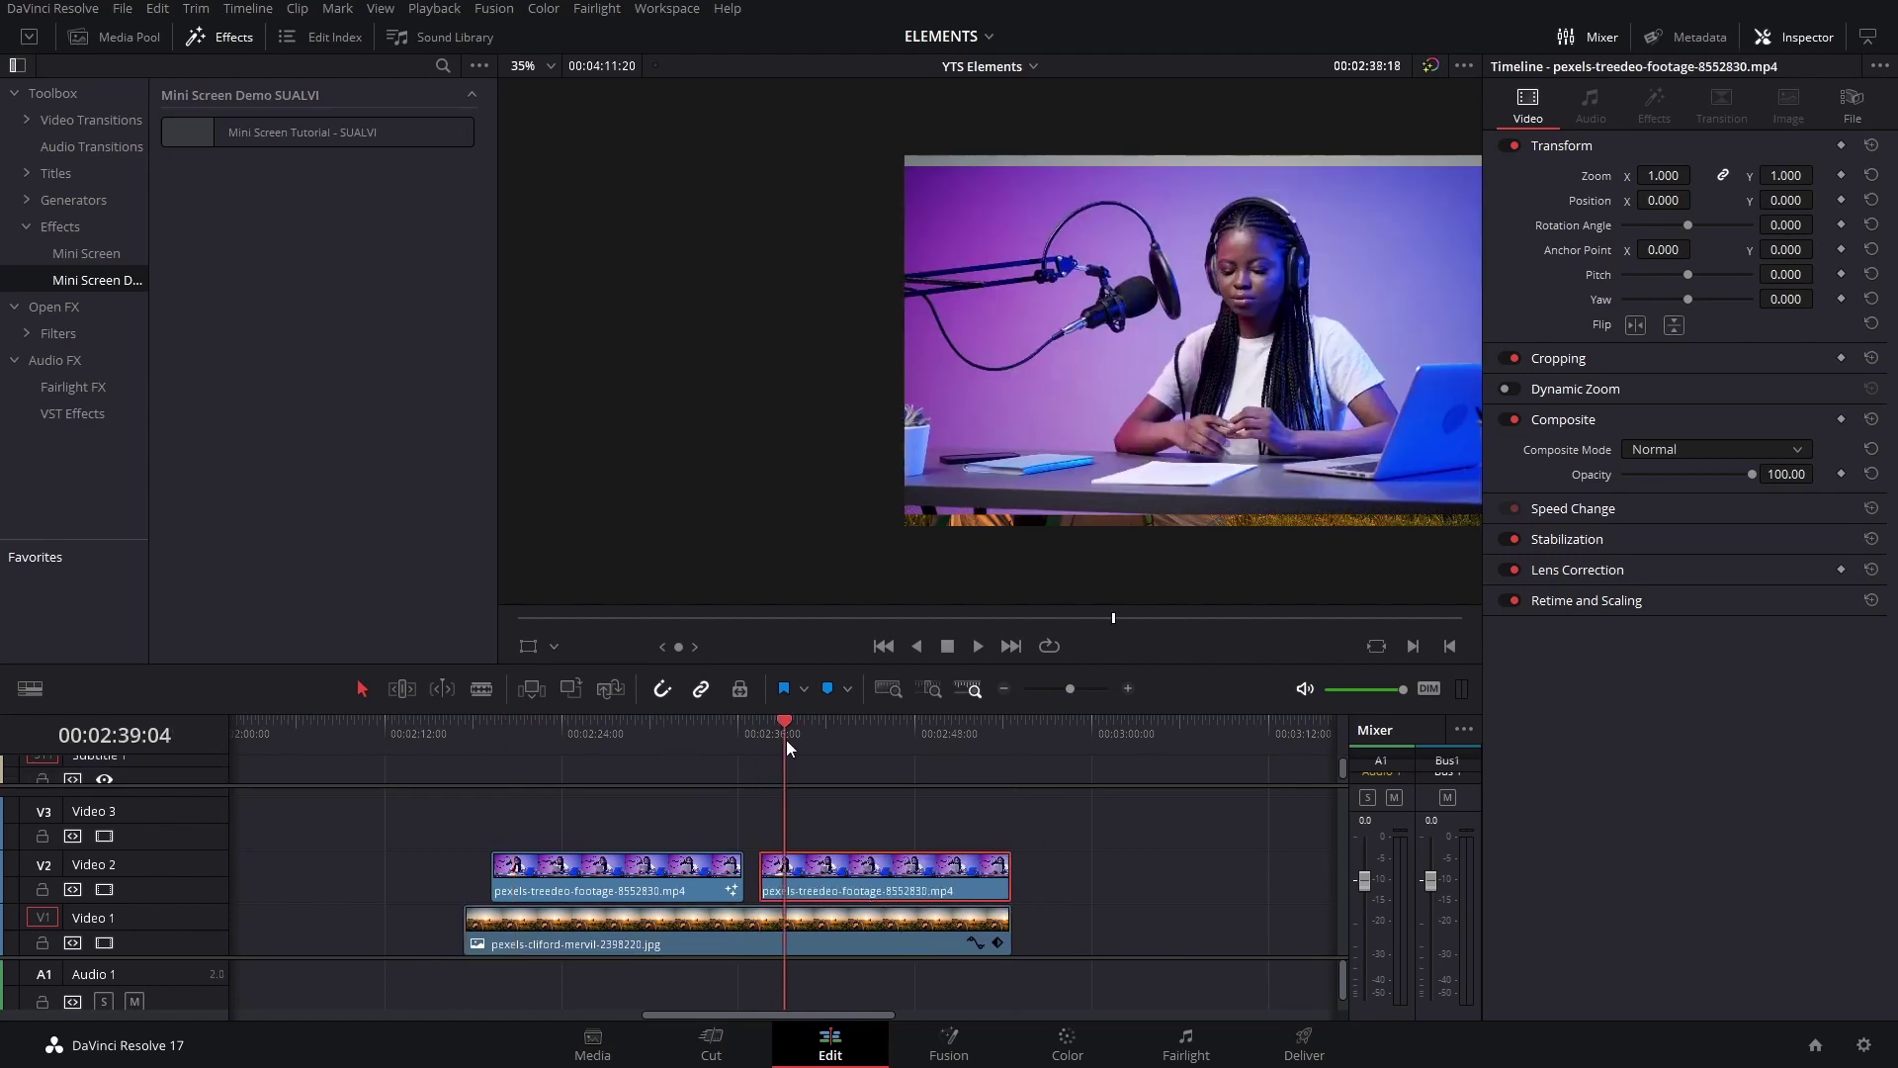
pyautogui.moveTo(786, 739); pyautogui.dragTo(797, 740)
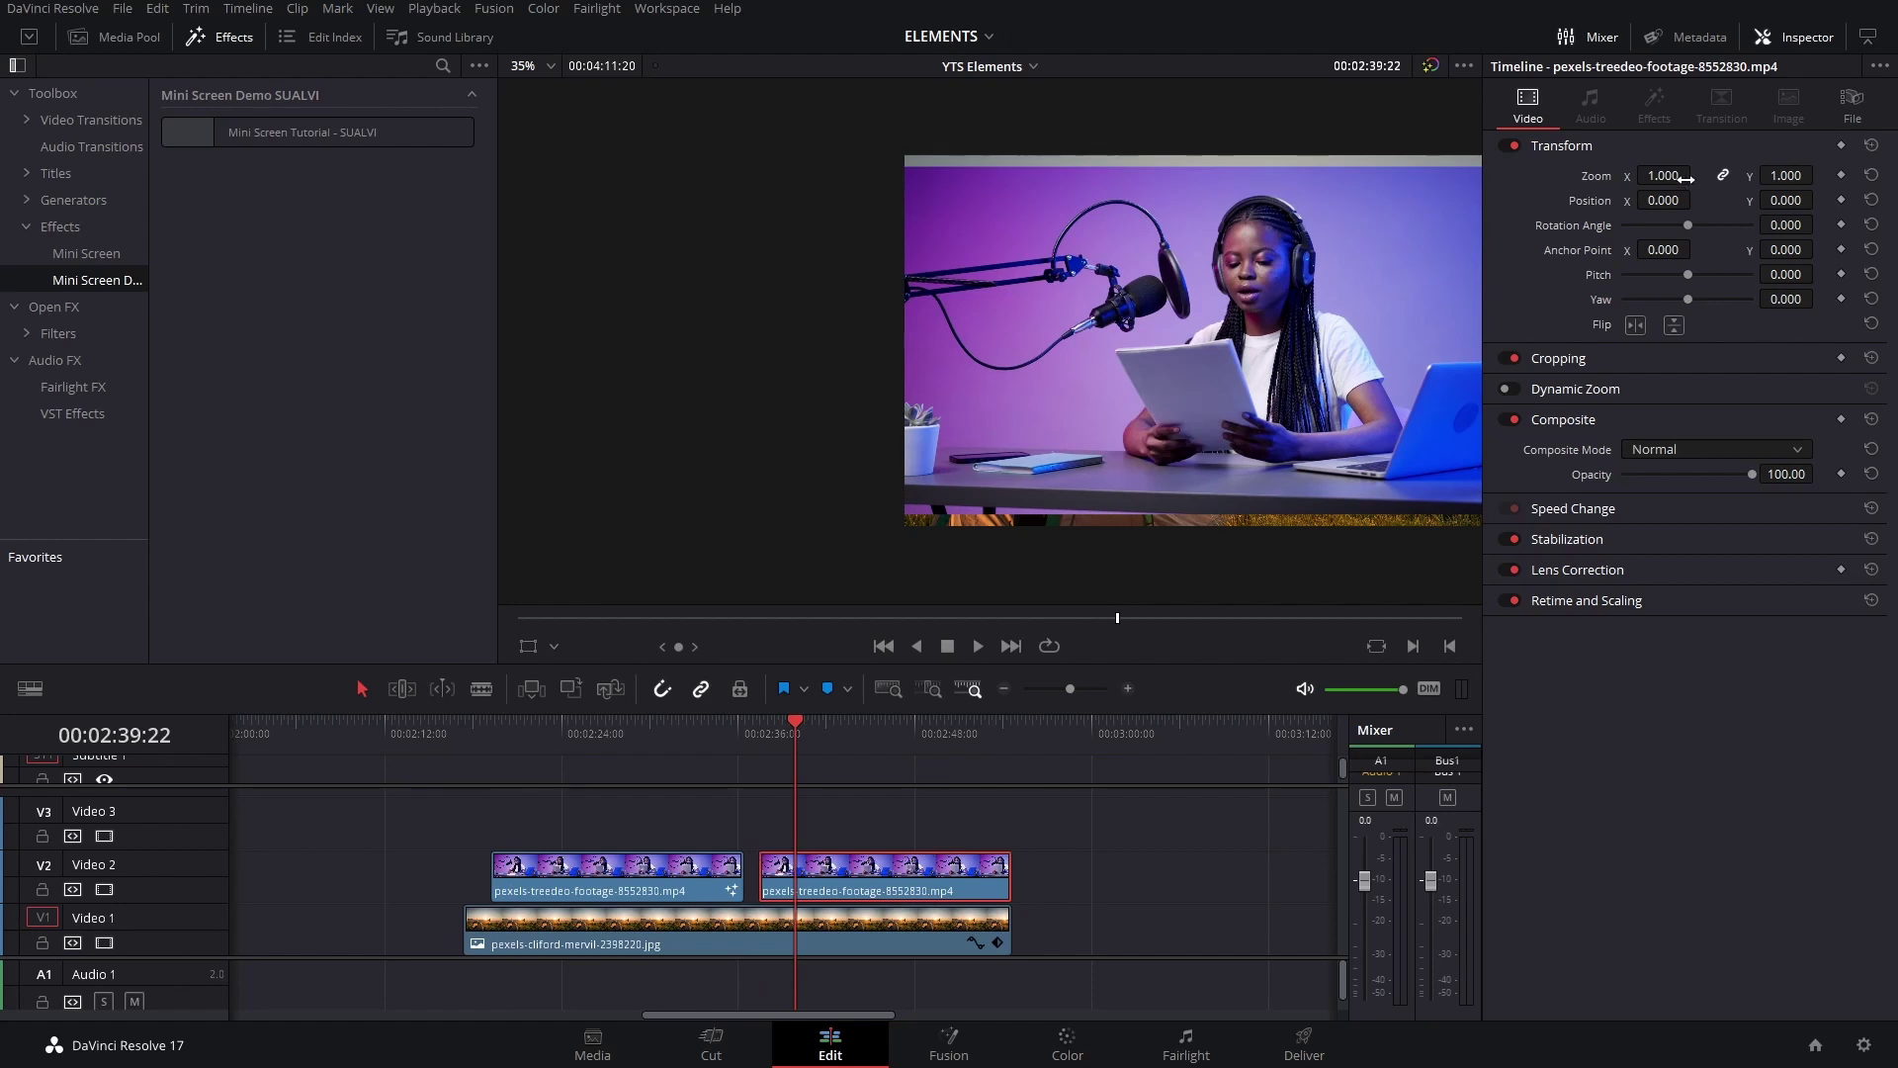
pyautogui.moveTo(1074, 368); pyautogui.dragTo(842, 374)
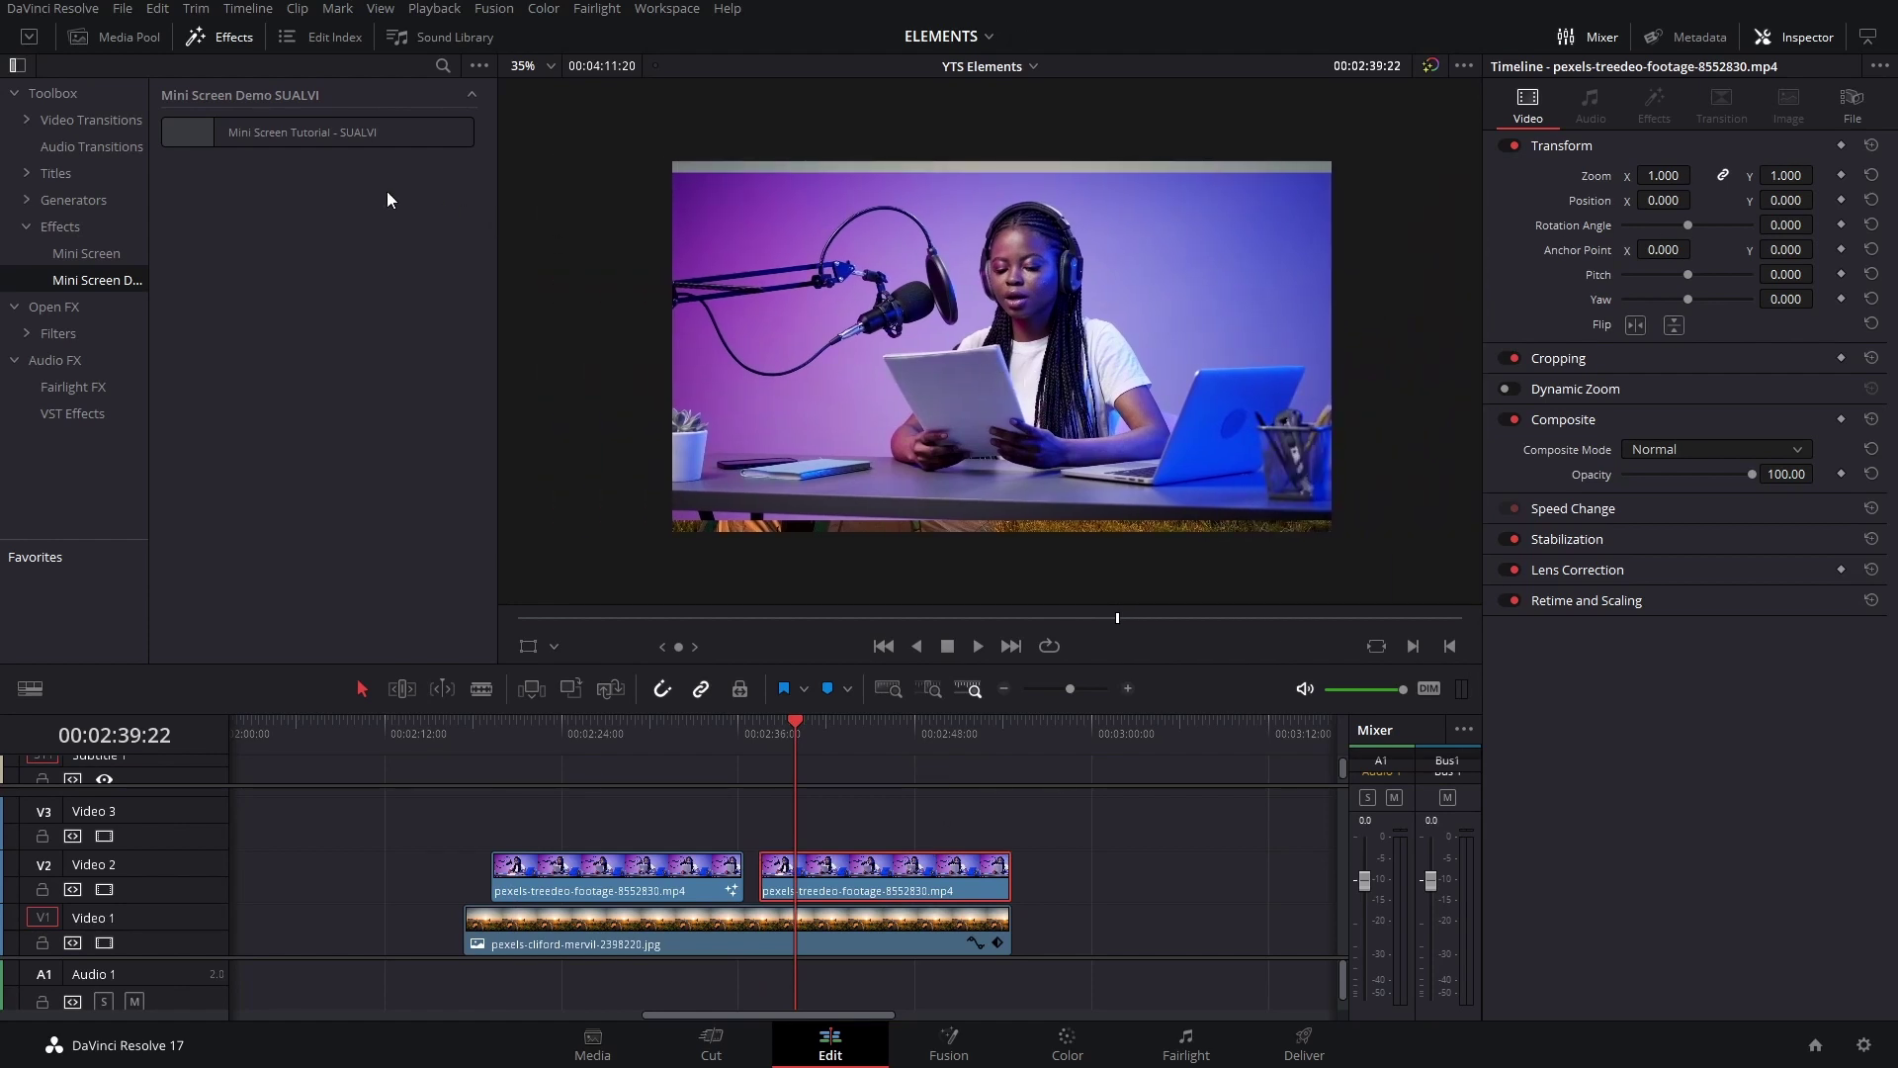
pyautogui.moveTo(242, 134); pyautogui.dragTo(781, 867)
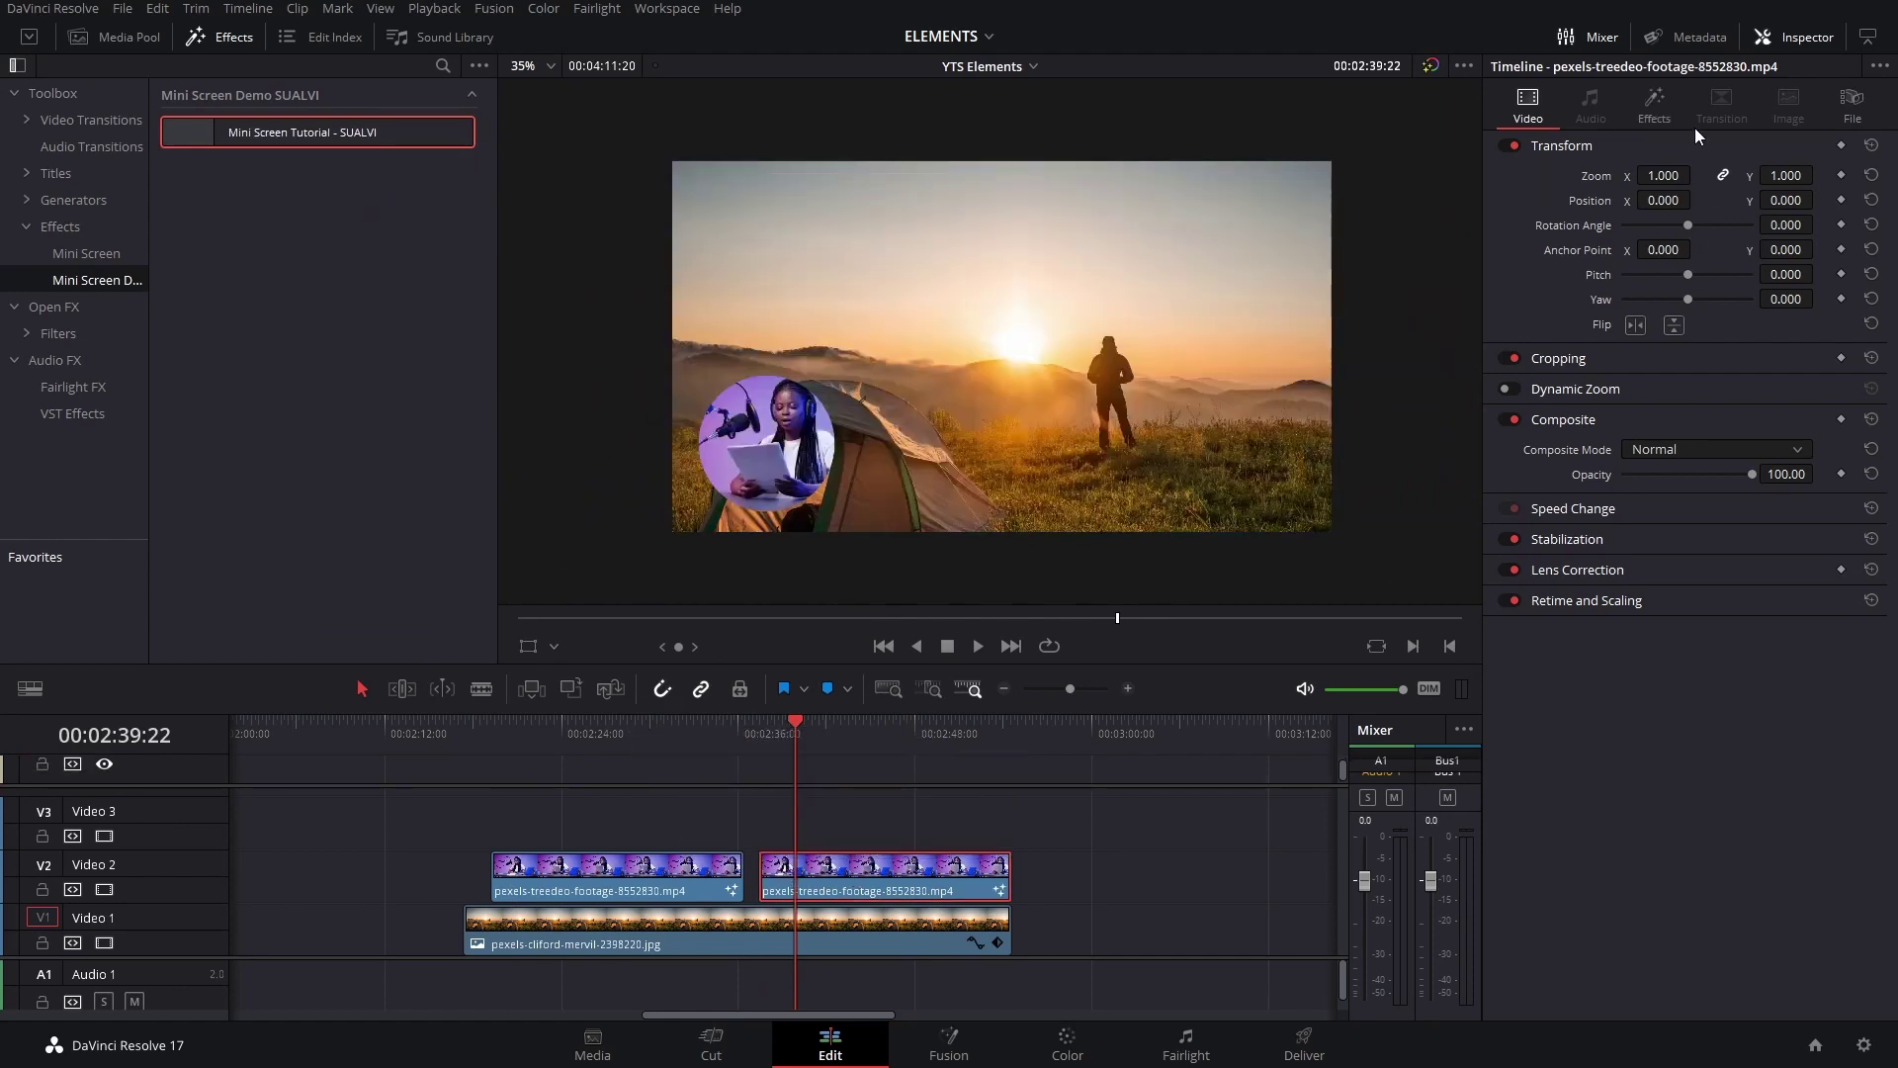
# Show the Mini Screen Tutorial - SUALVI effect controls and play the second clip's opening animation.
pyautogui.click(1647, 105)
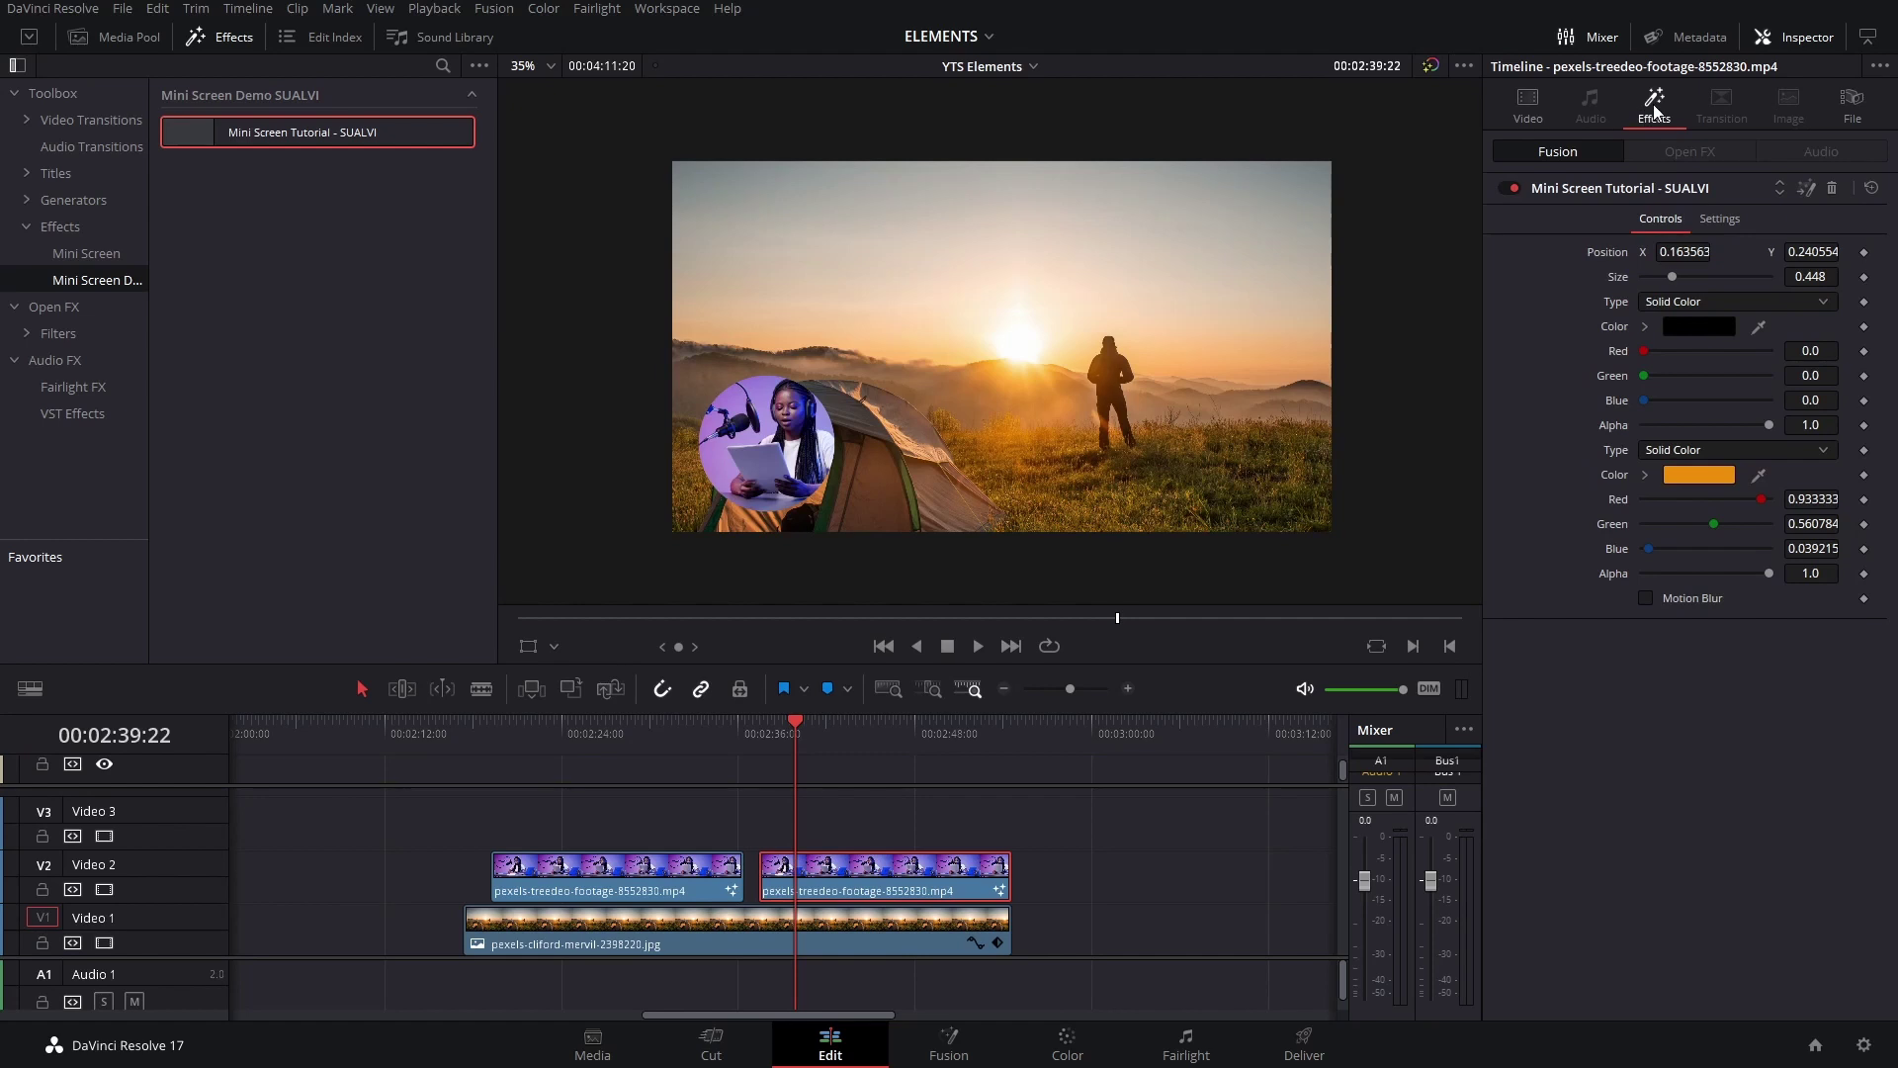
pyautogui.click(752, 736)
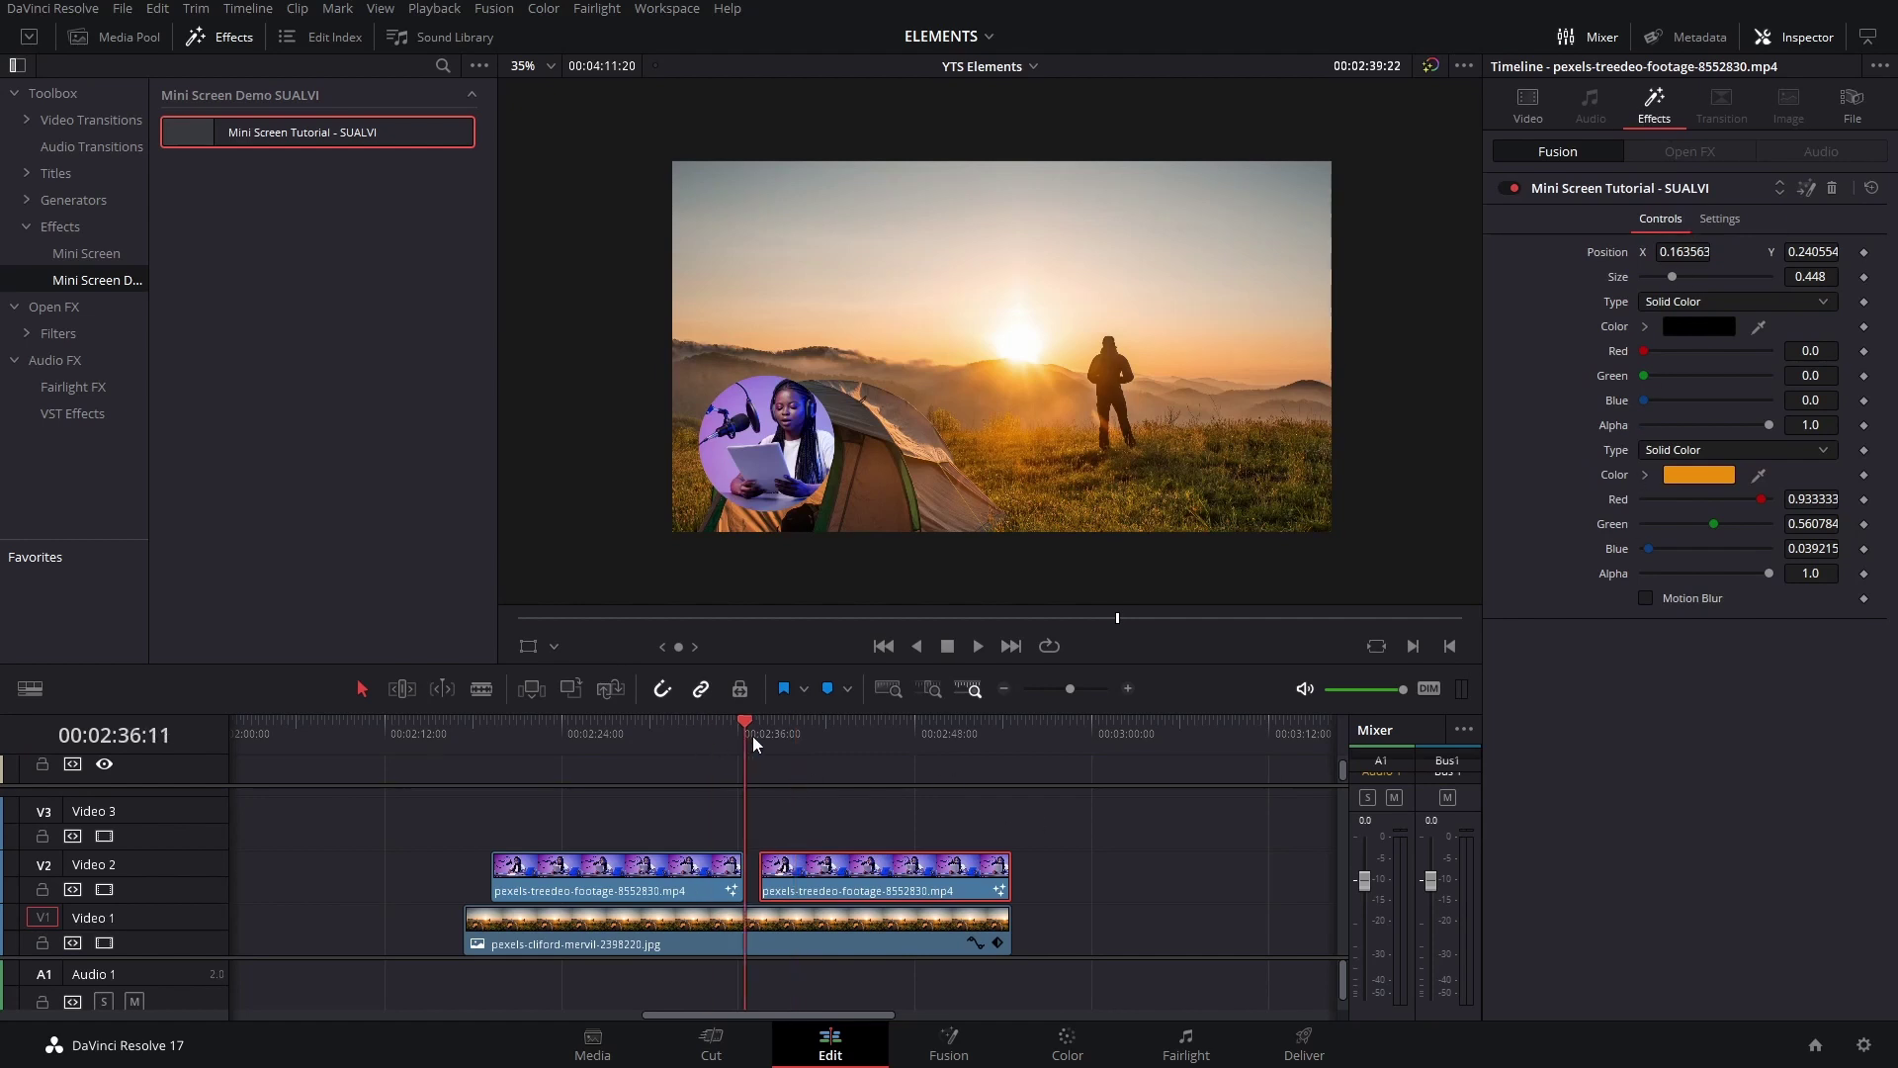
pyautogui.press('space')
pyautogui.press('space')
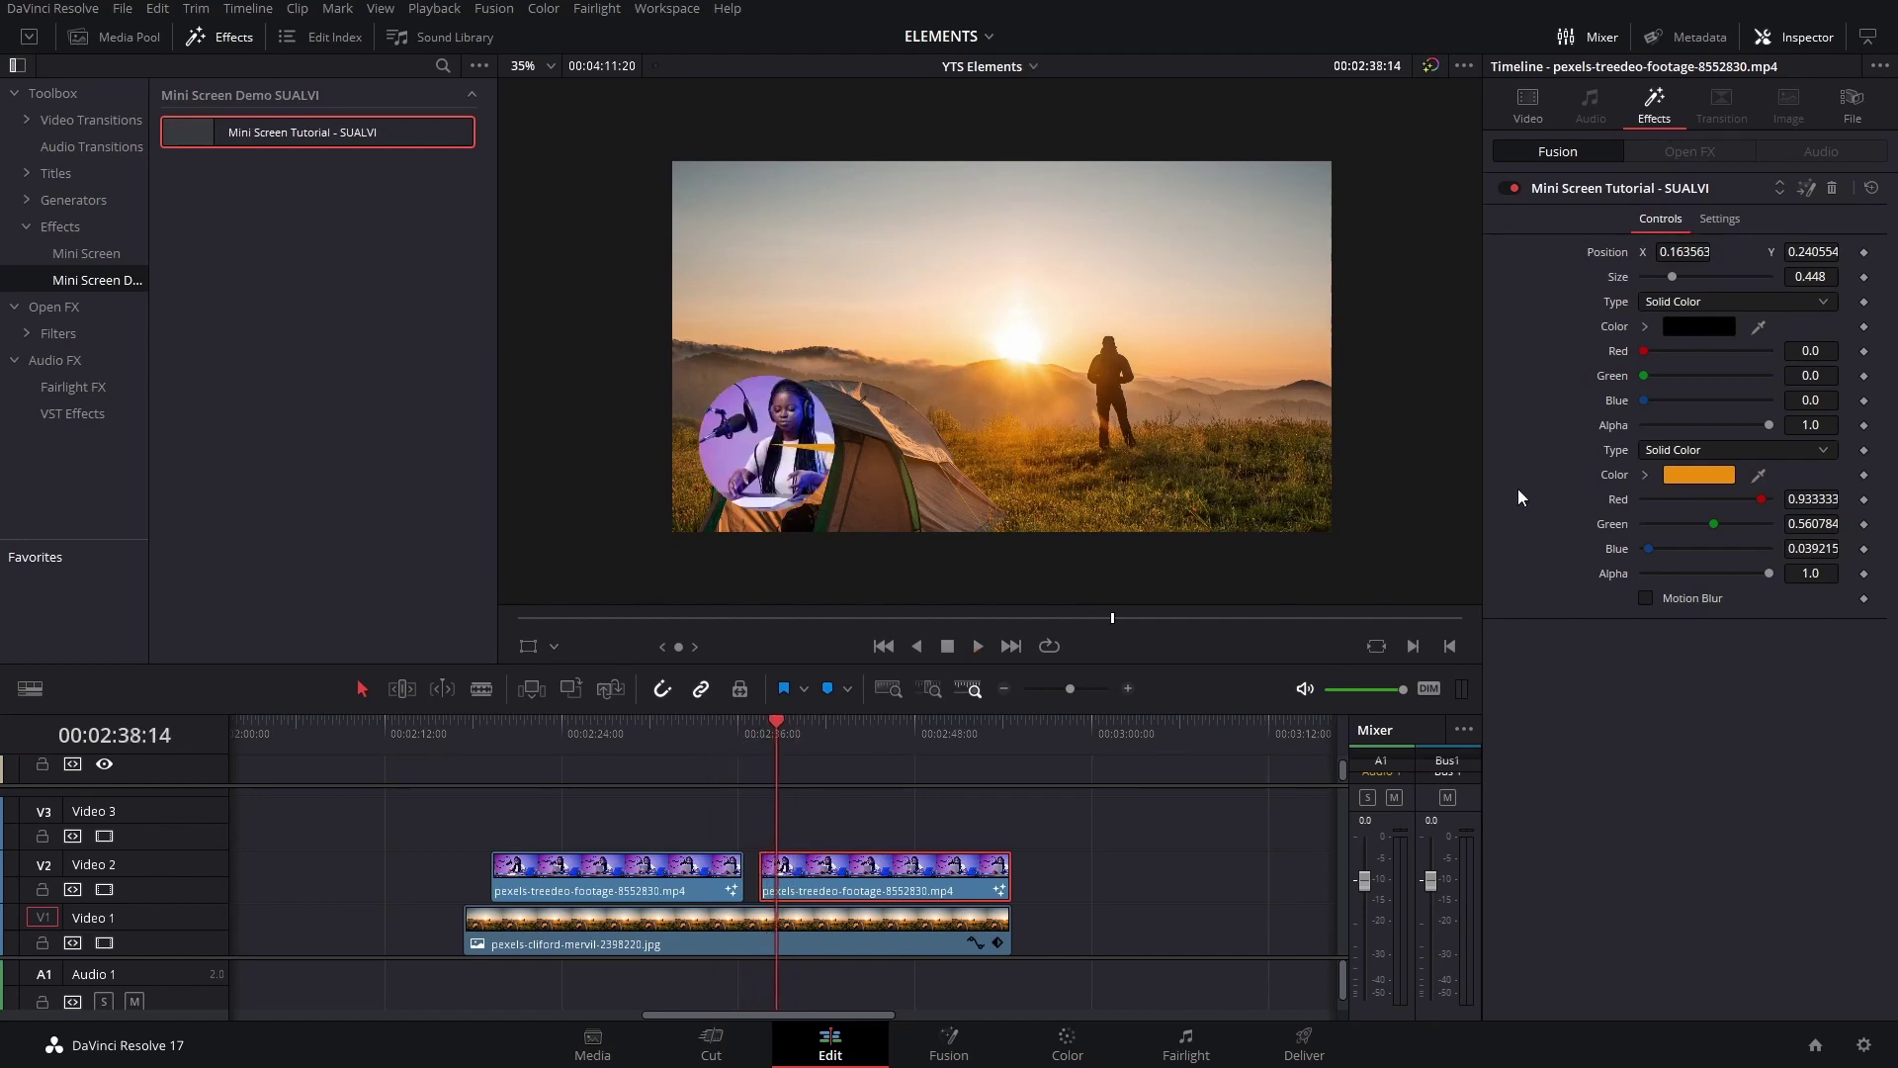
# Set the effect's second solid color to blue #1650ed and its first solid color to turquoise #1bbfd1.
pyautogui.click(1696, 474)
pyautogui.click(1018, 375)
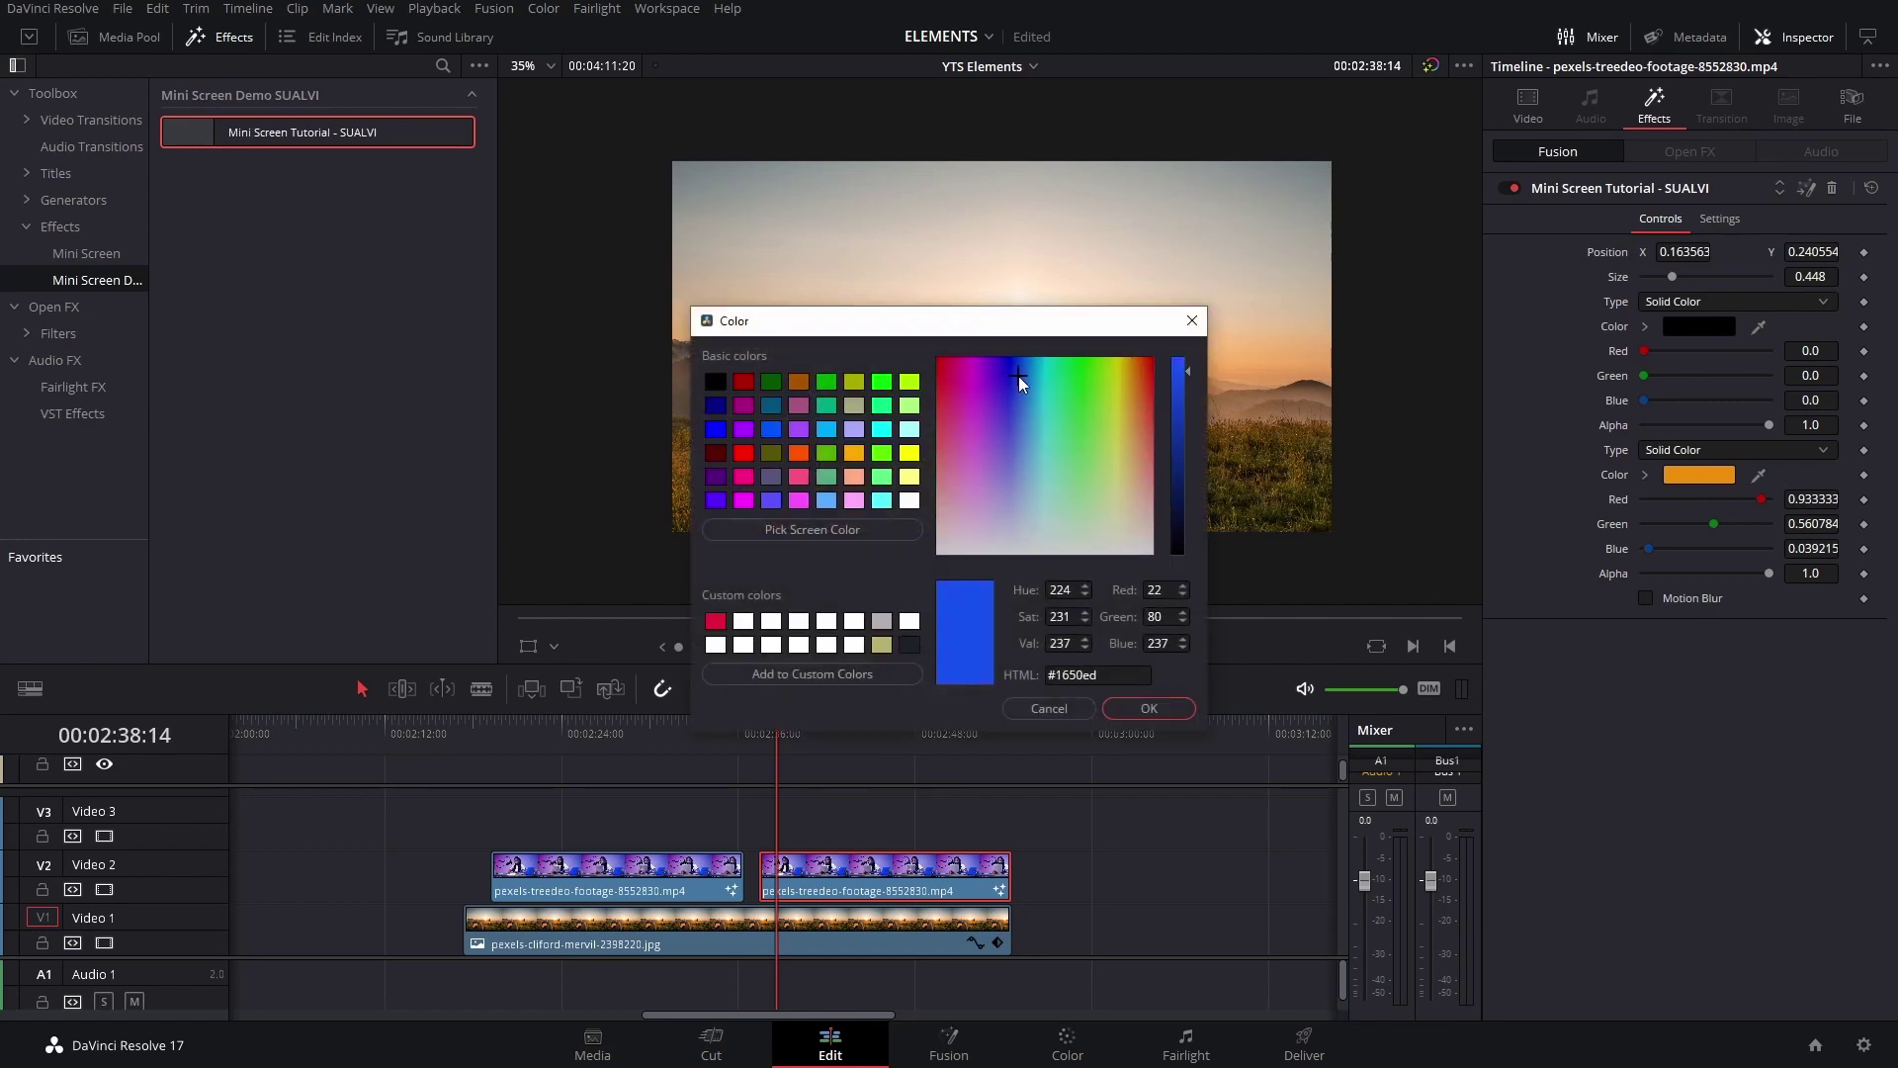
pyautogui.click(1128, 712)
pyautogui.click(1699, 326)
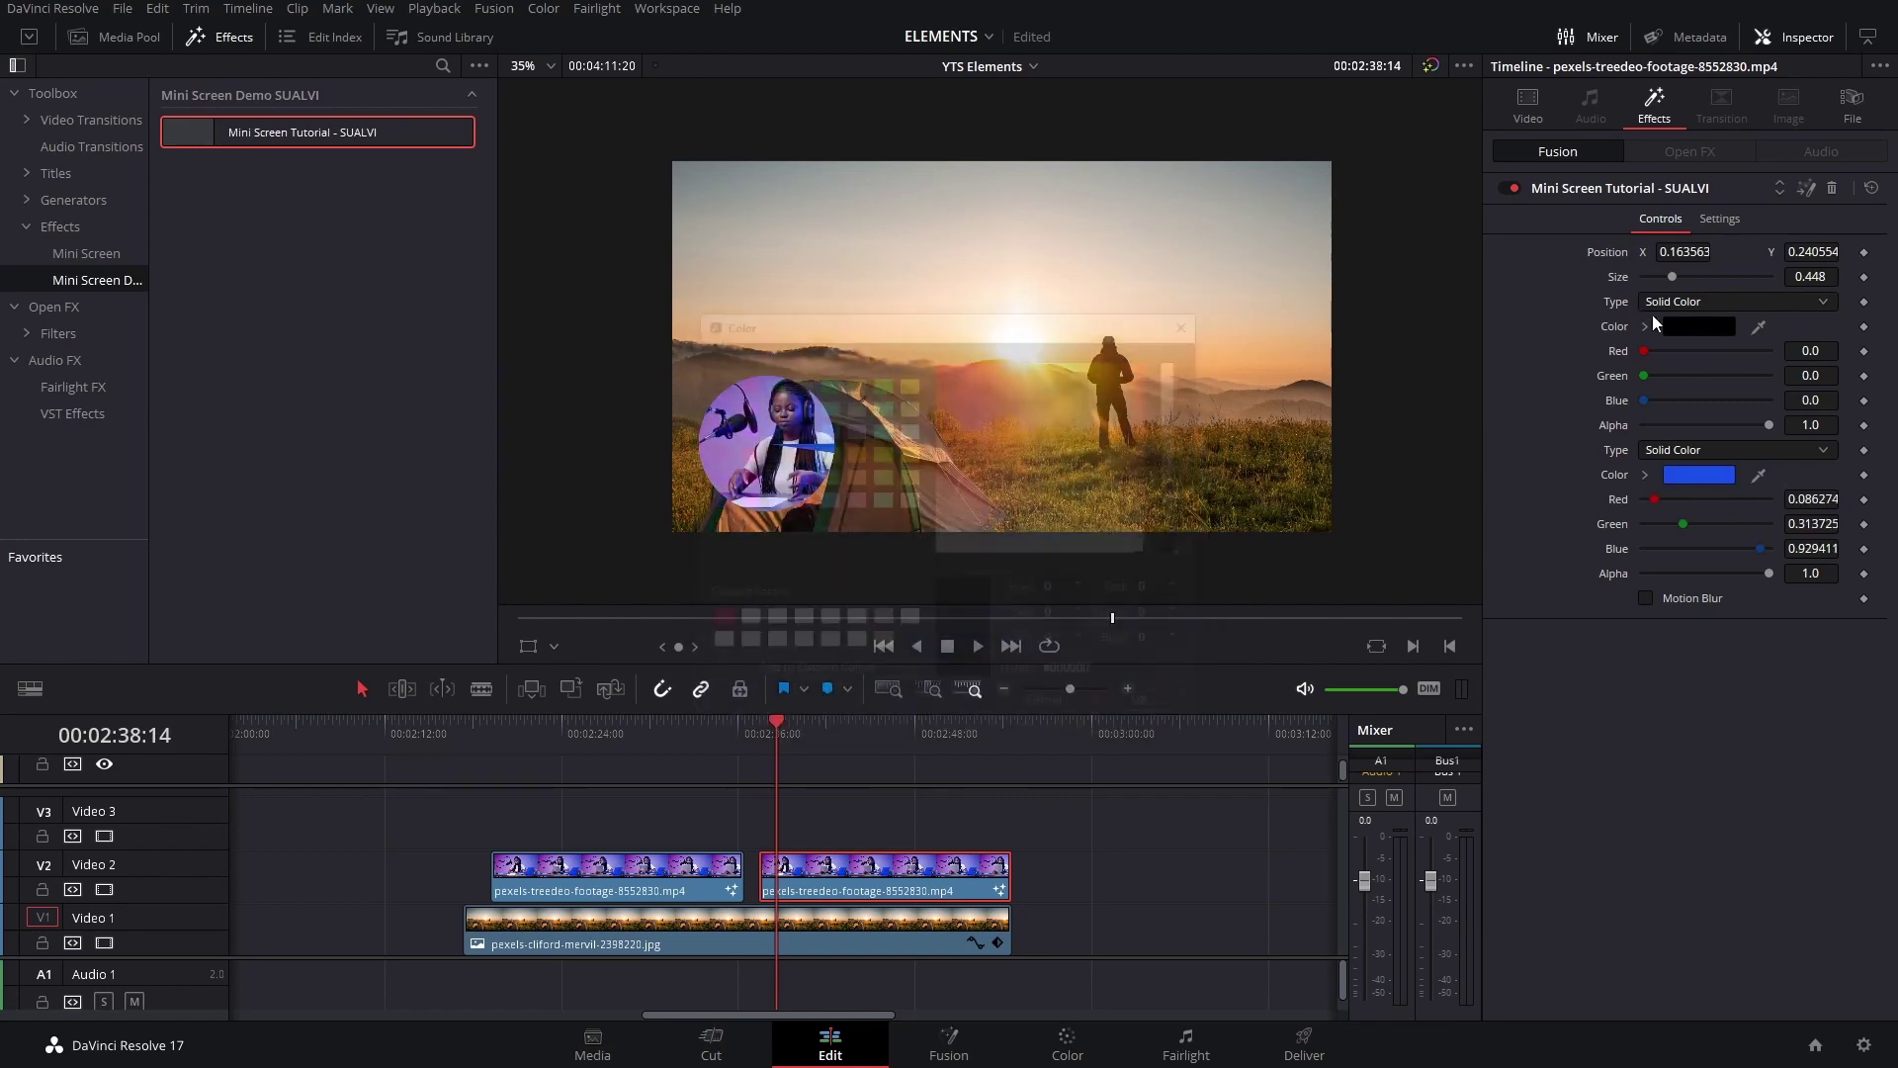
pyautogui.click(1038, 383)
pyautogui.click(1181, 394)
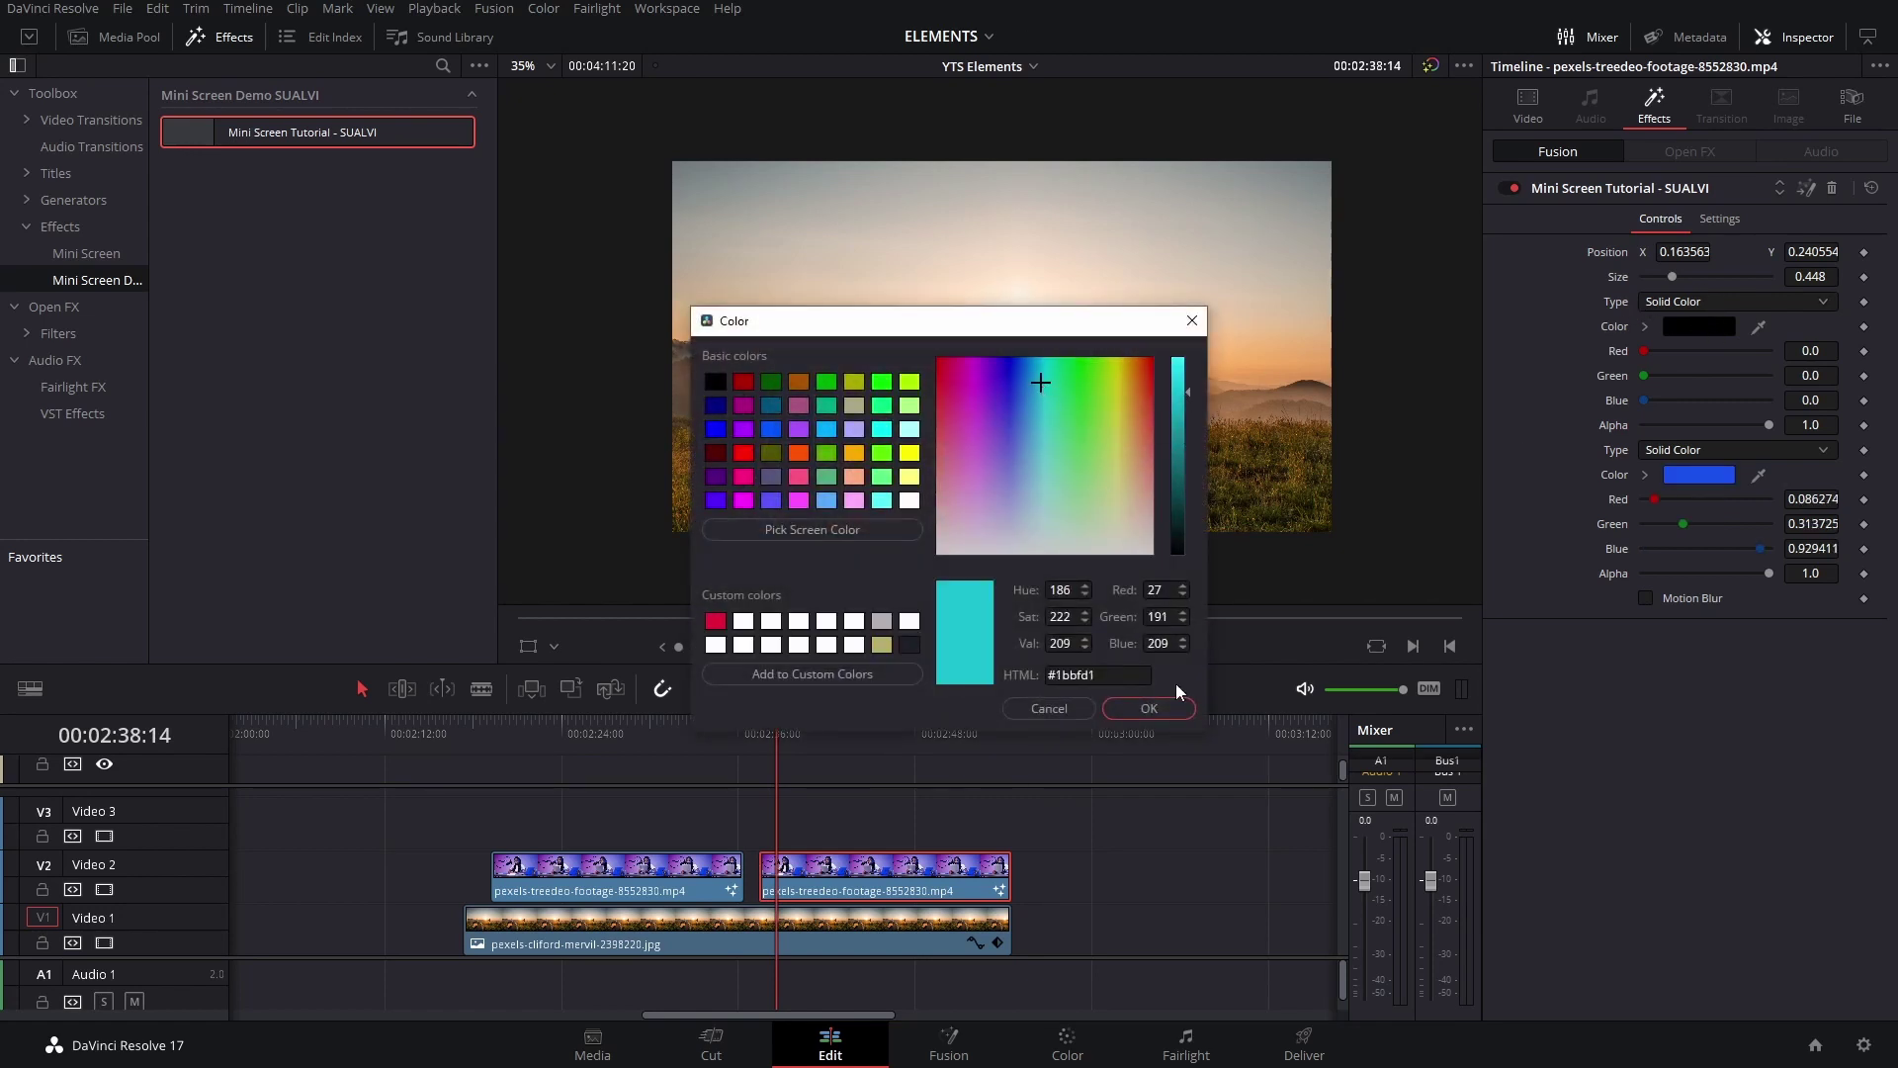
pyautogui.click(1149, 708)
# Play the second podcast clip's opening animation from its start to check the recolored circles.
pyautogui.click(770, 750)
pyautogui.press('space')
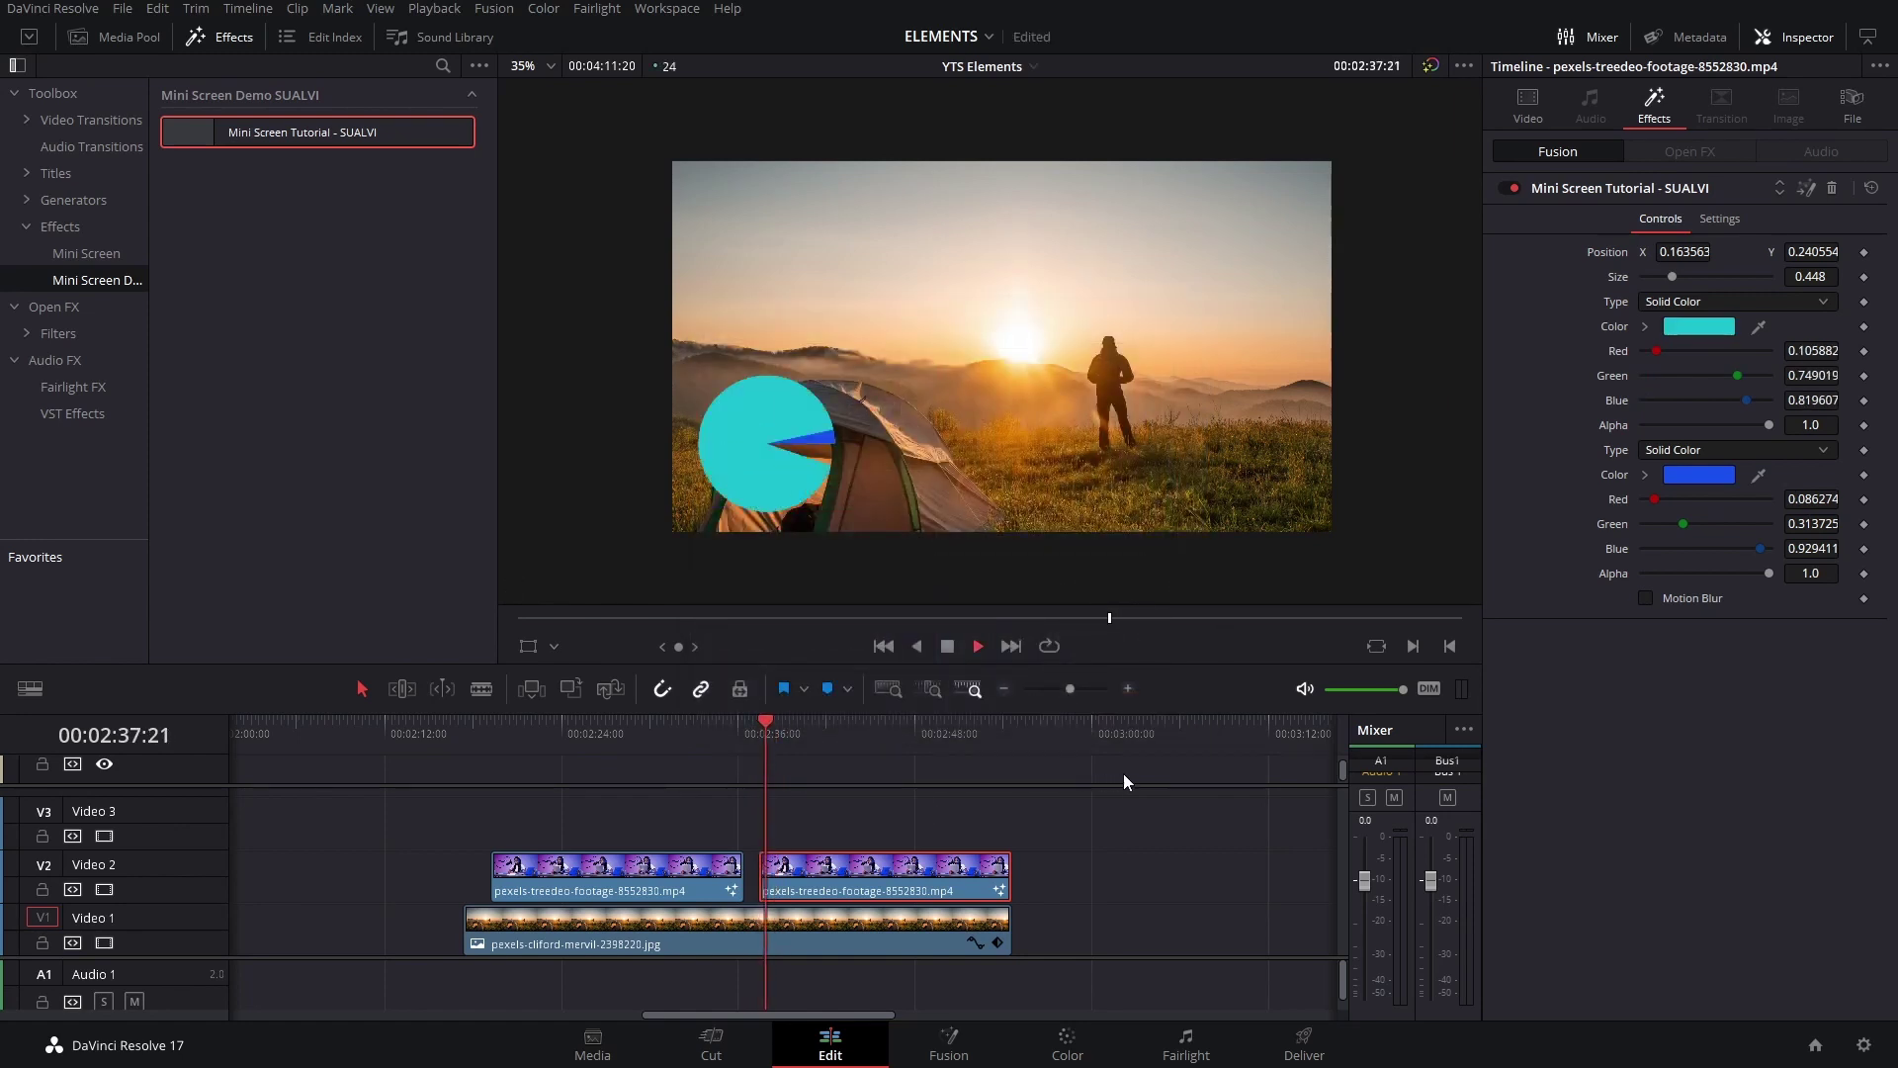
pyautogui.press('space')
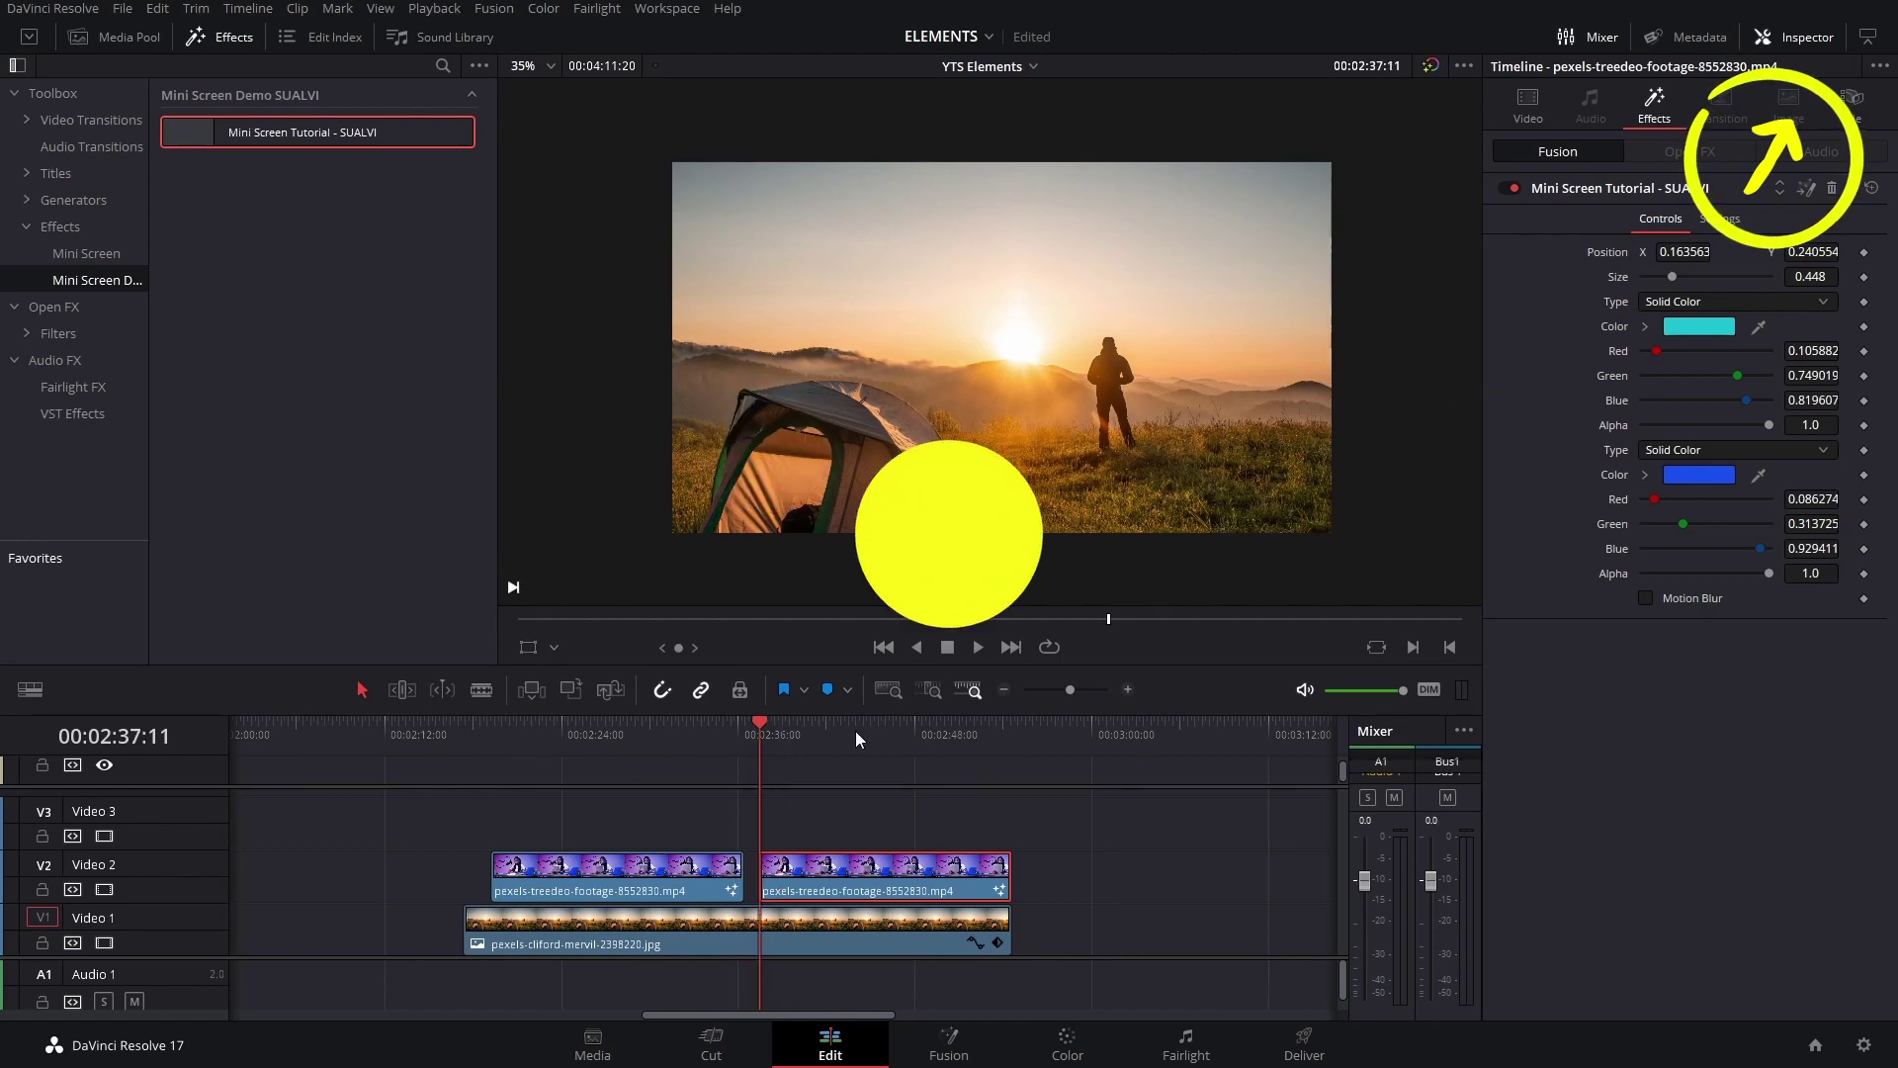
pyautogui.press('space')
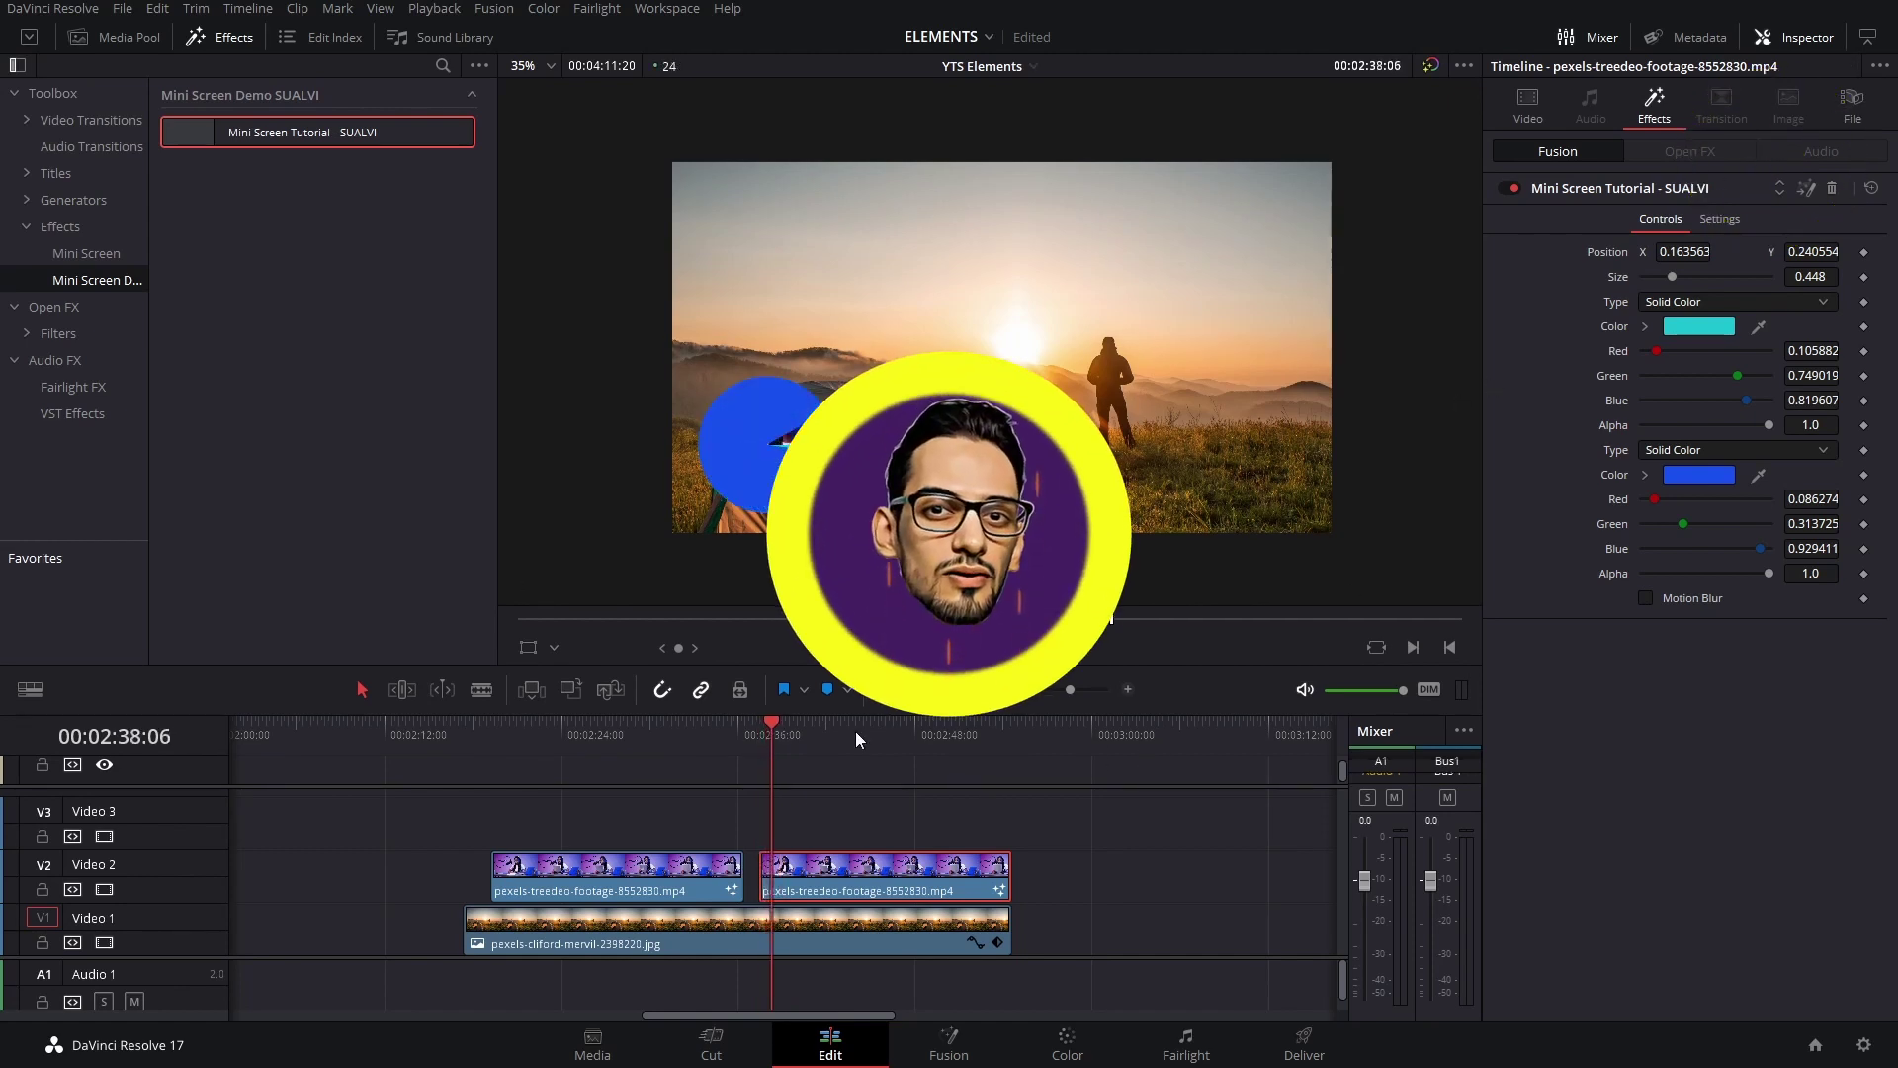